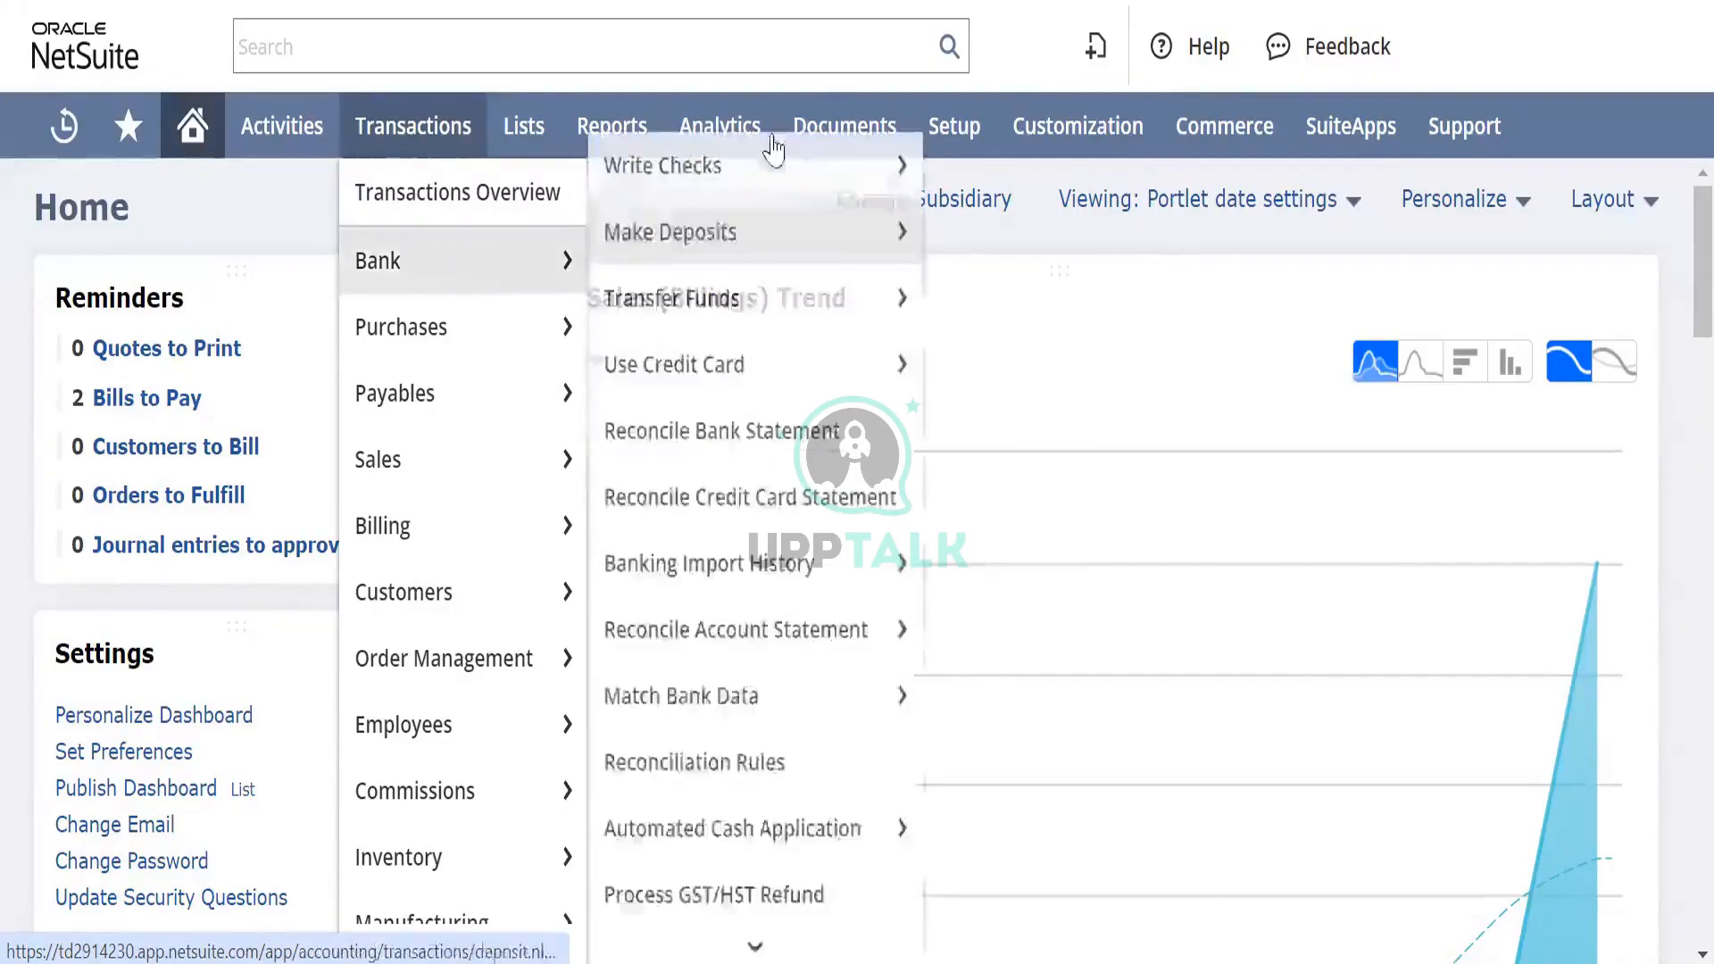
Step: Open the form for creating a new workflow from scratch
mouse_move(1058, 133)
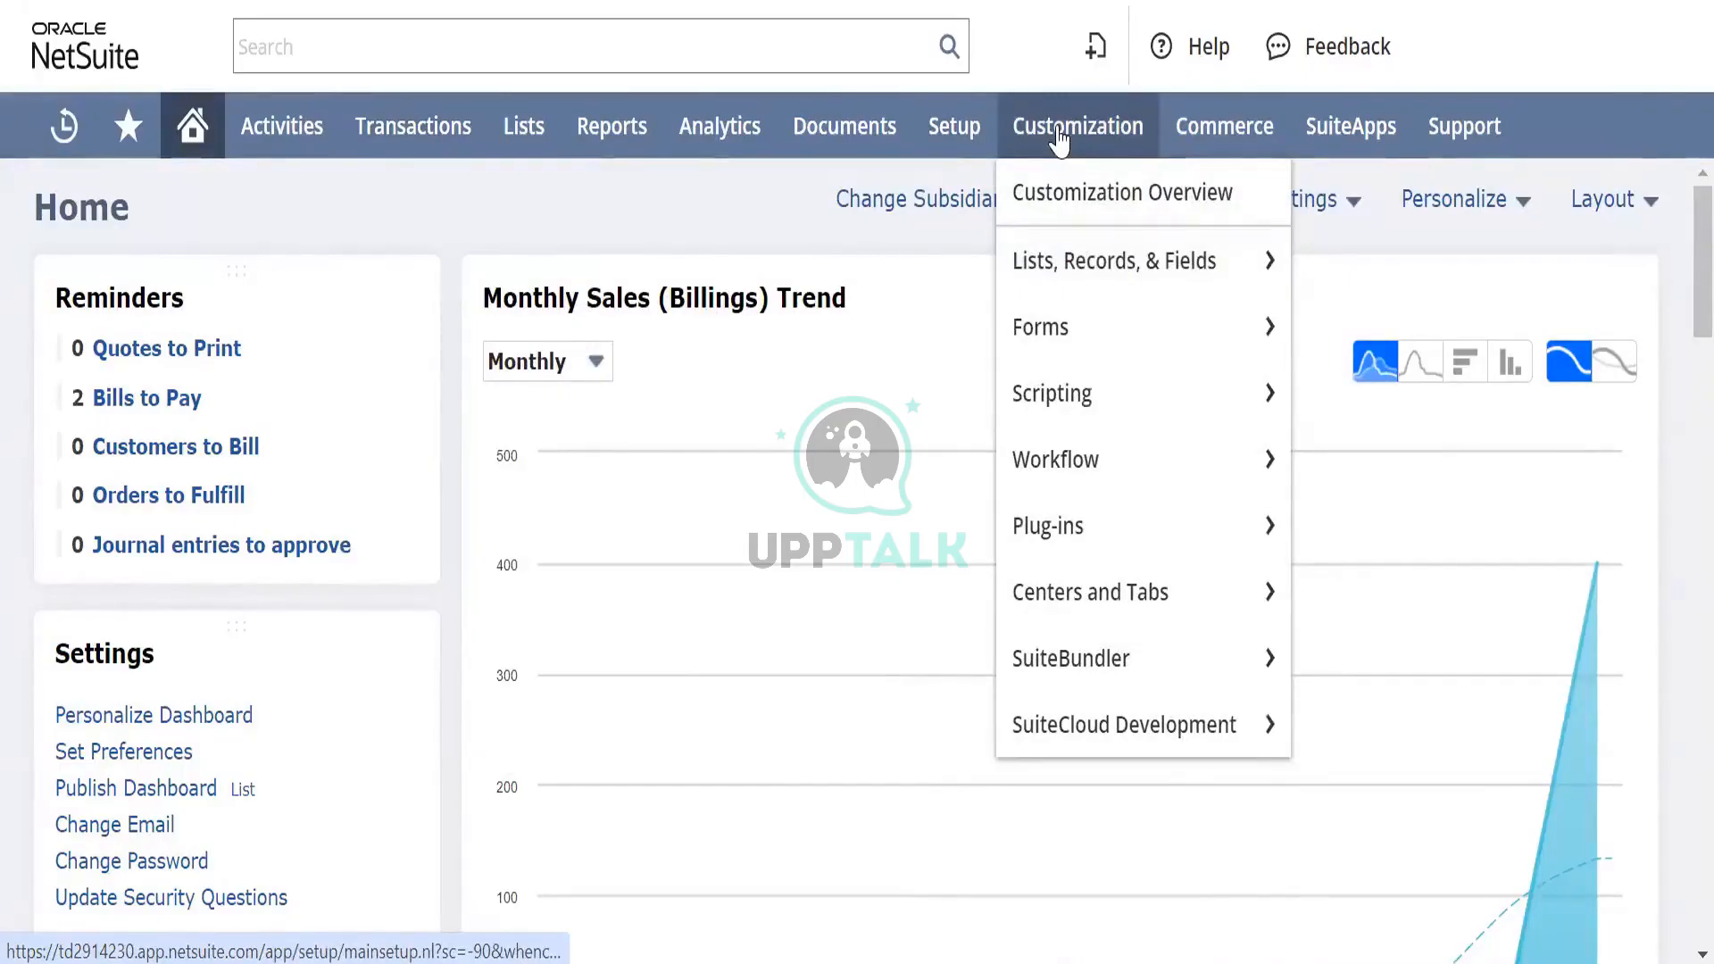
mouse_move(1098, 422)
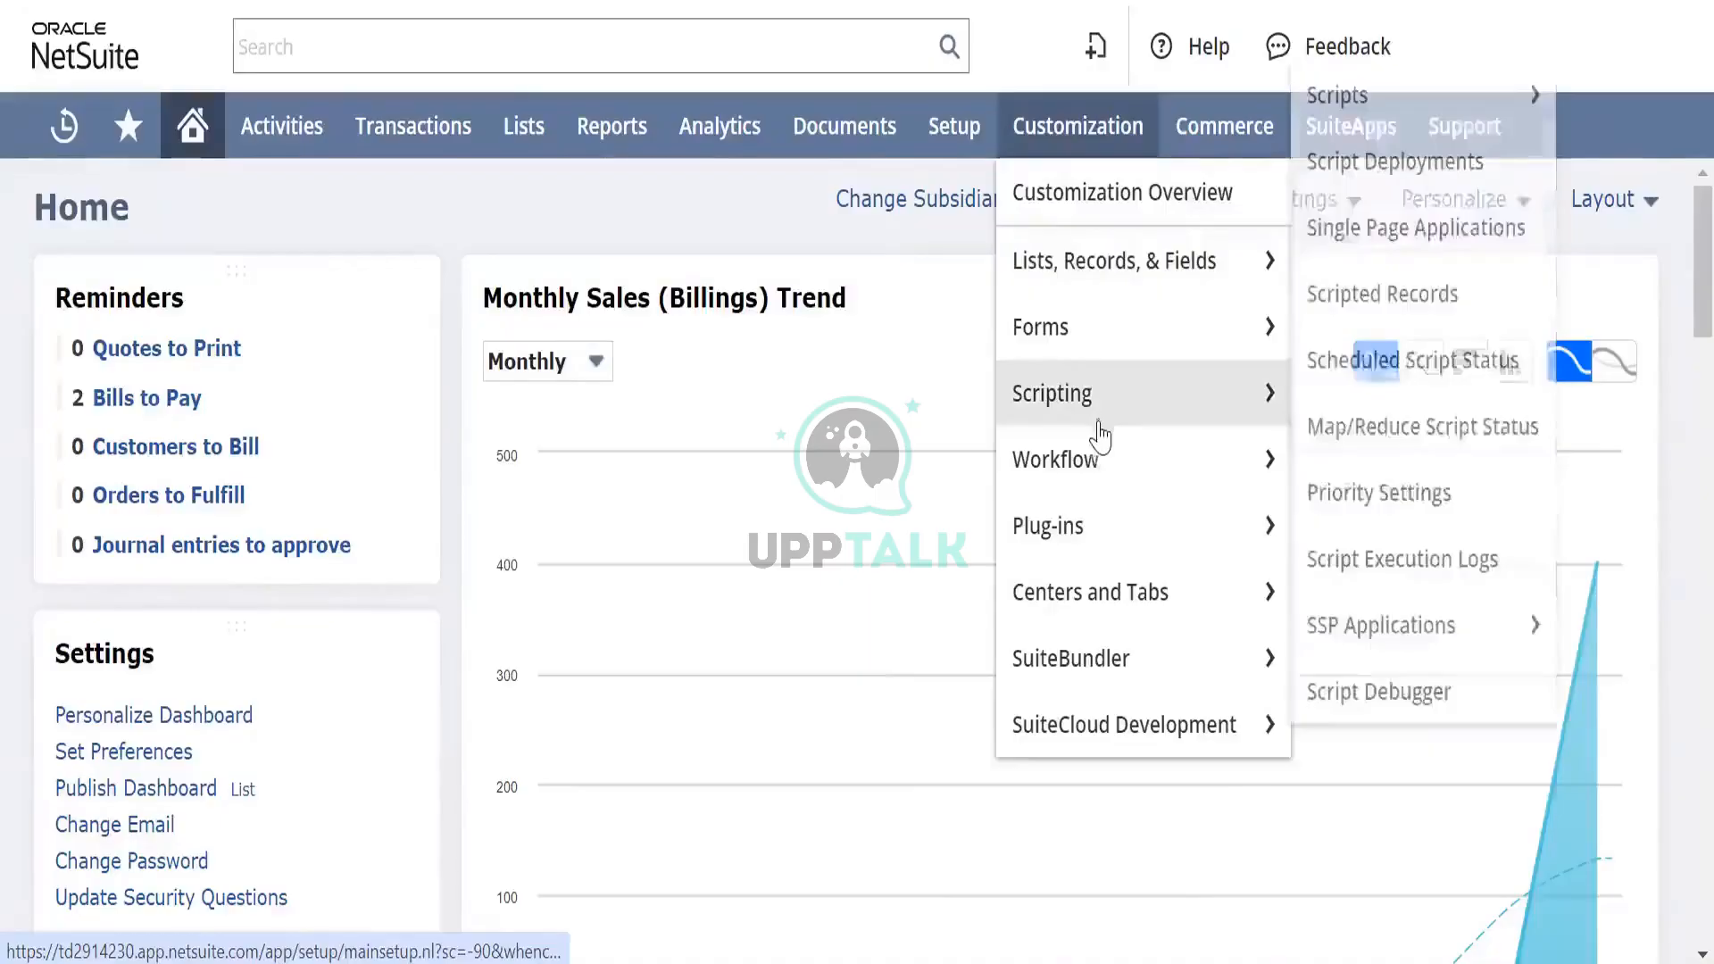
mouse_move(1084, 459)
mouse_move(1333, 473)
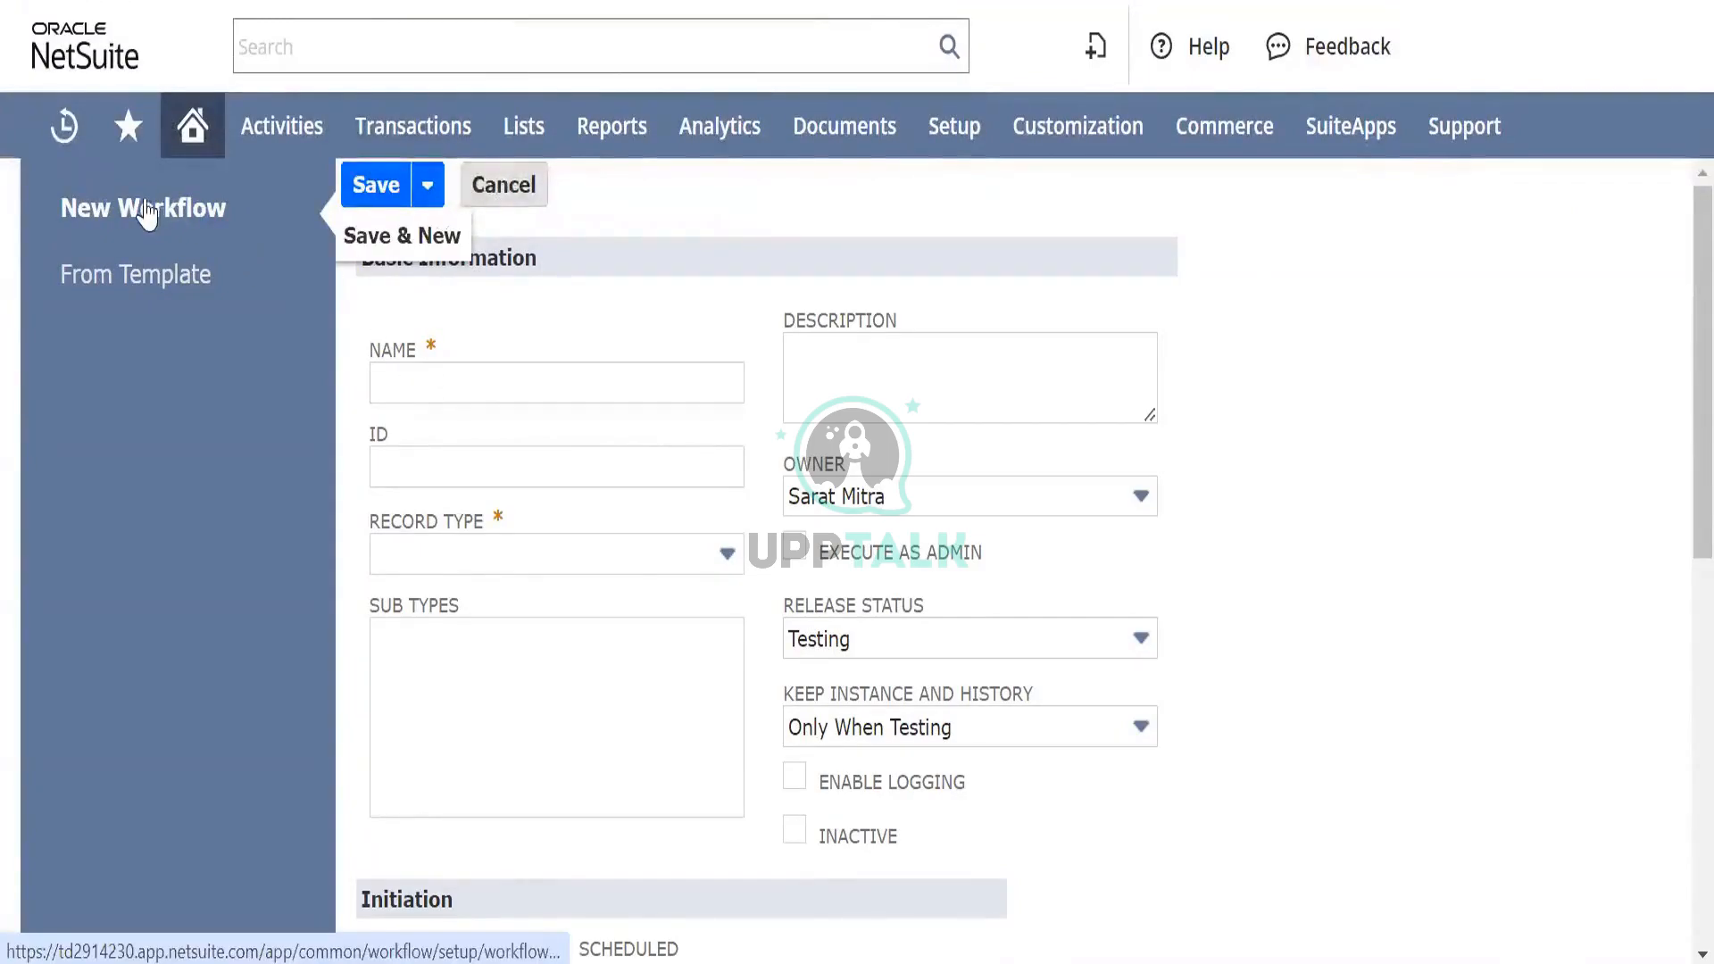
Step: Name the new workflow "Test Workflow" and leave its ID blank
left_click(478, 381)
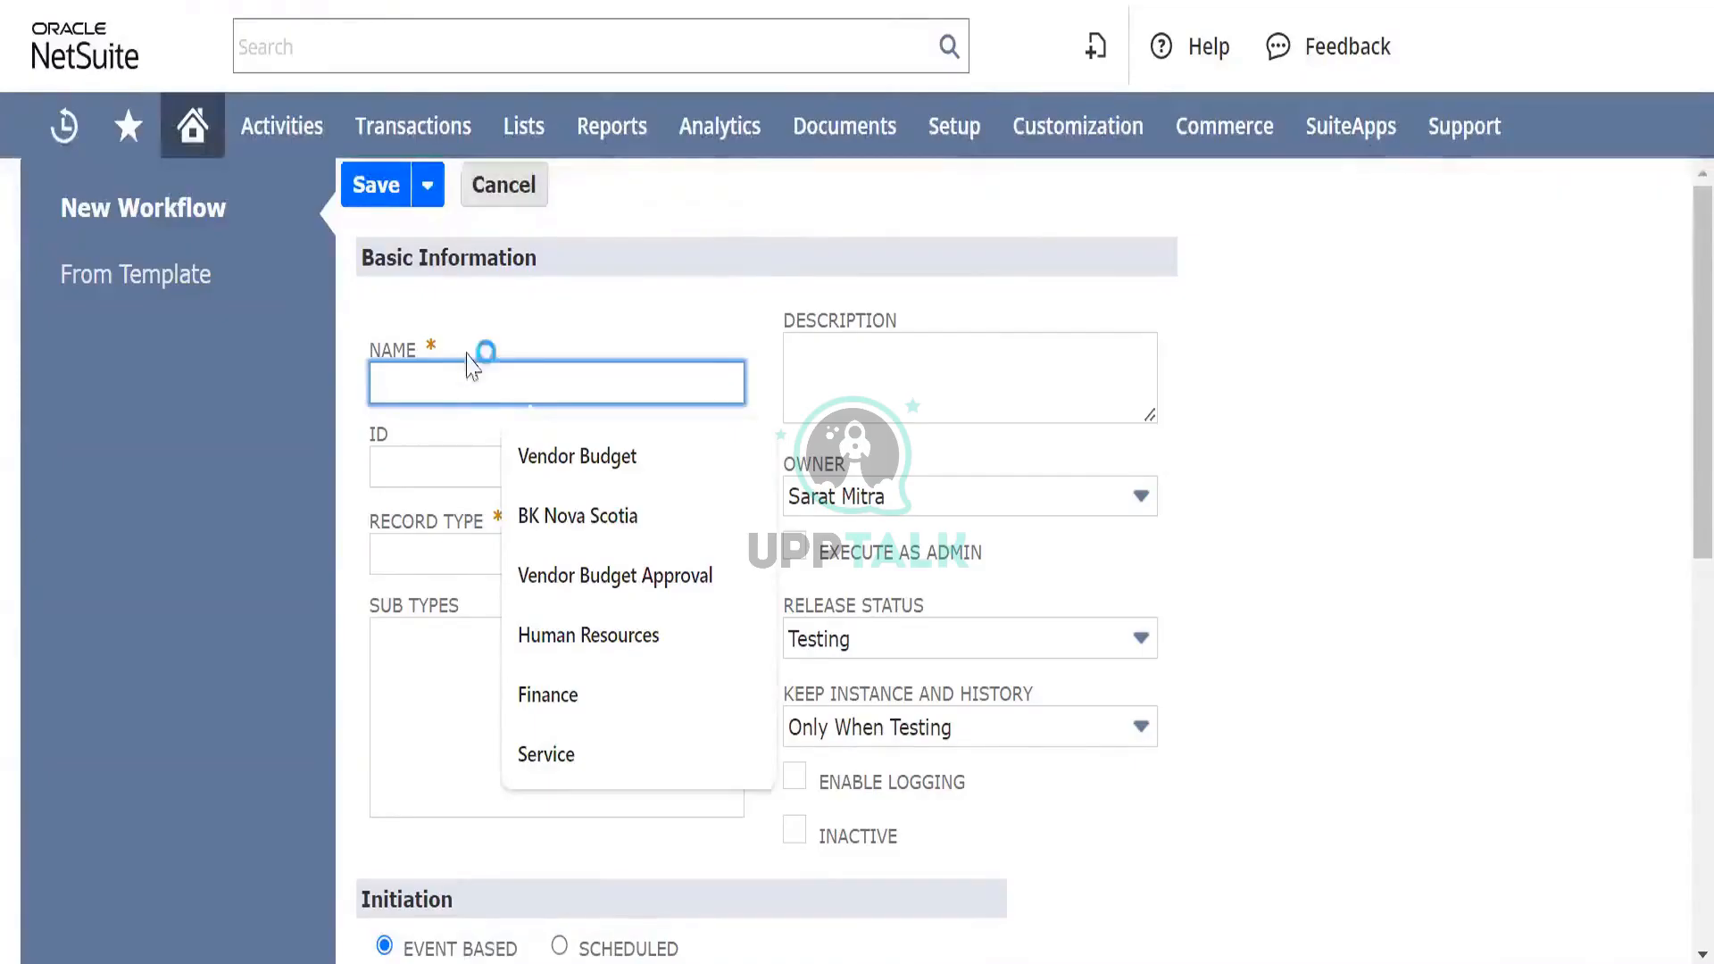
type("Test Work")
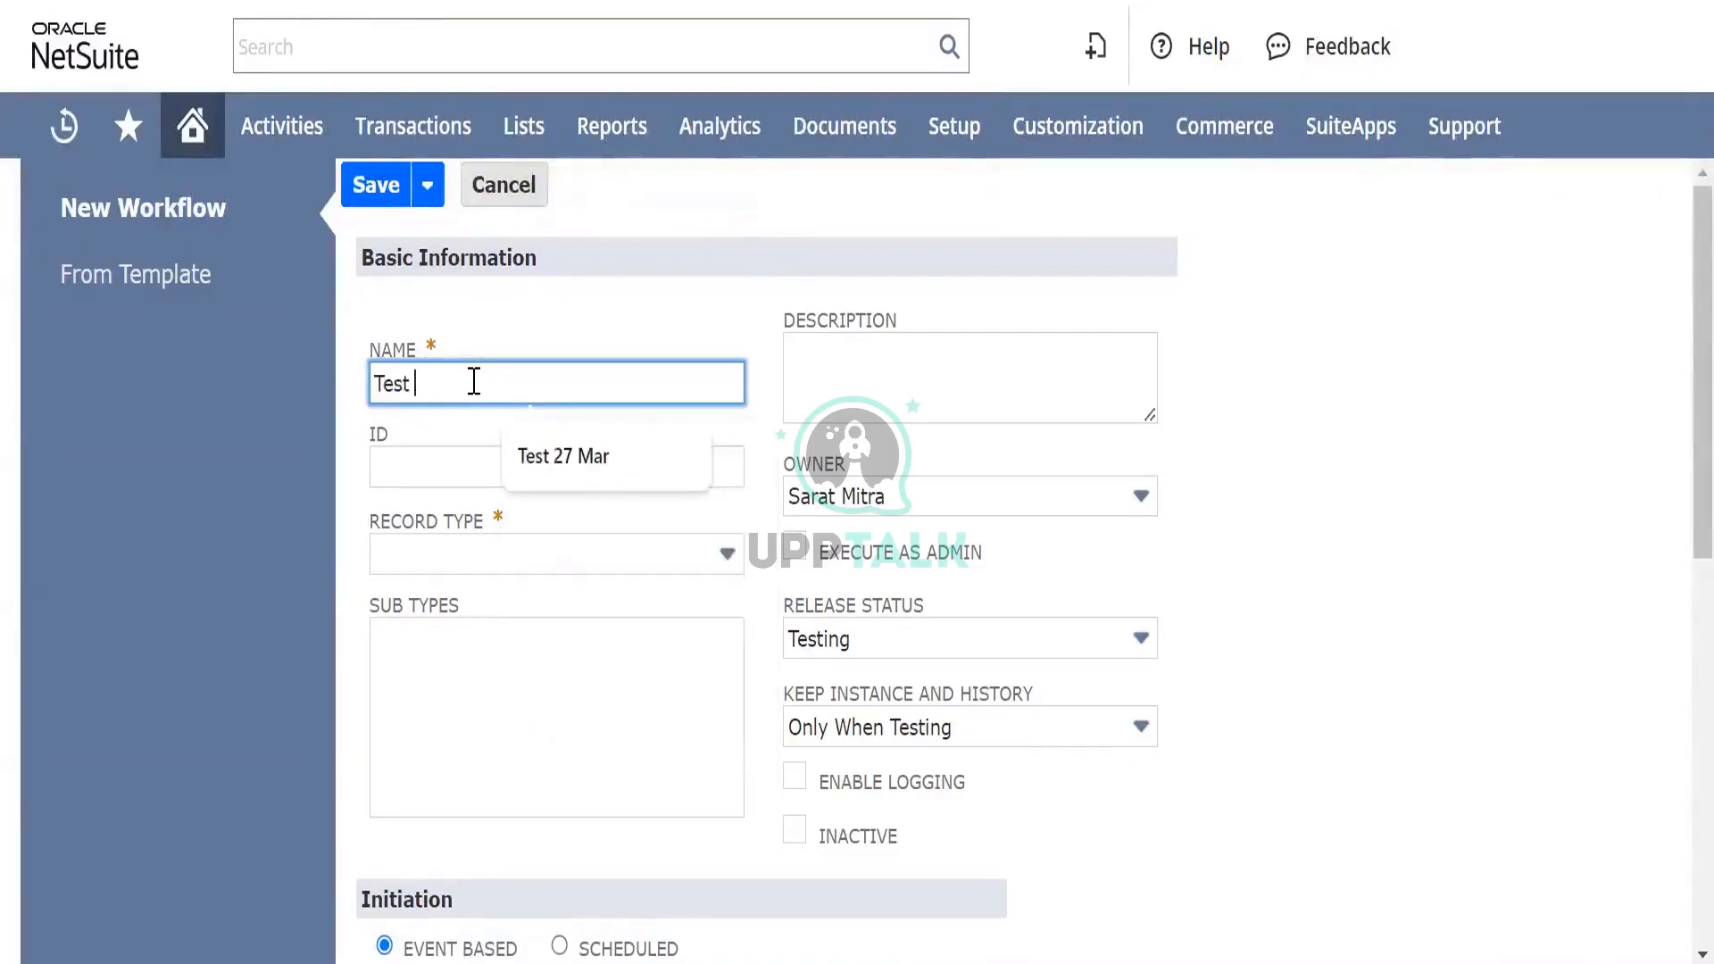
type("flow")
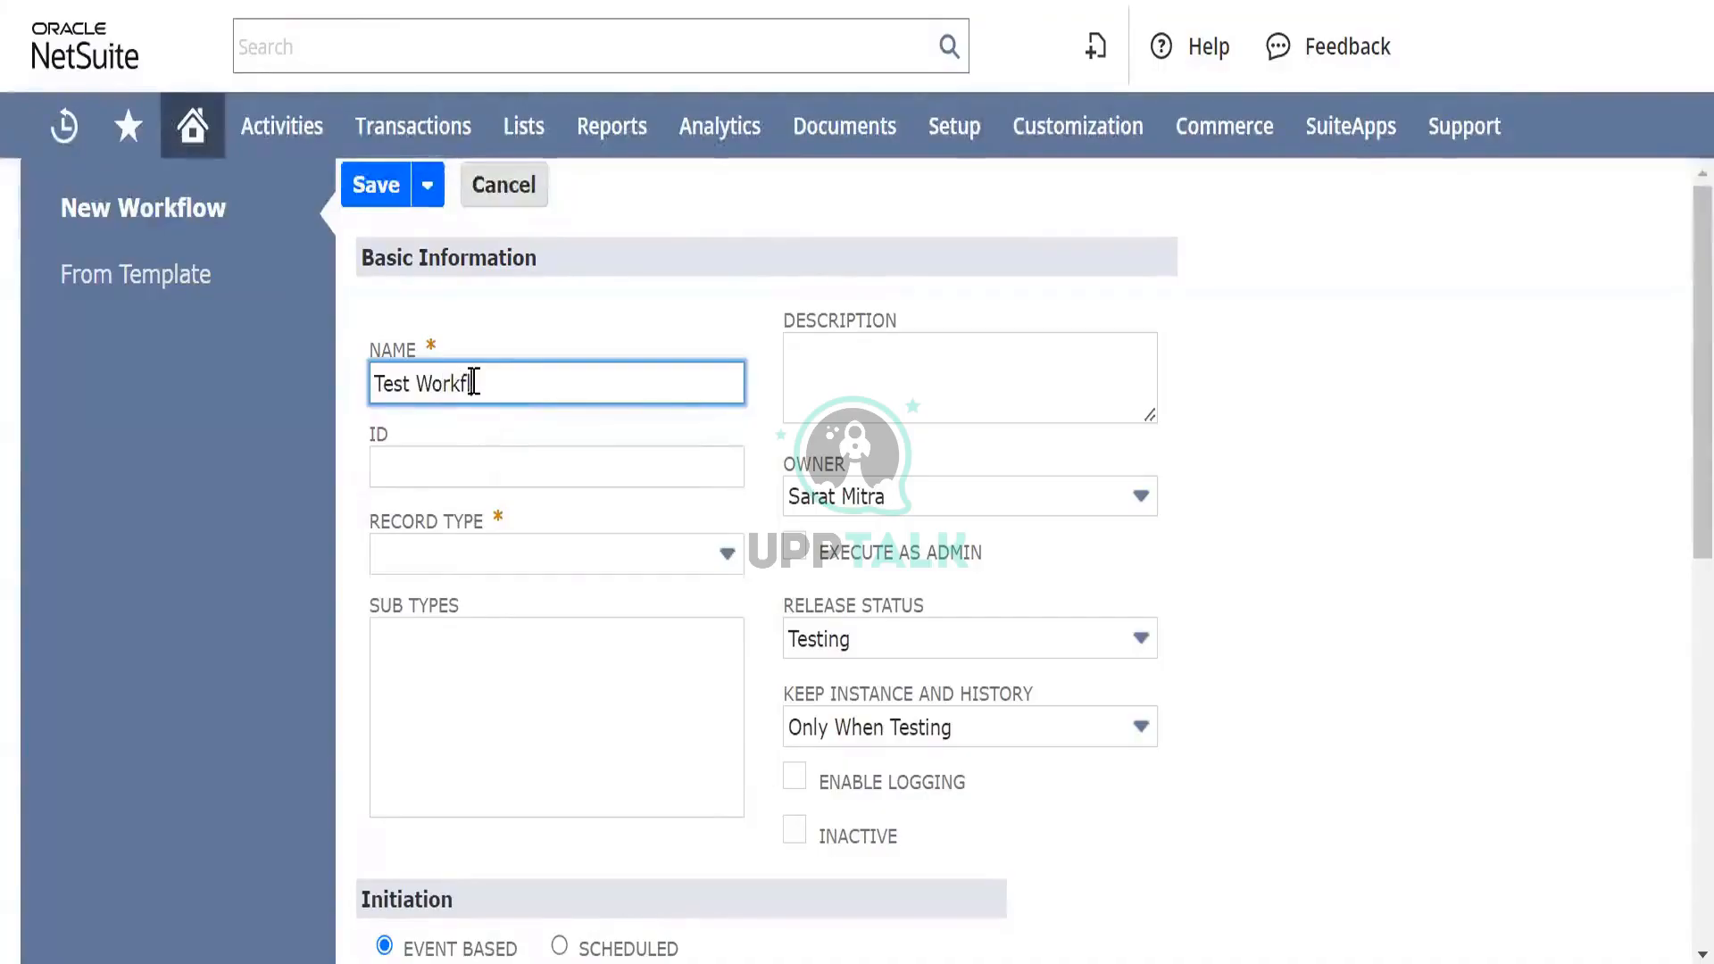
key("Tab")
key("Tab")
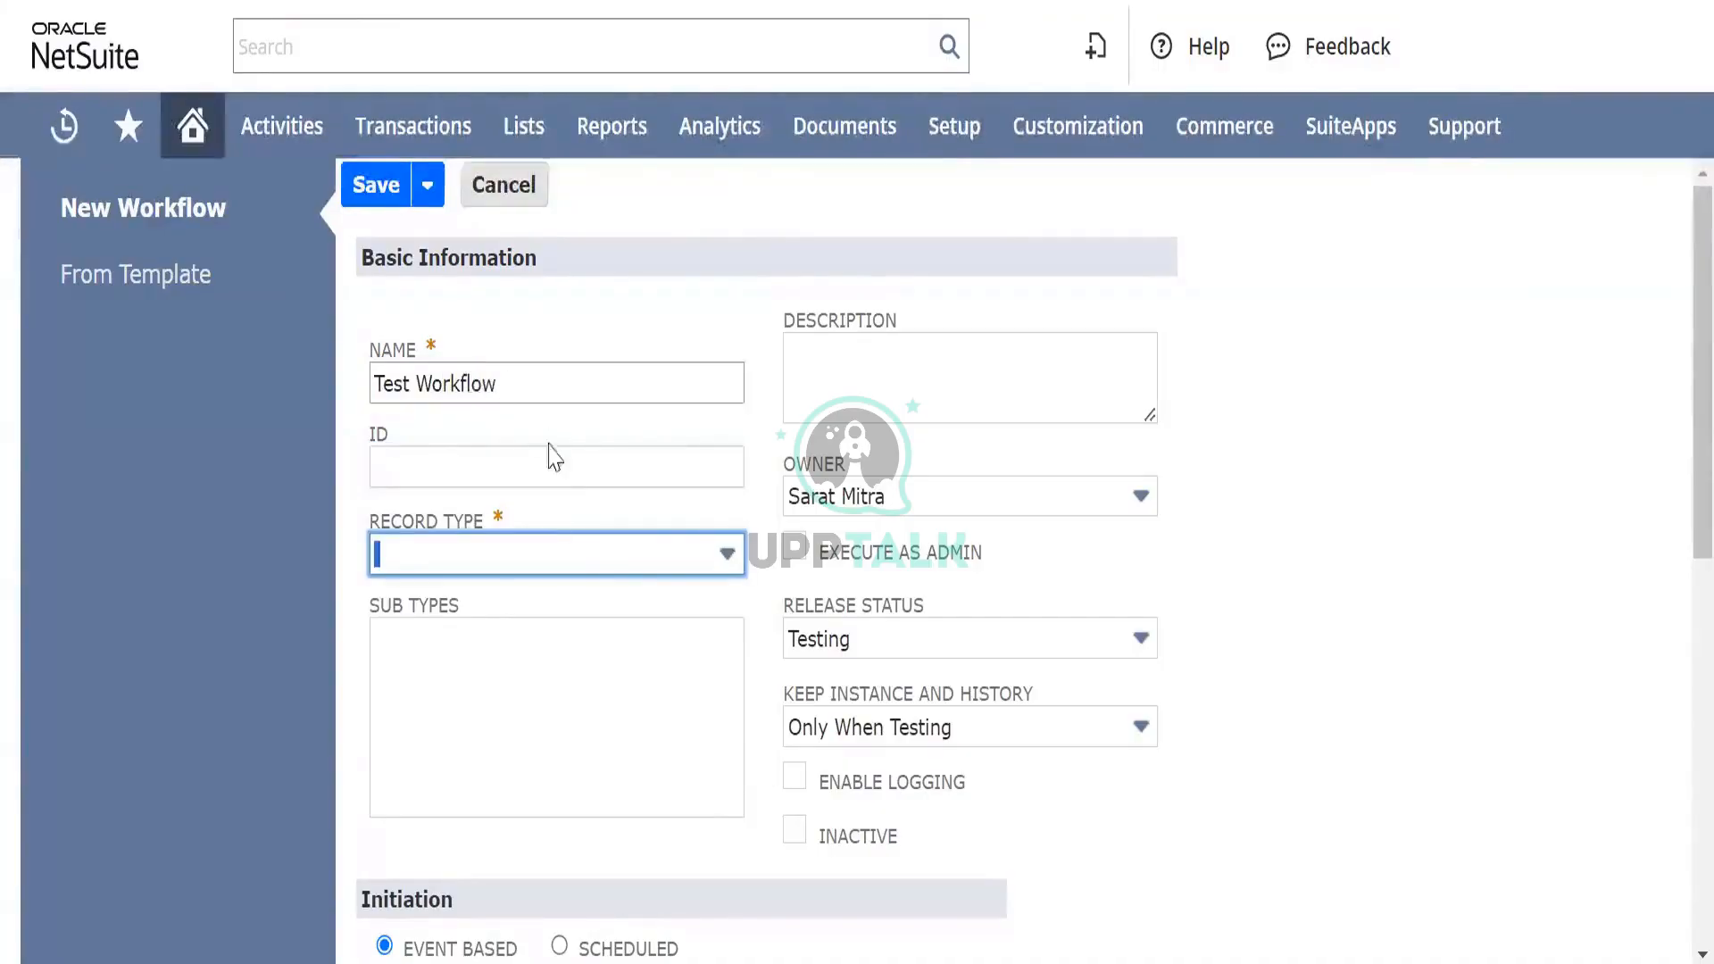
Step: Browse the available record types and set the workflow's record type to Transaction
left_click(614, 568)
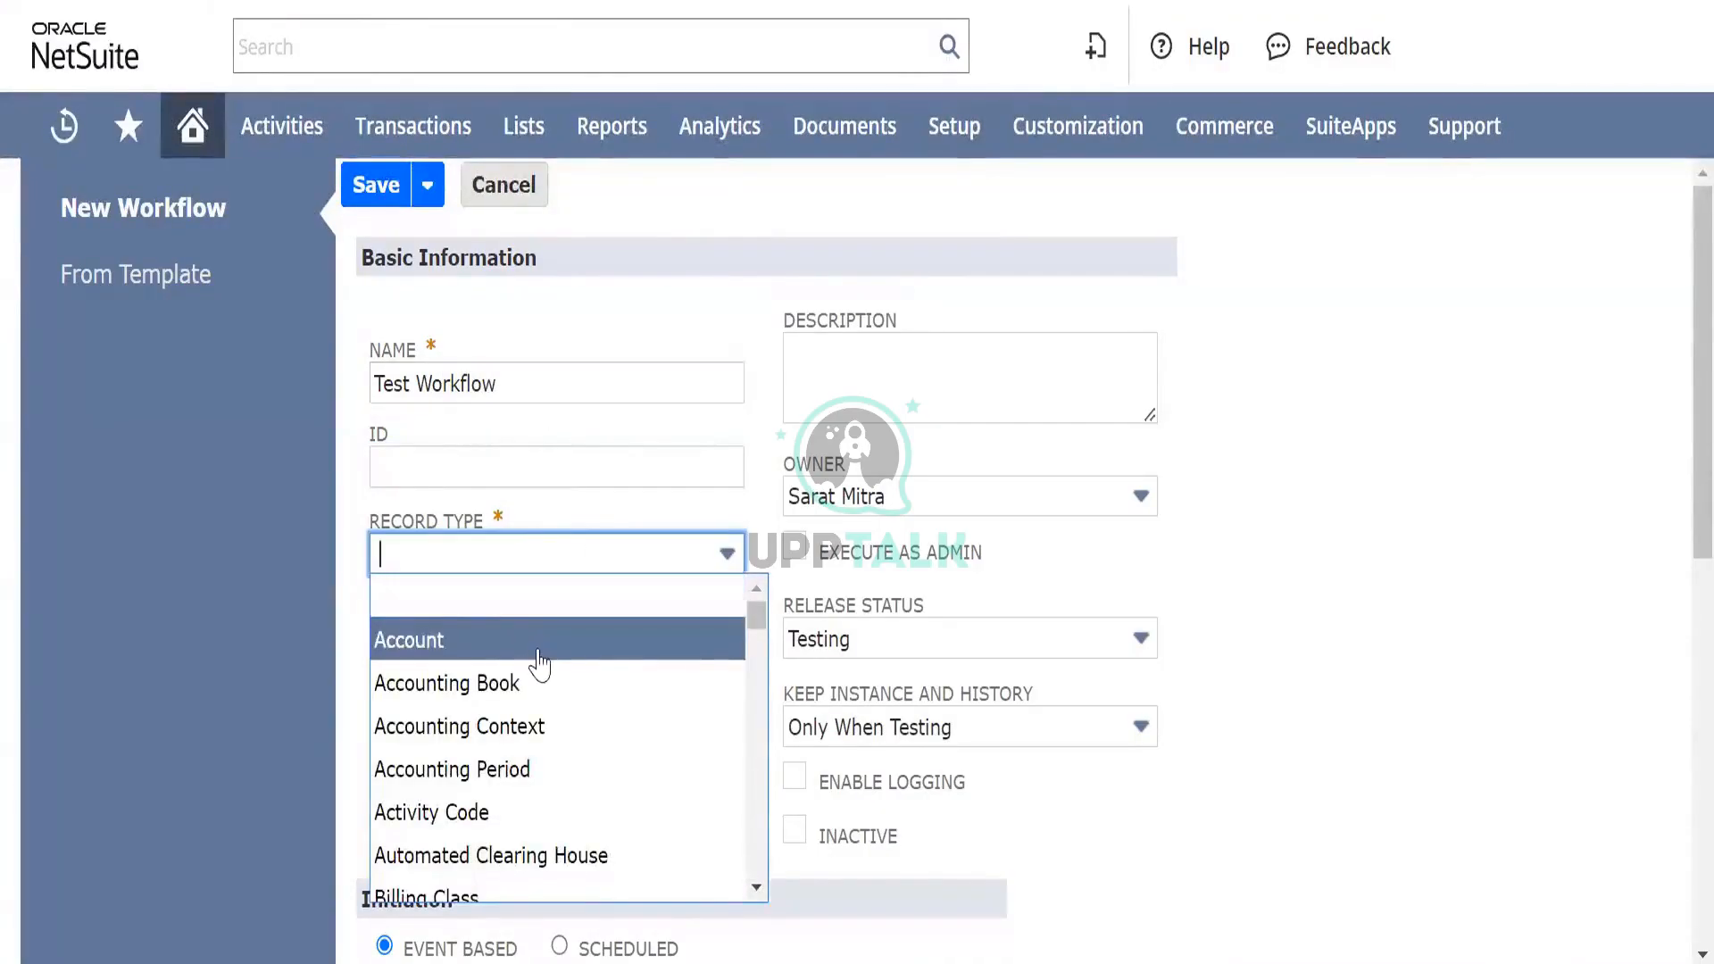
scroll(543, 665, "down", 1)
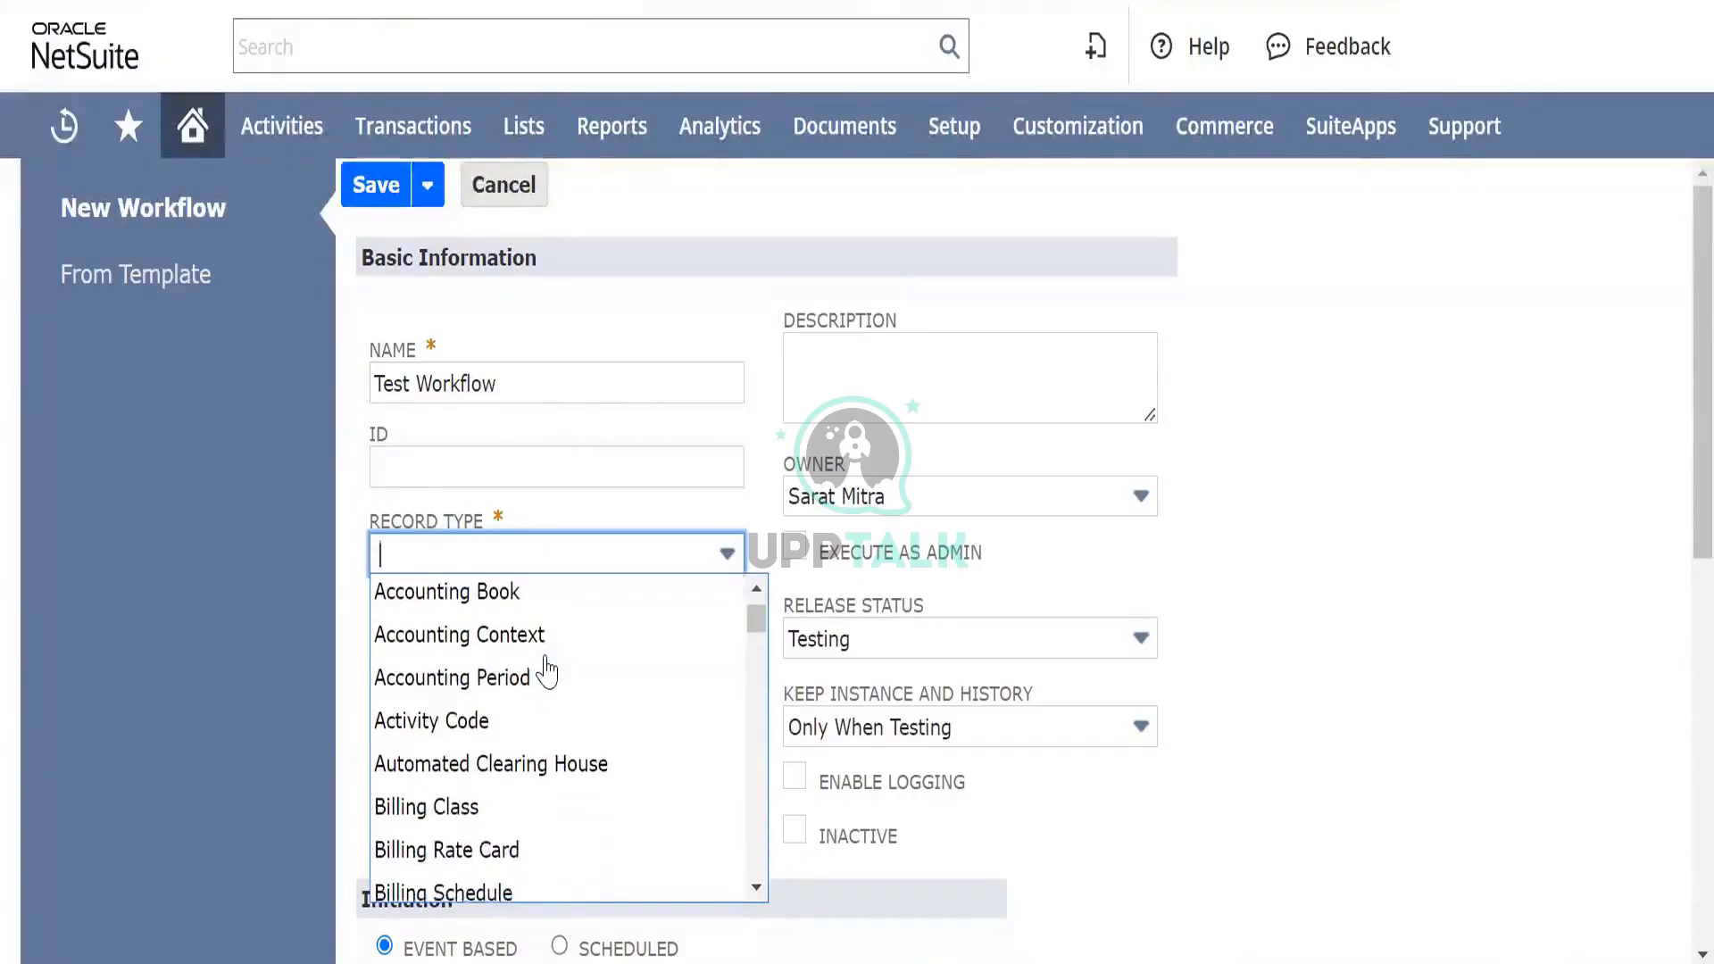
scroll(547, 671, "up", 1)
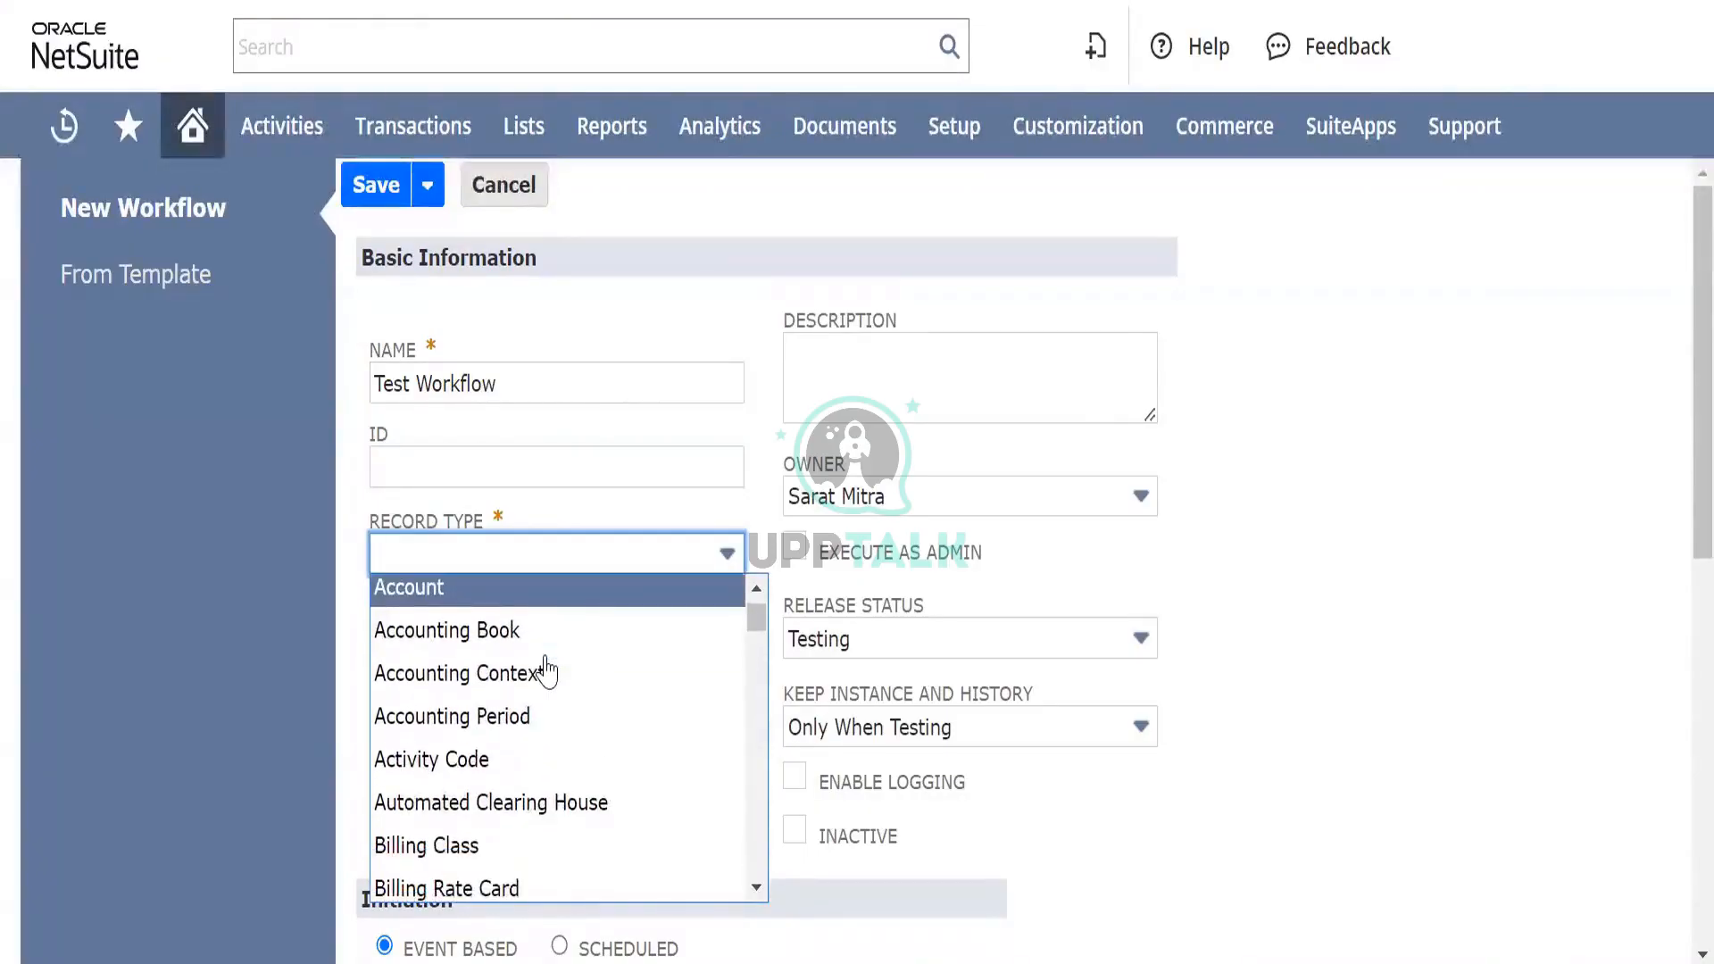
scroll(546, 671, "down", 7)
scroll(547, 672, "down", 1)
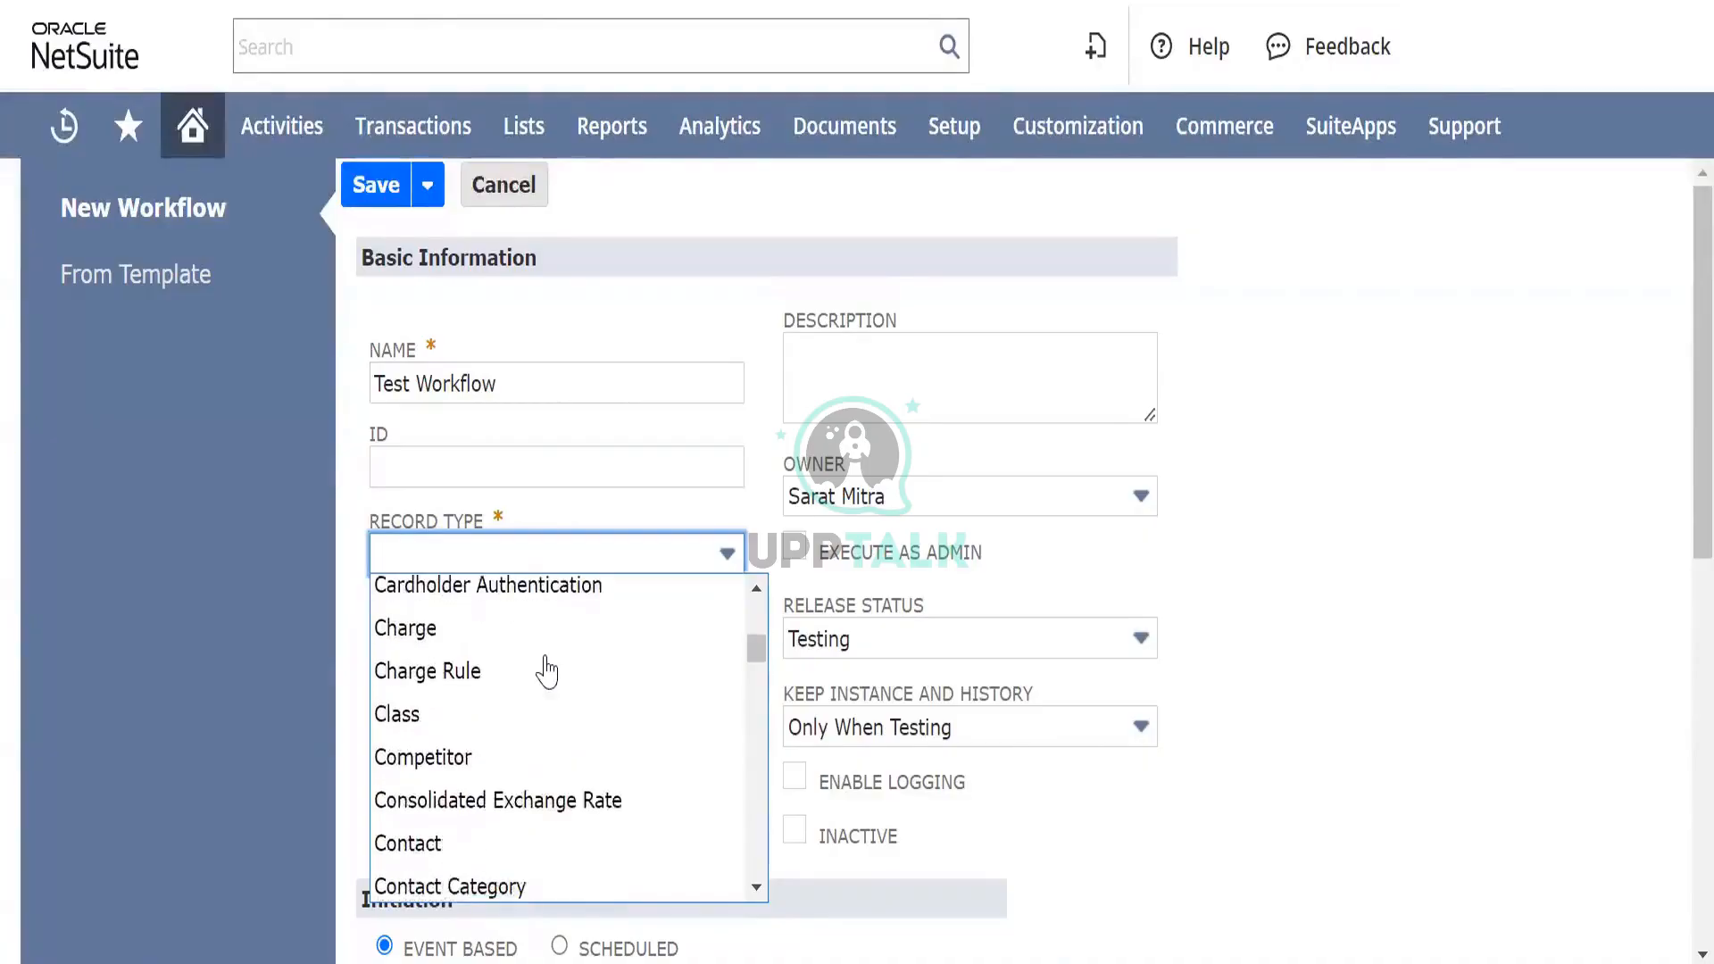
scroll(546, 671, "up", 9)
type("Transaction")
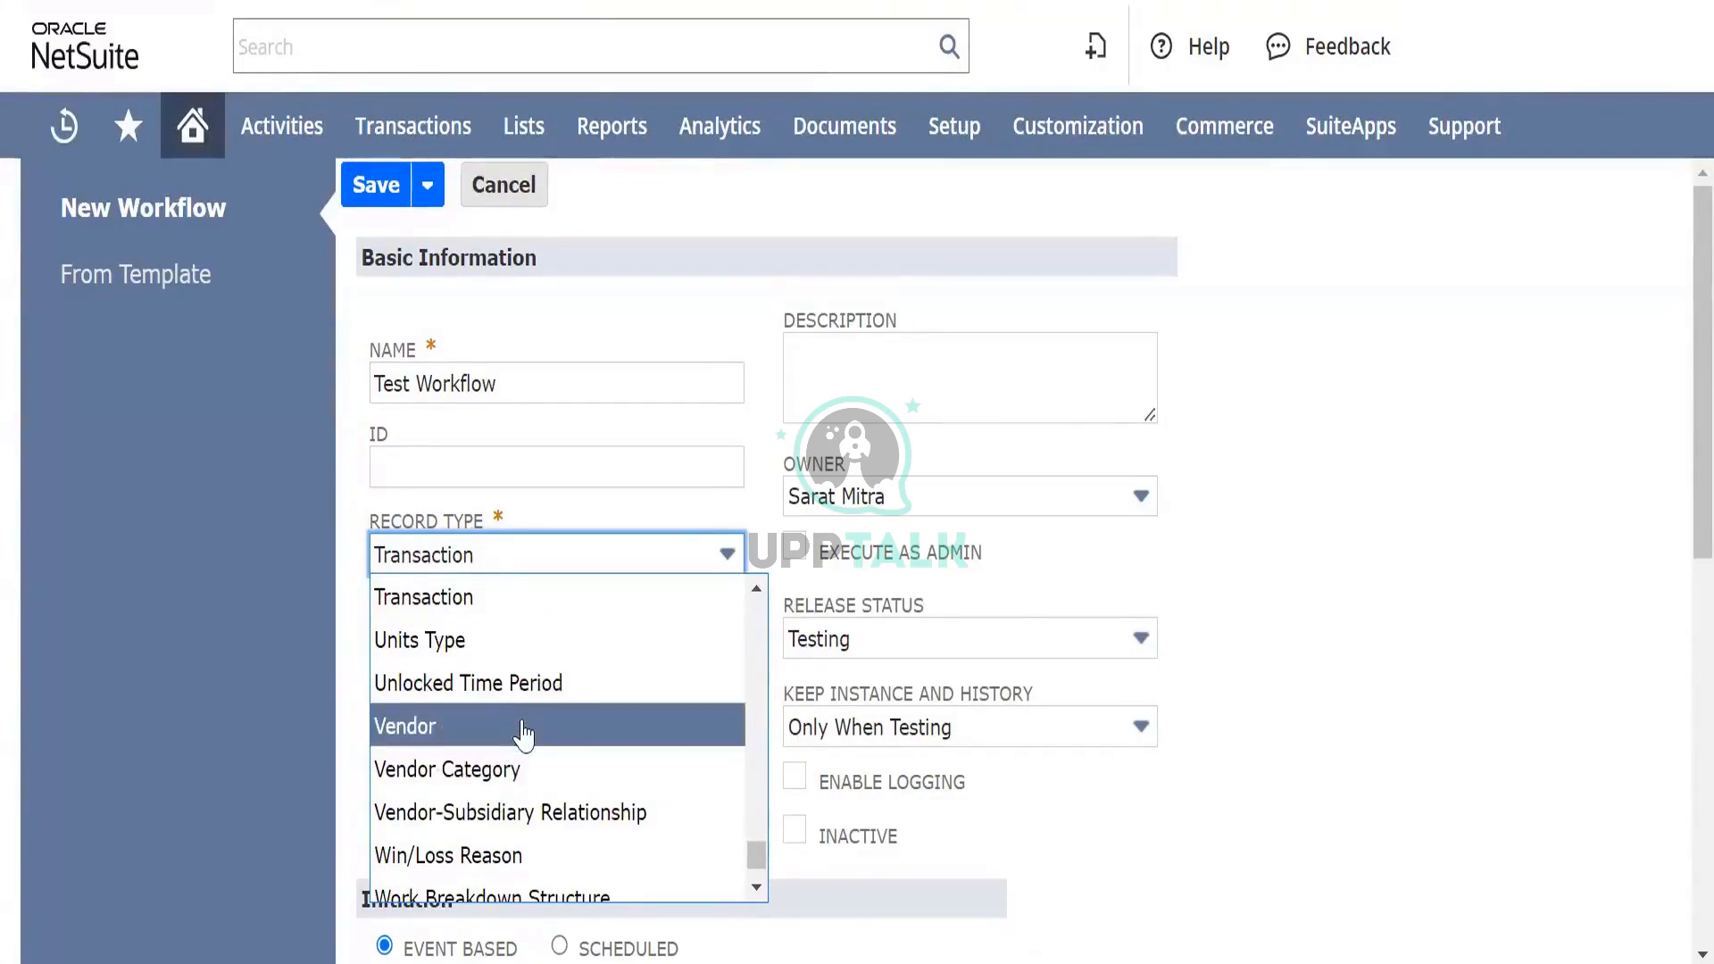
scroll(525, 732, "down", 5)
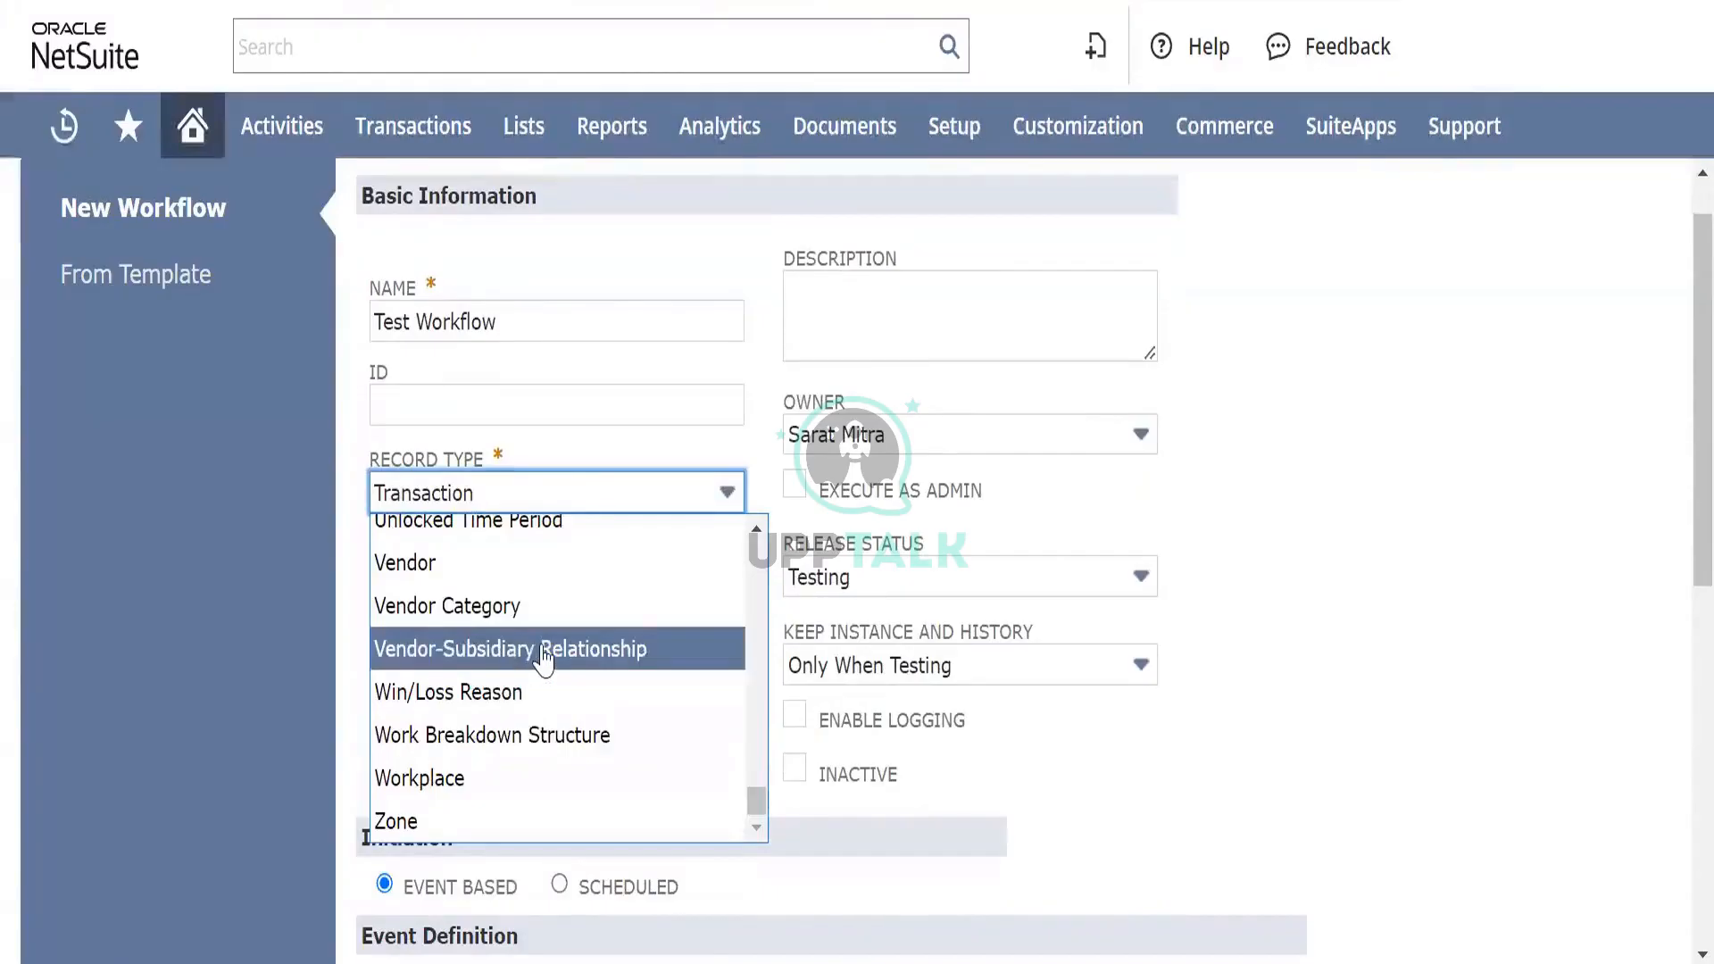
scroll(540, 656, "up", 4)
scroll(543, 661, "up", 3)
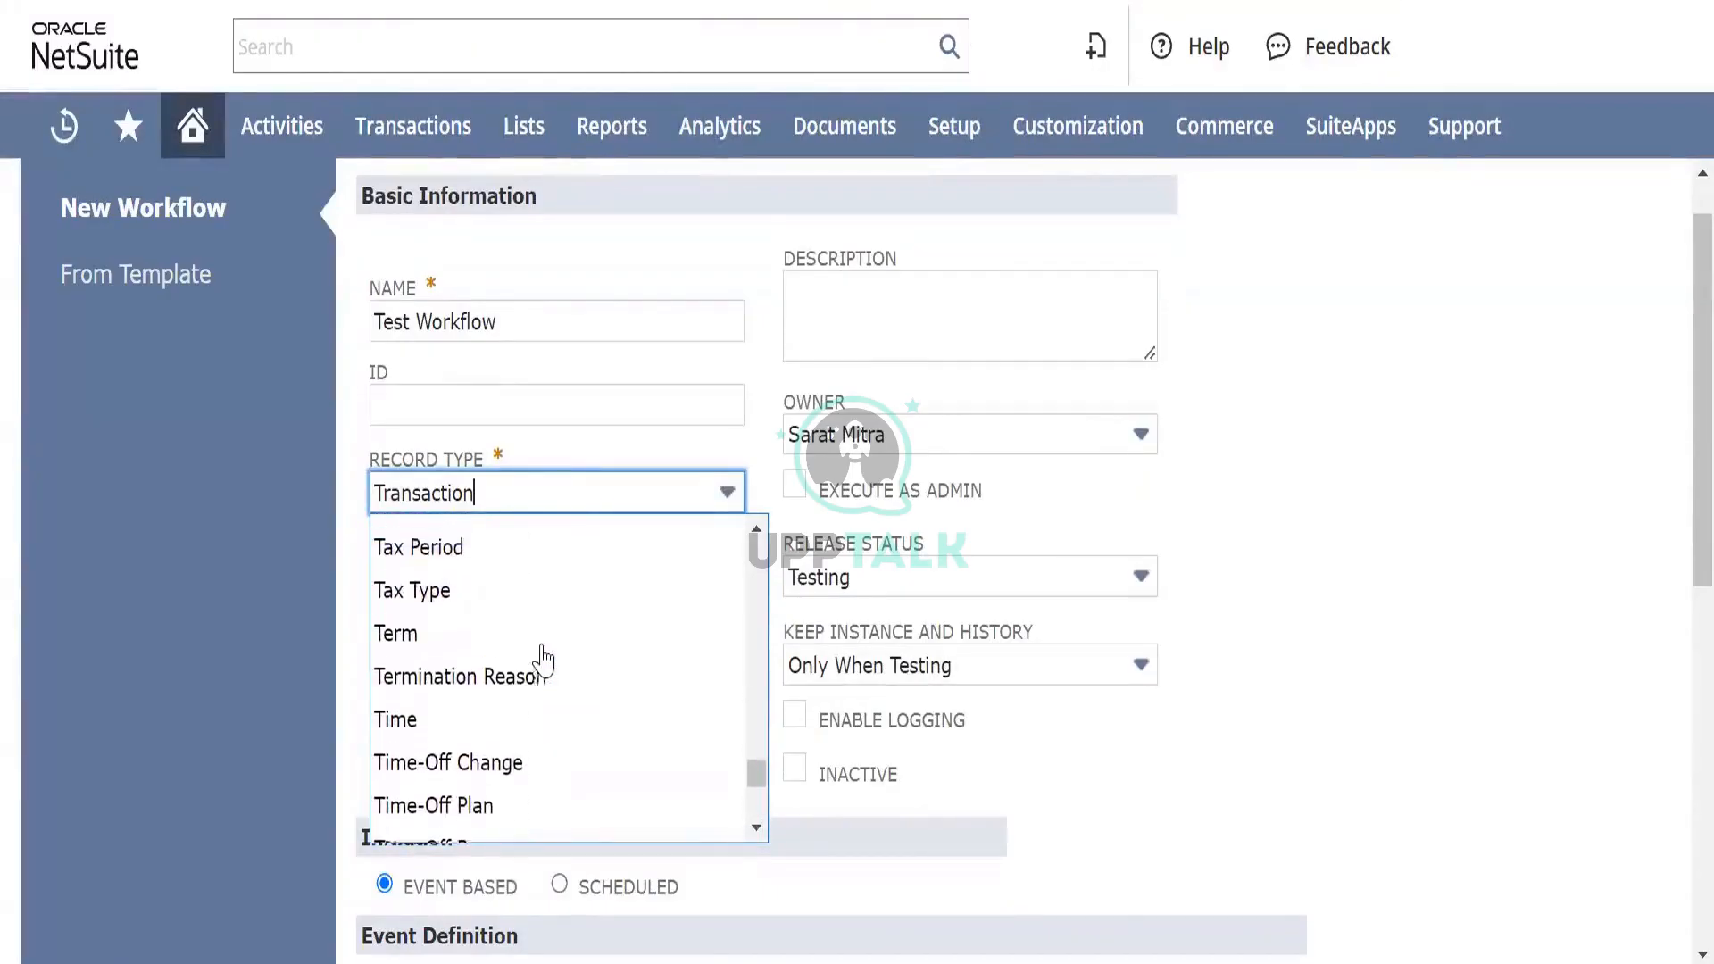
scroll(541, 659, "down", 6)
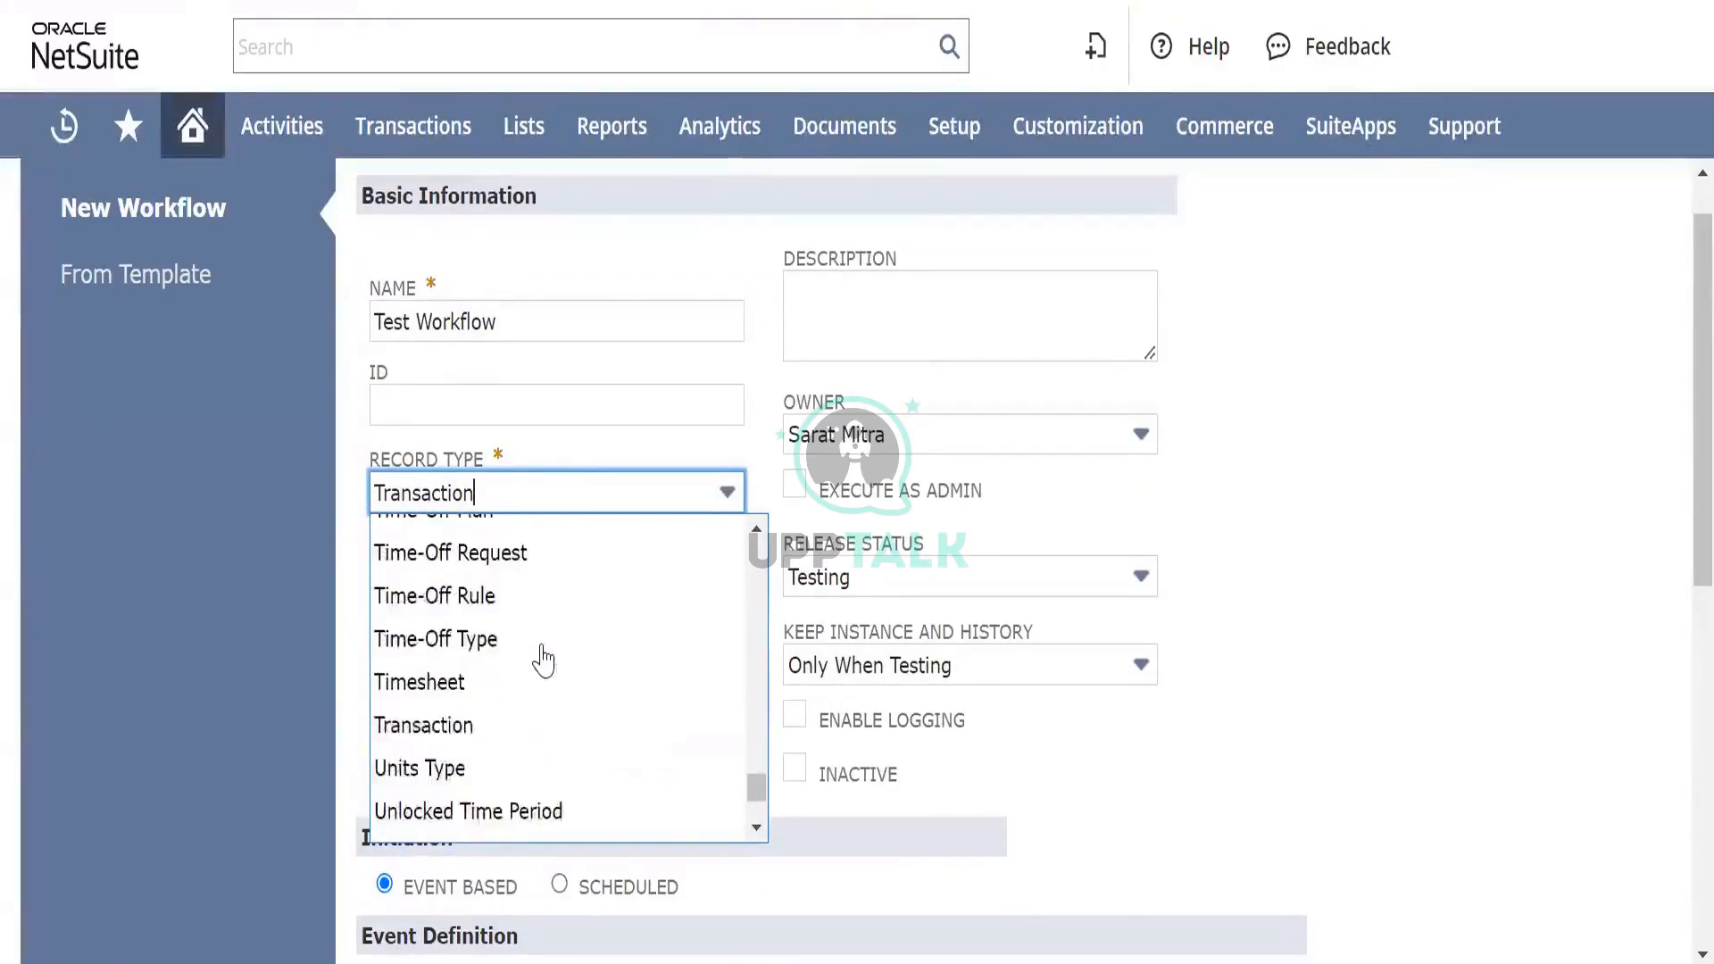
scroll(543, 660, "up", 2)
scroll(543, 661, "down", 2)
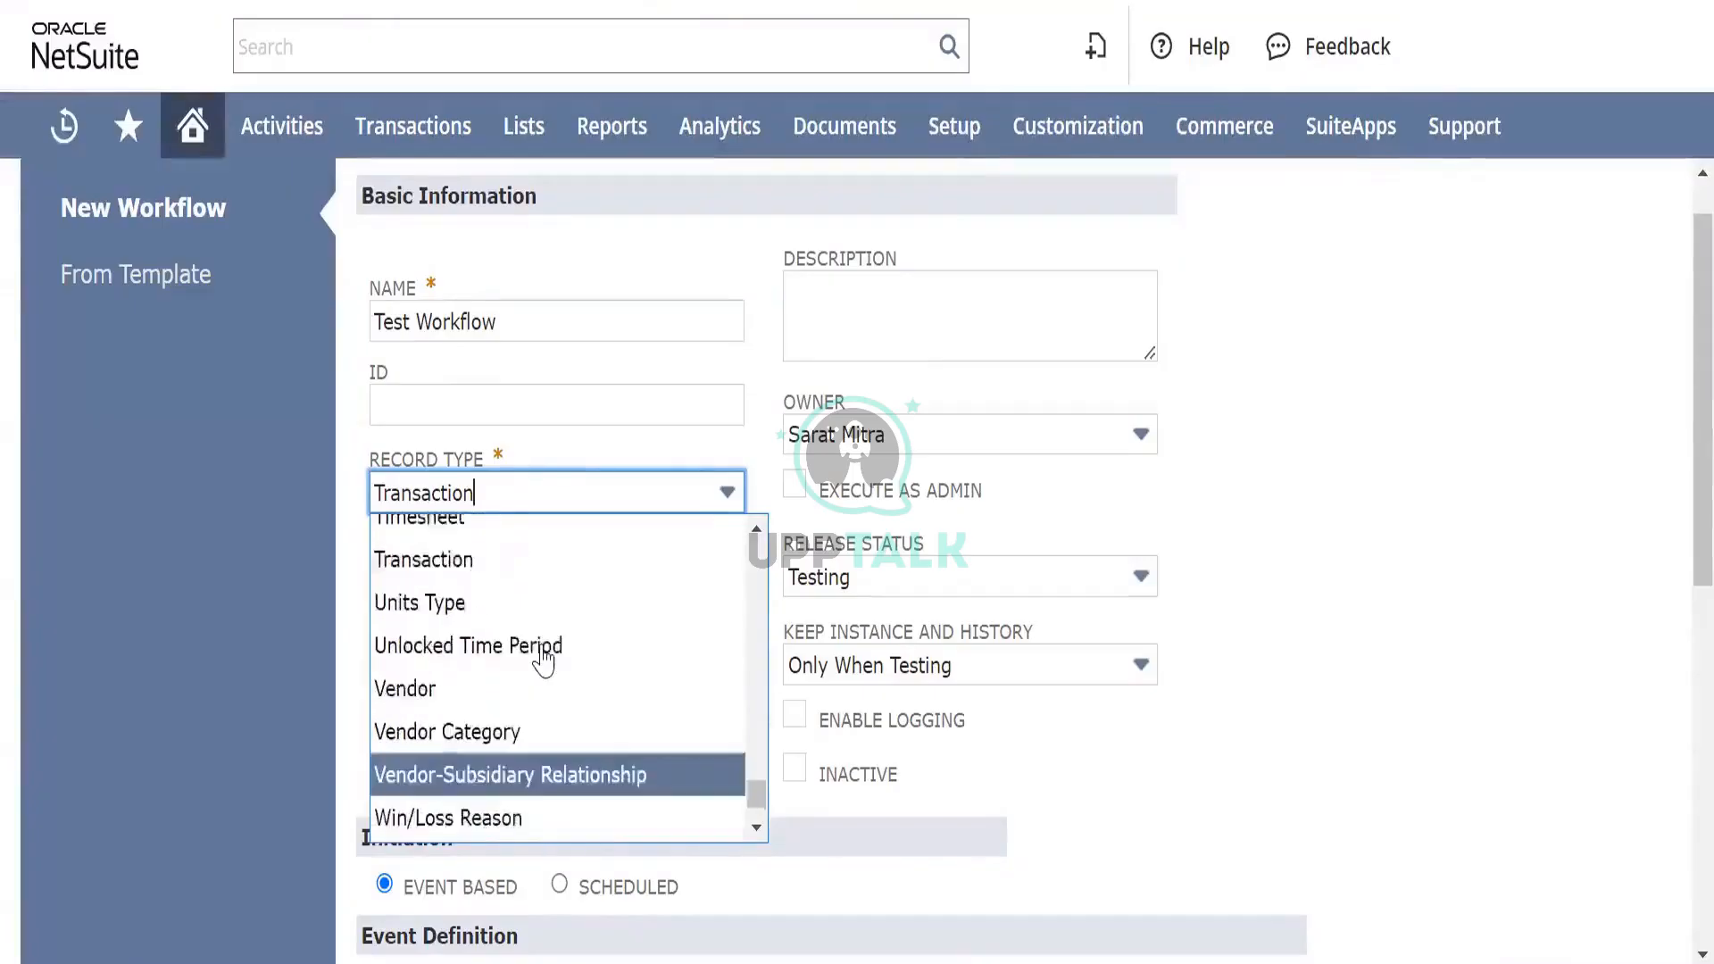
scroll(543, 660, "up", 3)
scroll(542, 660, "up", 2)
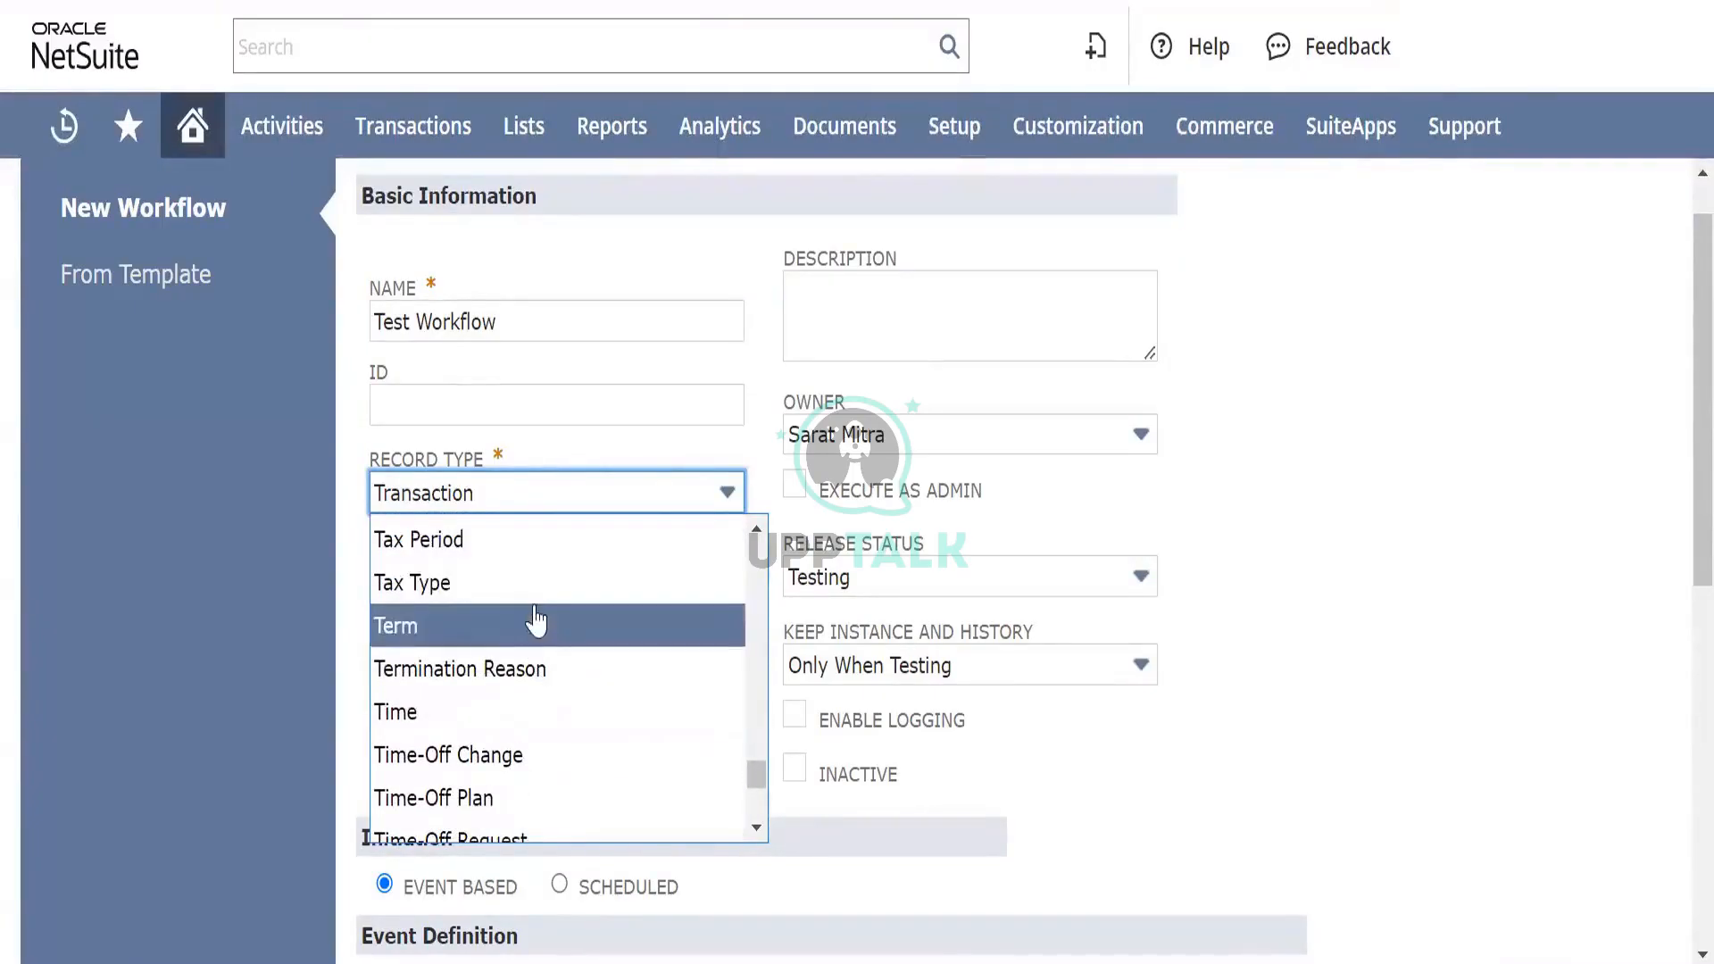
key("Tab")
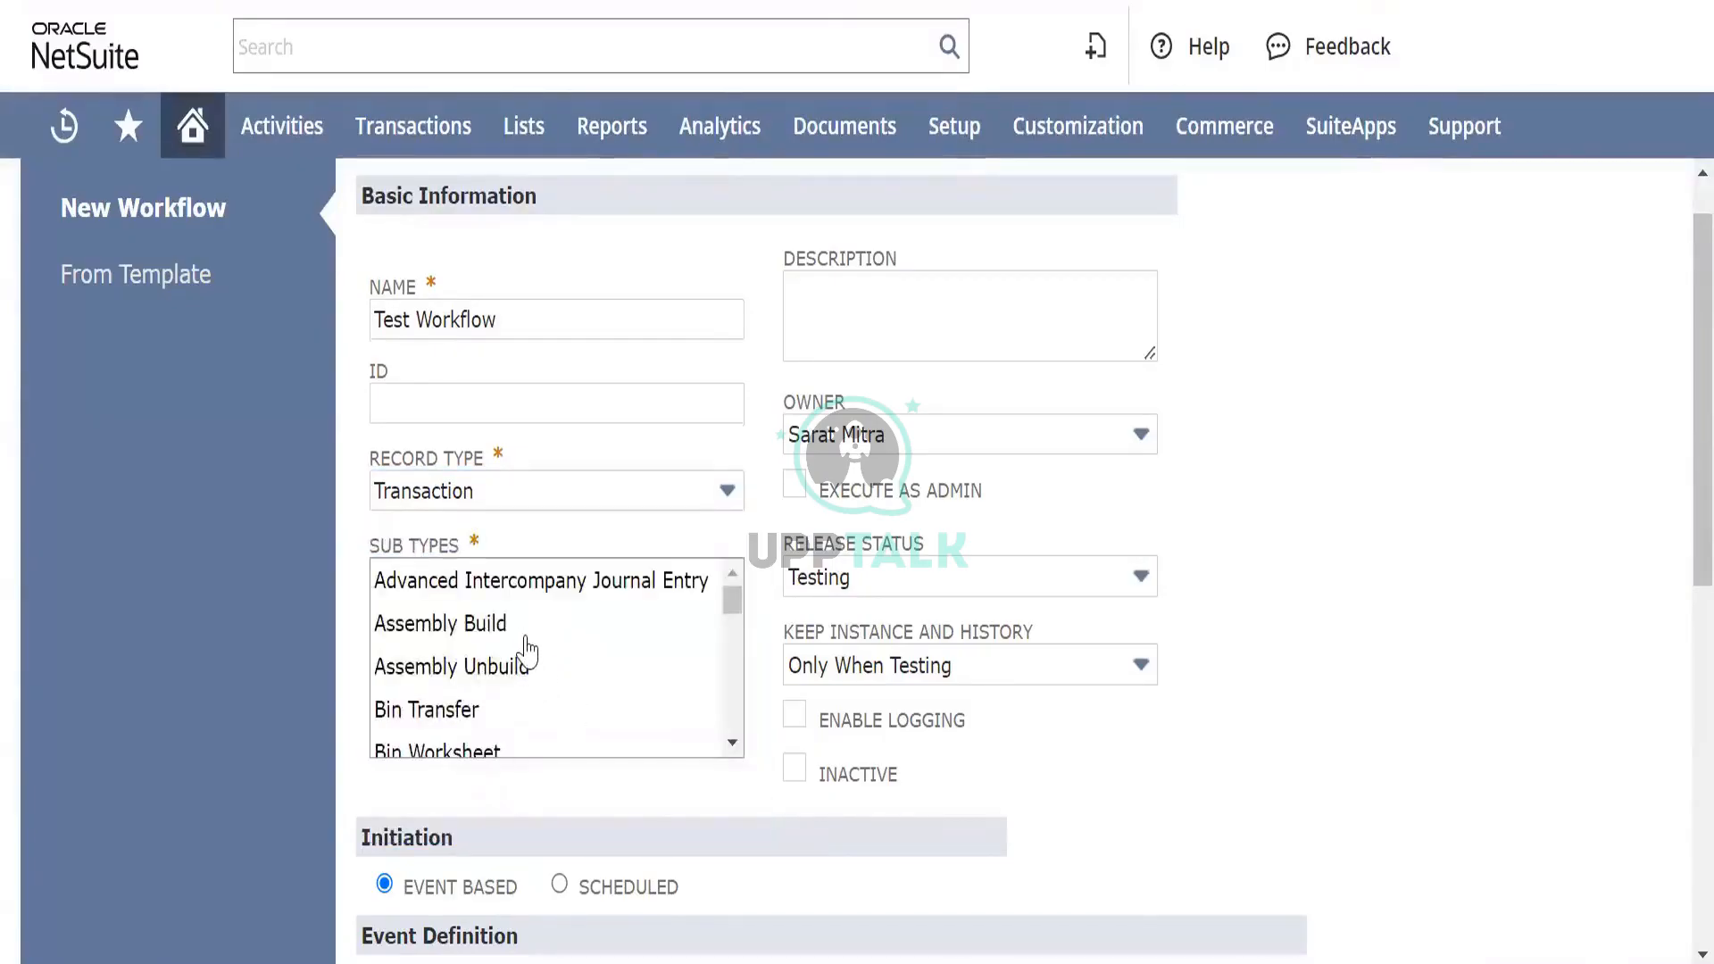
Step: Look through the transaction sub types and select Purchase Order for the workflow
right_click(527, 635)
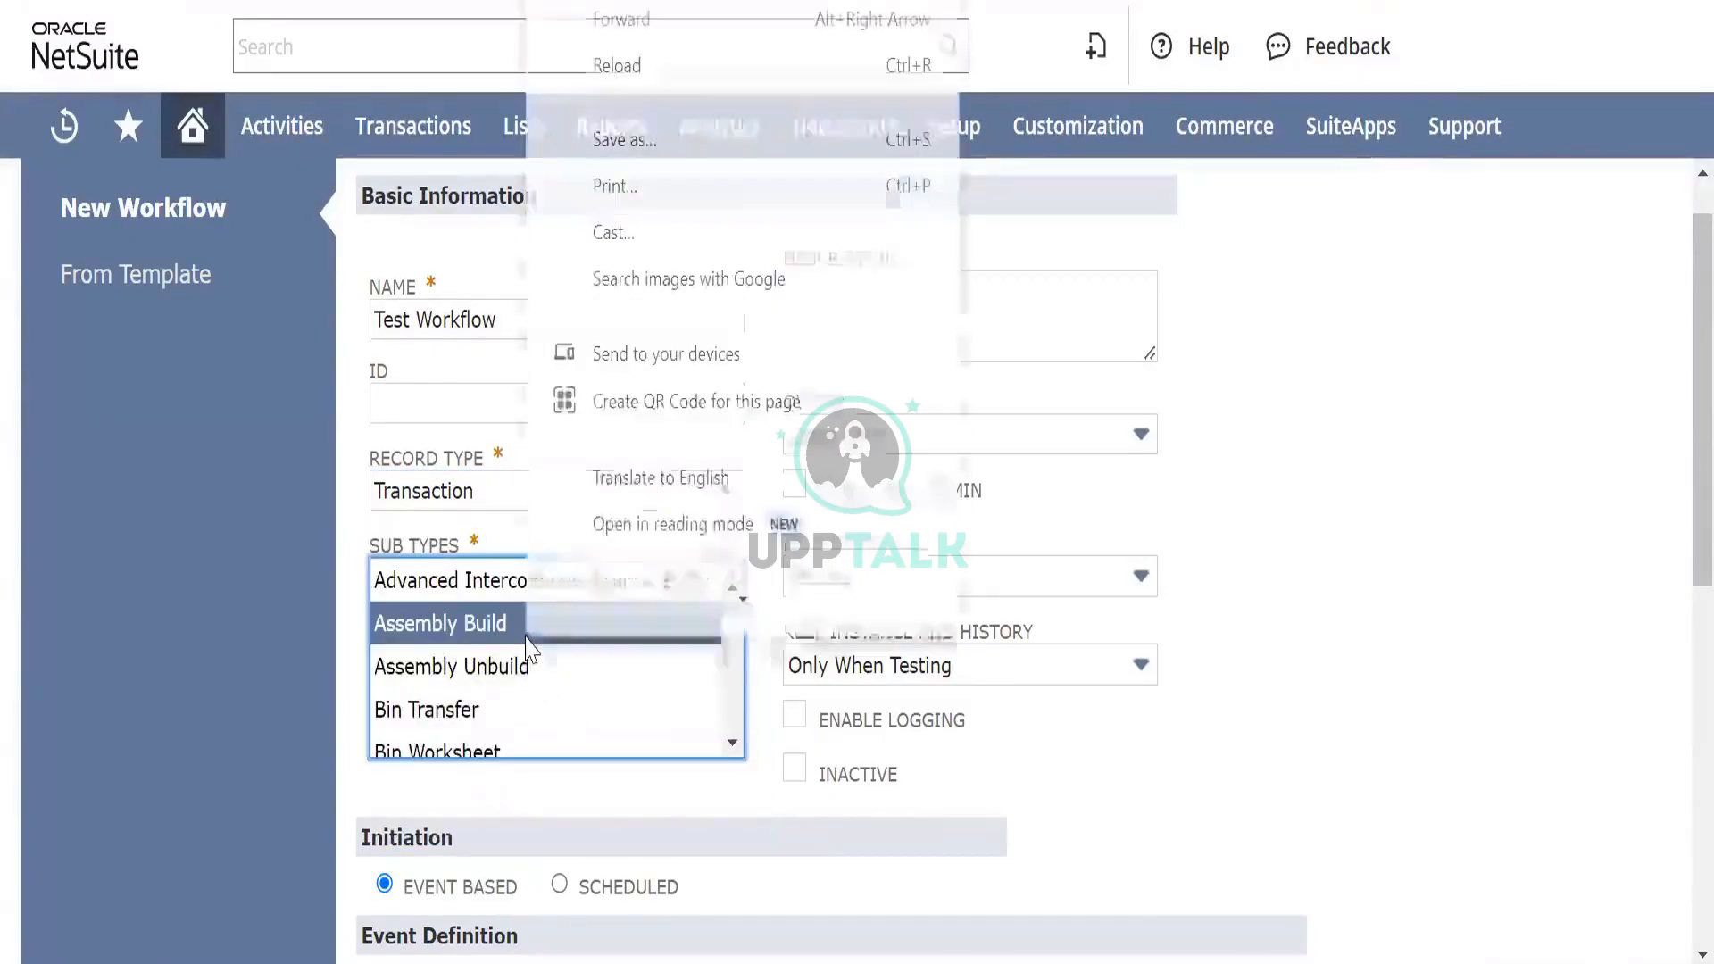
left_click(1358, 757)
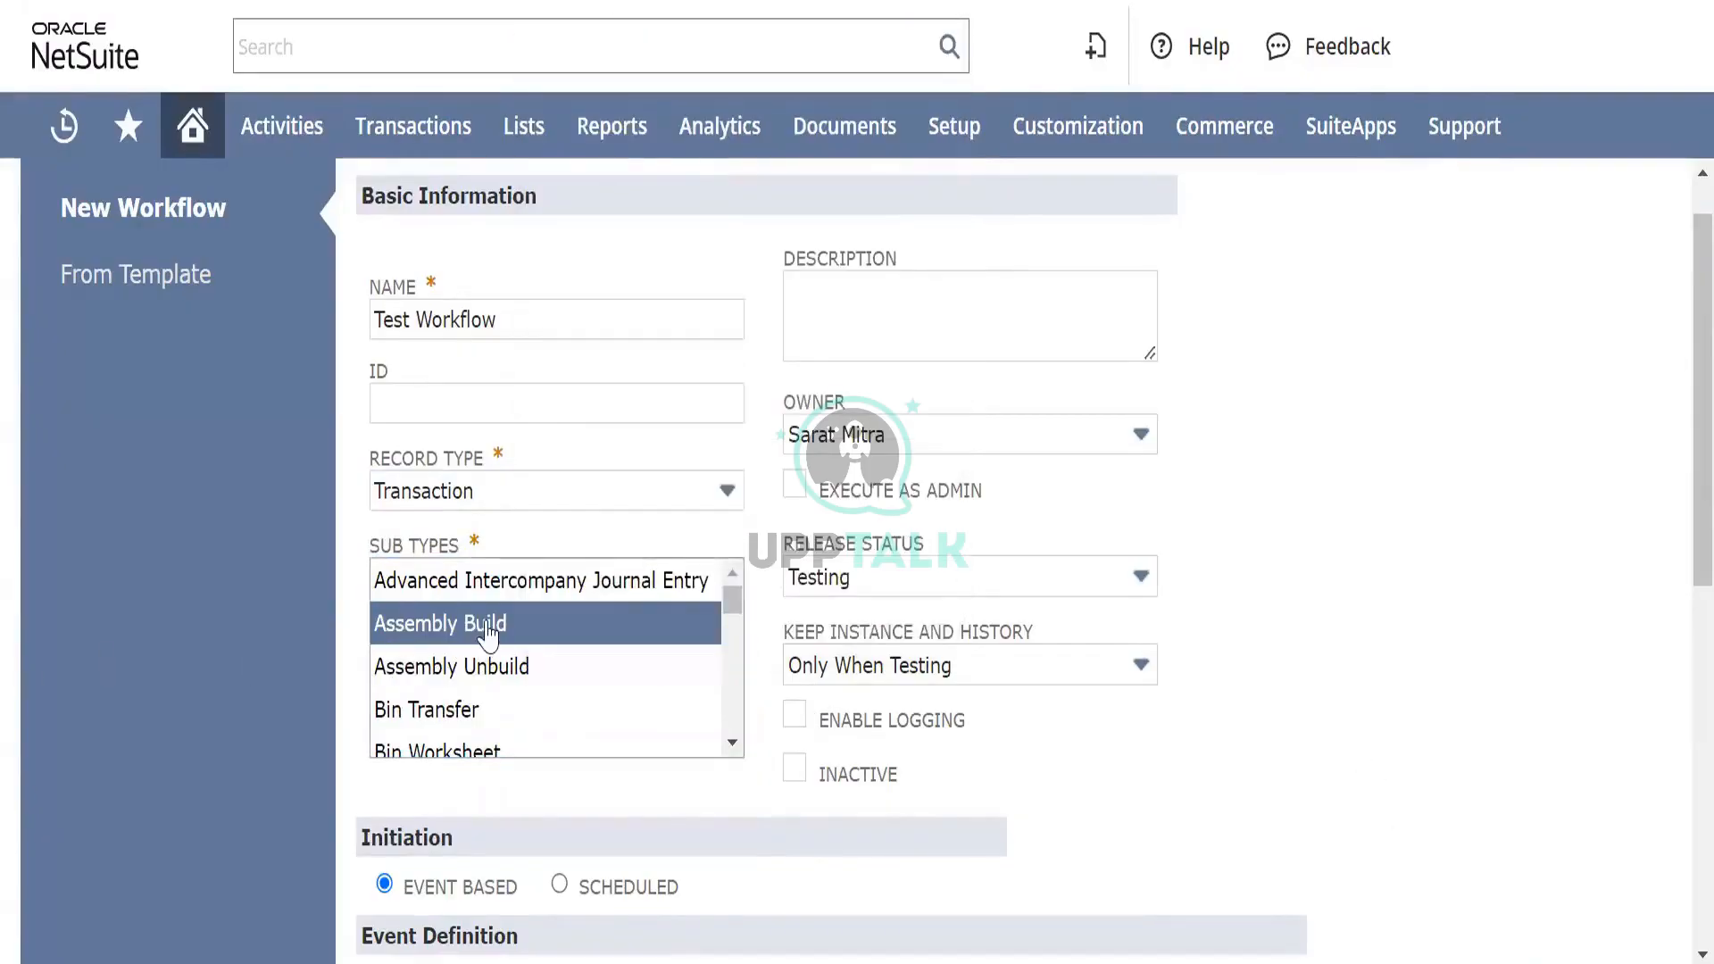
scroll(486, 624, "up", 1)
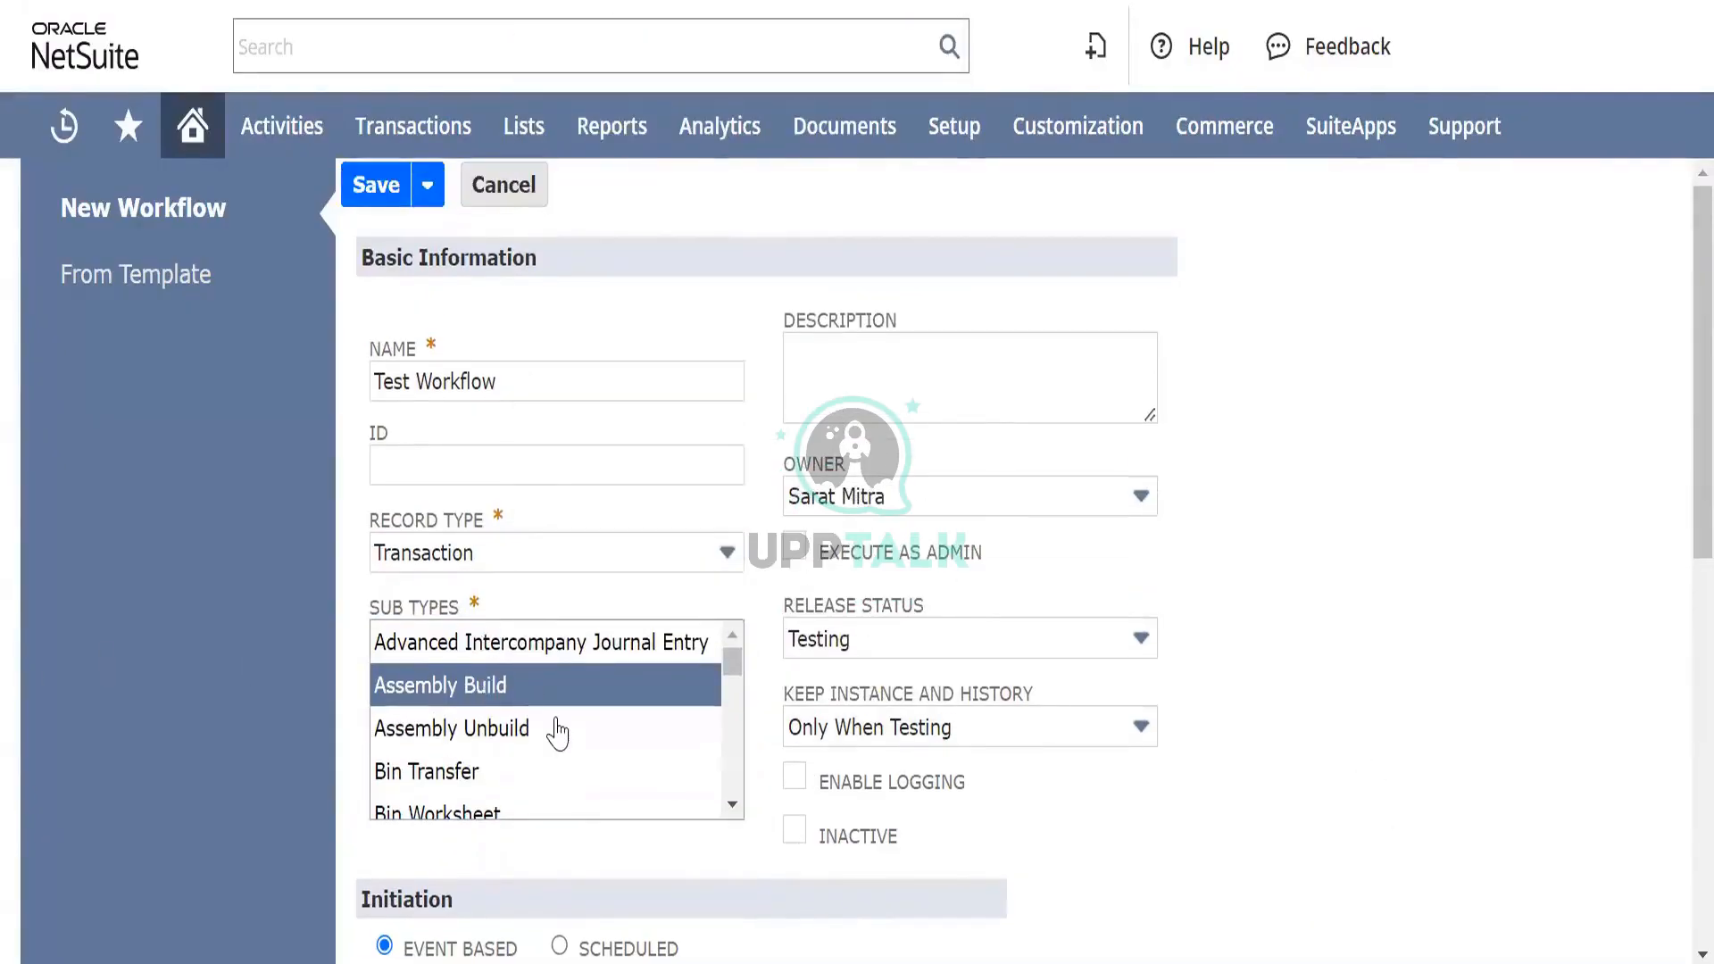
scroll(556, 730, "down", 2)
scroll(1364, 650, "down", 3)
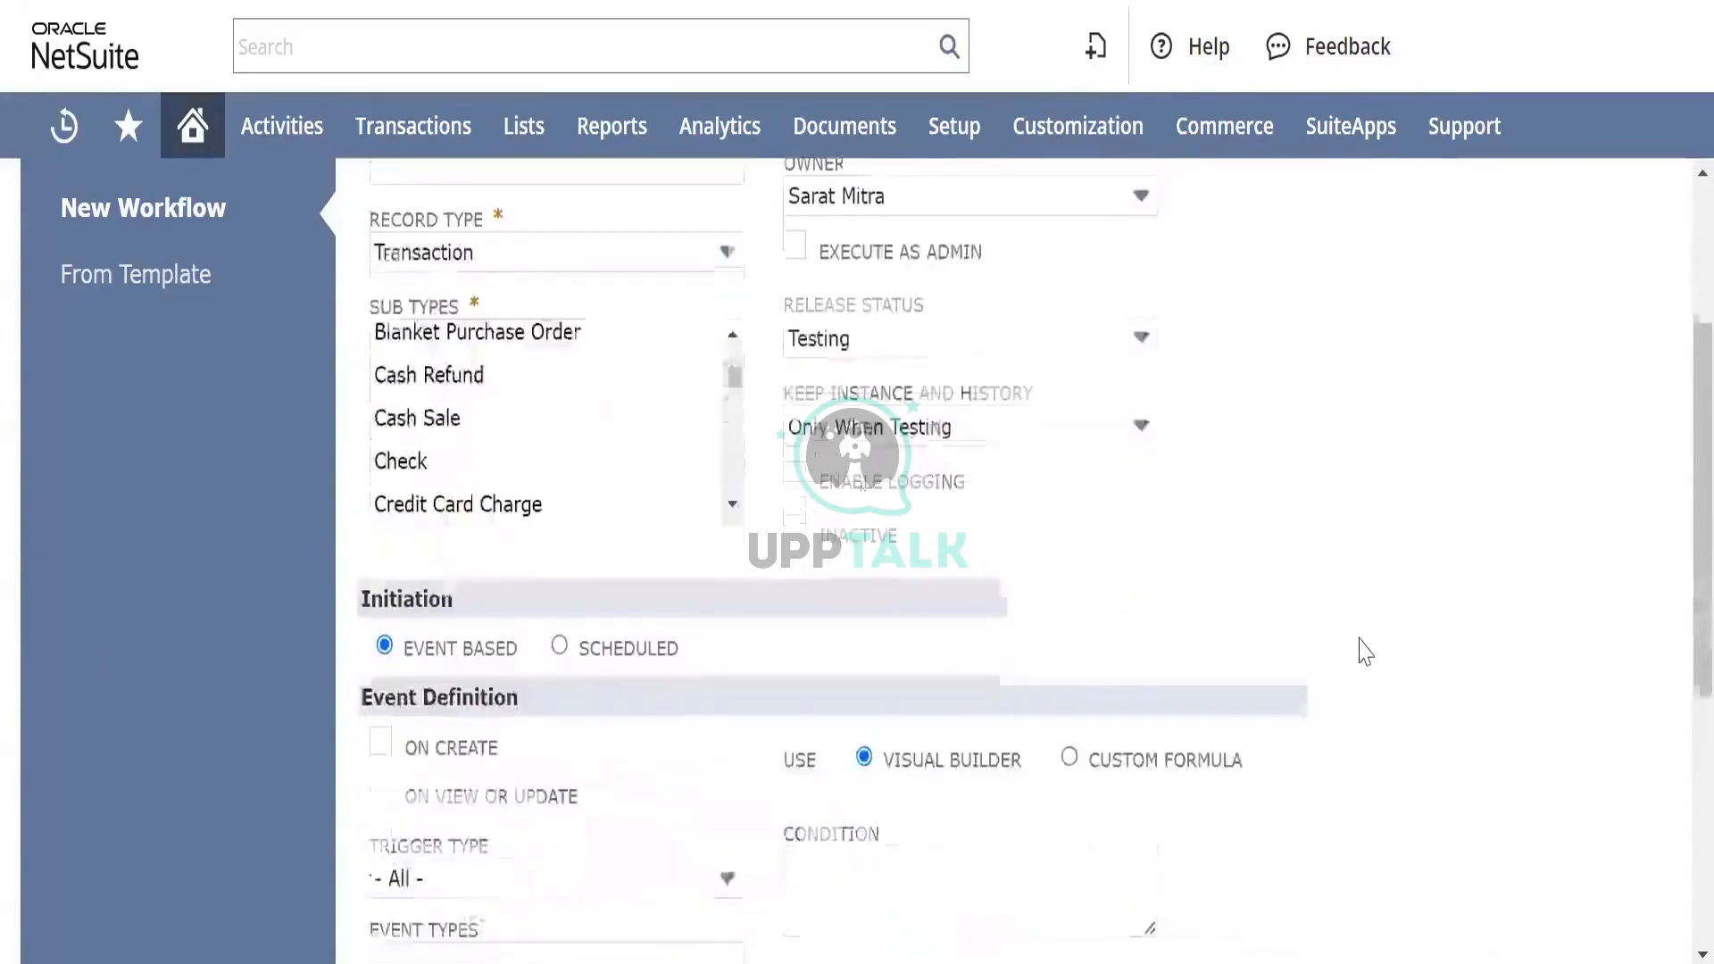
scroll(539, 397, "up", 2)
scroll(539, 399, "down", 2)
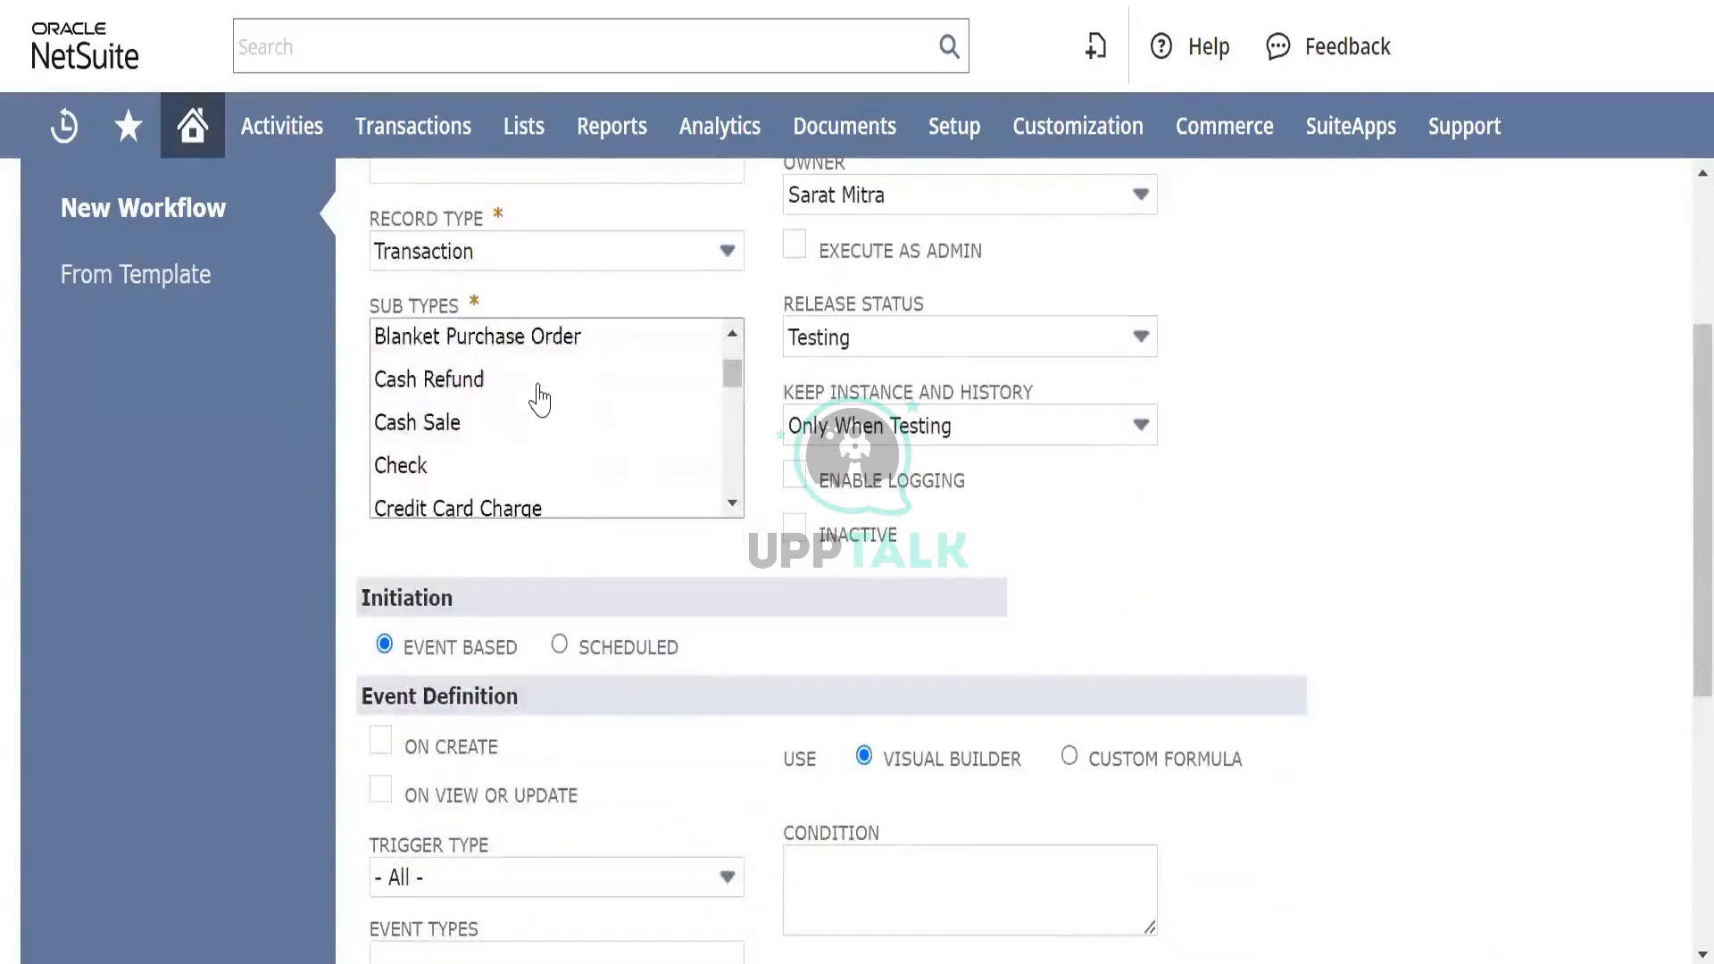
scroll(539, 397, "down", 5)
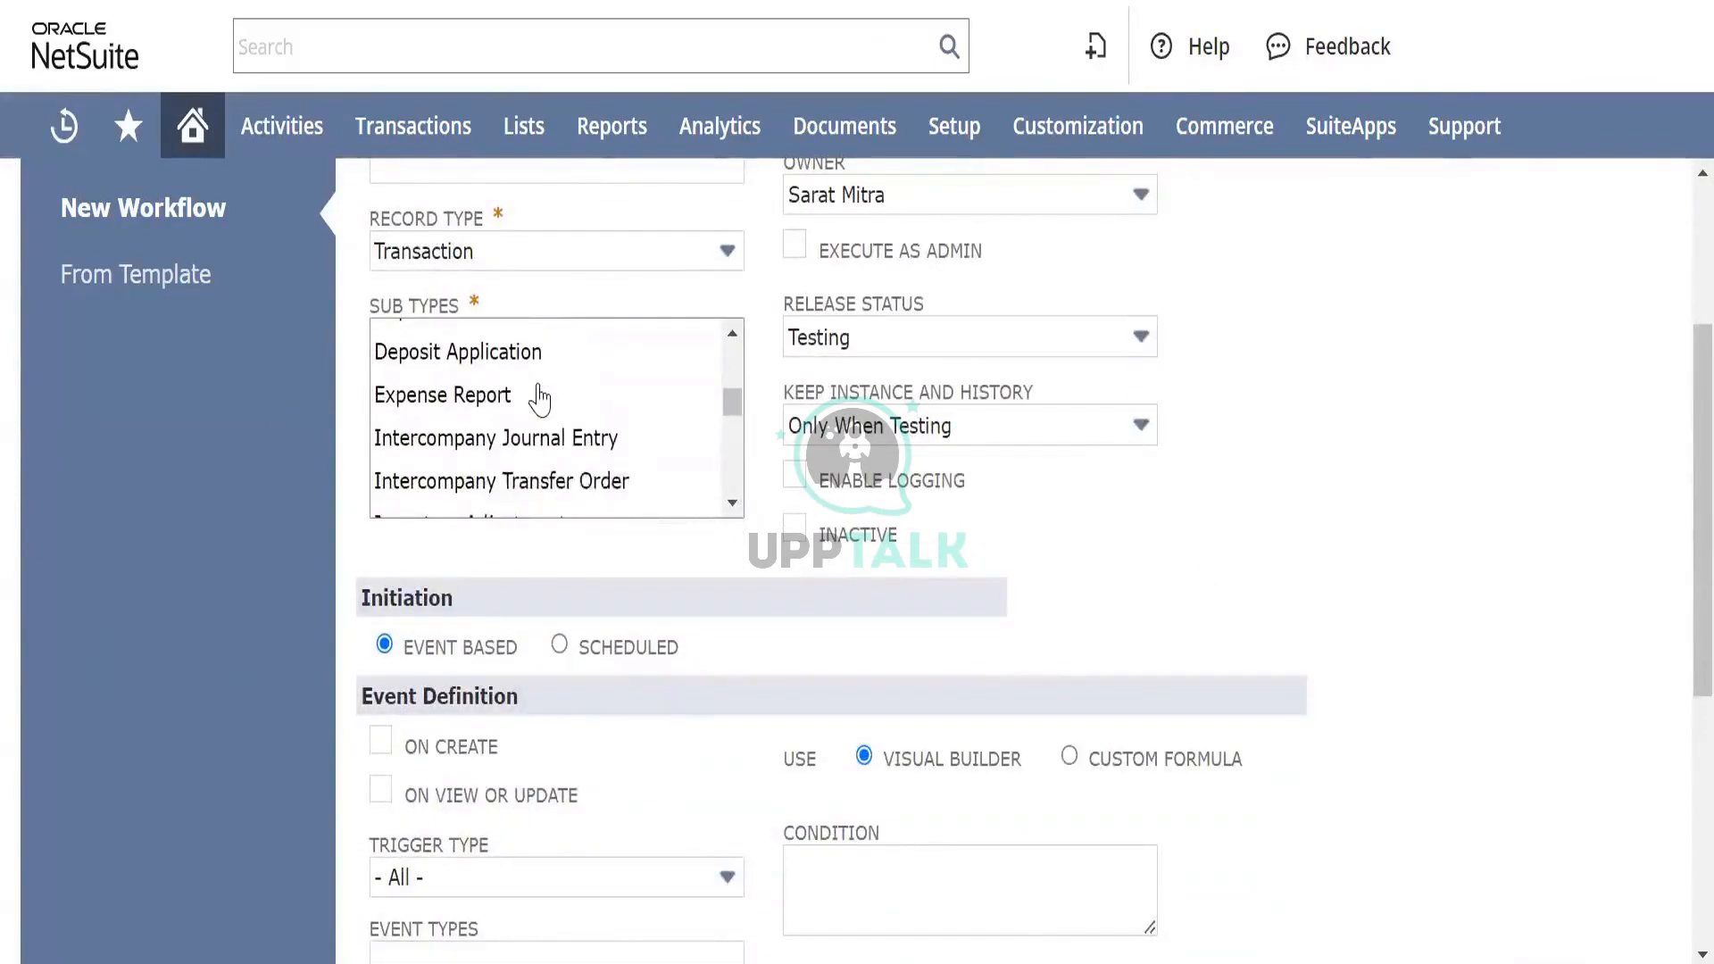
scroll(539, 397, "down", 5)
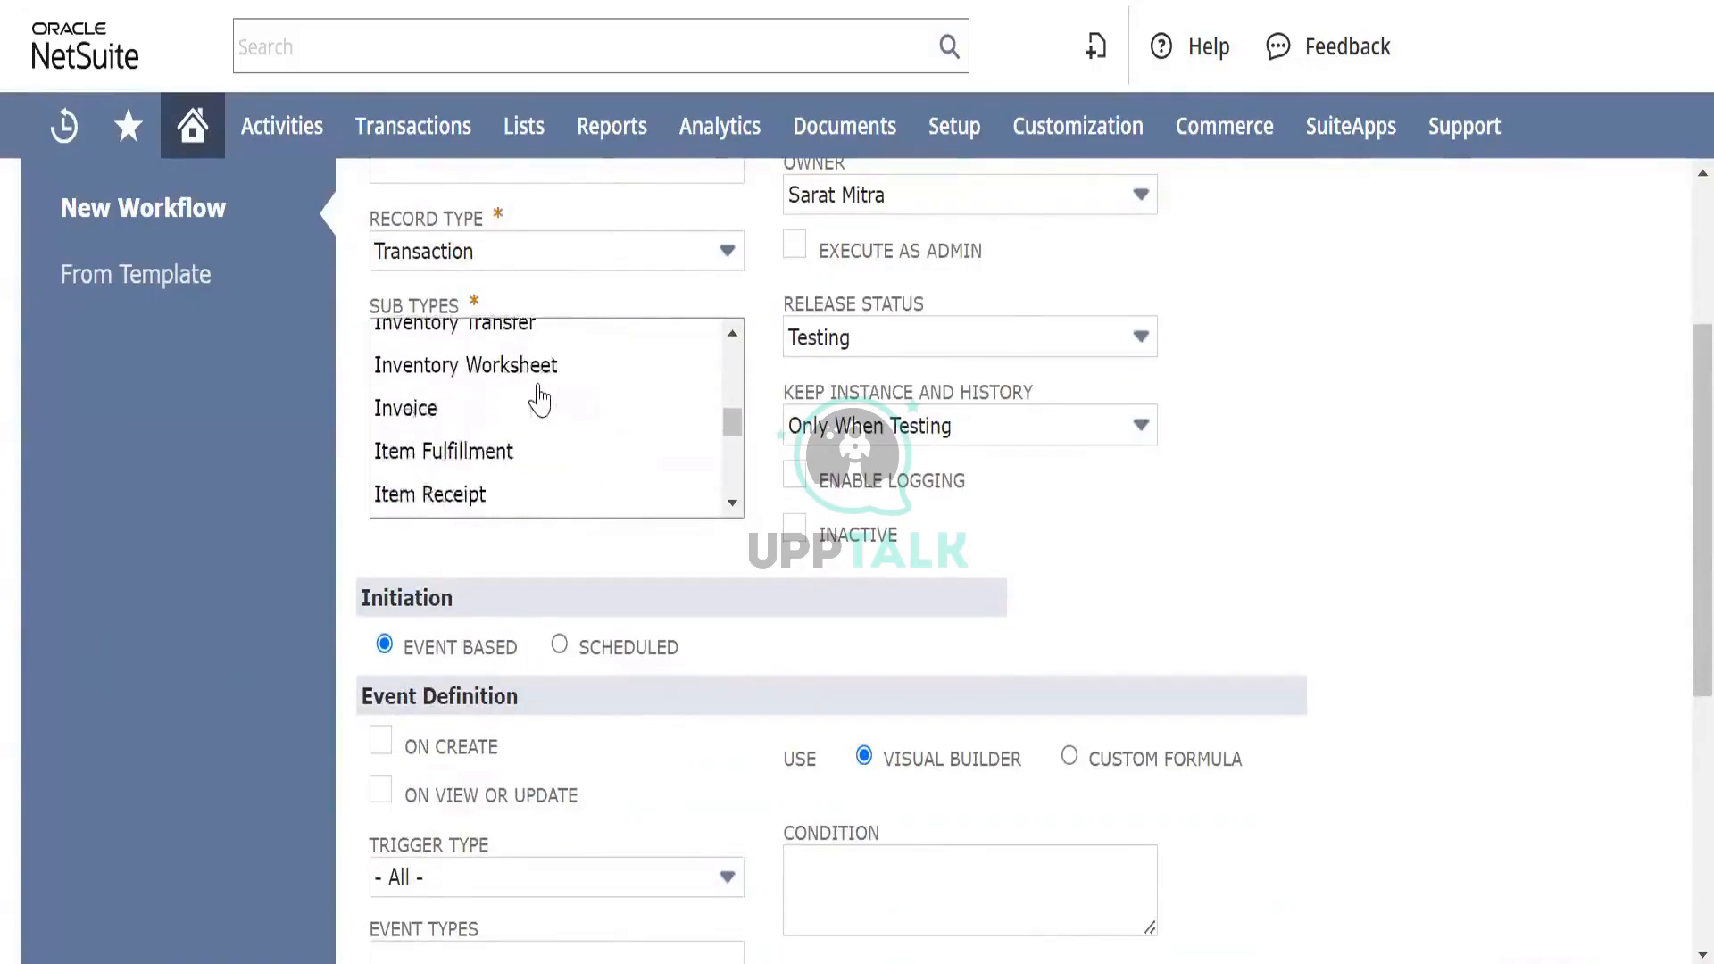
scroll(539, 397, "down", 5)
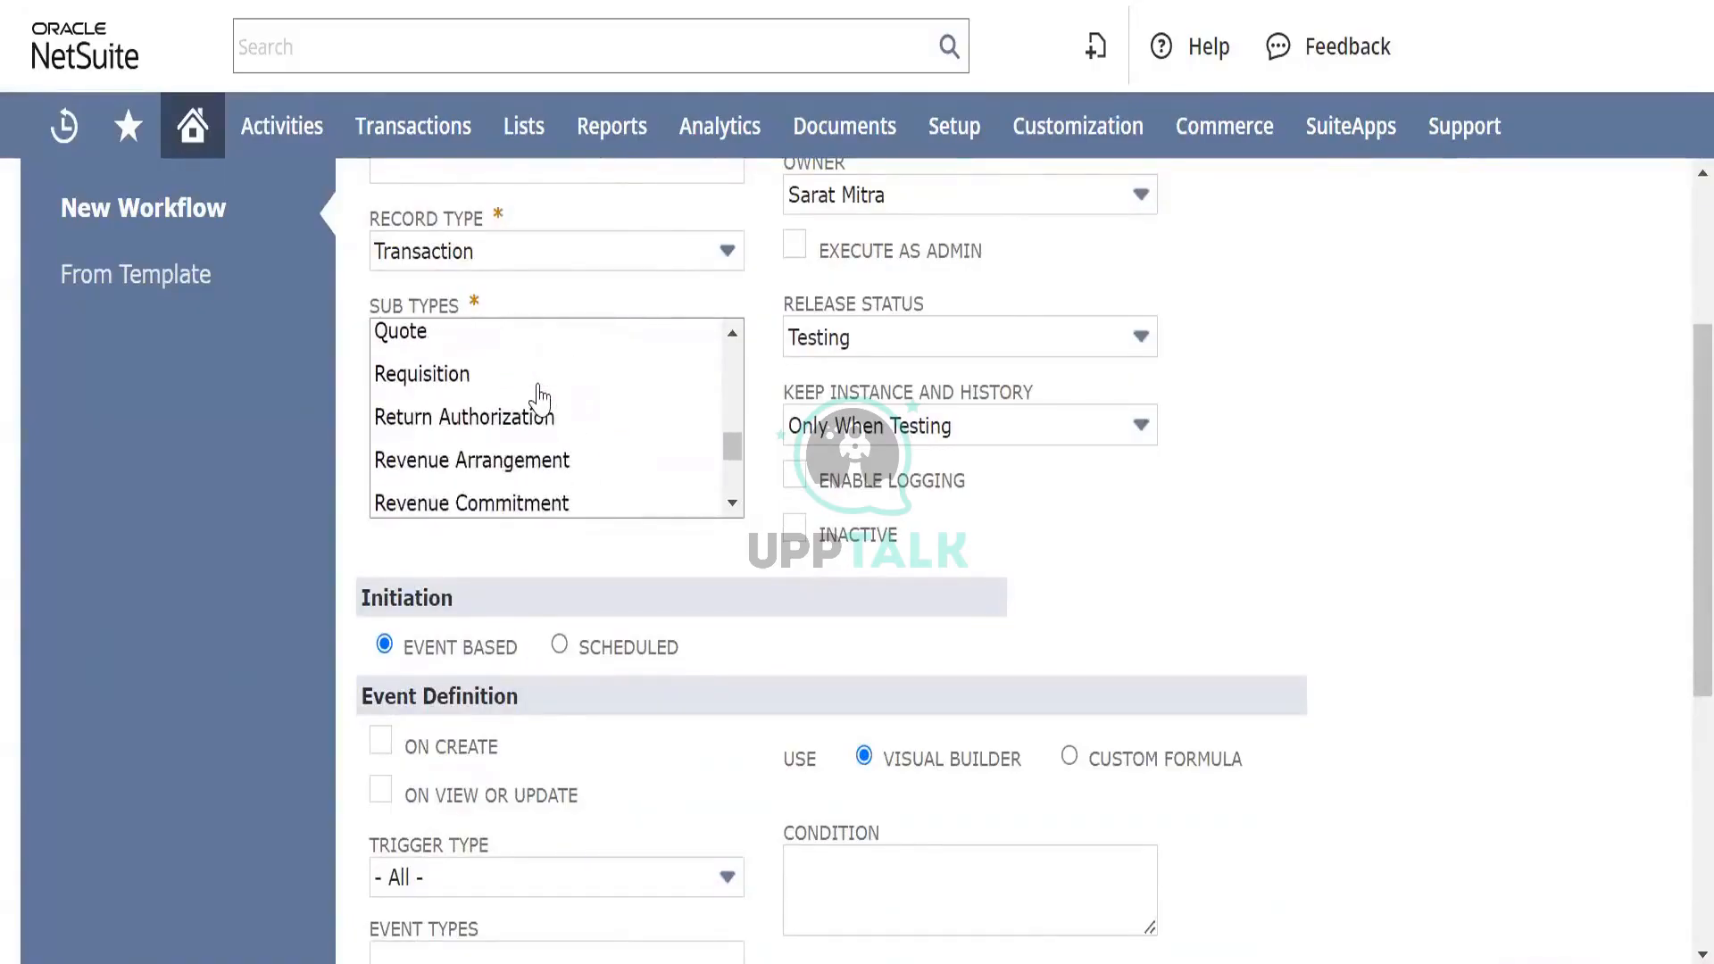
scroll(539, 398, "up", 5)
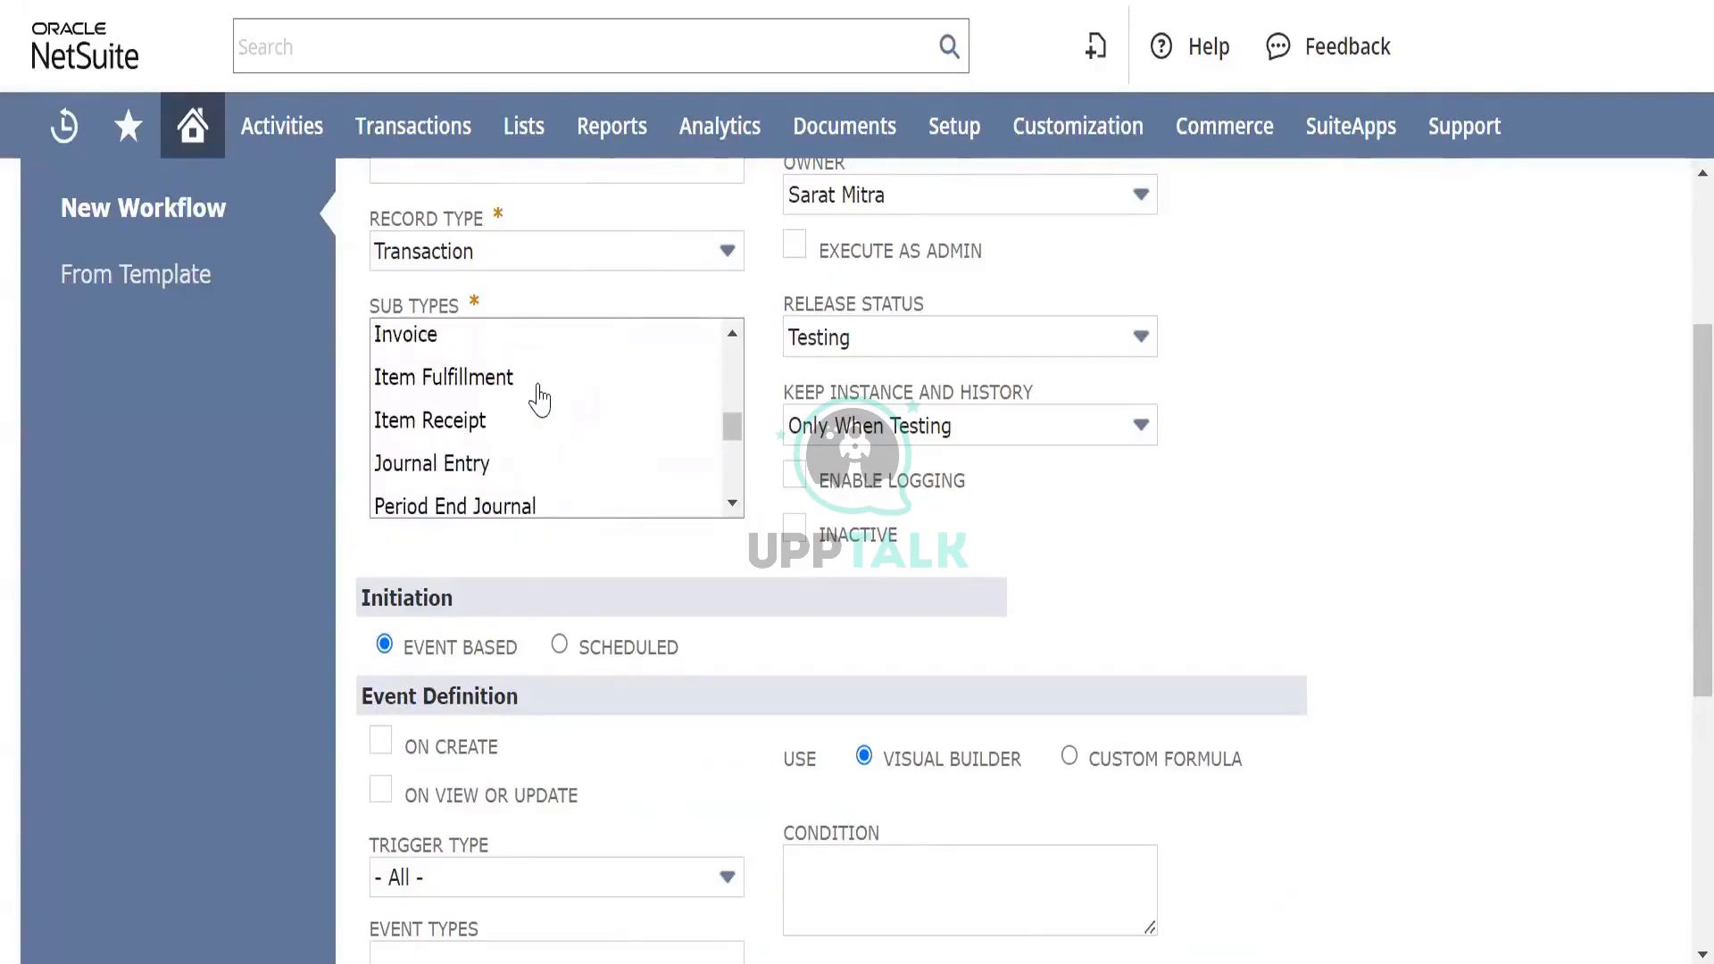
scroll(539, 399, "down", 2)
scroll(539, 398, "down", 2)
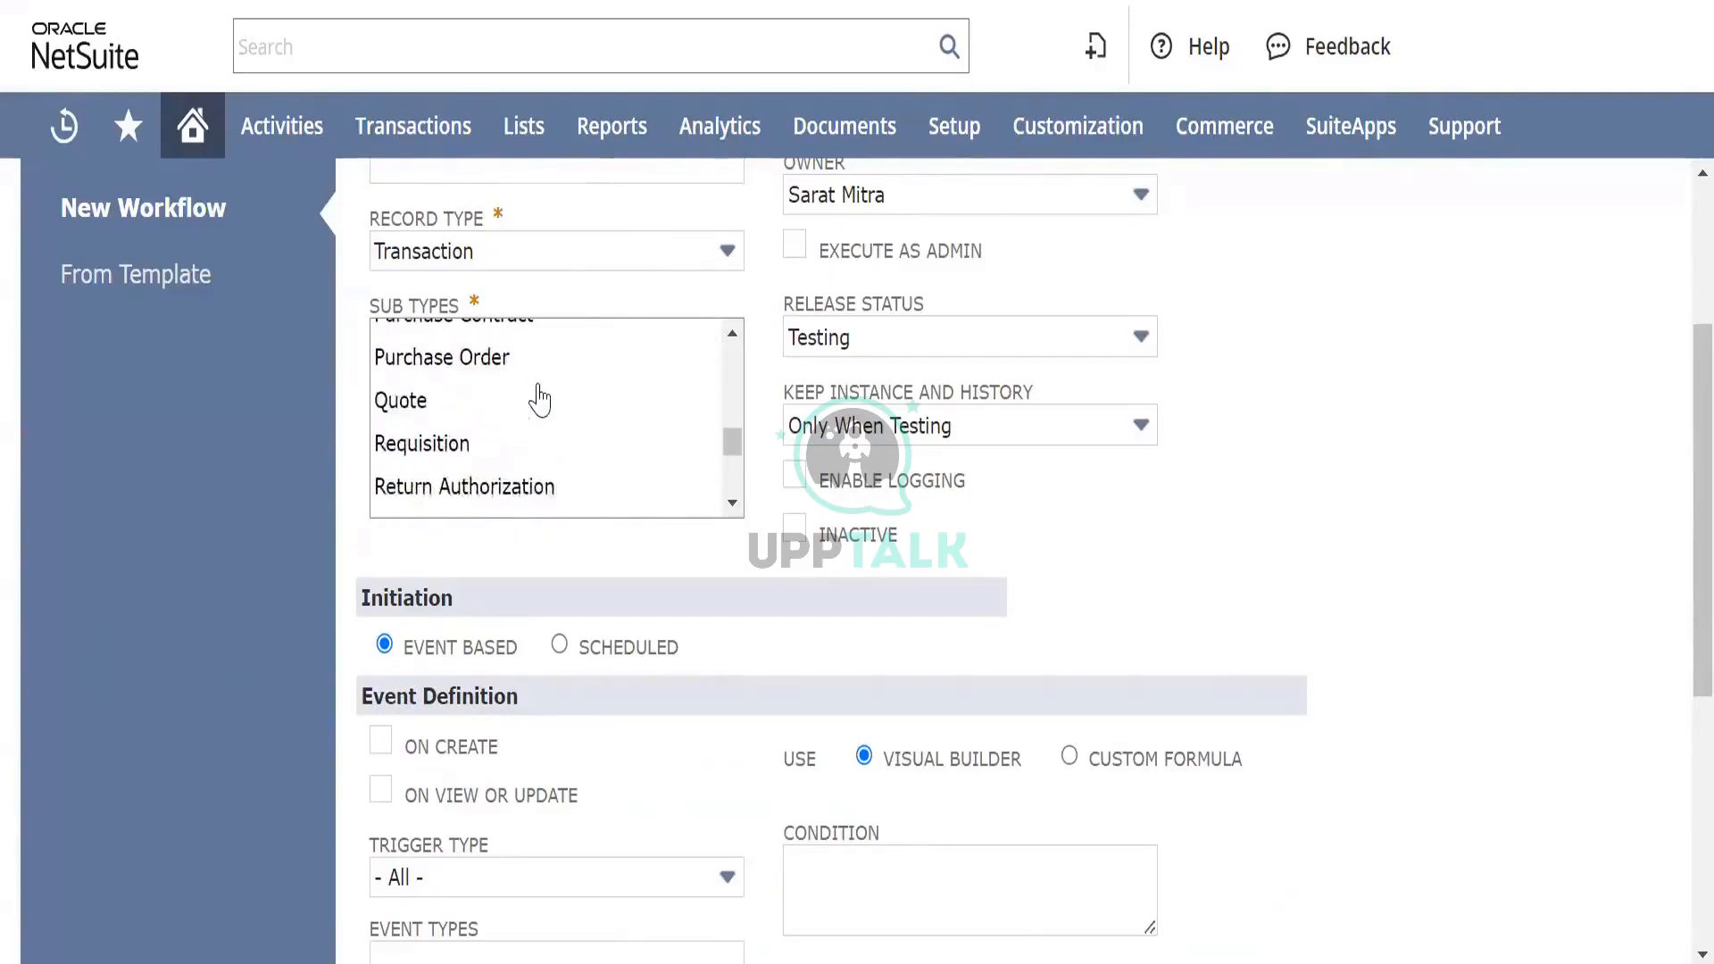
scroll(539, 399, "up", 3)
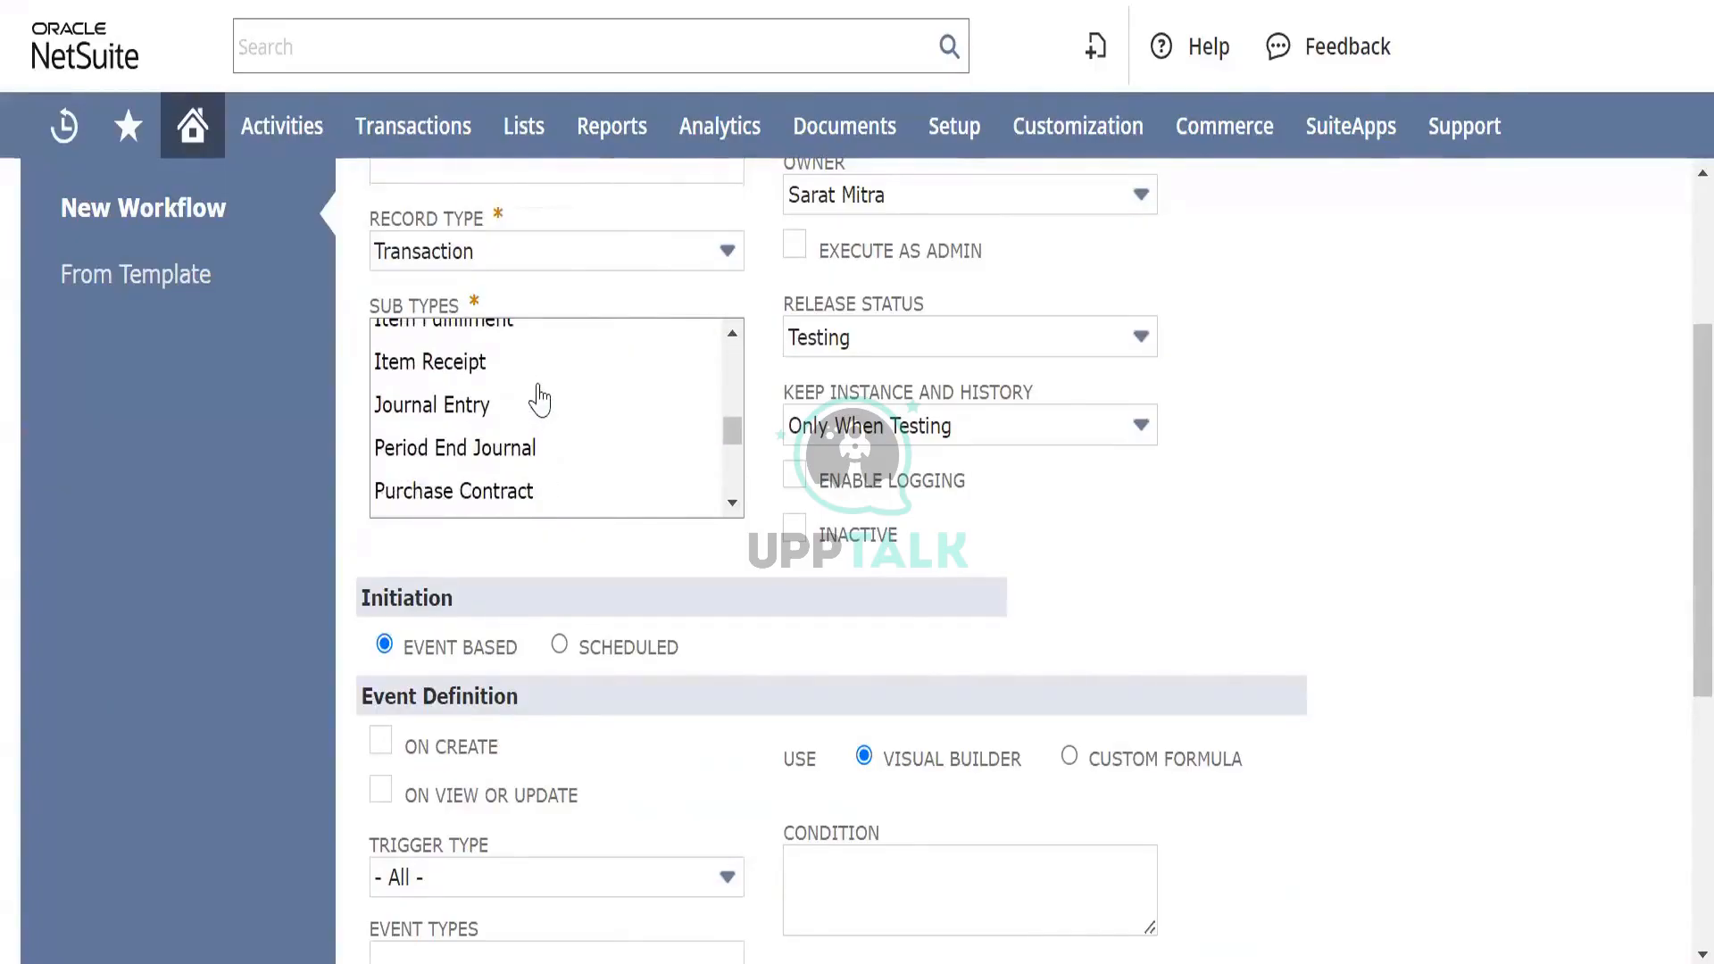
scroll(539, 399, "up", 4)
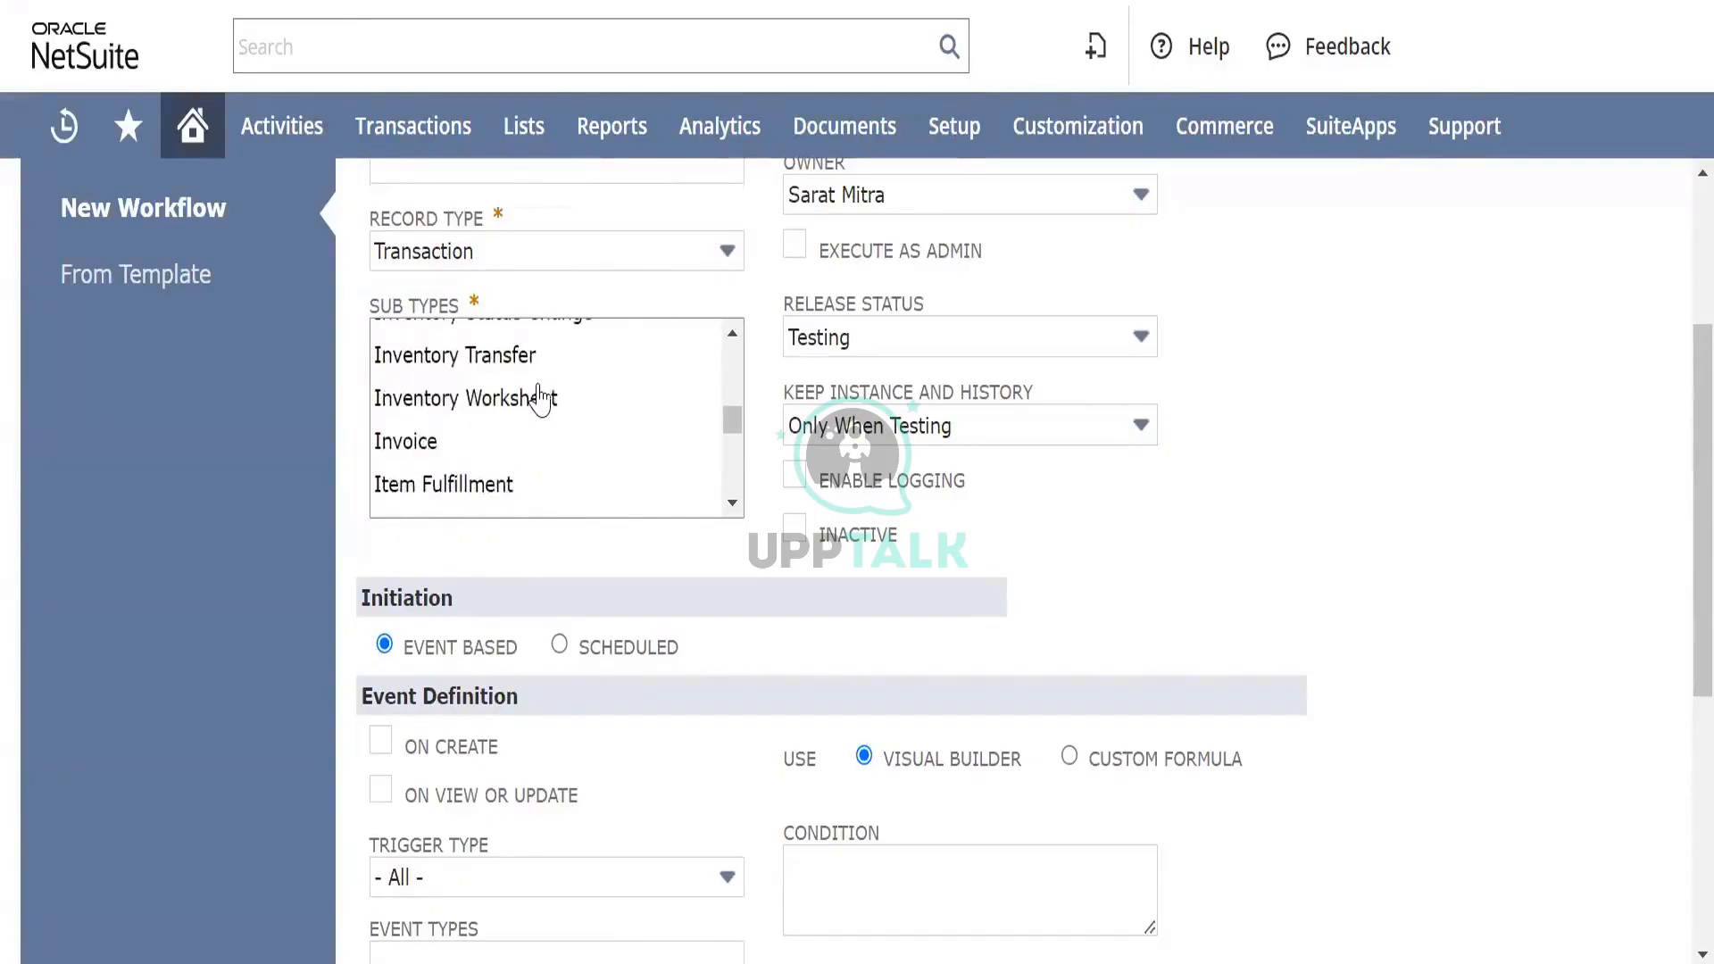
scroll(539, 400, "down", 4)
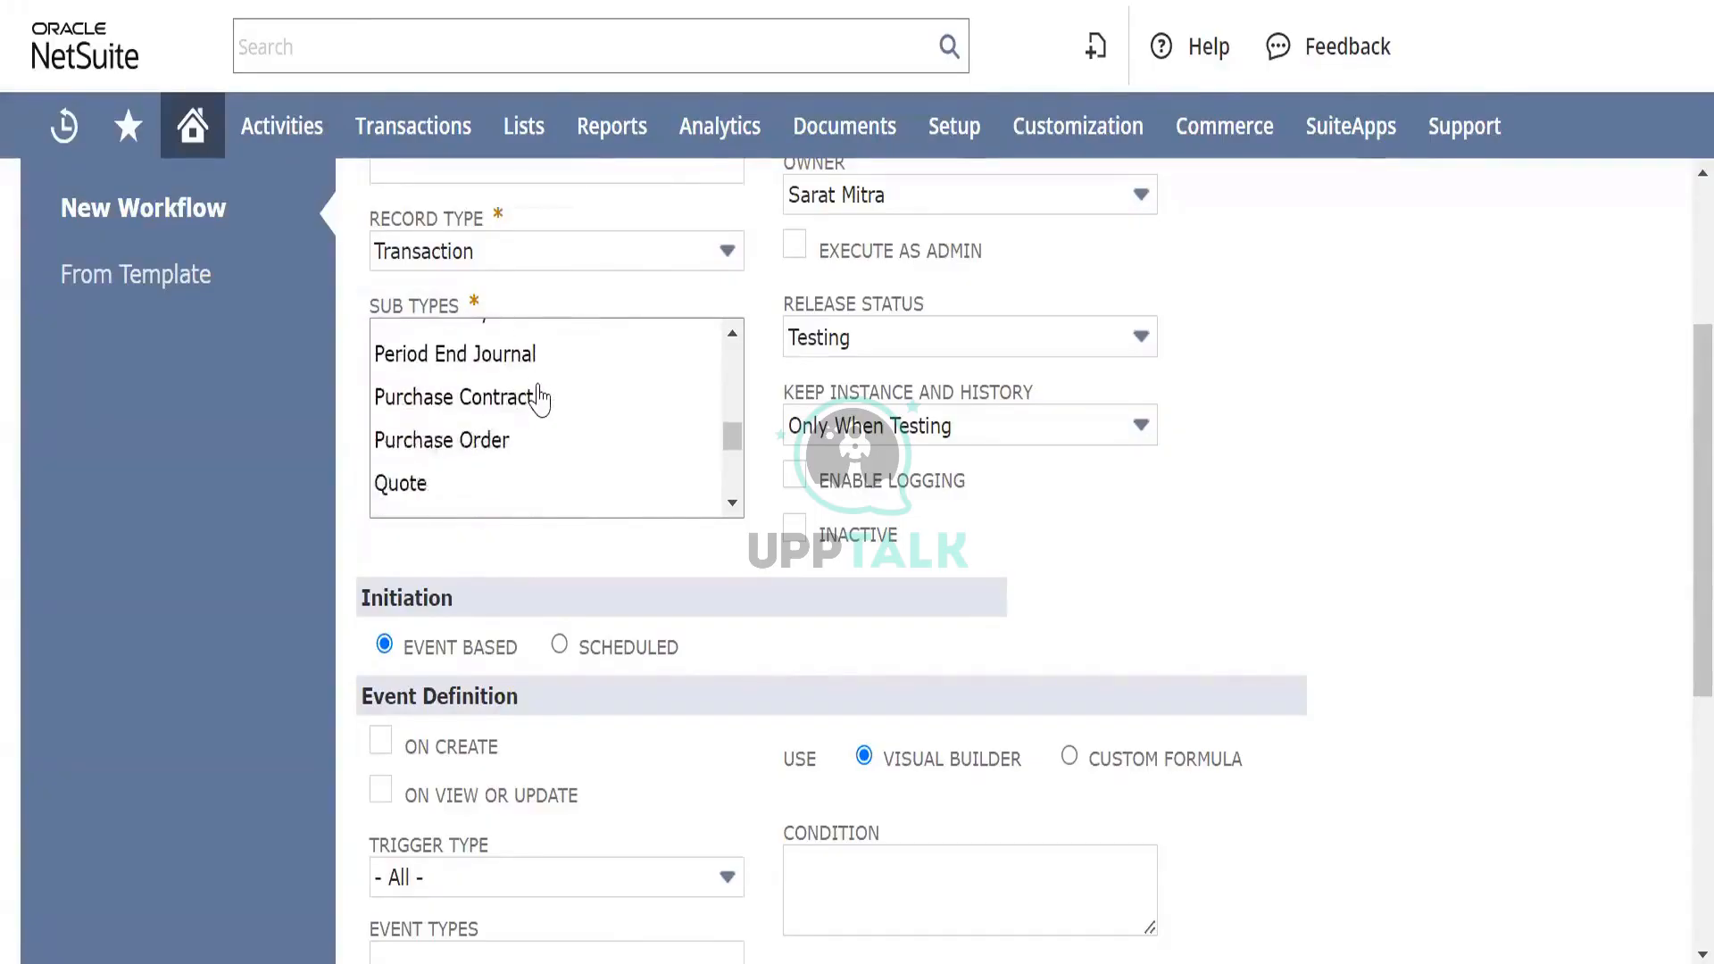
scroll(539, 399, "down", 1)
left_click(493, 399)
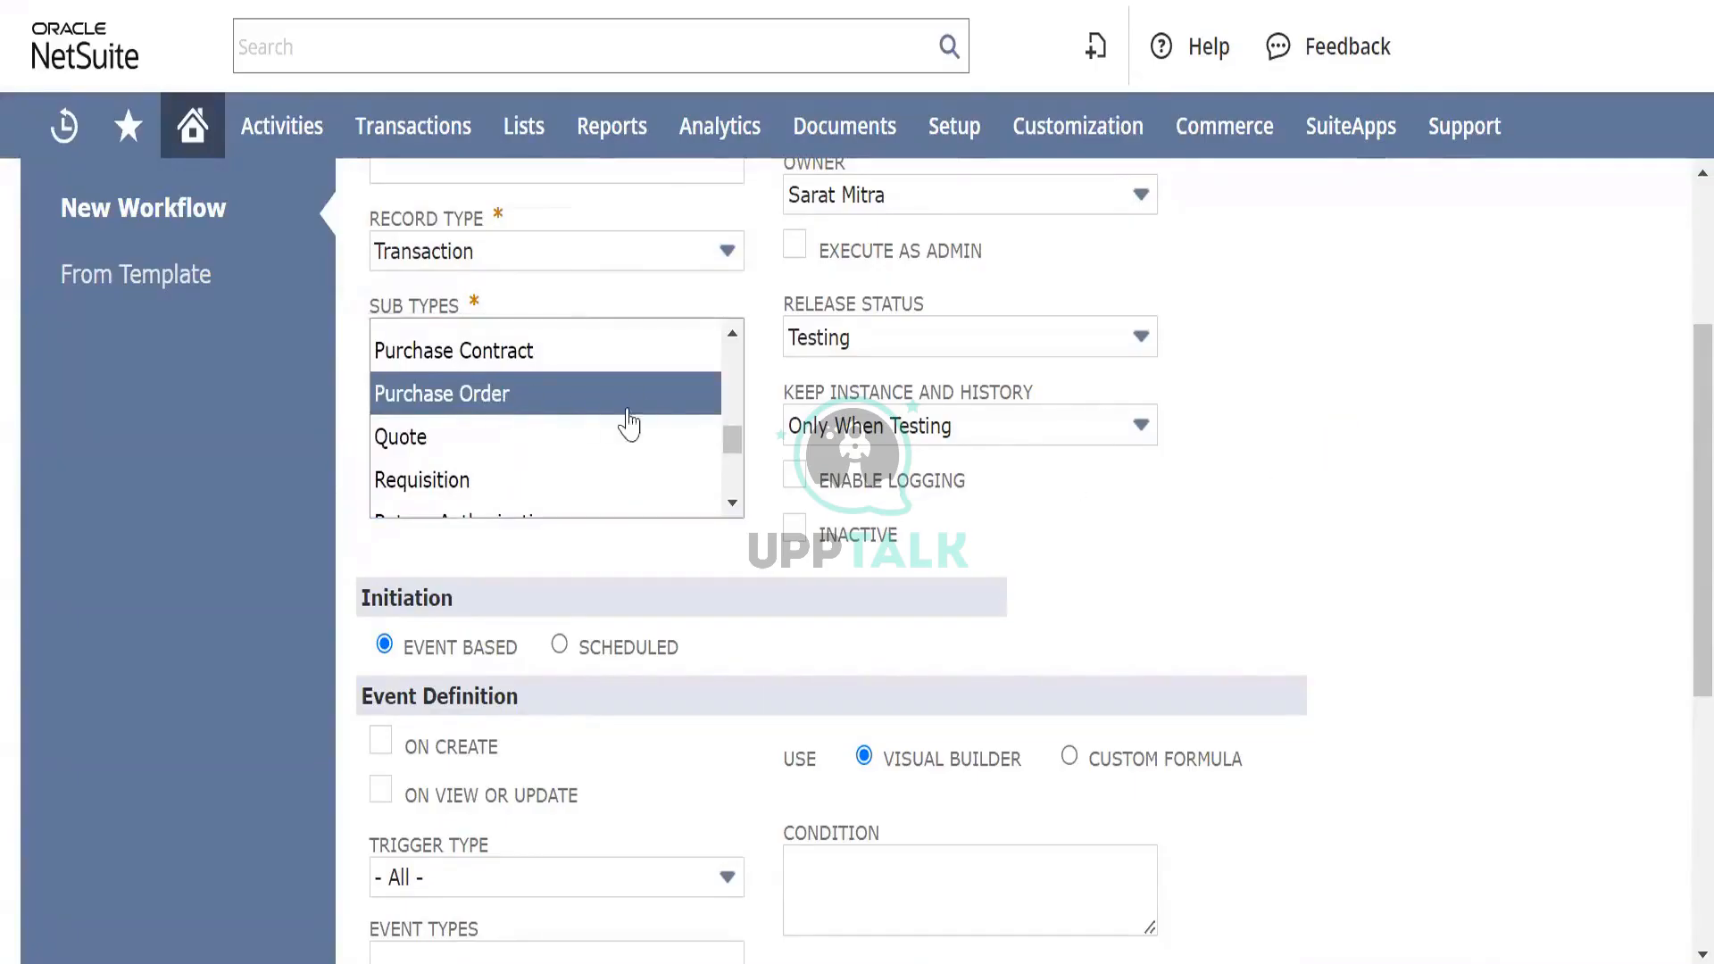
scroll(508, 467, "down", 2)
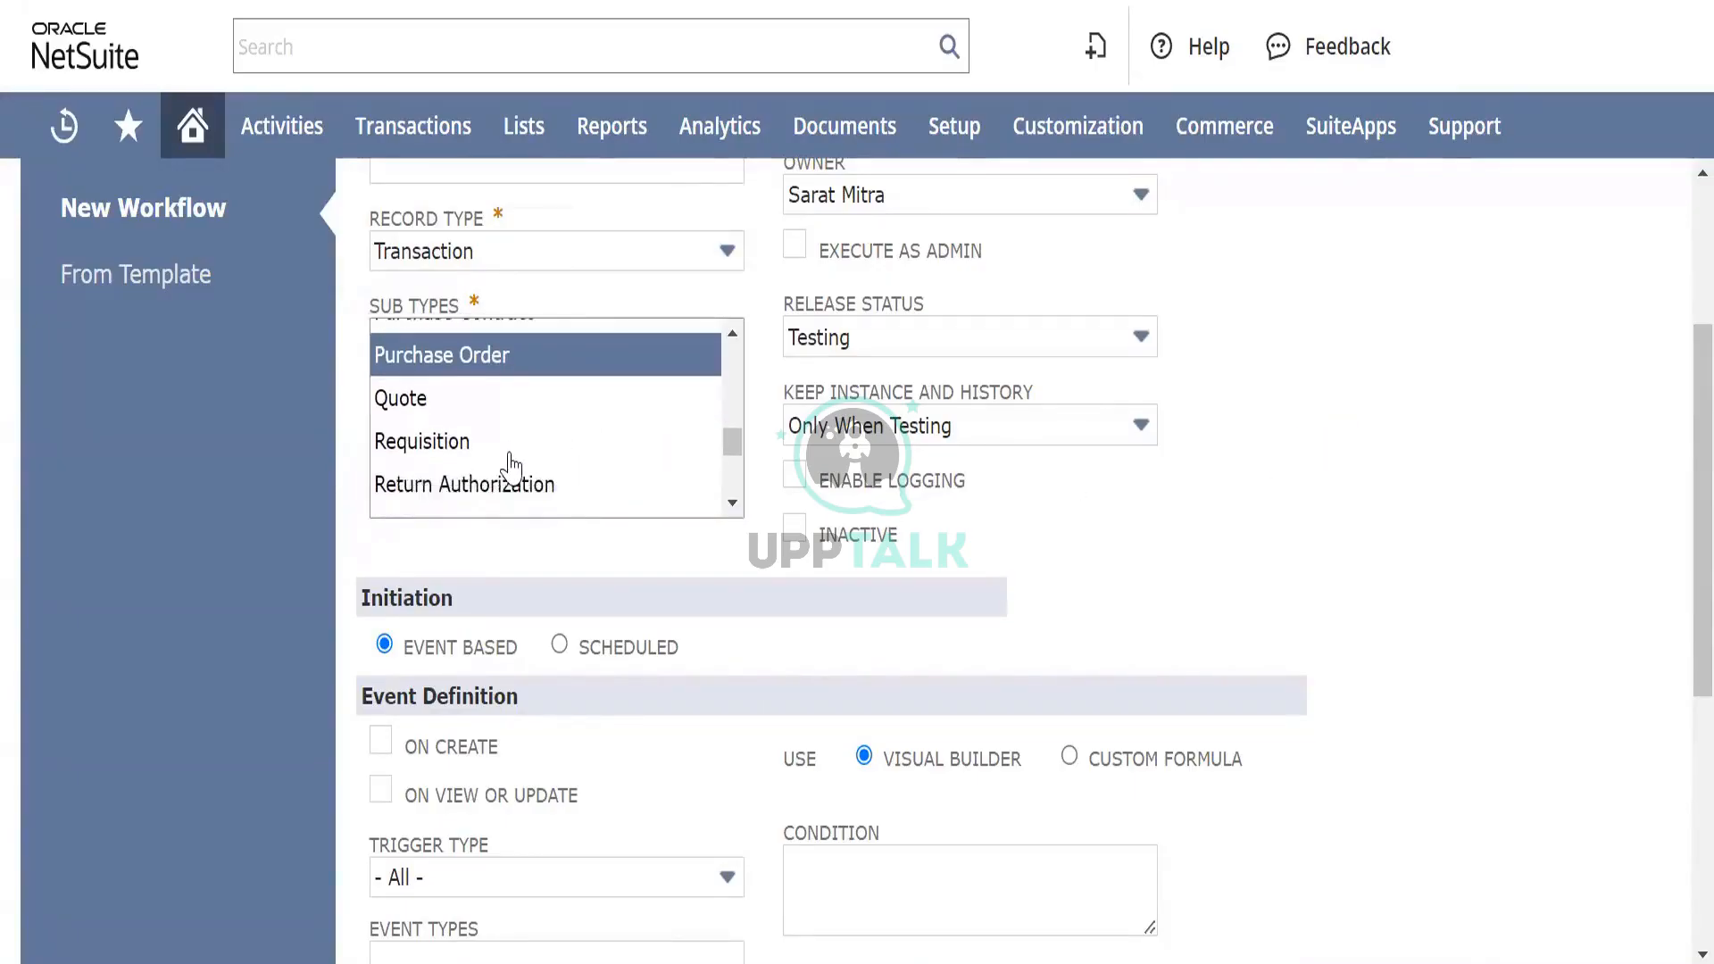
scroll(508, 467, "down", 1)
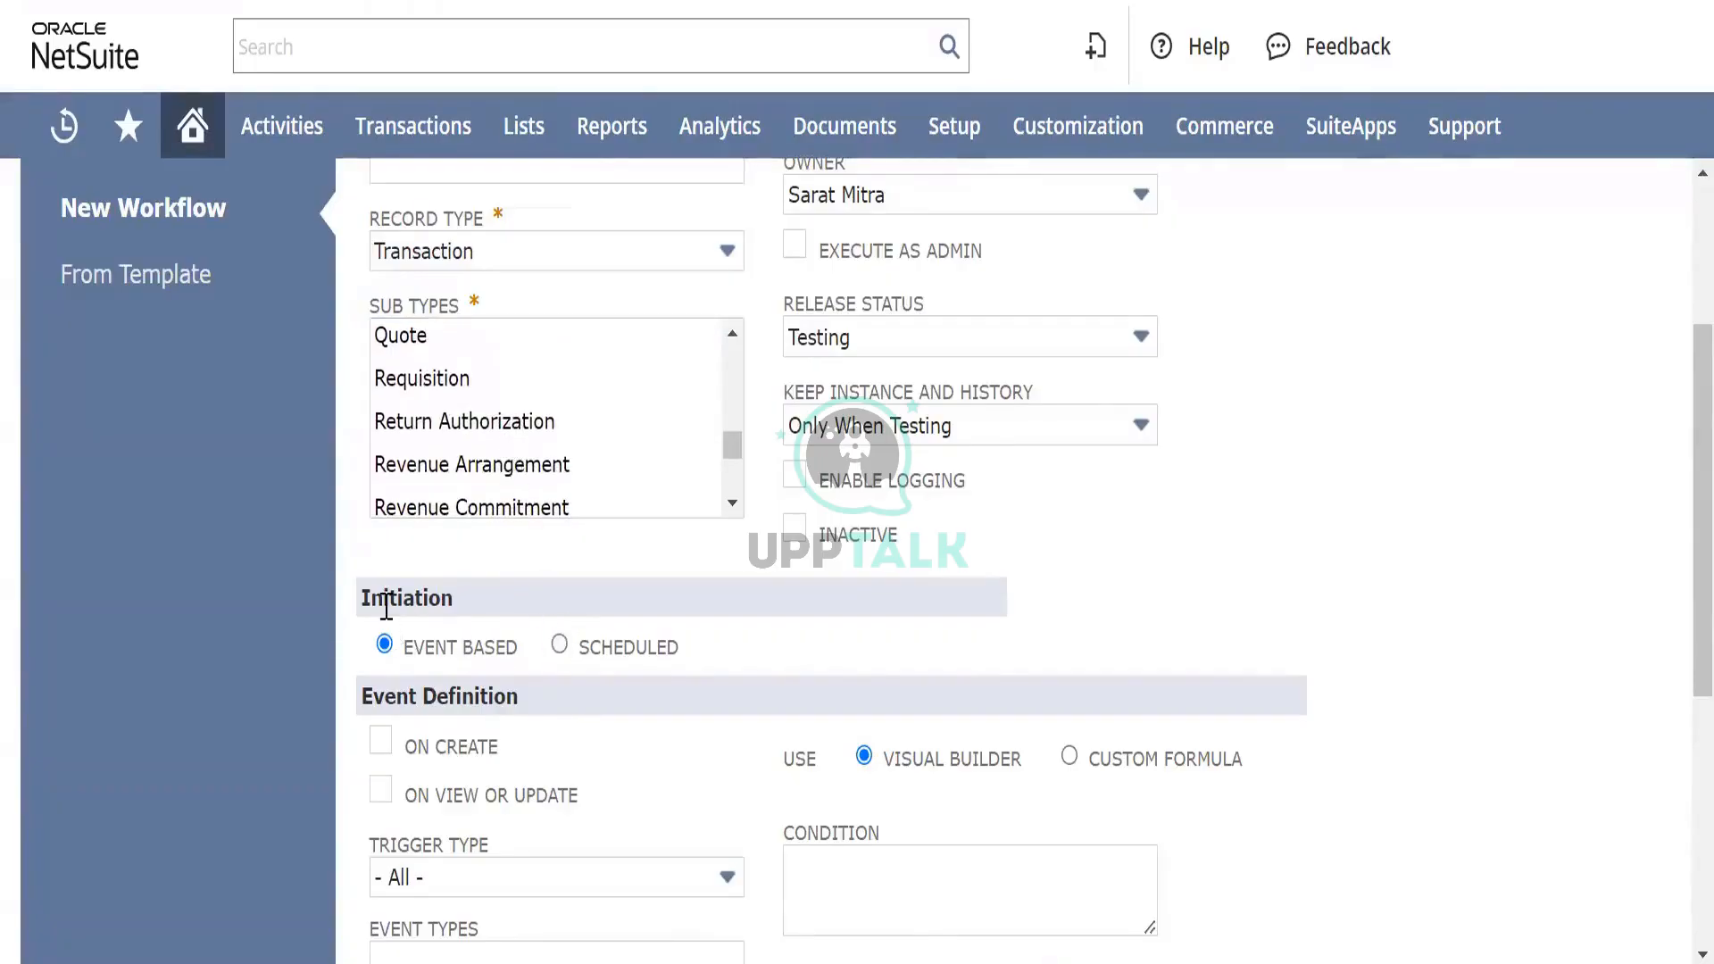
left_click(514, 612)
left_click(515, 614)
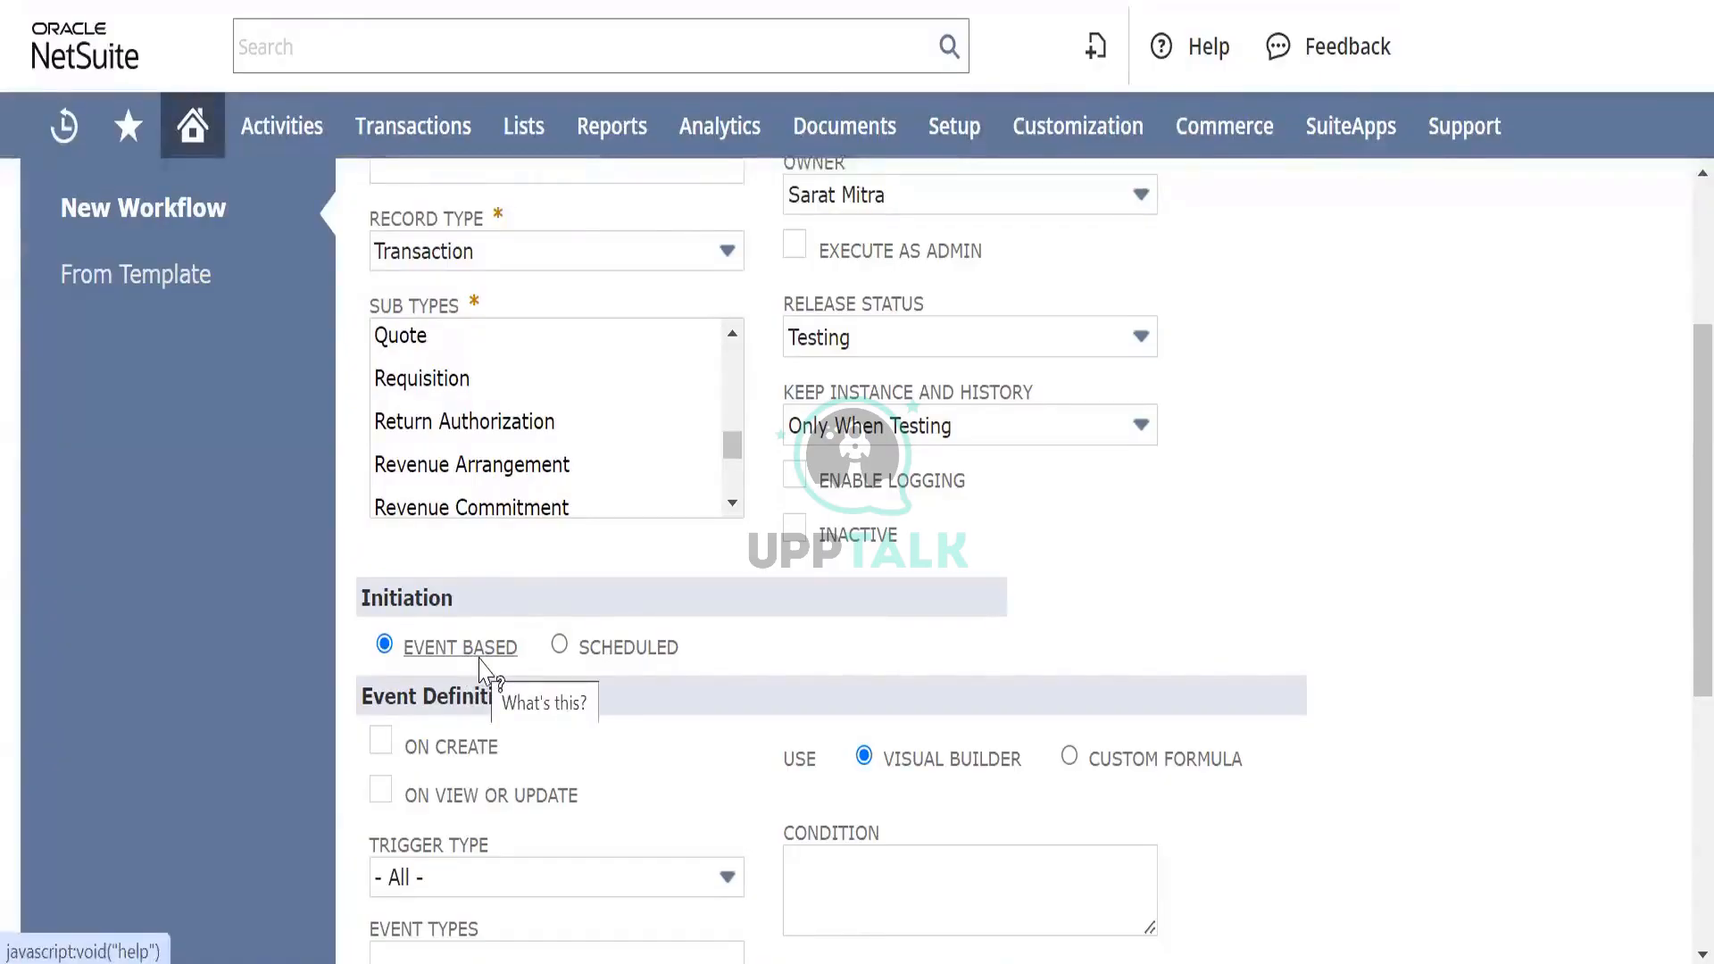
Step: Switch the initiation to Scheduled, look through the saved search filter choices, and return the initiation to Event Based
left_click(561, 643)
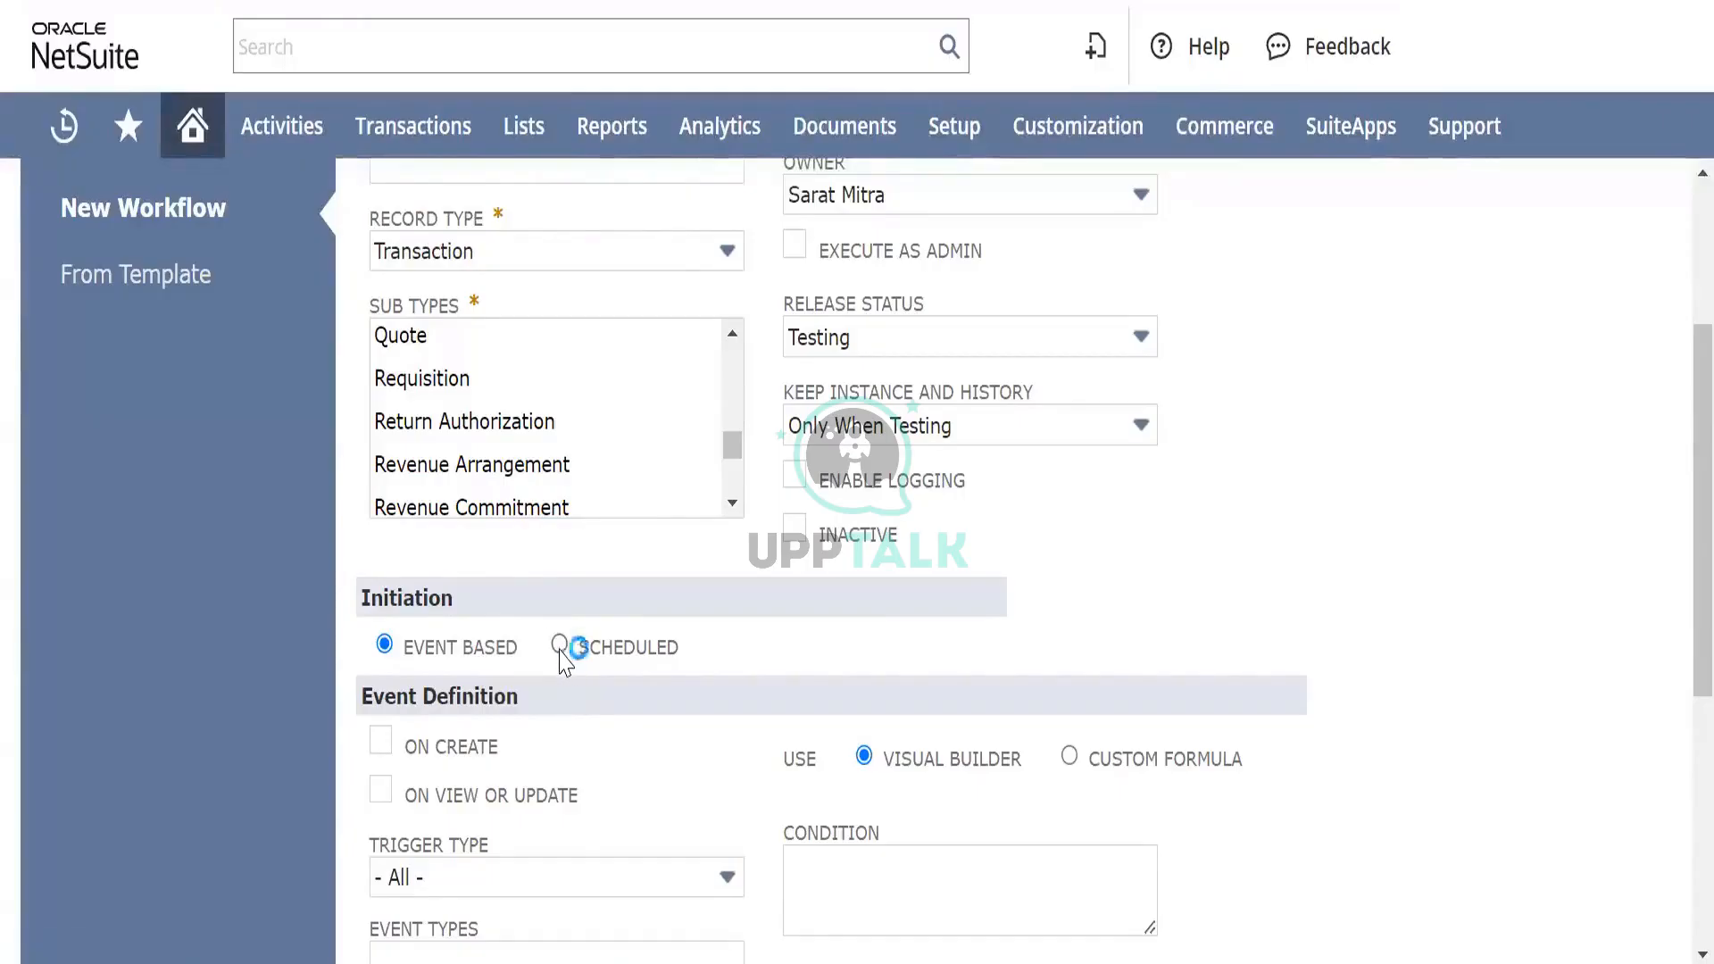
left_click(623, 784)
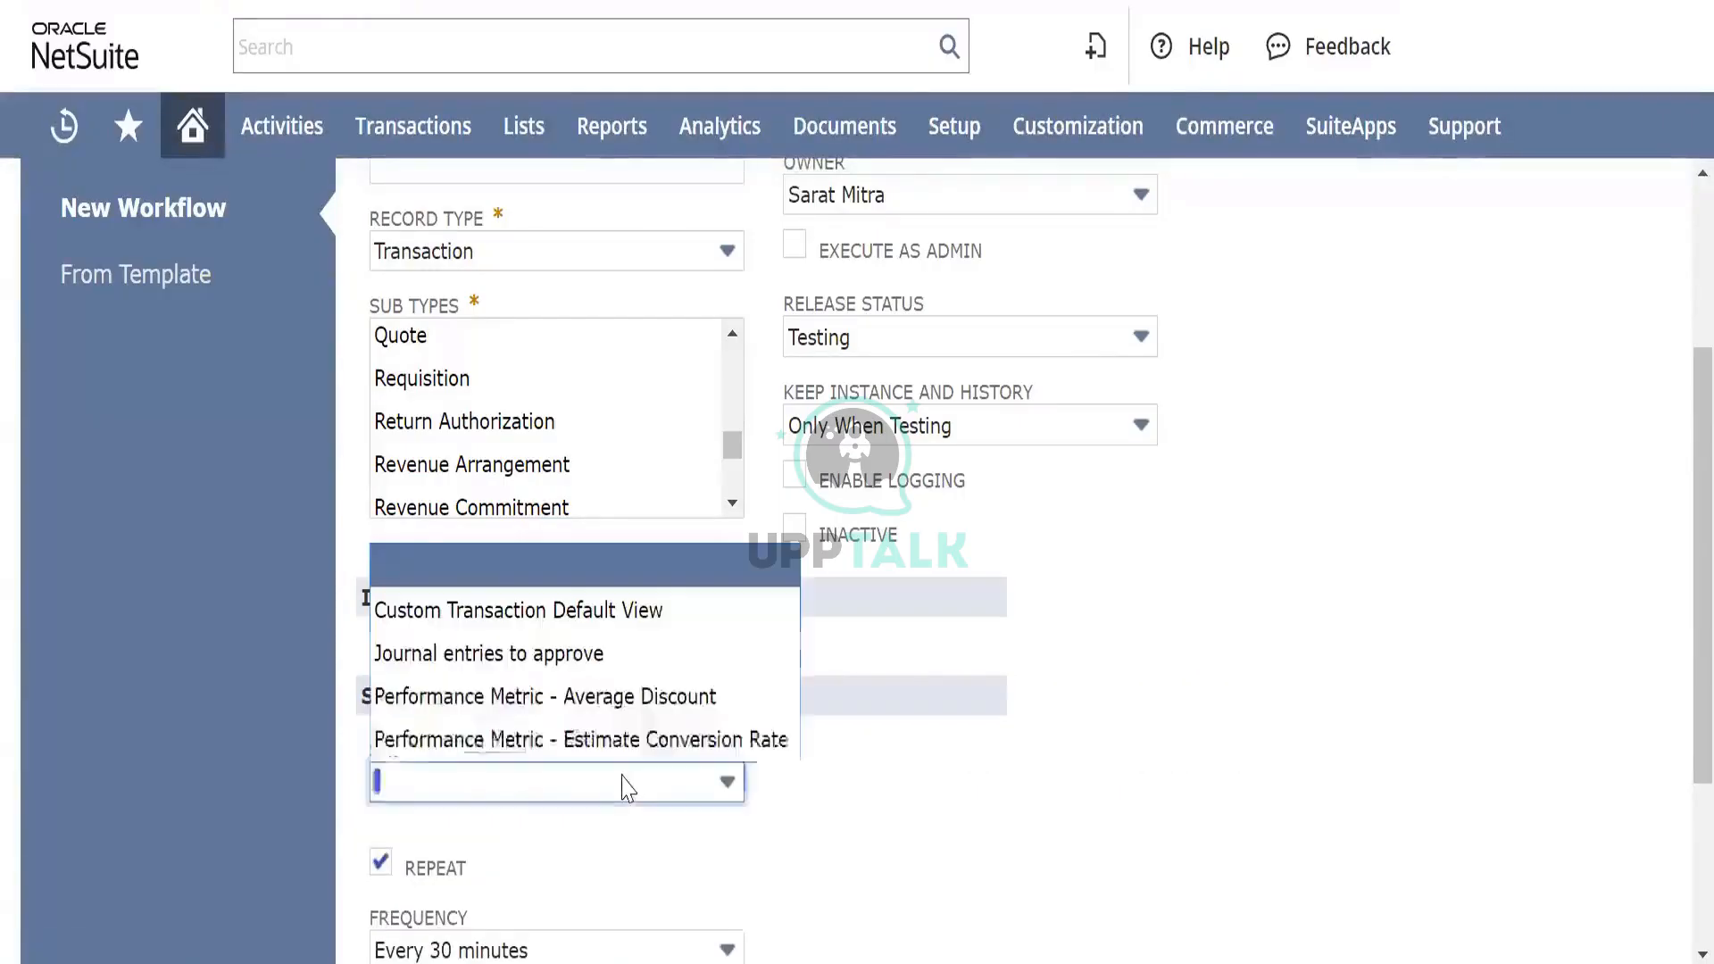
left_click(624, 784)
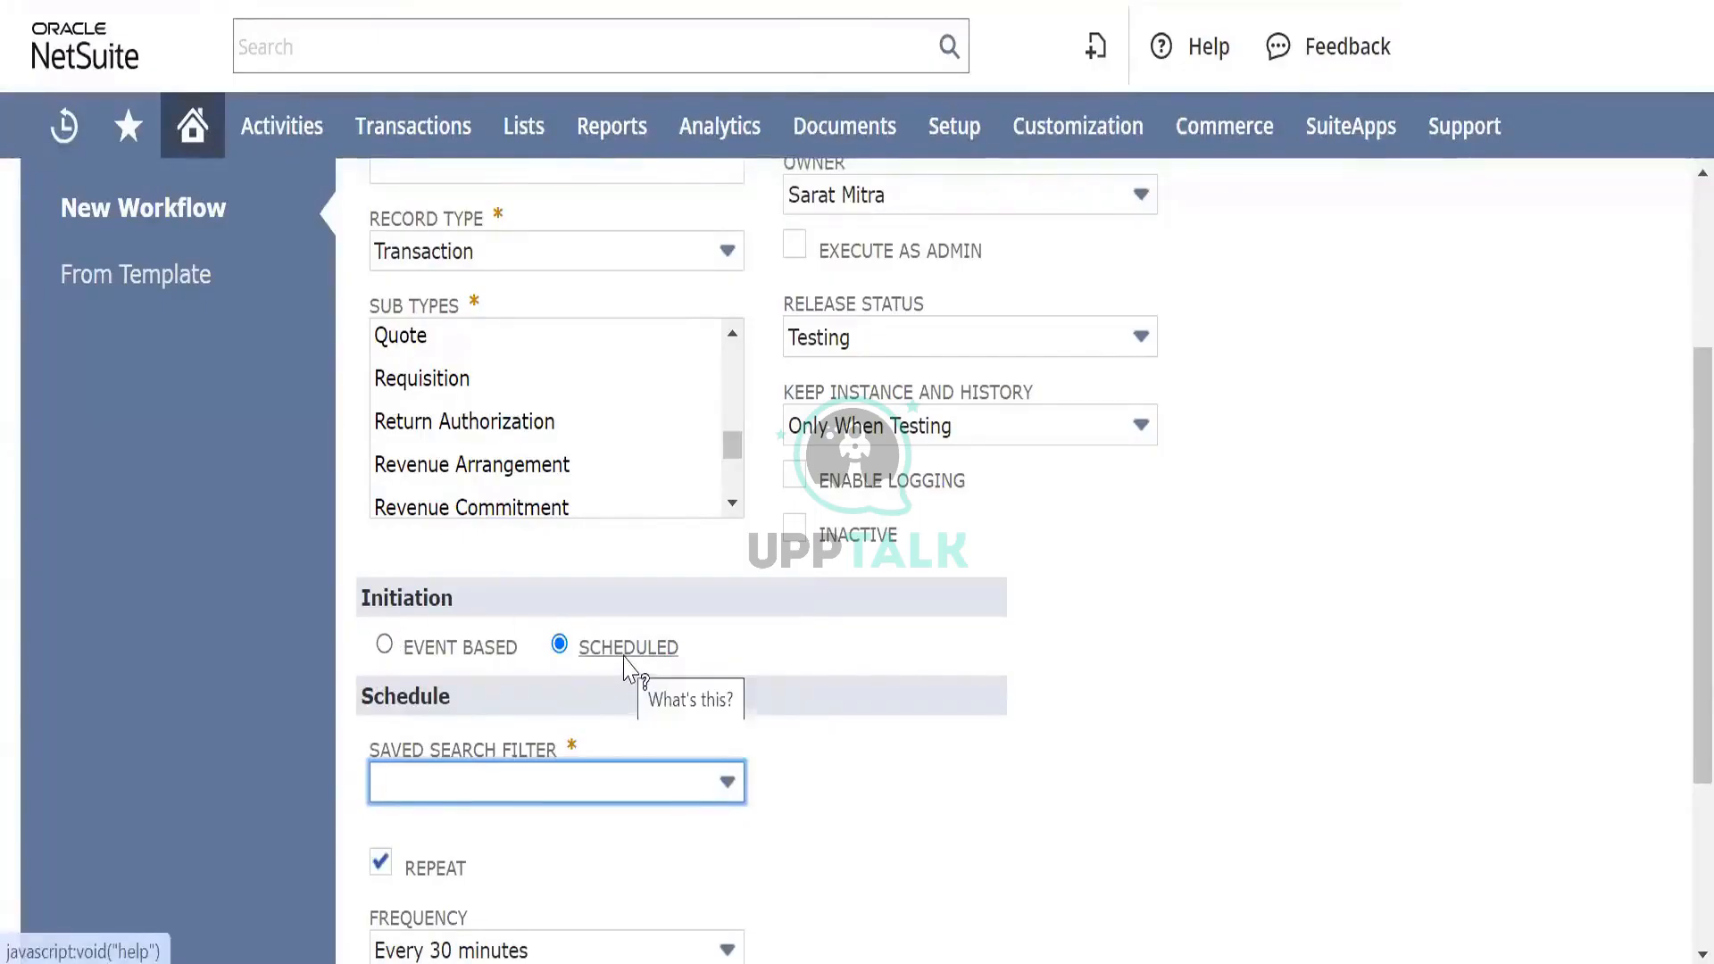
scroll(629, 662, "down", 2)
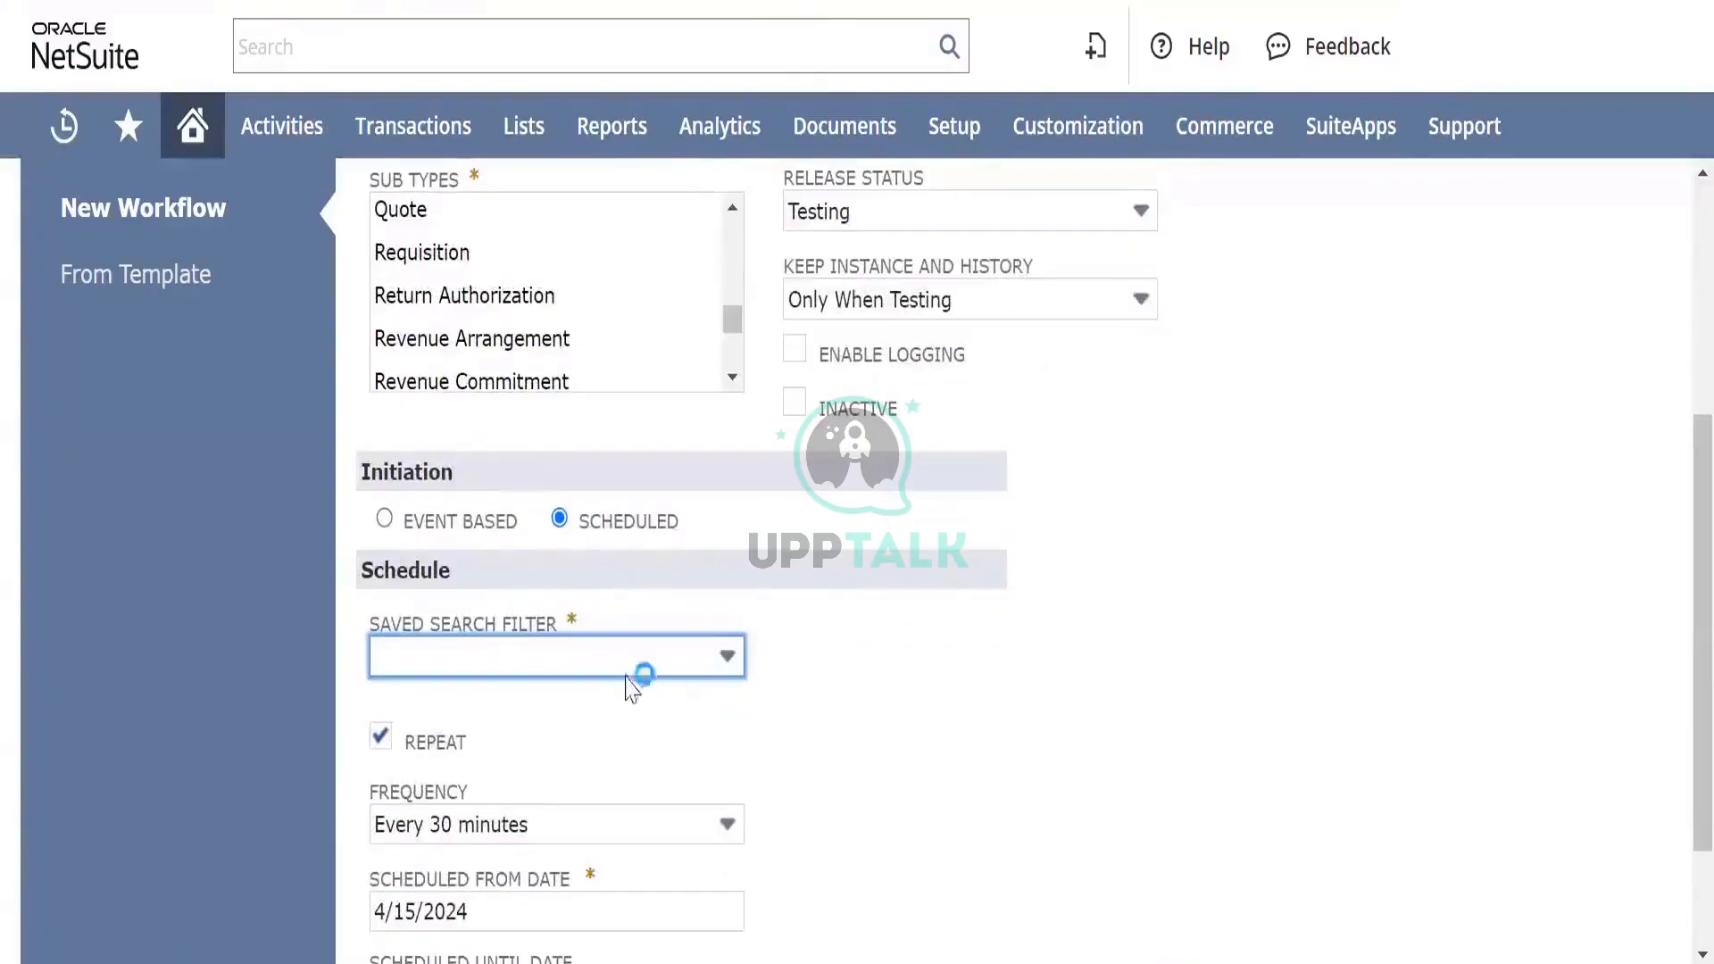
left_click(679, 662)
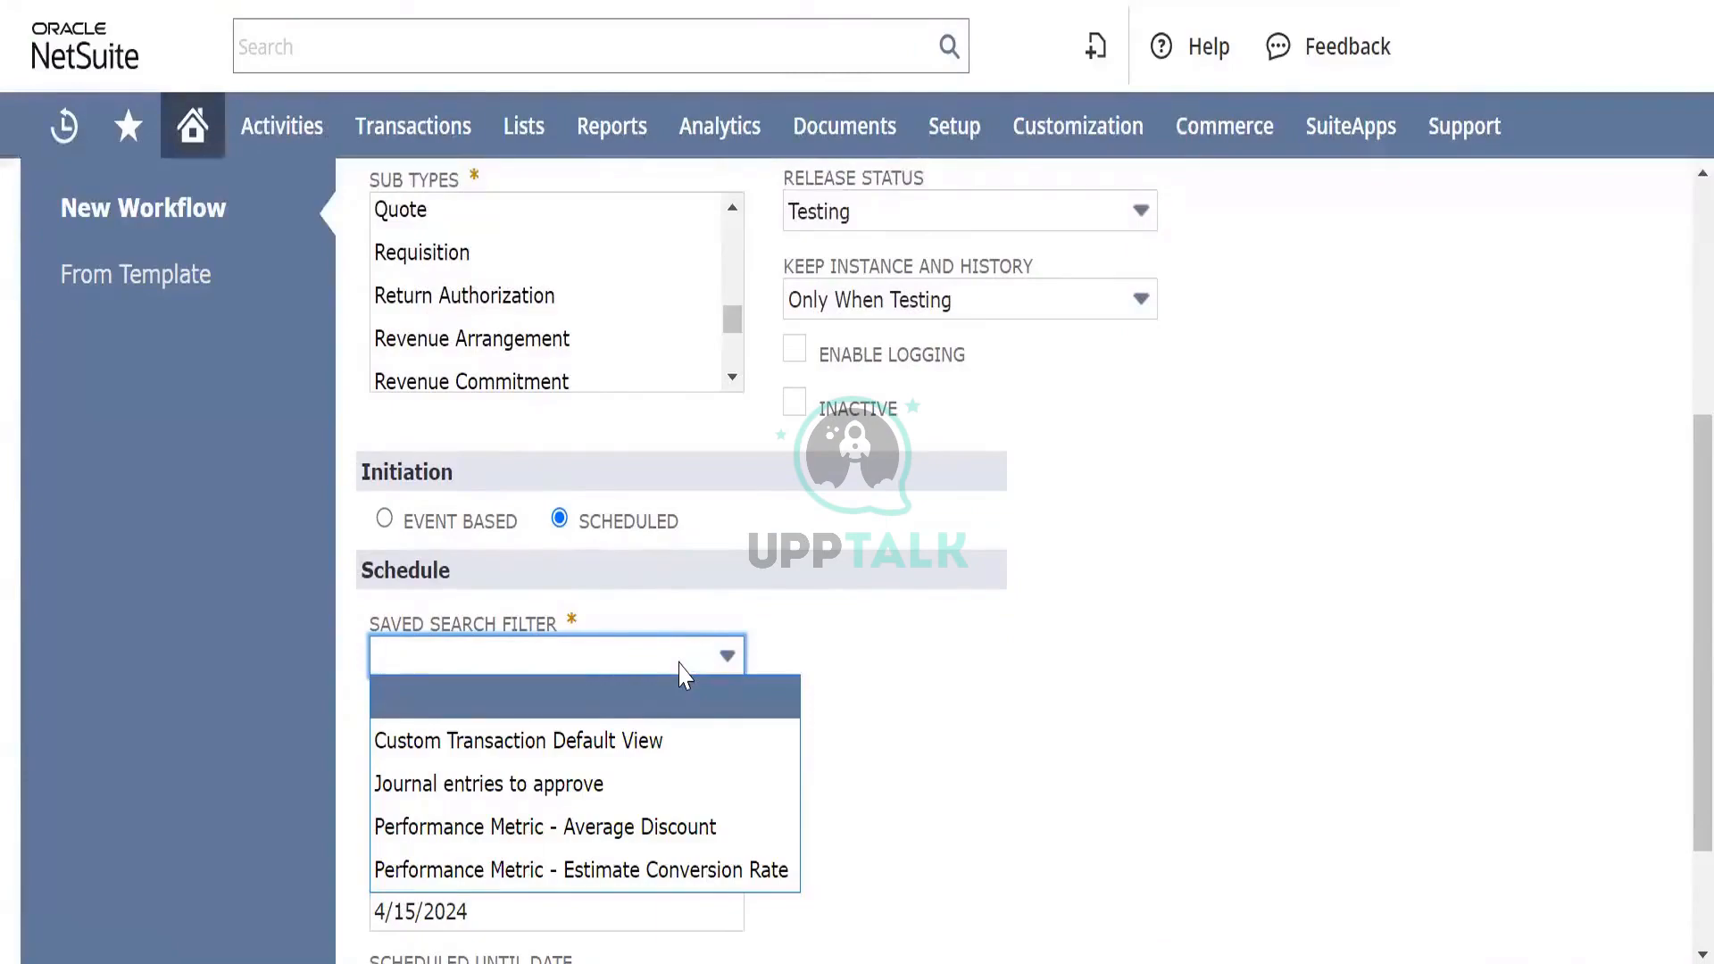
left_click(952, 719)
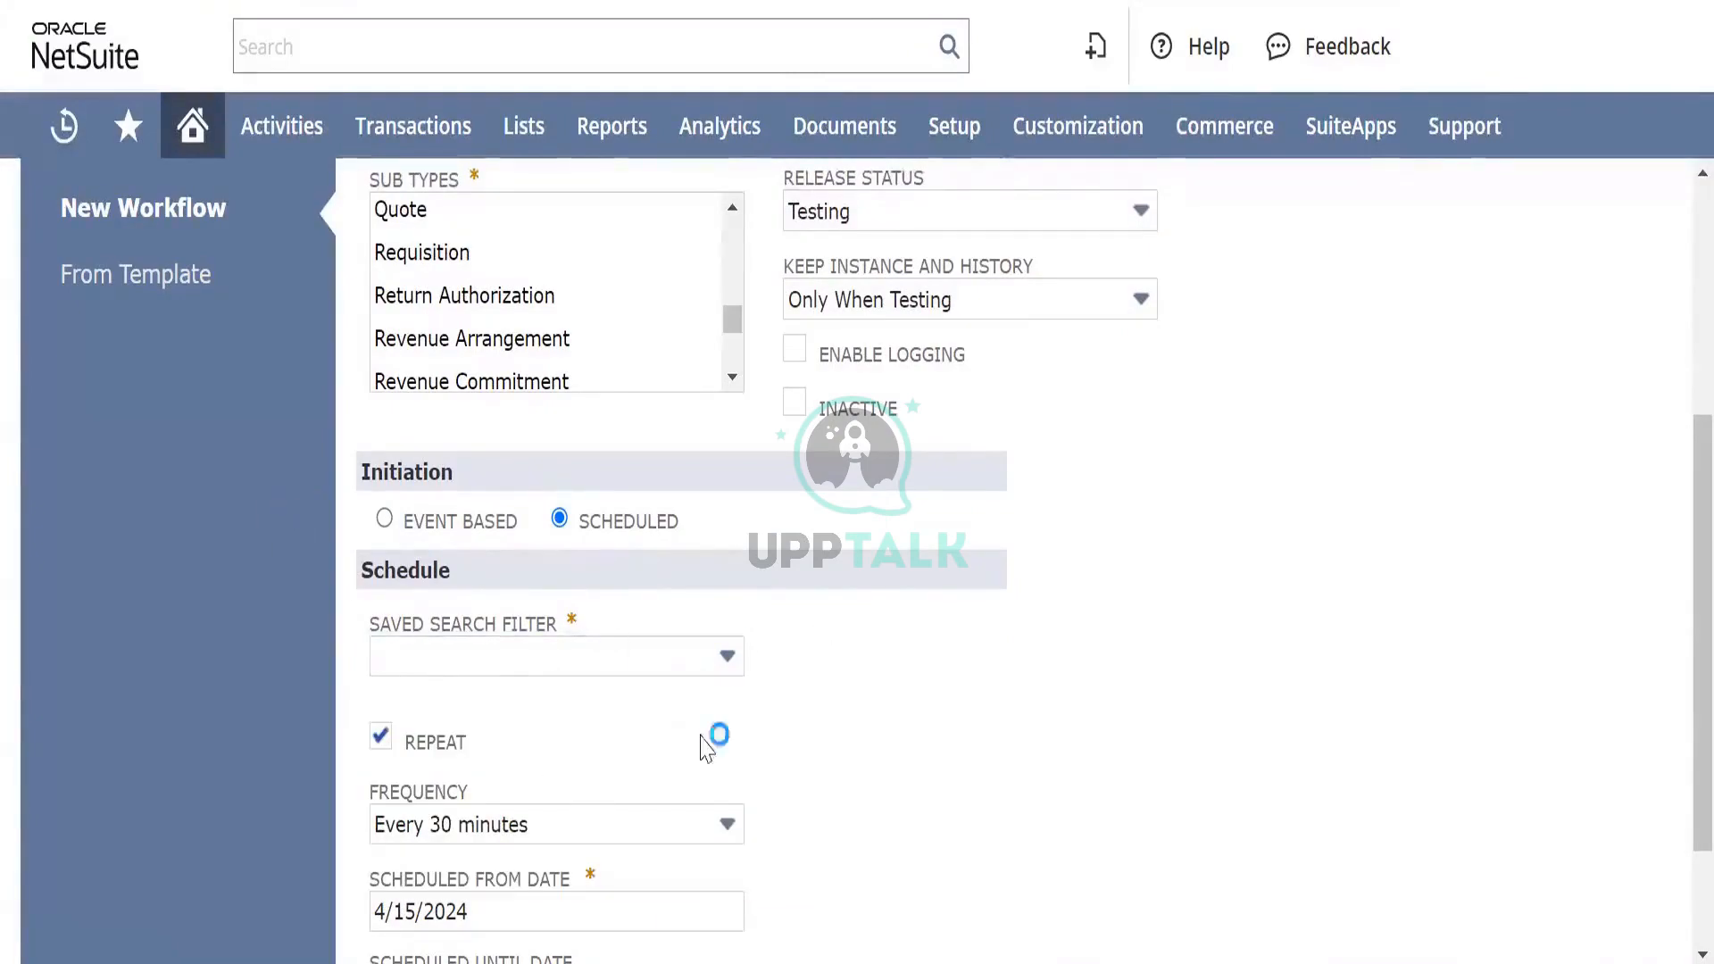
scroll(669, 727, "down", 2)
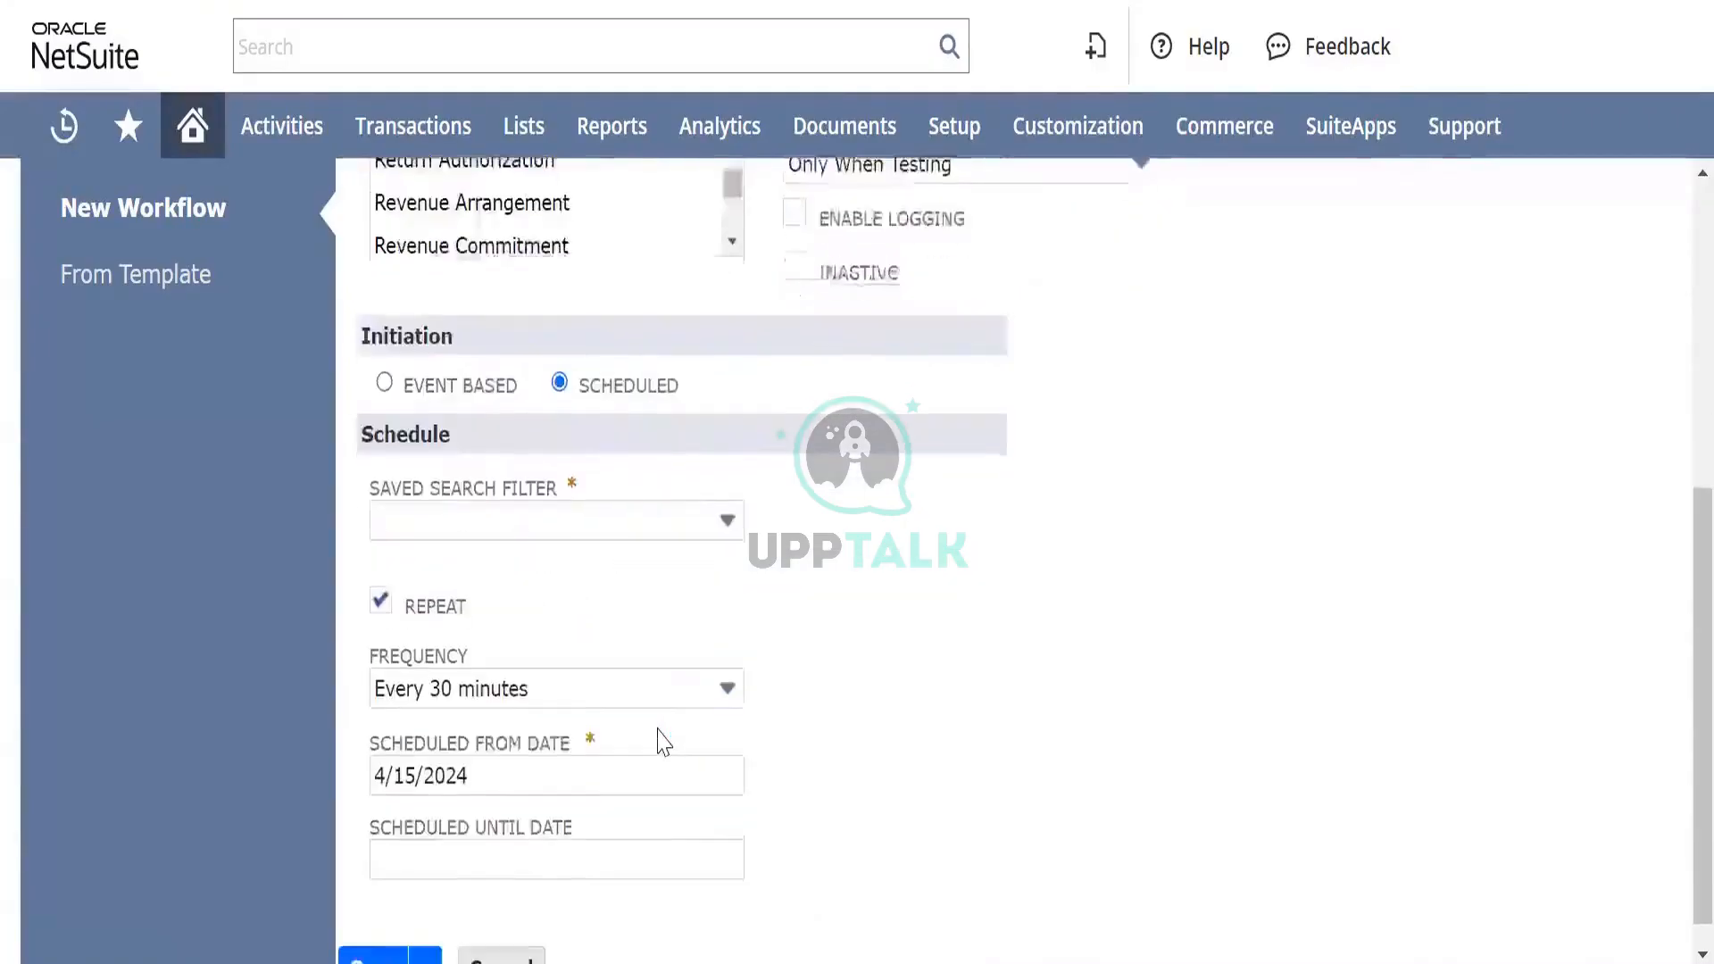
scroll(660, 739, "up", 3)
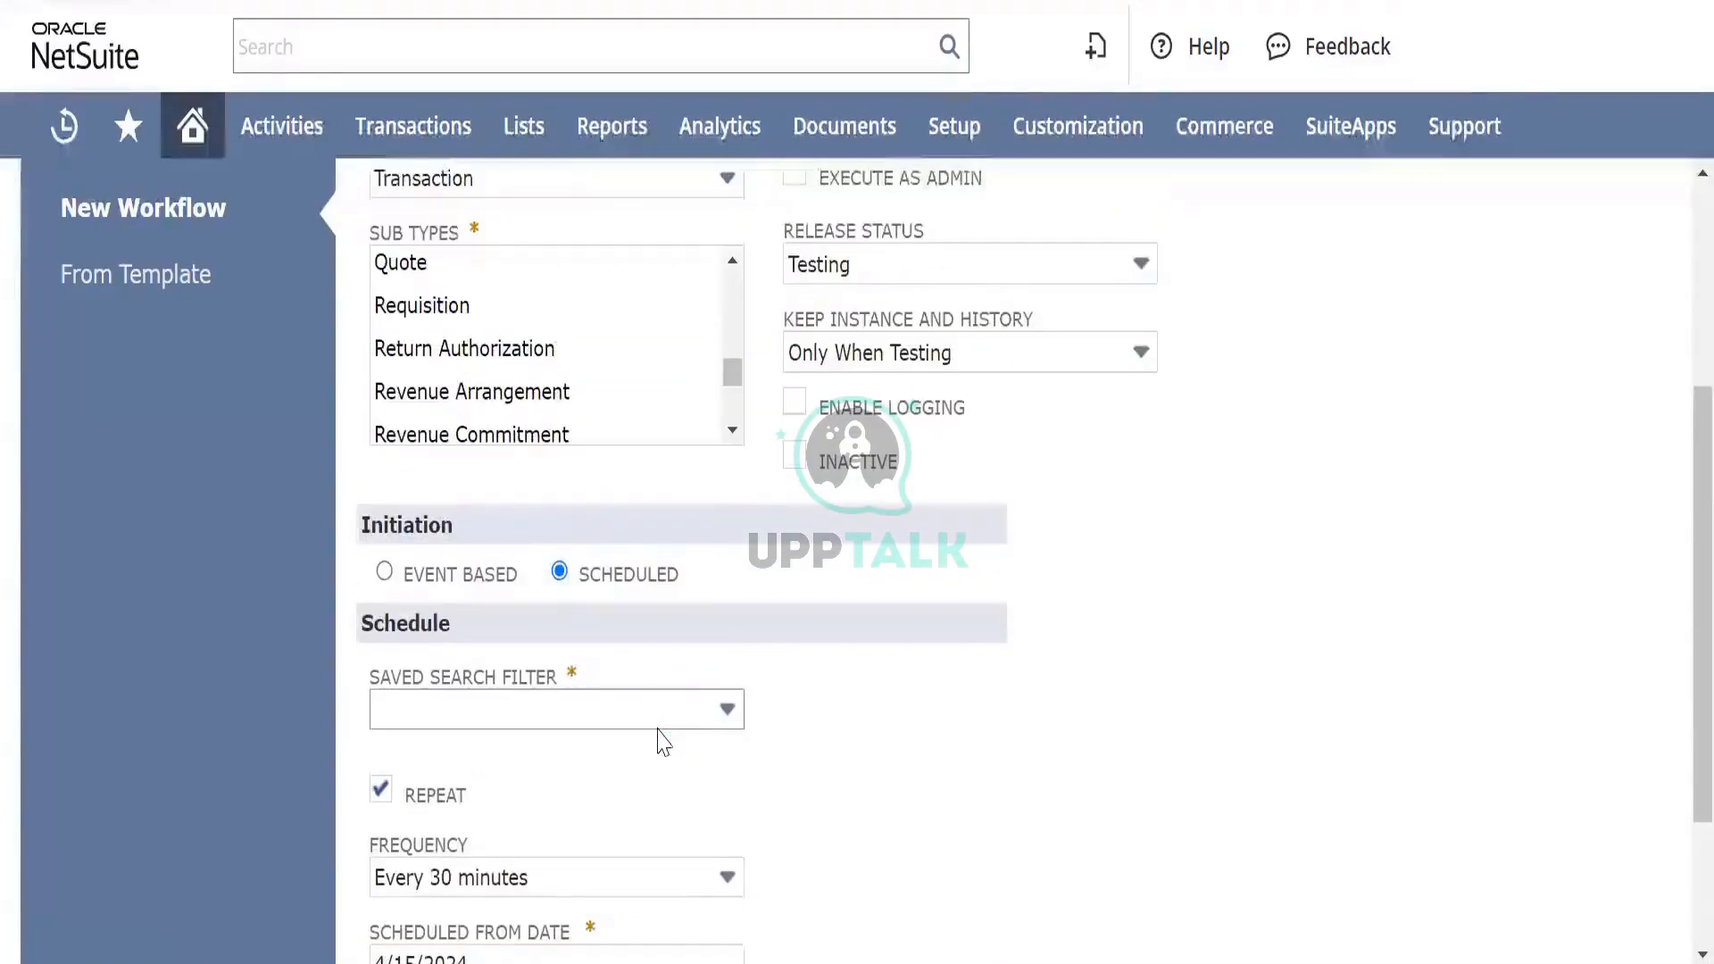
left_click(384, 574)
Step: Enable both On Create and On View or Update in the workflow's event definition
scroll(524, 625, "down", 3)
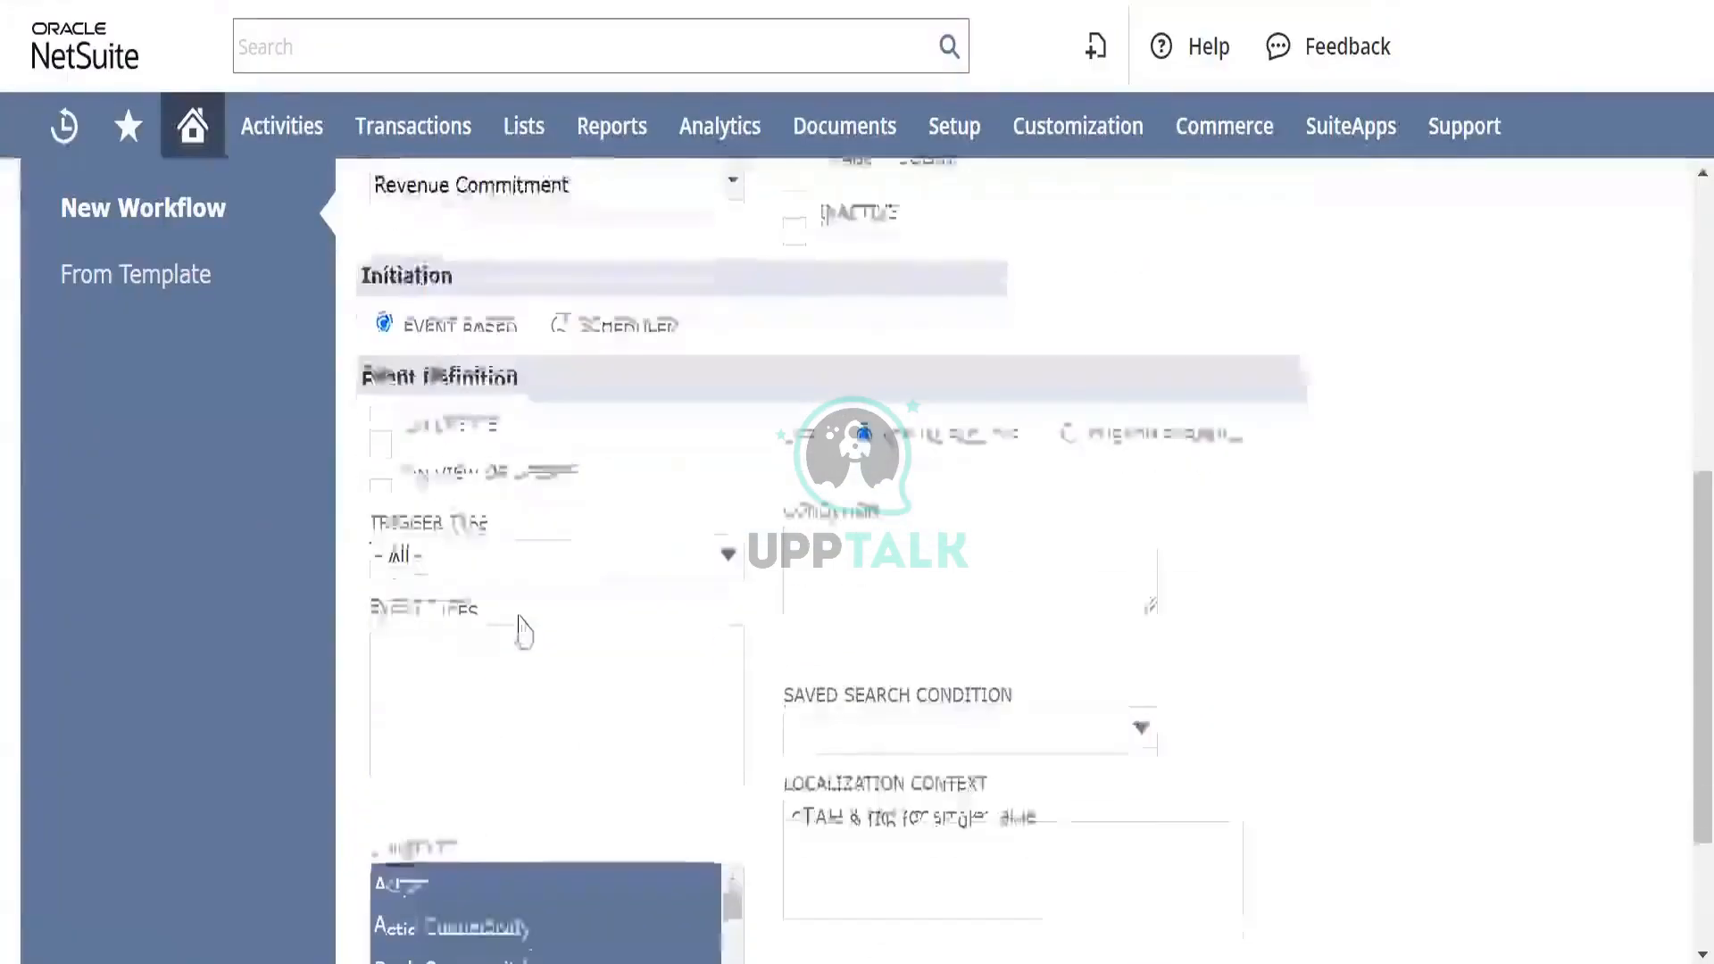
left_click(380, 407)
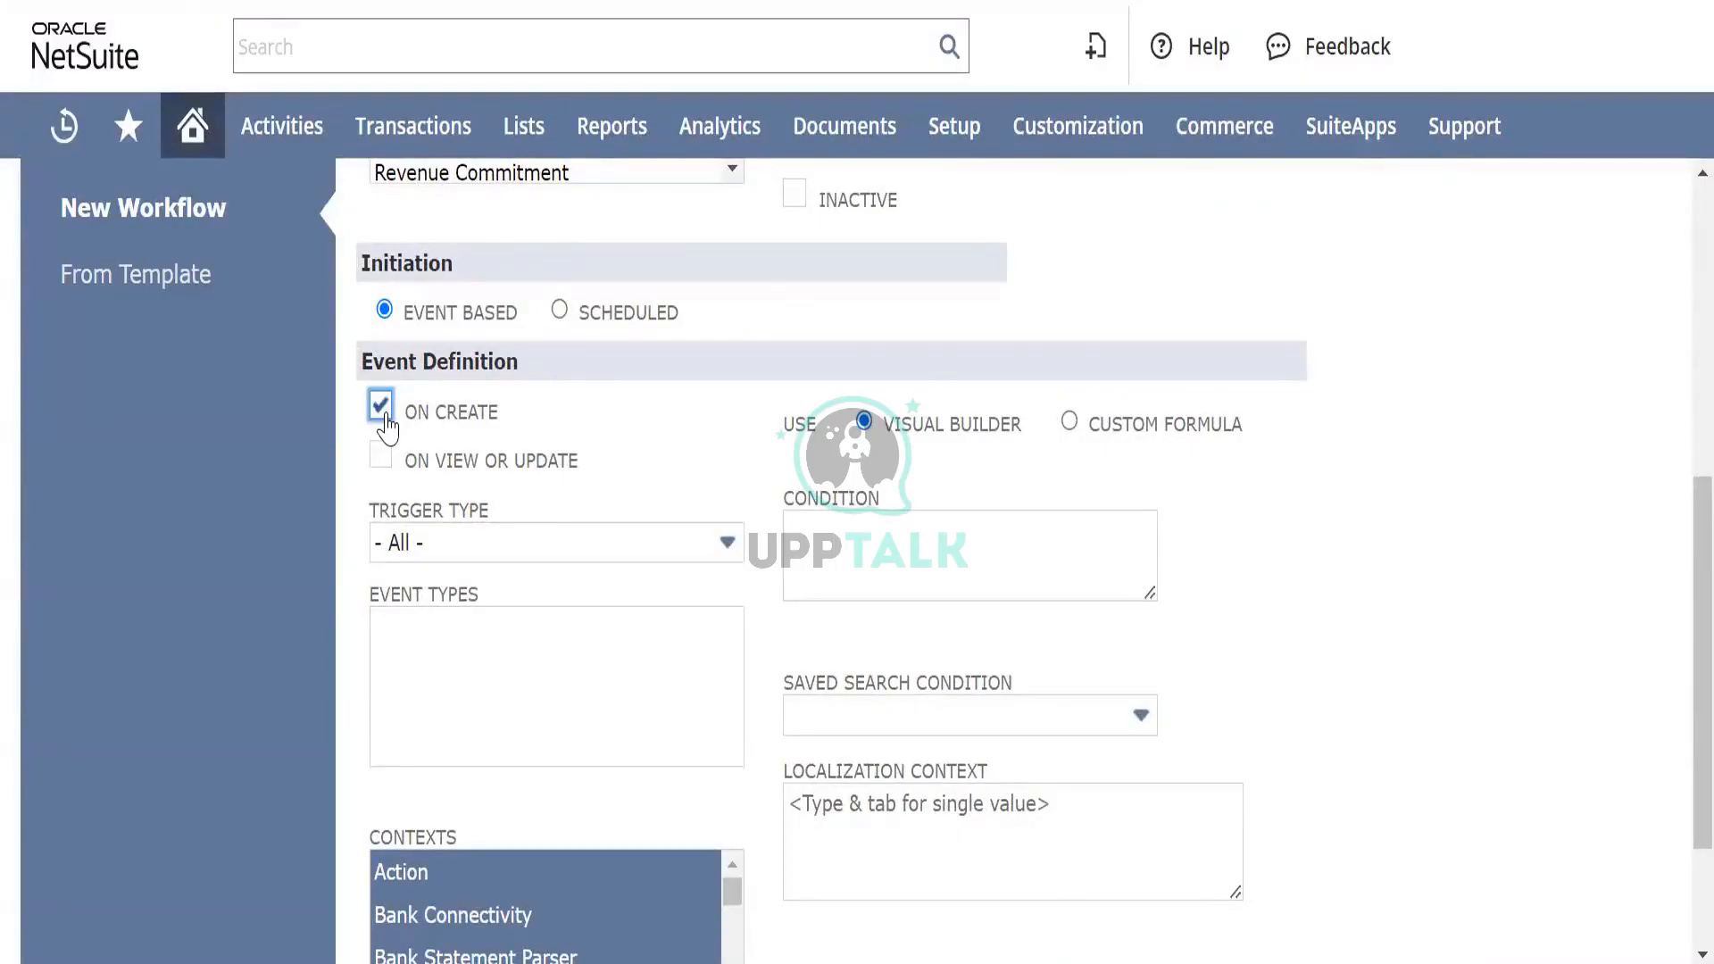
scroll(504, 403, "up", 4)
scroll(439, 427, "down", 6)
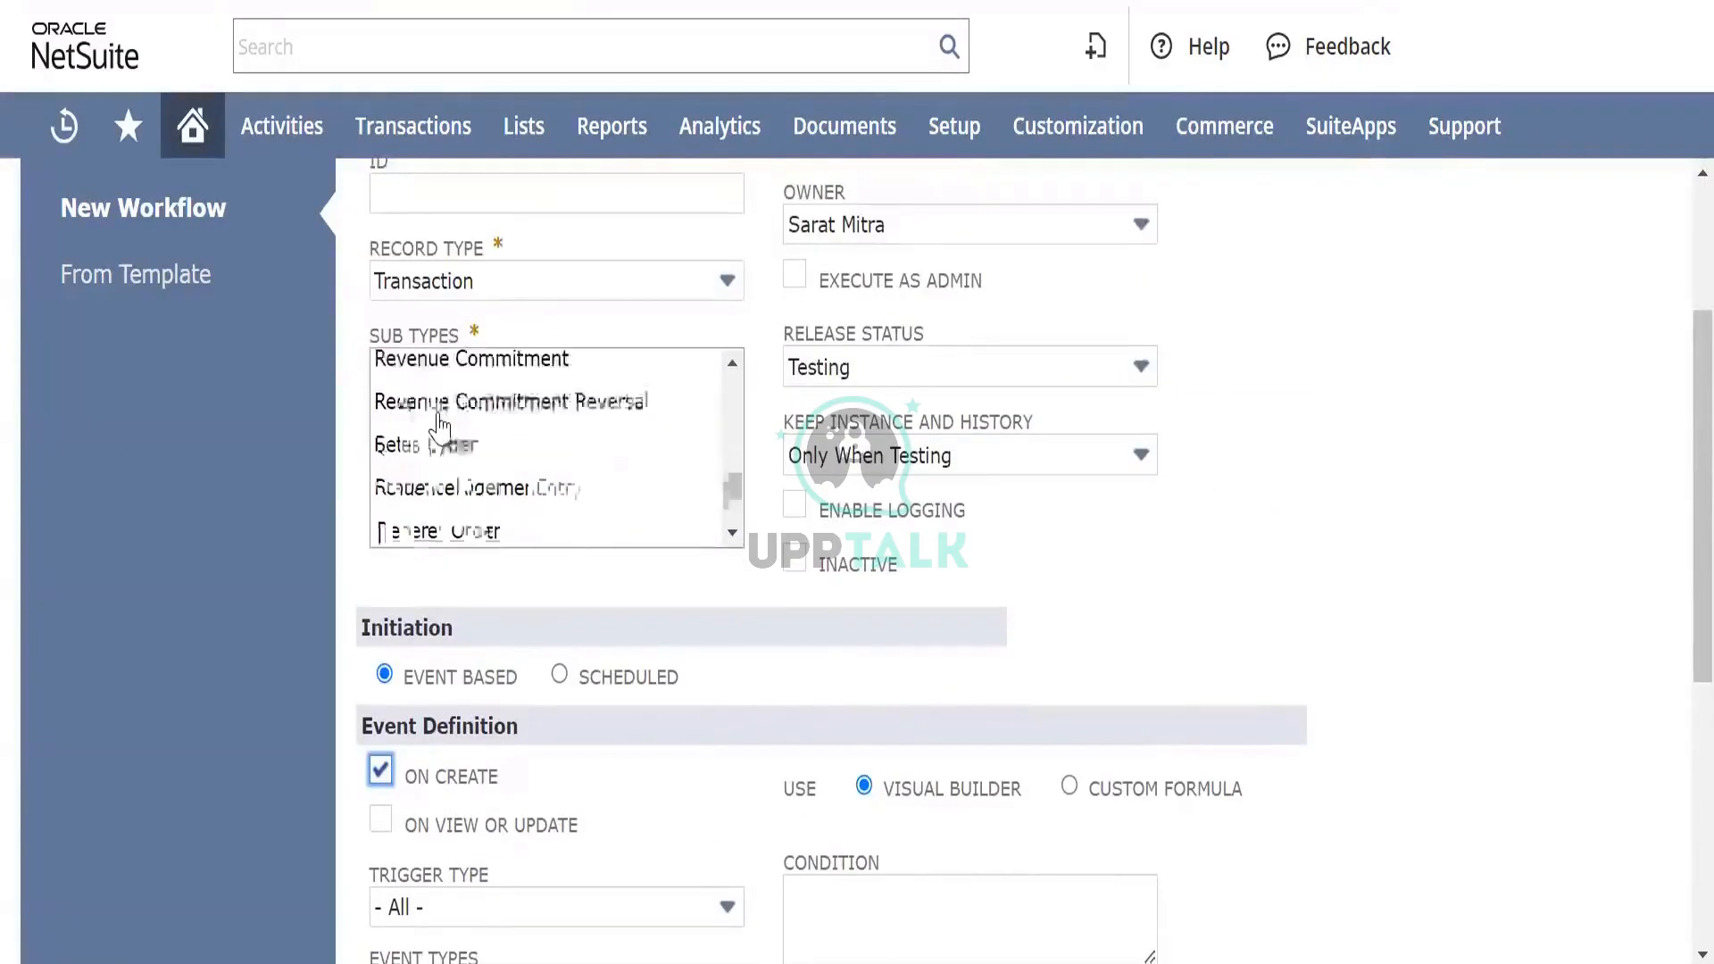
scroll(658, 780, "down", 3)
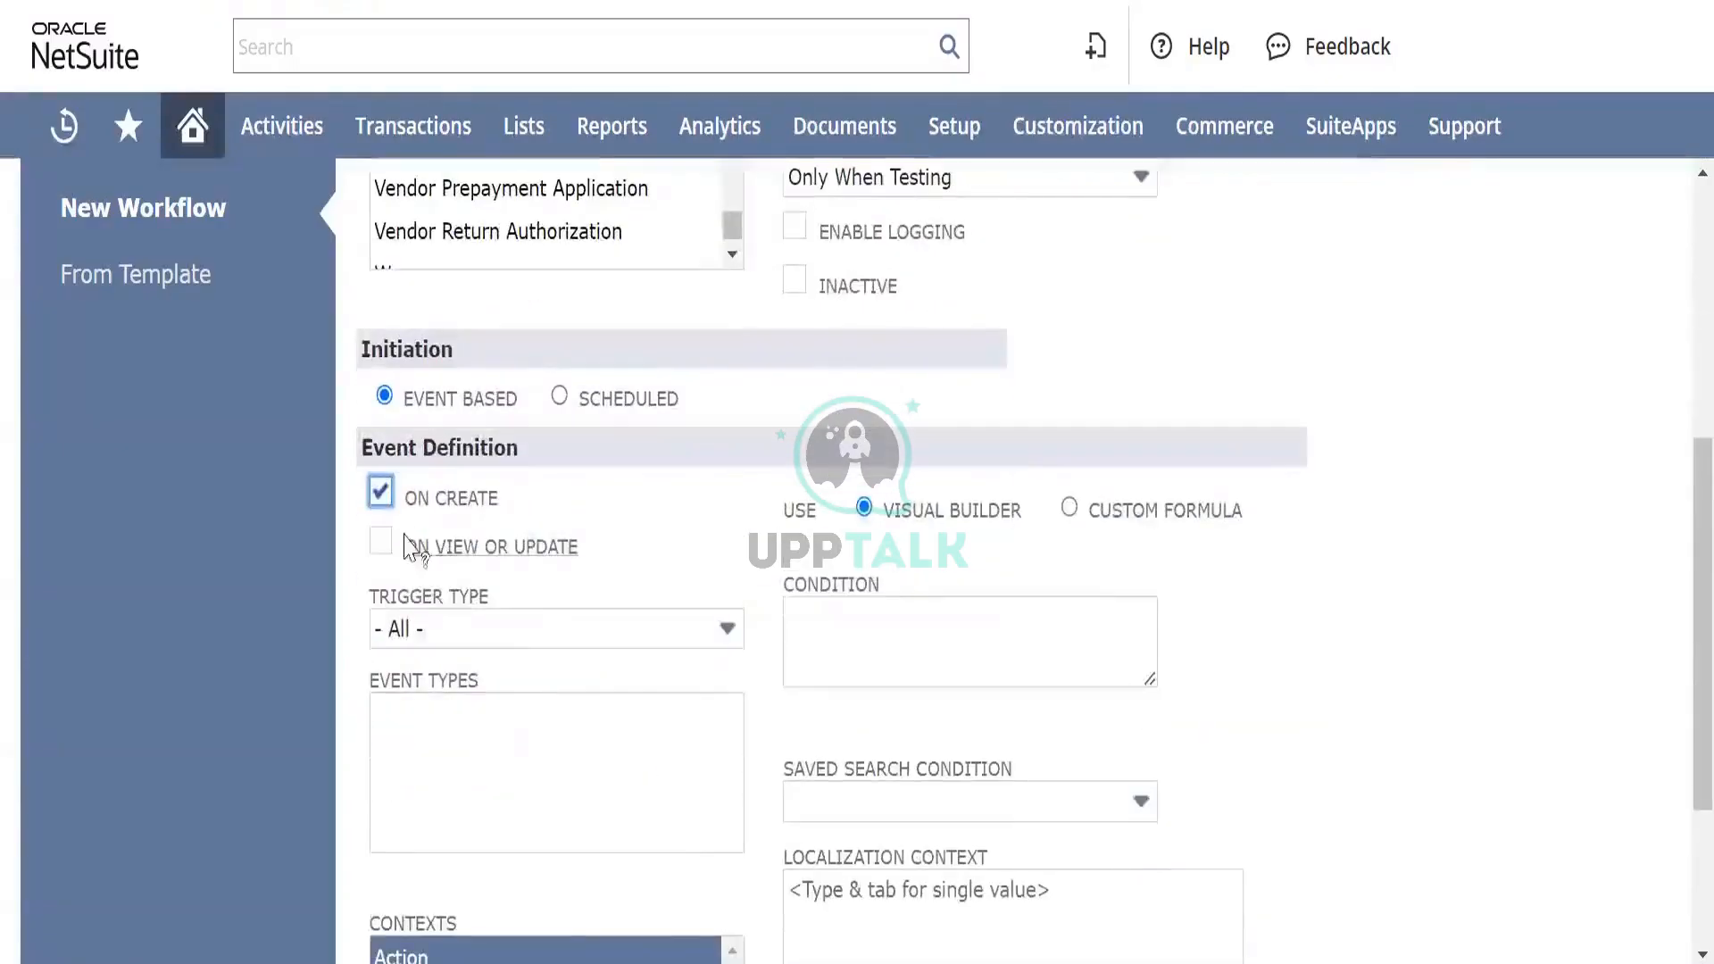
left_click(381, 542)
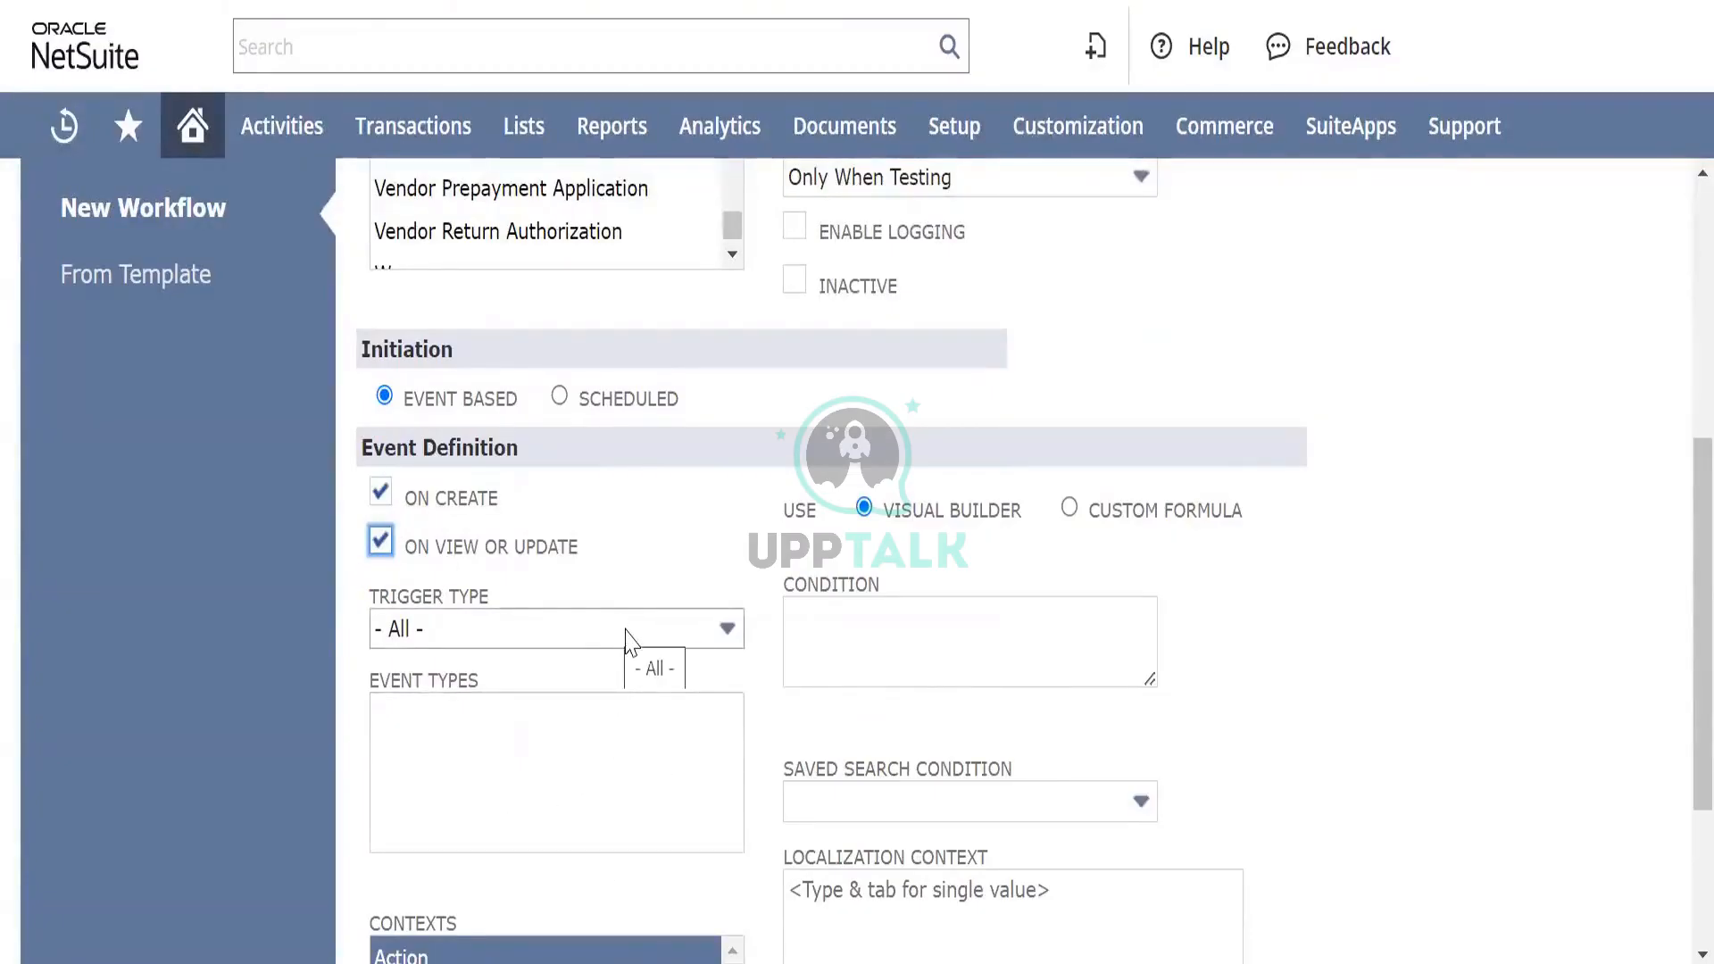
Step: Choose All as the trigger type and select the blank entry in the event types
left_click(650, 639)
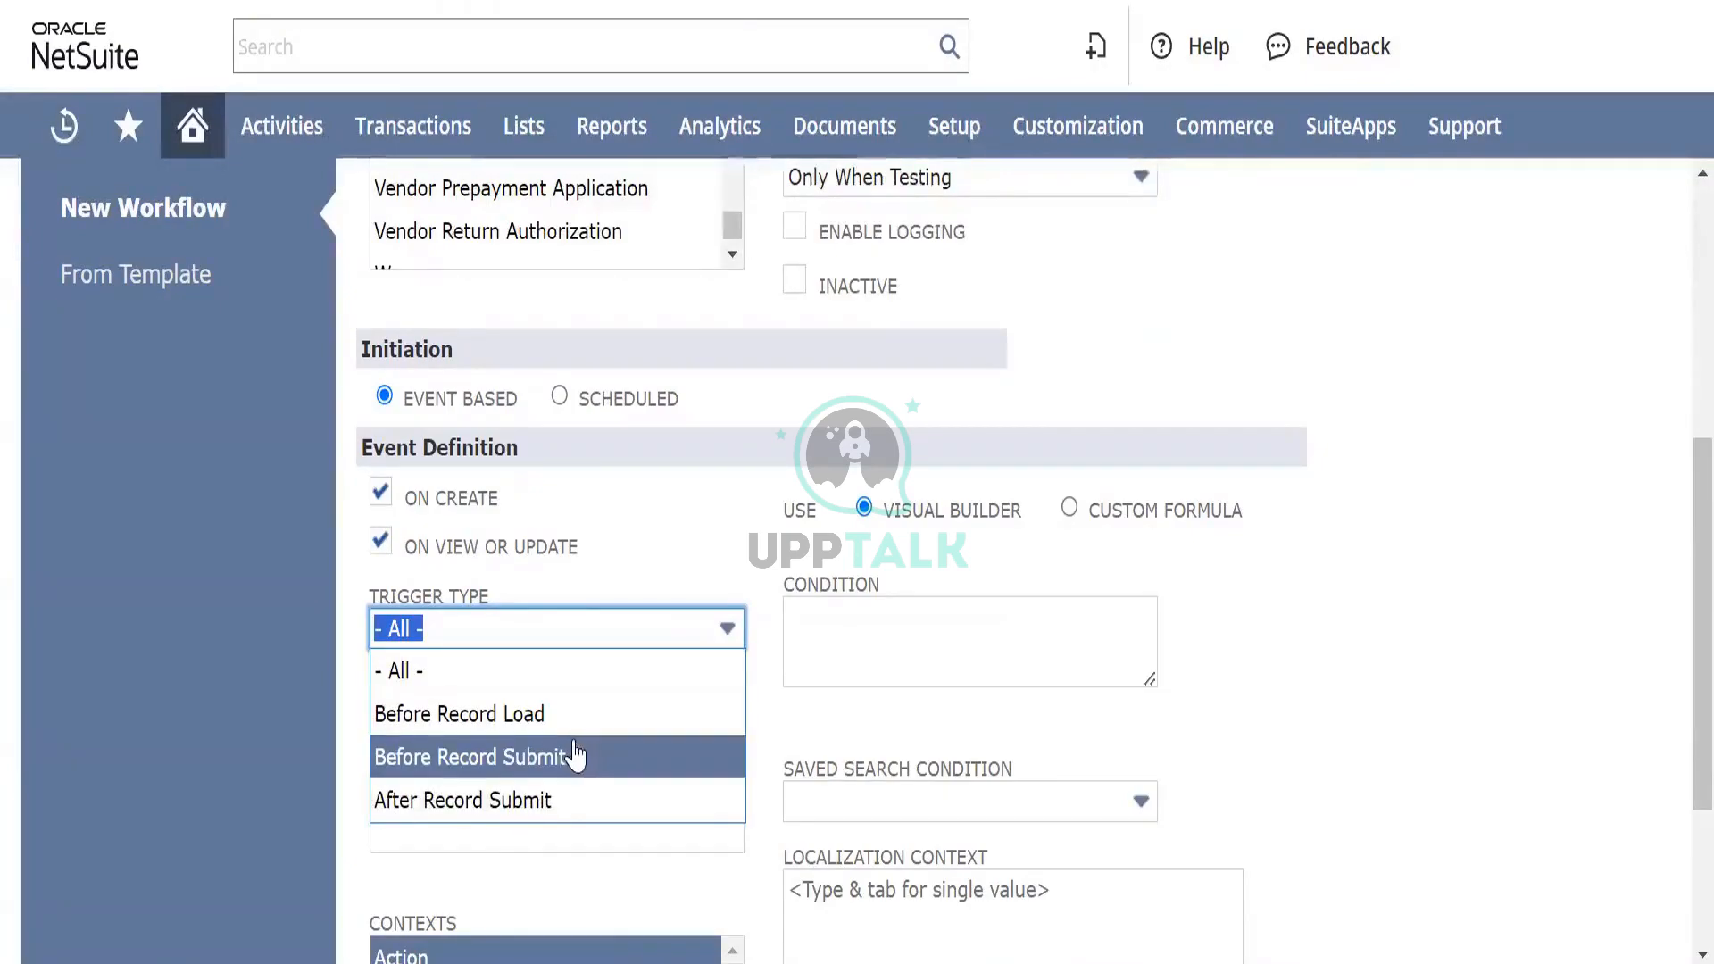
left_click(474, 686)
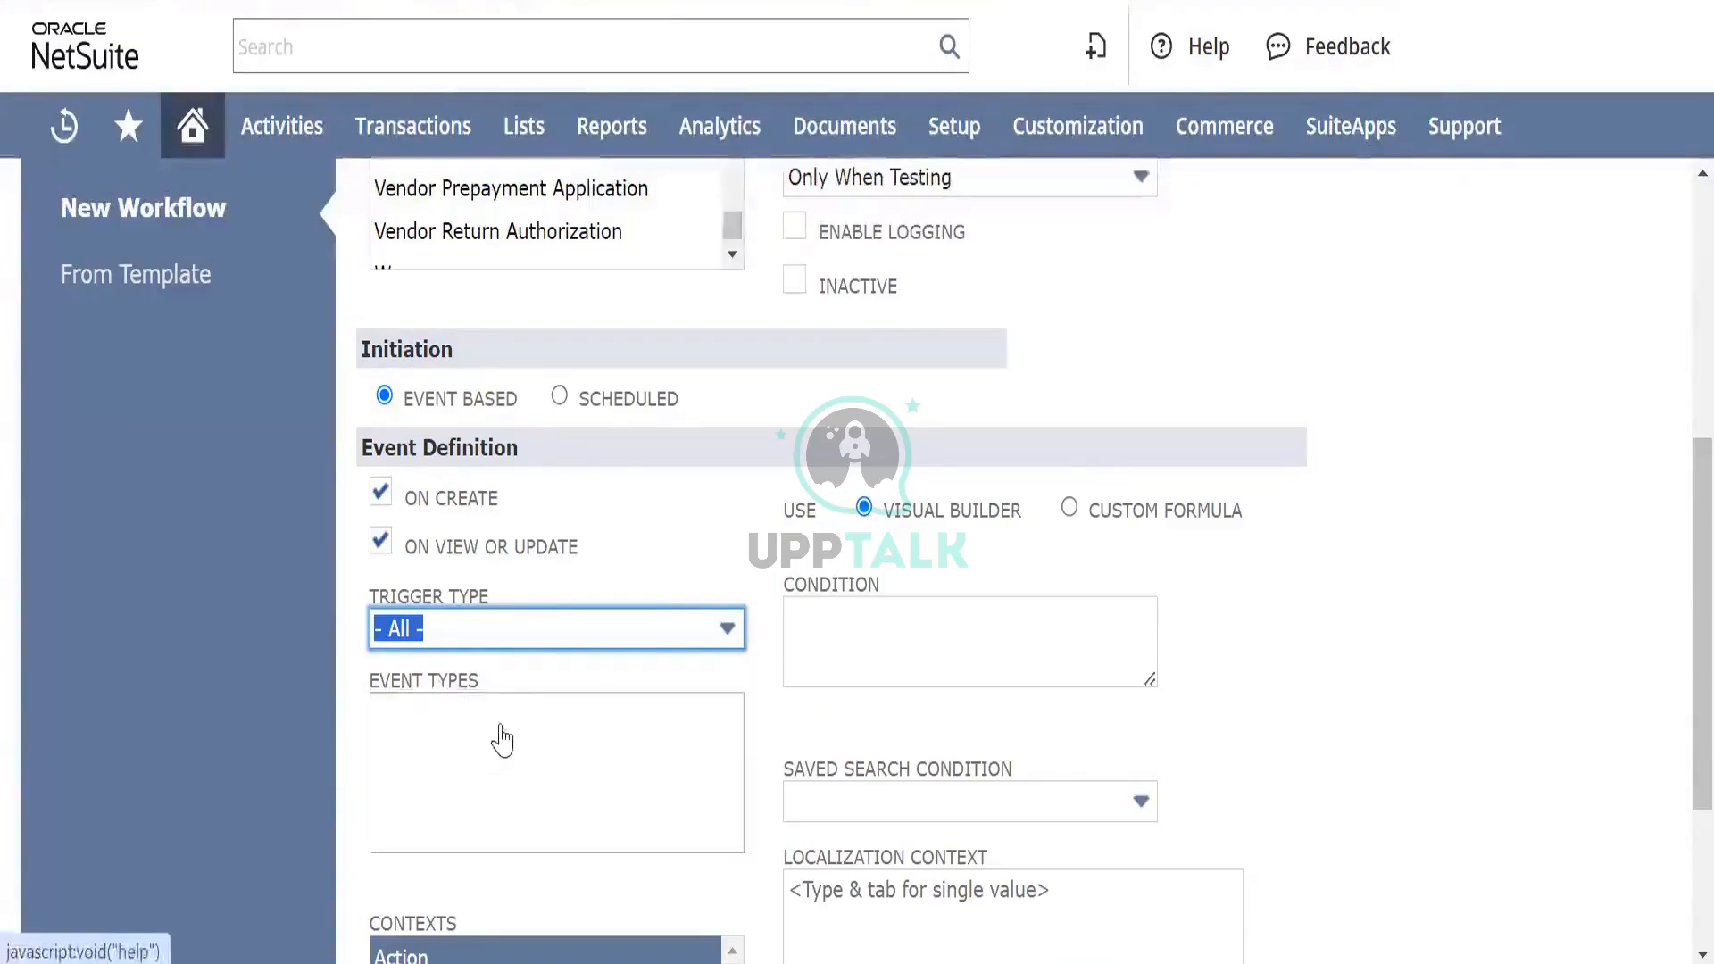
left_click(501, 728)
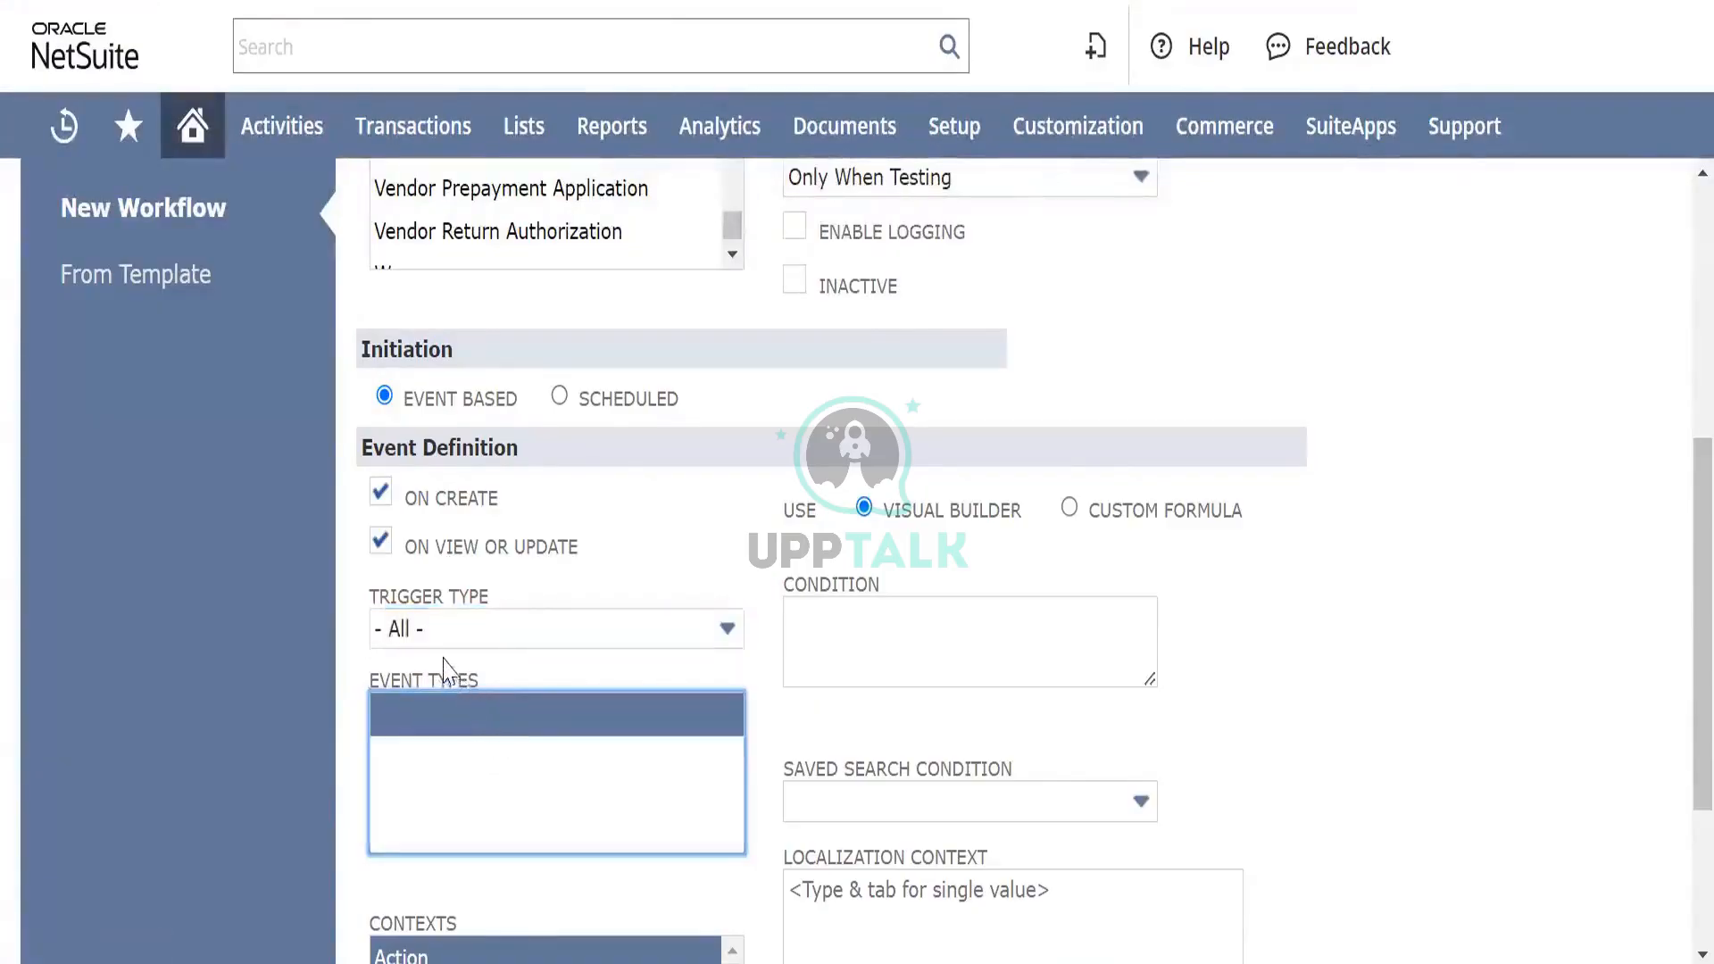
left_click(698, 533)
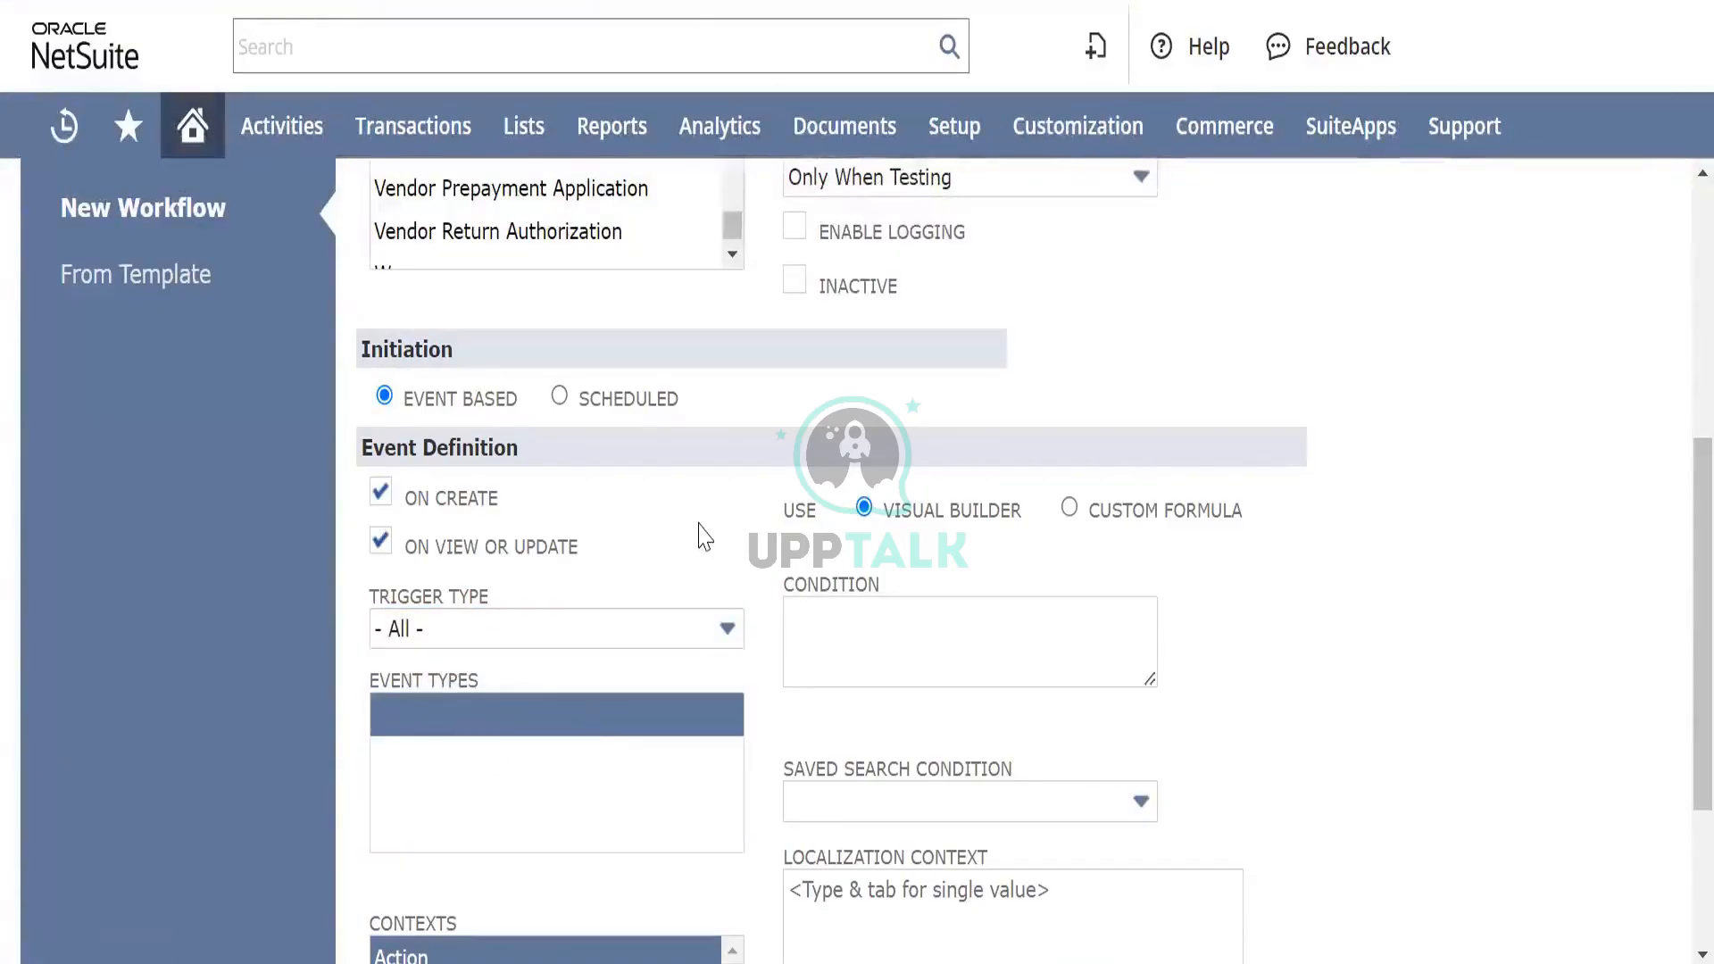
scroll(562, 708, "down", 3)
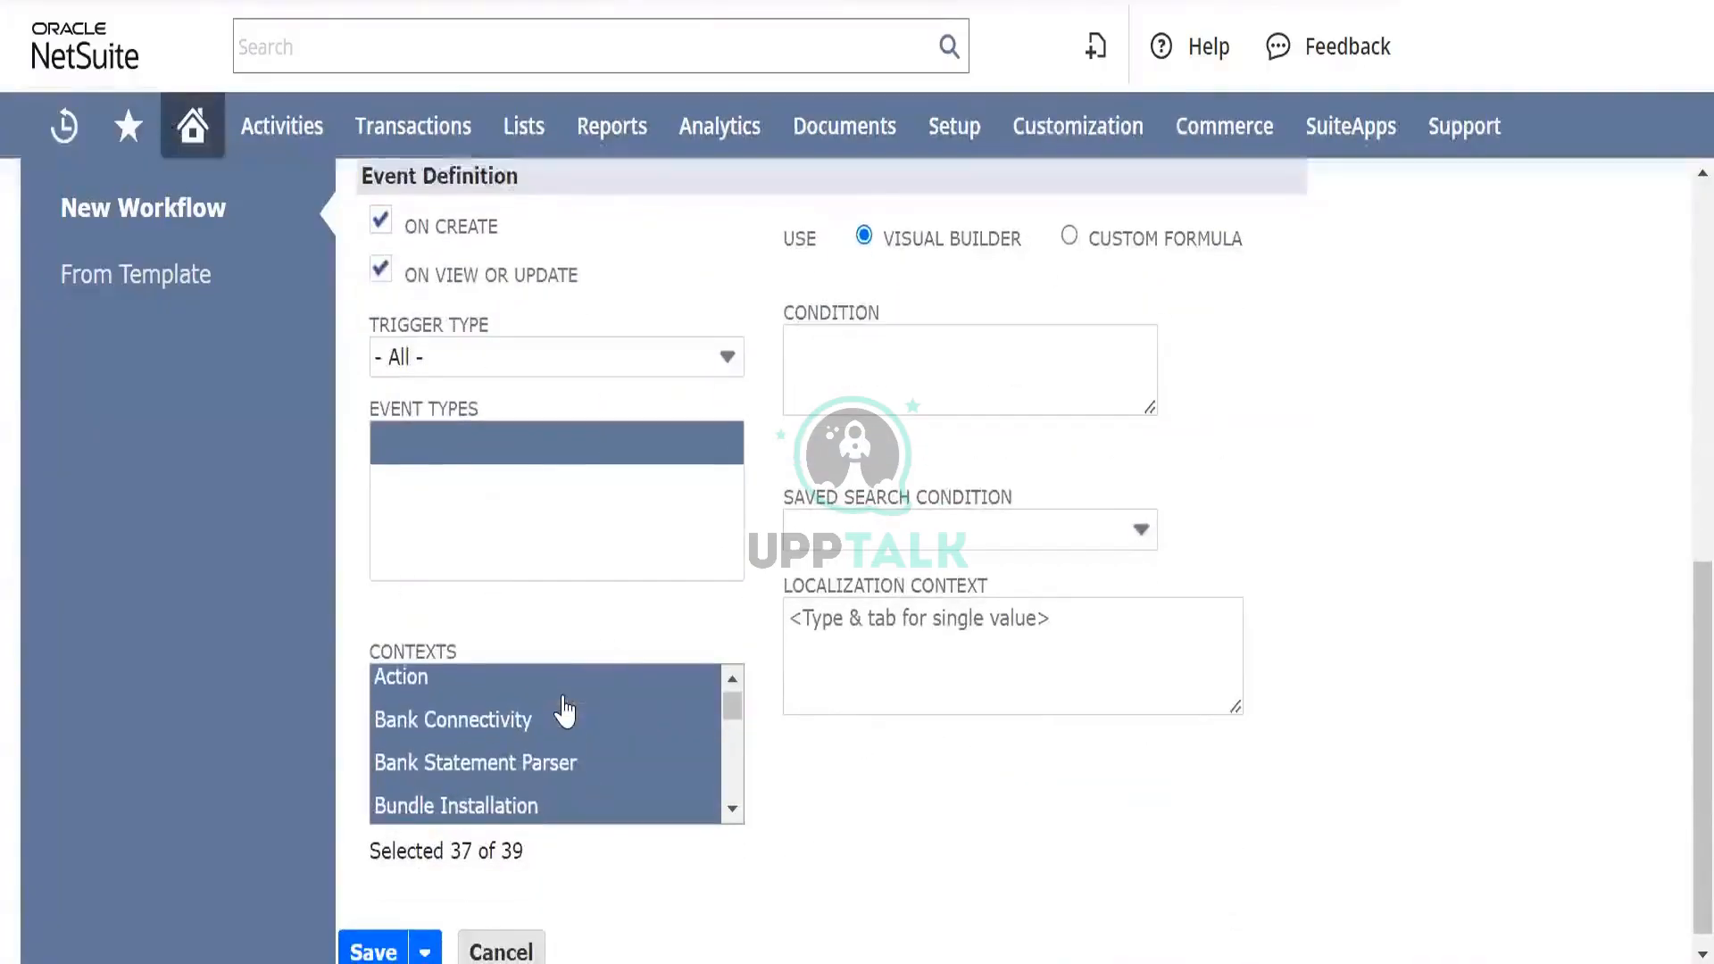
scroll(564, 710, "down", 8)
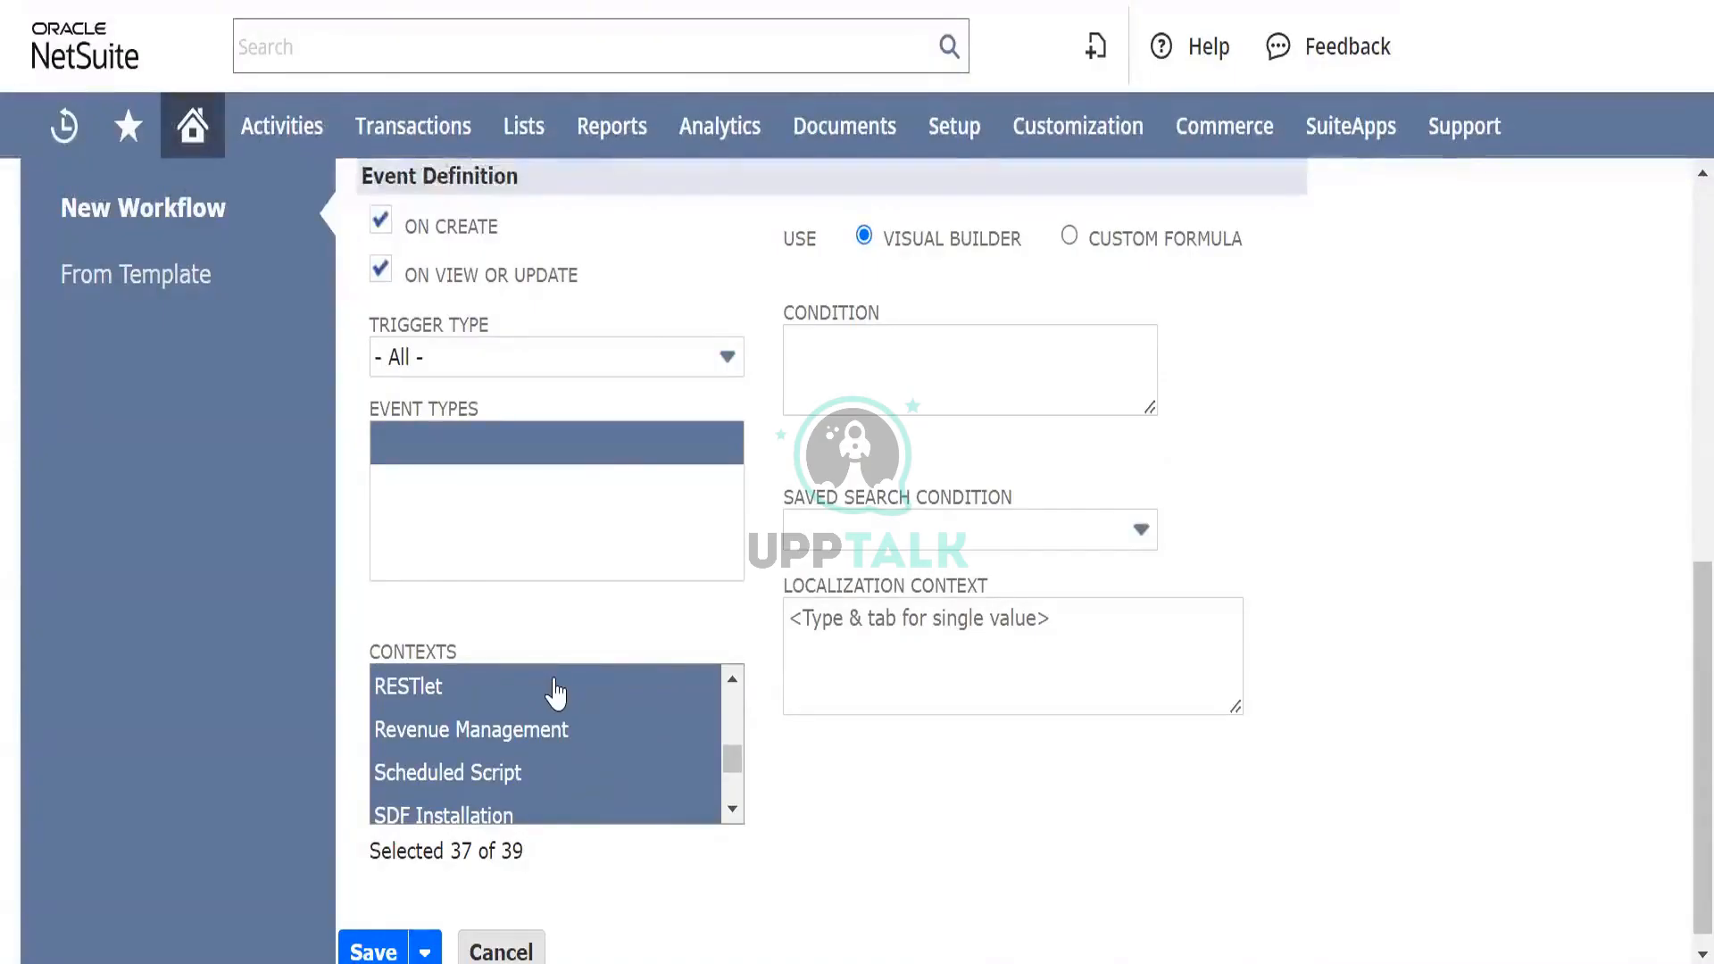
Step: Switch the initiation to Scheduled and read the field help for the saved search filter
scroll(616, 486, "up", 3)
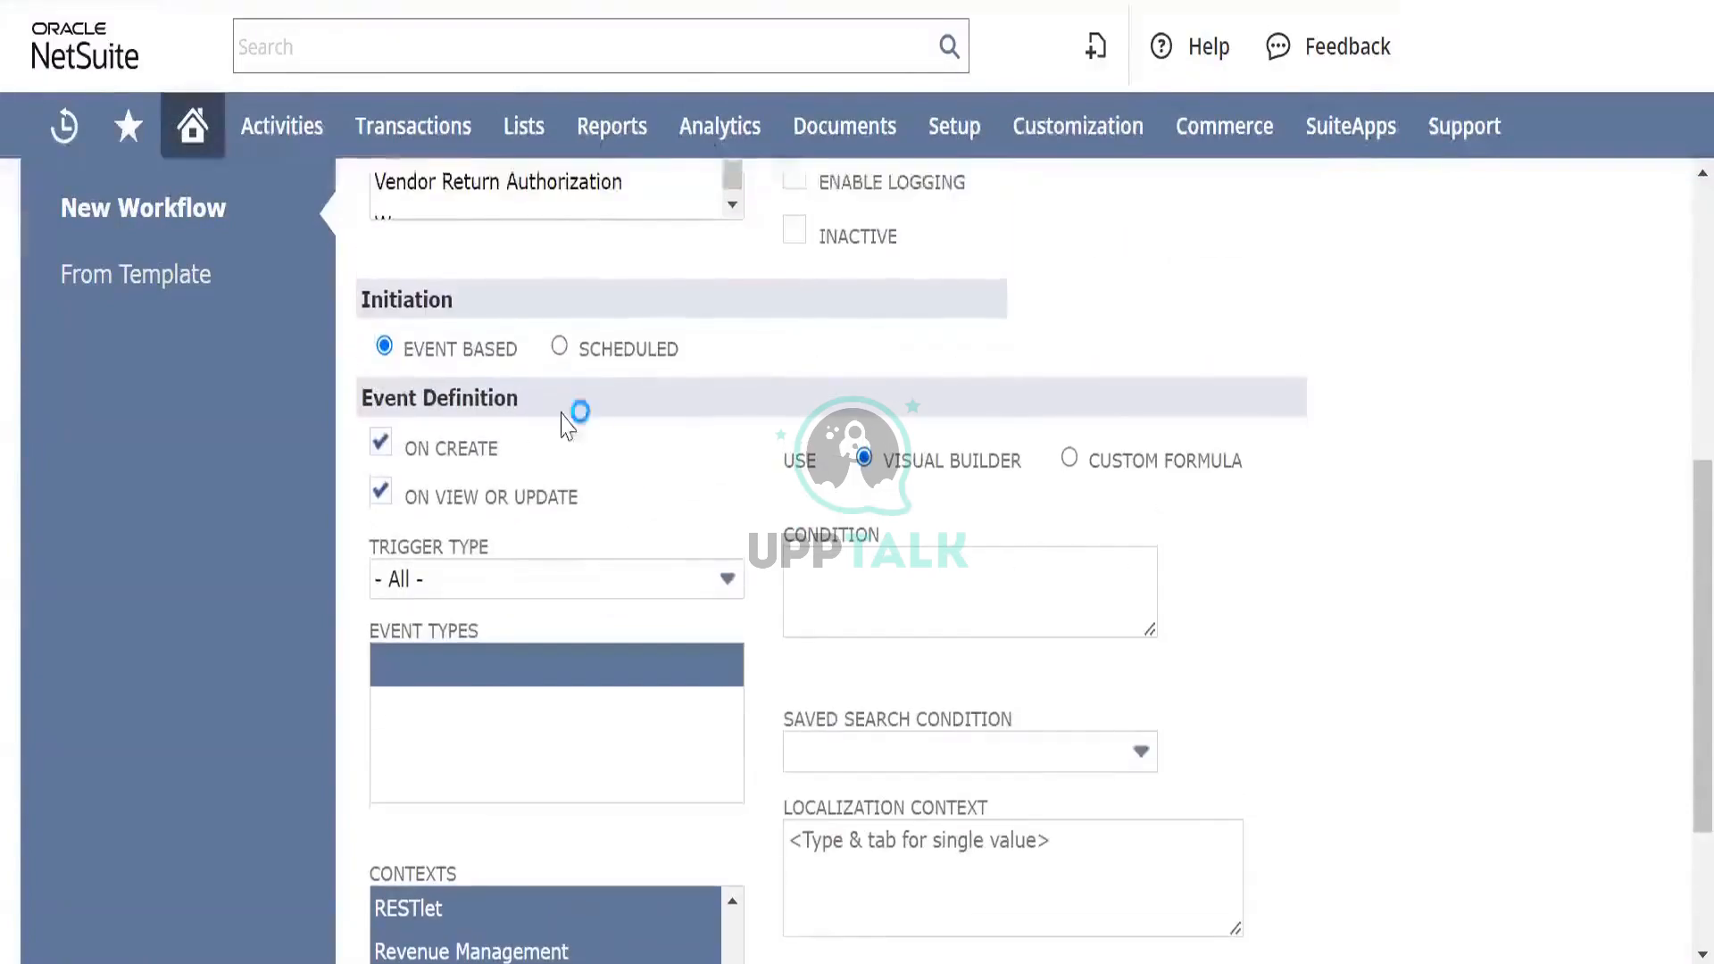
left_click(560, 349)
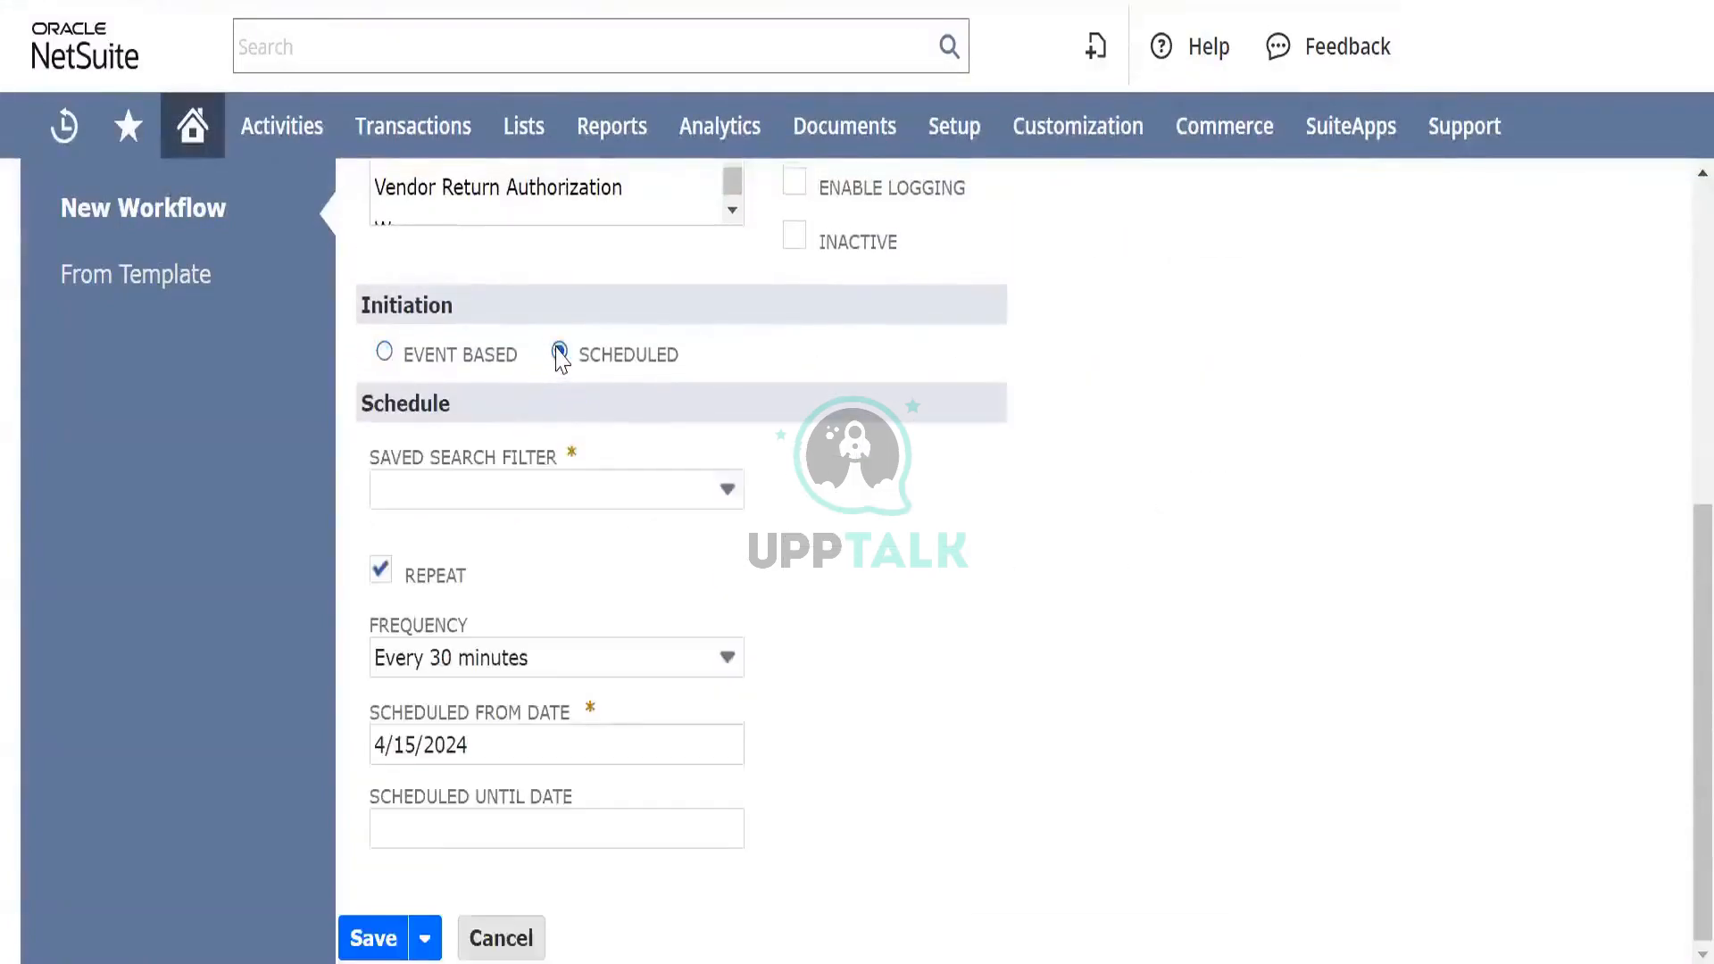
left_click(496, 473)
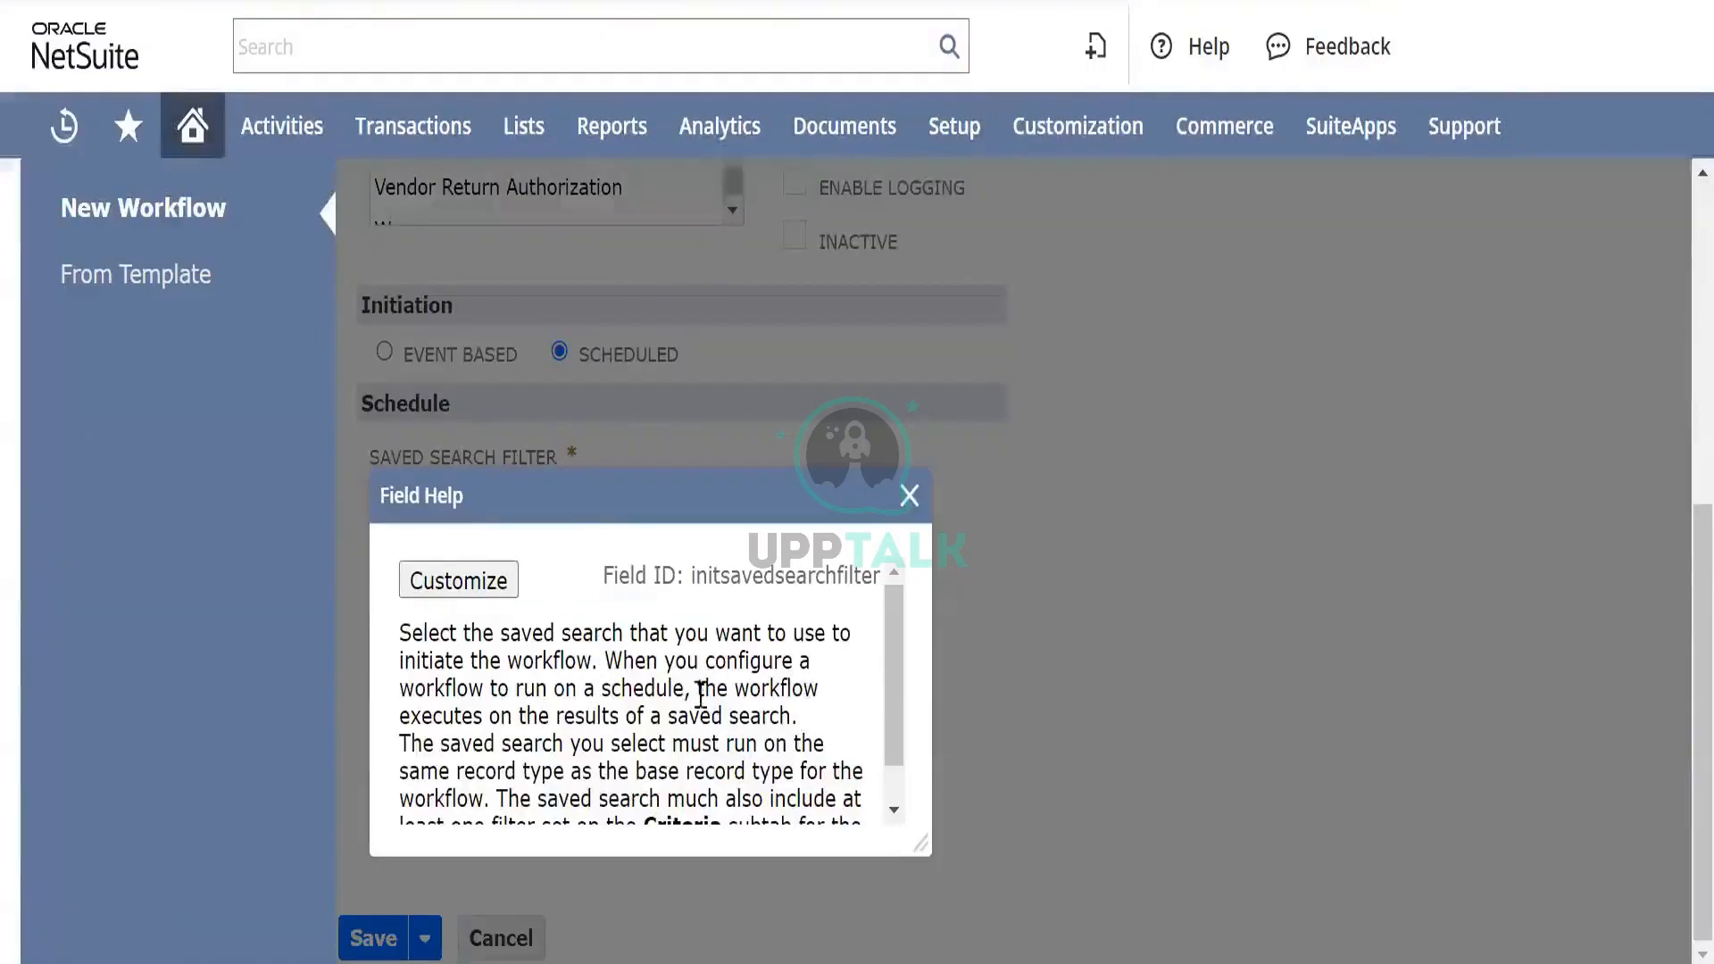
scroll(718, 678, "down", 1)
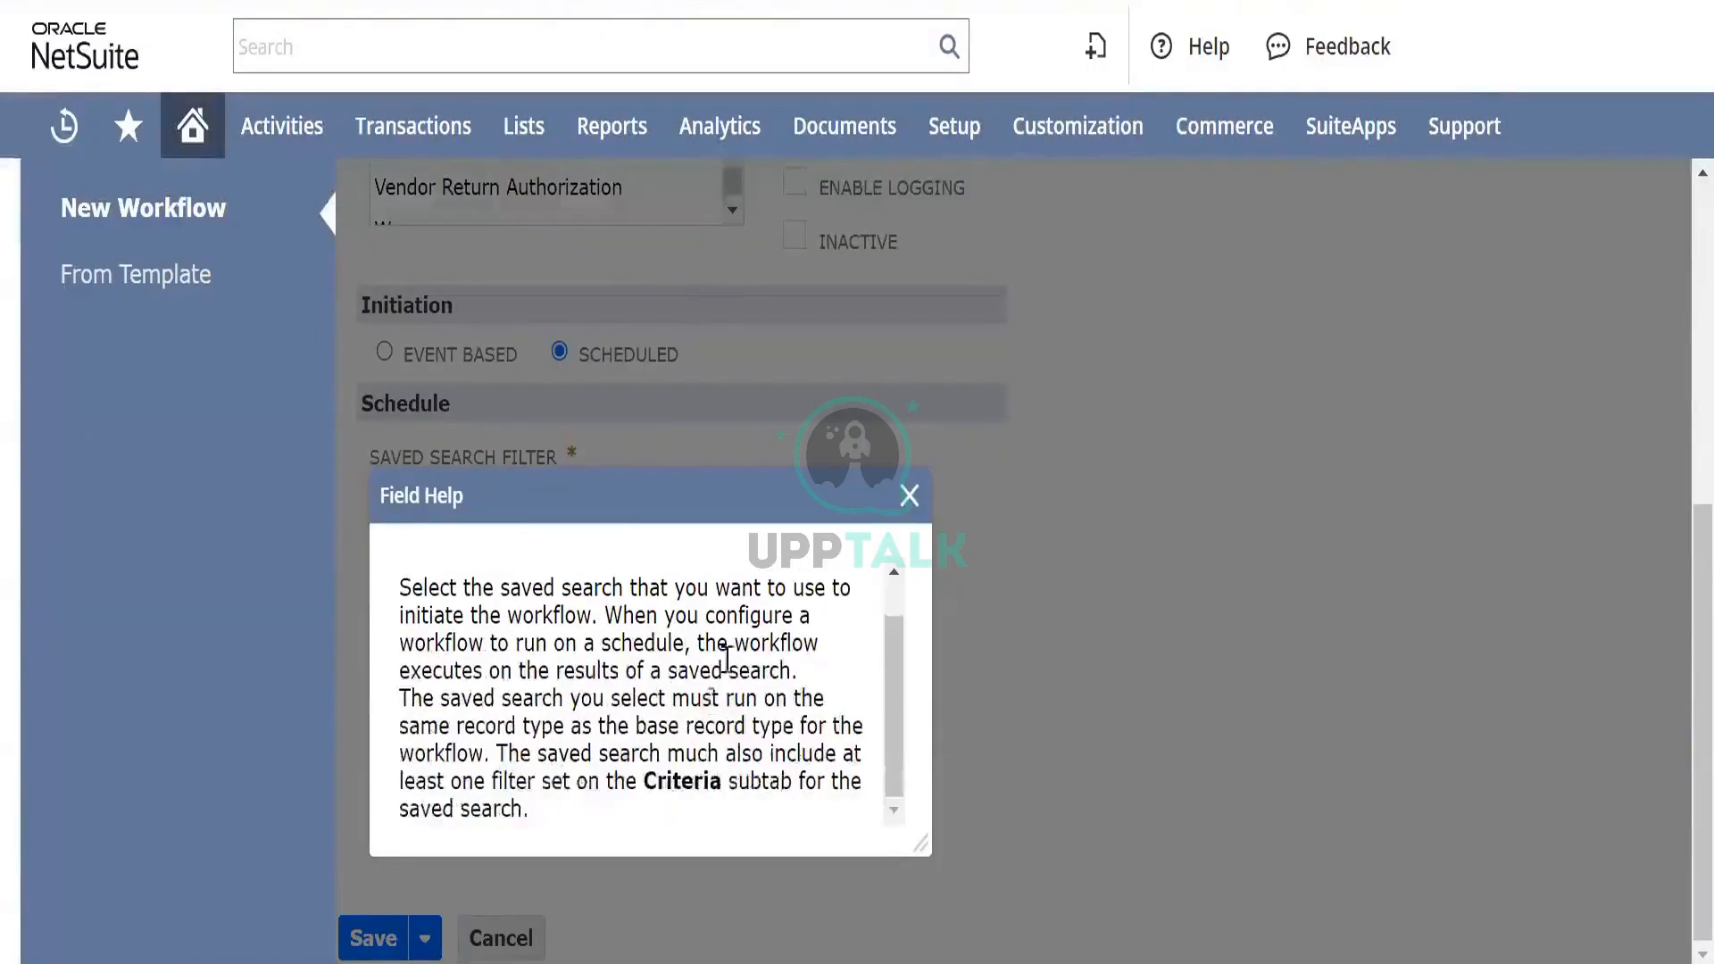
left_click(910, 496)
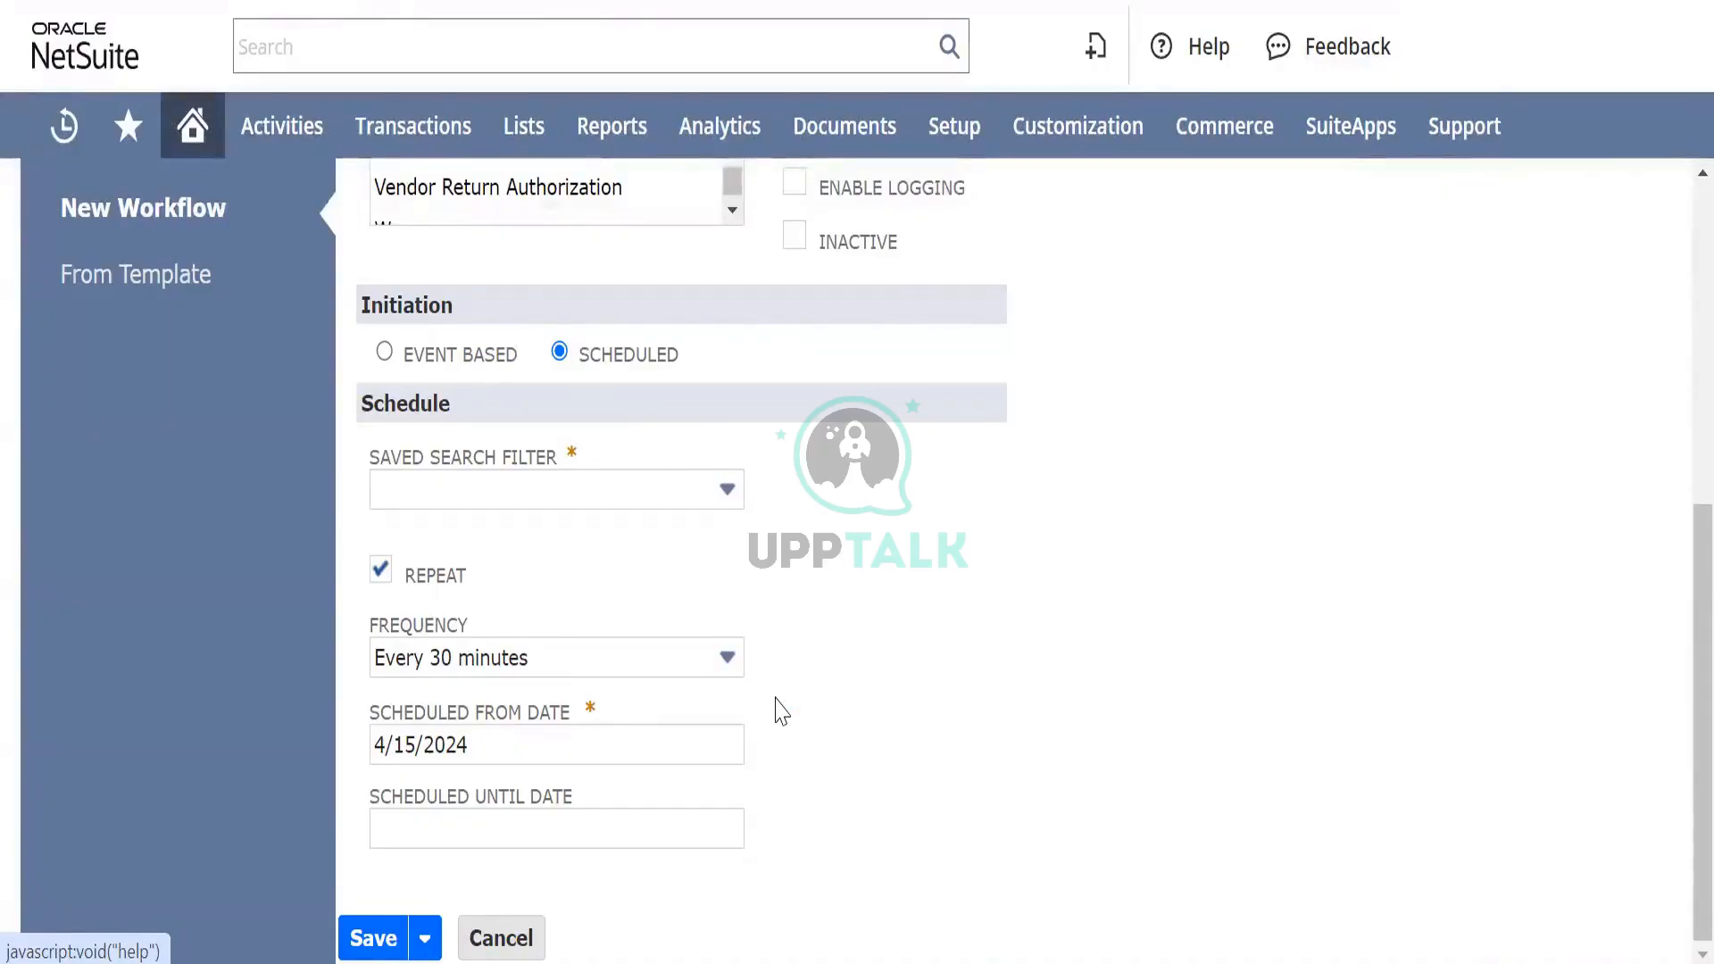
left_click(495, 457)
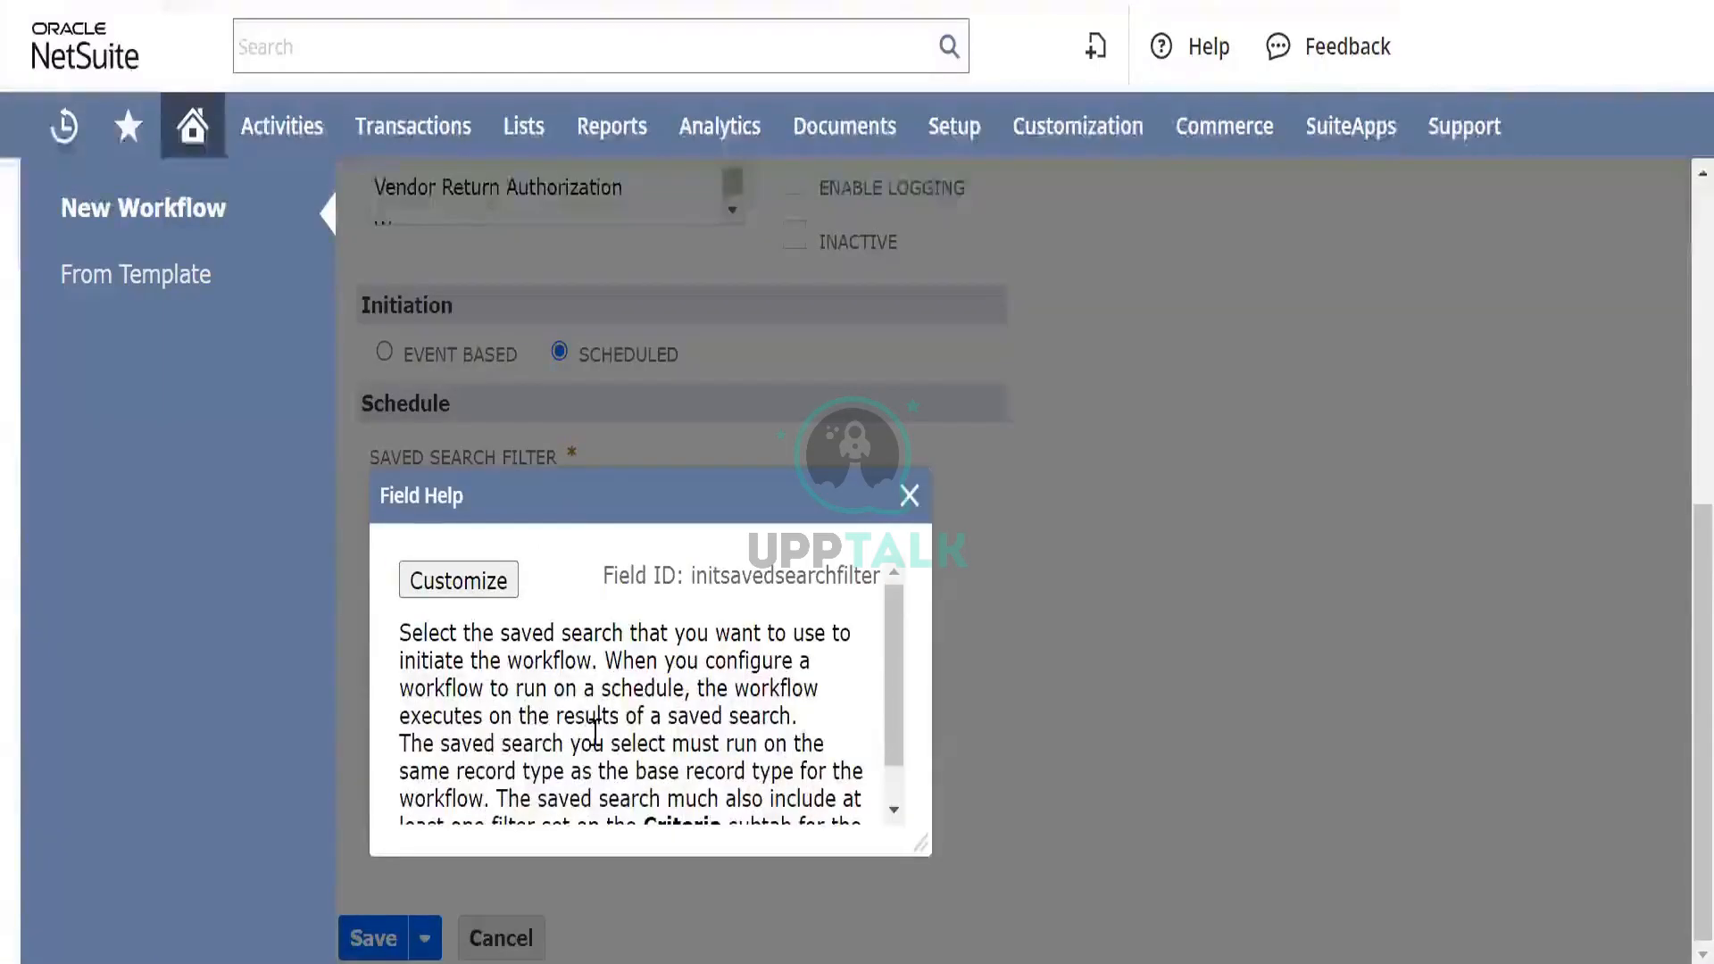
scroll(593, 728, "down", 1)
scroll(593, 728, "up", 2)
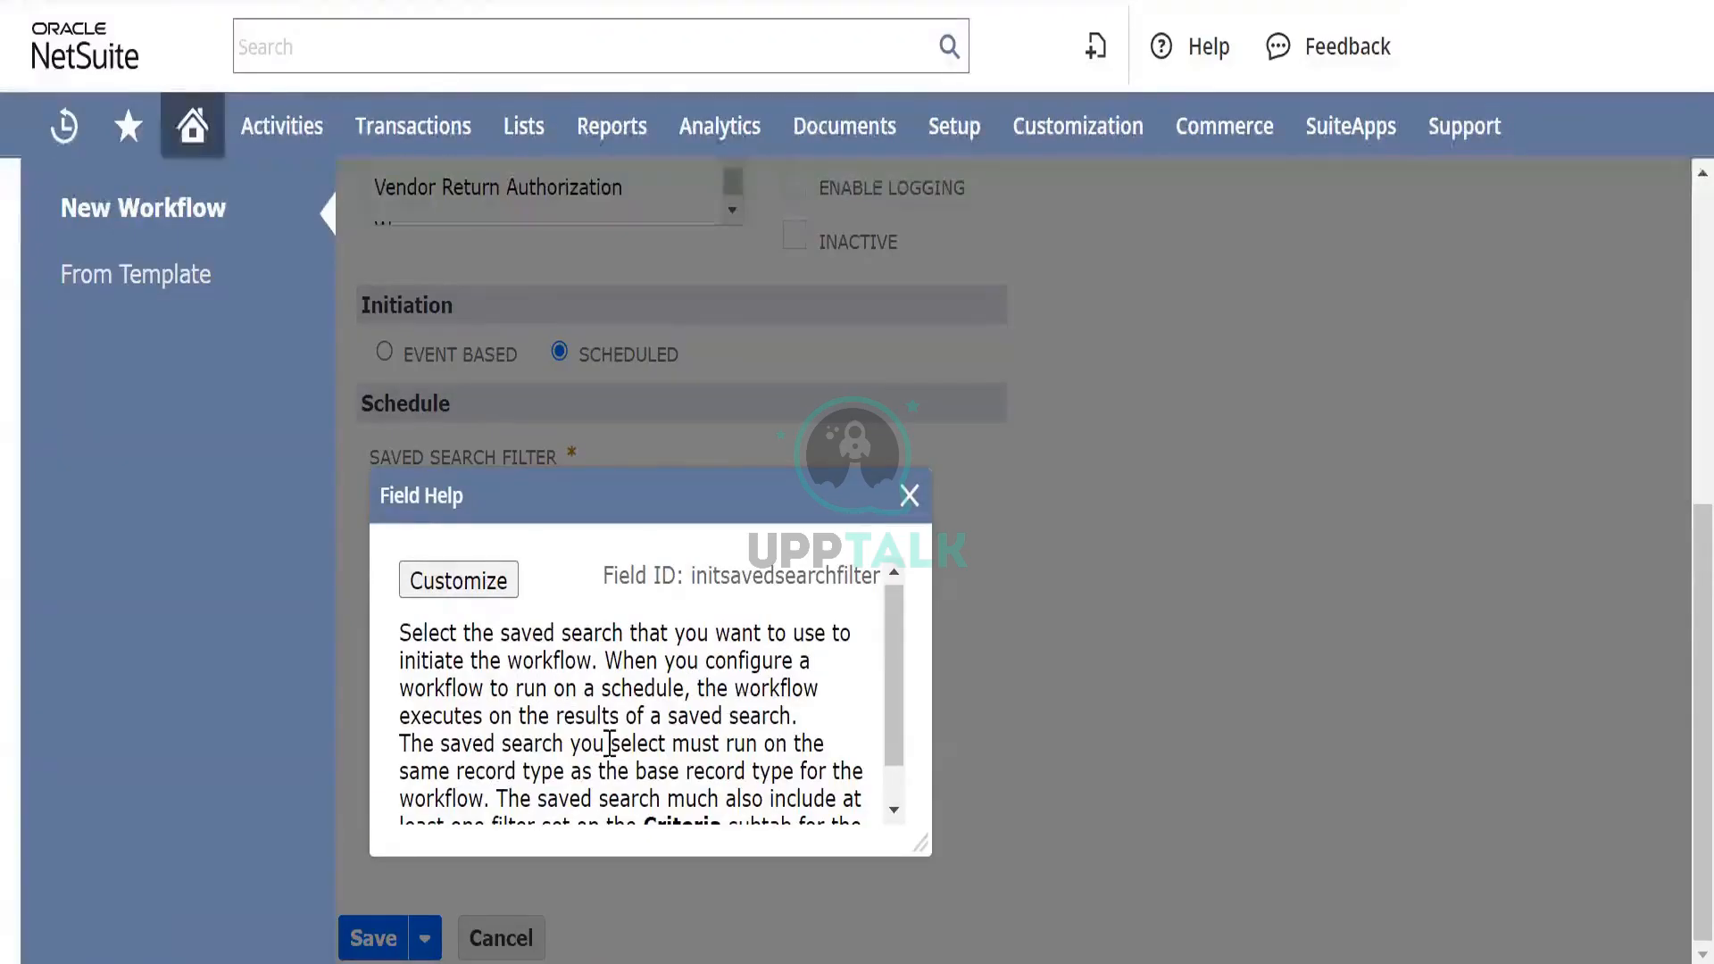
scroll(613, 739, "down", 1)
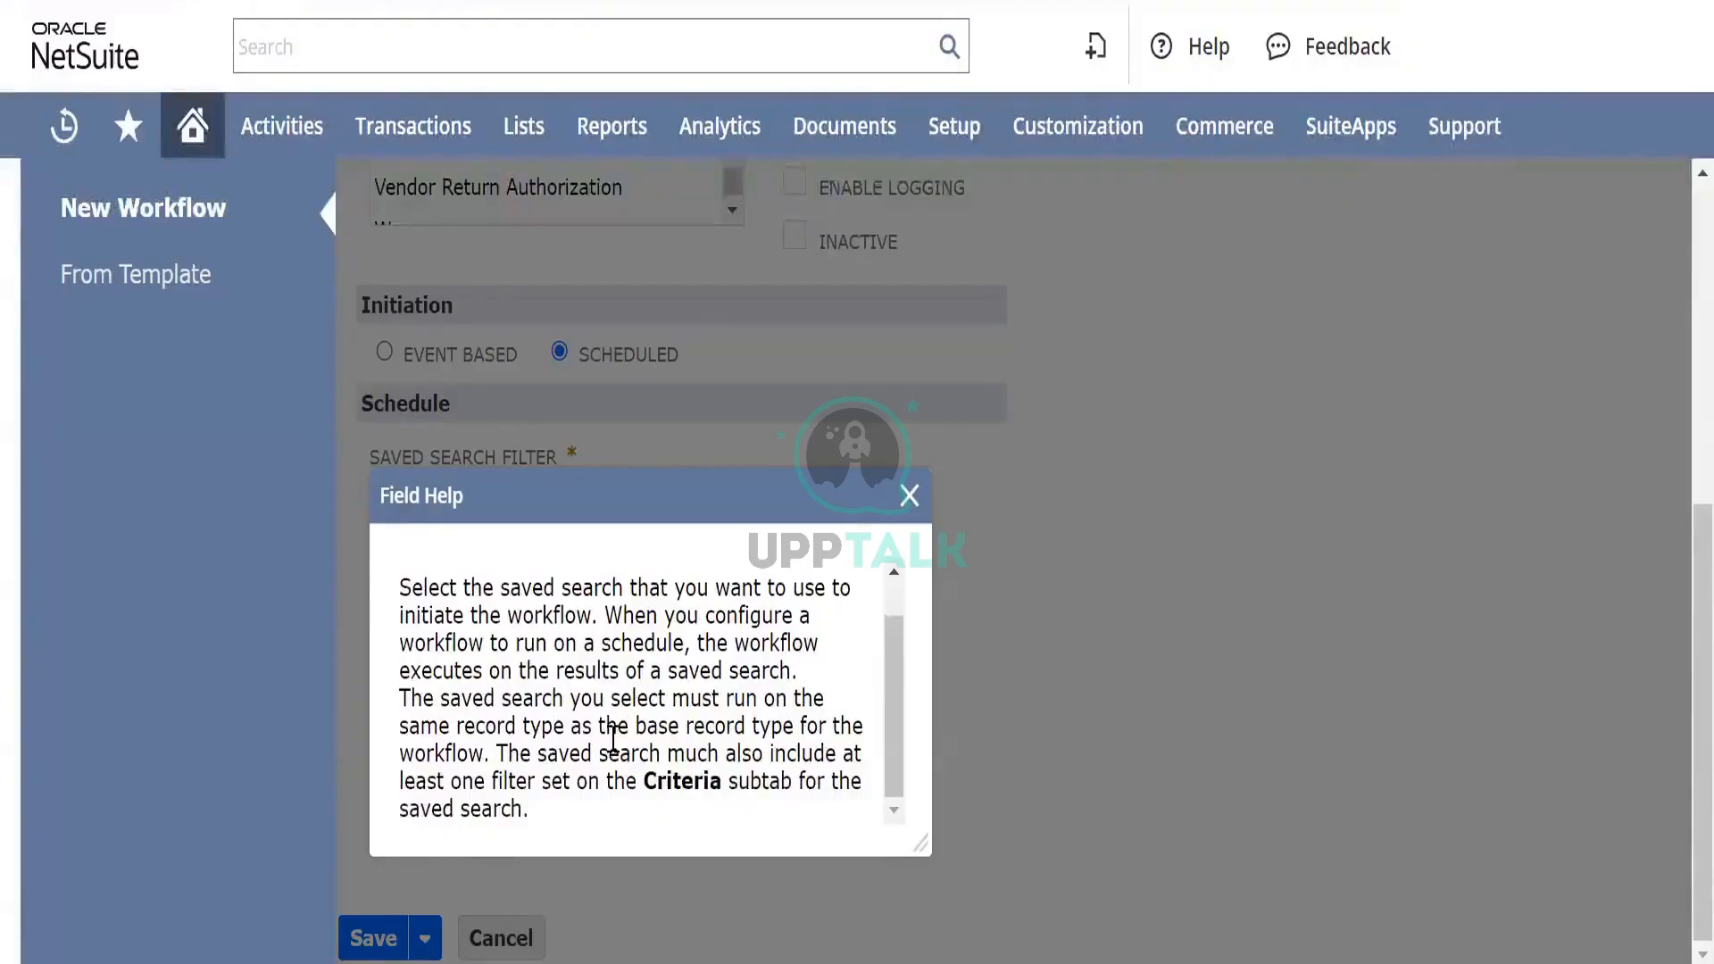
scroll(614, 739, "up", 1)
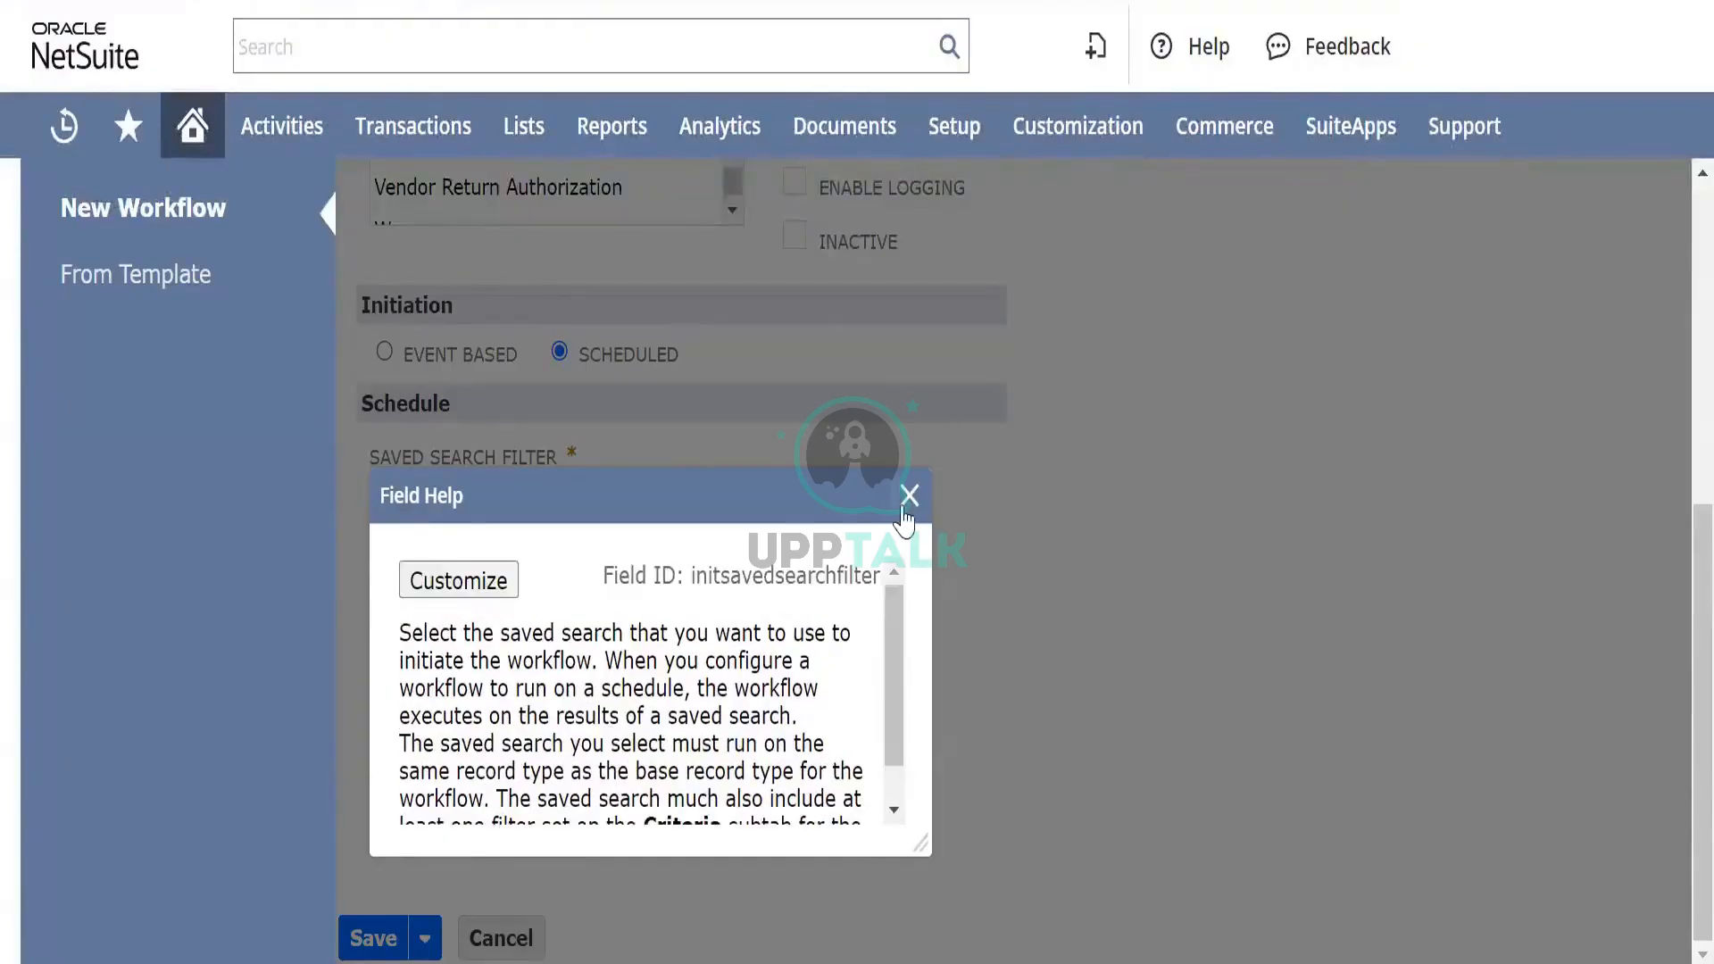
left_click(909, 495)
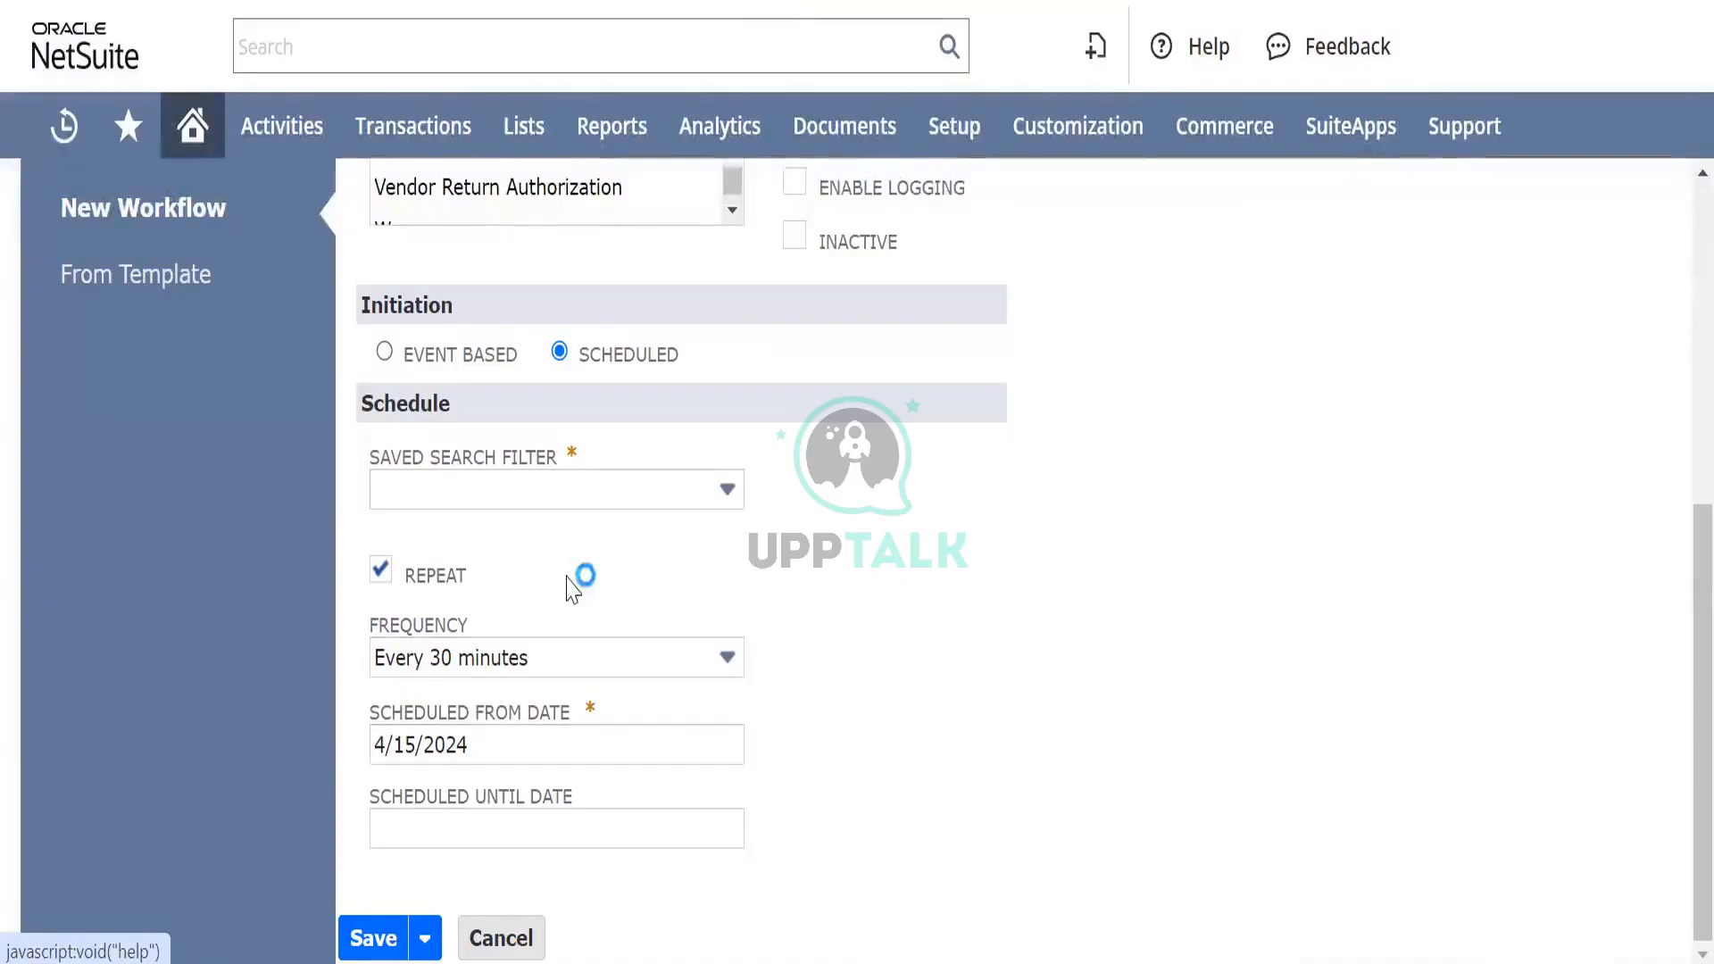
Step: Set the workflow's initiation back to Event Based
scroll(580, 574, "up", 1)
scroll(580, 574, "up", 2)
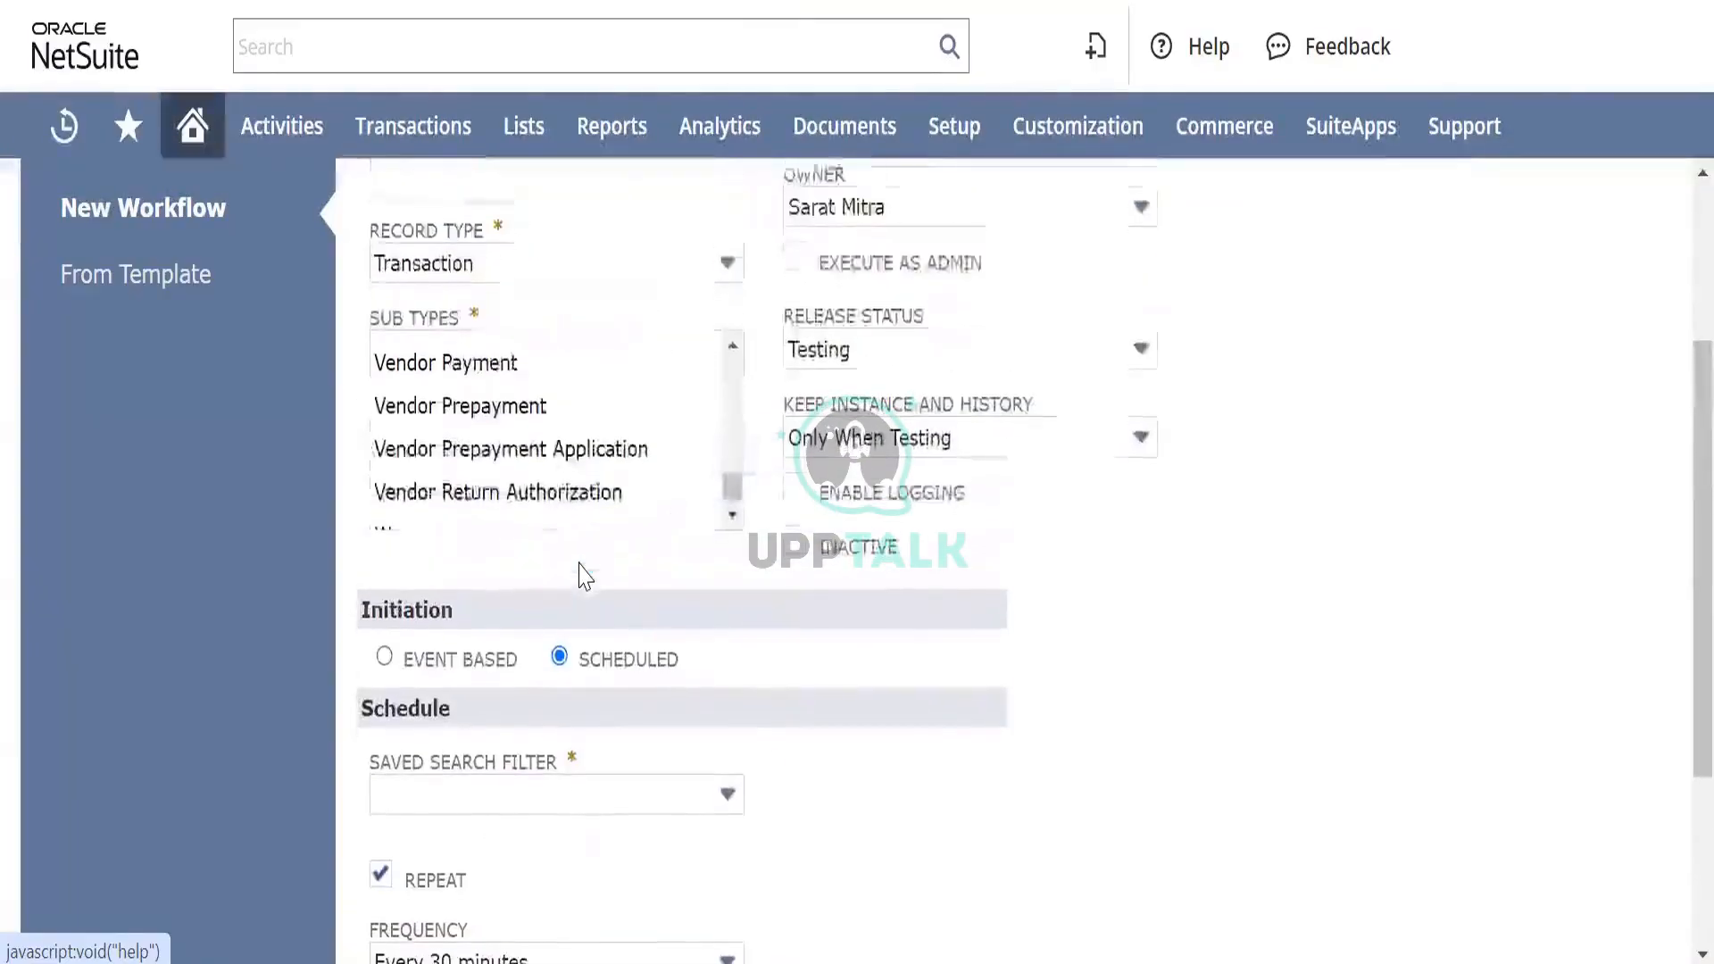
scroll(581, 573, "down", 1)
scroll(580, 574, "up", 1)
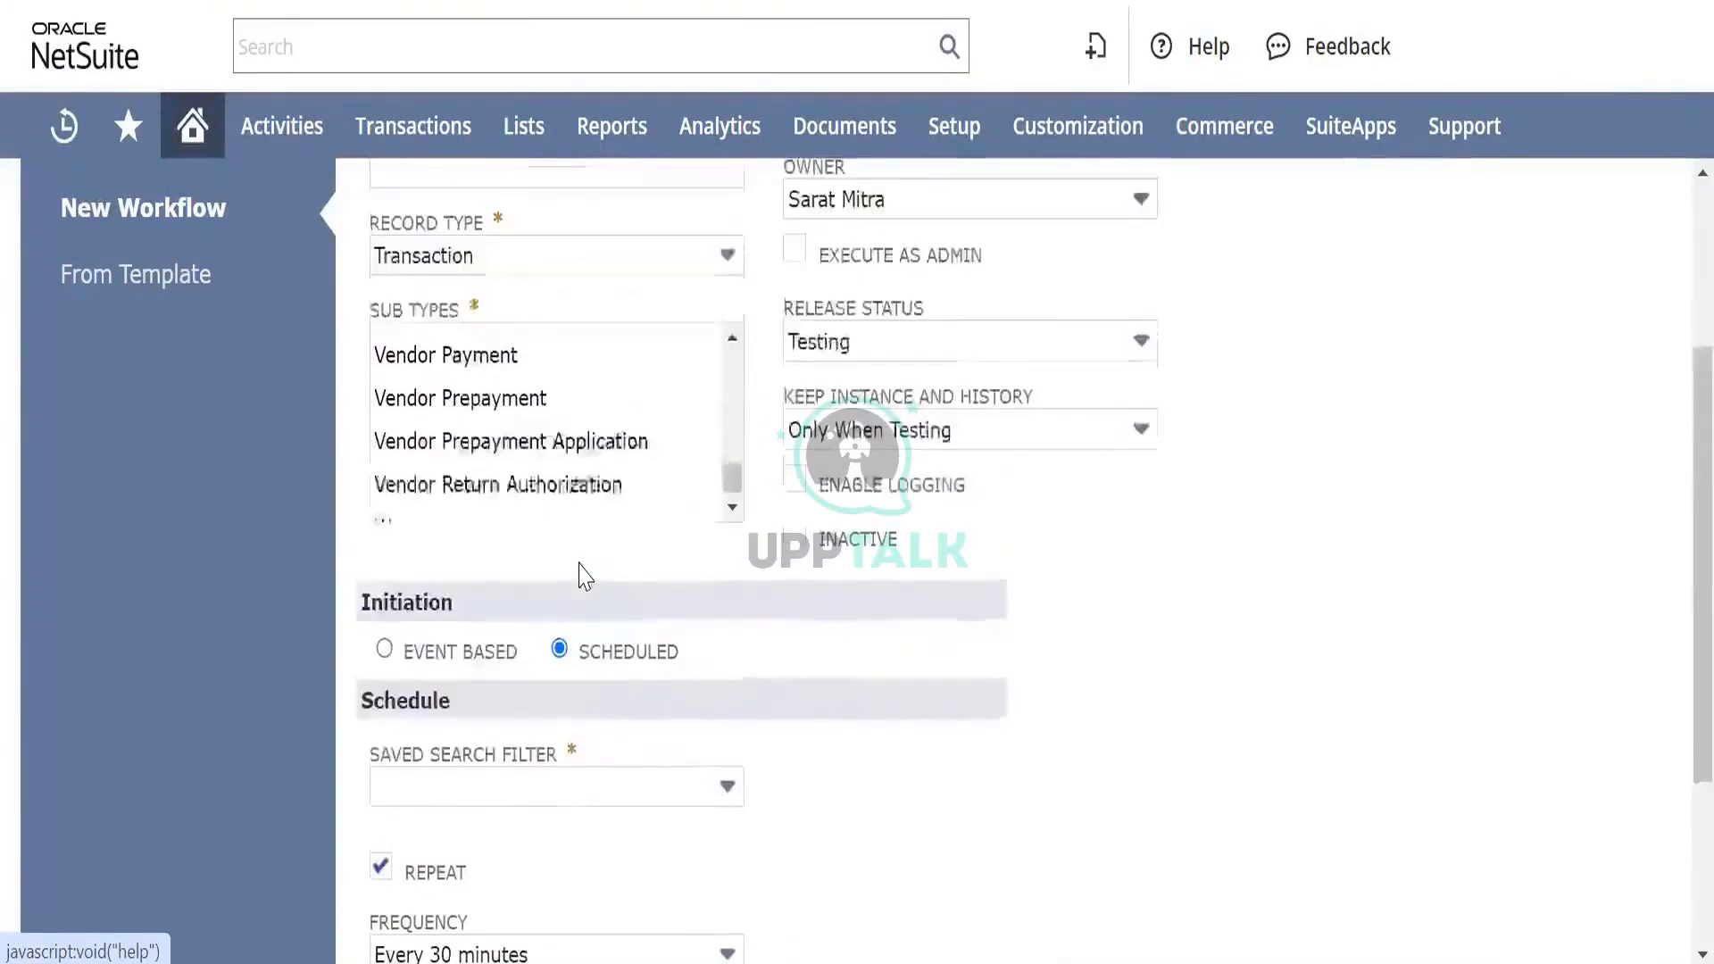
scroll(580, 574, "down", 3)
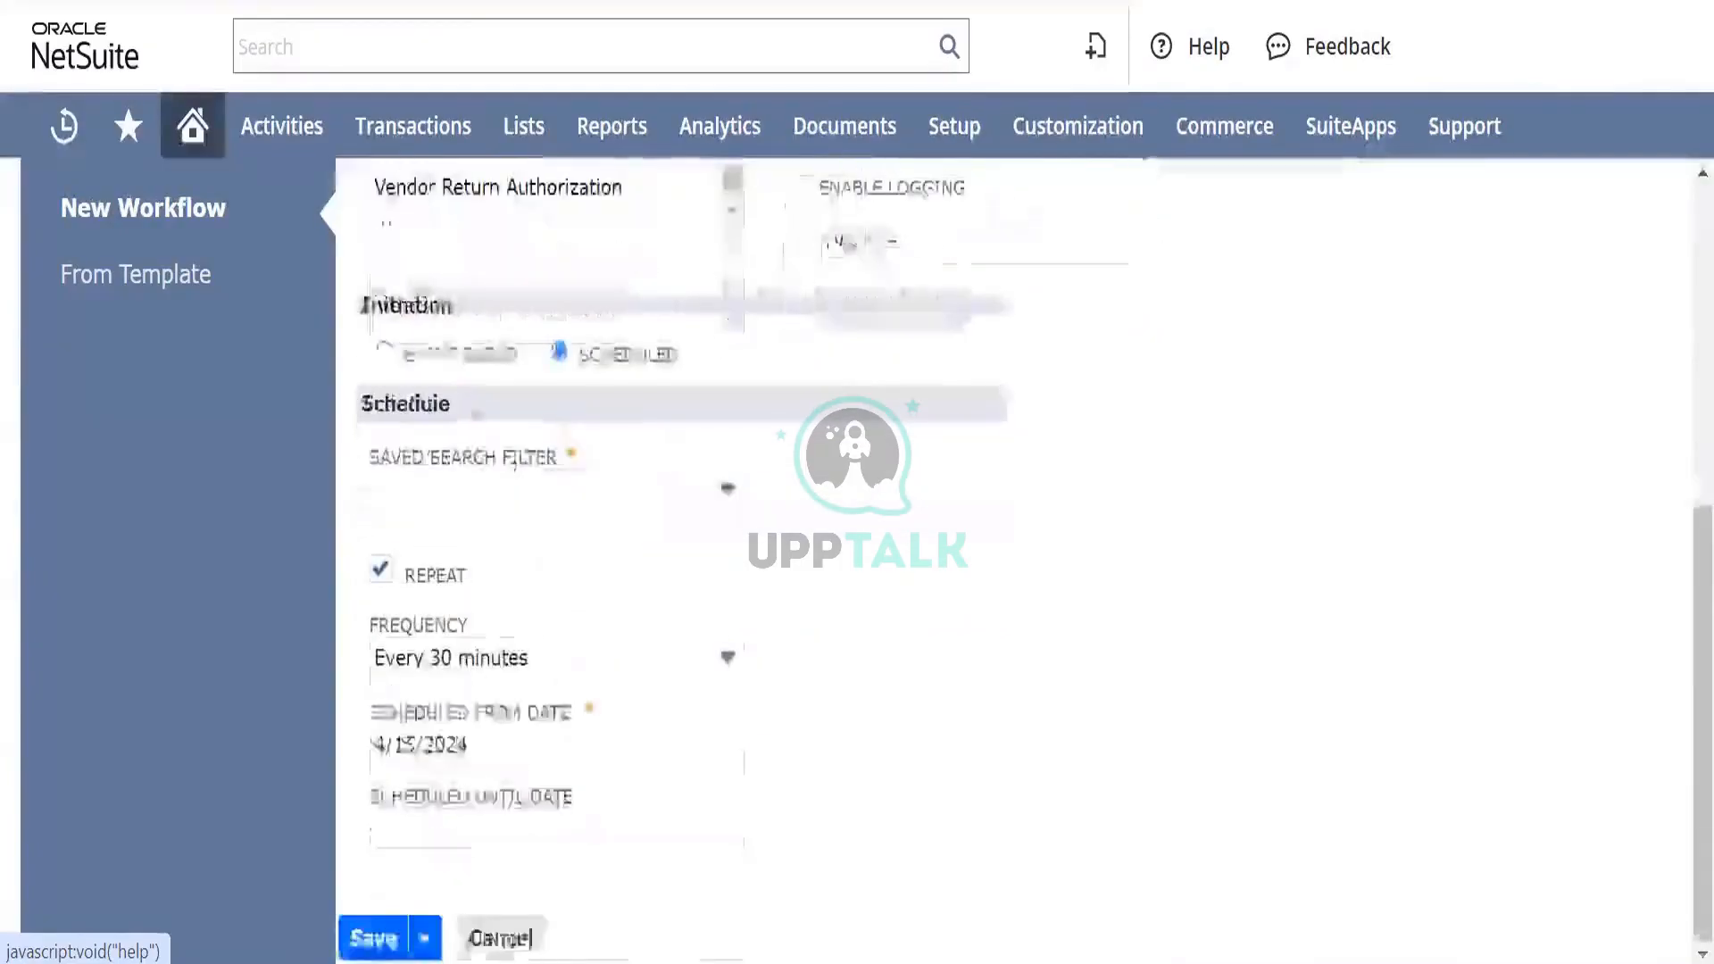
left_click(381, 360)
scroll(514, 612, "down", 3)
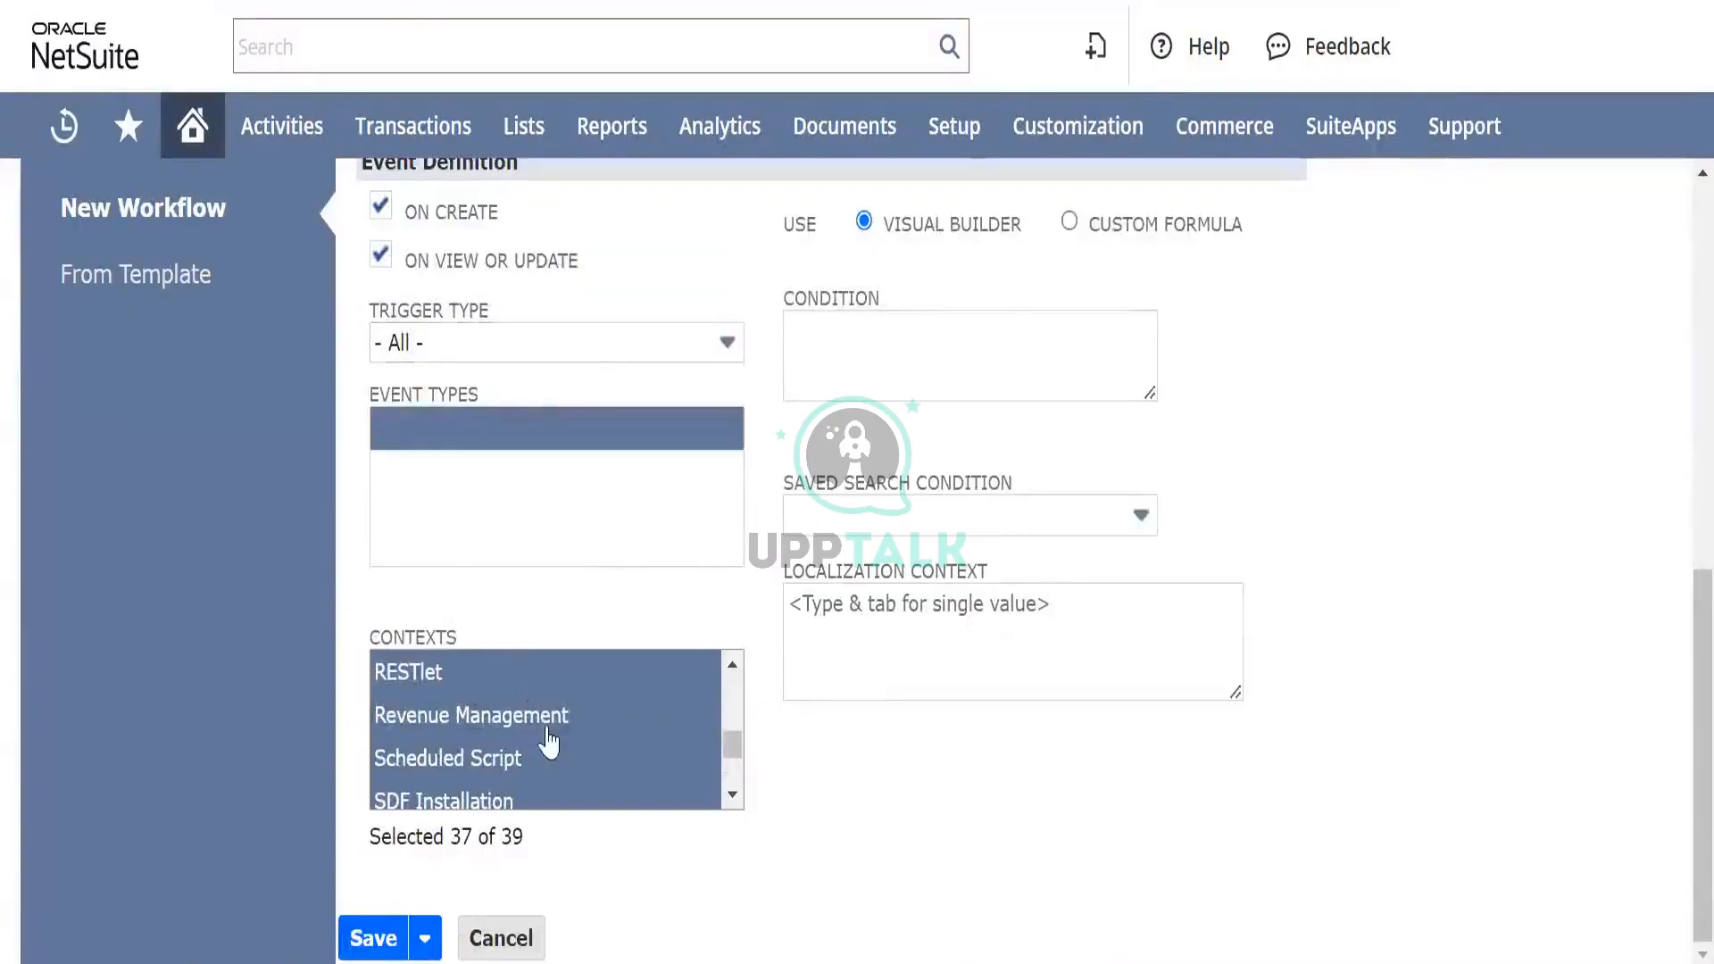
scroll(834, 547, "up", 10)
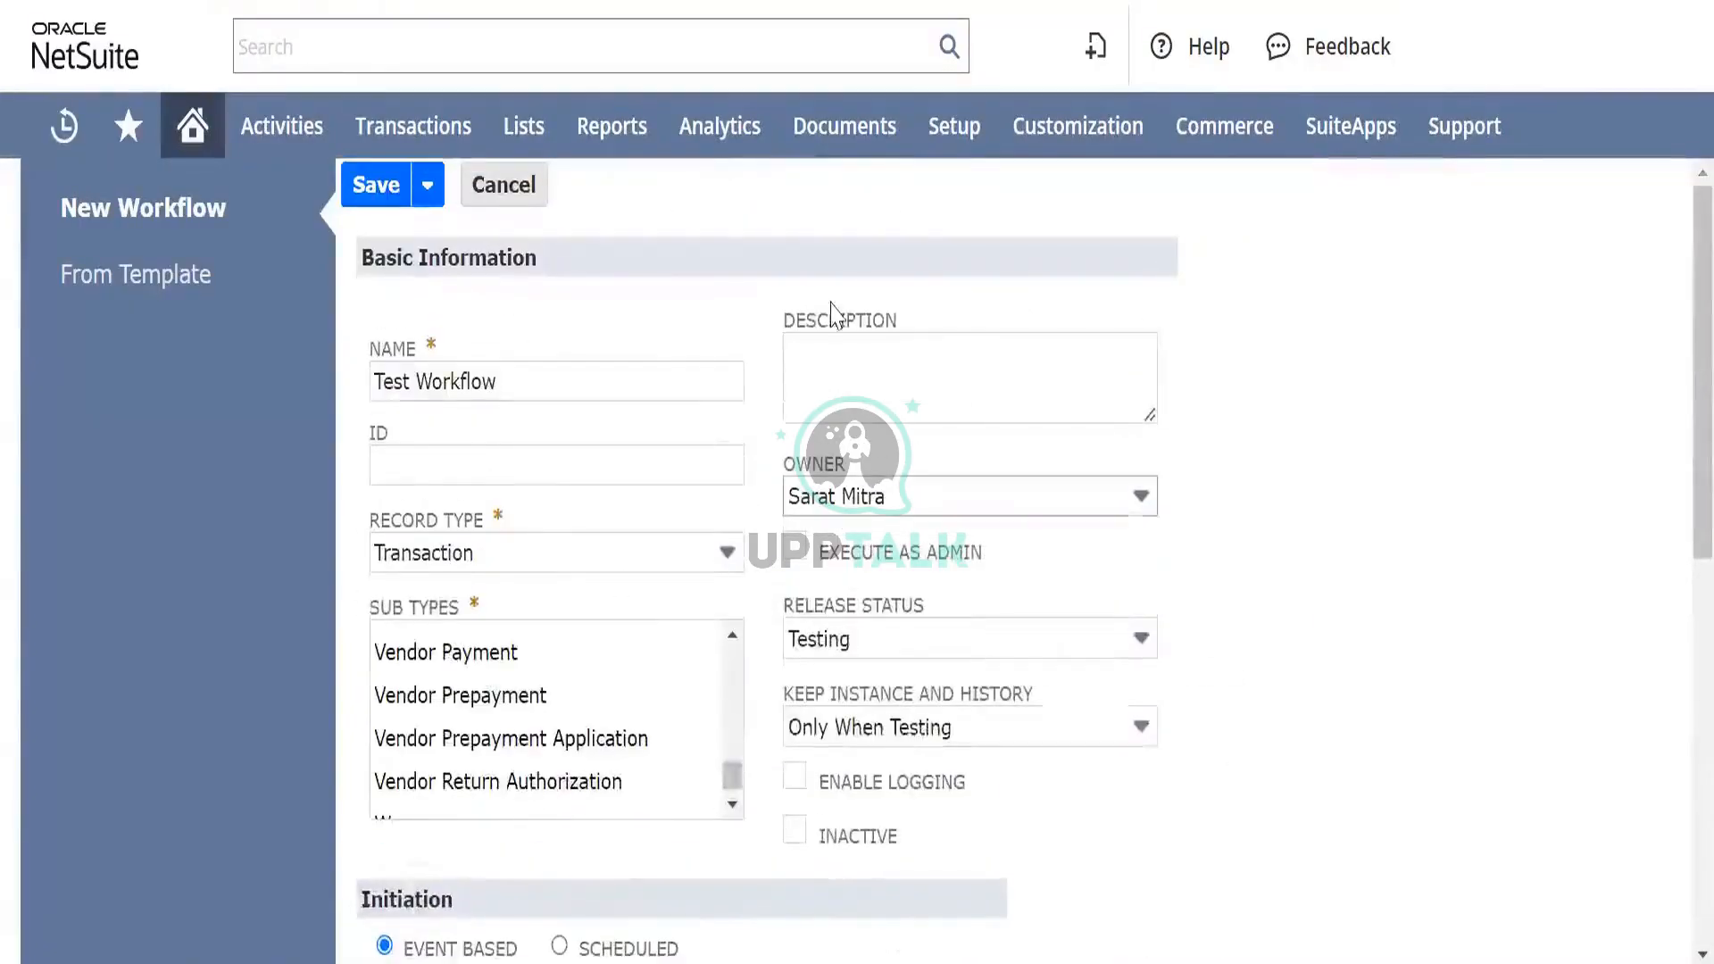
left_click(857, 367)
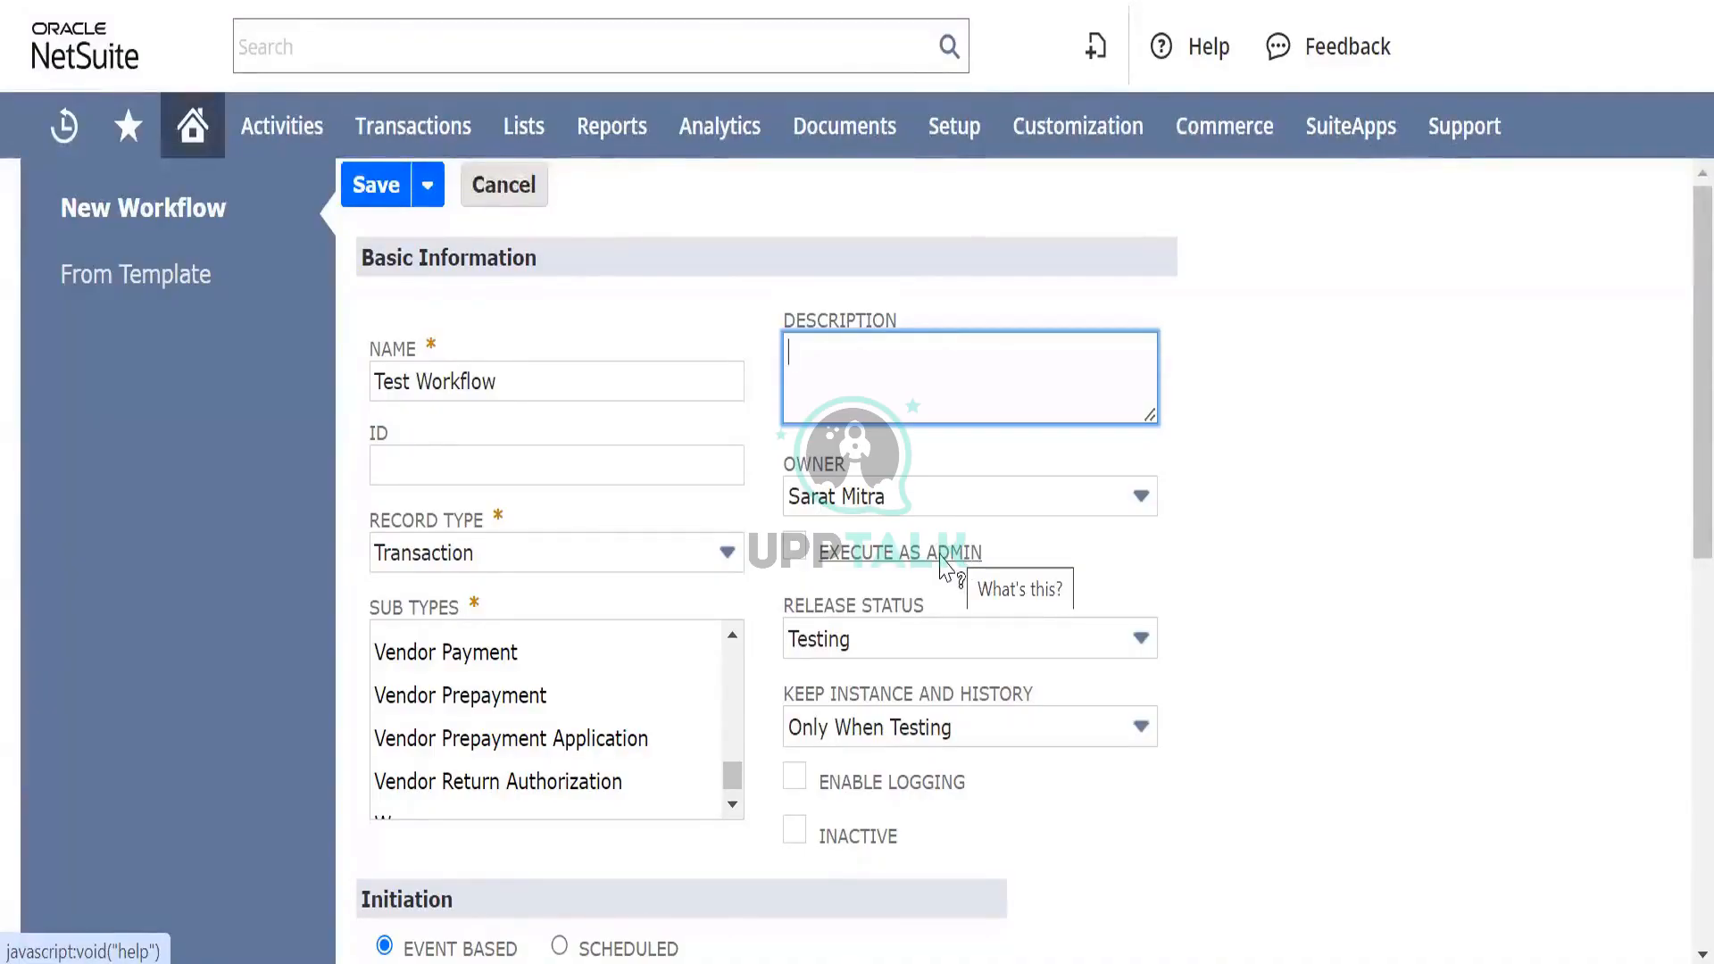
left_click(794, 553)
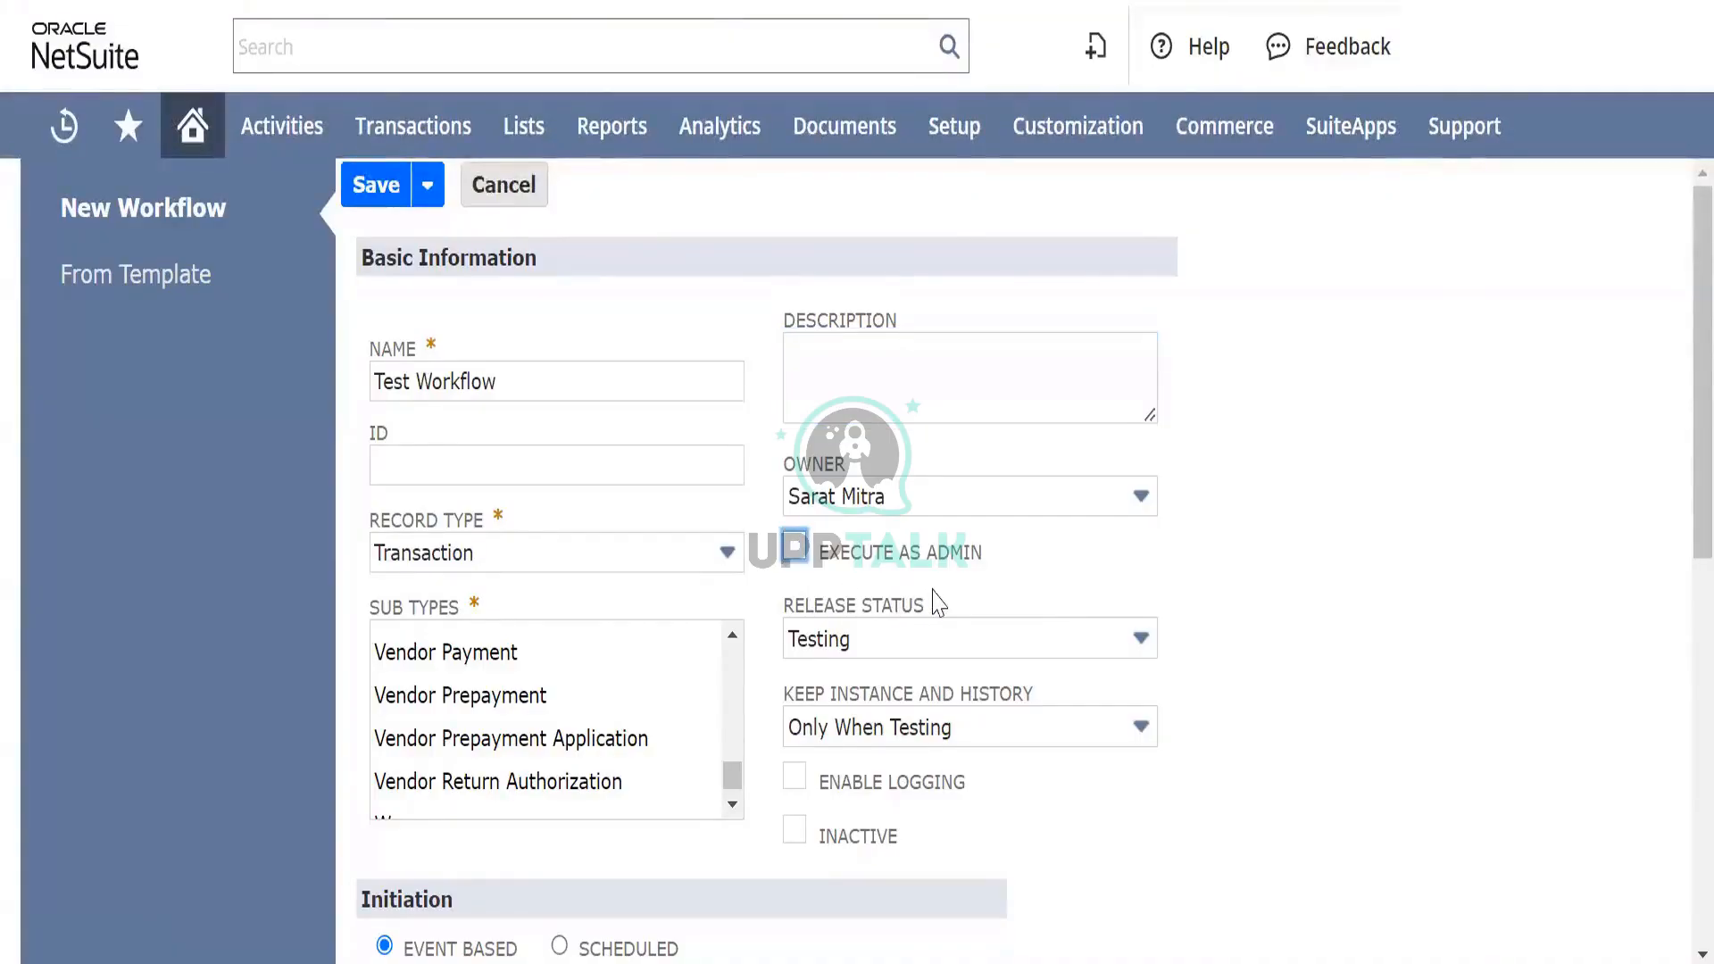
Step: Set the workflow's release status to Released
scroll(932, 600, "down", 1)
scroll(933, 600, "down", 1)
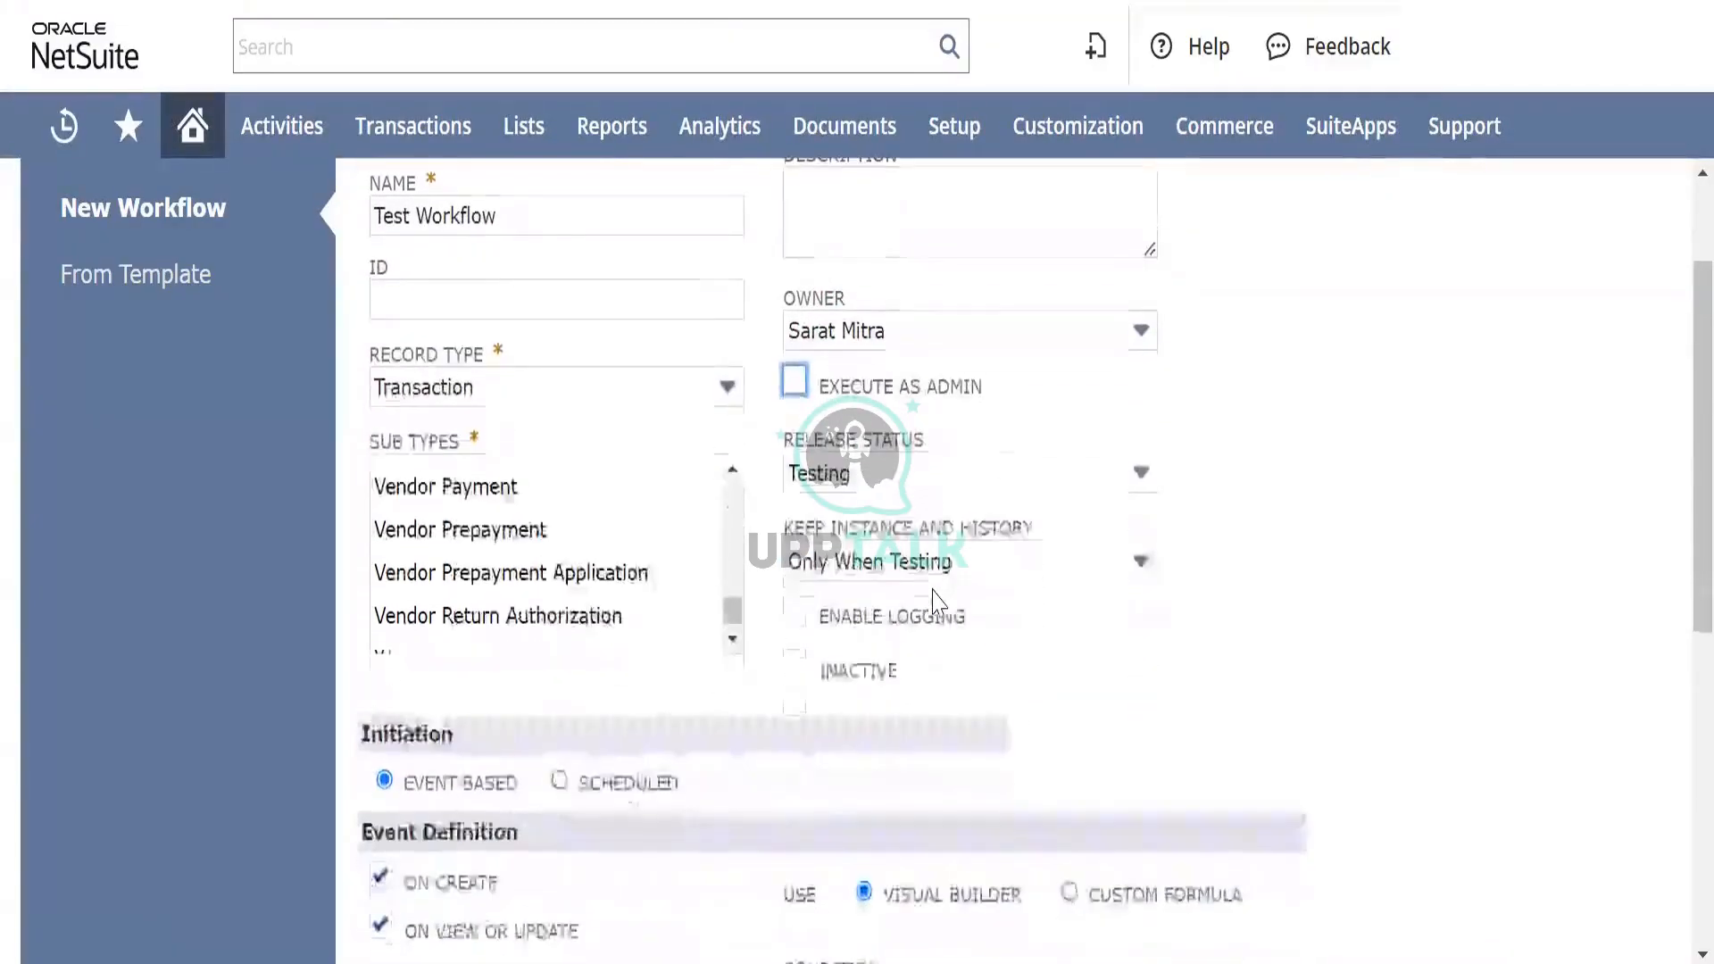
left_click(995, 487)
left_click(995, 487)
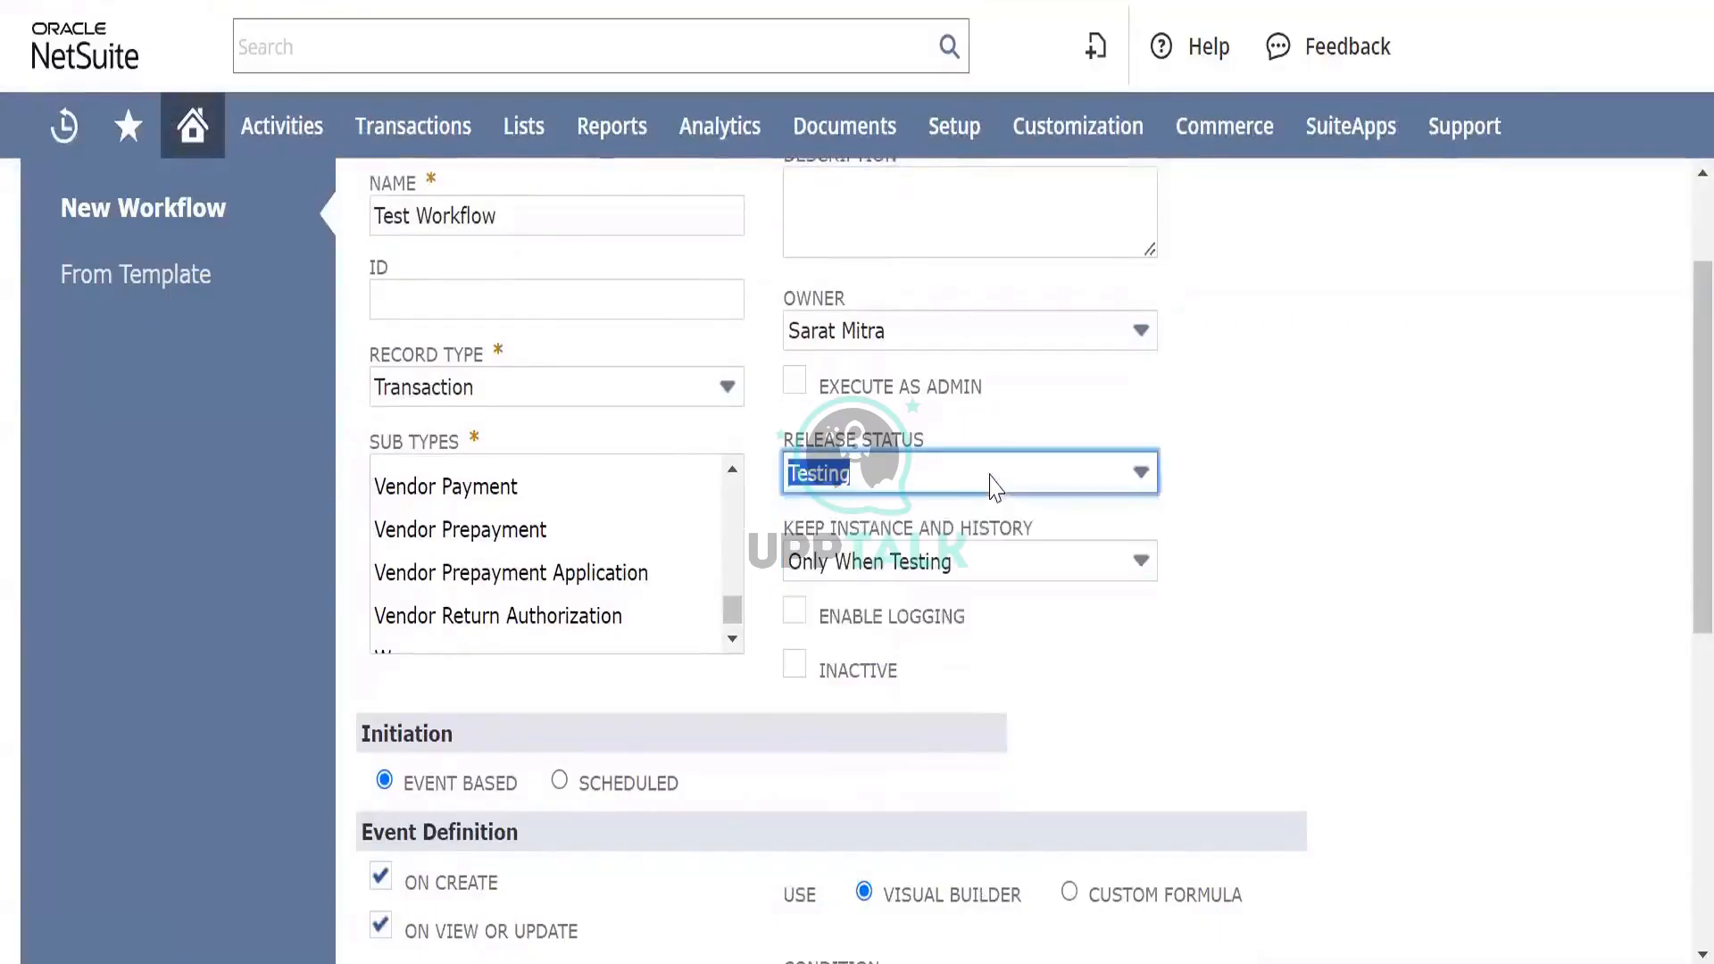
left_click(904, 489)
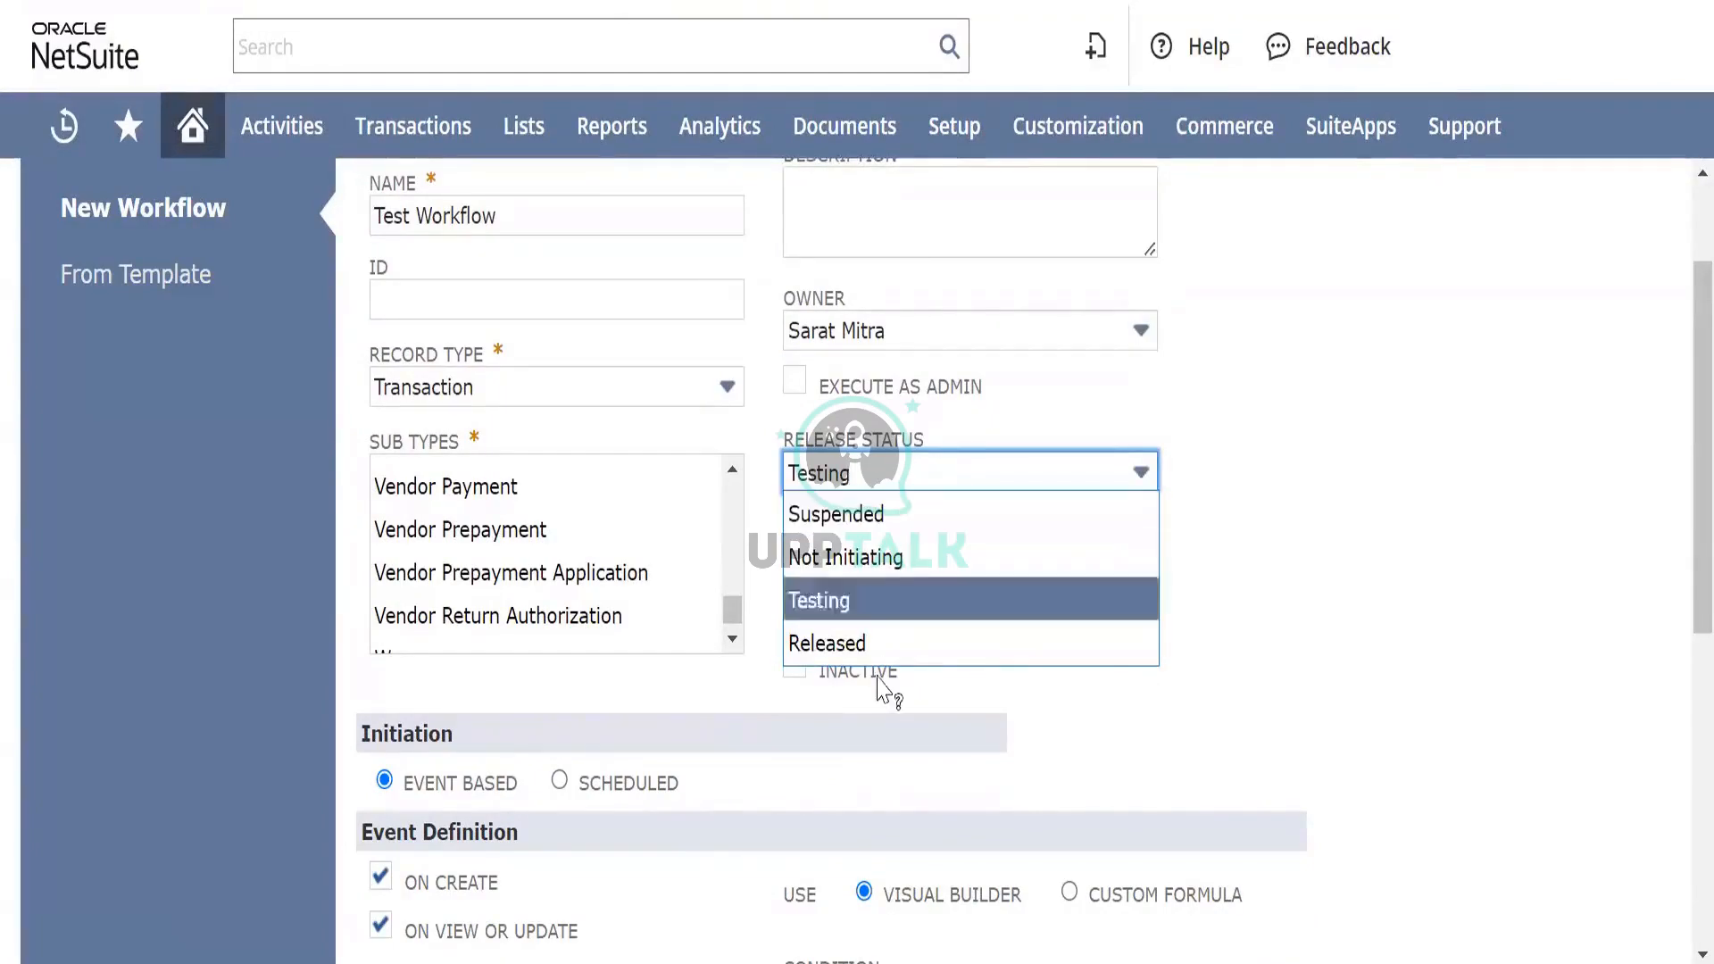
left_click(875, 644)
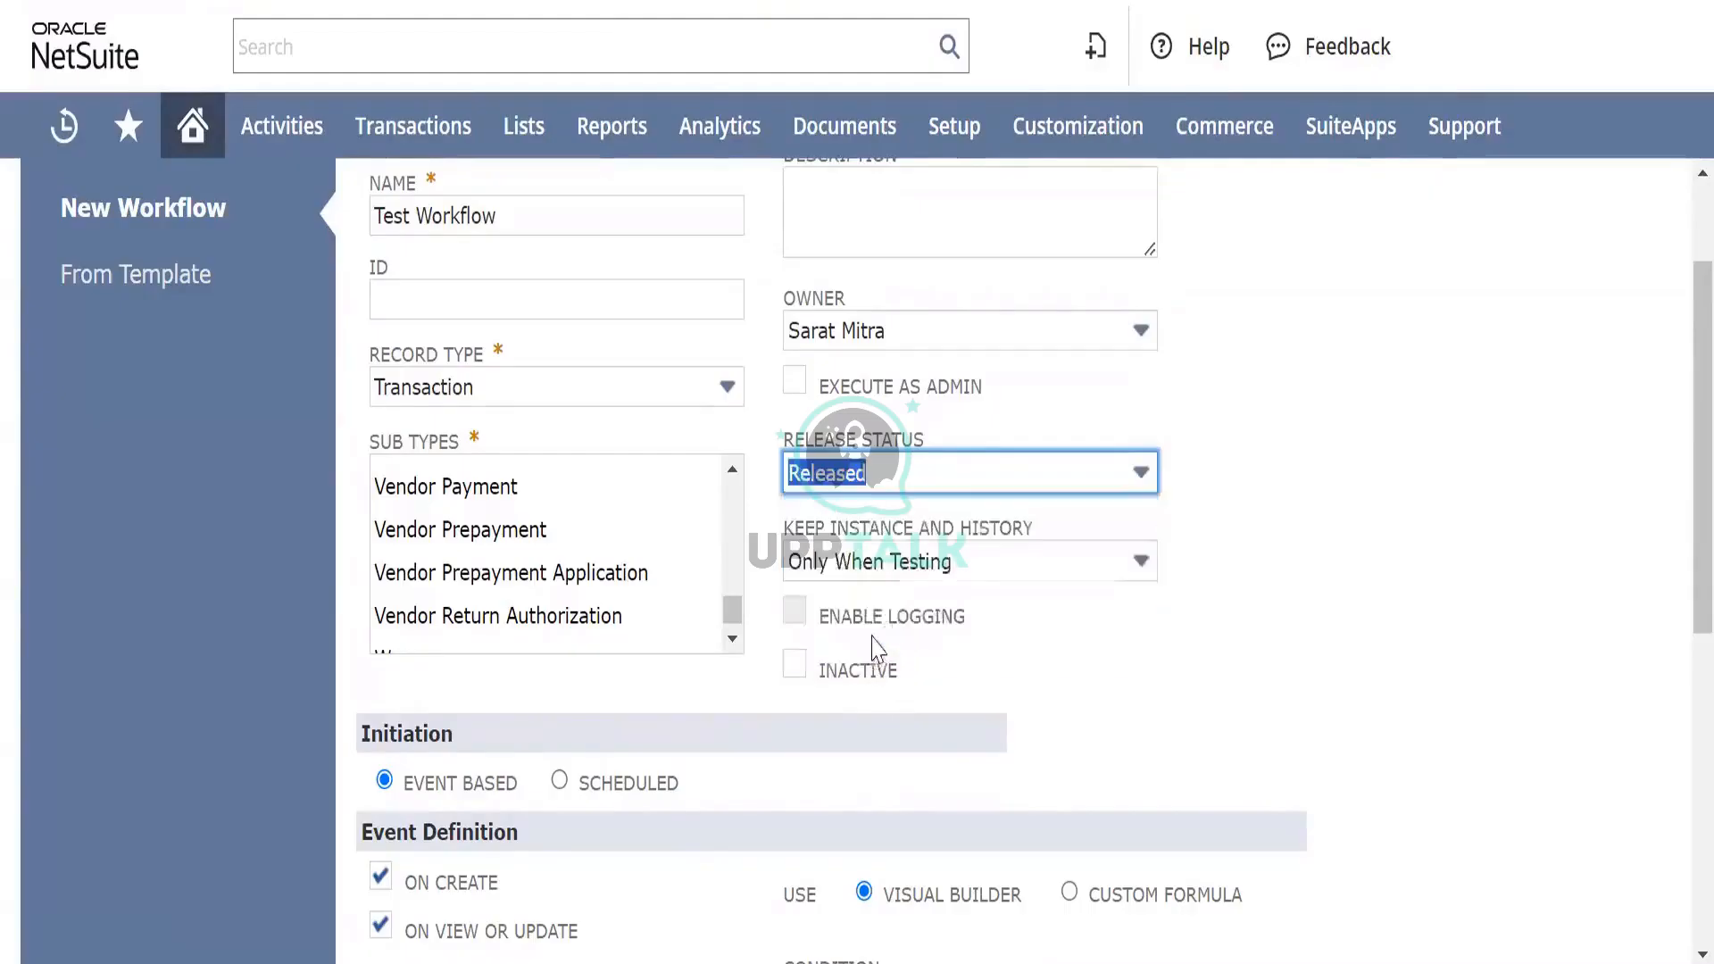
Step: Set the workflow to always keep instance and history, and enable logging
left_click(972, 565)
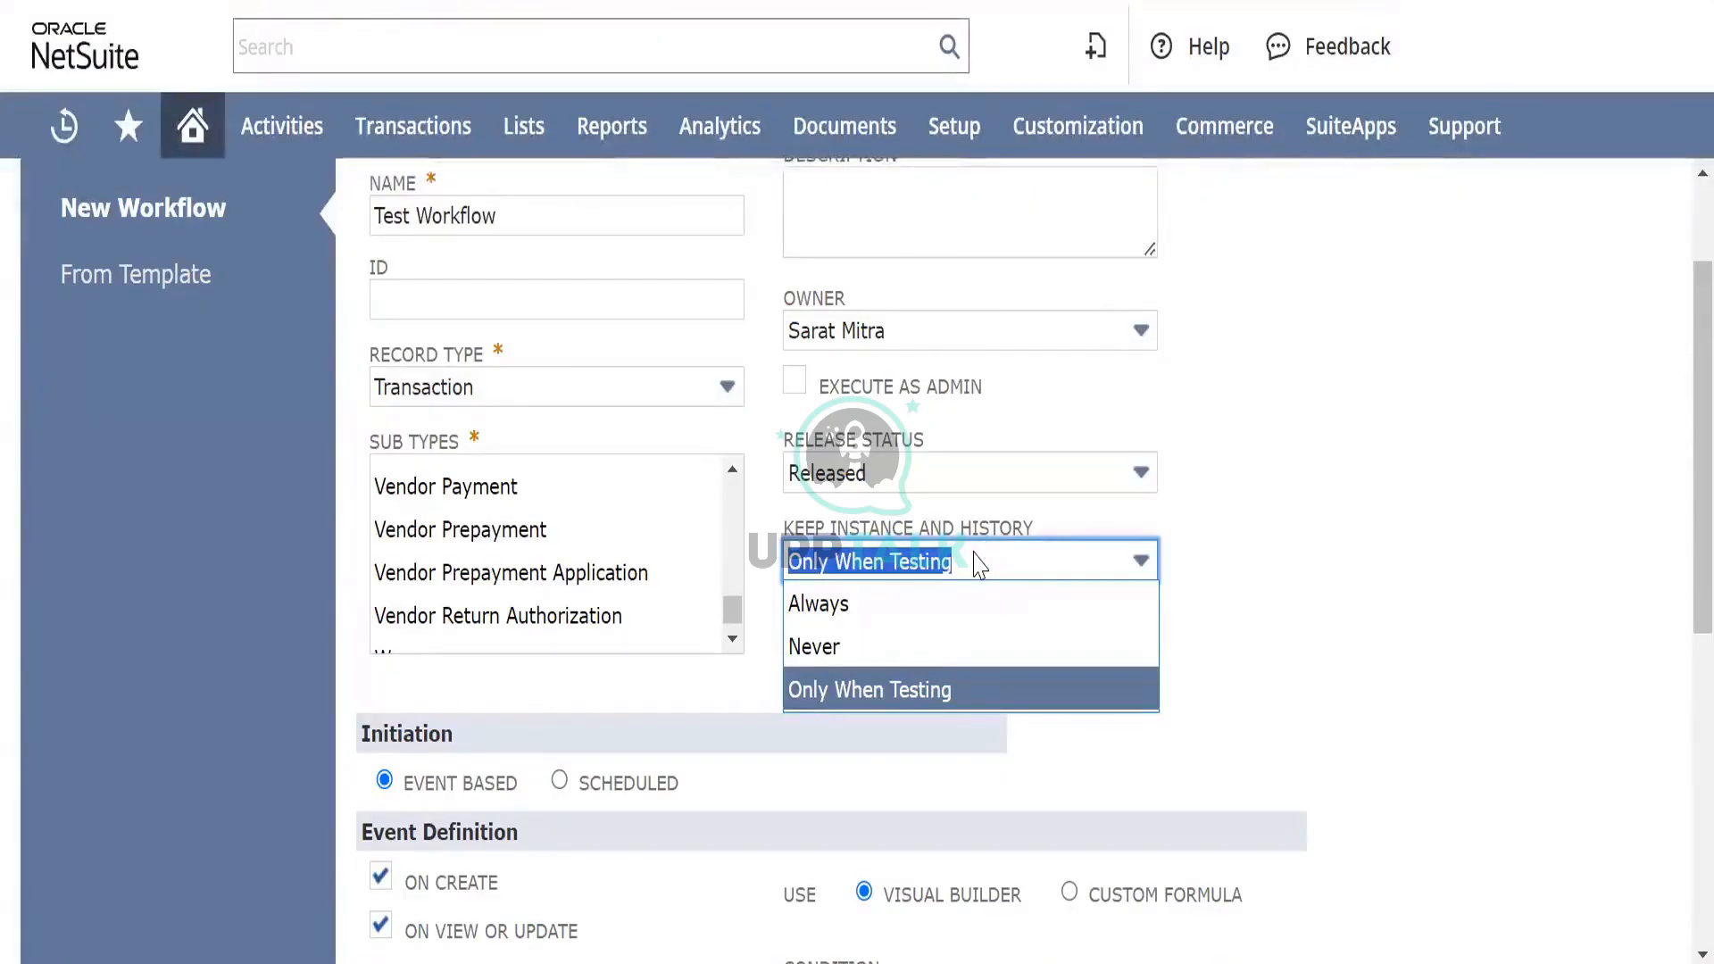
left_click(915, 605)
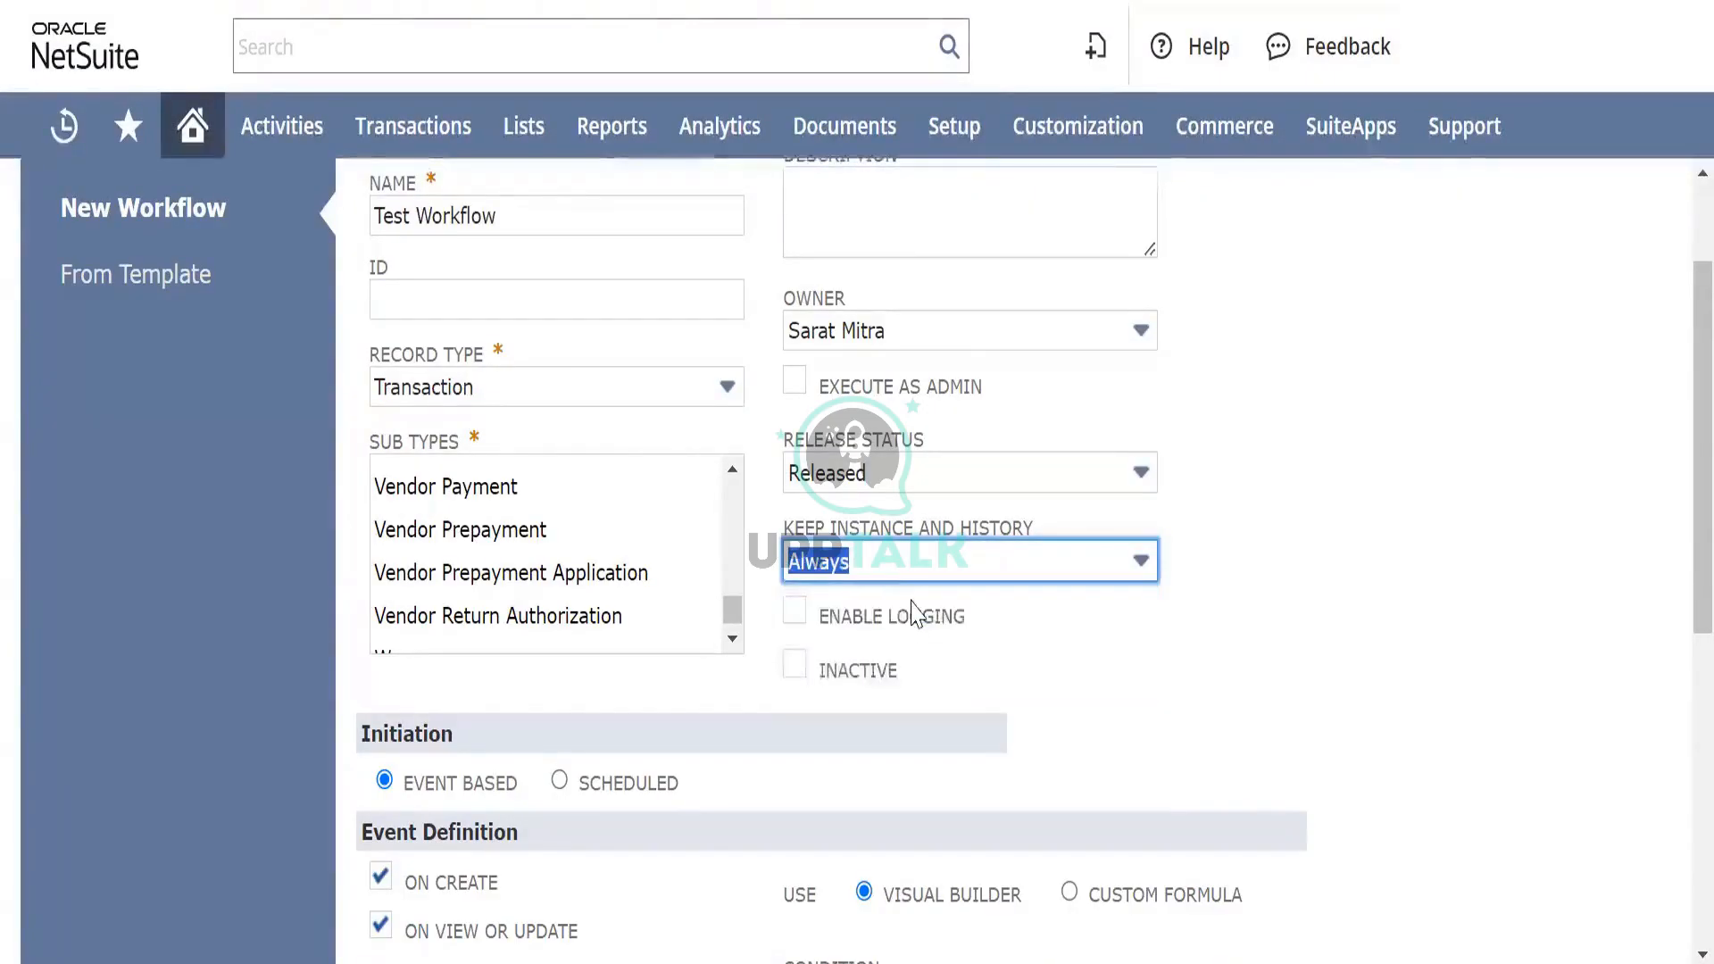
left_click(793, 611)
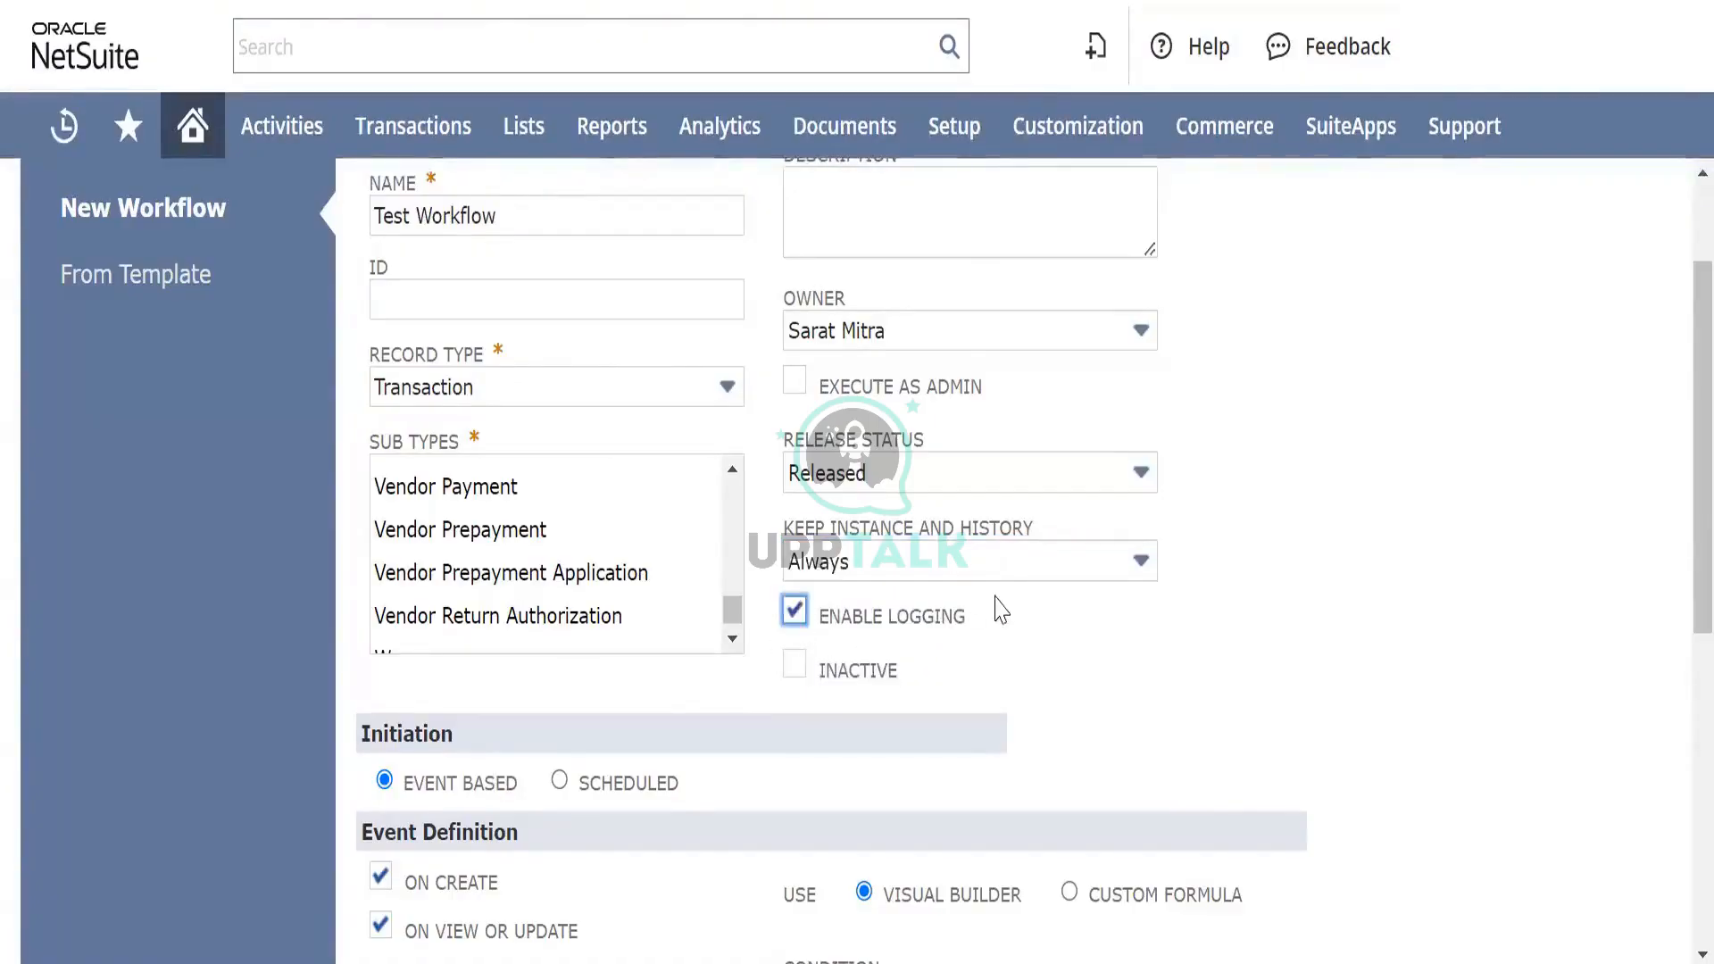
Step: Leave the event definition's condition blank and save the new workflow
scroll(1001, 607, "down", 5)
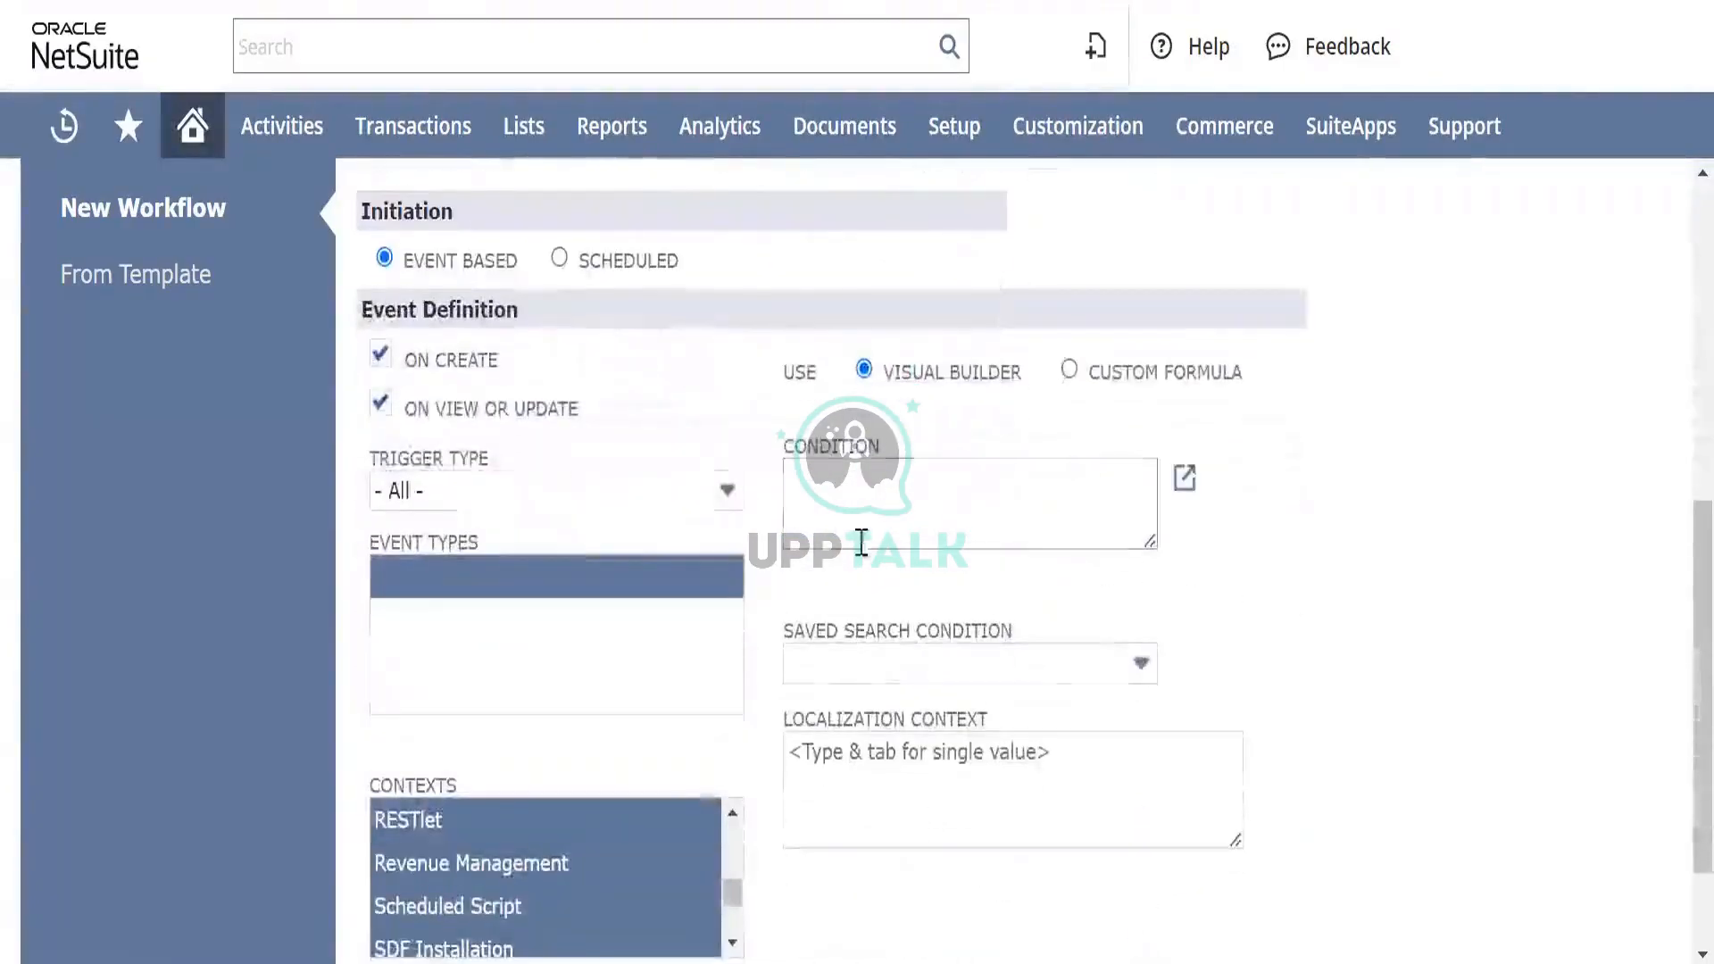
left_click(897, 490)
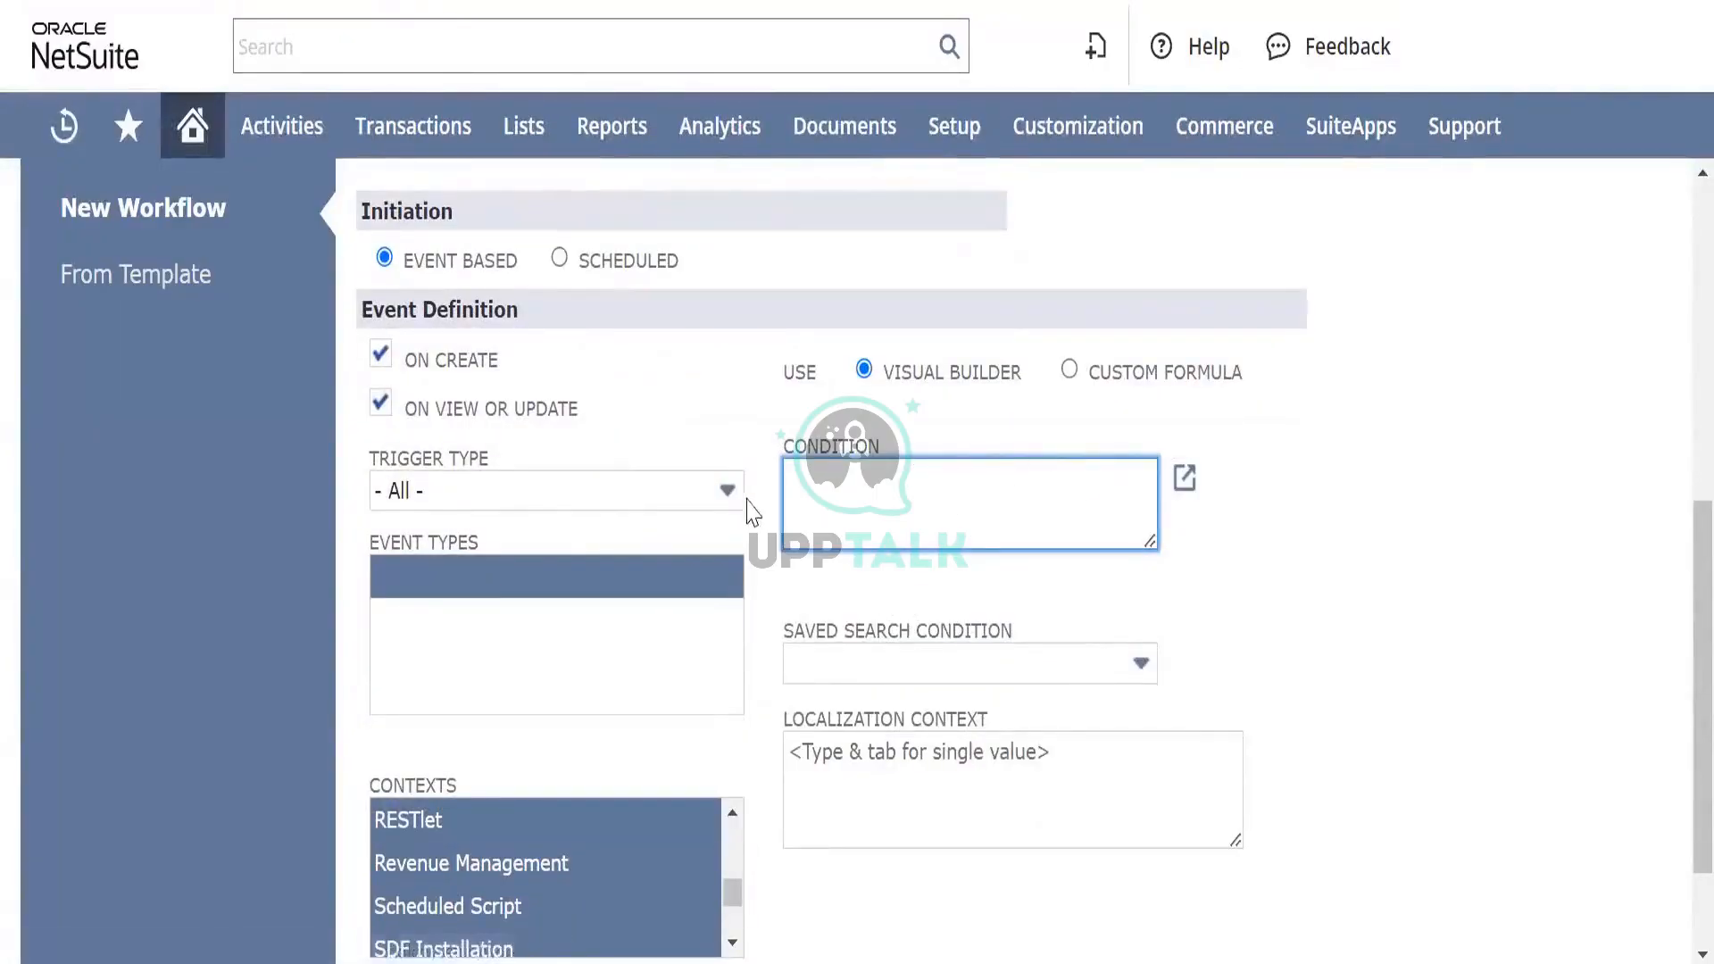
scroll(877, 491, "up", 3)
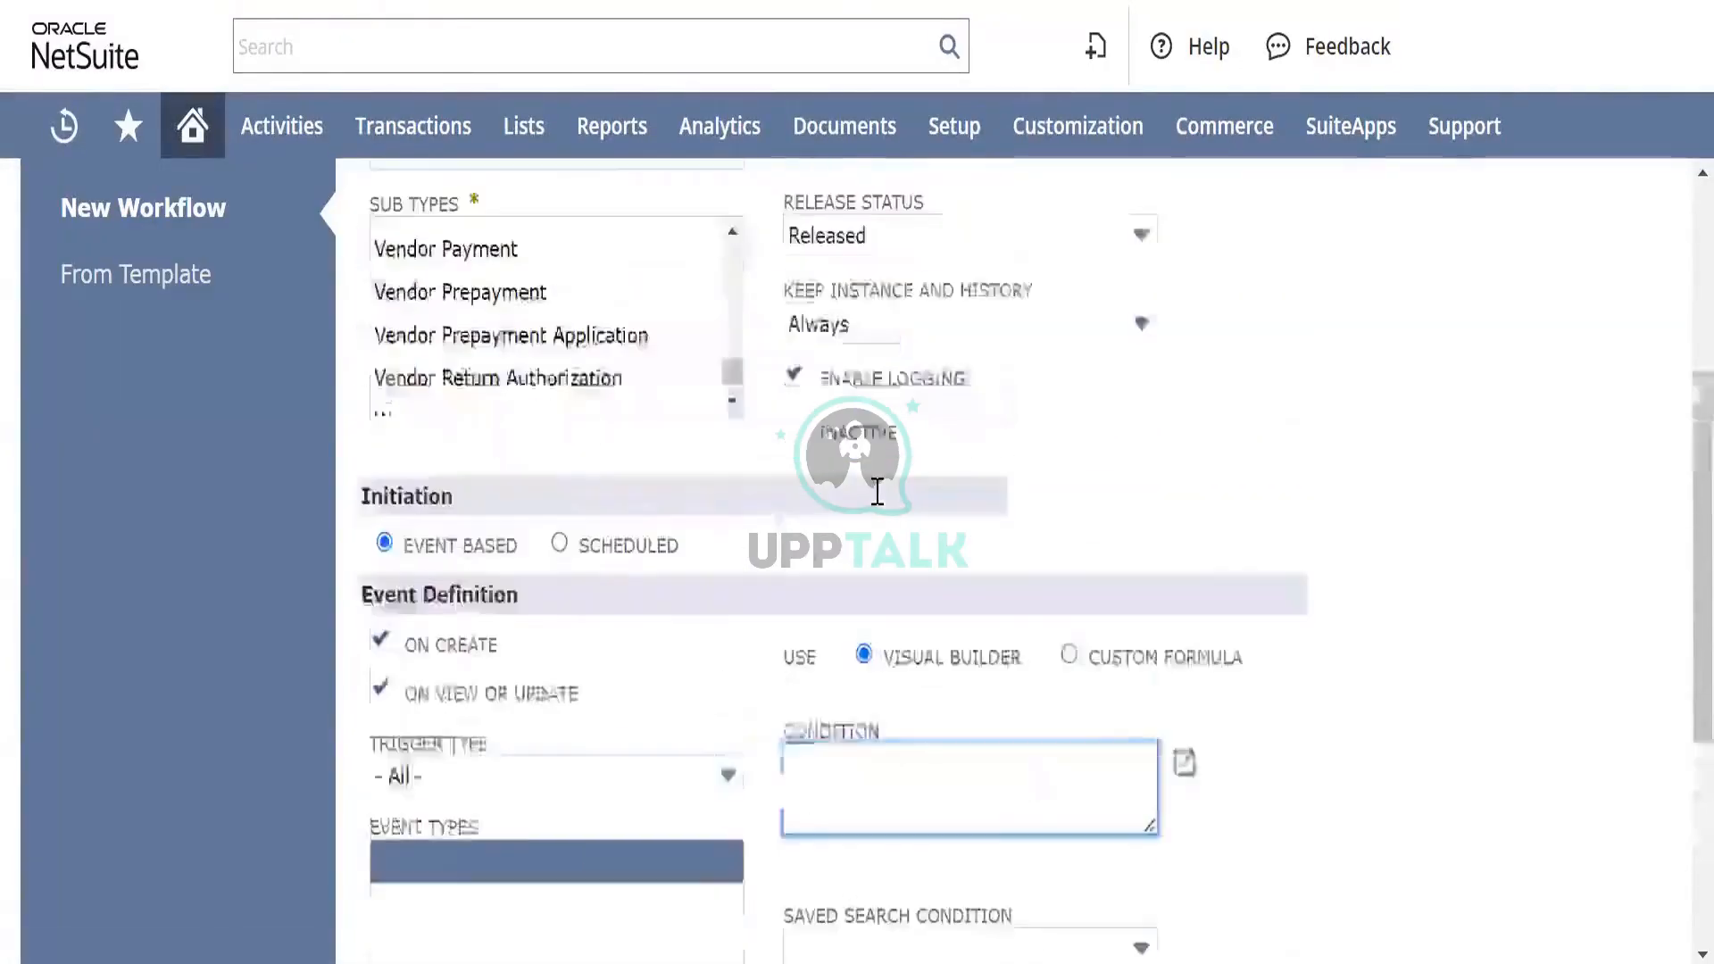
scroll(876, 486, "down", 2)
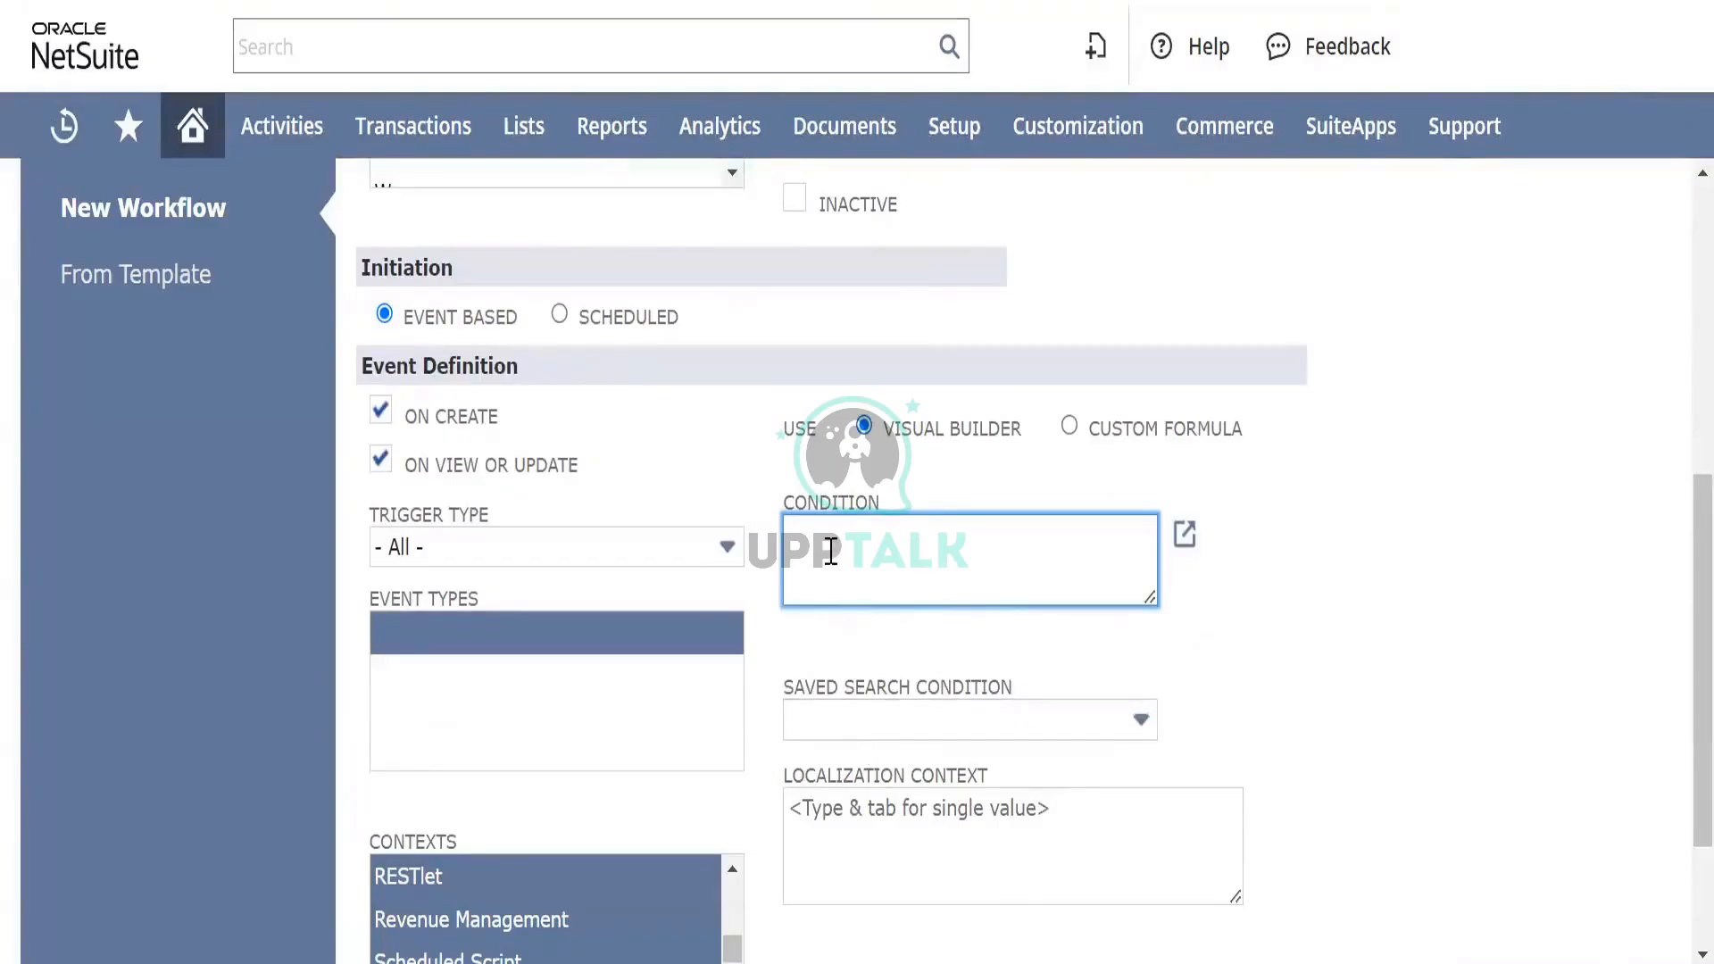
scroll(981, 584, "down", 2)
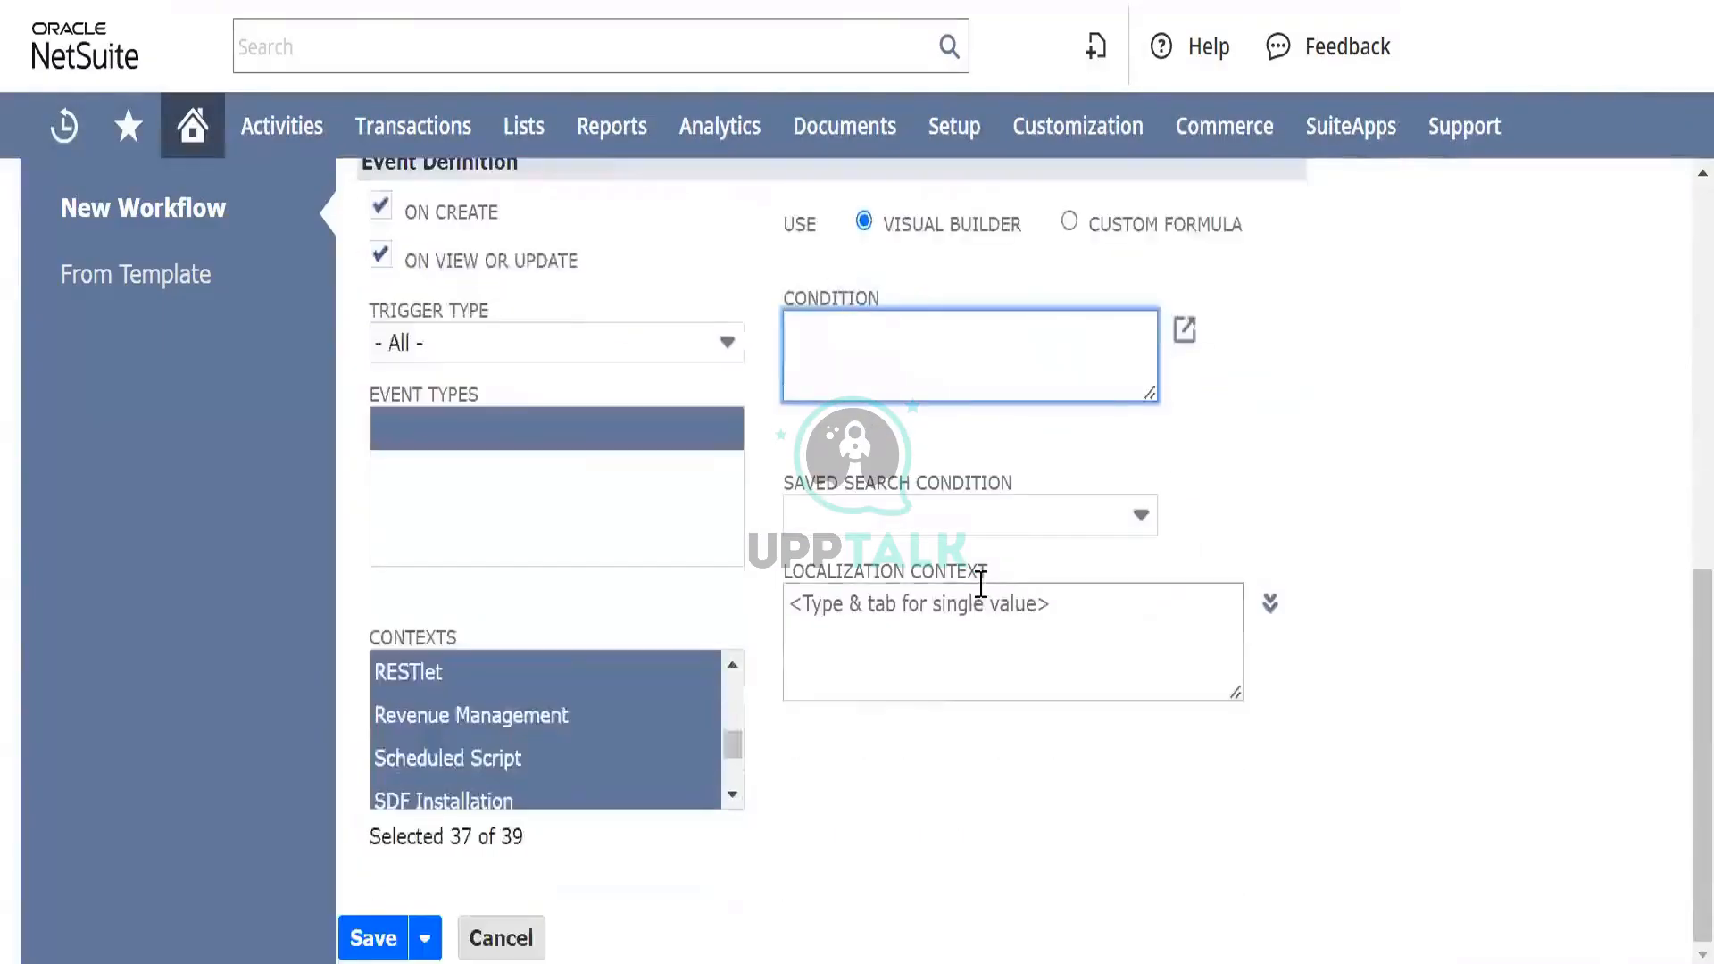
left_click(374, 939)
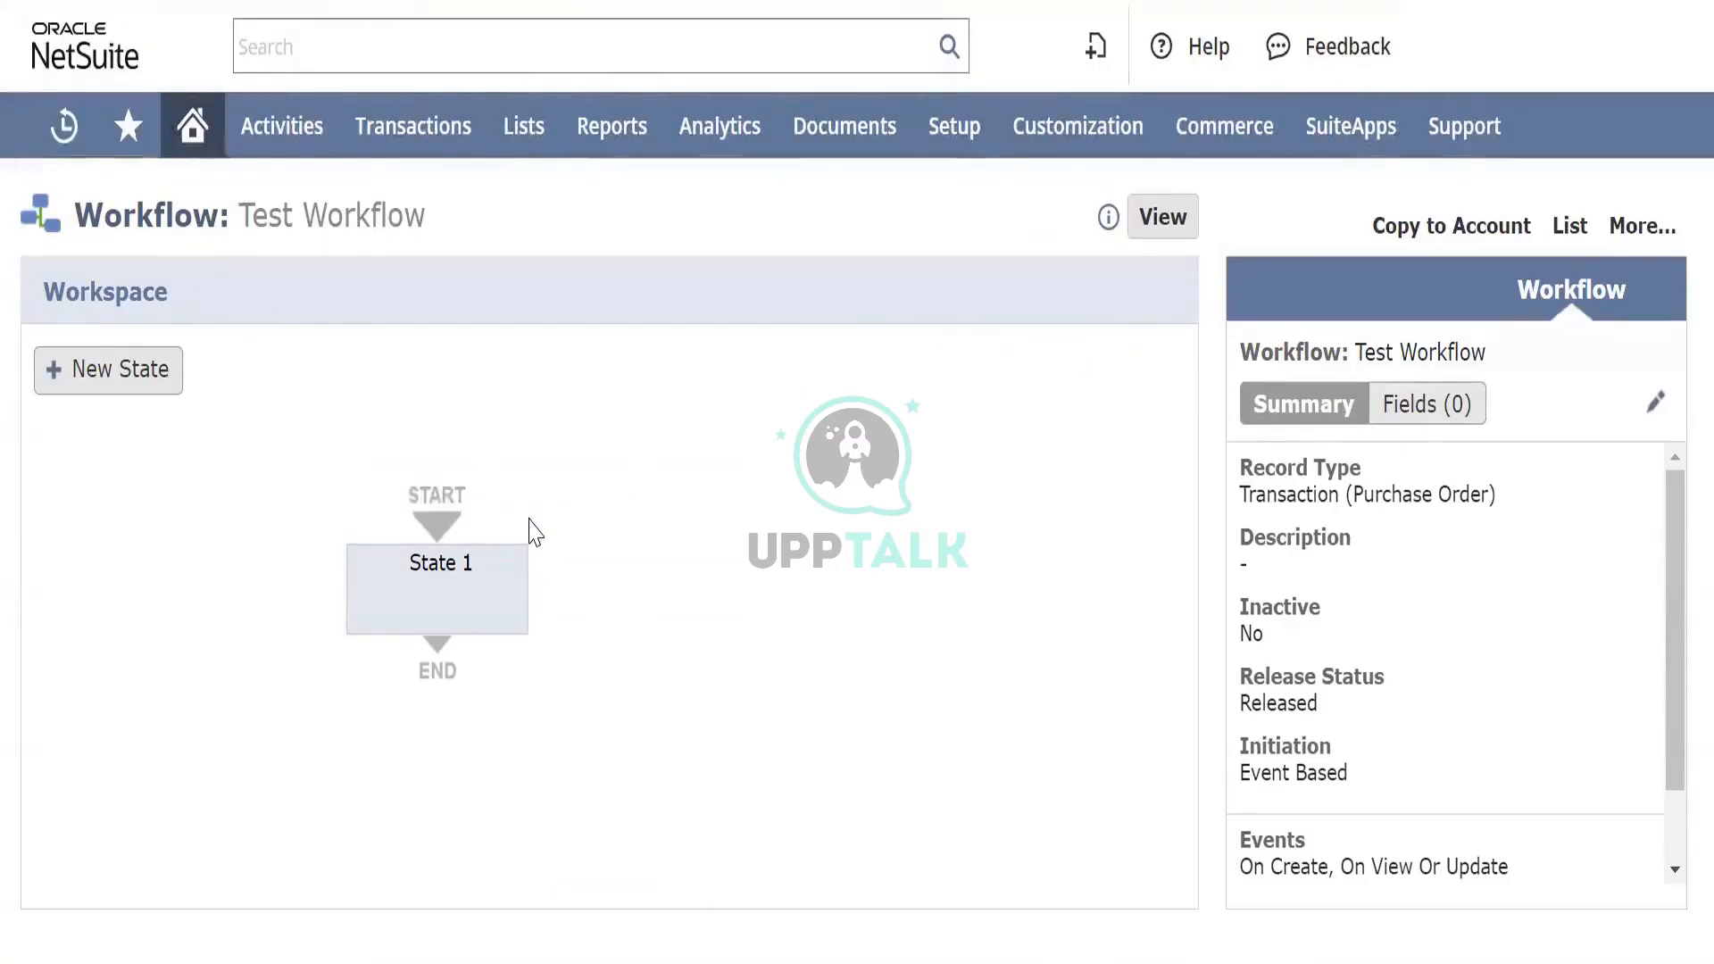
Step: Open a new purchase order entry form in a separate browser tab
mouse_move(404, 129)
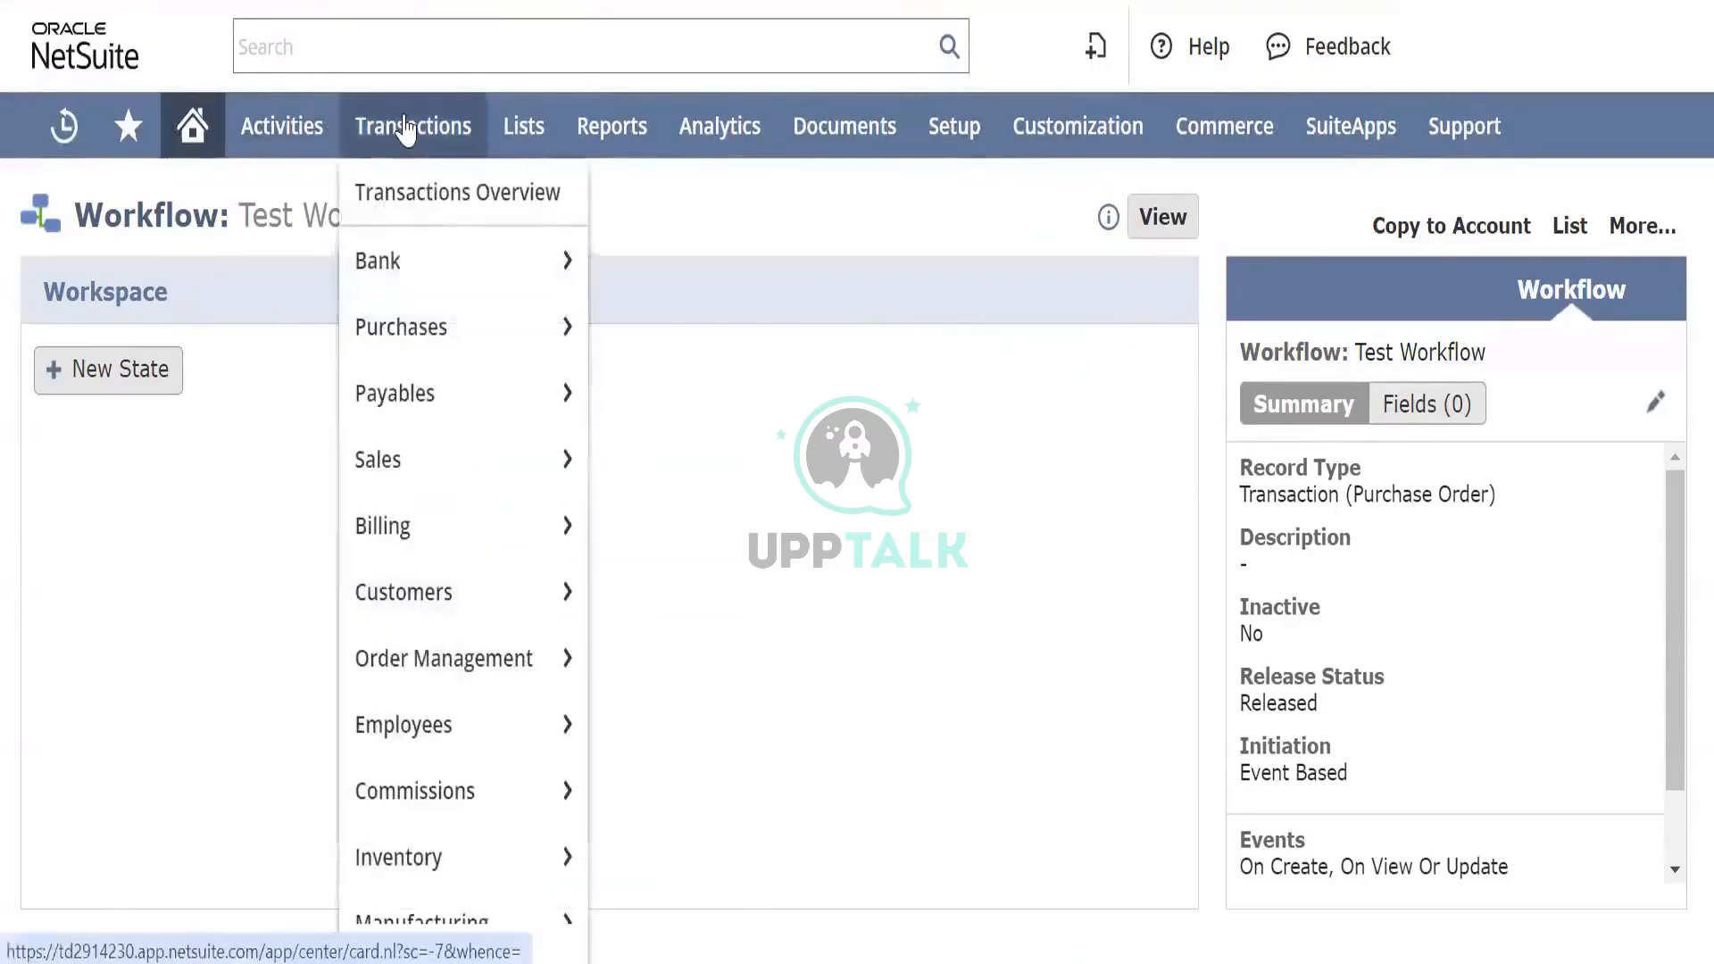
mouse_move(458, 332)
mouse_move(689, 314)
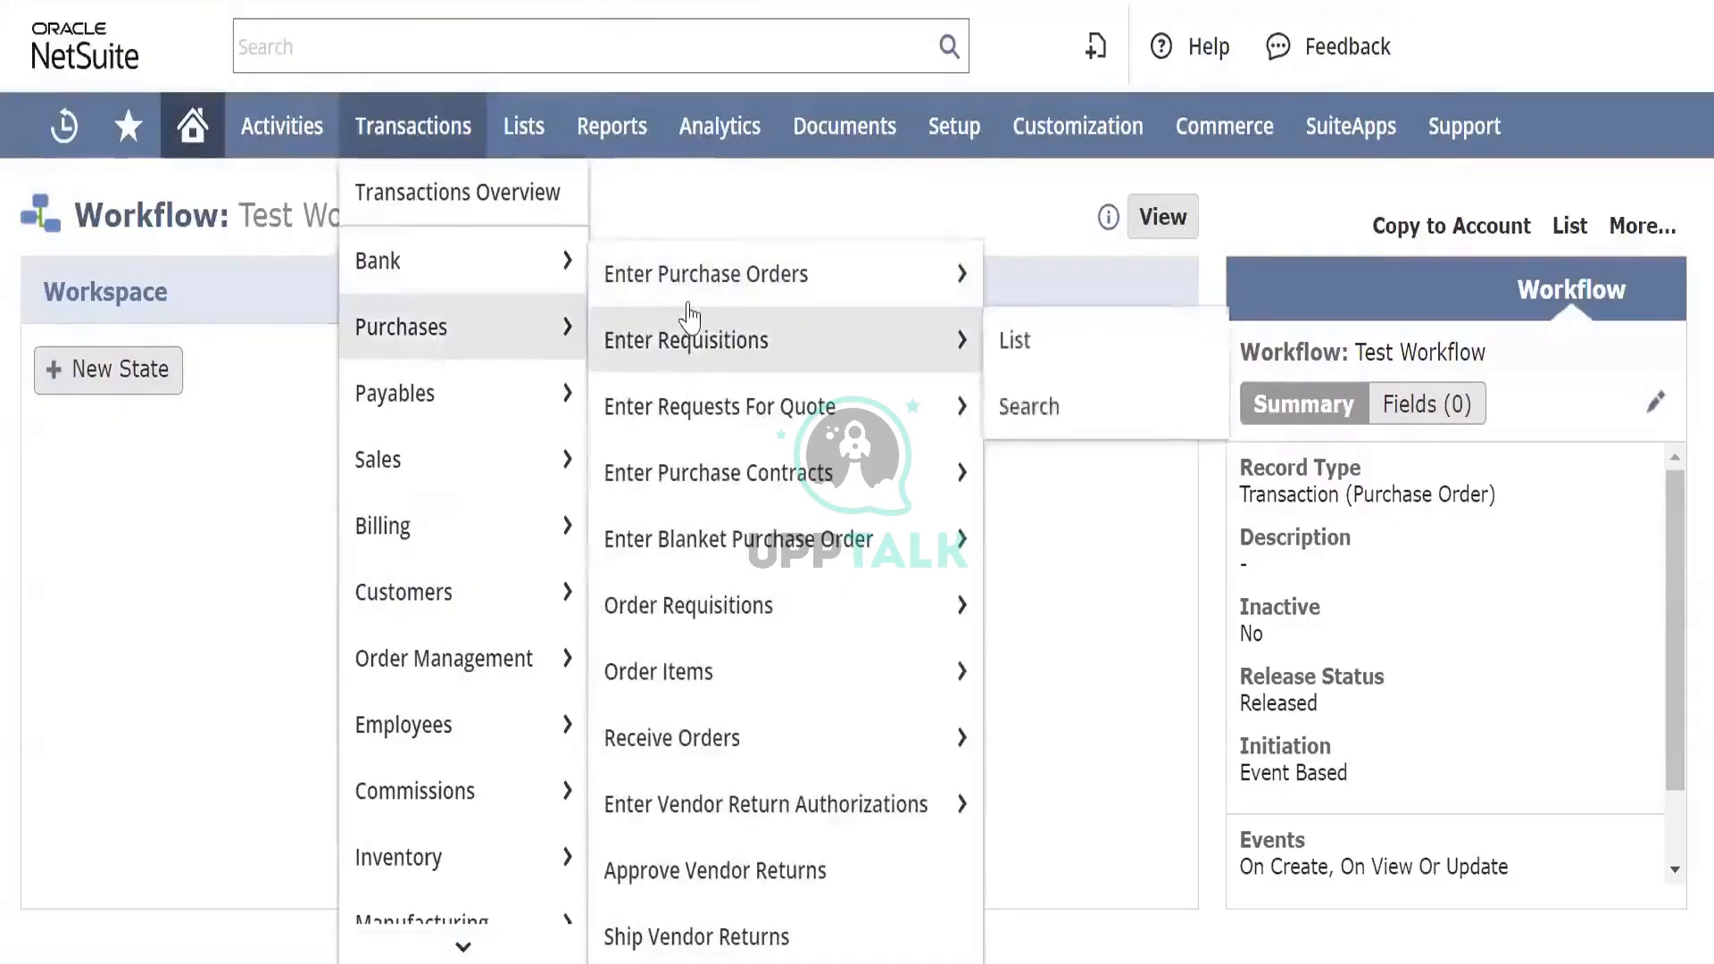
right_click(711, 298)
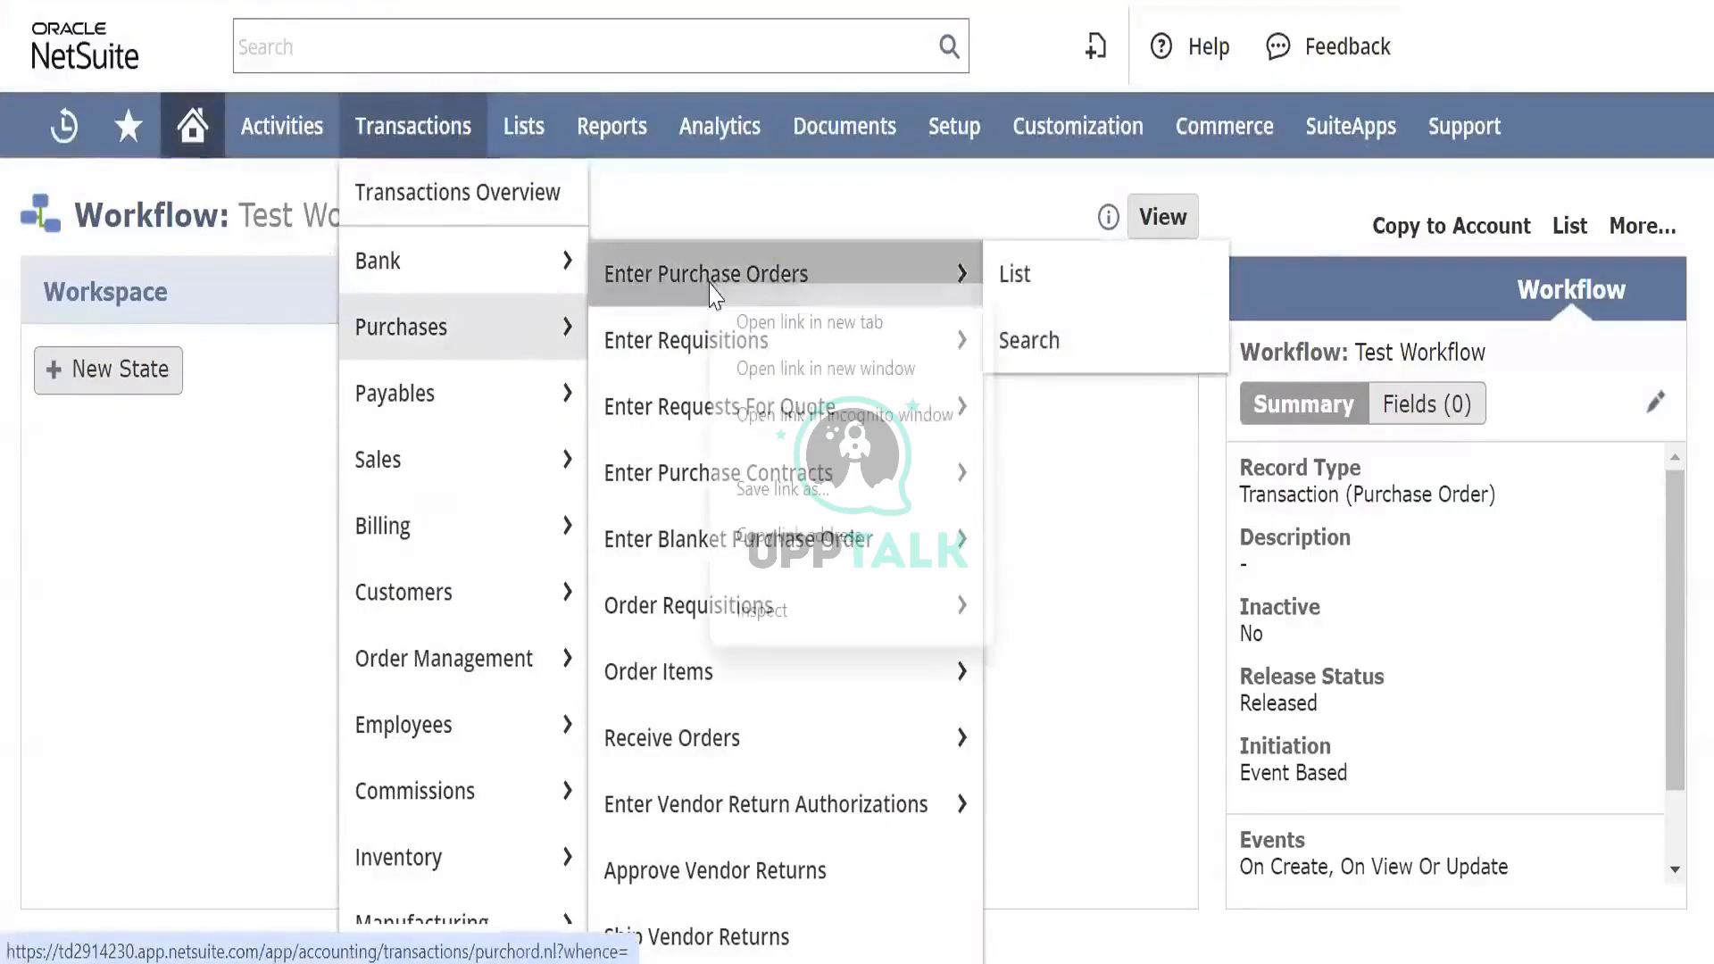
left_click(765, 322)
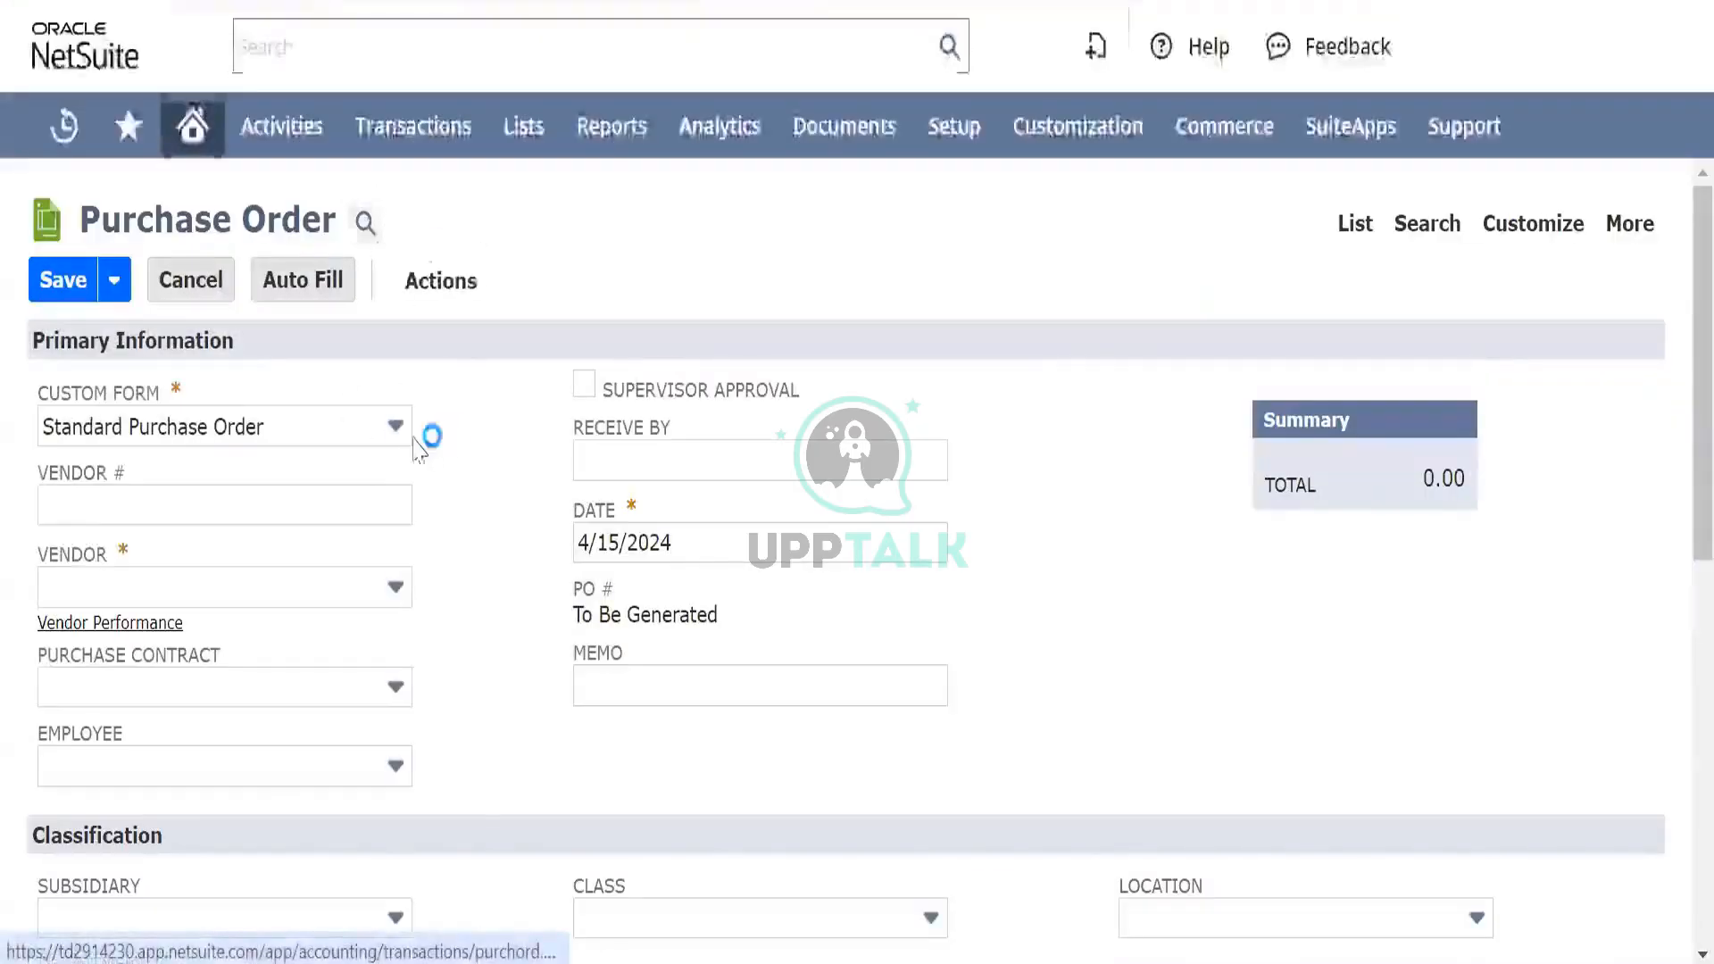
Step: Examine the primary information, classification and item fields on the blank purchase order form
scroll(420, 513, "down", 4)
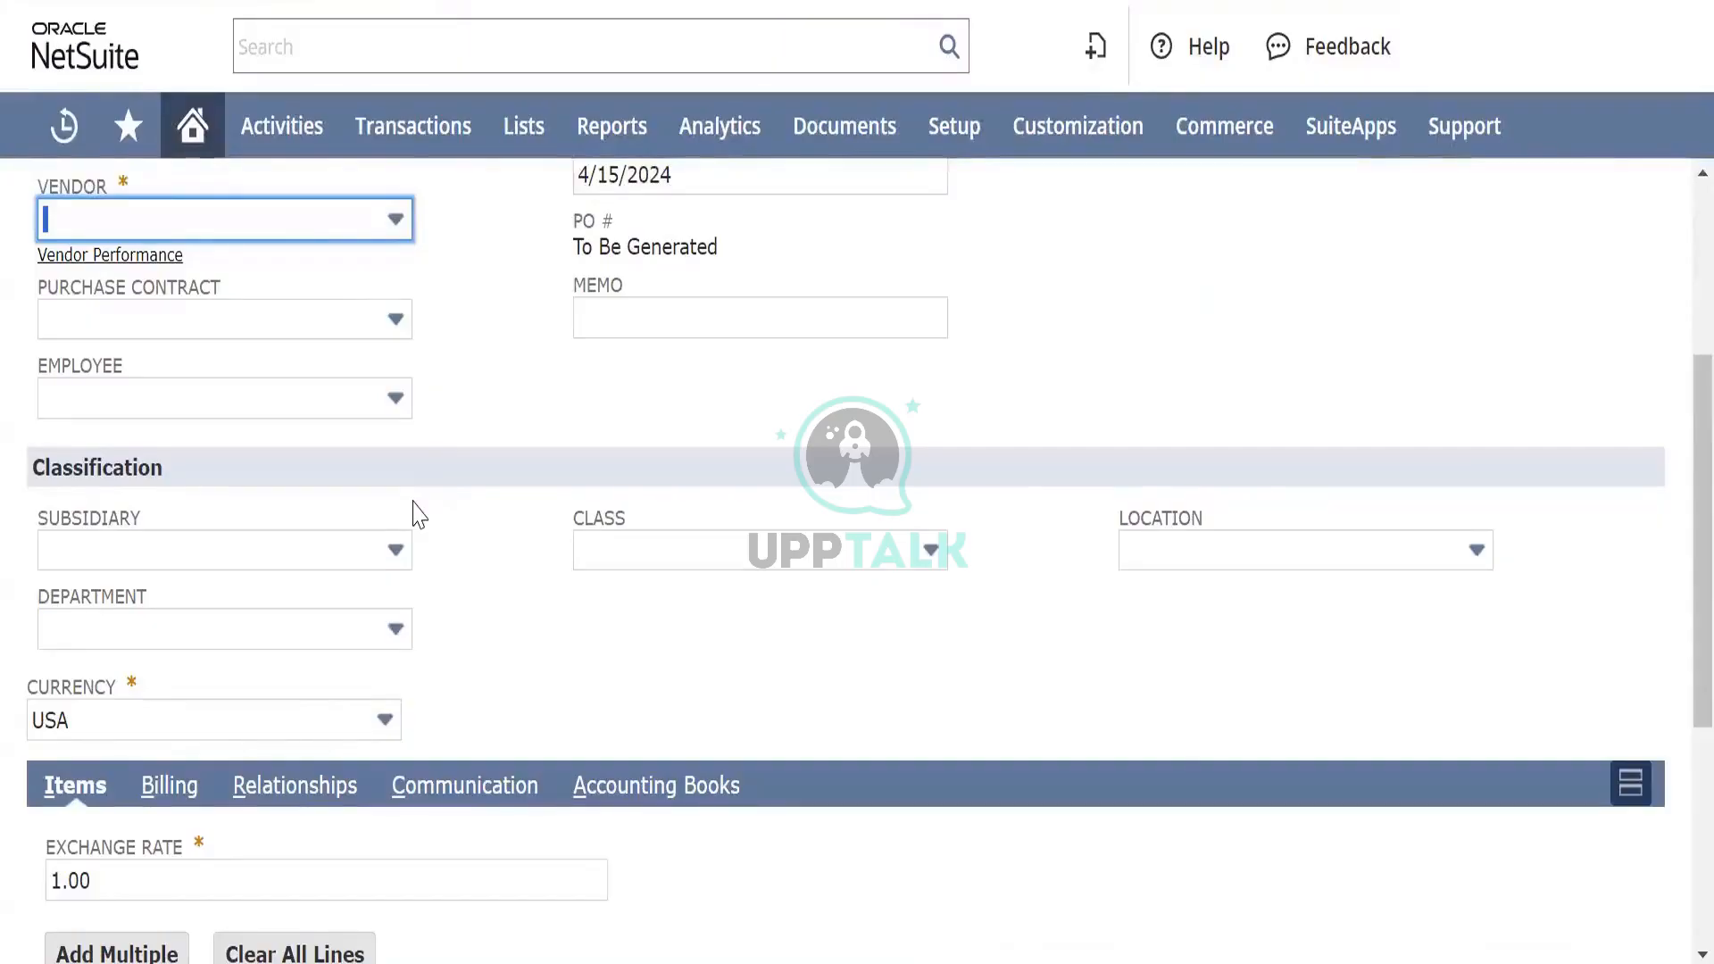
scroll(417, 515, "up", 1)
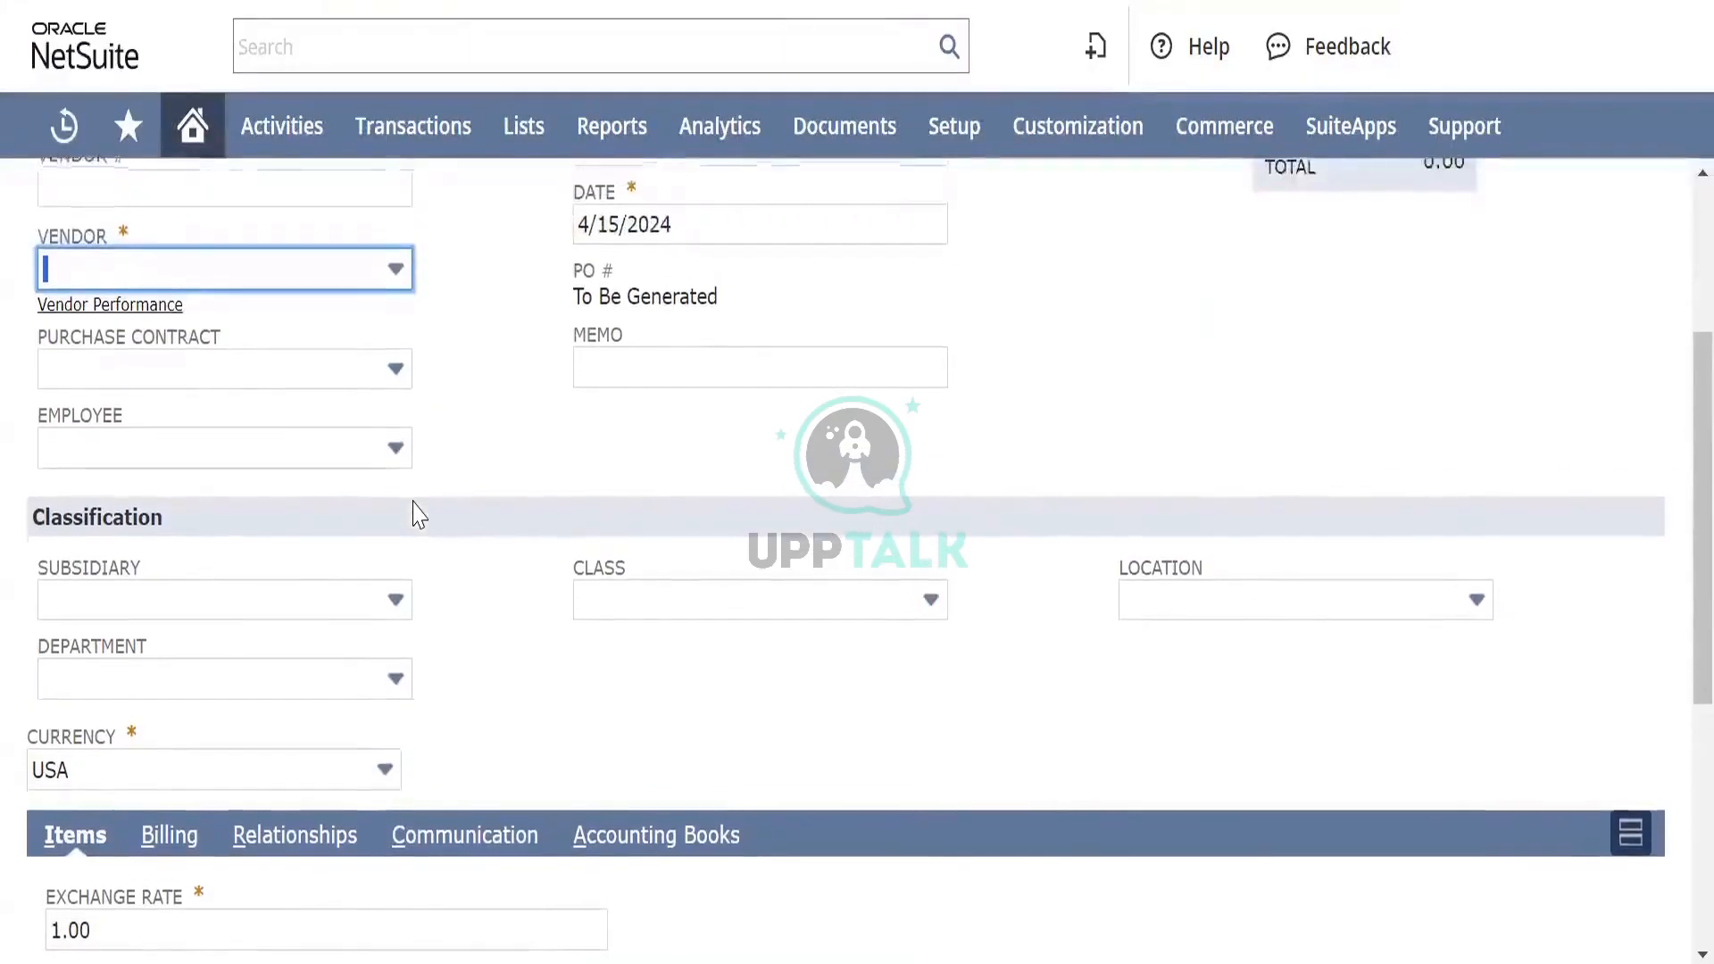
scroll(416, 515, "down", 3)
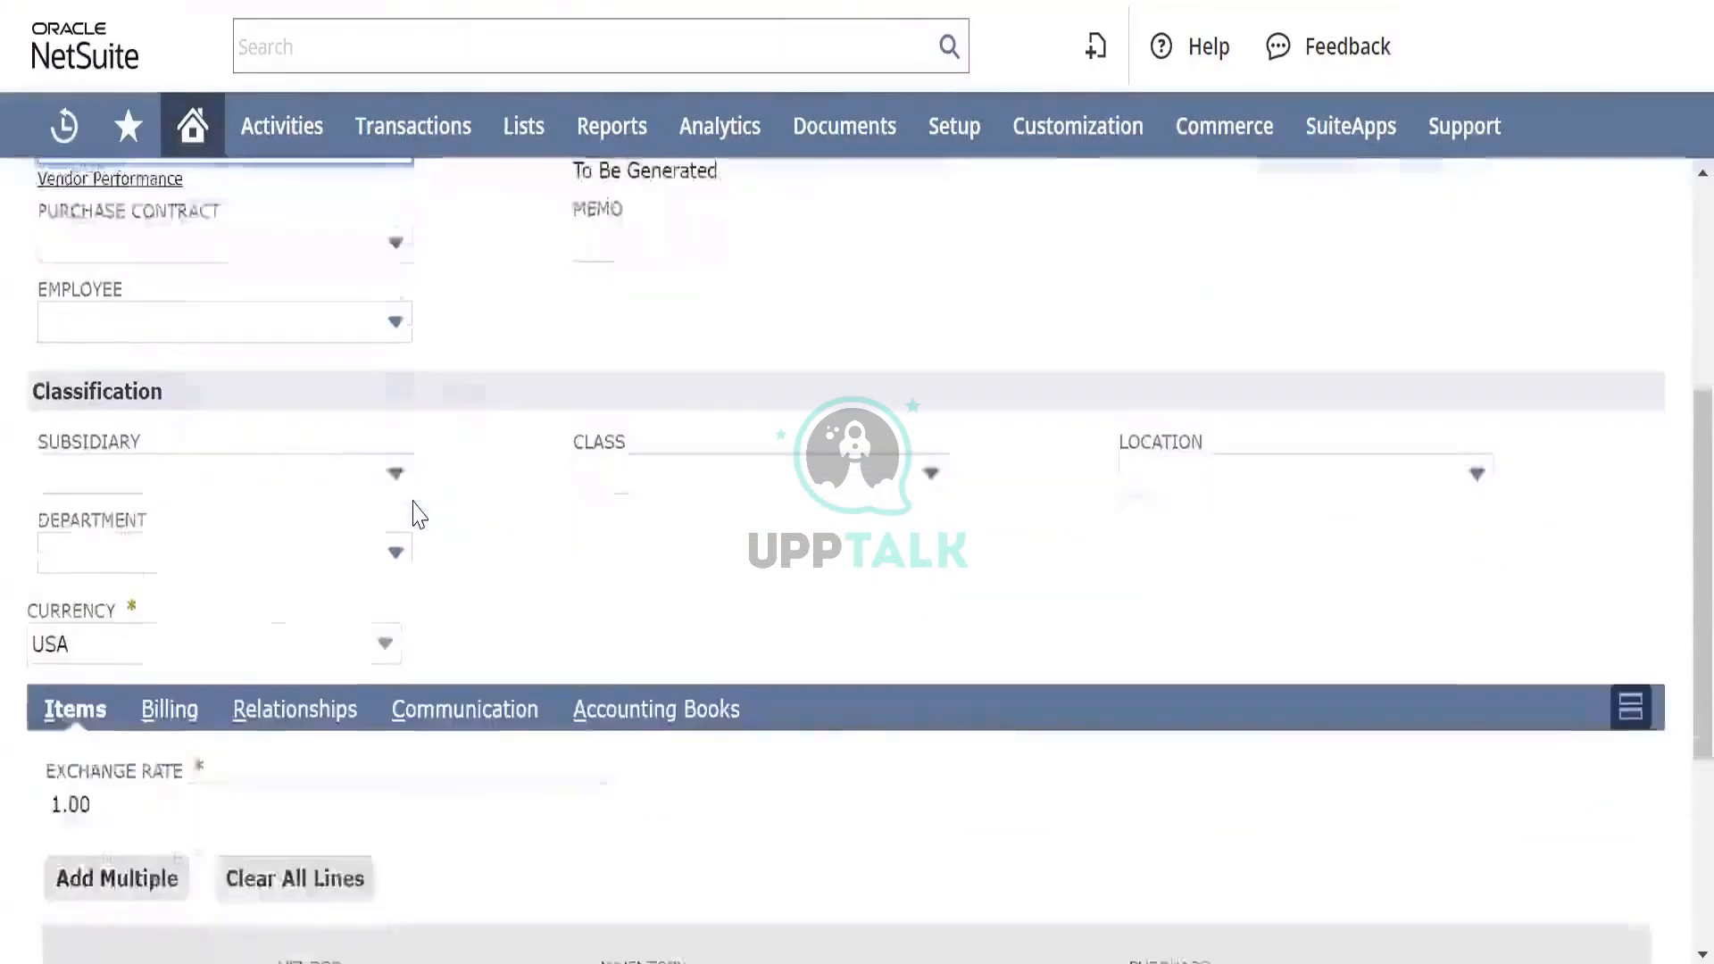
scroll(418, 508, "down", 5)
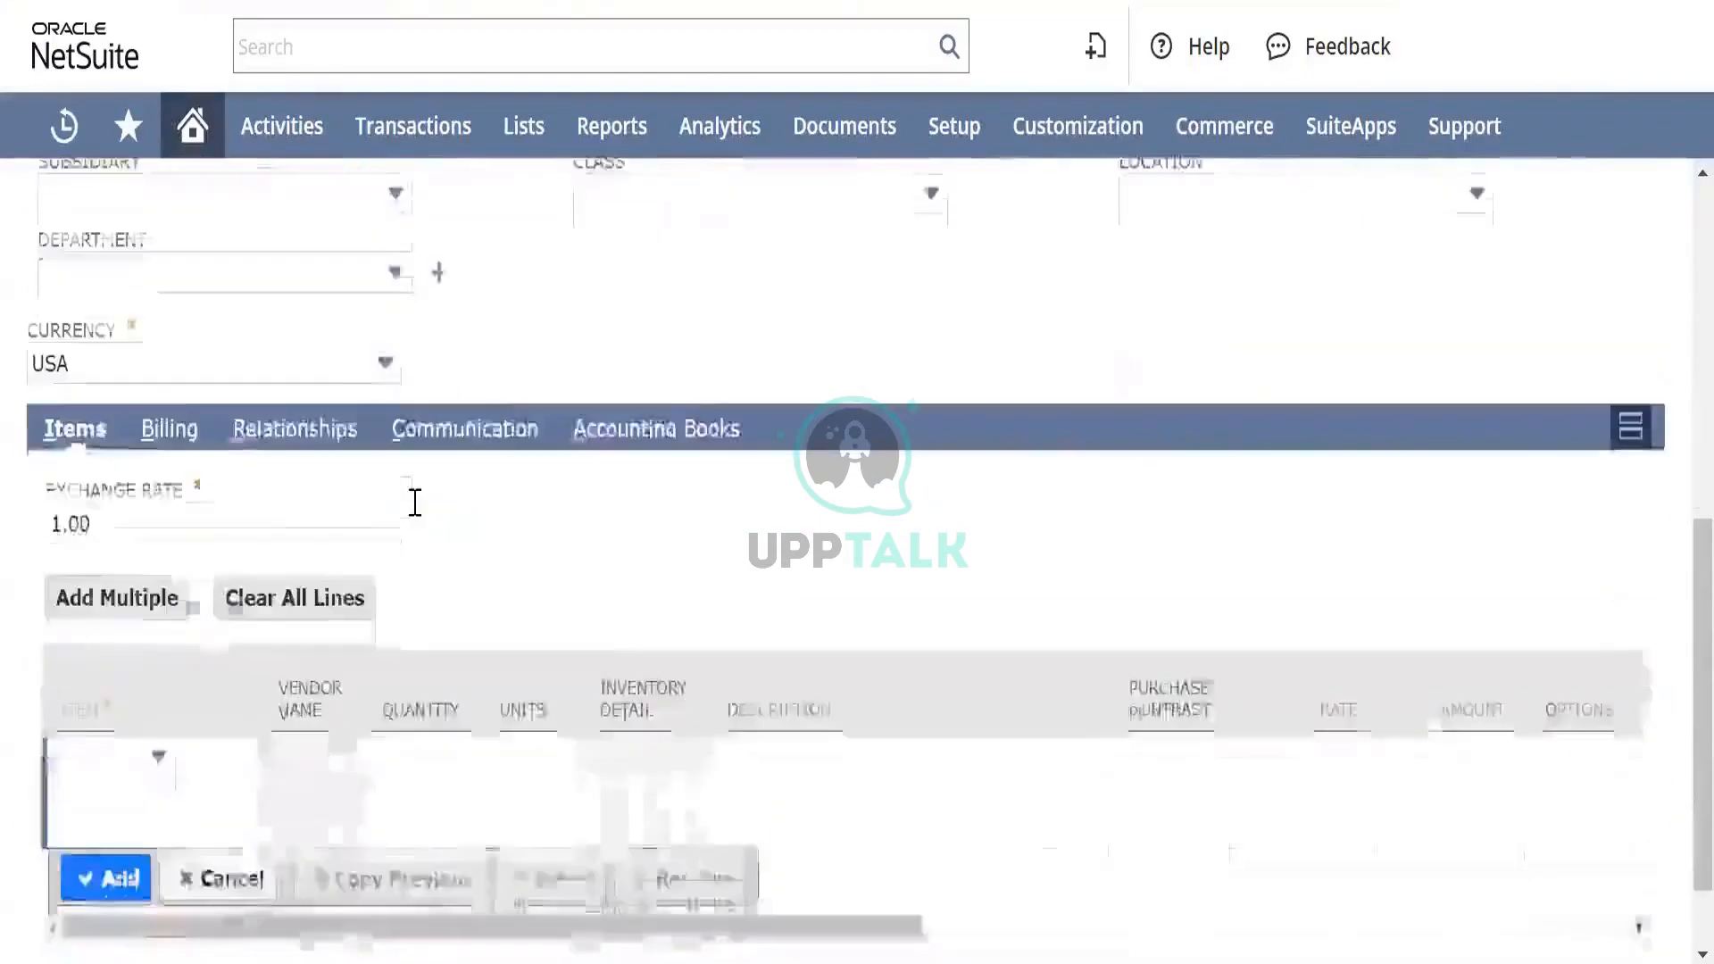
scroll(415, 509, "up", 6)
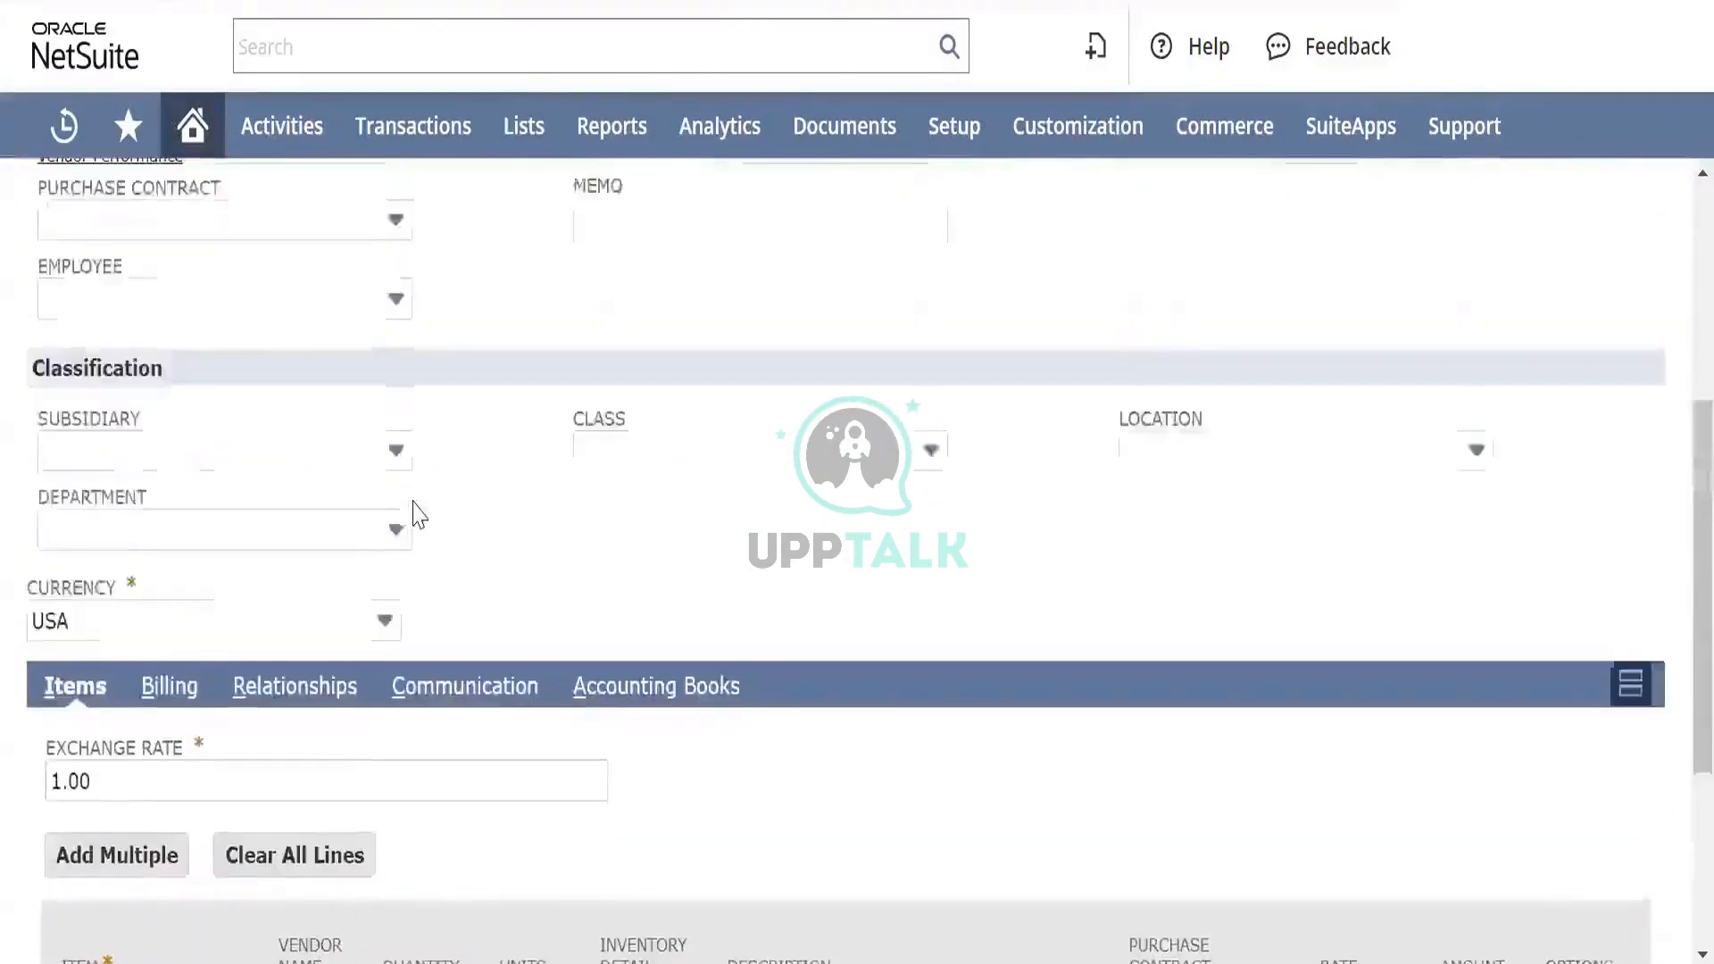
scroll(417, 515, "up", 3)
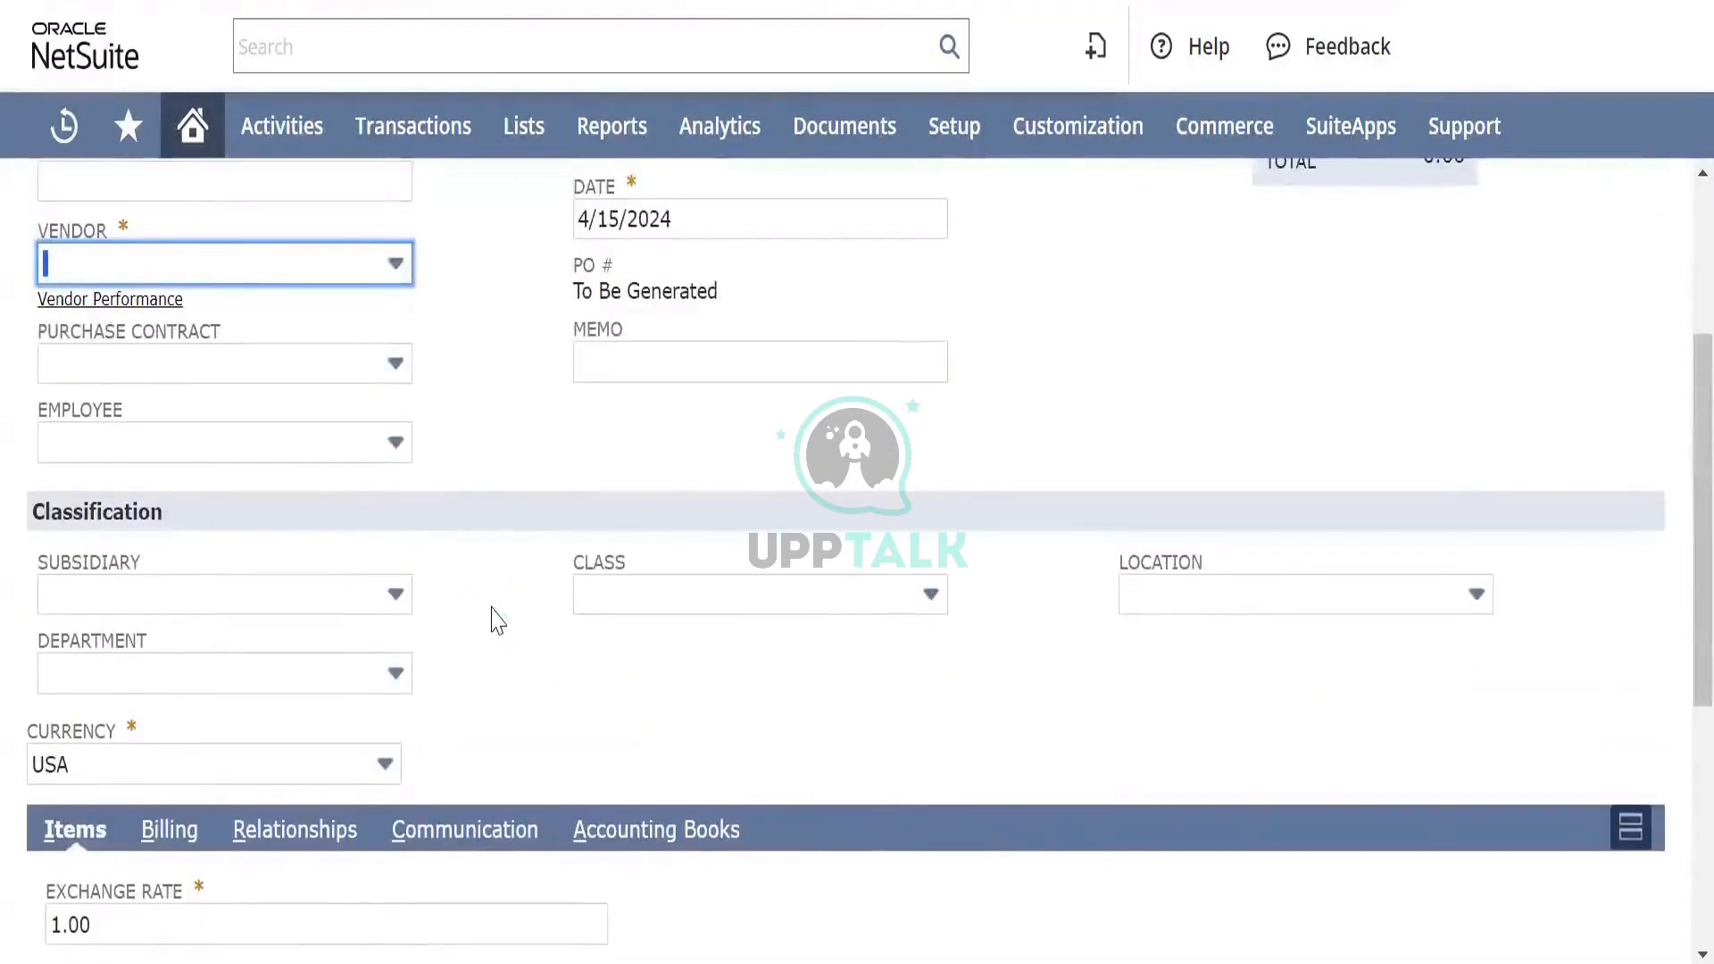
left_click(622, 603)
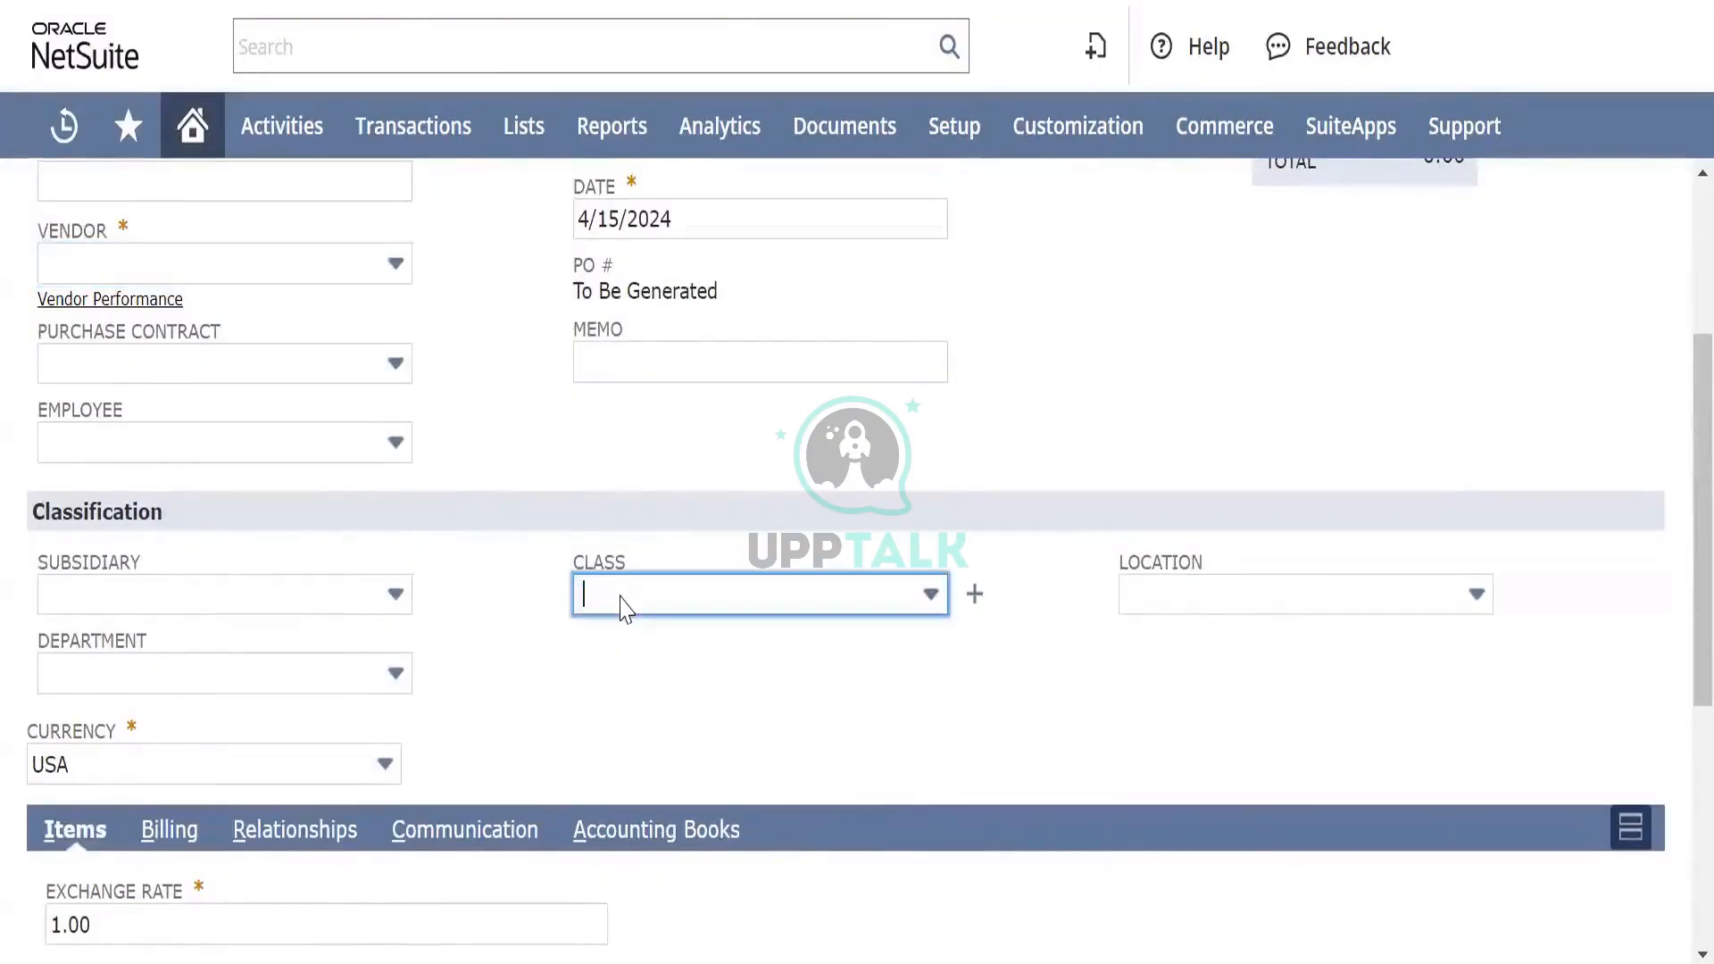
scroll(199, 598, "up", 6)
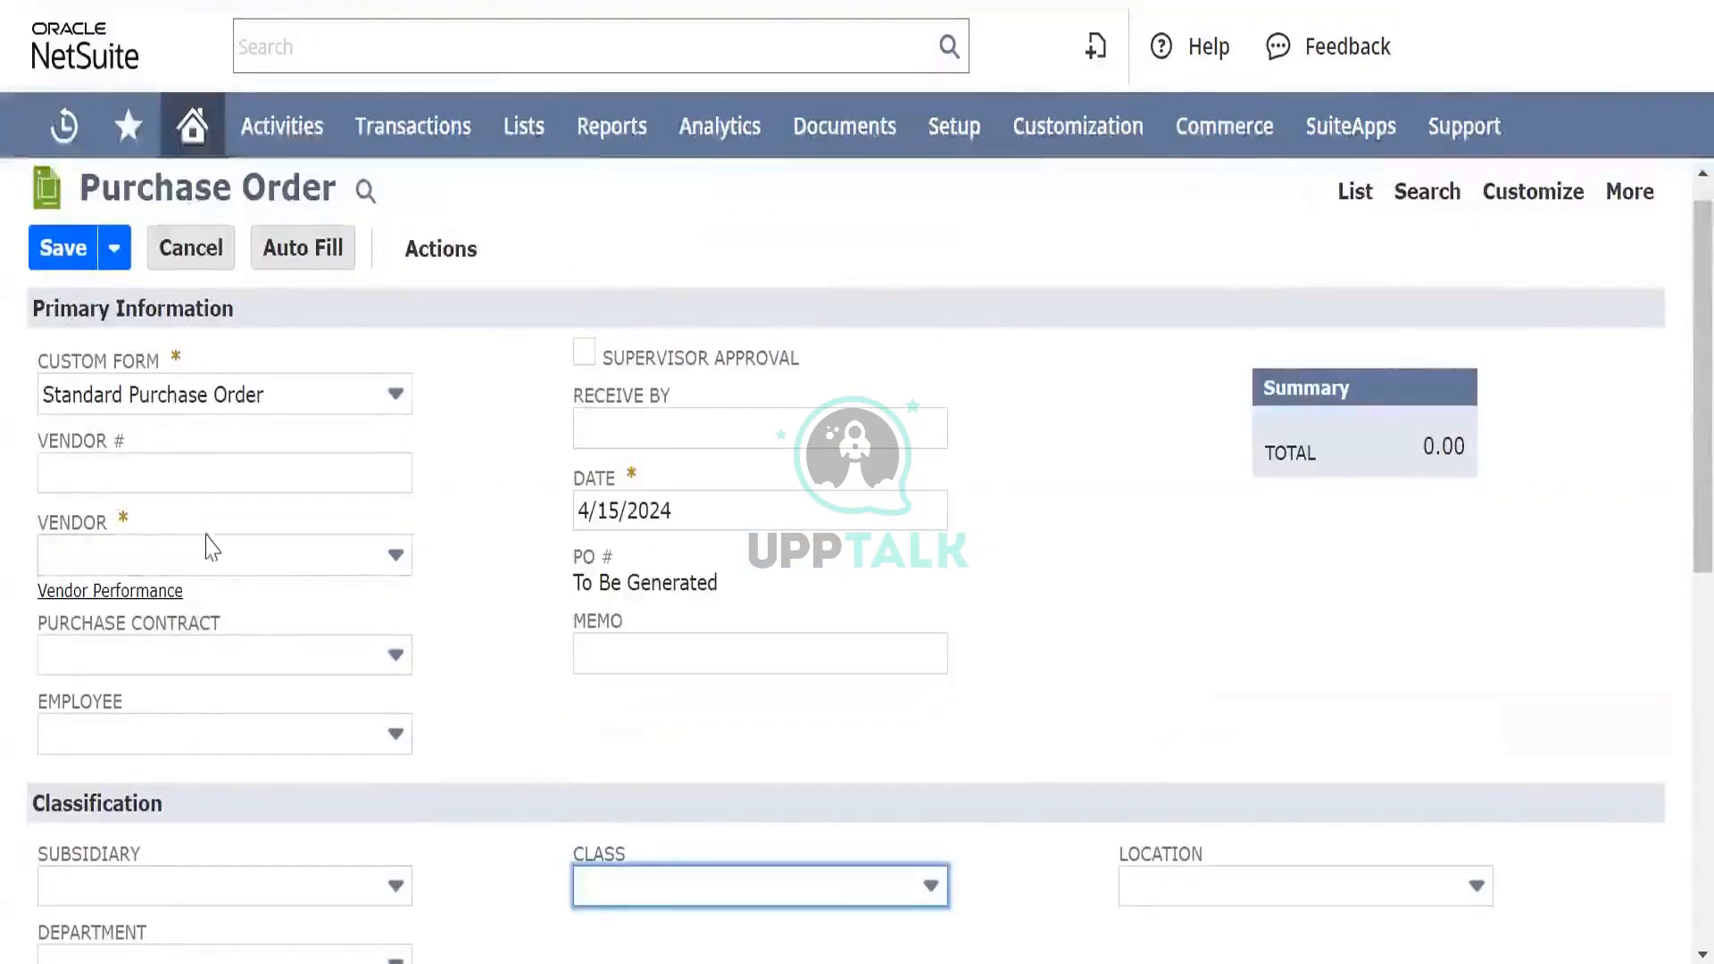
Step: Set the purchase order's vendor to Dr Reddy Labs pvt ltd
left_click(267, 555)
scroll(261, 723, "down", 2)
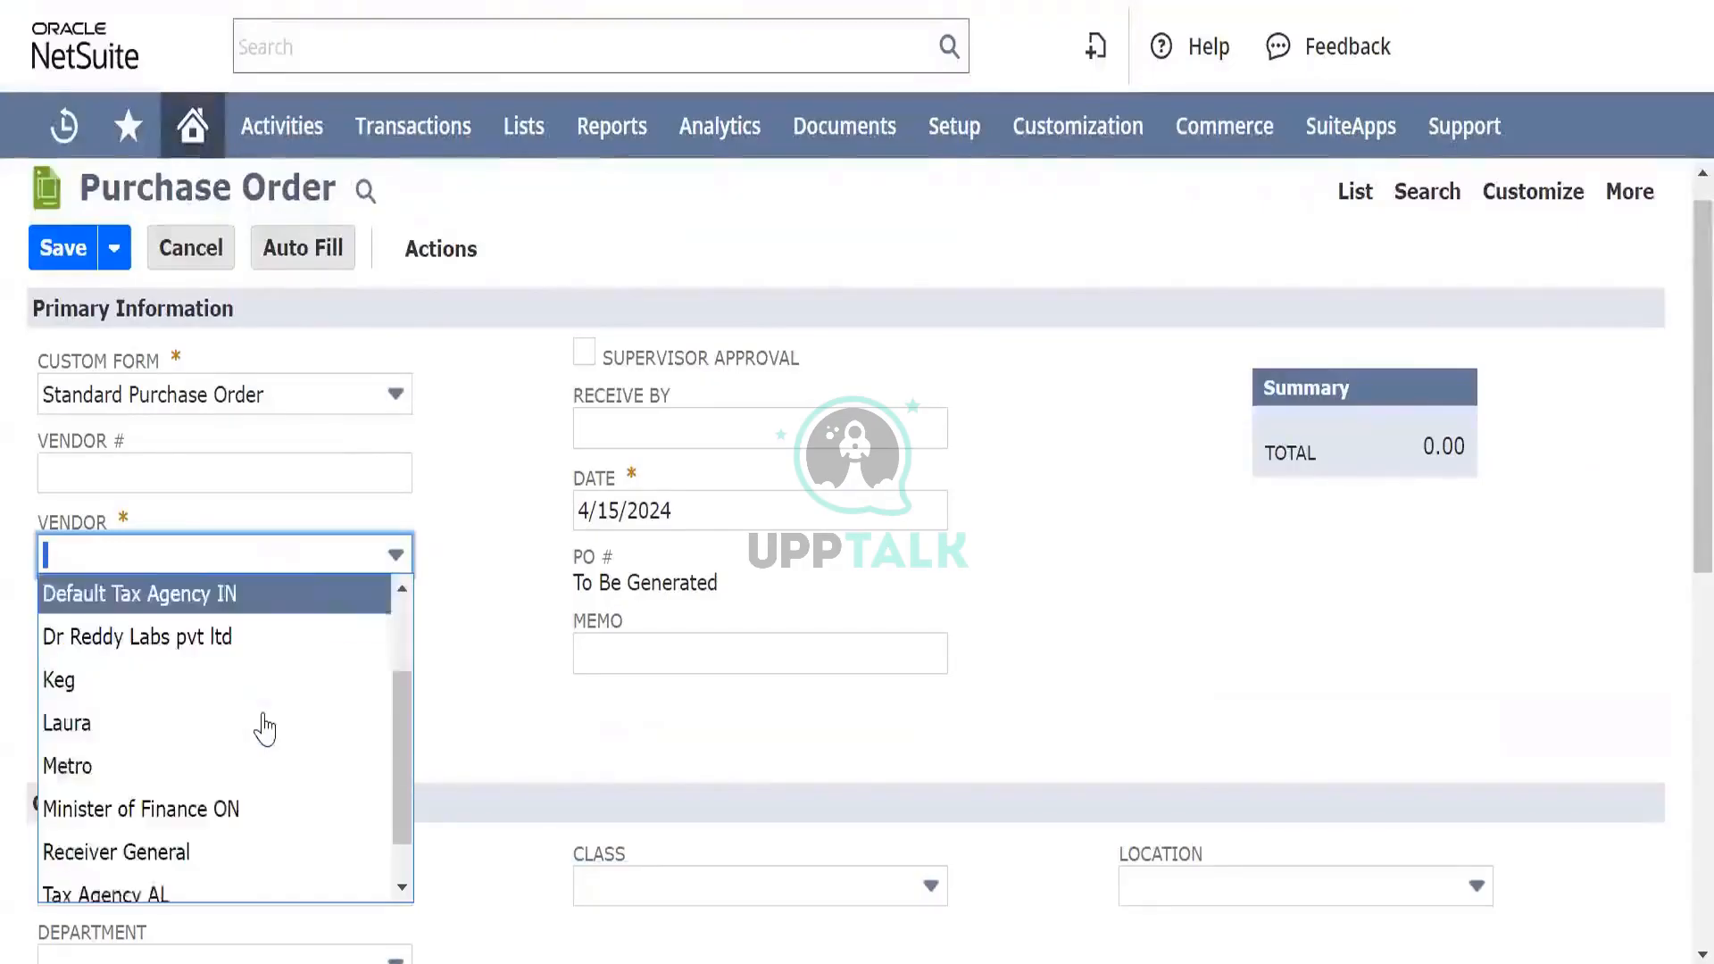
scroll(265, 727, "down", 1)
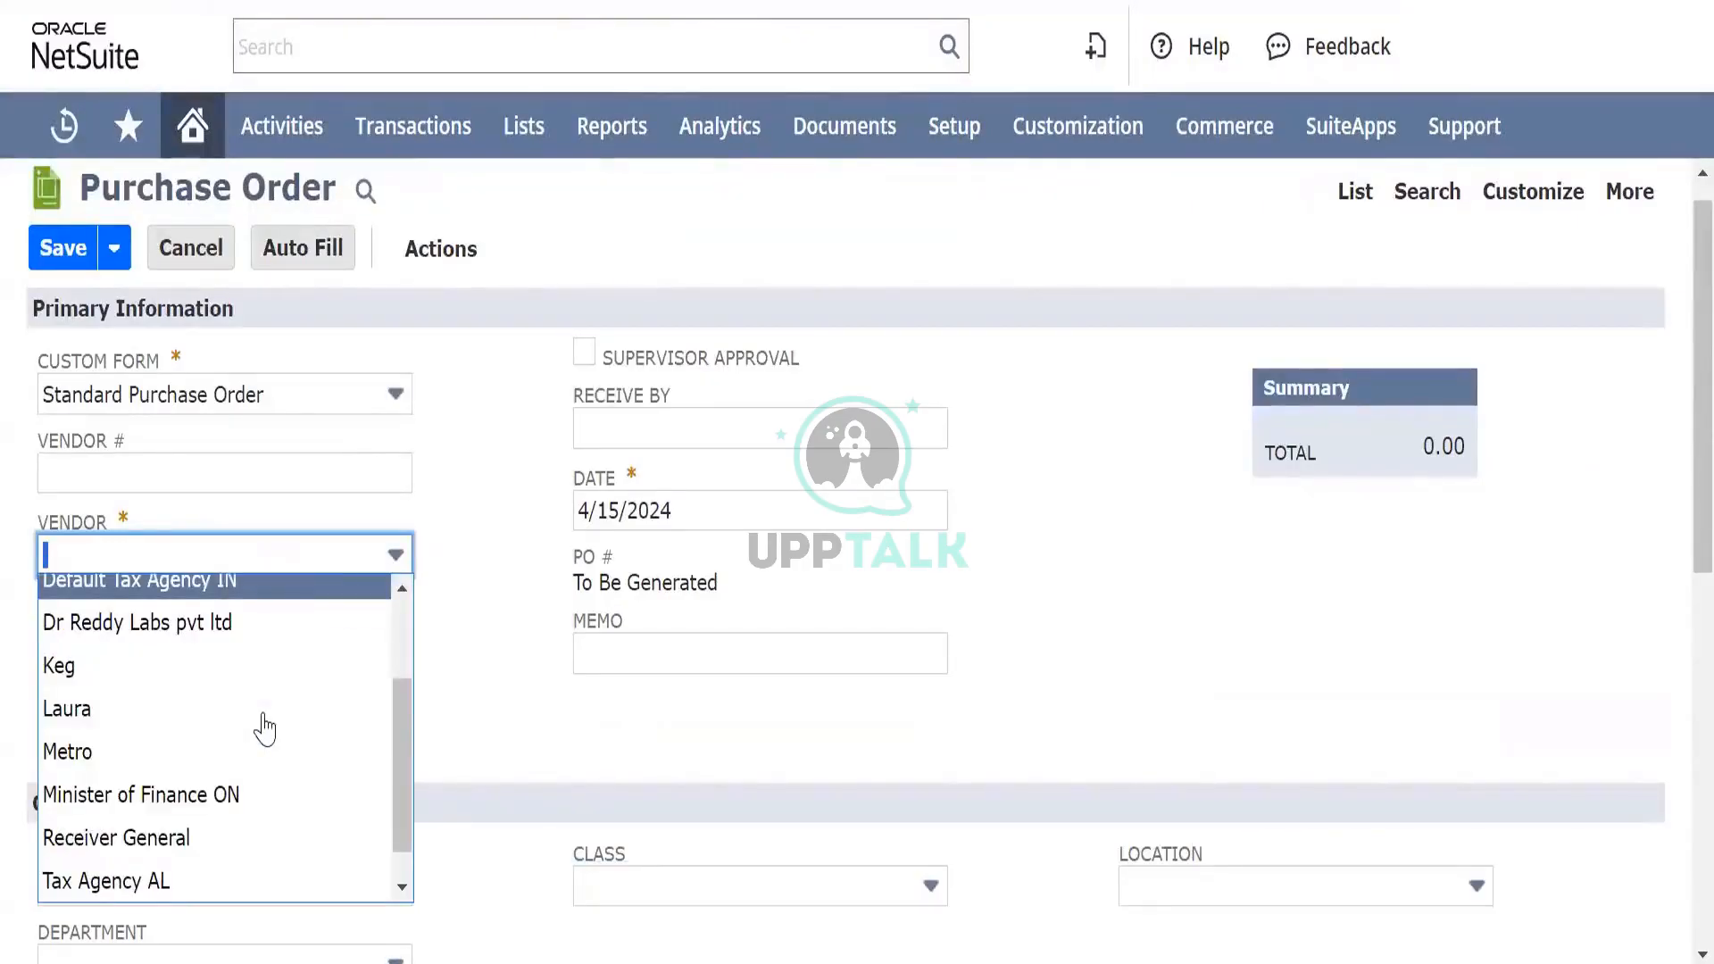
scroll(265, 728, "down", 2)
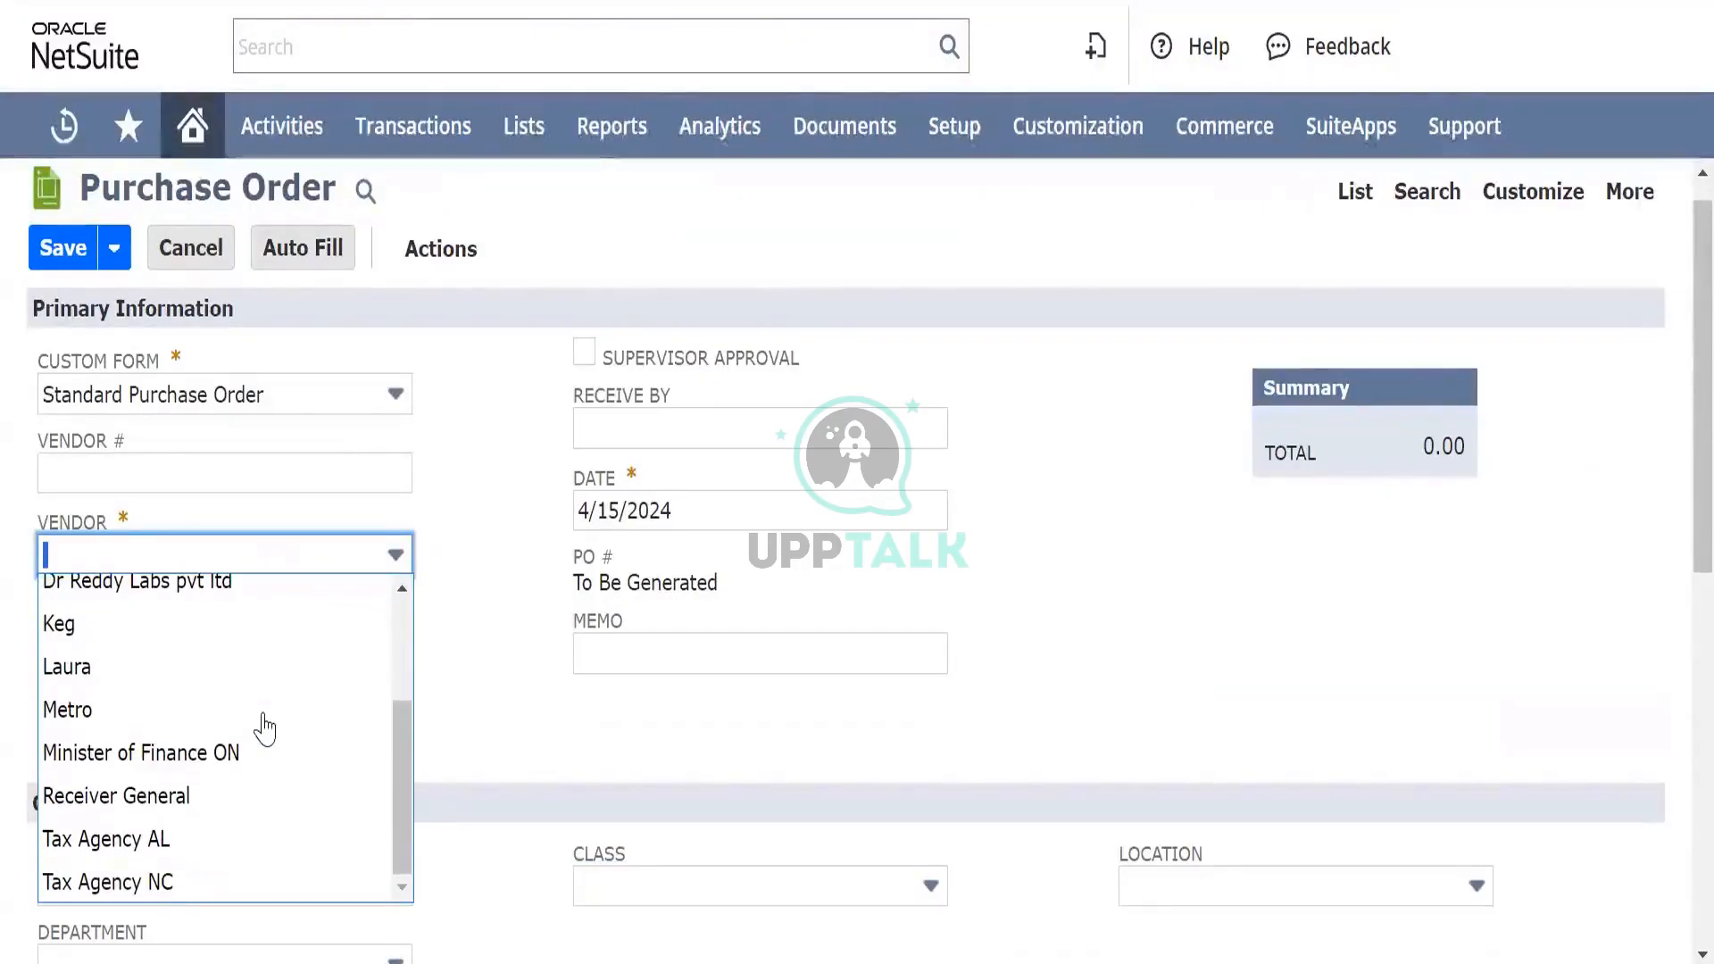
scroll(265, 728, "up", 3)
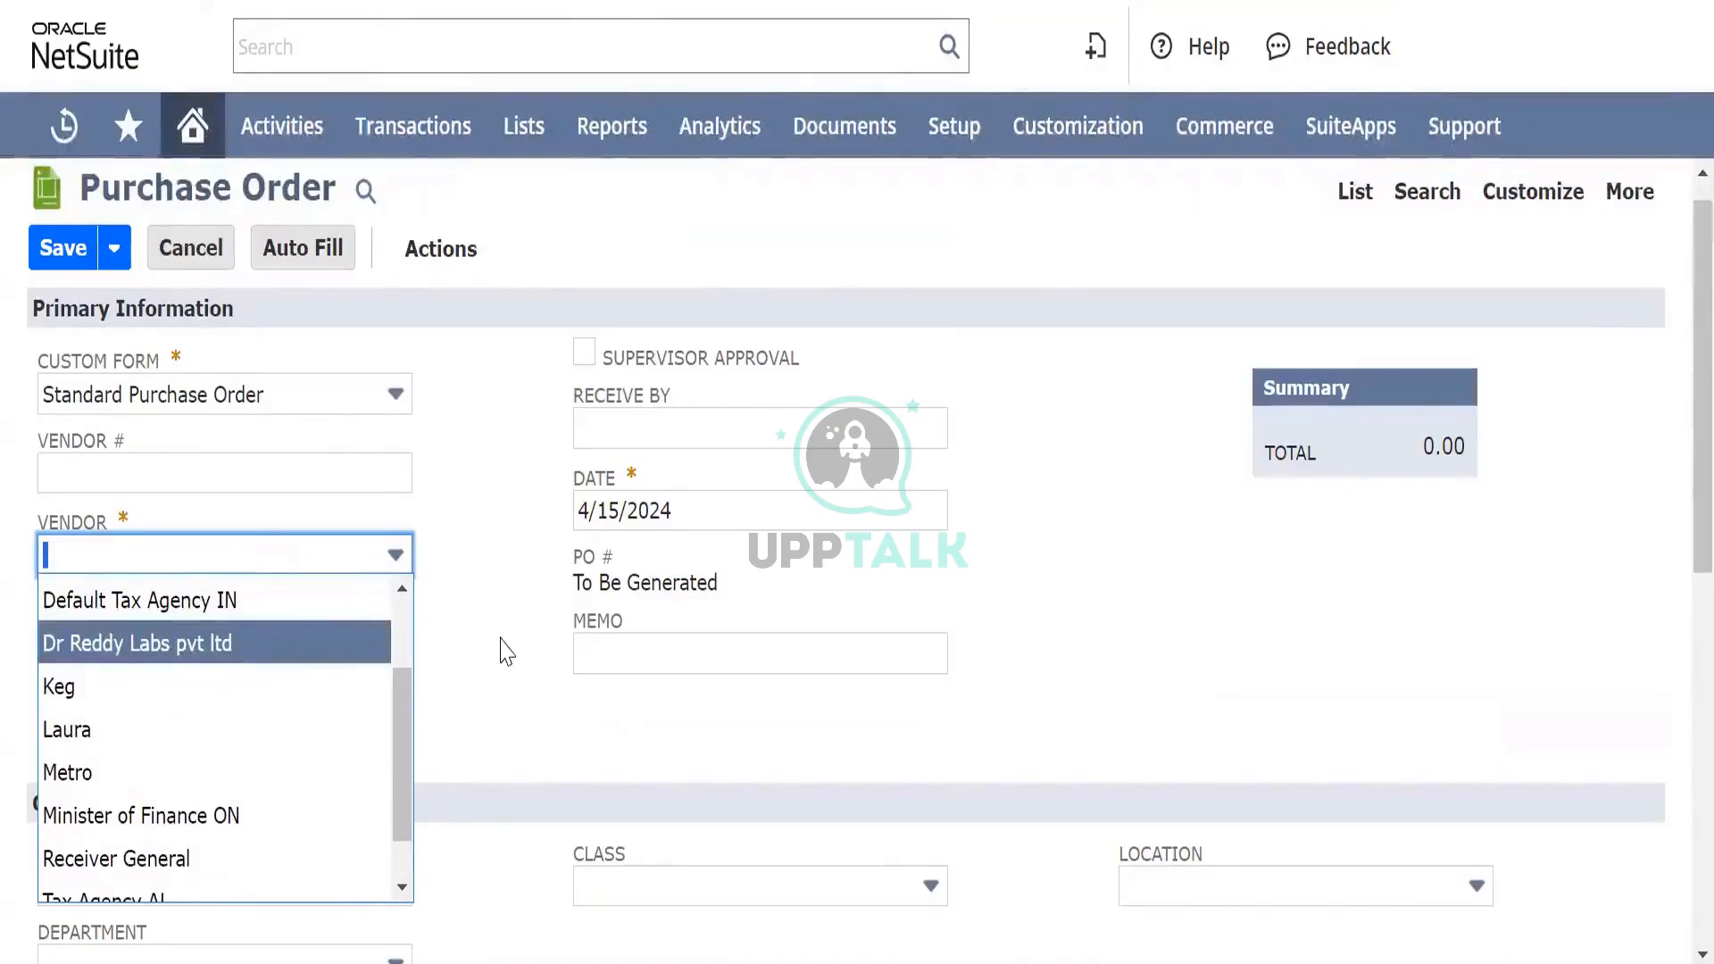
key("Return")
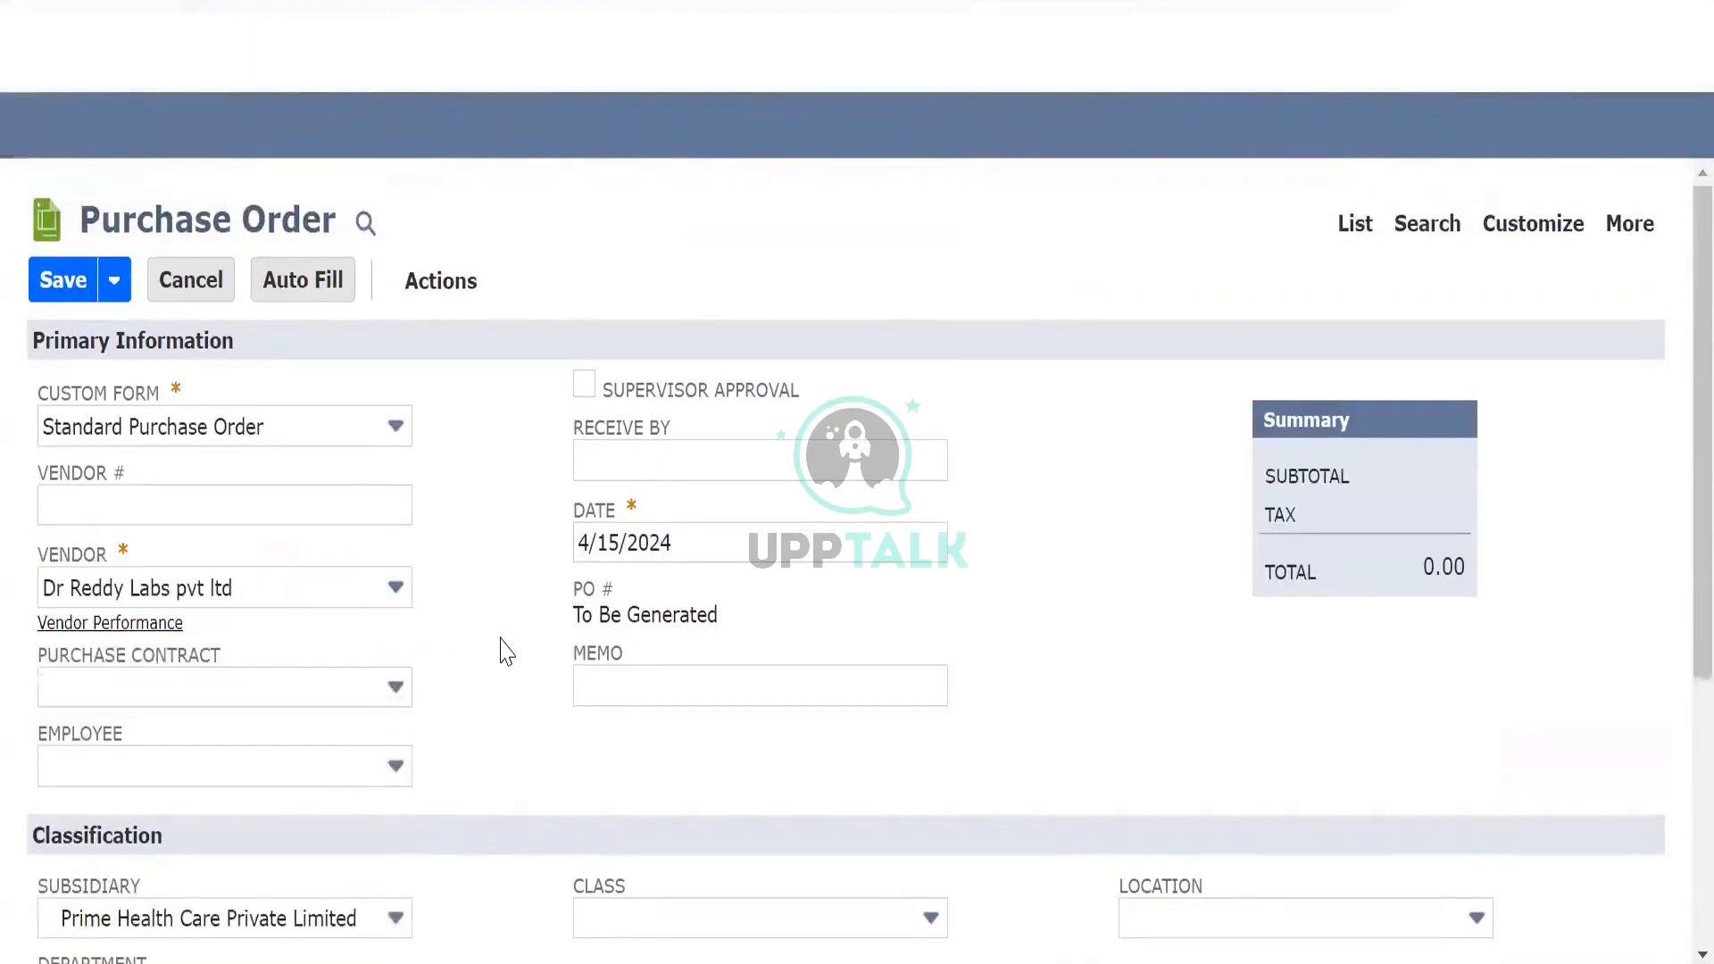
Step: Examine the purchase order's class, location and department choices and its item line columns
scroll(506, 647, "down", 4)
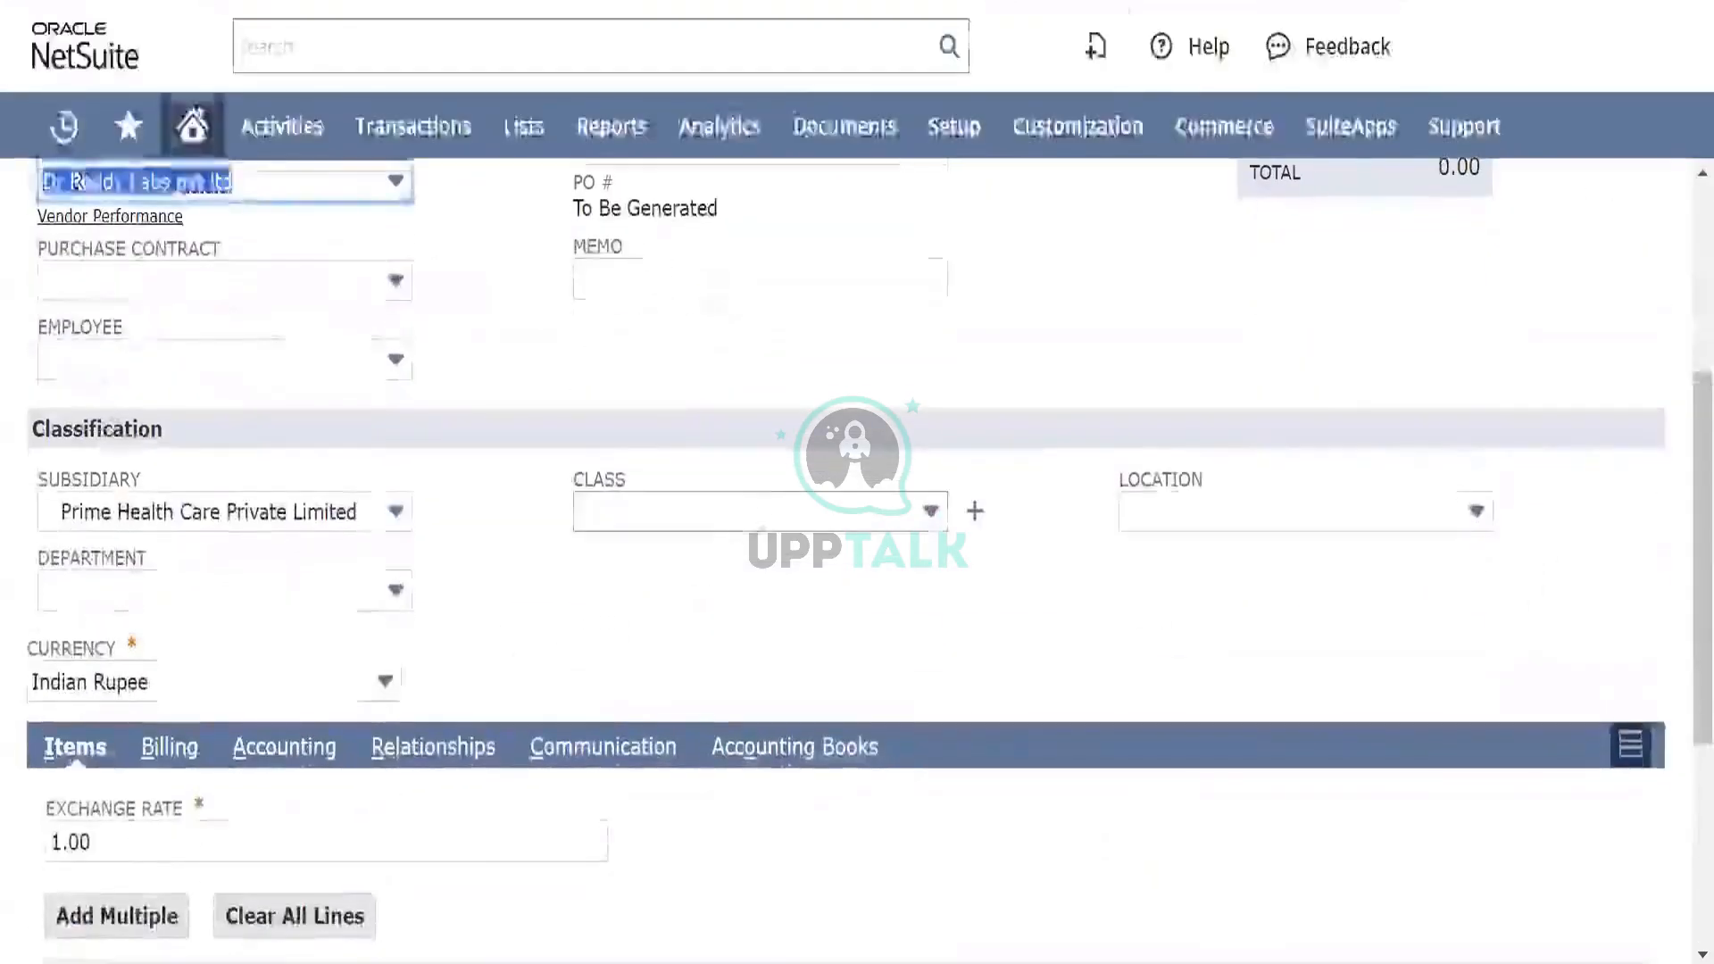
left_click(766, 513)
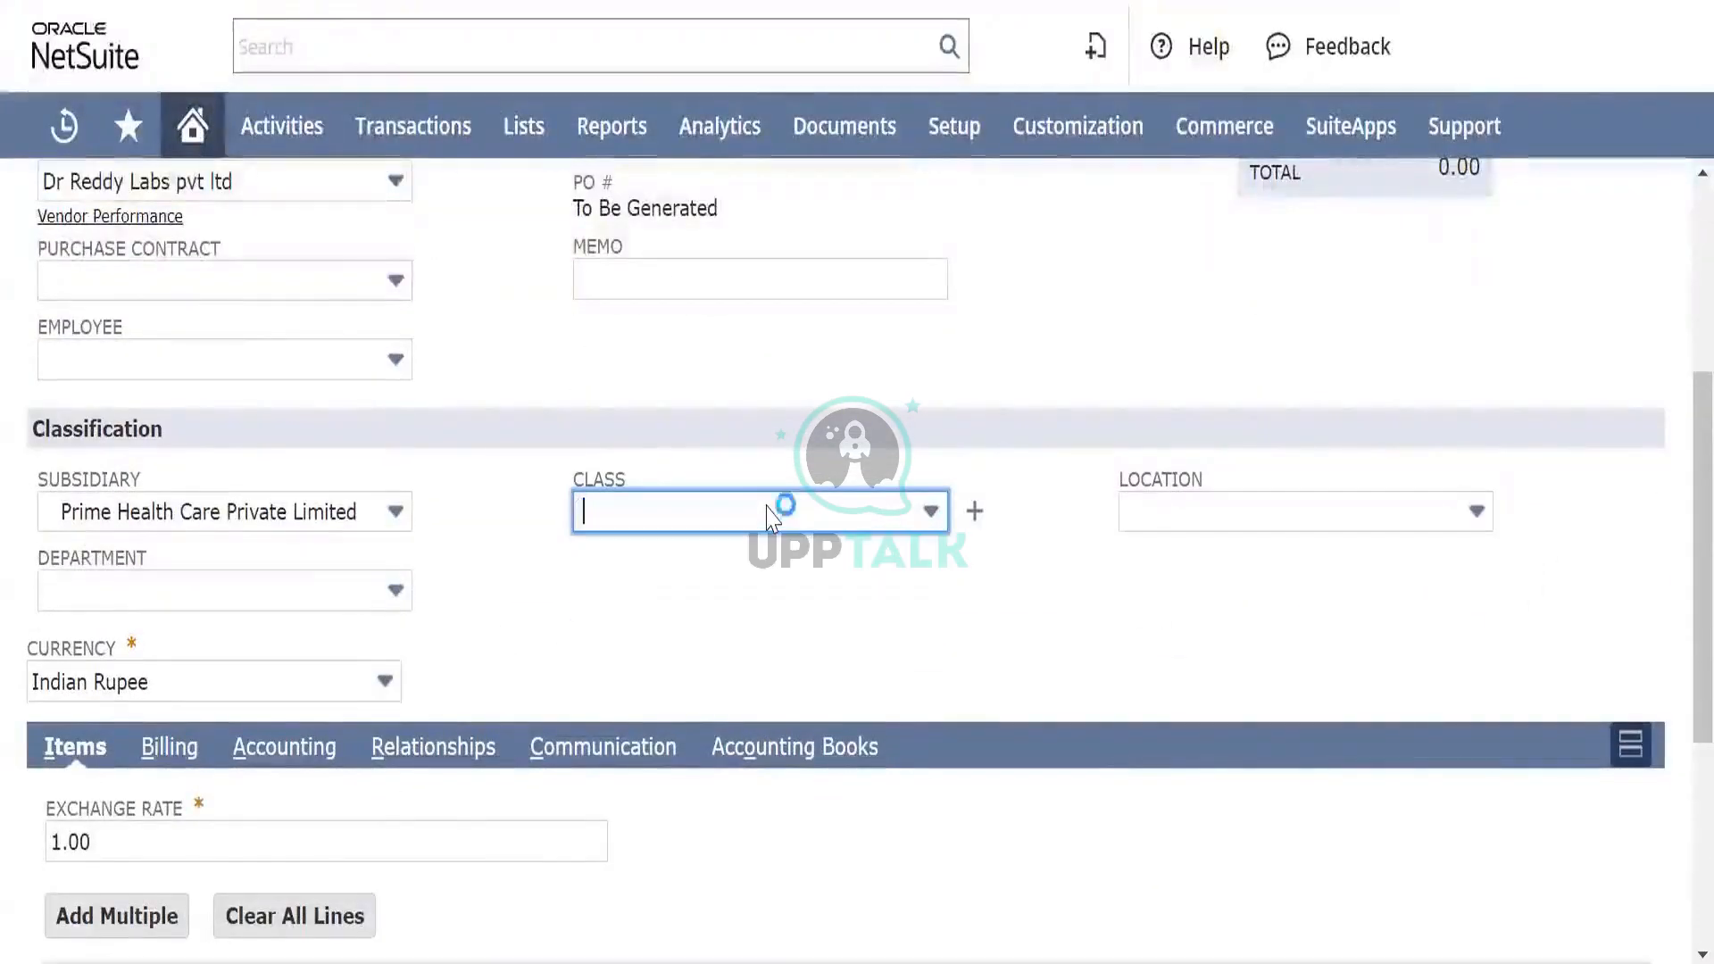
left_click(1196, 522)
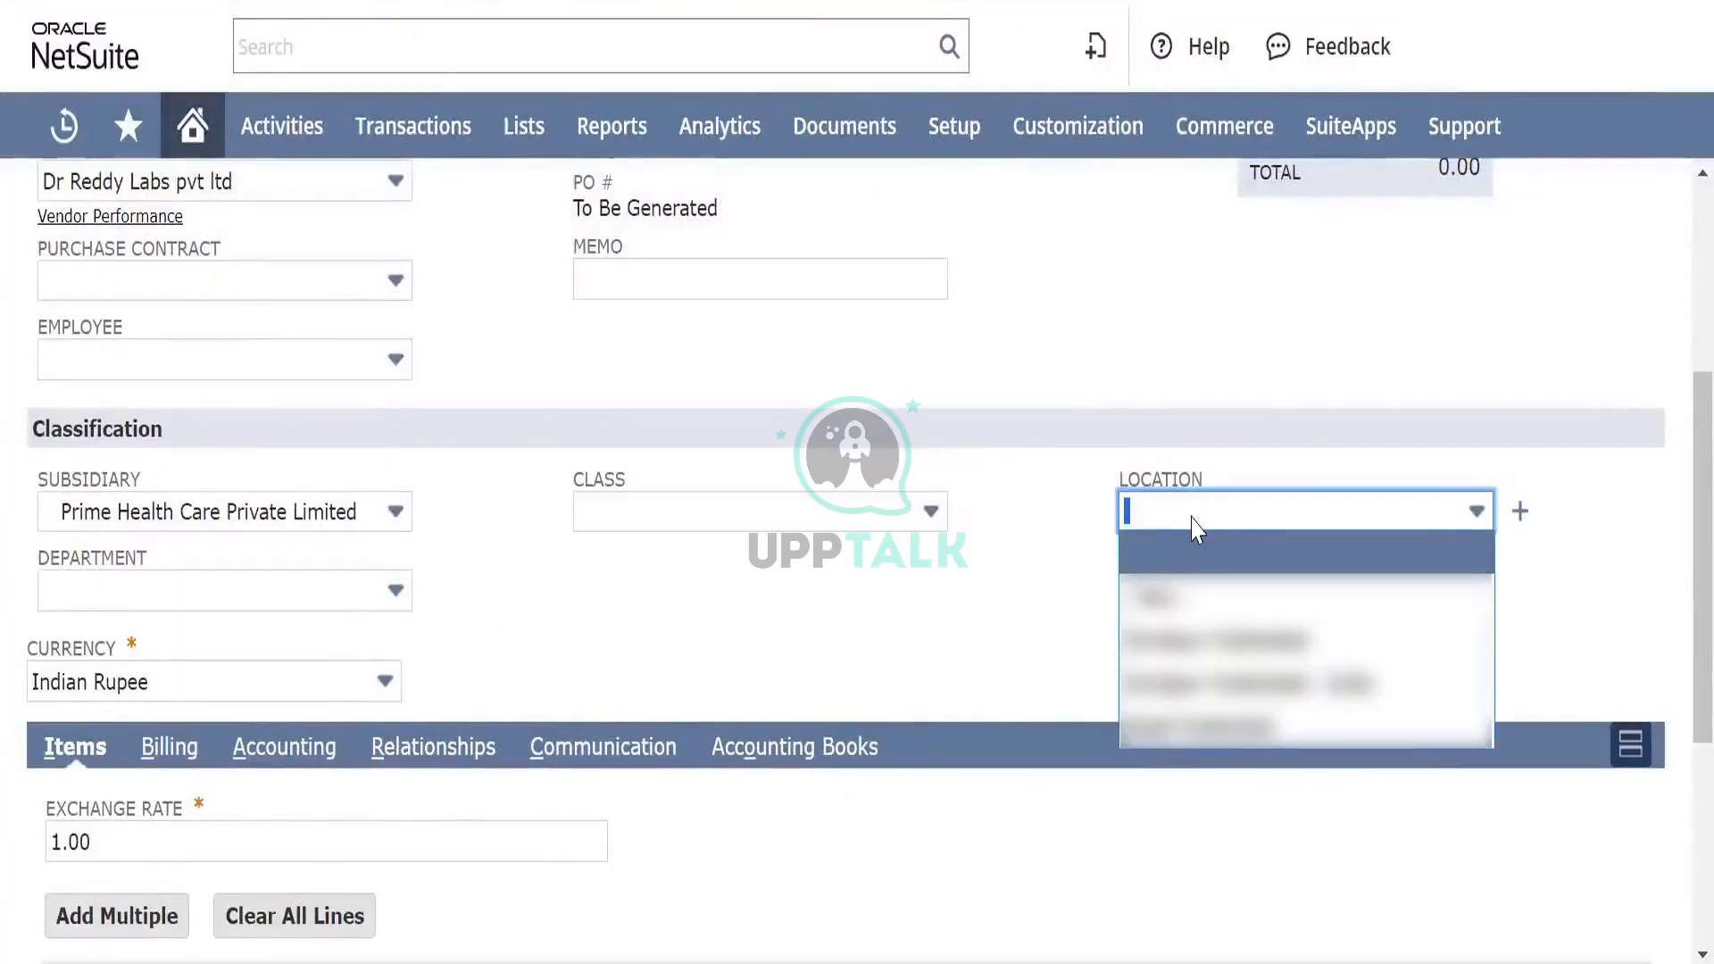
left_click(341, 596)
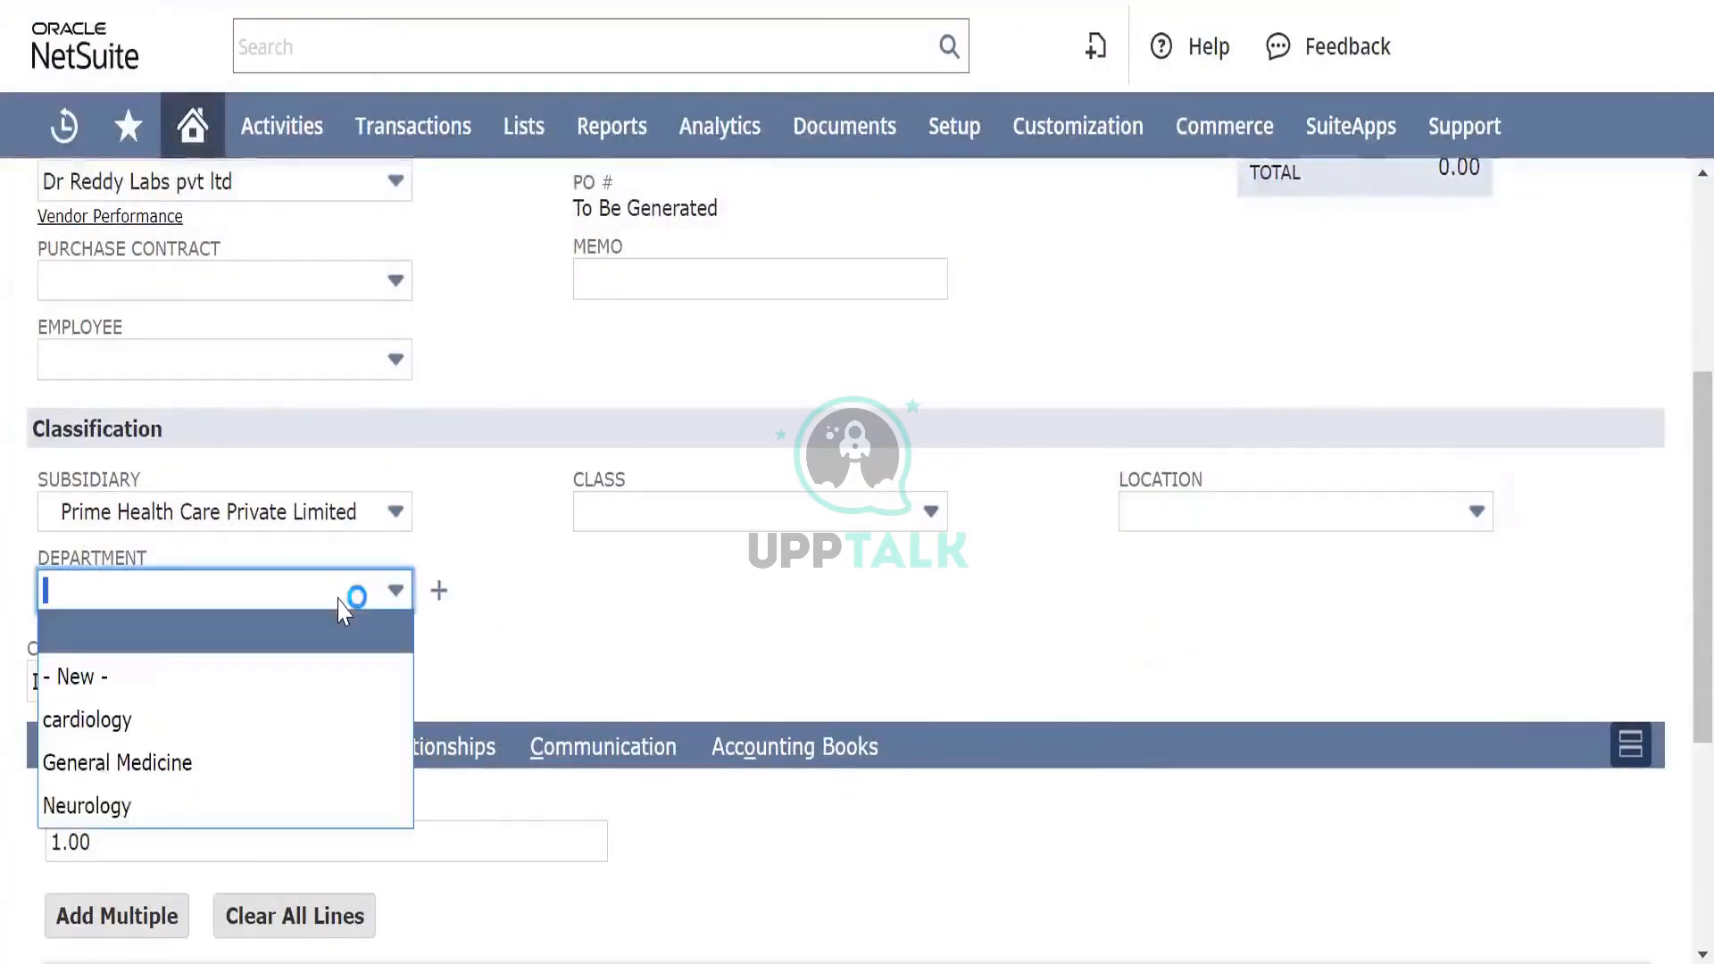
left_click(545, 625)
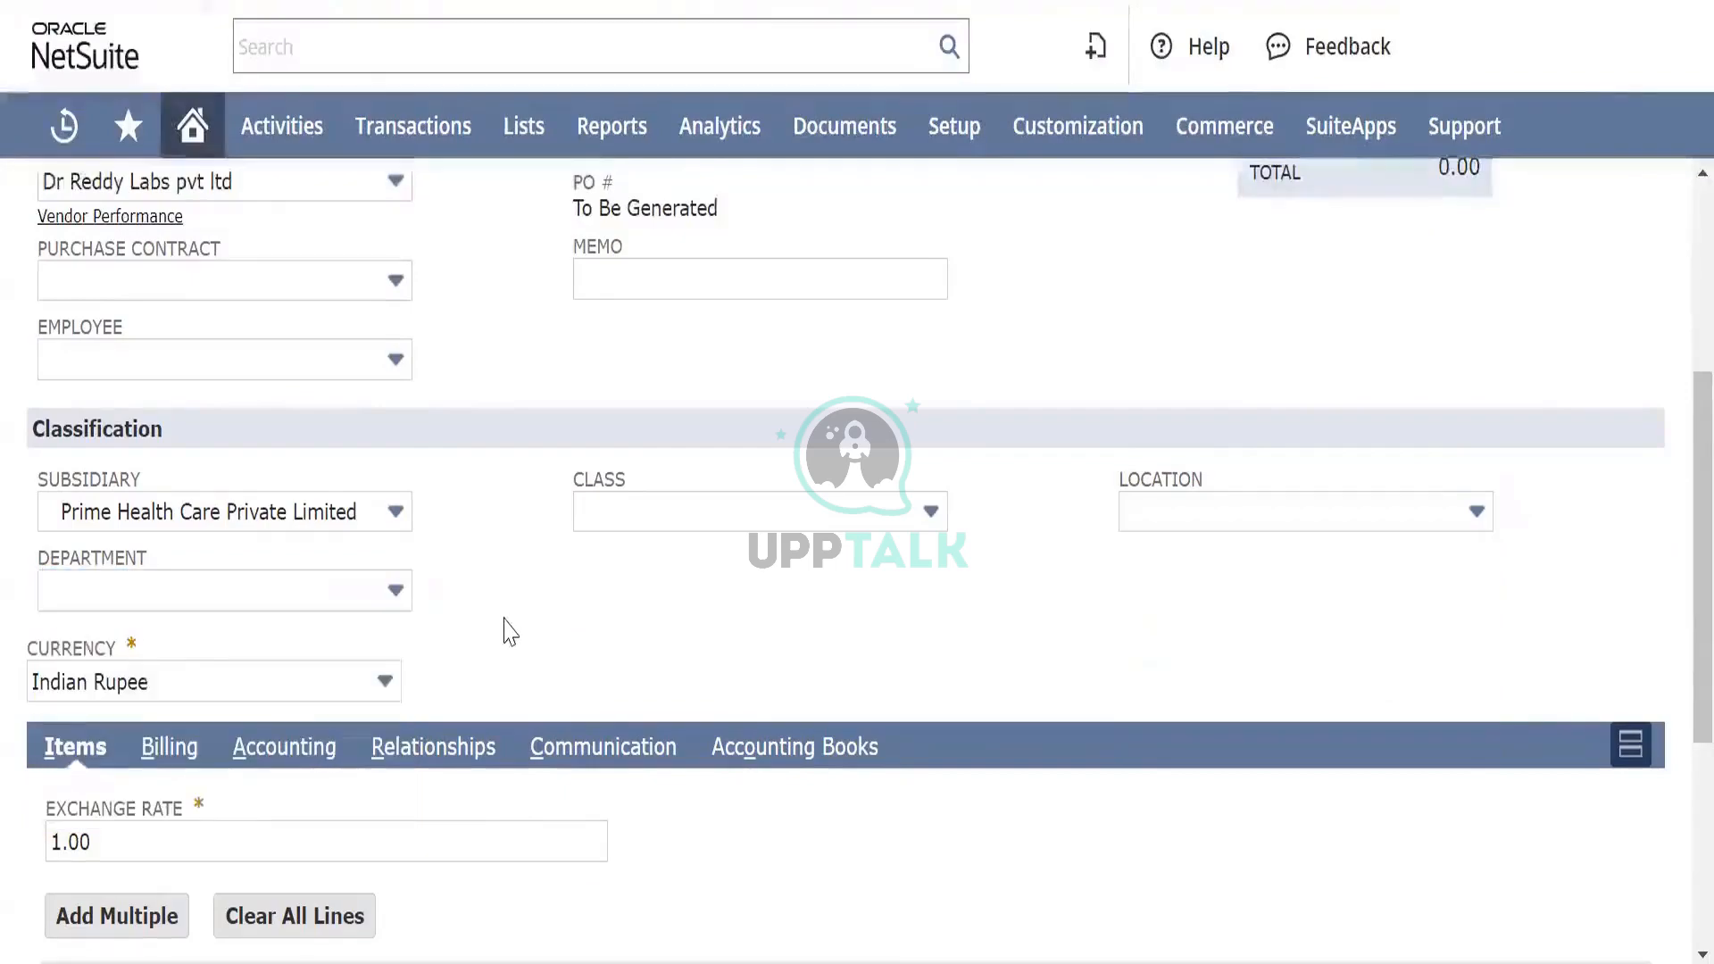
scroll(504, 621, "down", 2)
scroll(503, 621, "down", 2)
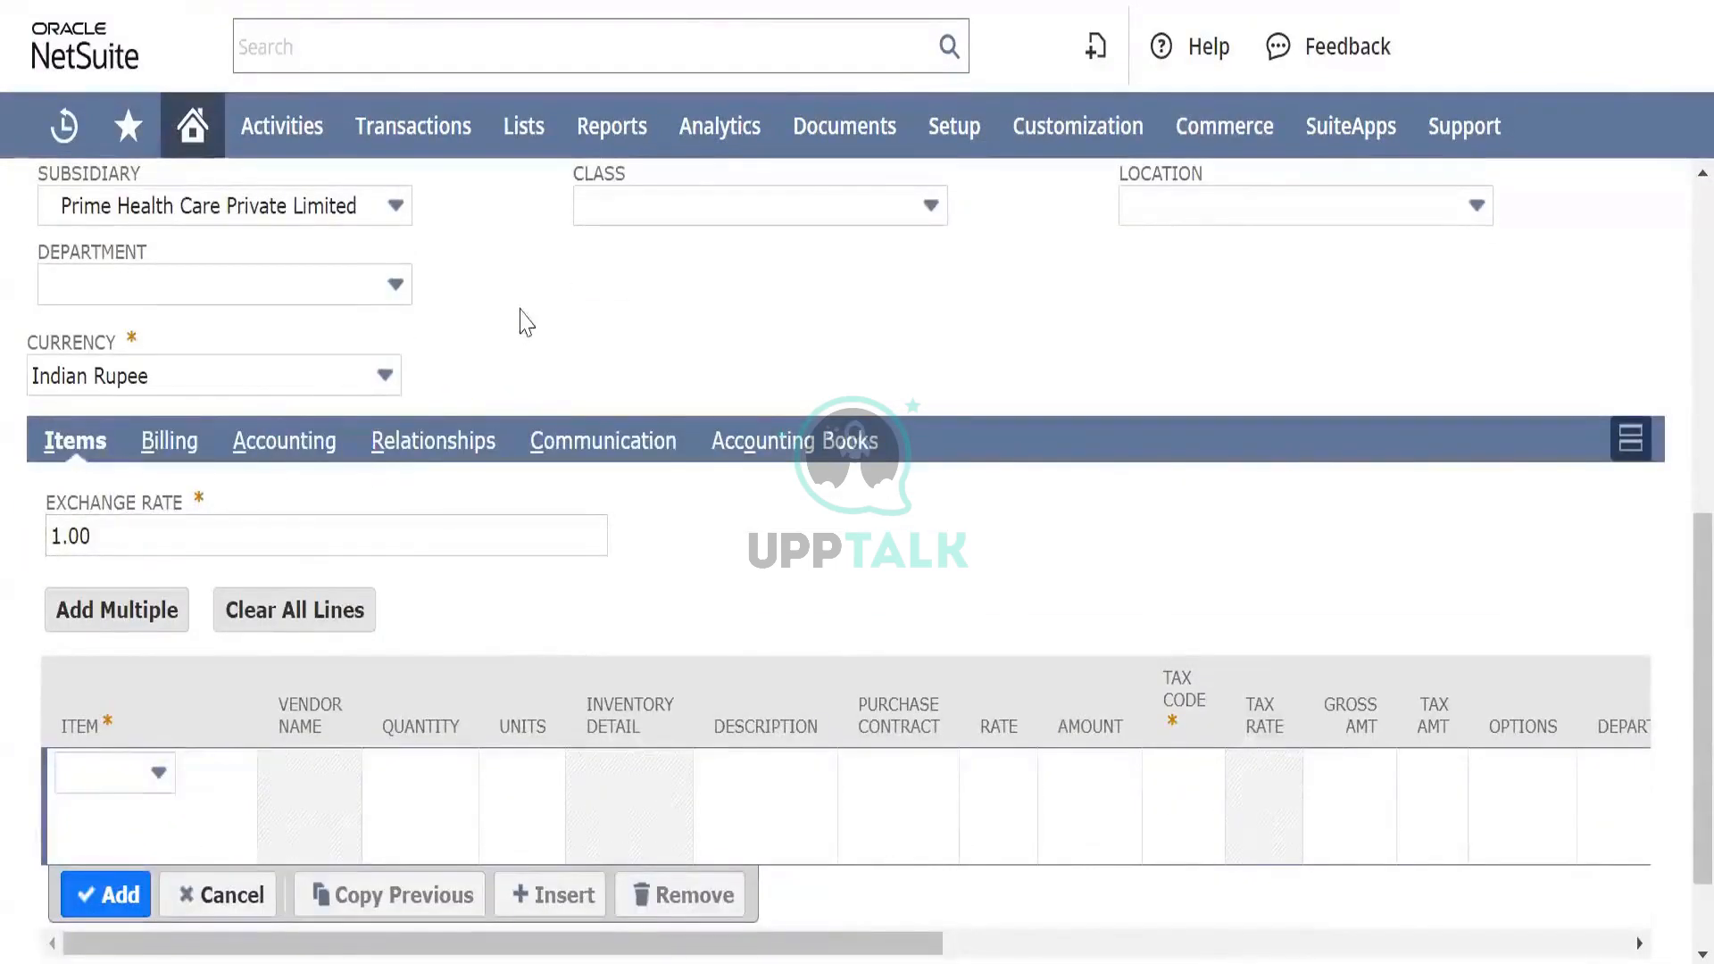
scroll(522, 321, "up", 4)
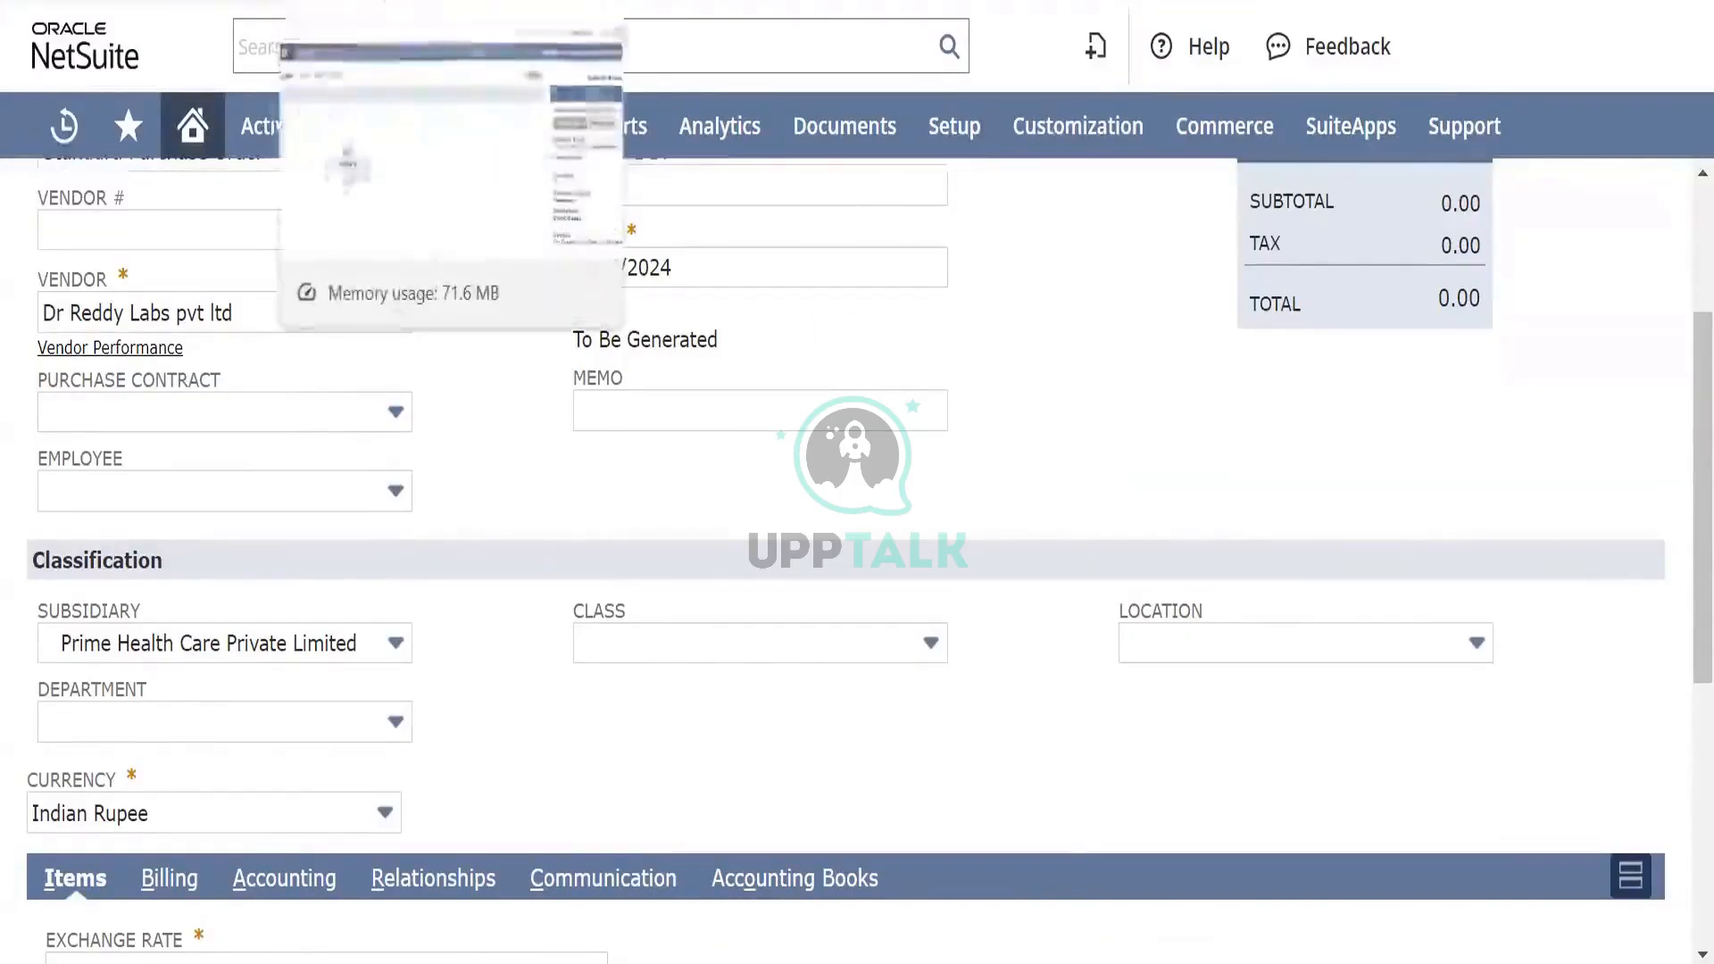
Step: Return to the Test Workflow editor and inspect the actions and fields of State 1
left_click(446, 2)
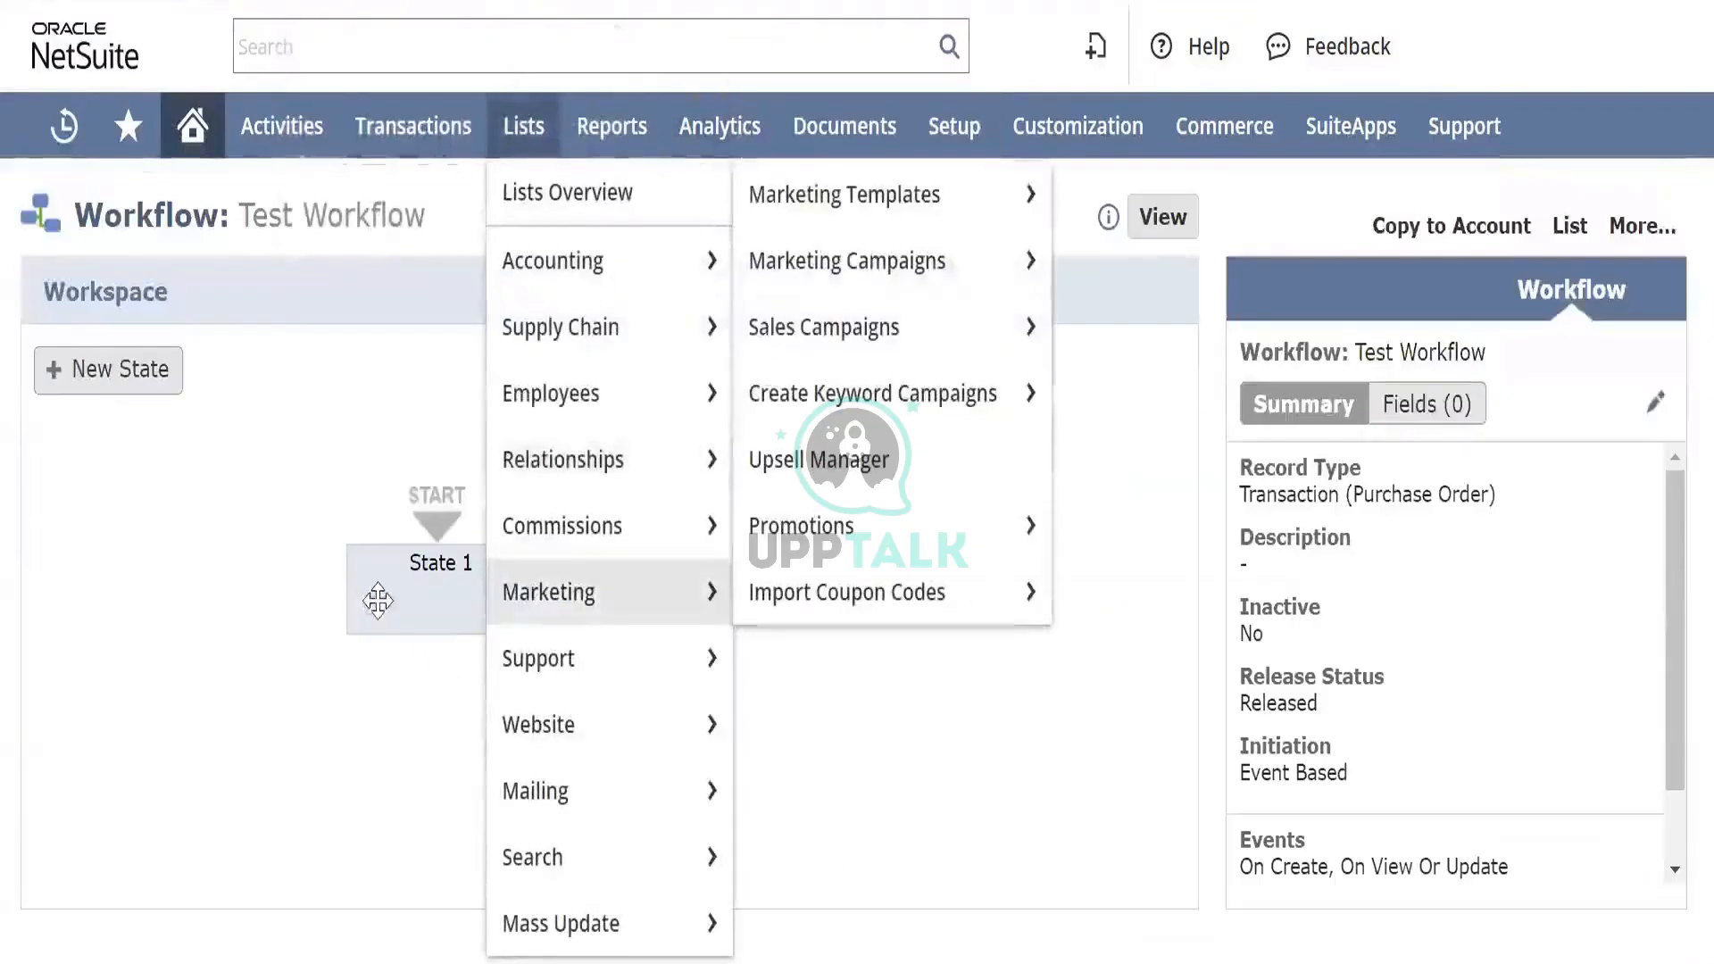
left_click(406, 586)
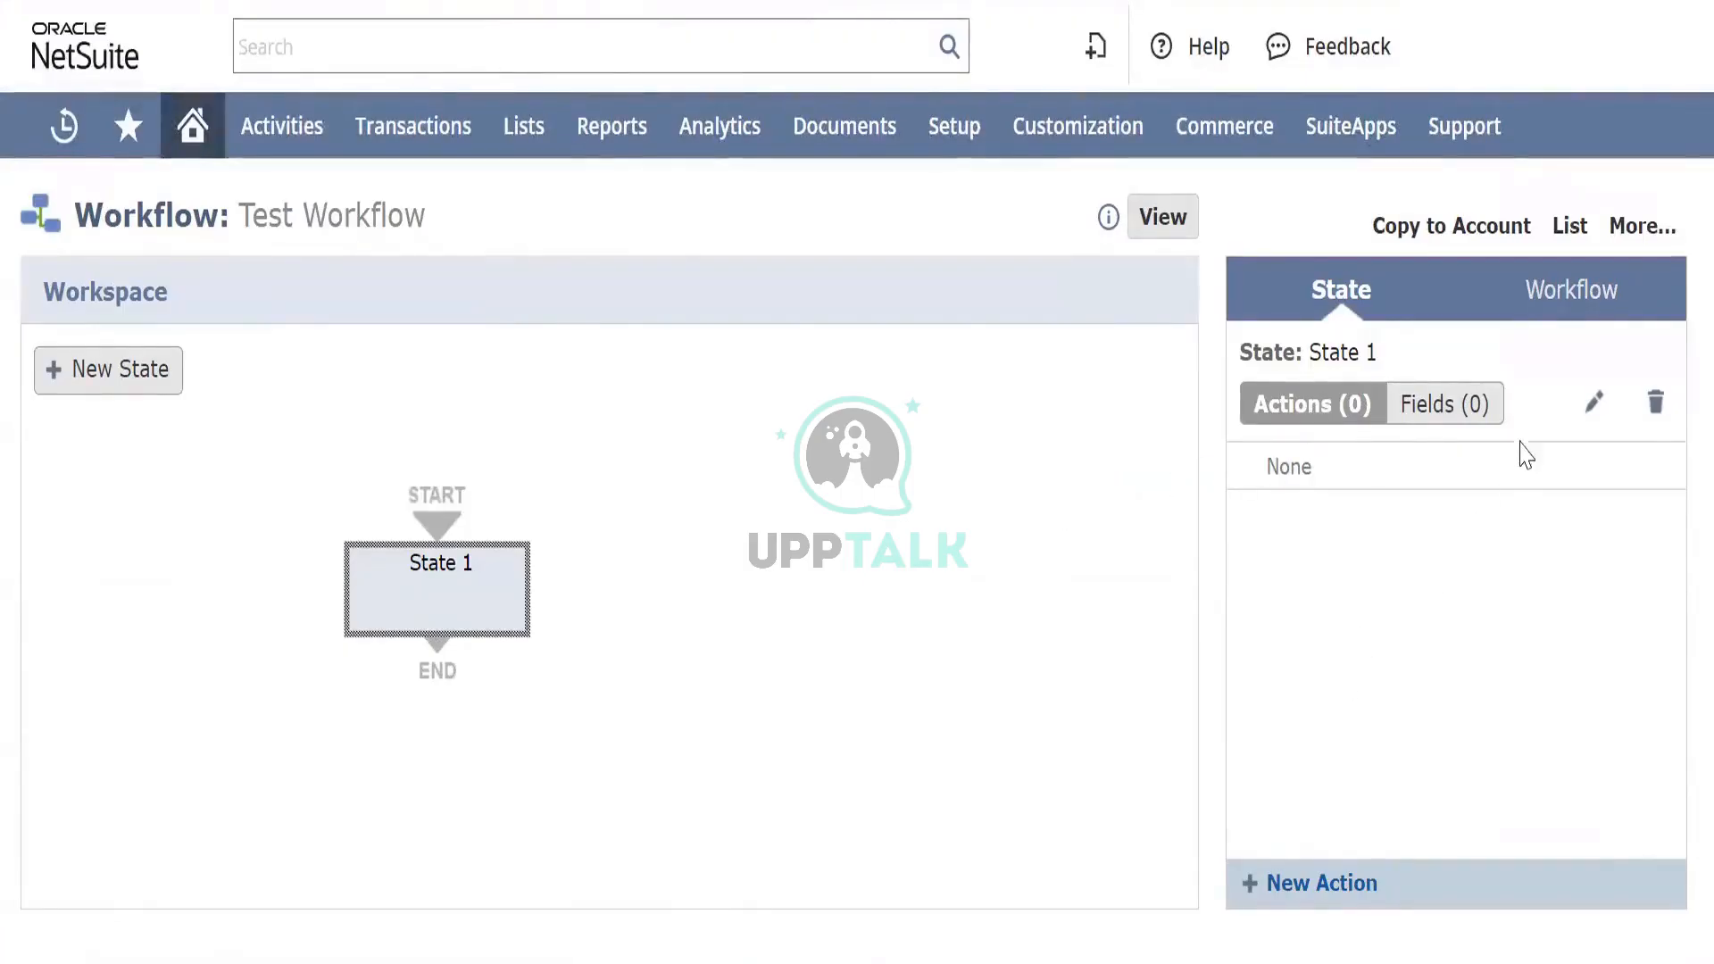
left_click(1446, 412)
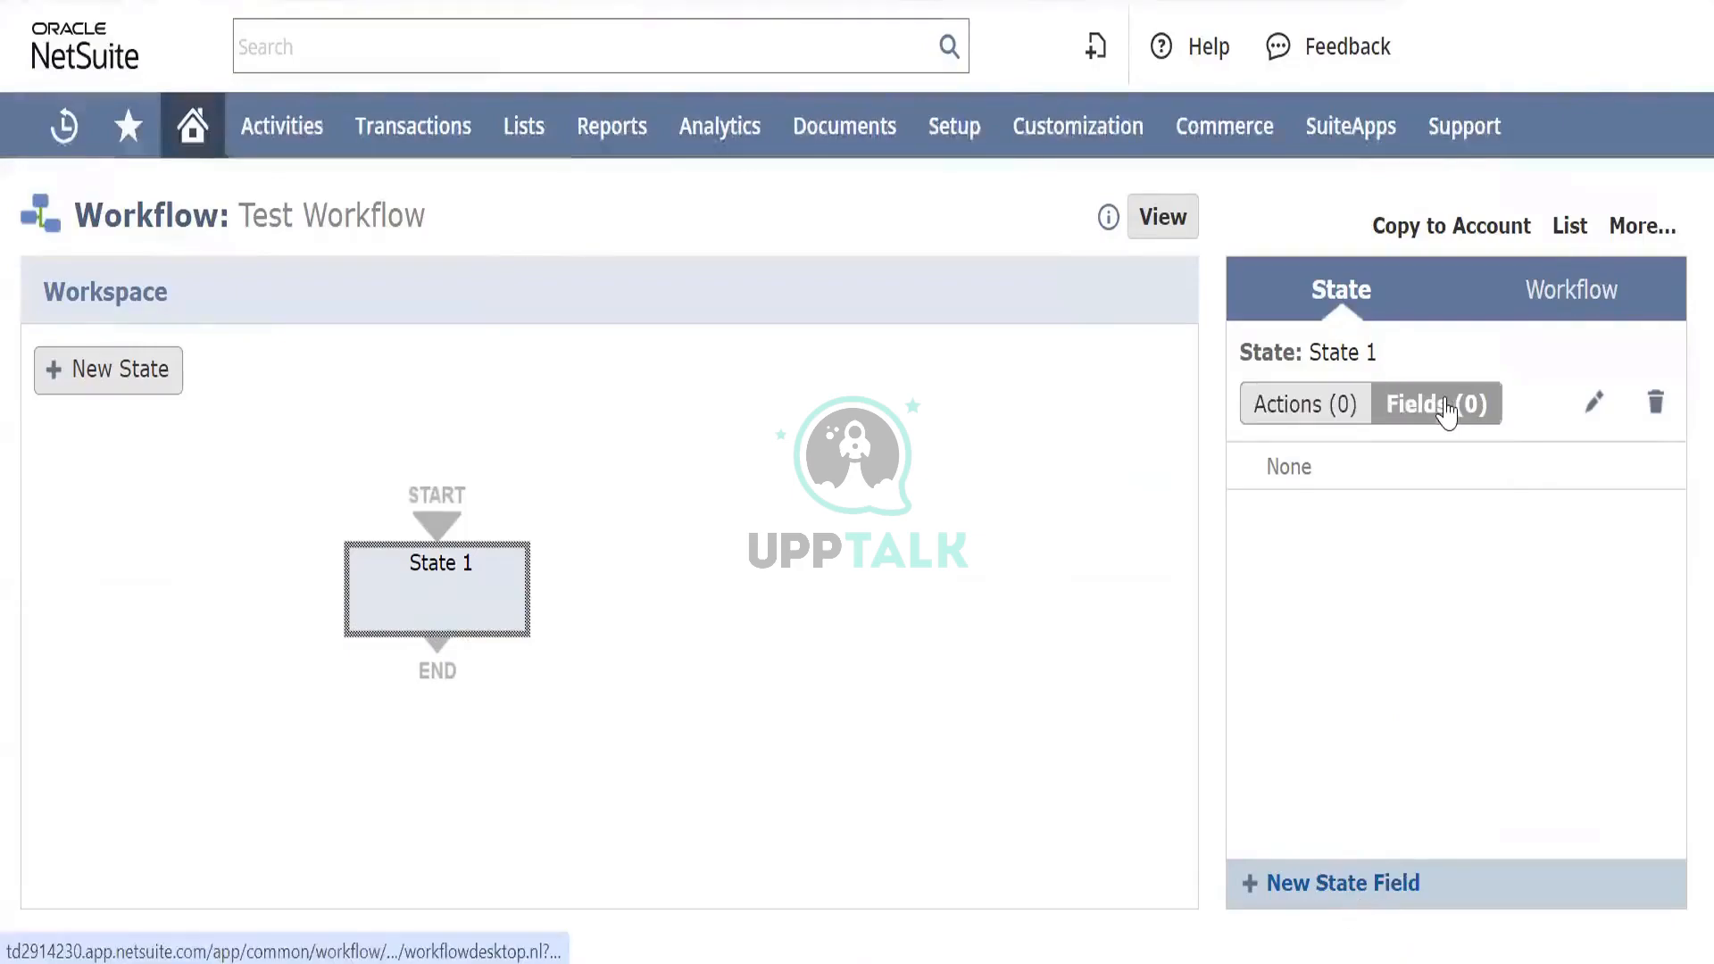
left_click(1293, 409)
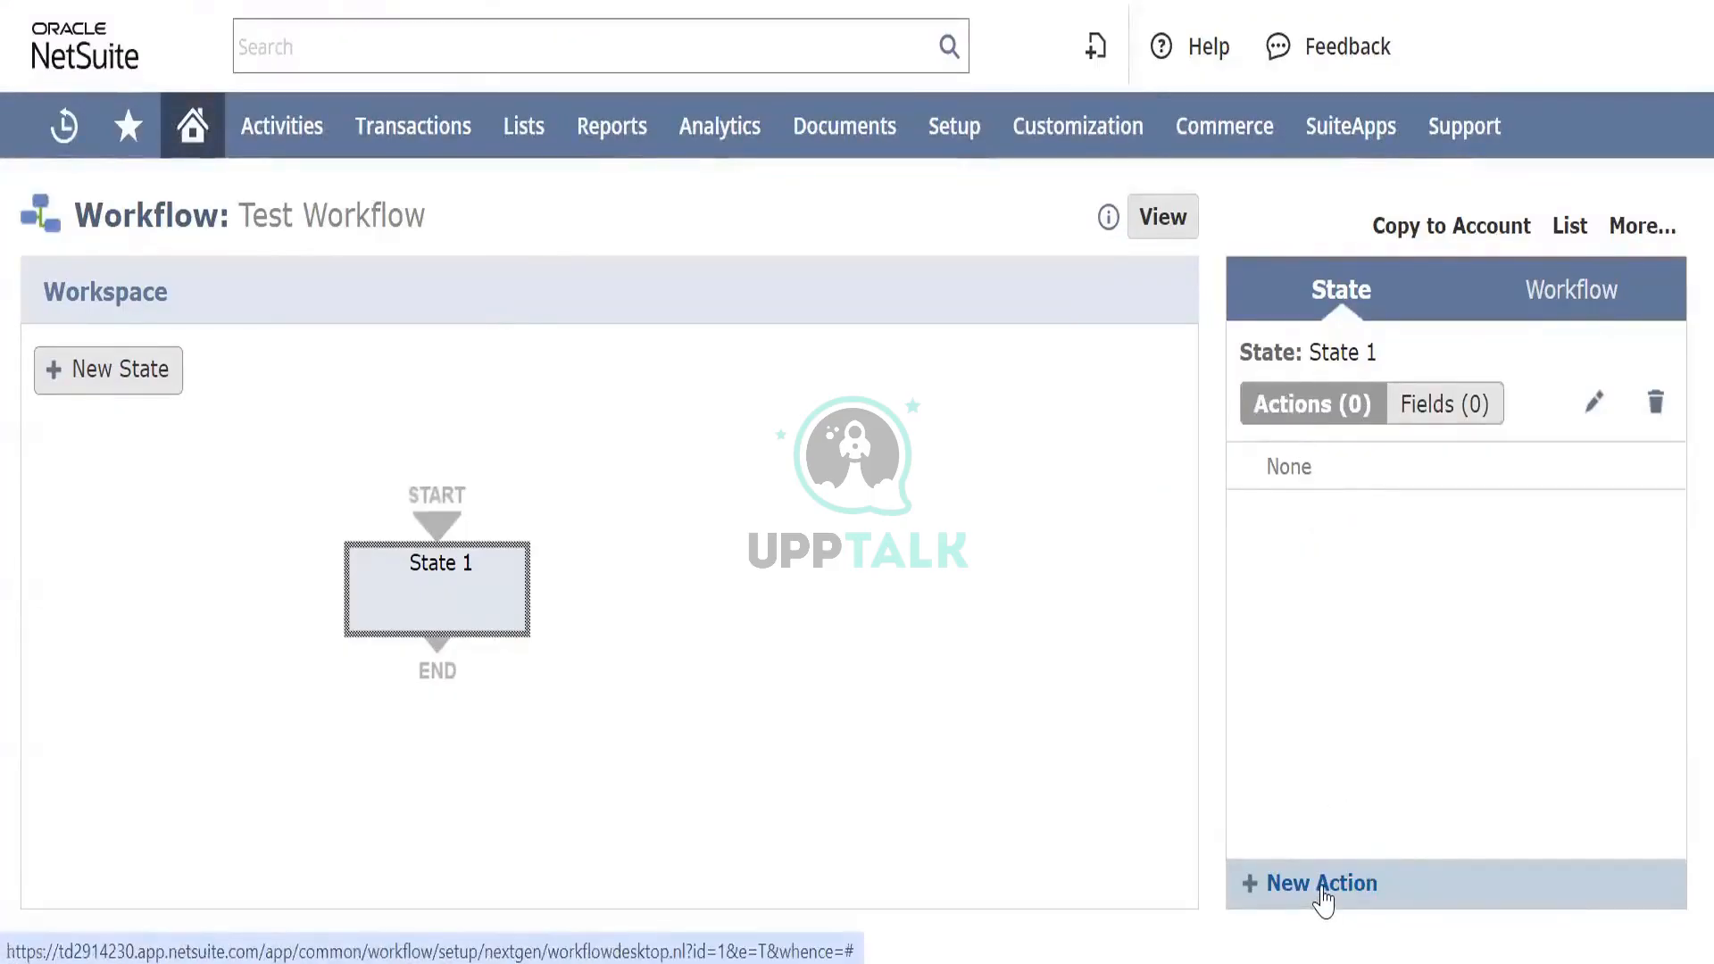
left_click(1429, 420)
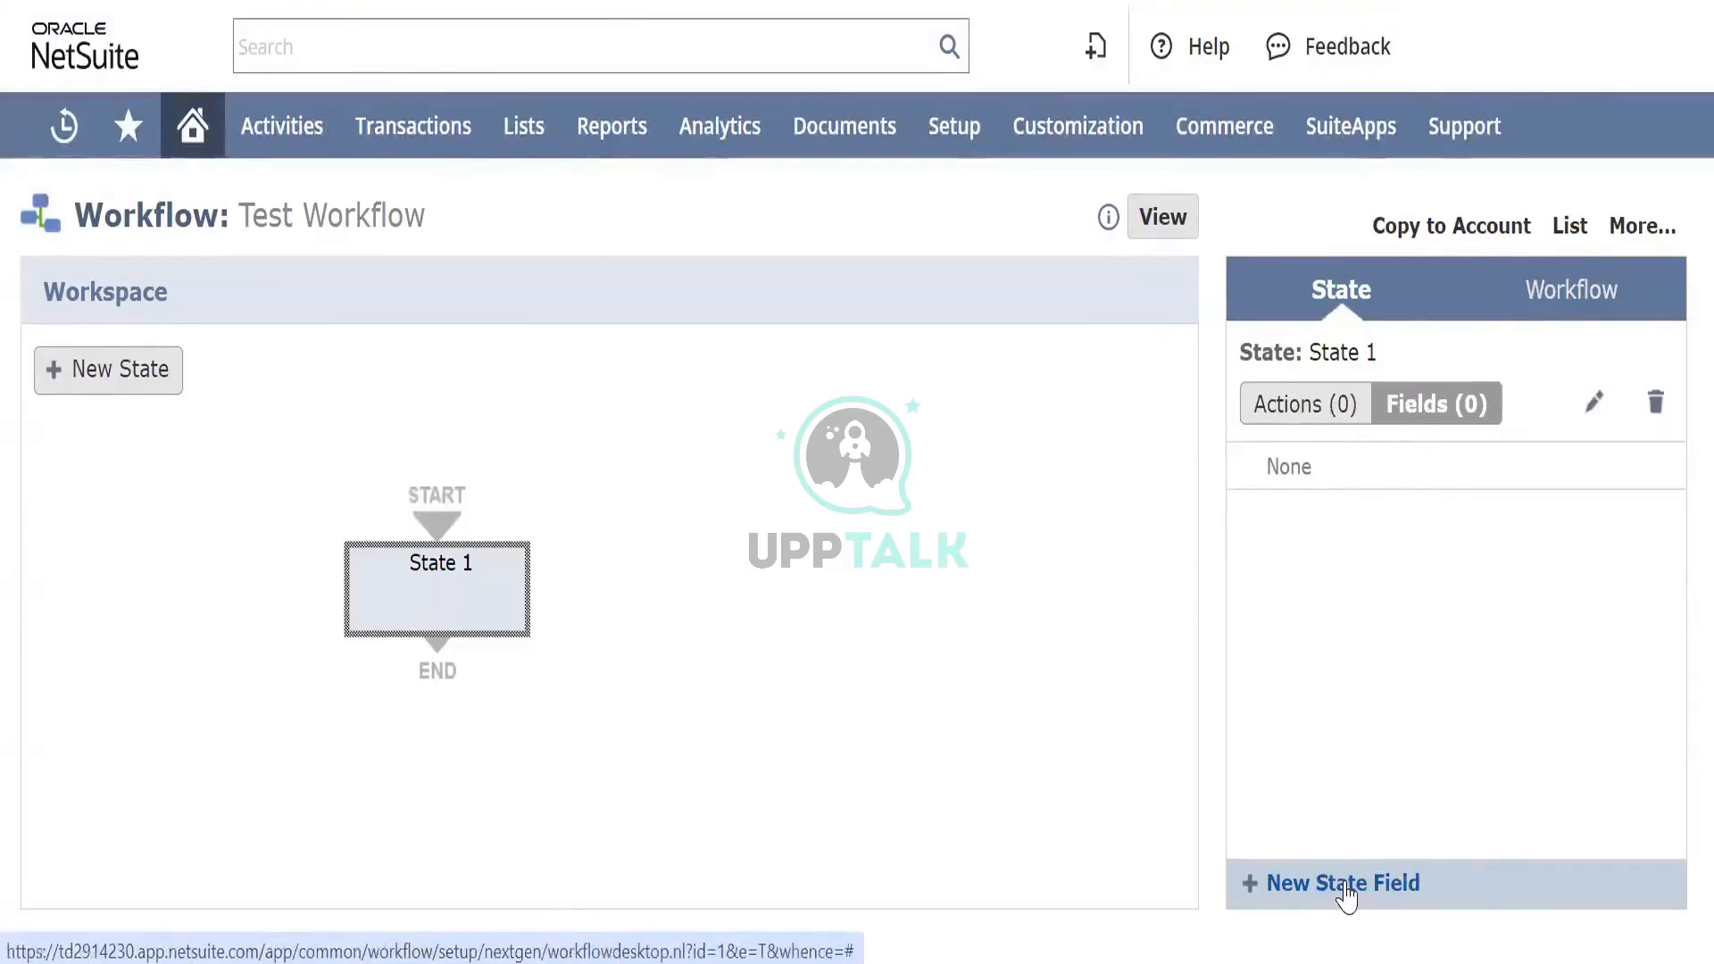
left_click(1299, 409)
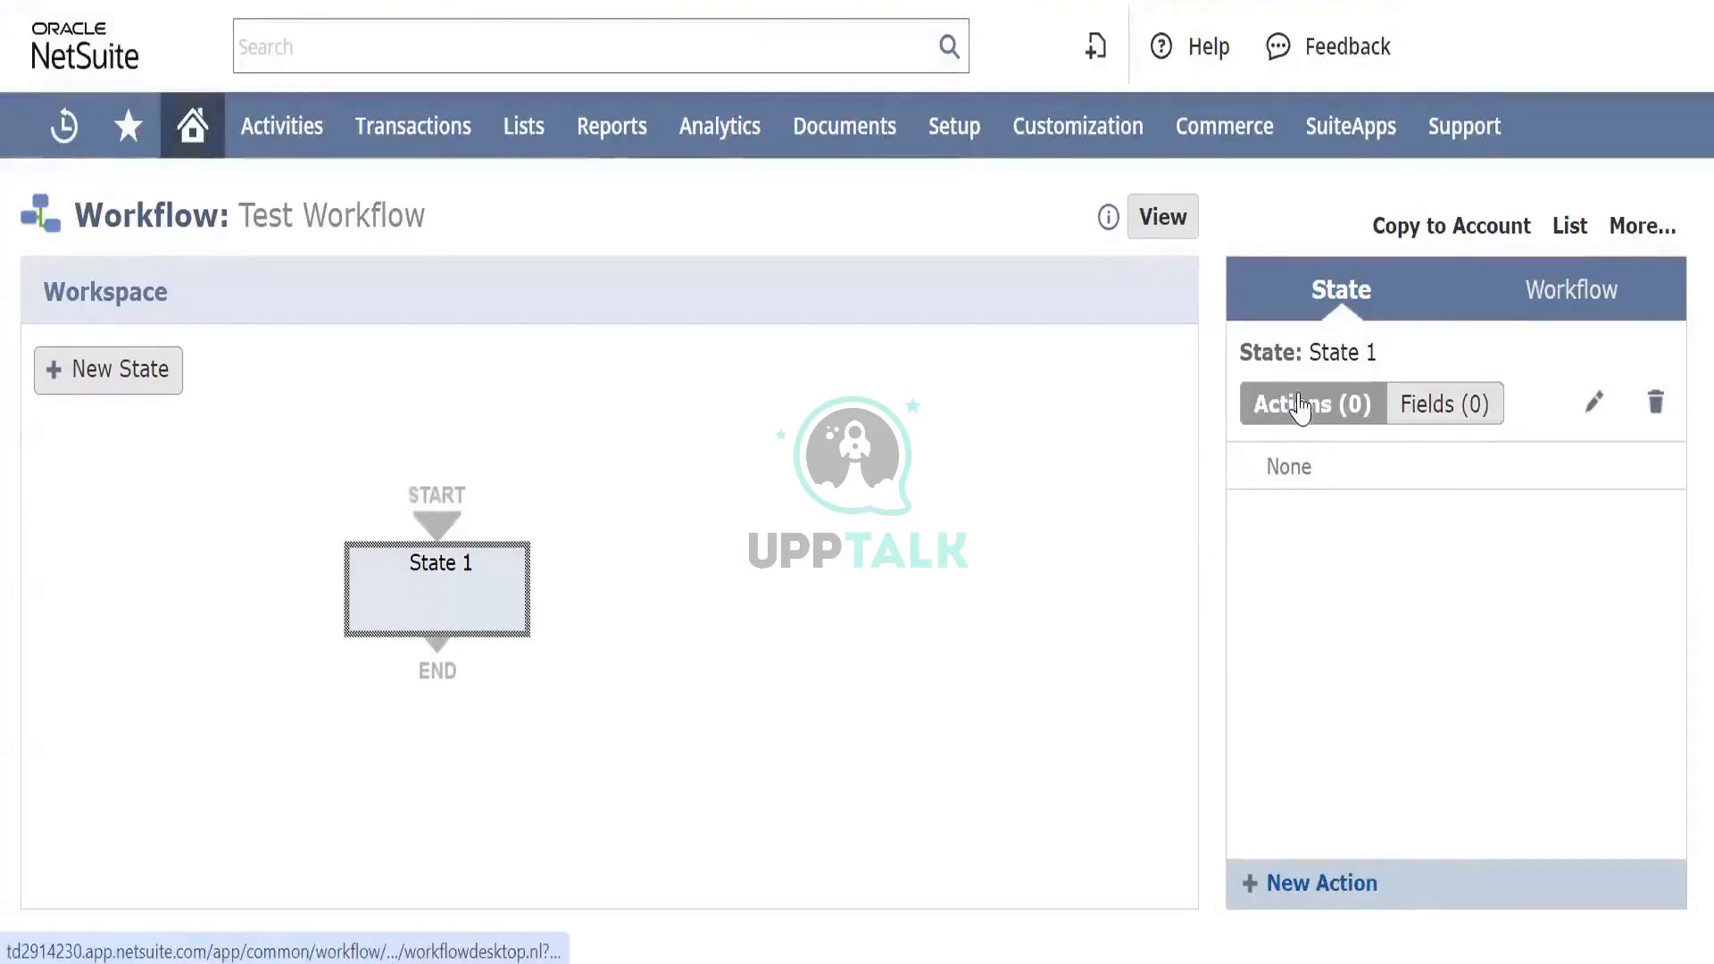
Step: Review the available action types and start a new Set Field Value action for State 1
left_click(1312, 885)
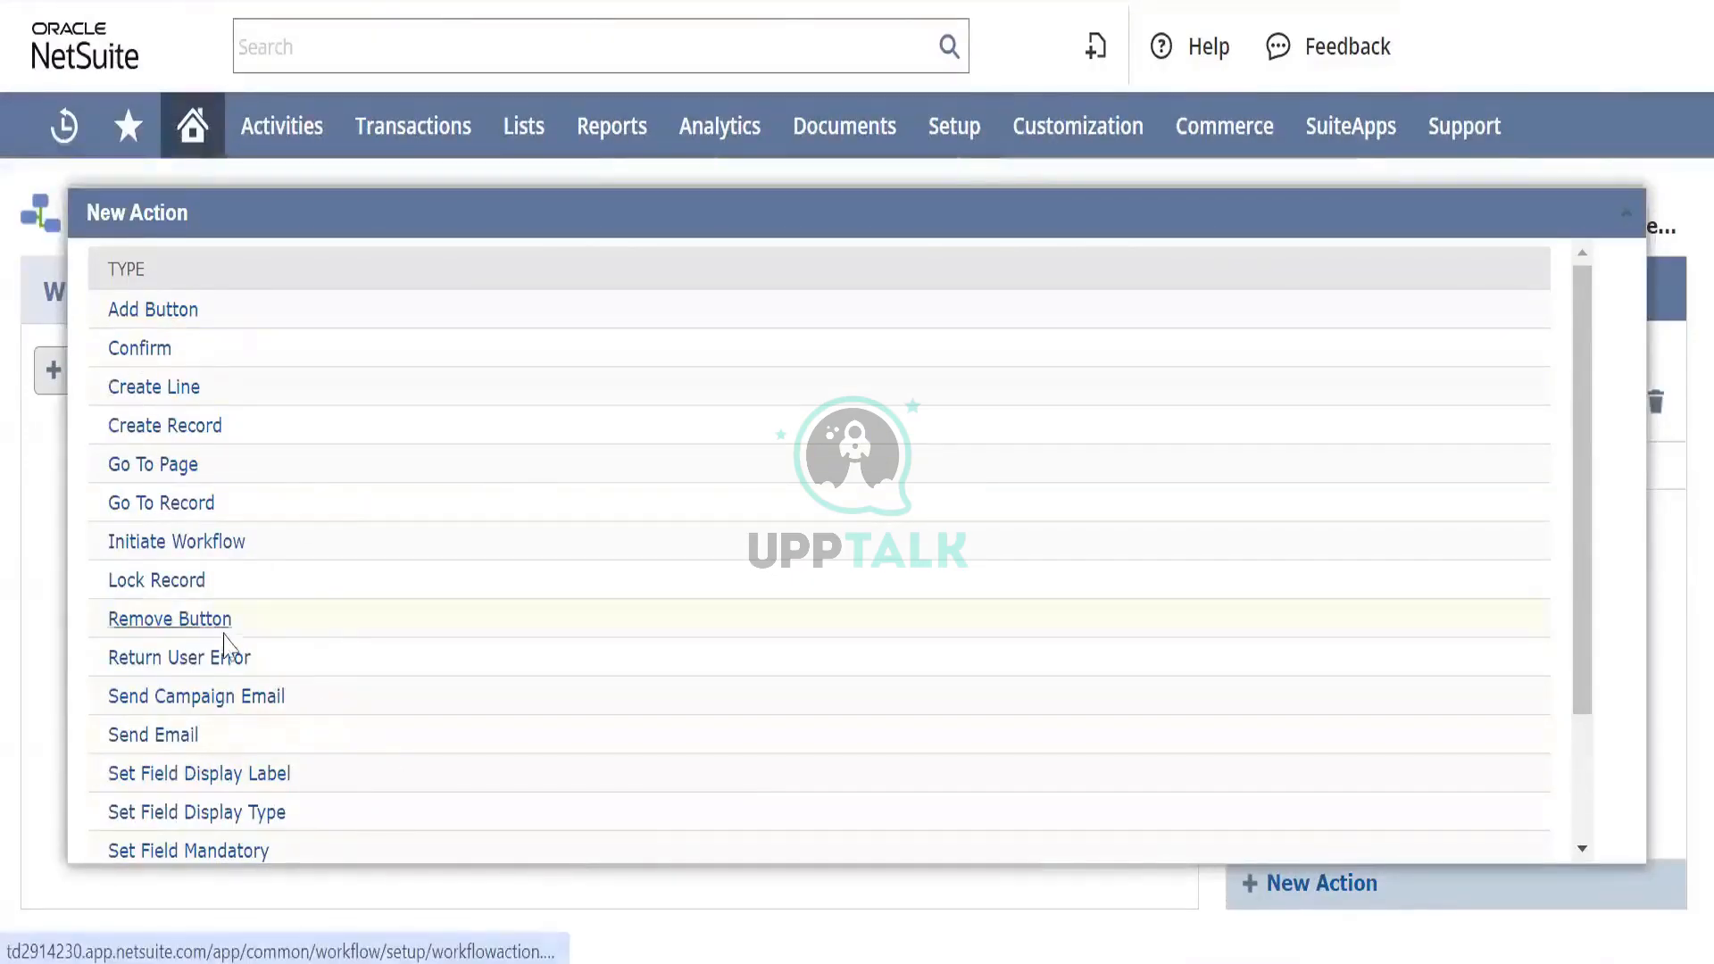
scroll(227, 640, "down", 3)
scroll(222, 547, "up", 3)
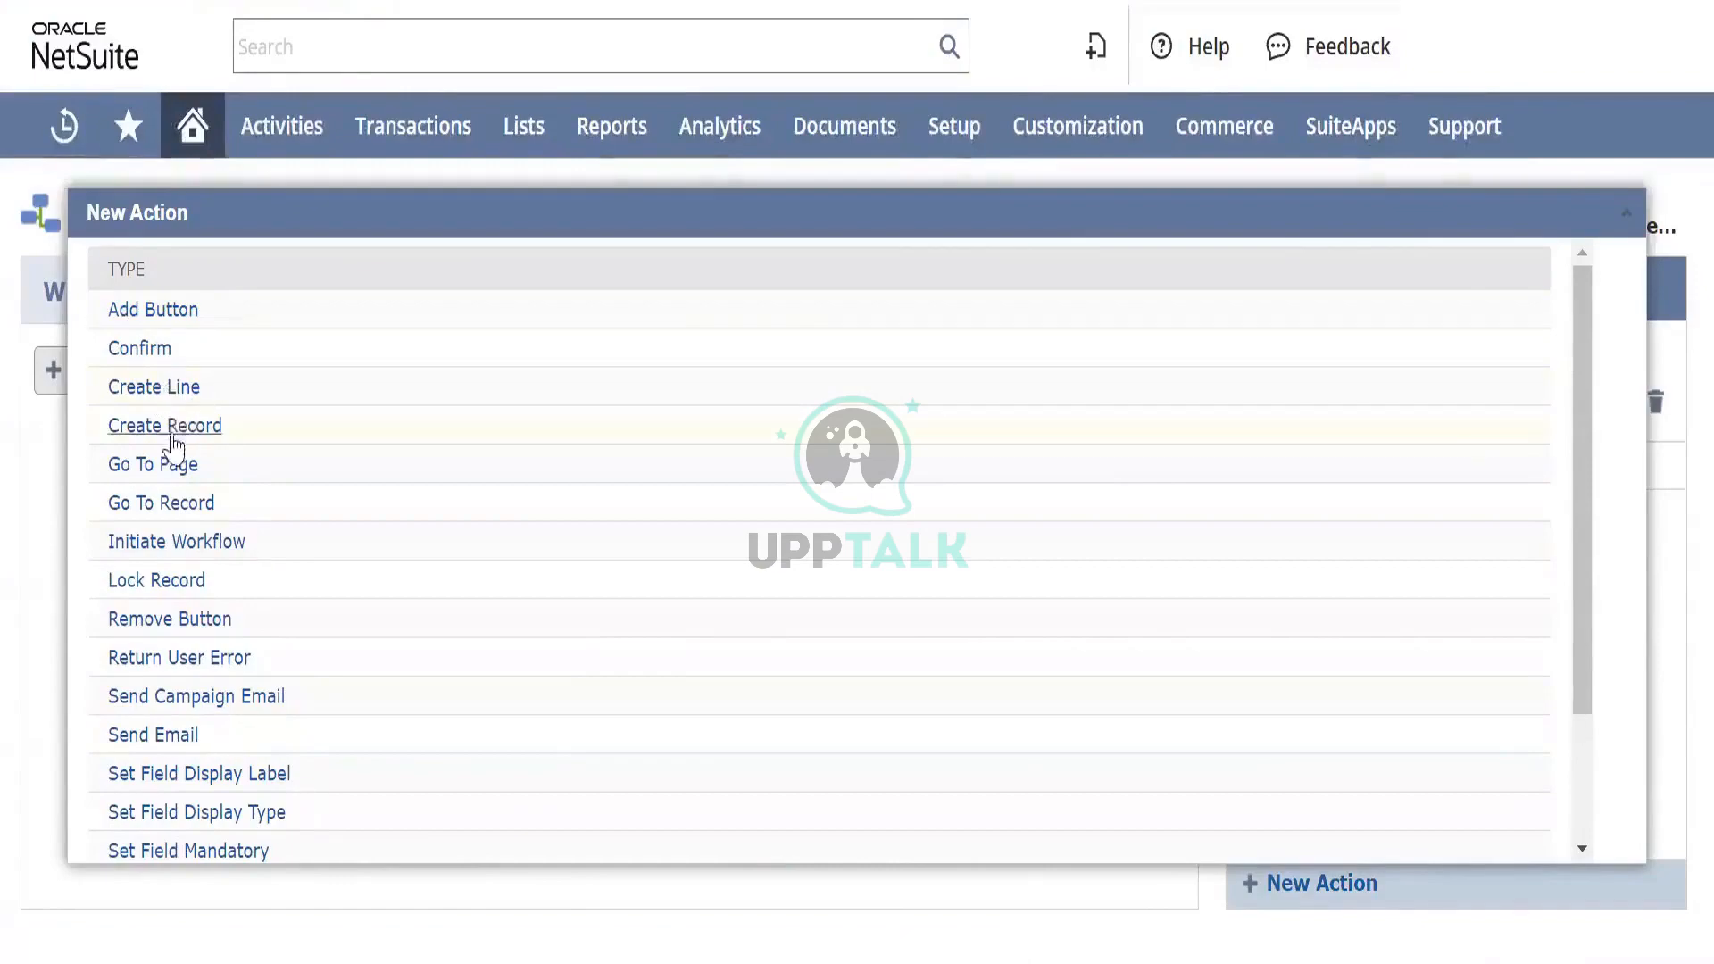
scroll(162, 522, "down", 2)
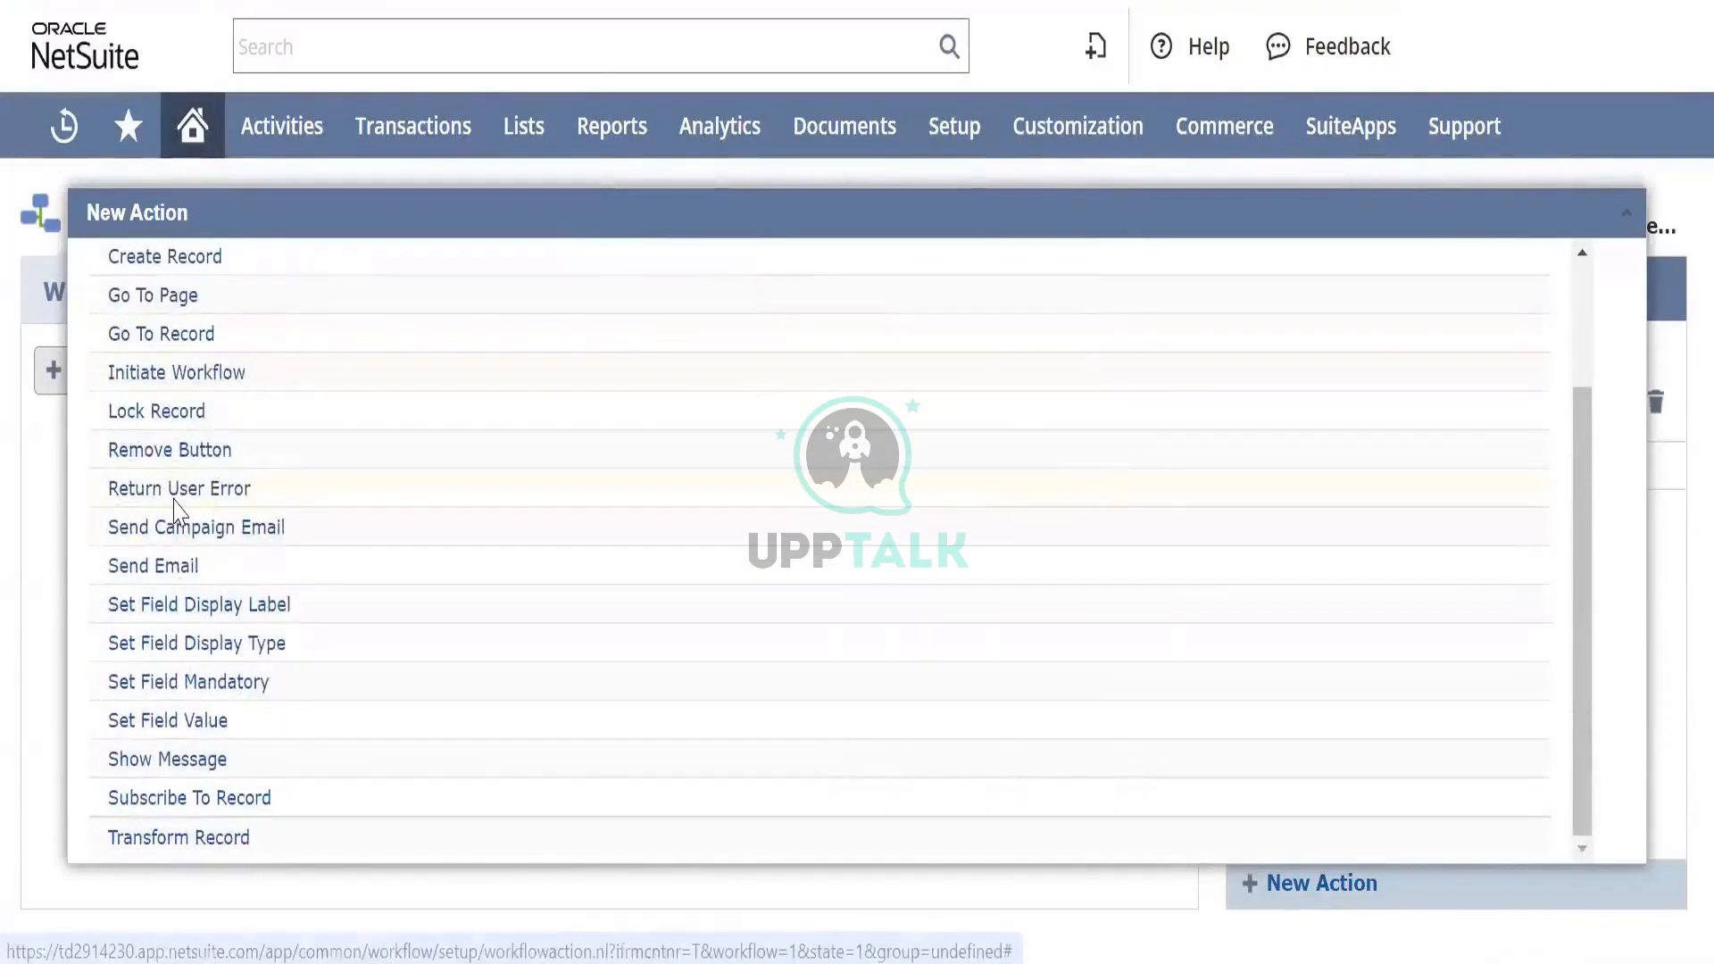
left_click(162, 696)
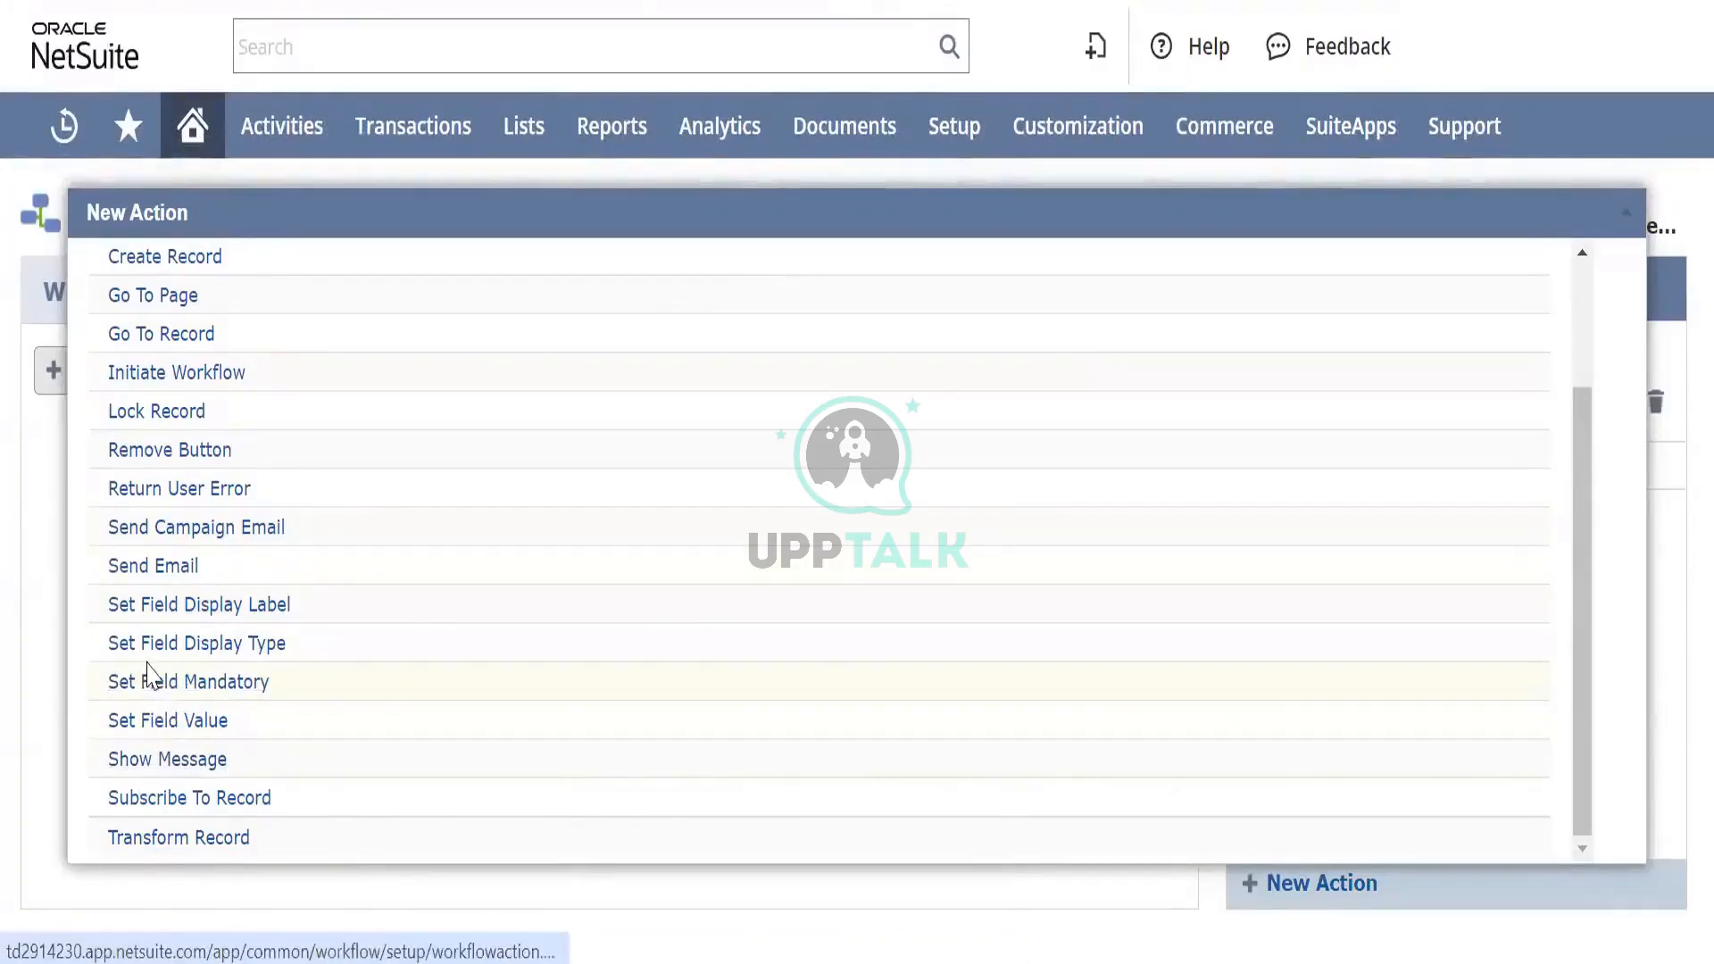
left_click(166, 720)
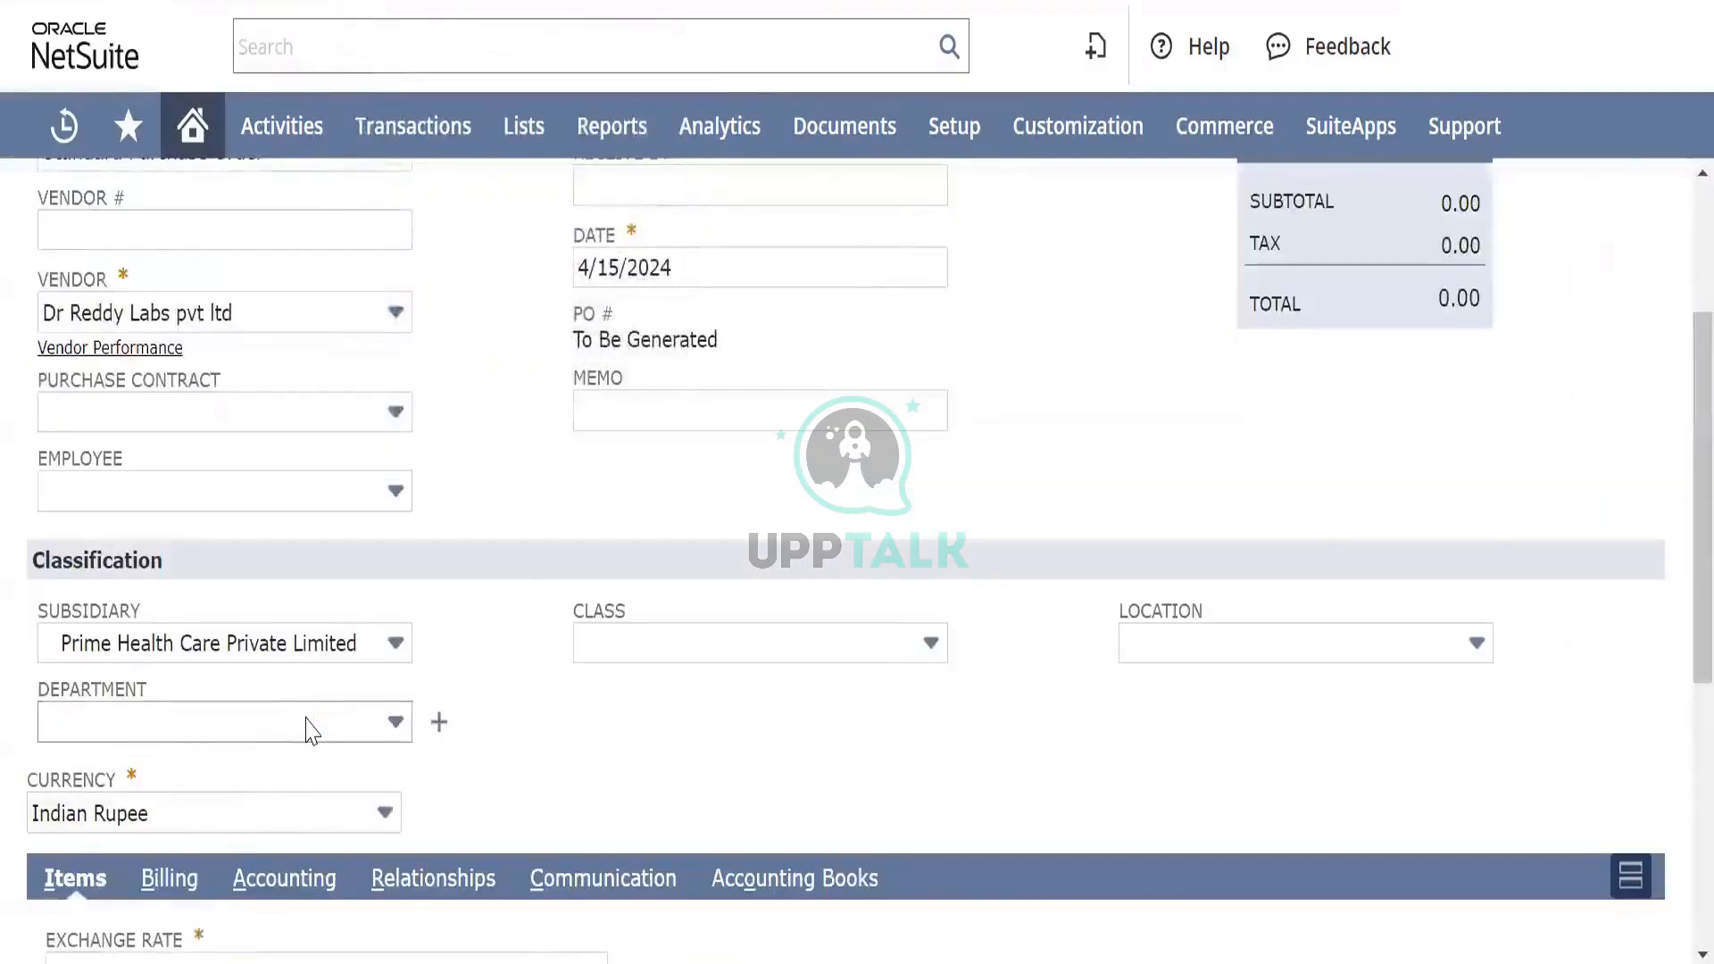
Step: Check the department options on the purchase order form and return to the workflow action
left_click(310, 729)
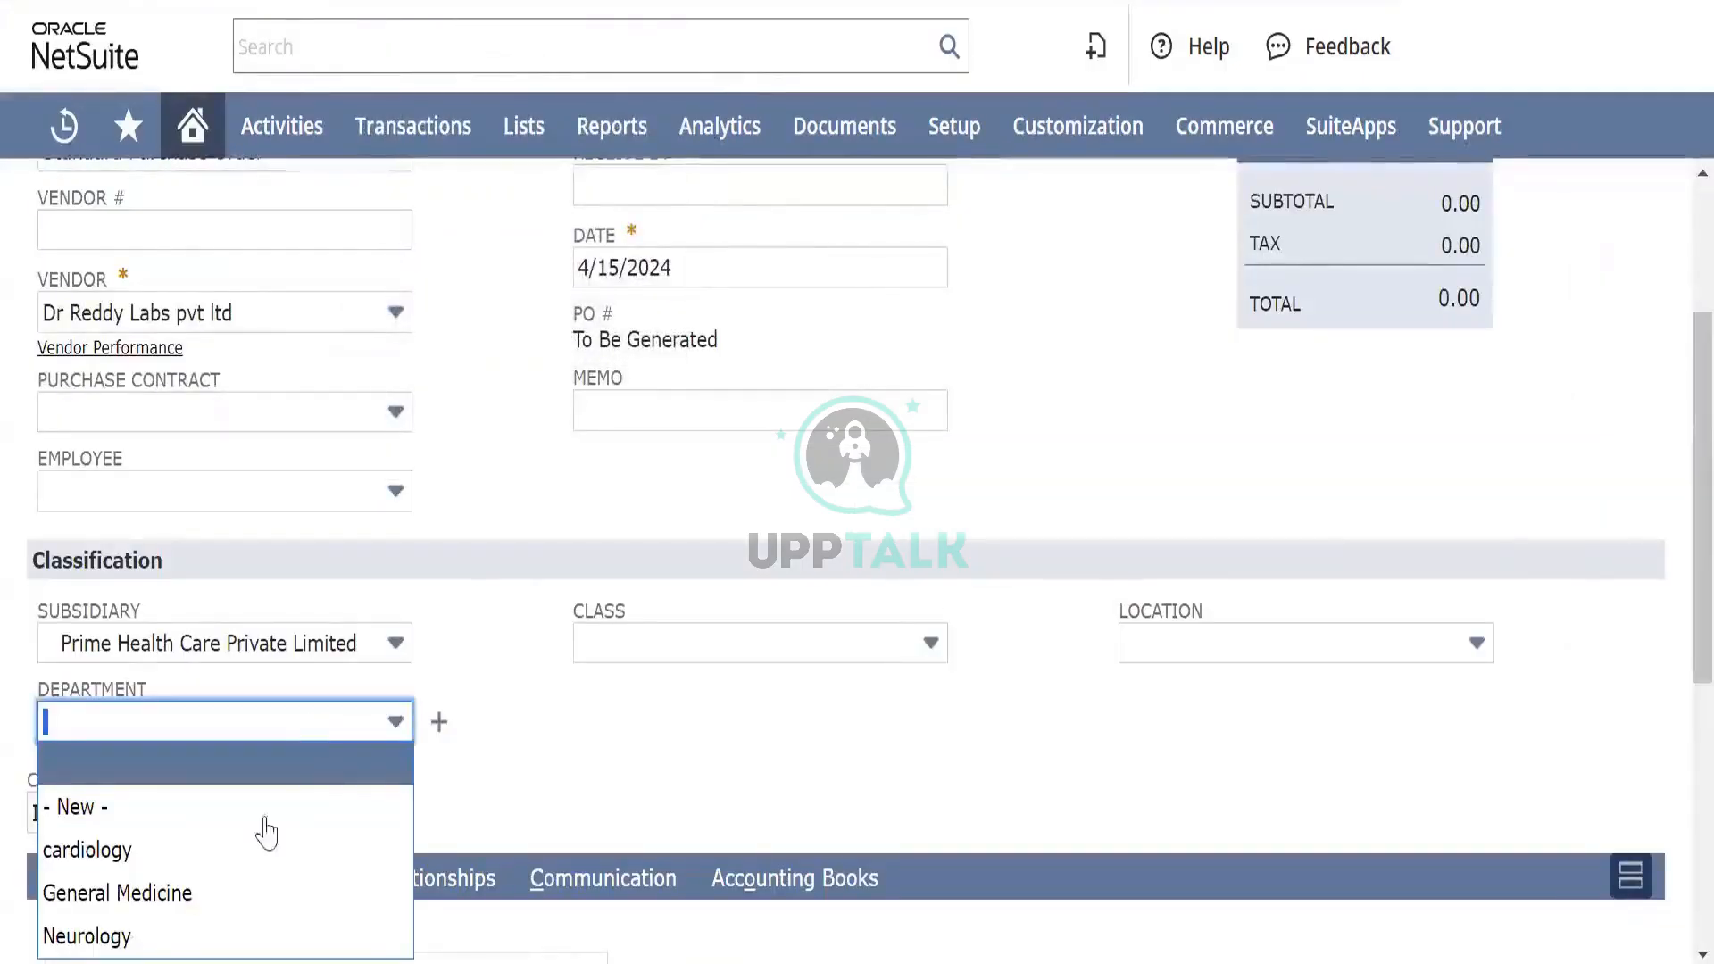
left_click(553, 719)
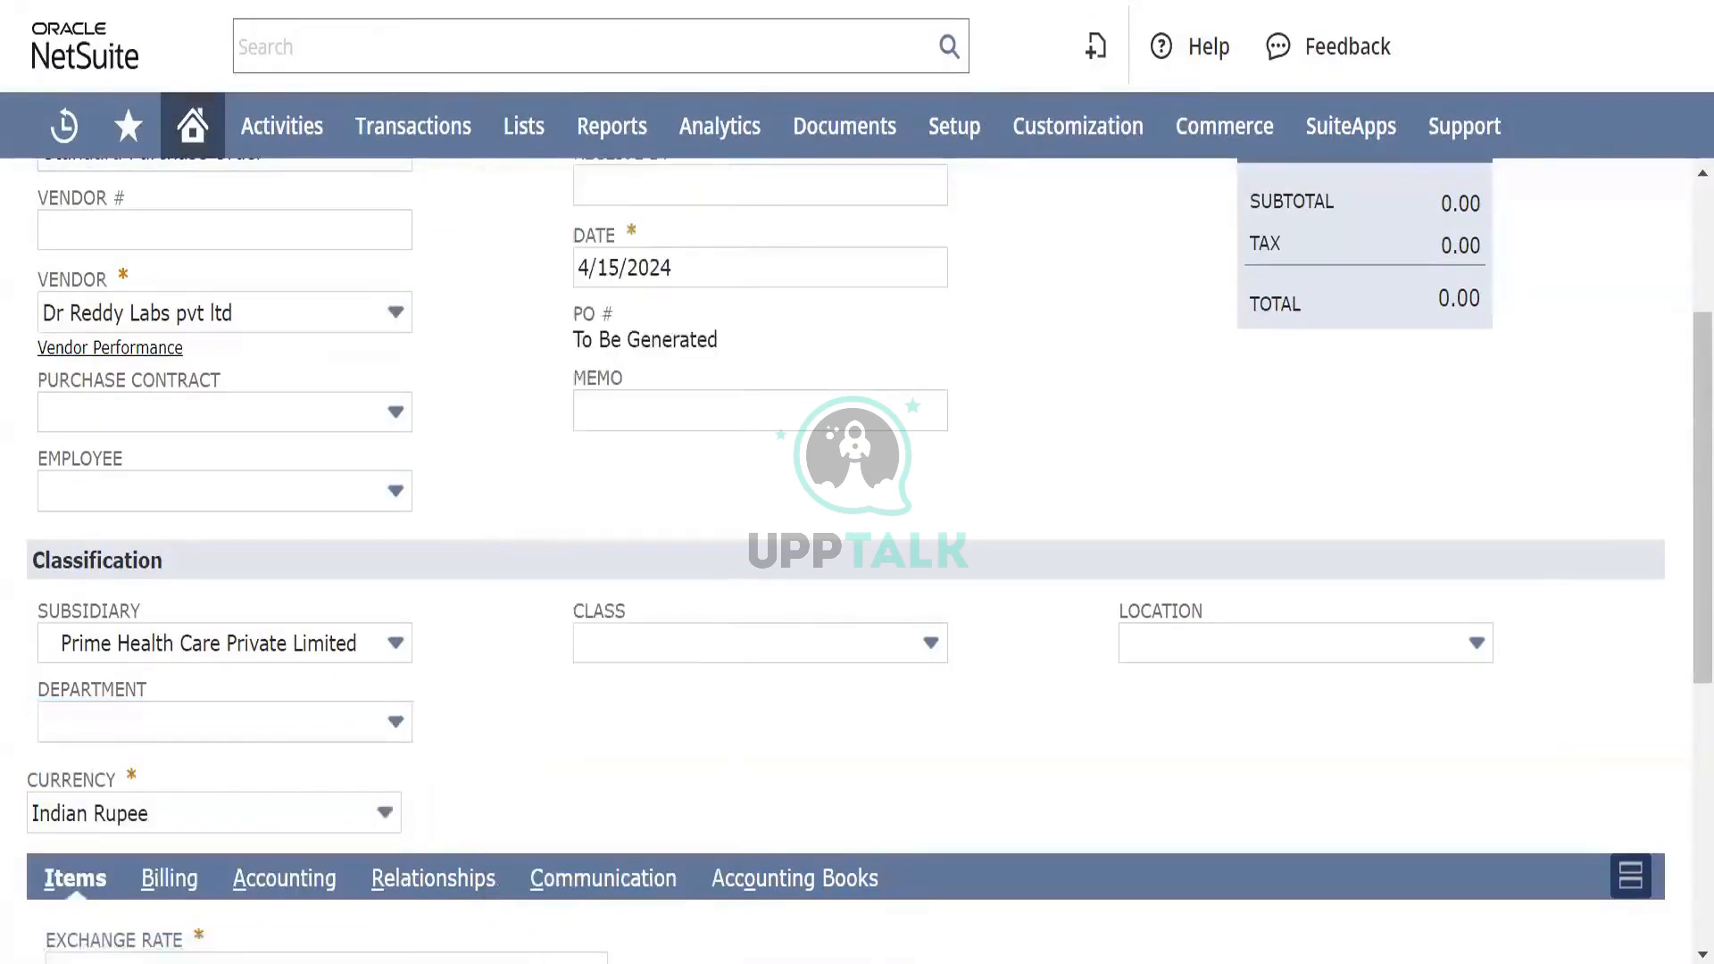
left_click(357, 2)
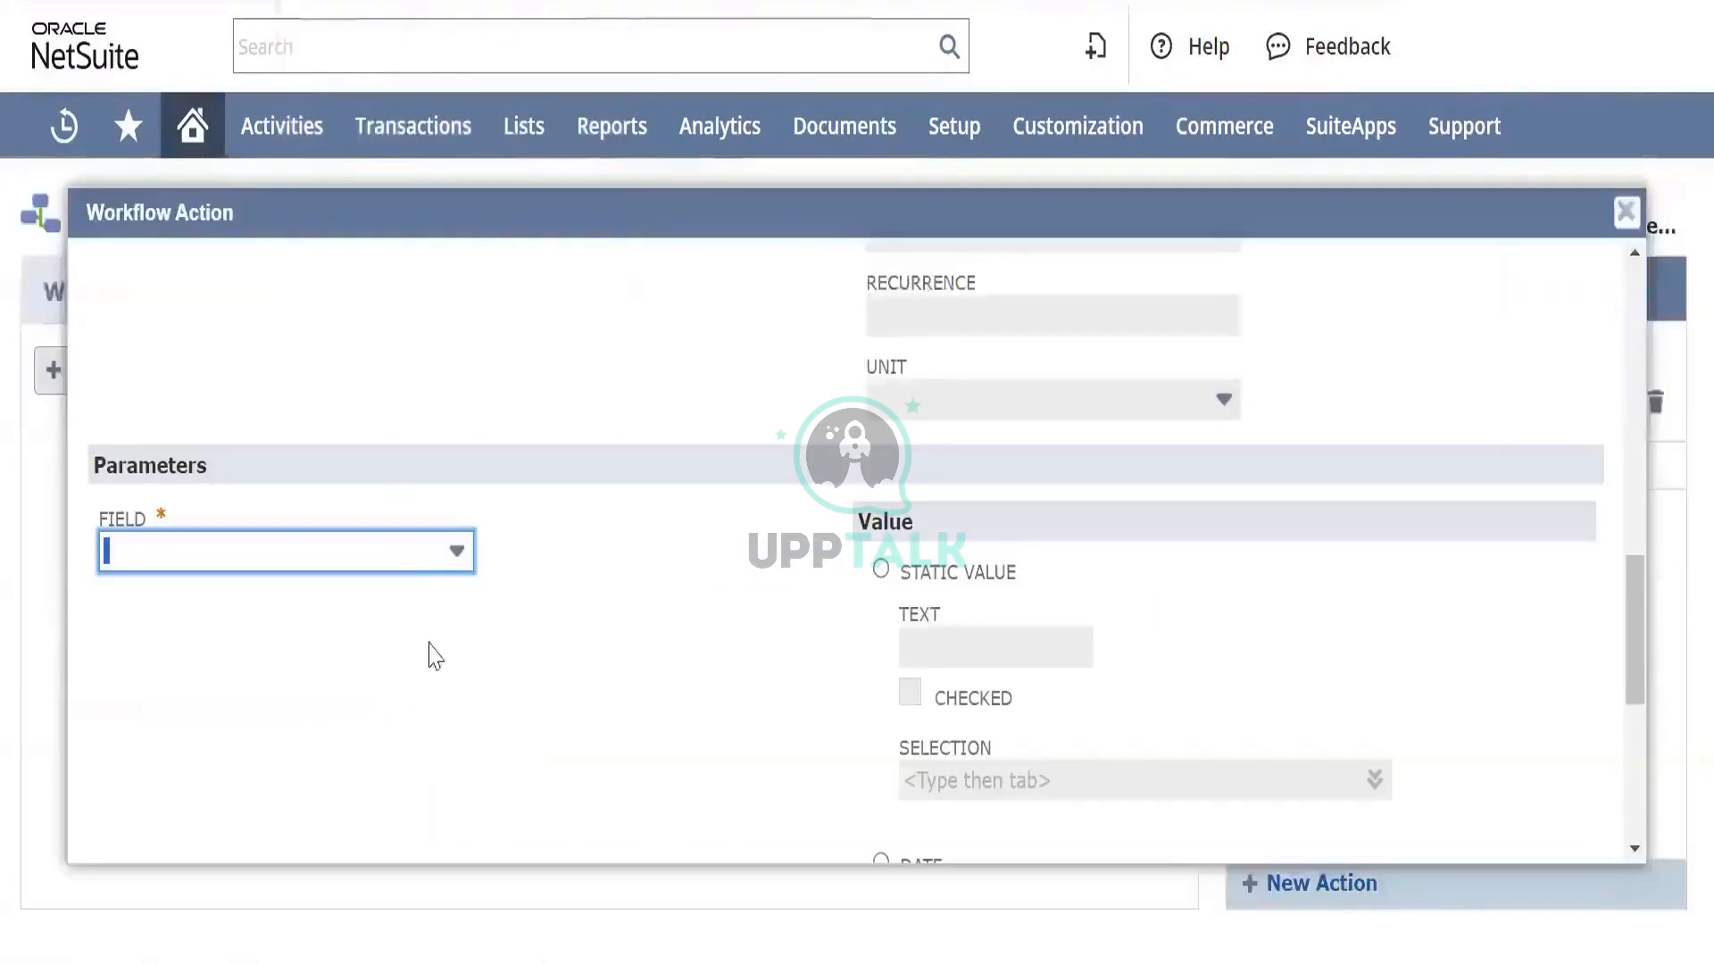
Step: Search the field choices in the action's parameters for department
left_click(411, 553)
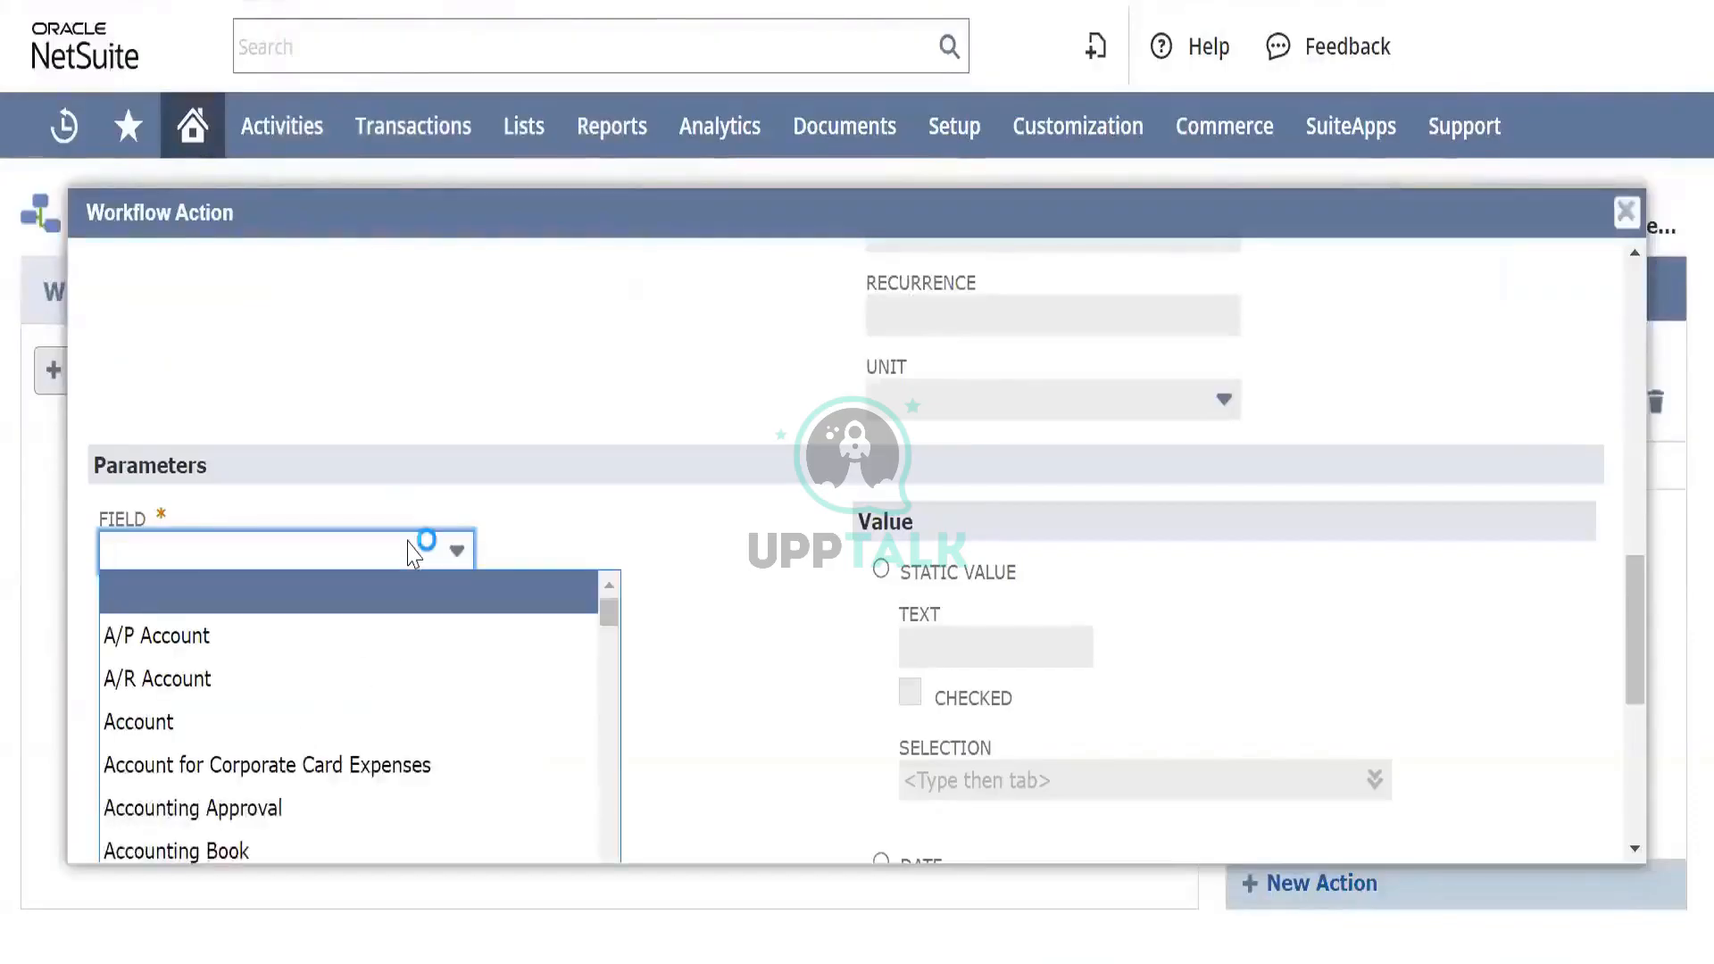
type("Department (Main")
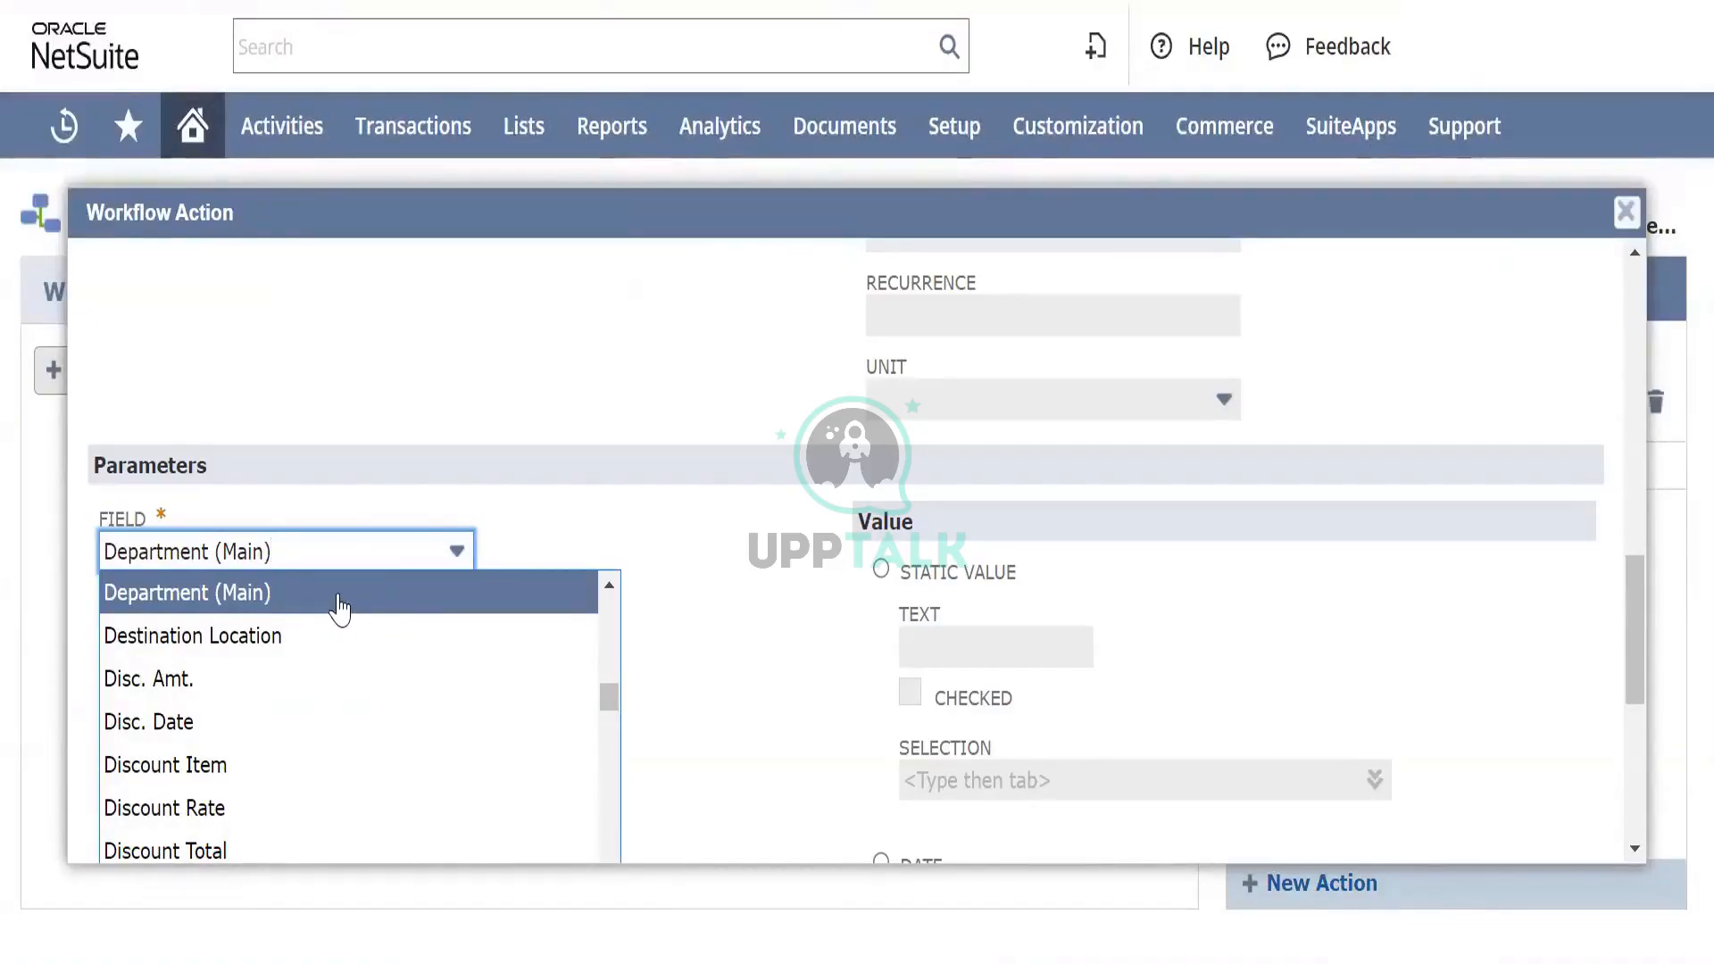
key("ctrl+f")
type("dep")
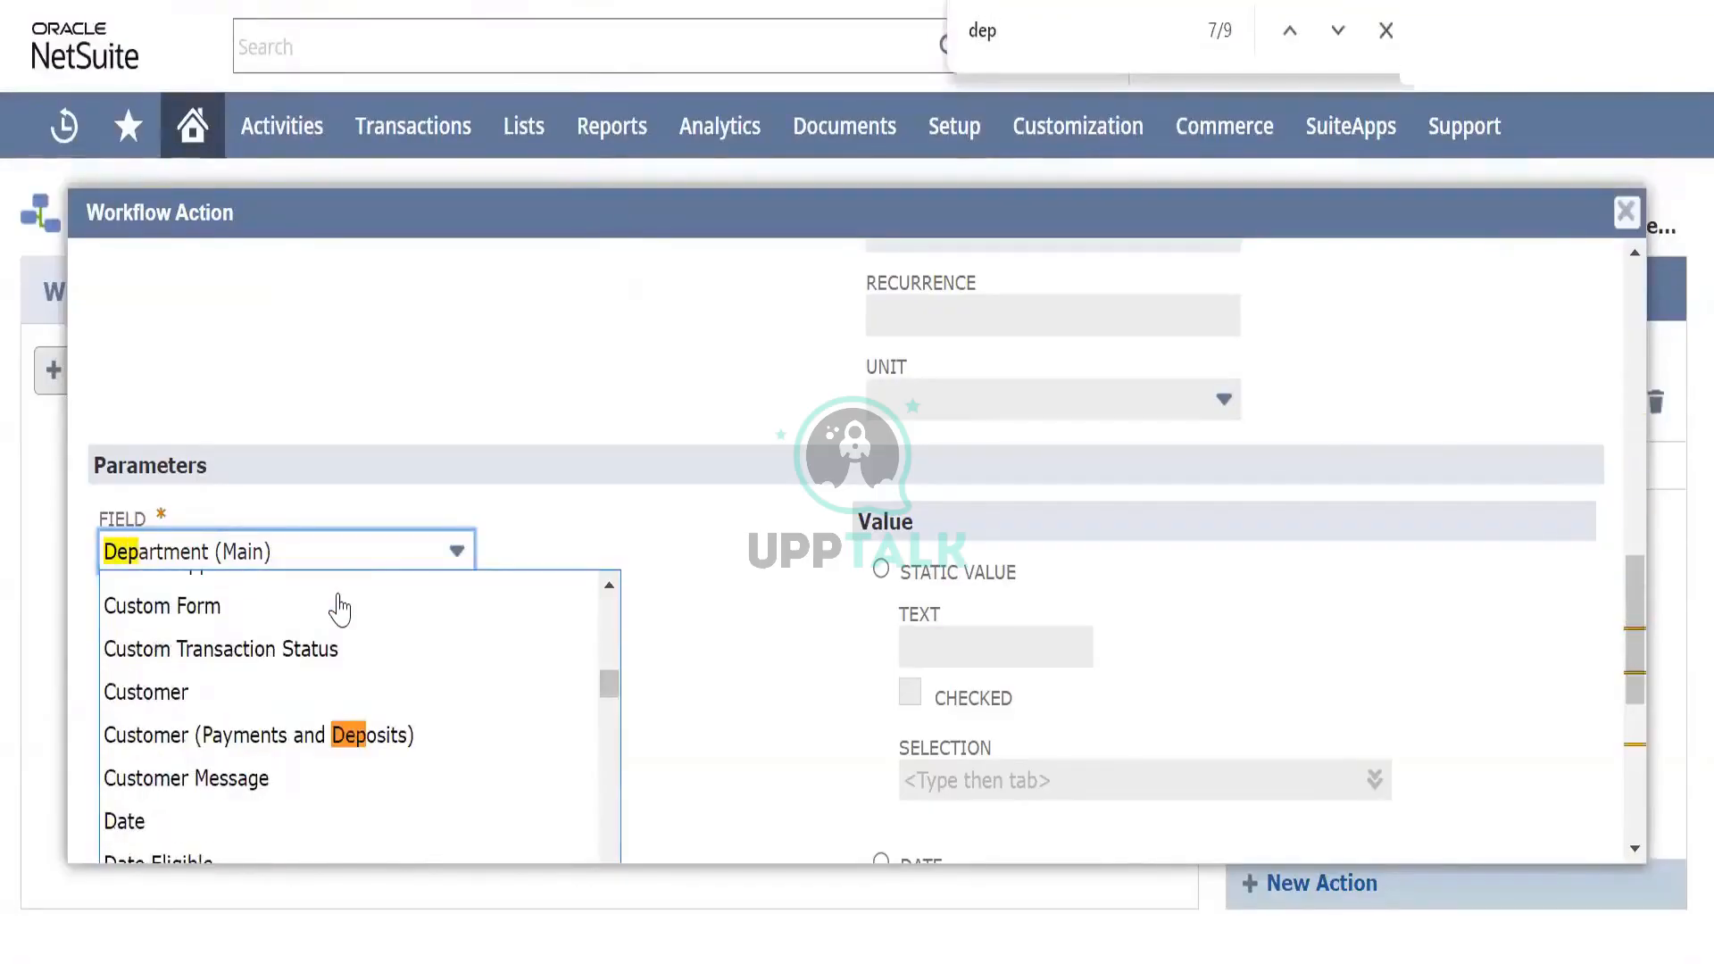
type("art")
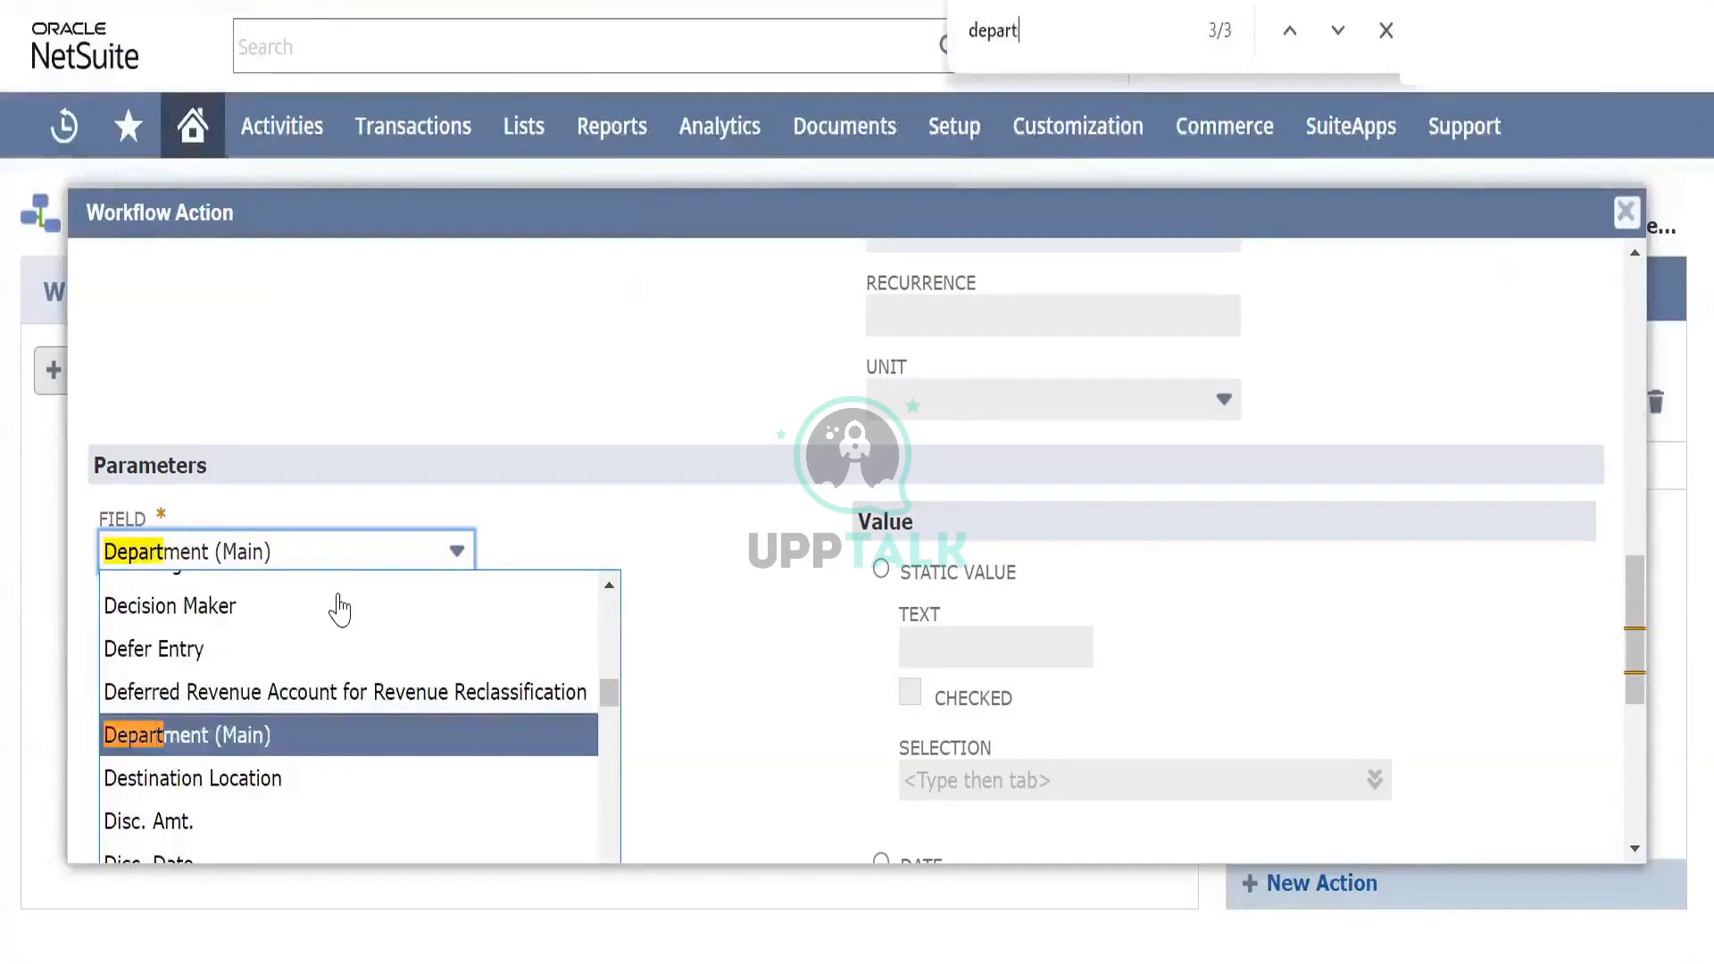
type("ment")
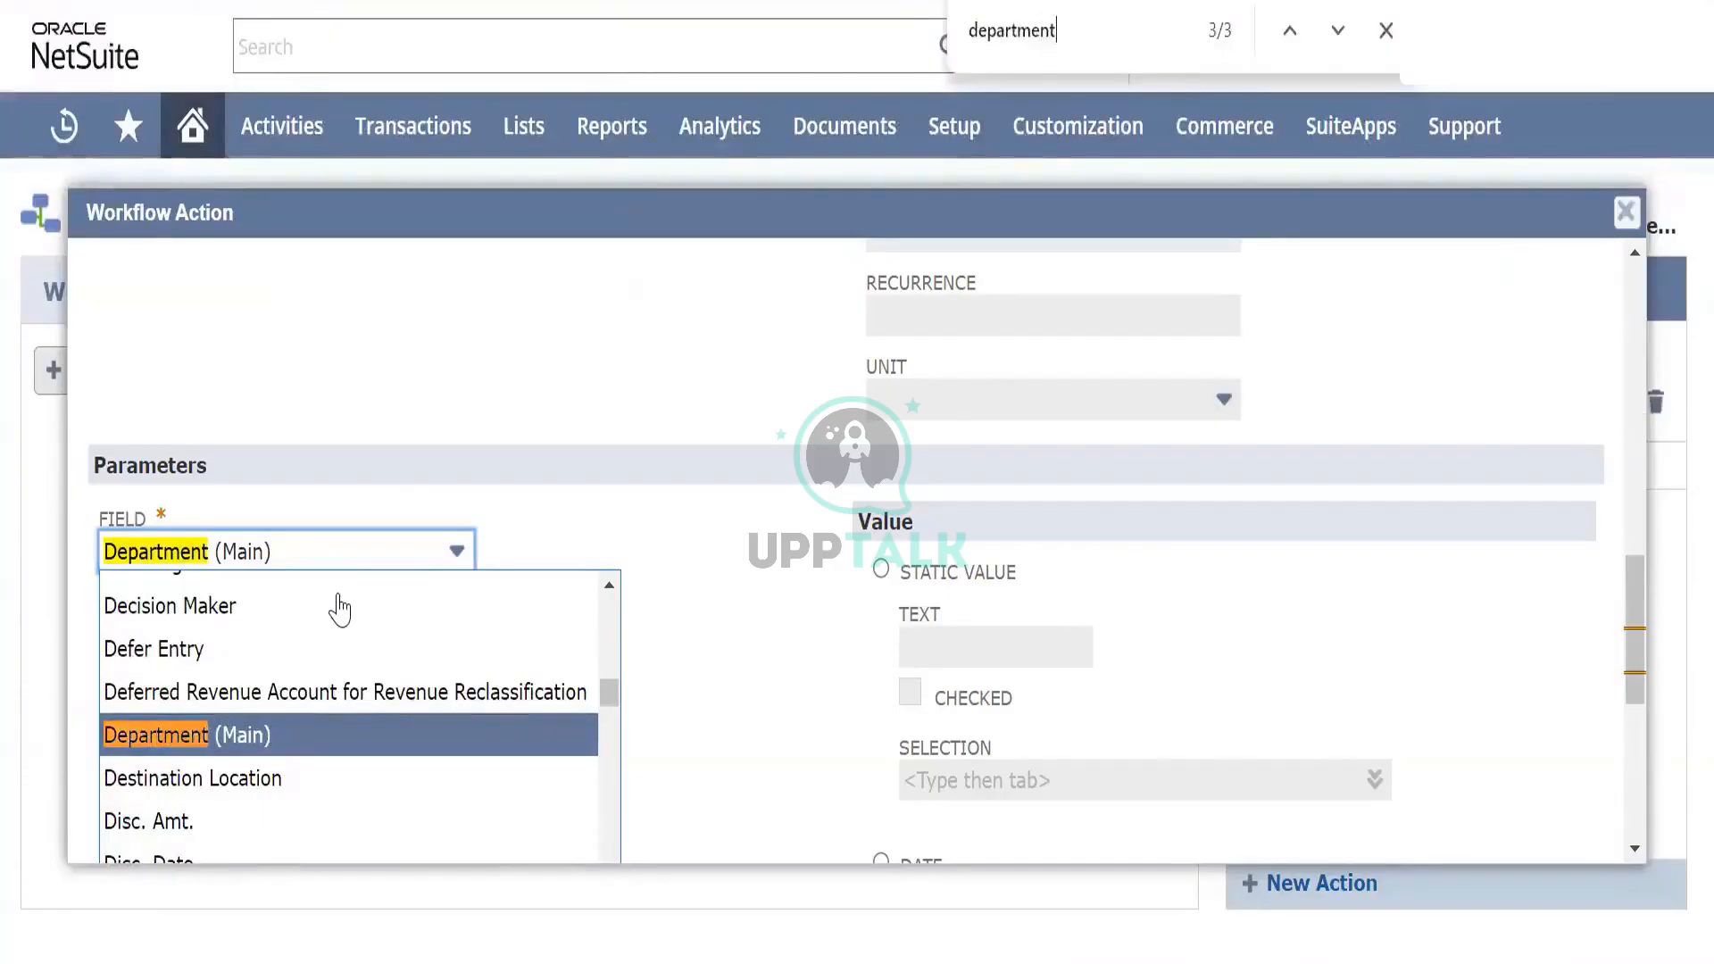
key("Return")
key("Return")
key("Return")
key("Return")
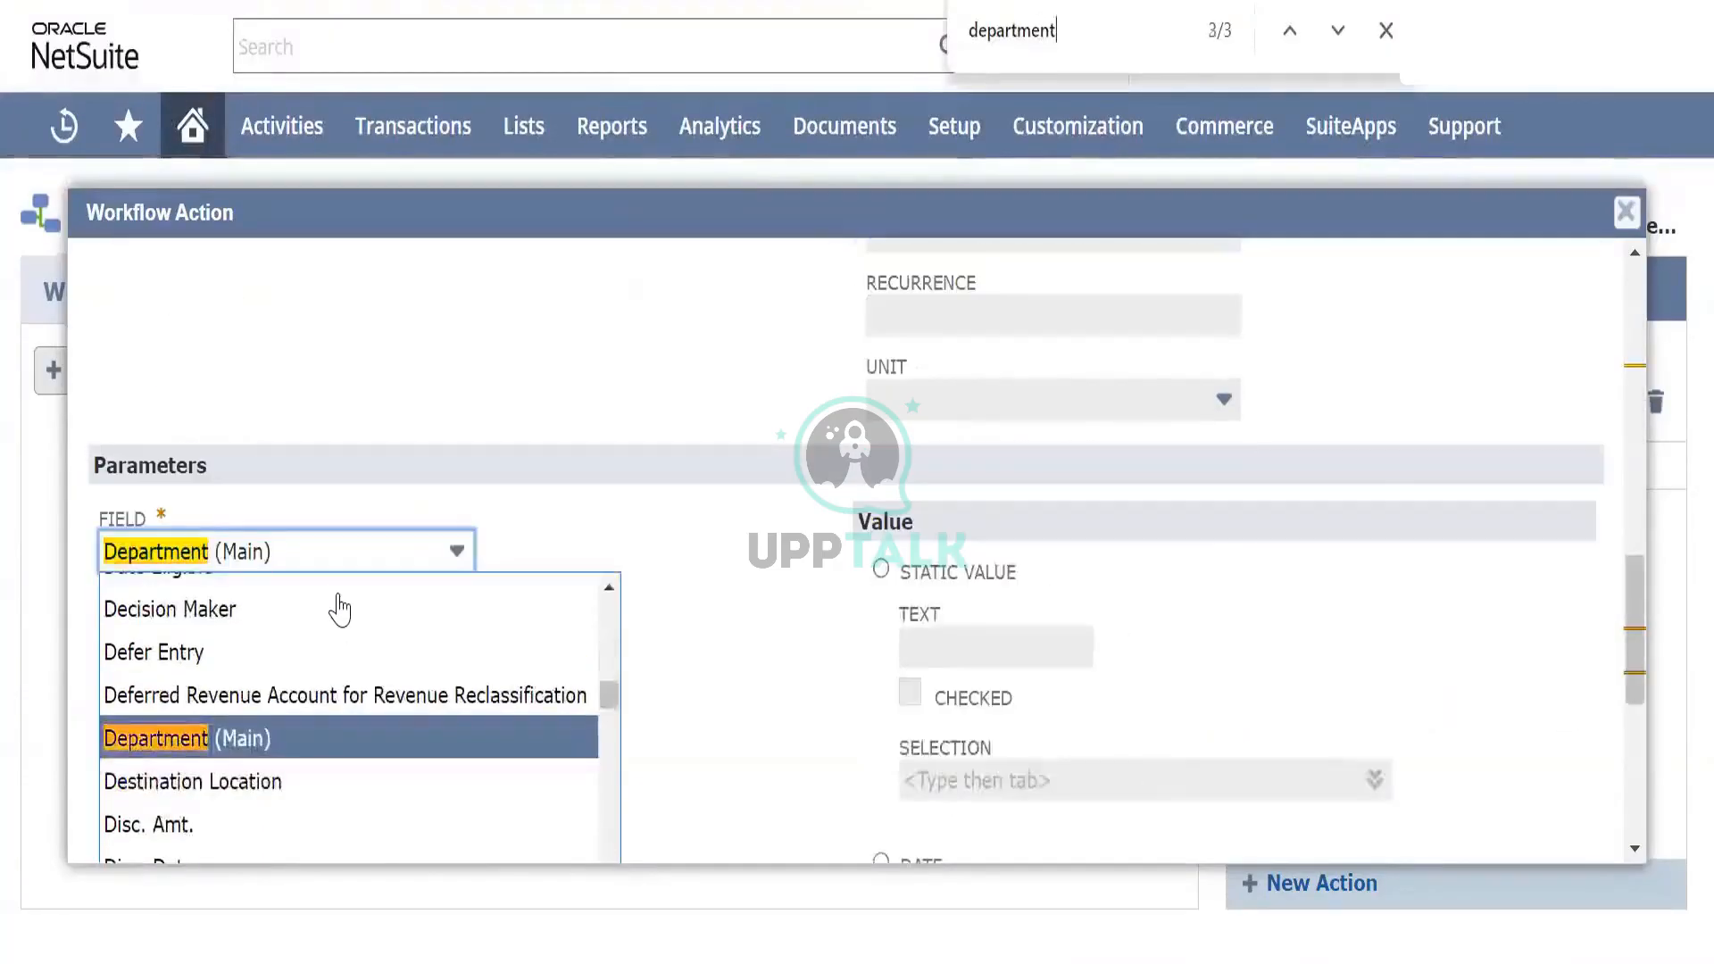
key("Return")
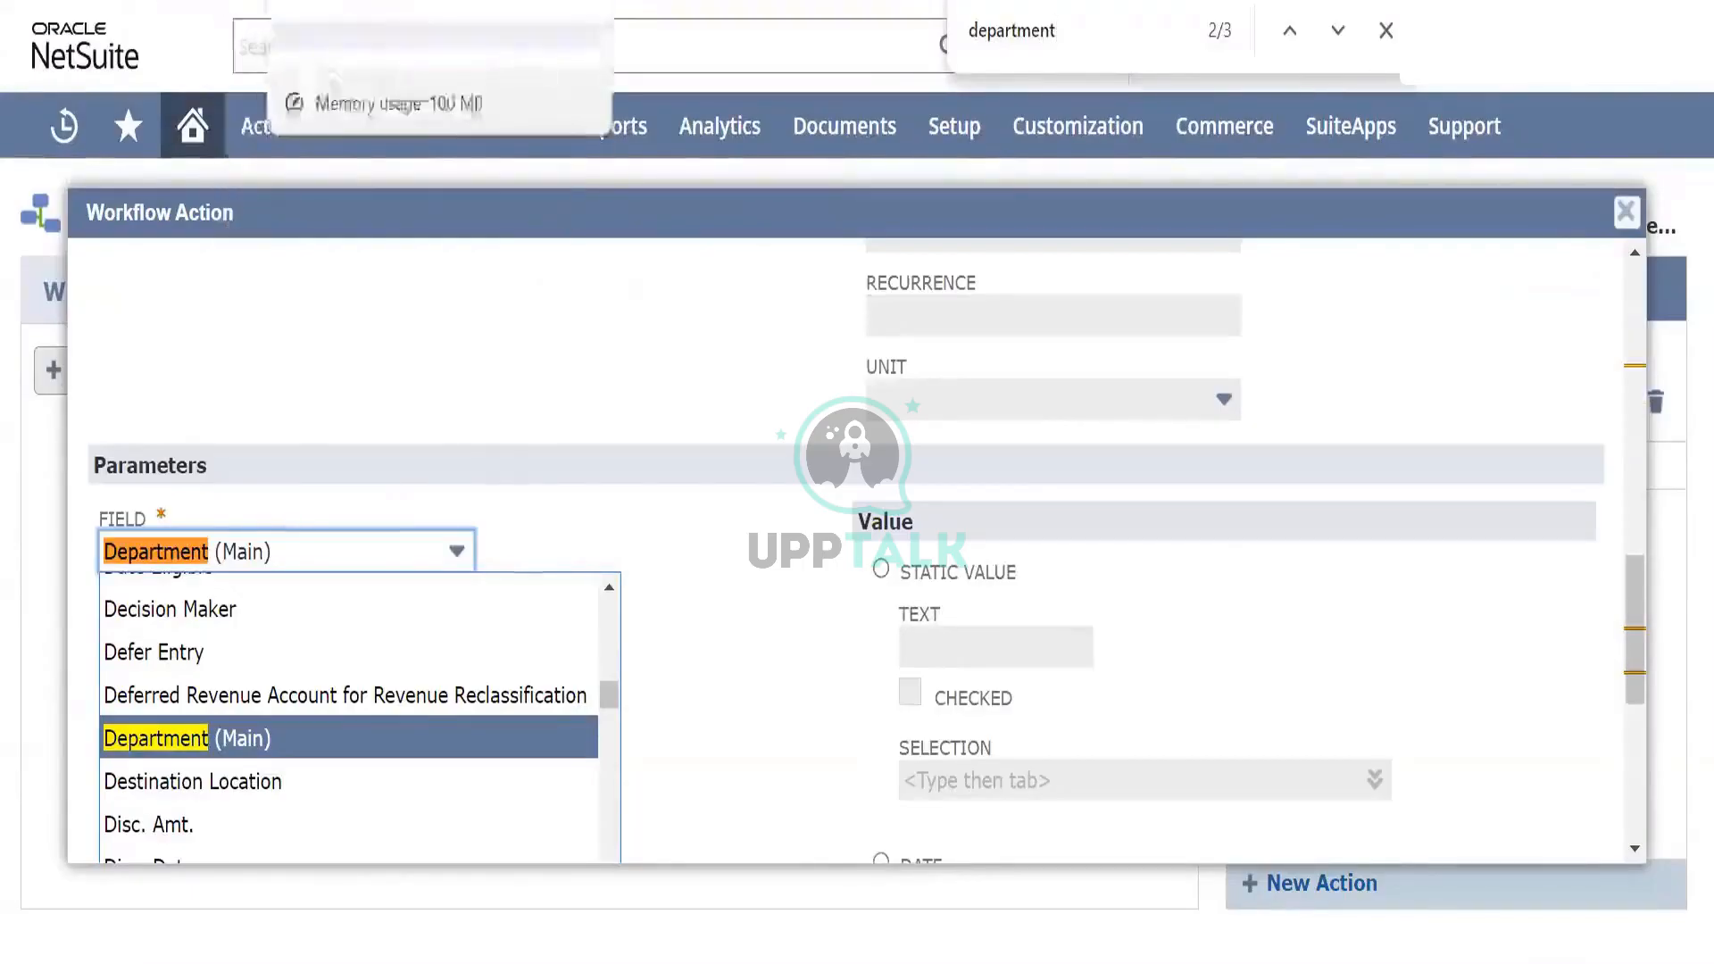
Step: Compare with the purchase order form and set the action's parameter field to Department (Main)
left_click(429, 2)
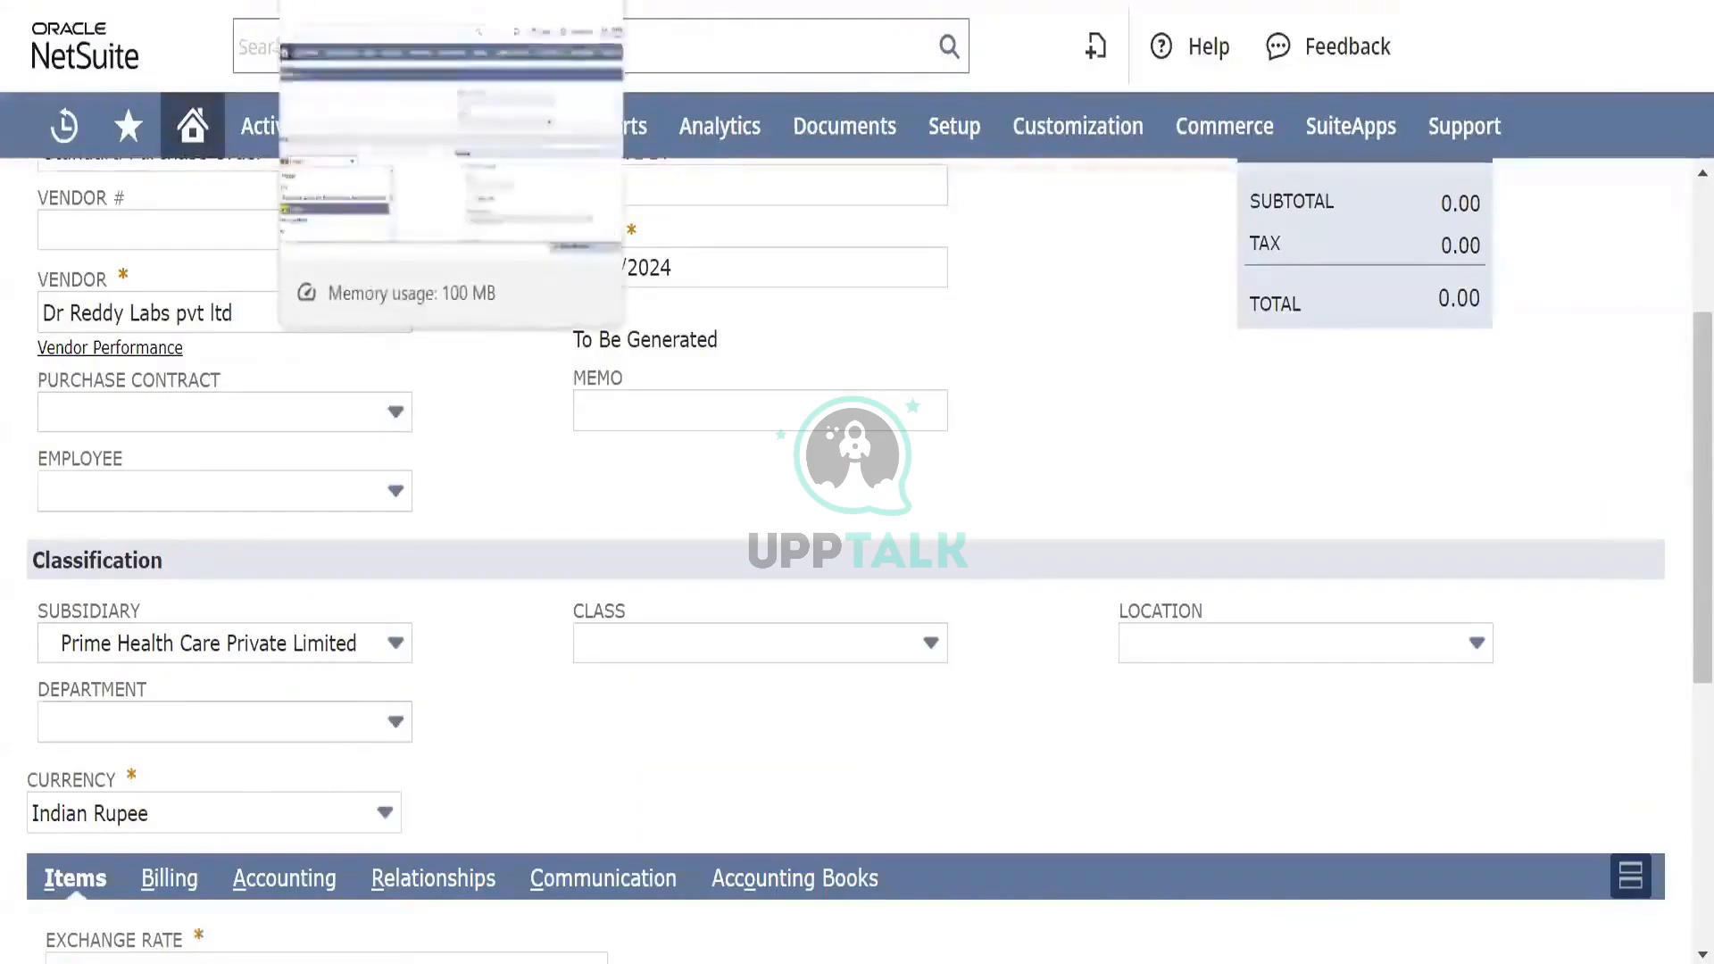
left_click(339, 2)
left_click(242, 738)
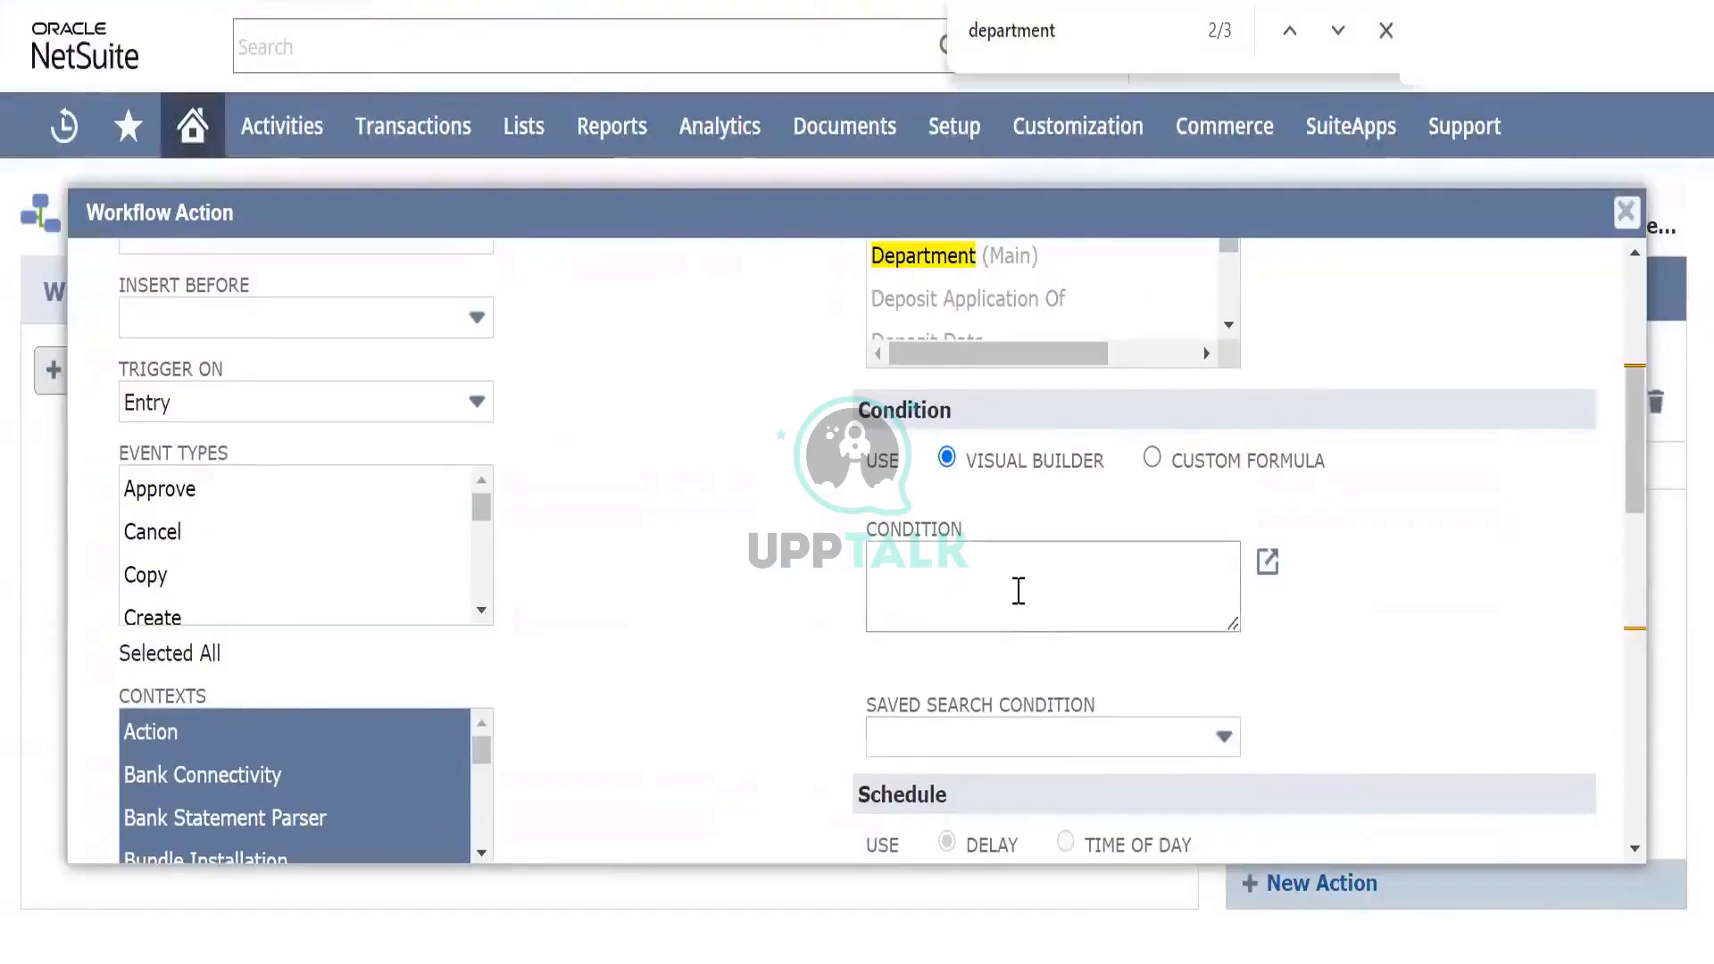
Step: Review the action's trigger, condition, schedule and value settings in the workflow action form
left_click(1019, 590)
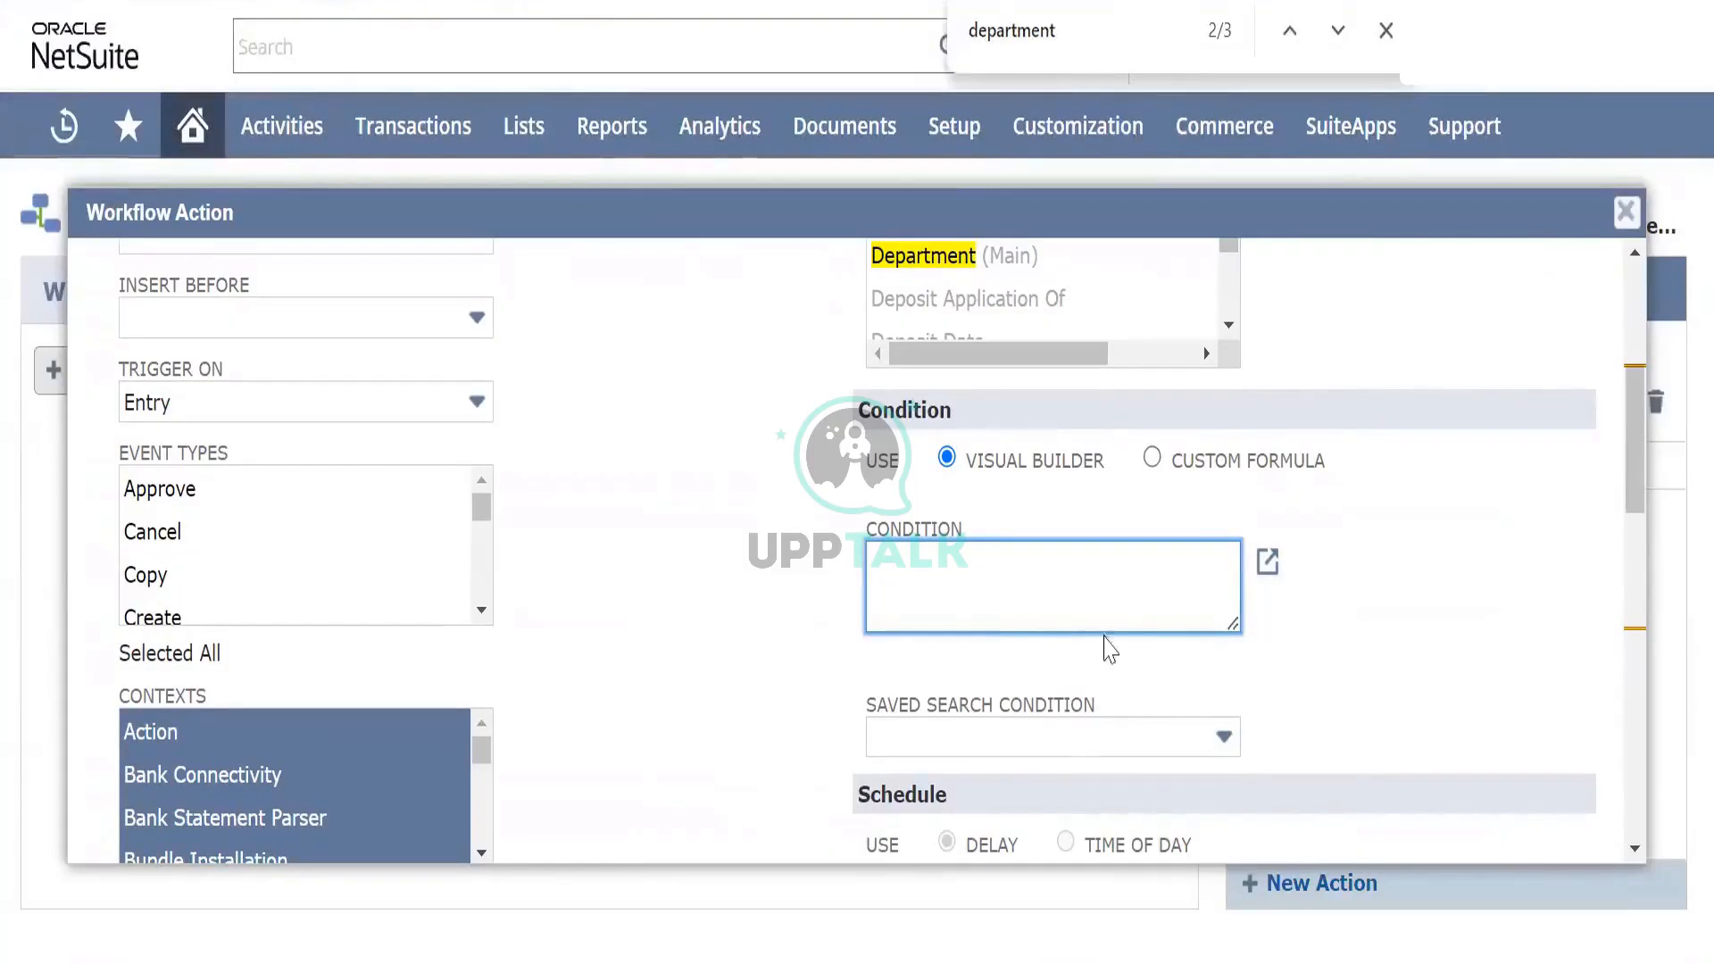
scroll(712, 669, "down", 9)
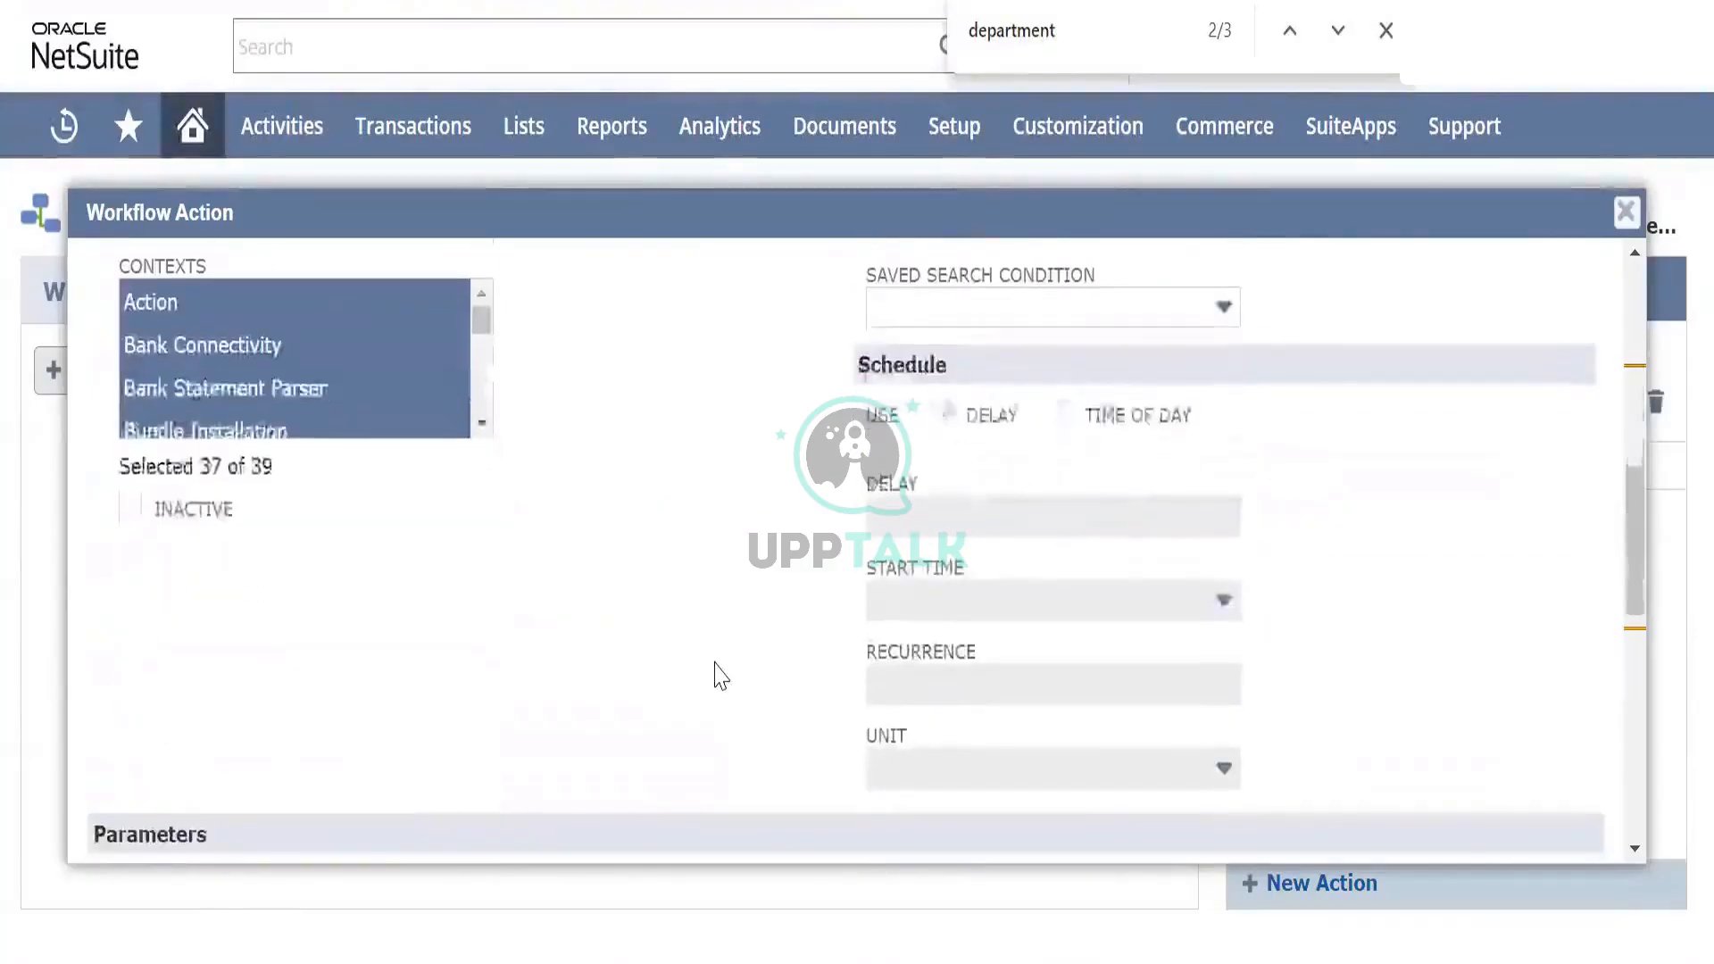
scroll(722, 674, "down", 3)
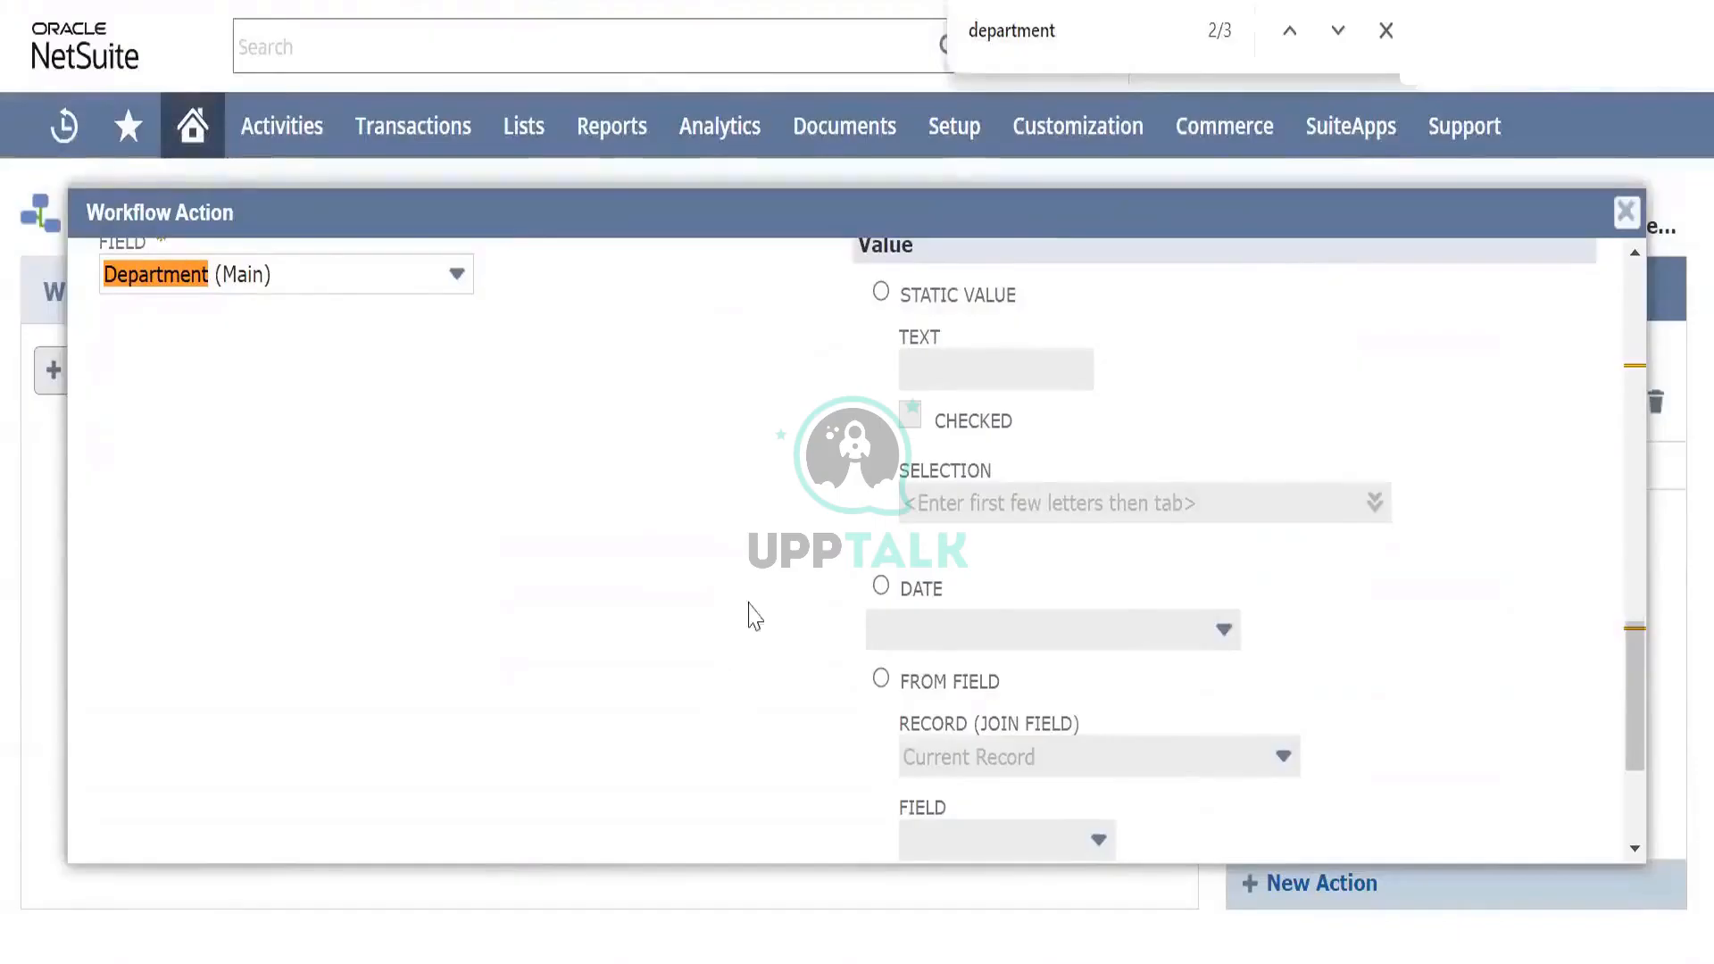
scroll(788, 497, "up", 3)
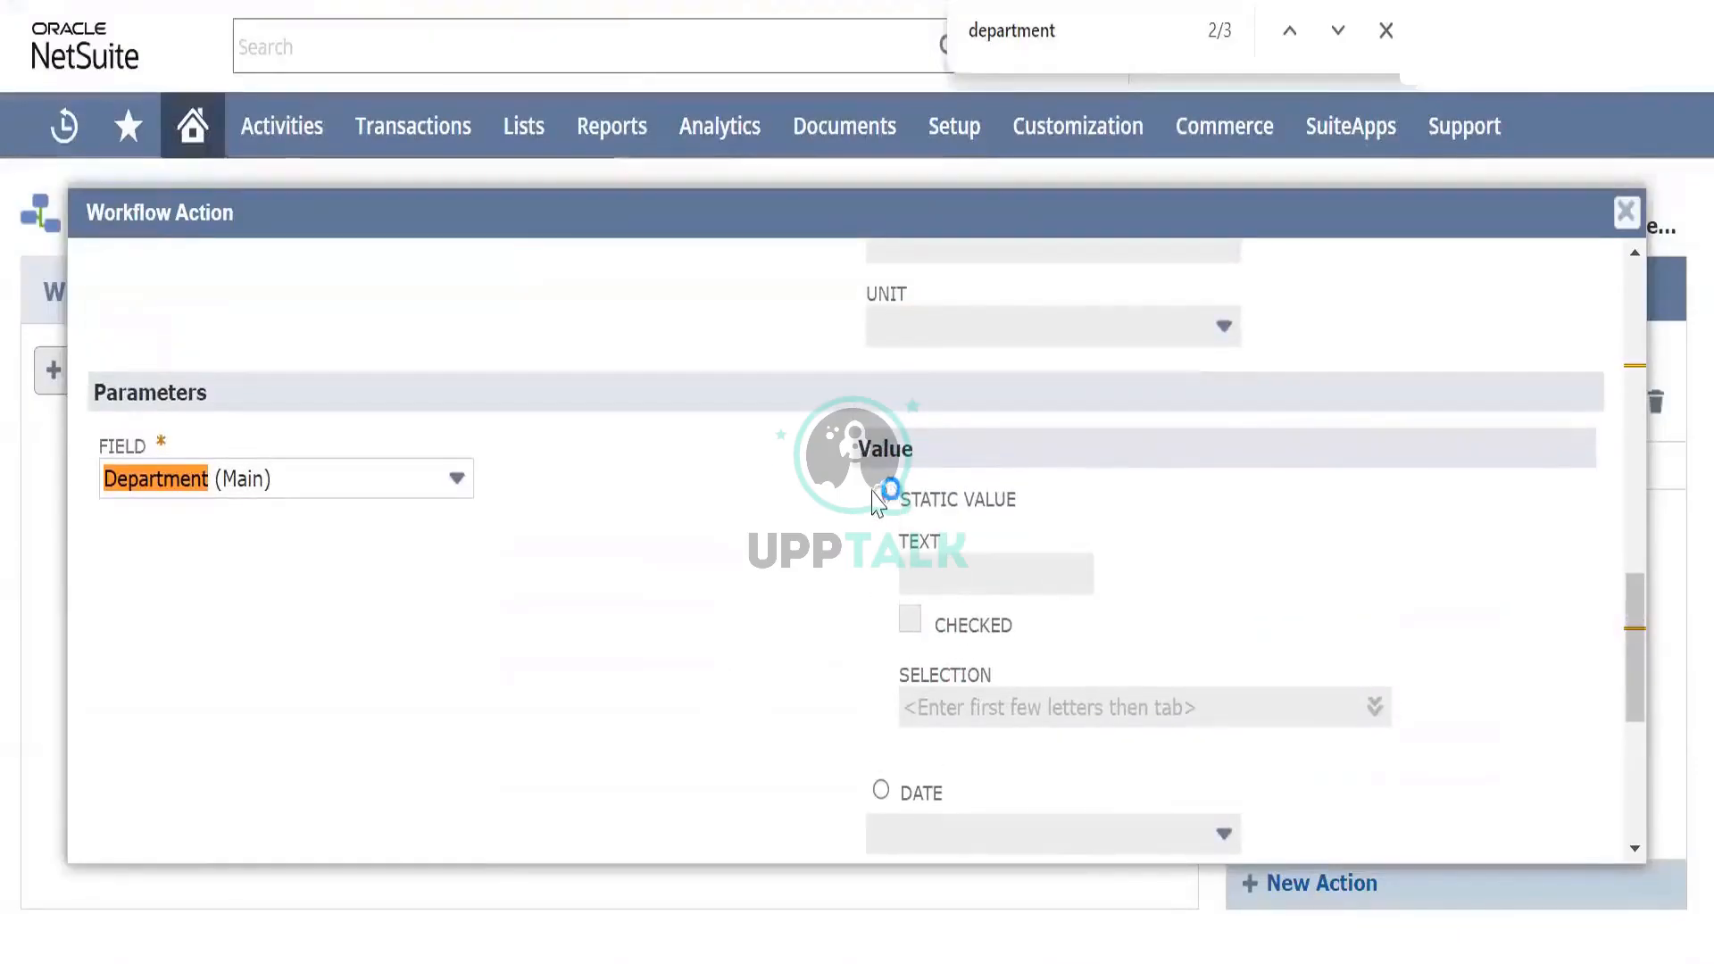
scroll(681, 492, "up", 8)
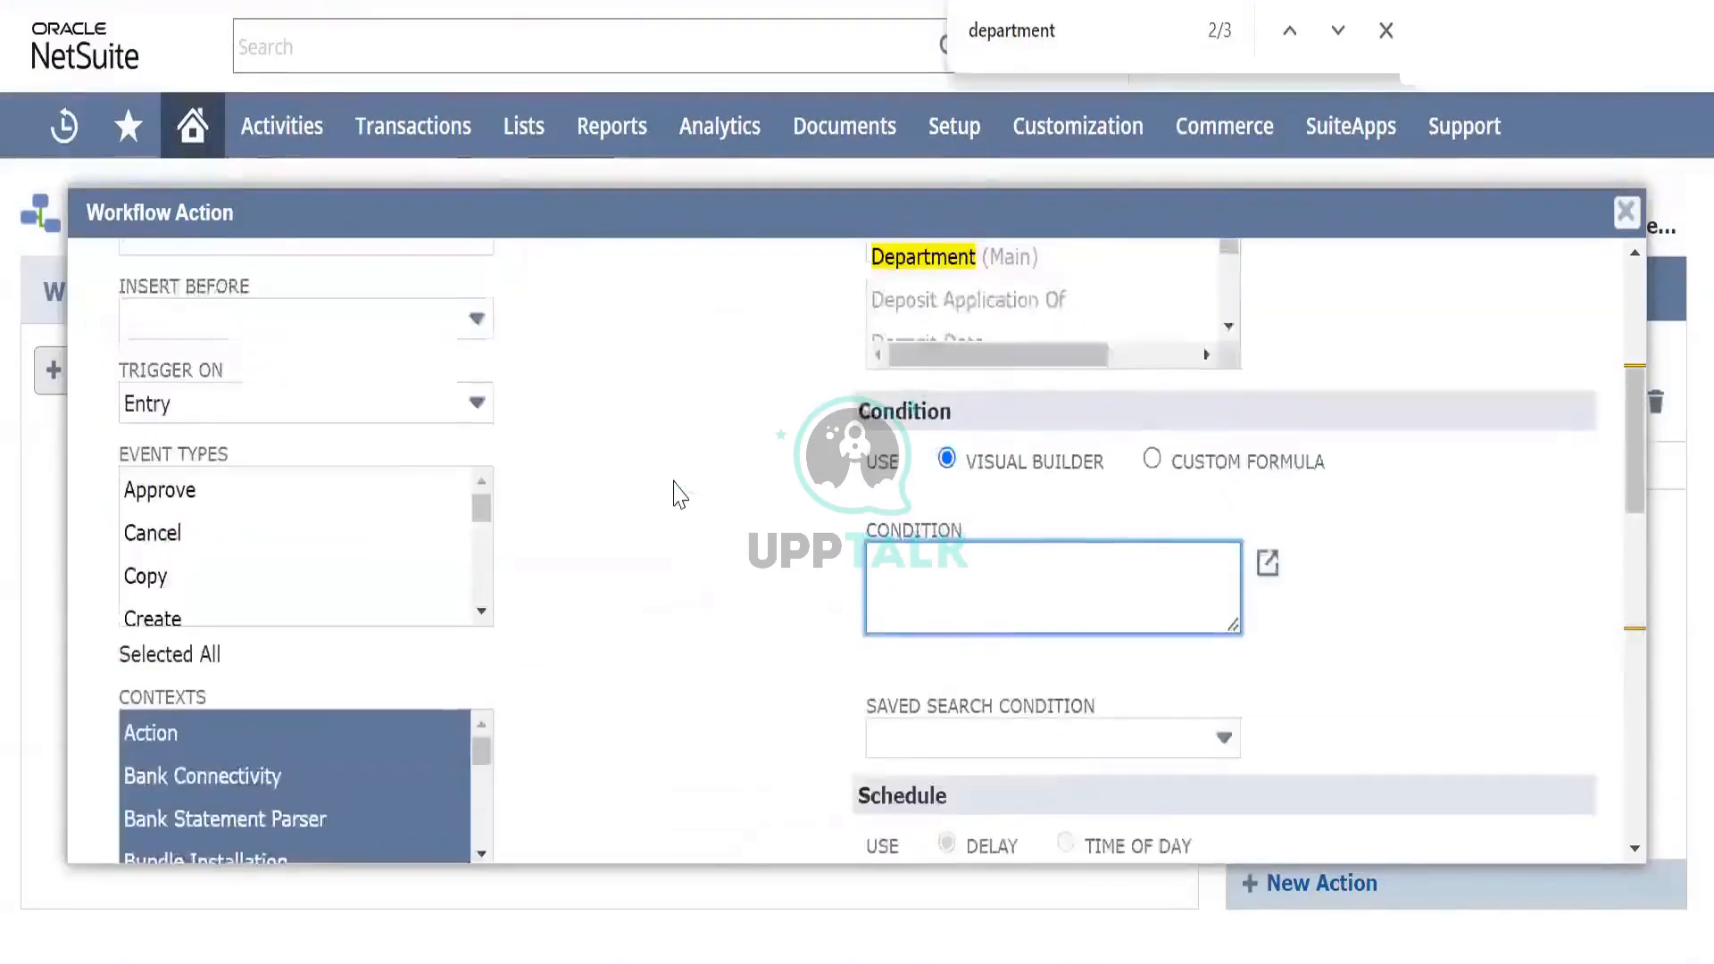
Step: Set the workflow action to use a static value and select General Medicine for the Department (Main) field
scroll(681, 491, "up", 3)
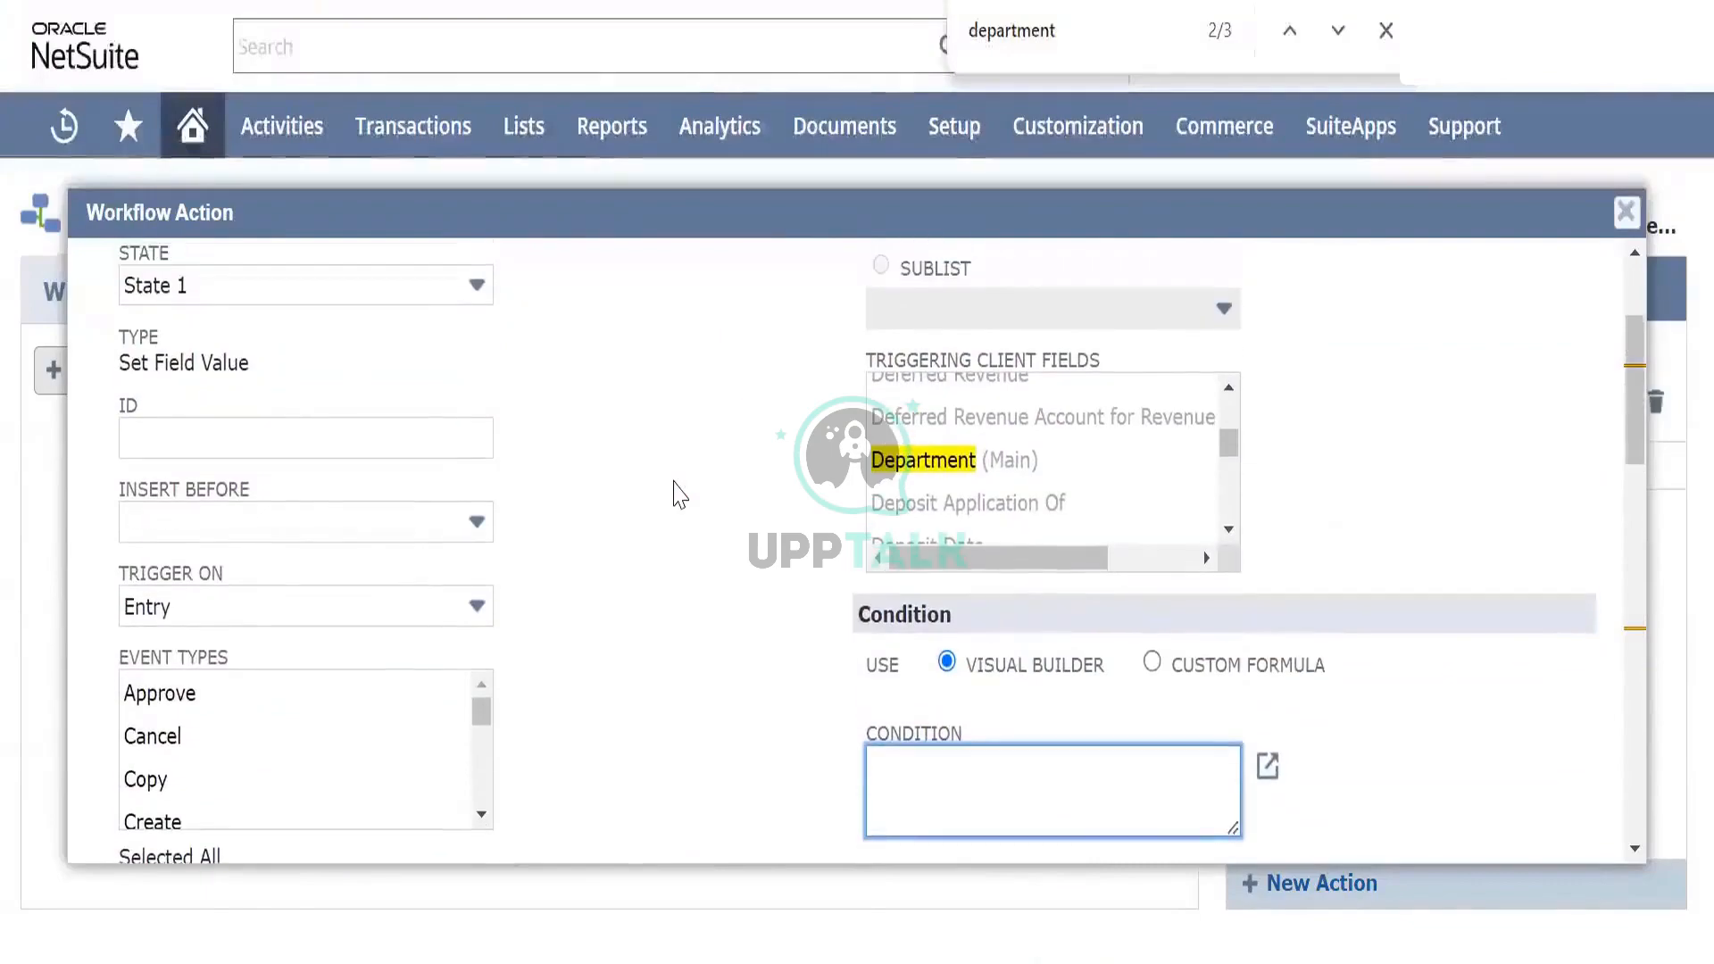
scroll(681, 494, "down", 12)
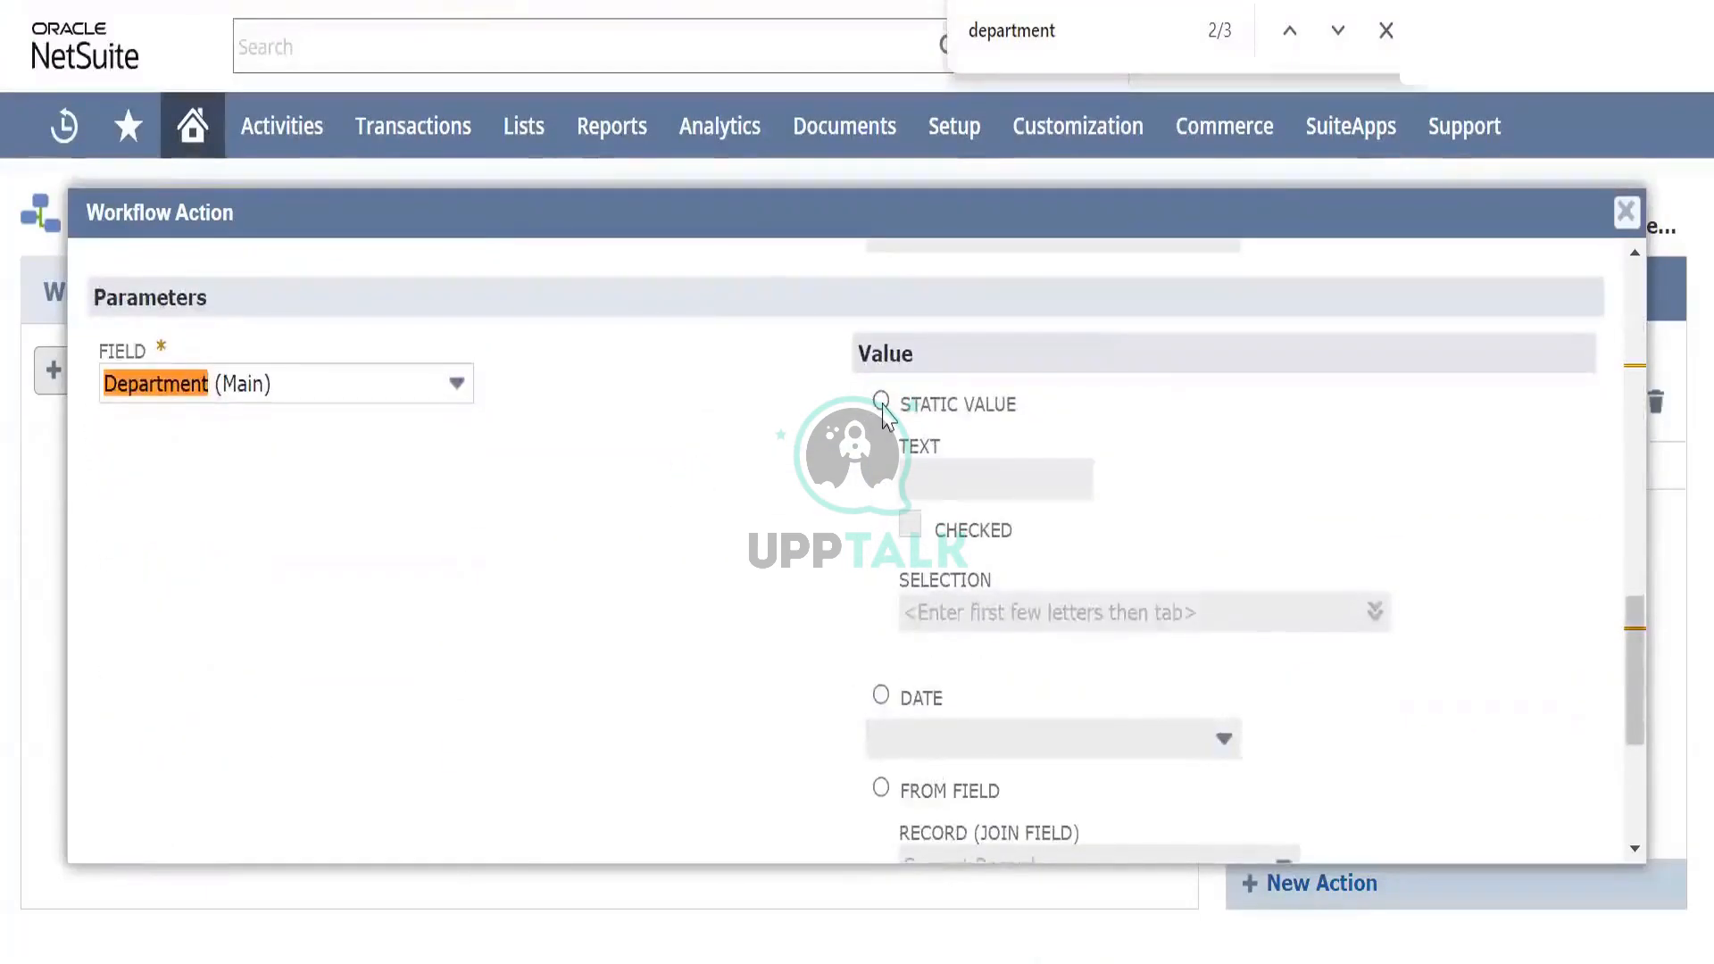
left_click(880, 402)
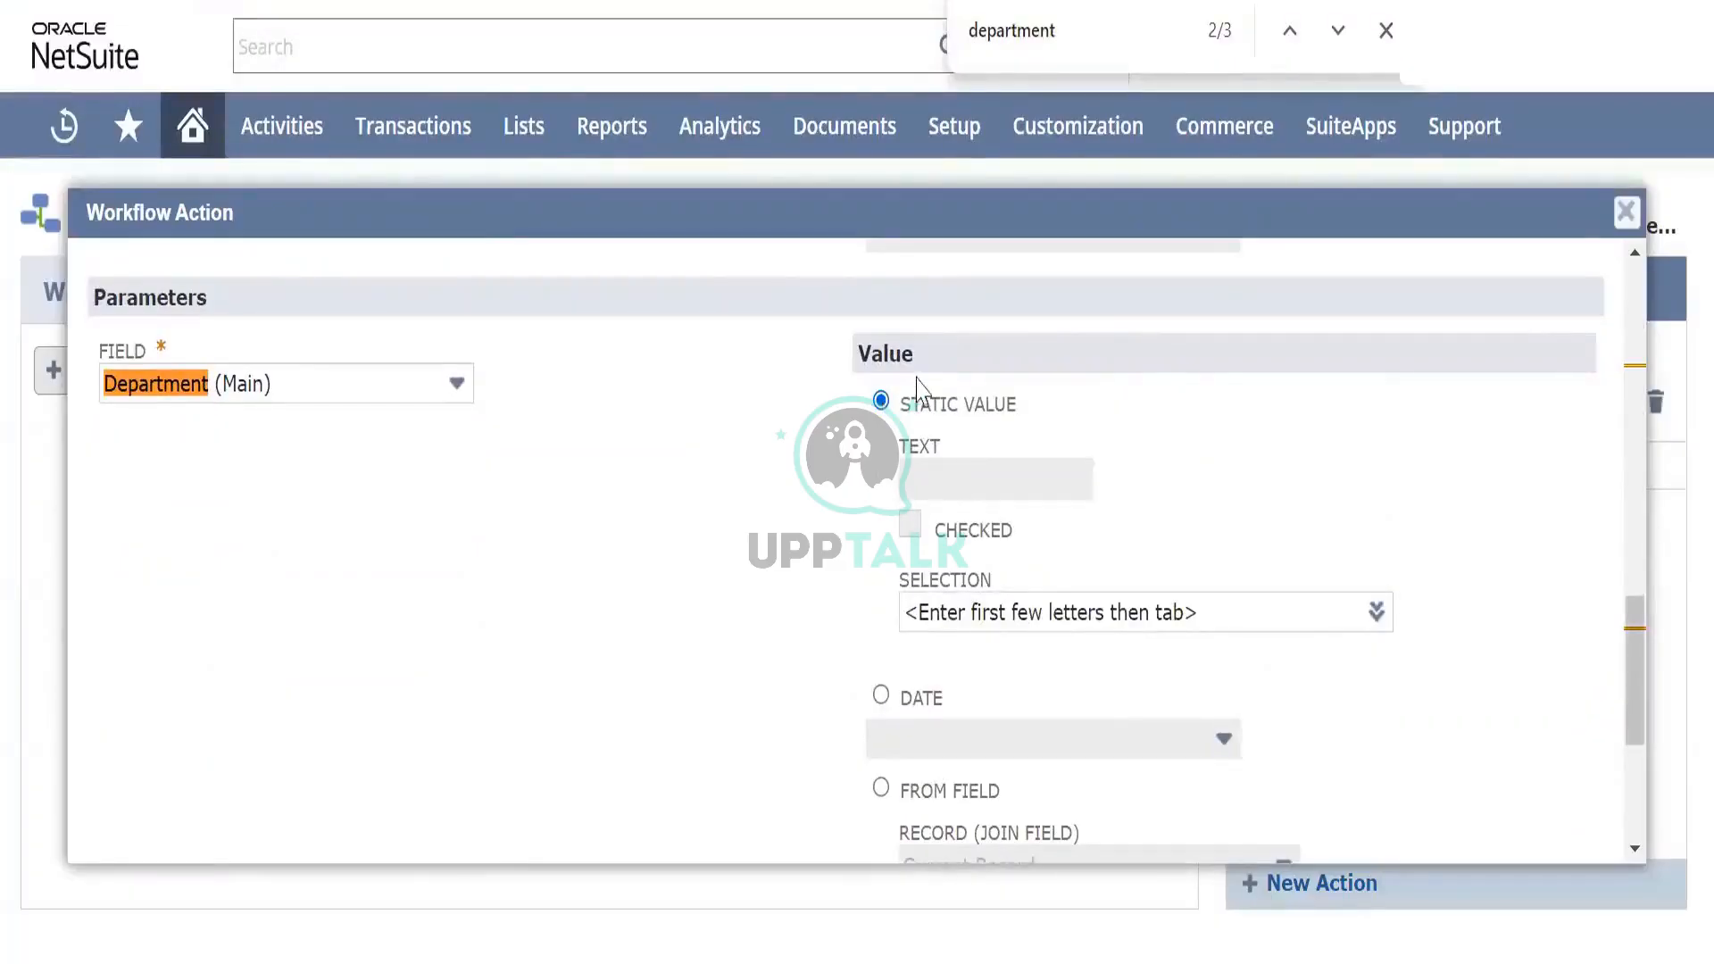
mouse_move(1374, 612)
left_click(1360, 658)
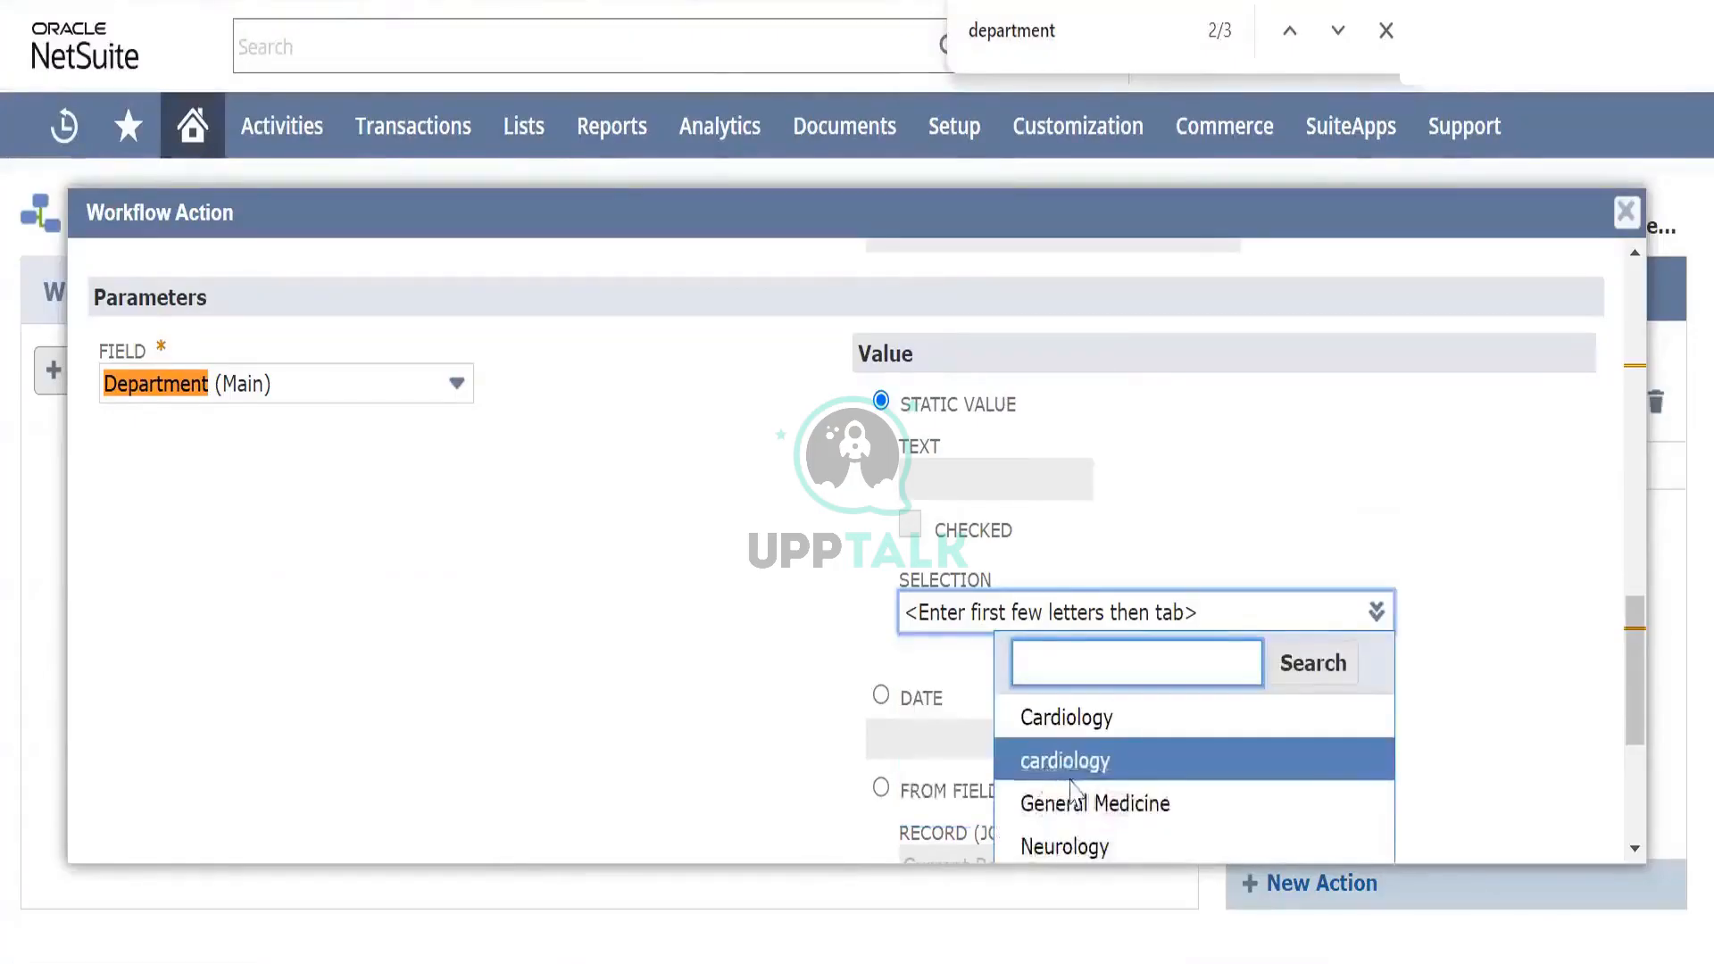
left_click(1096, 808)
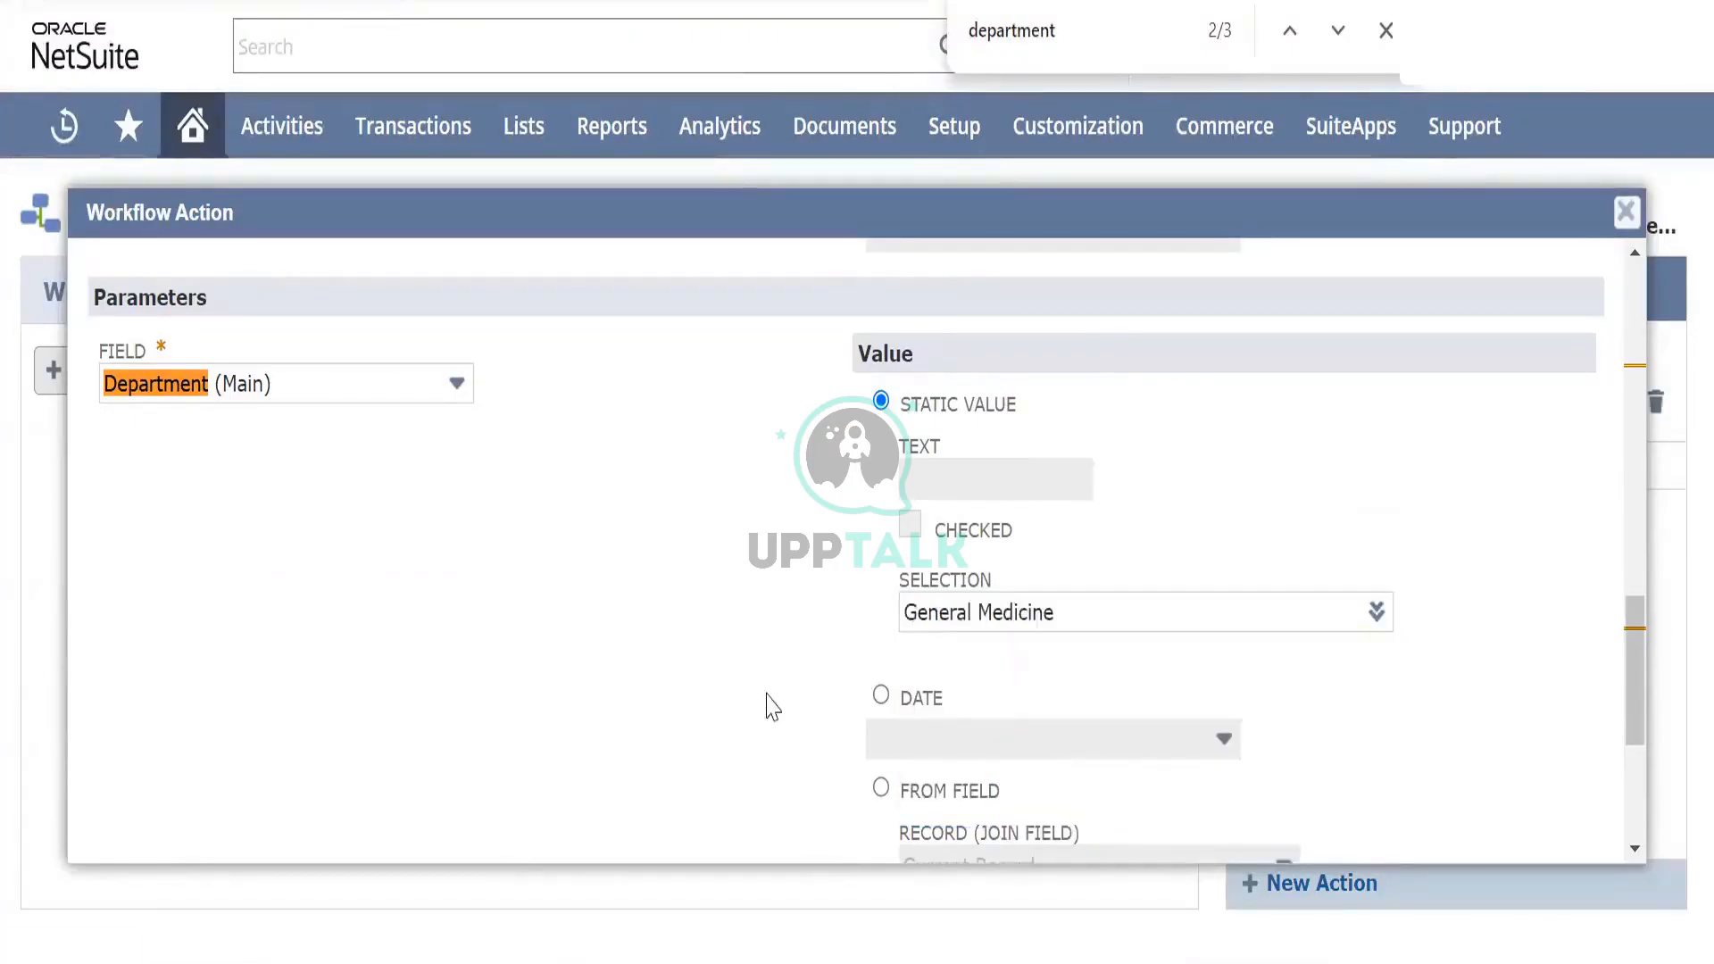
Step: Review the remaining value source options in the action form and save the Set Field Value action
scroll(752, 551, "down", 3)
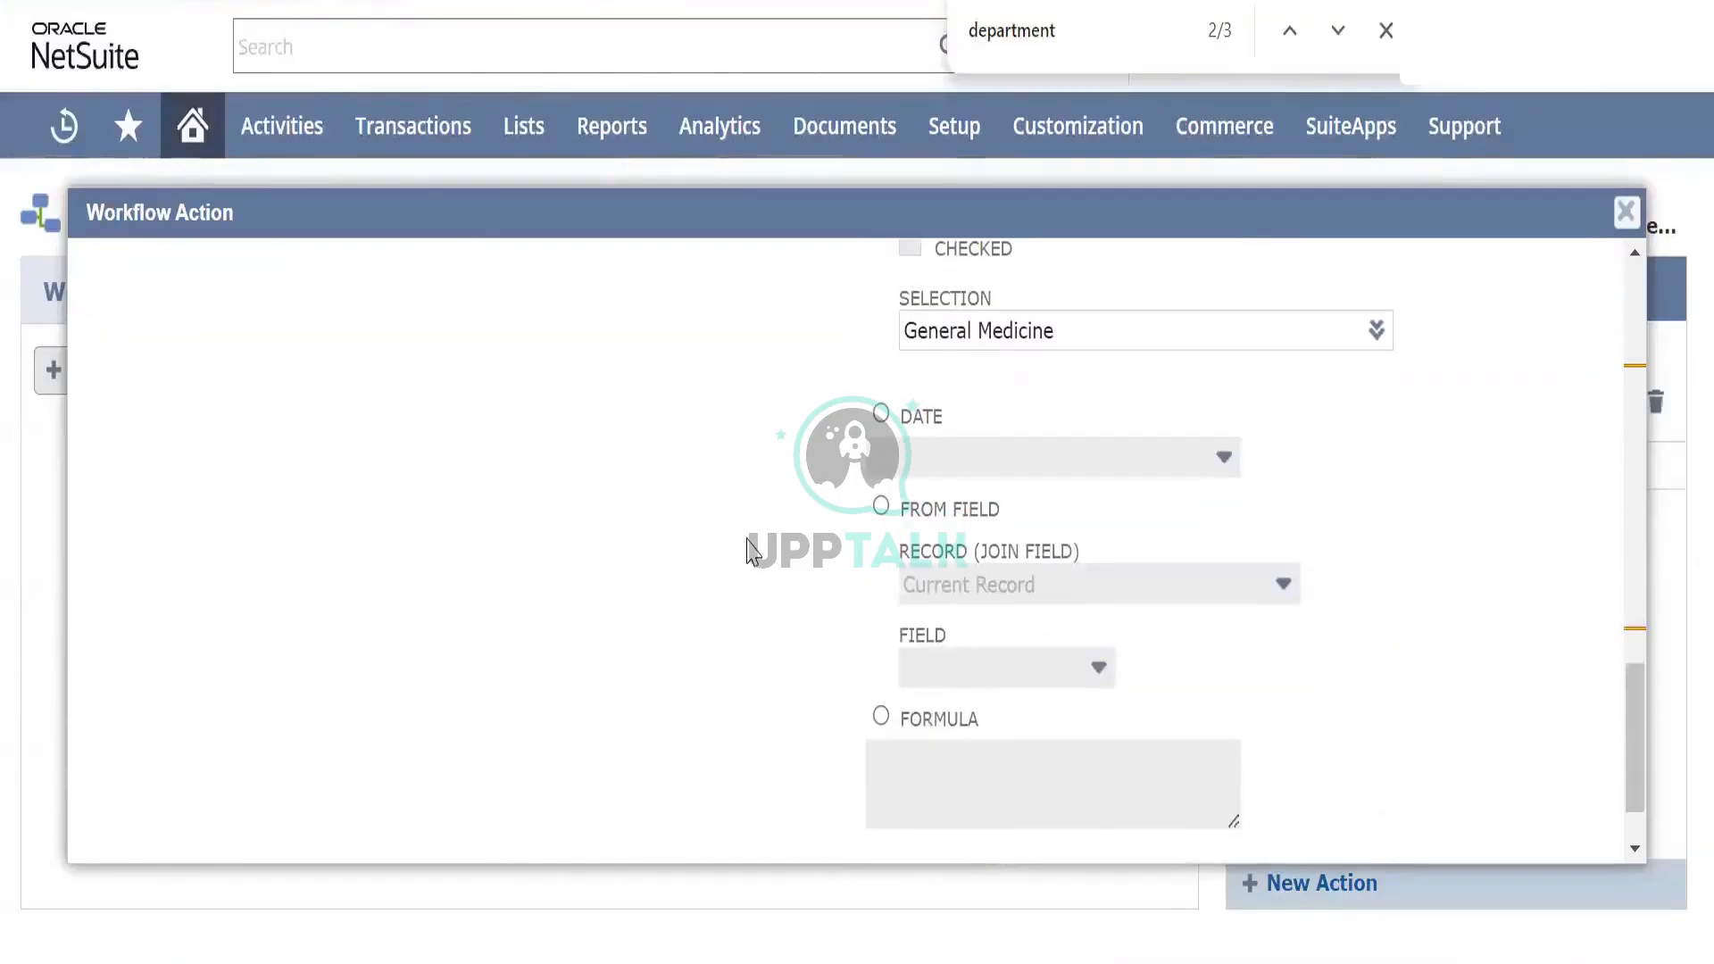
left_click(766, 376)
scroll(769, 388, "up", 3)
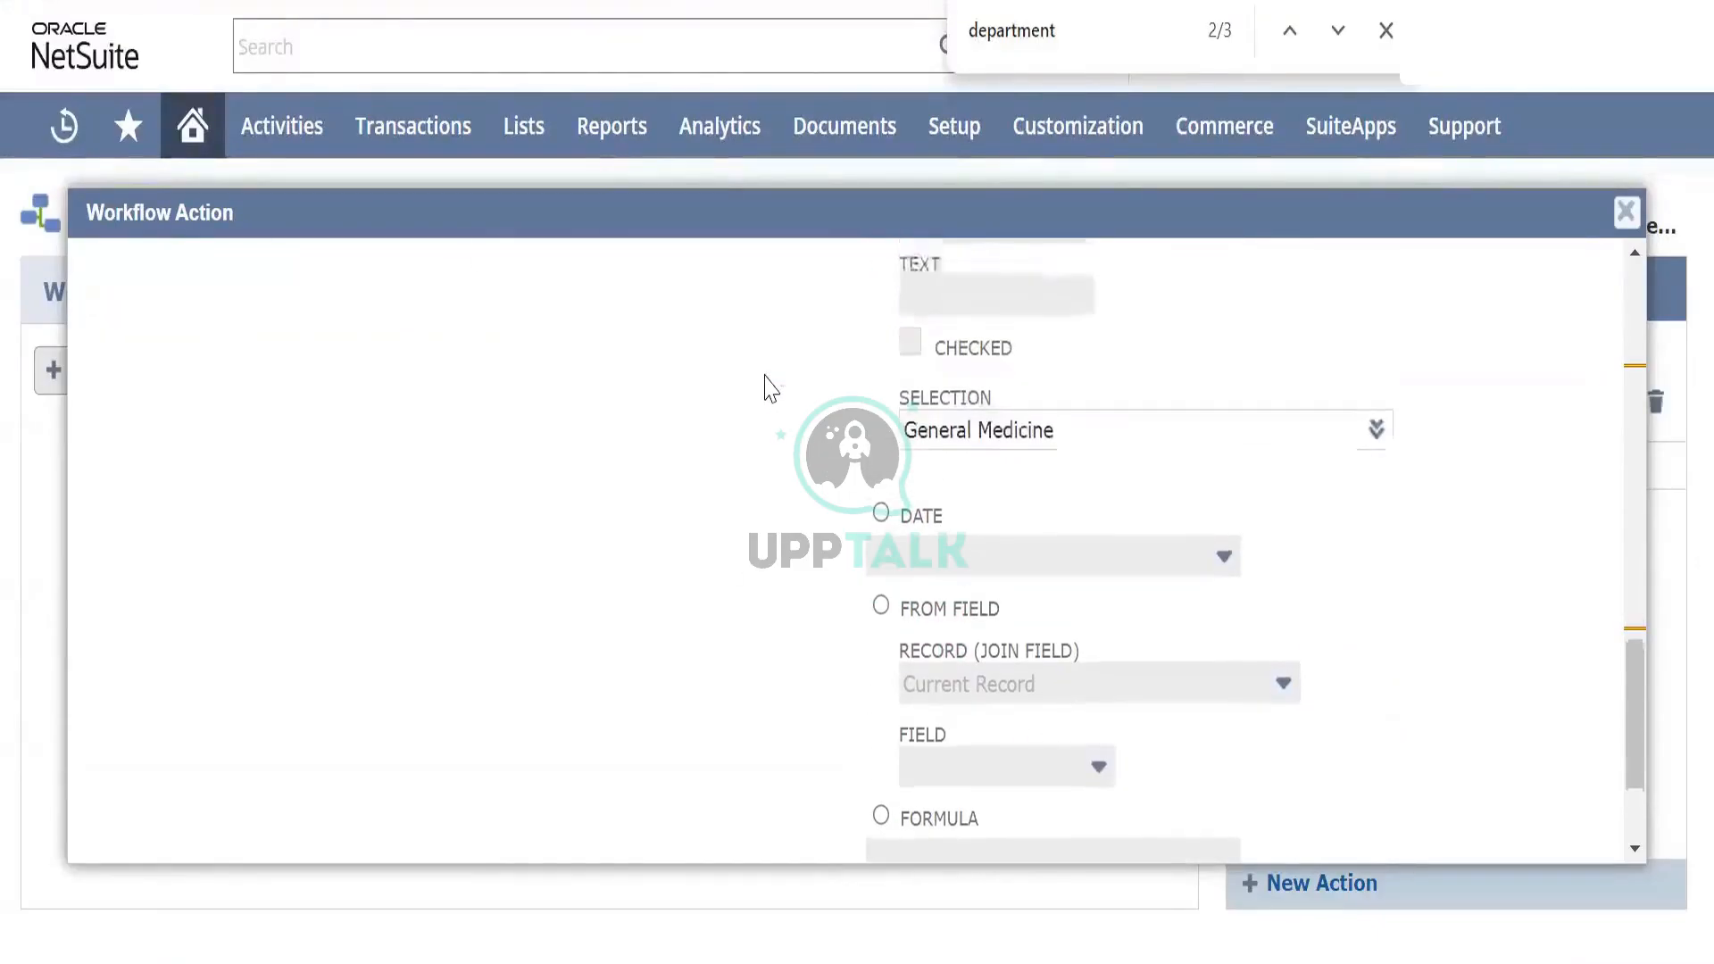
scroll(766, 384, "up", 1)
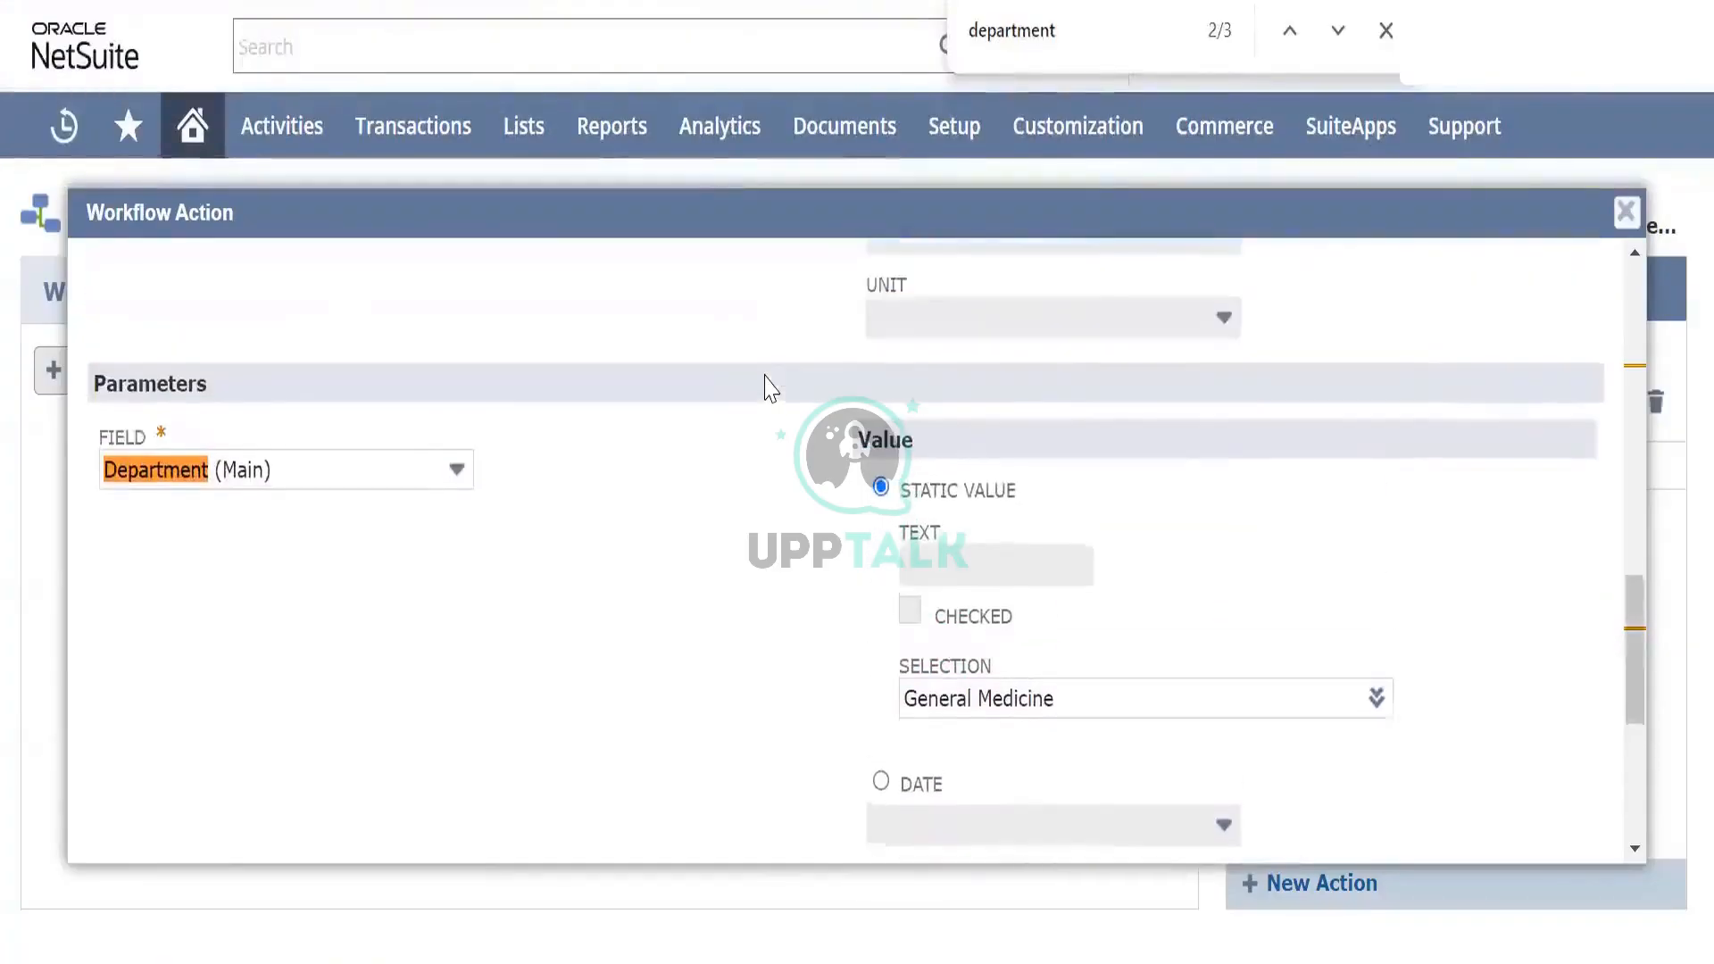
scroll(766, 384, "down", 3)
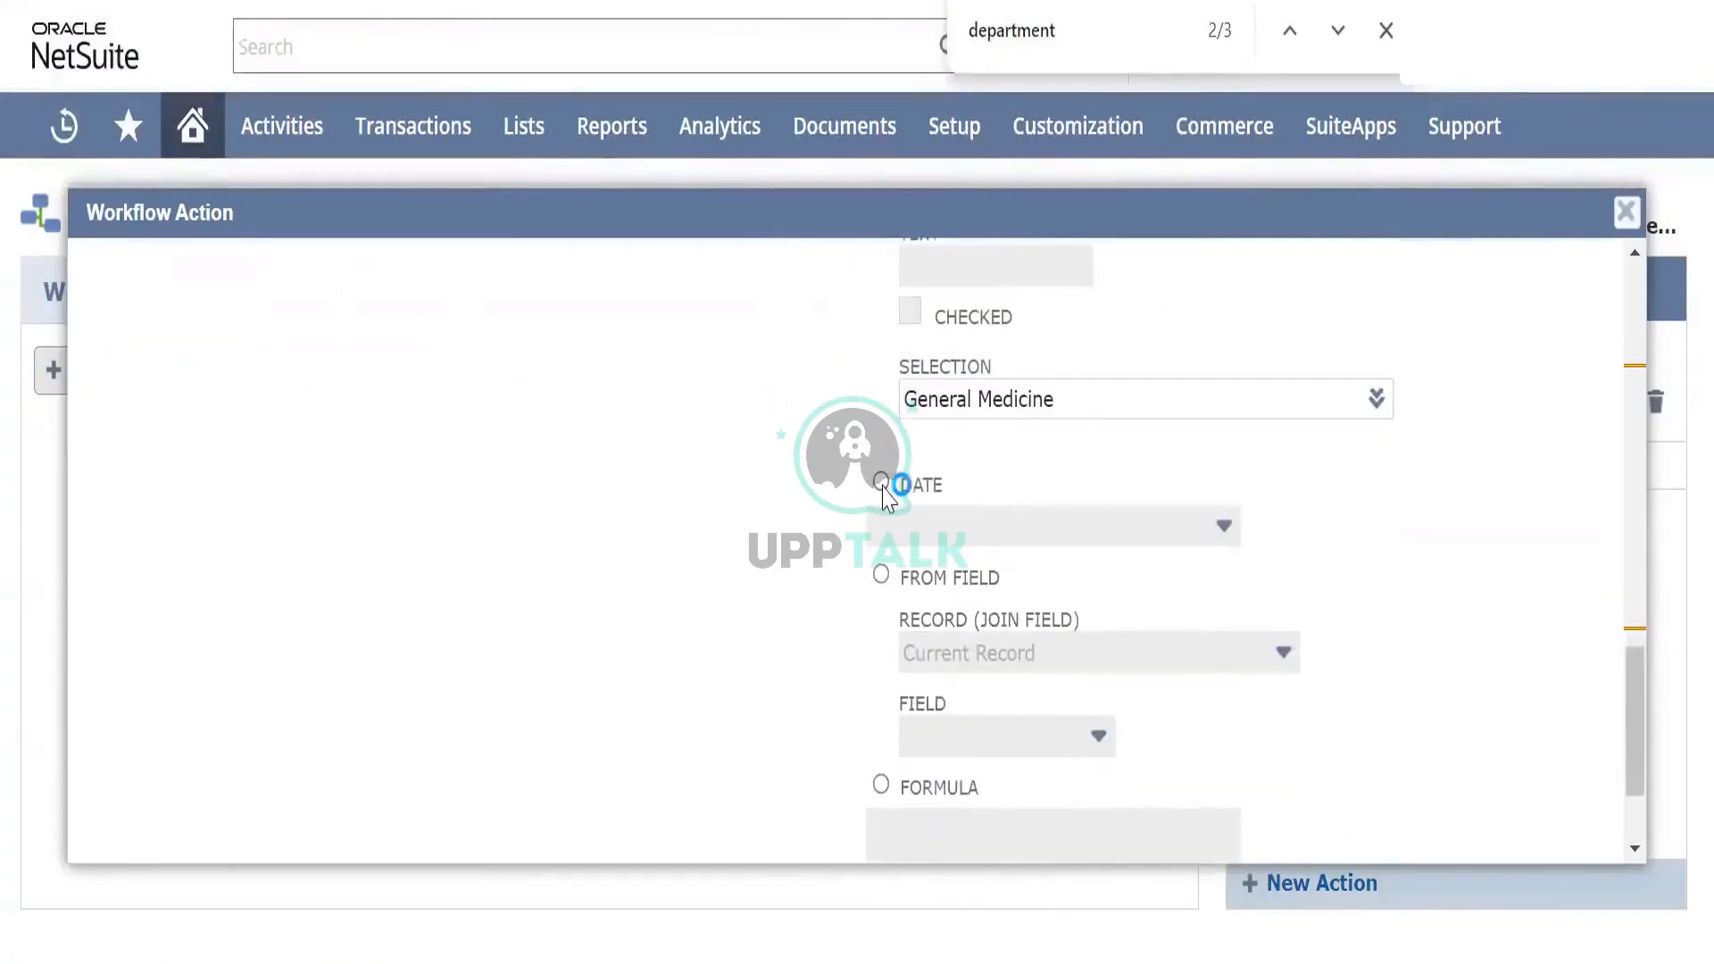
scroll(703, 429, "down", 2)
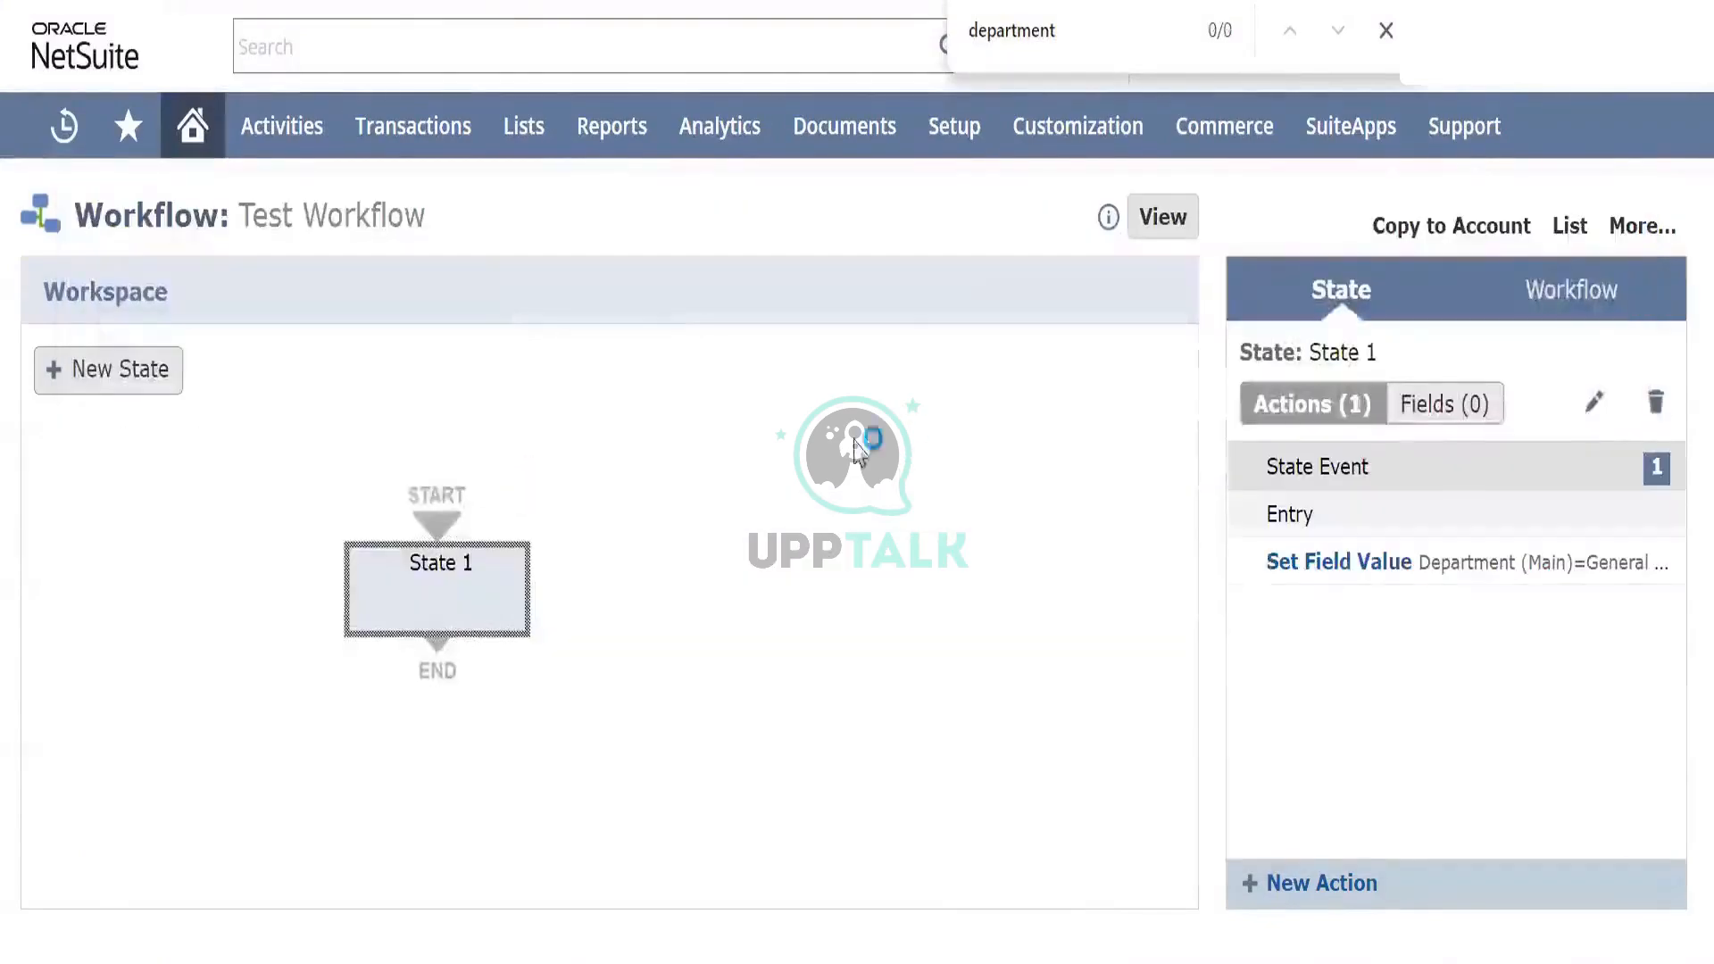
mouse_move(1389, 564)
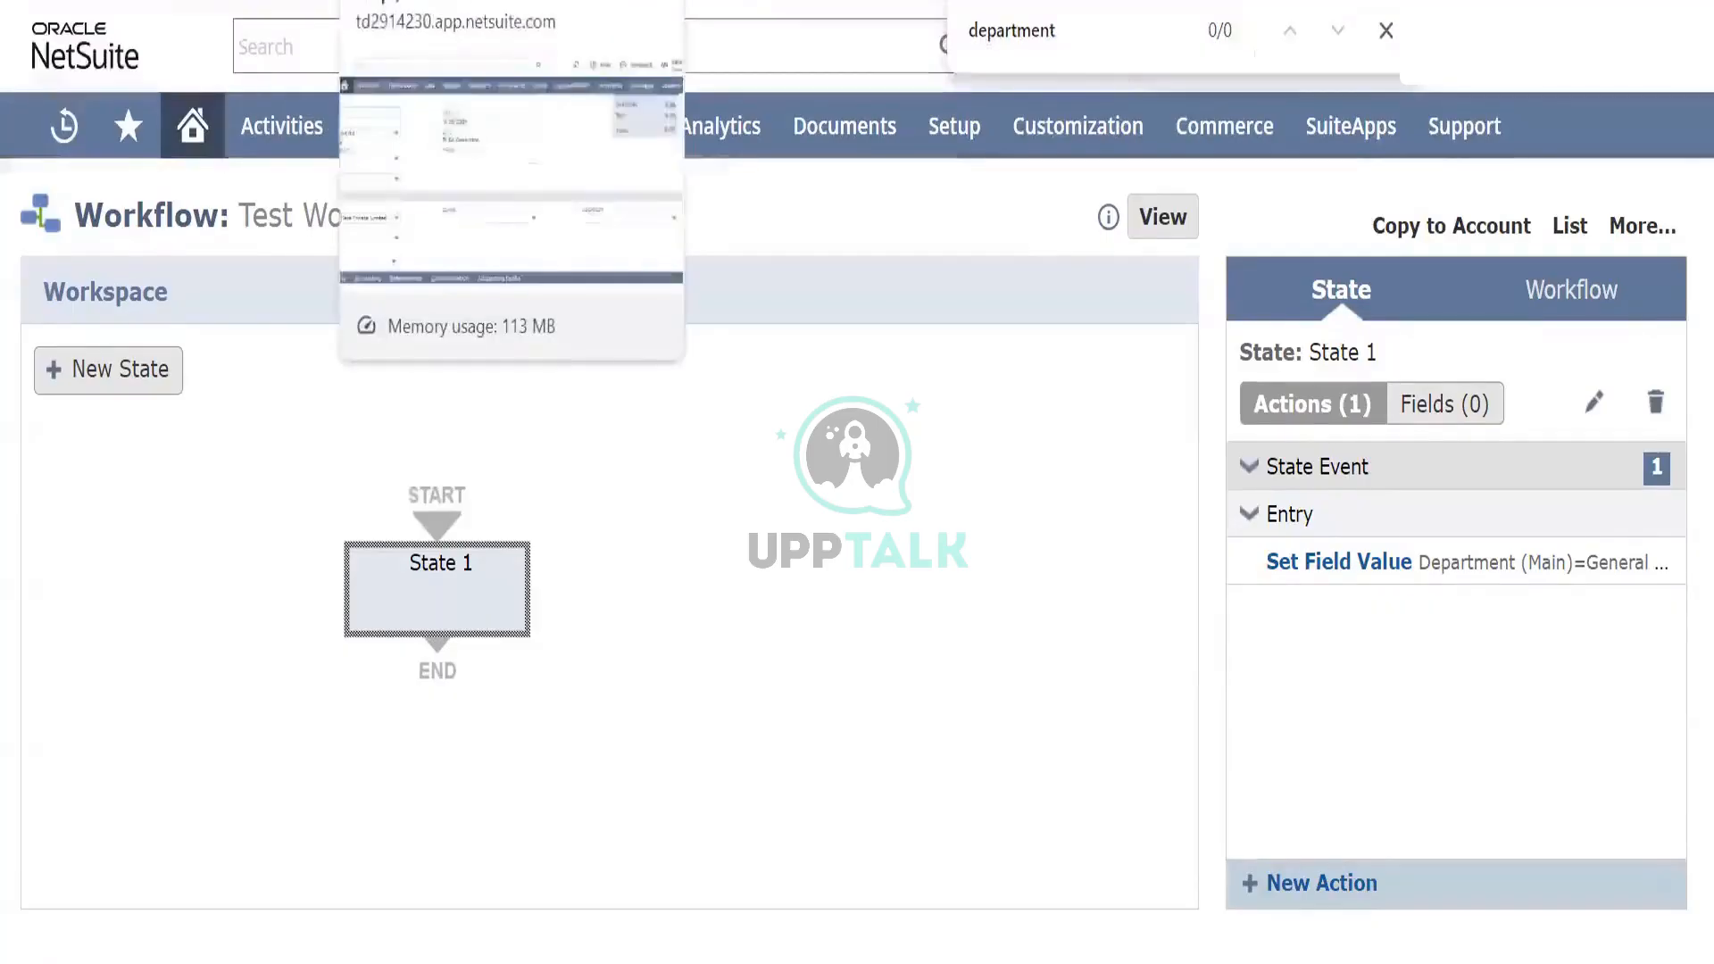
Step: Check the Department value and the available Employee choices on the purchase order form
left_click(402, 1)
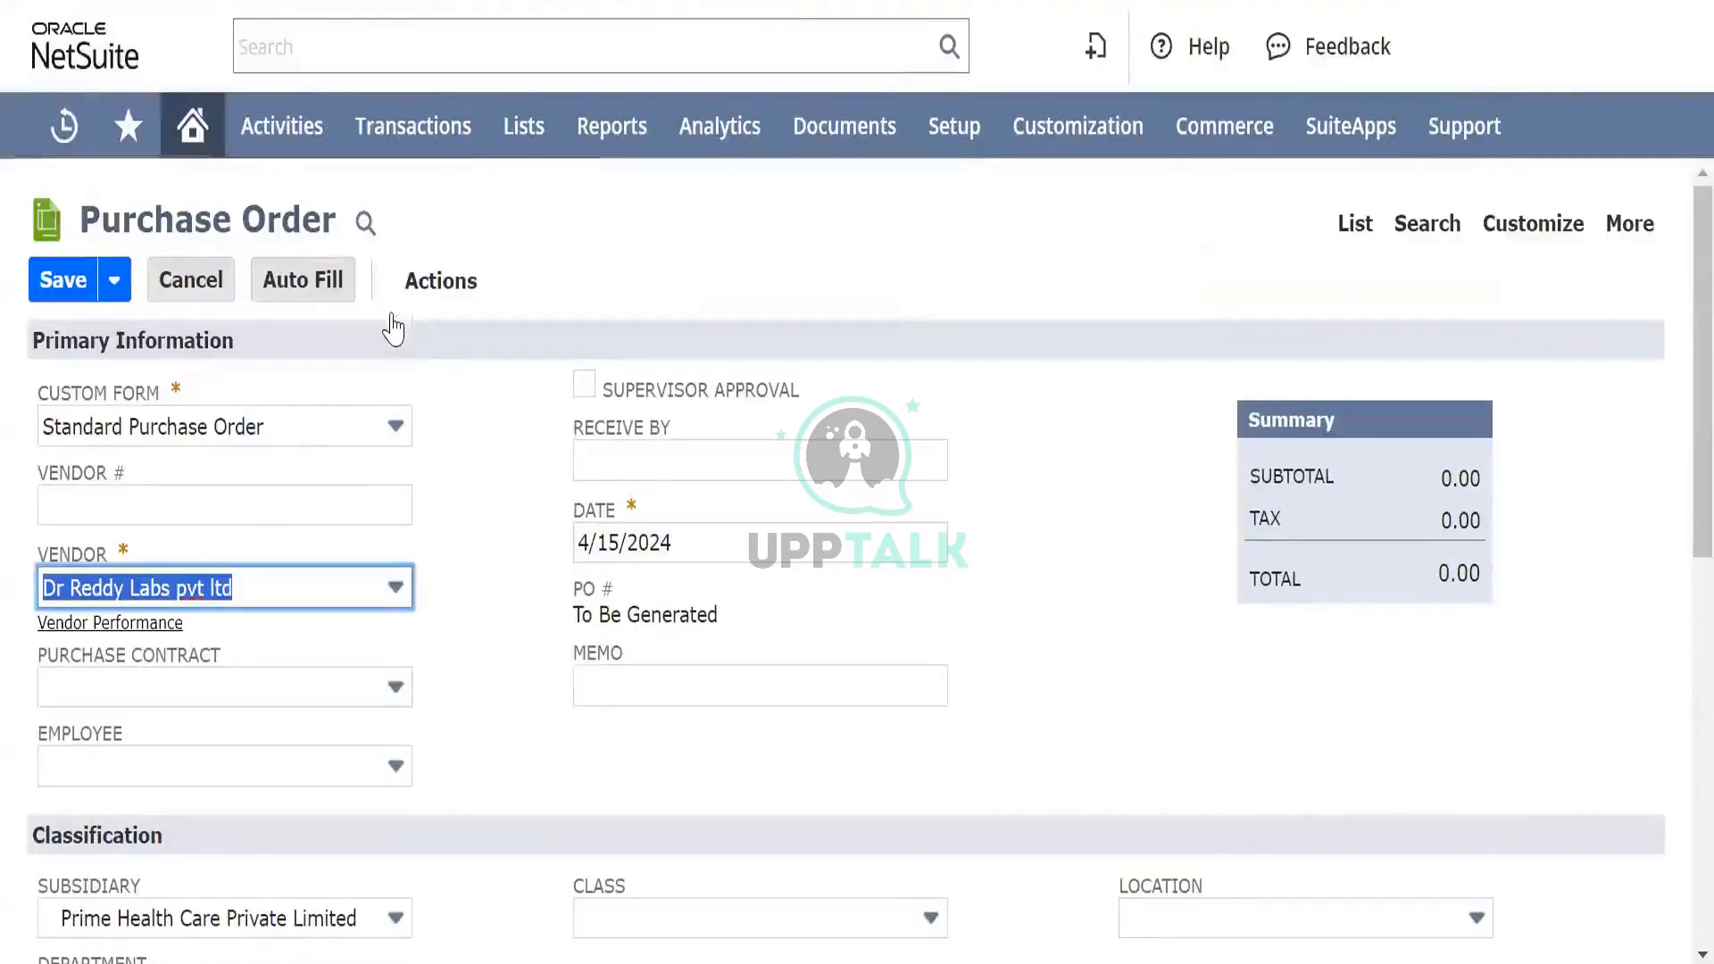
scroll(523, 482, "down", 4)
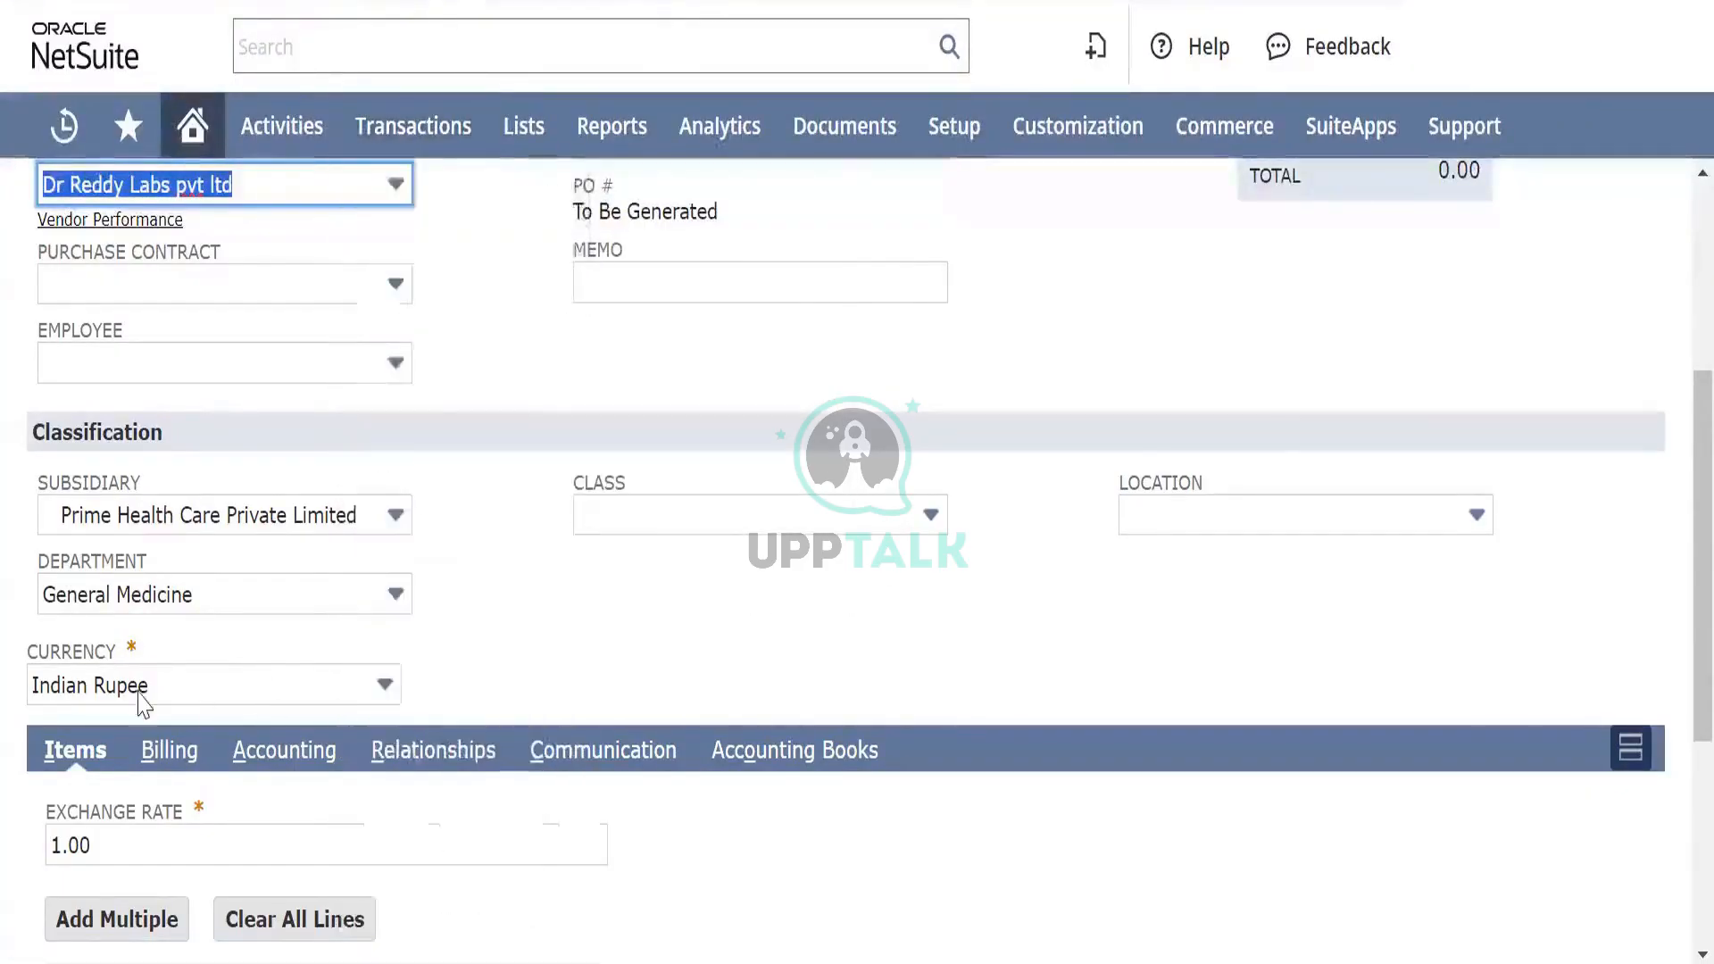
scroll(464, 370, "up", 3)
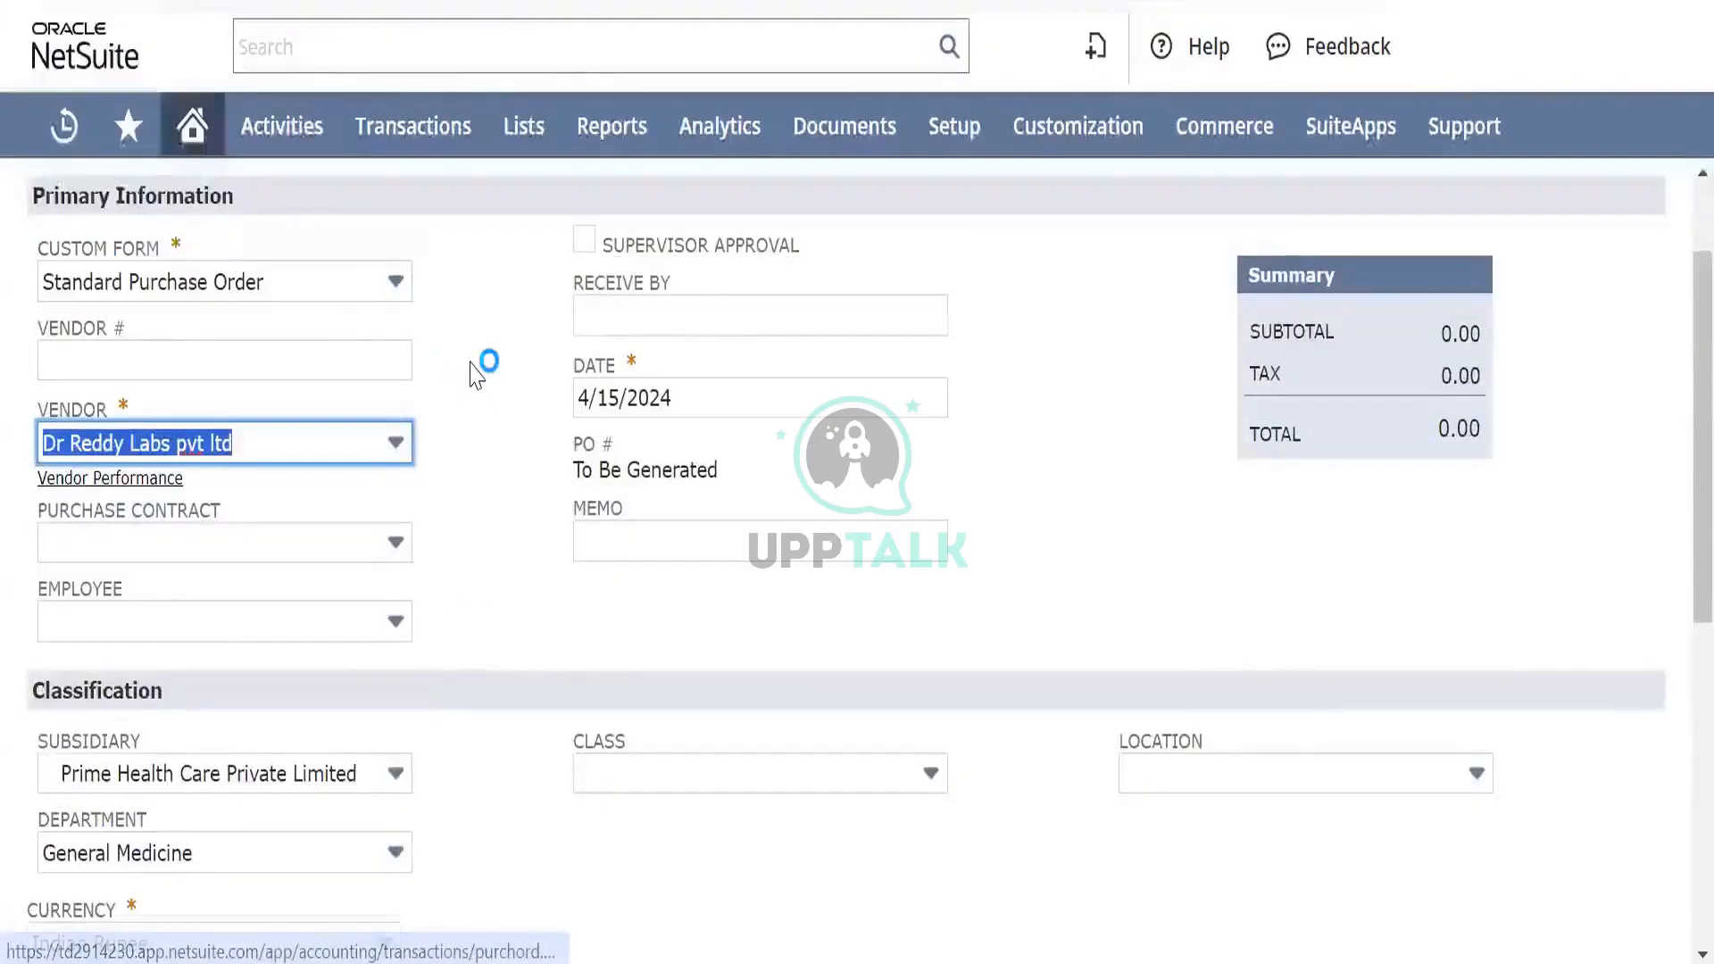
scroll(476, 370, "down", 1)
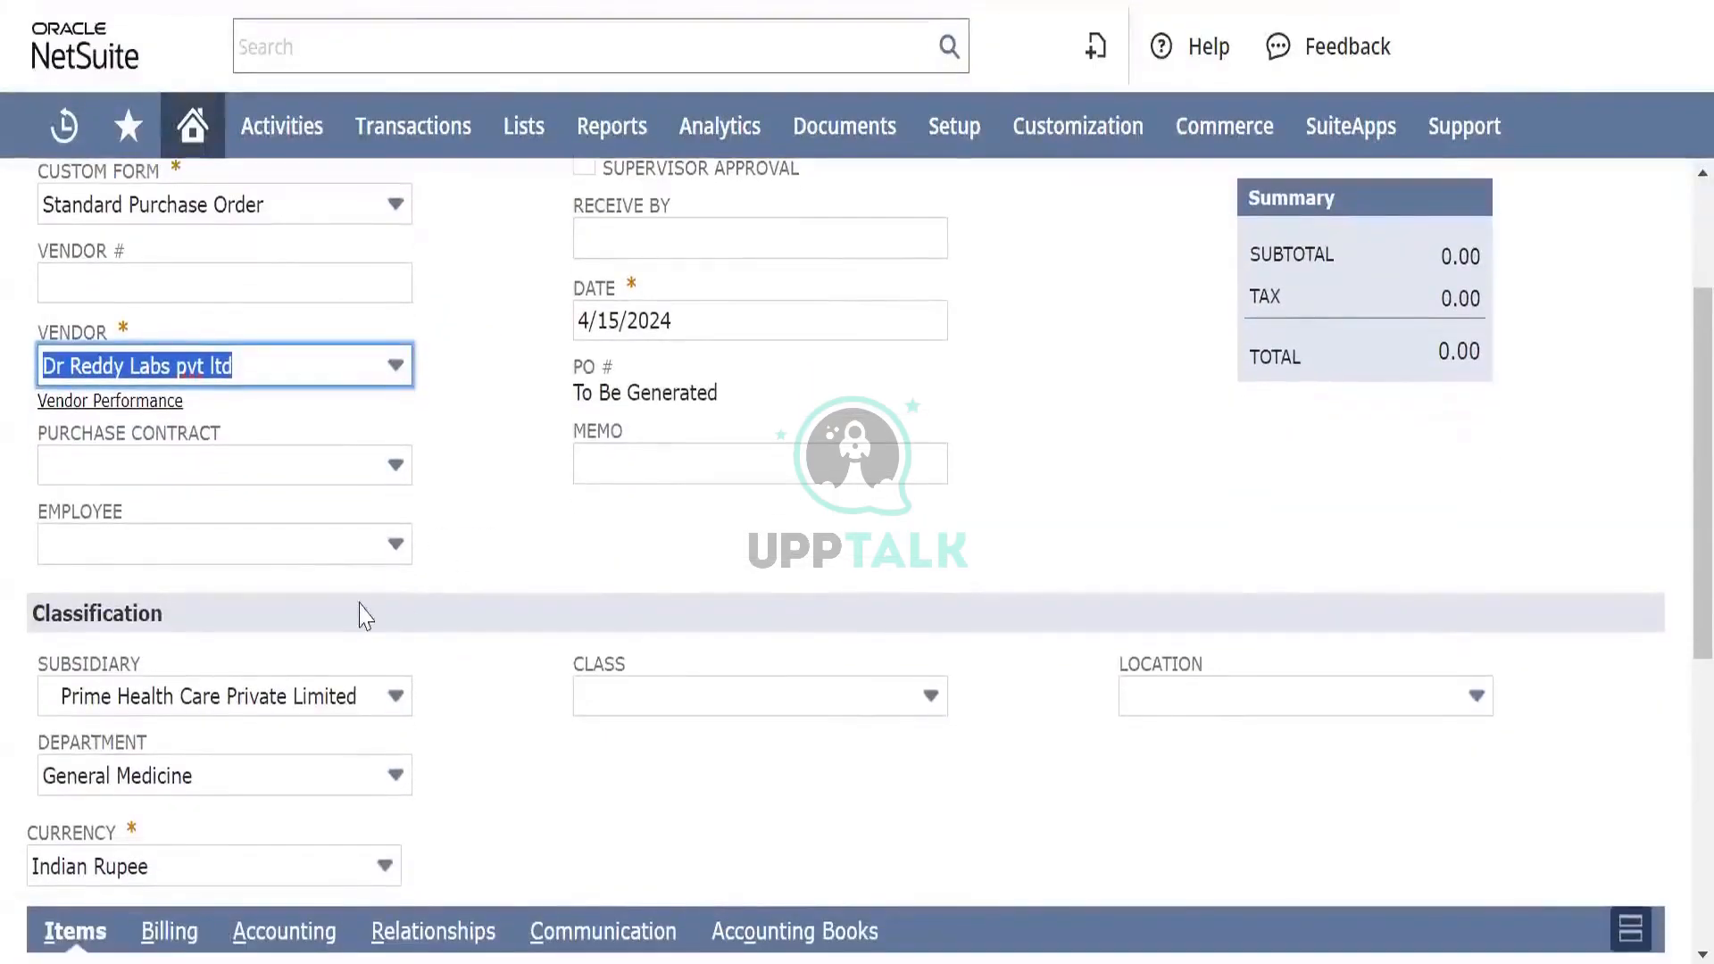
left_click(393, 546)
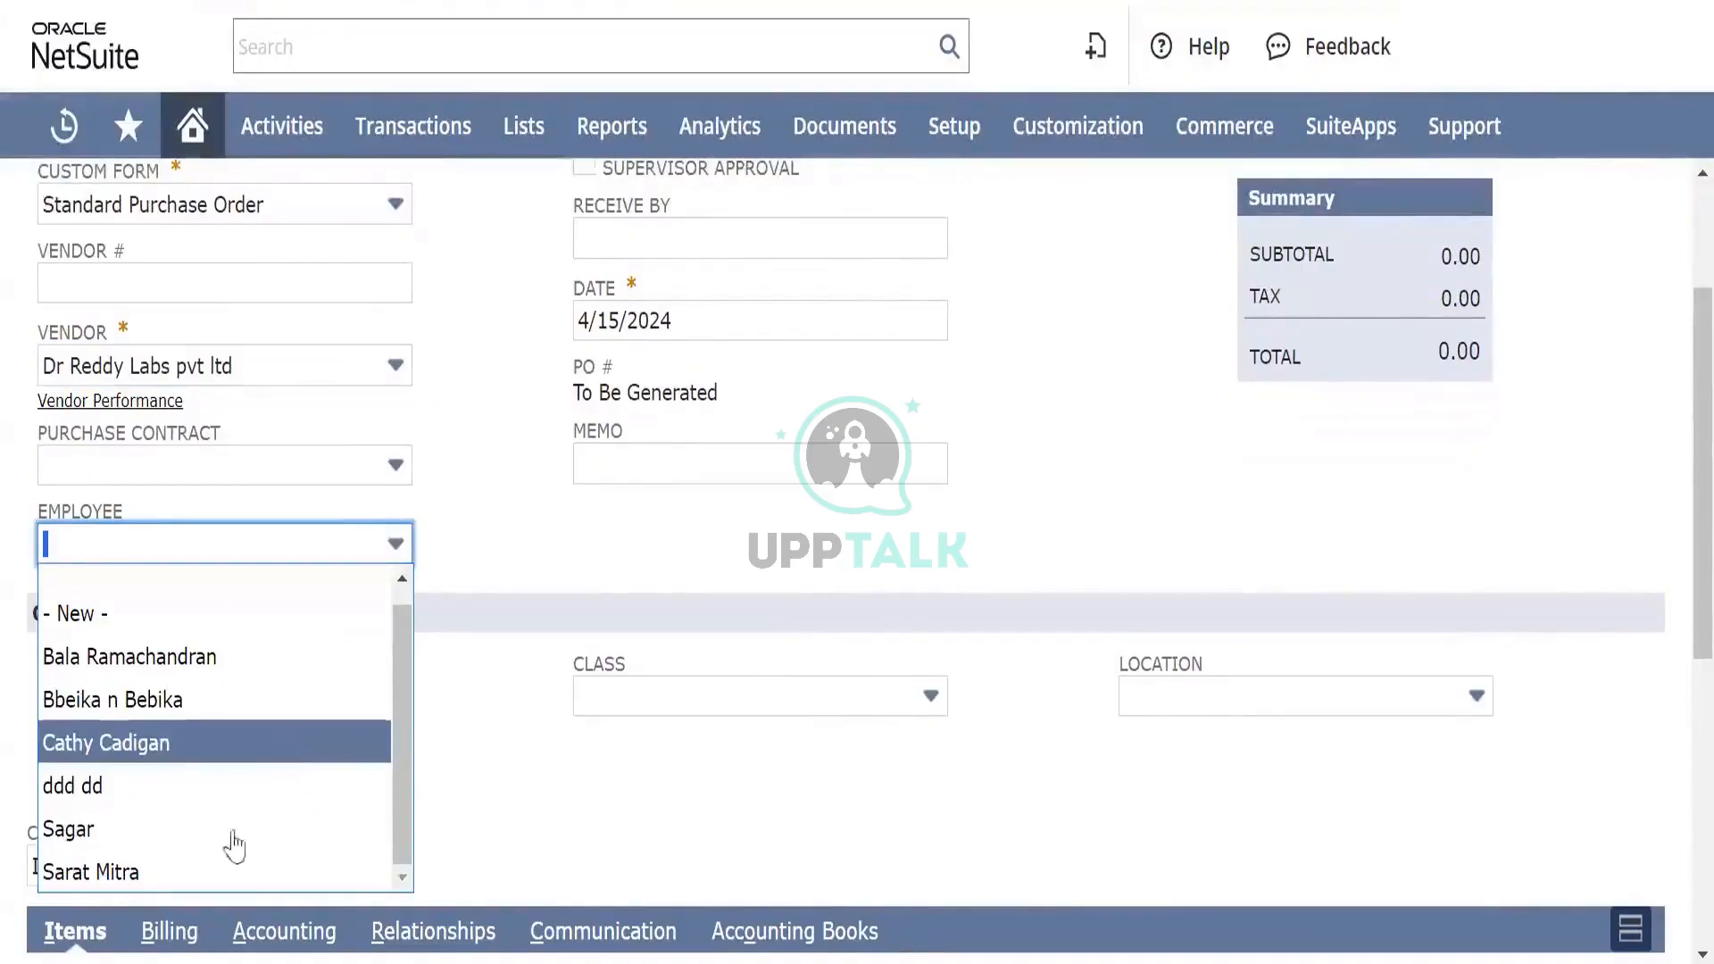
left_click(494, 467)
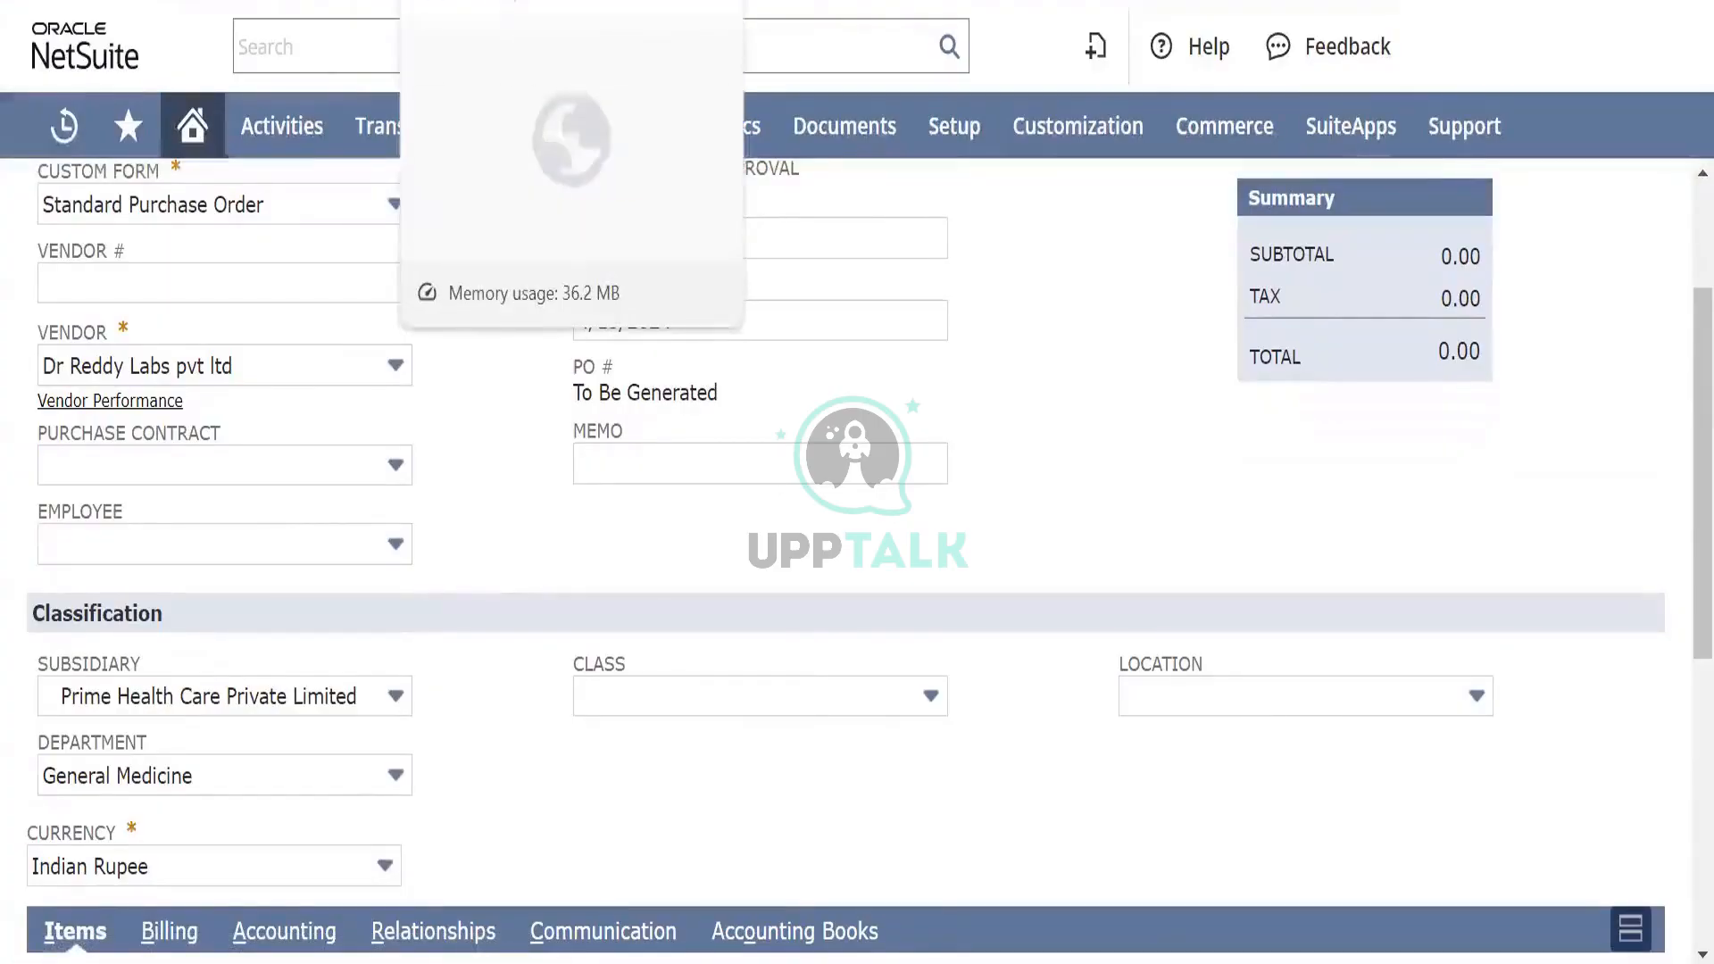
Step: Return to the workflow, reopen State 1's Set Field Value action for editing and open its visual condition builder
left_click(357, 2)
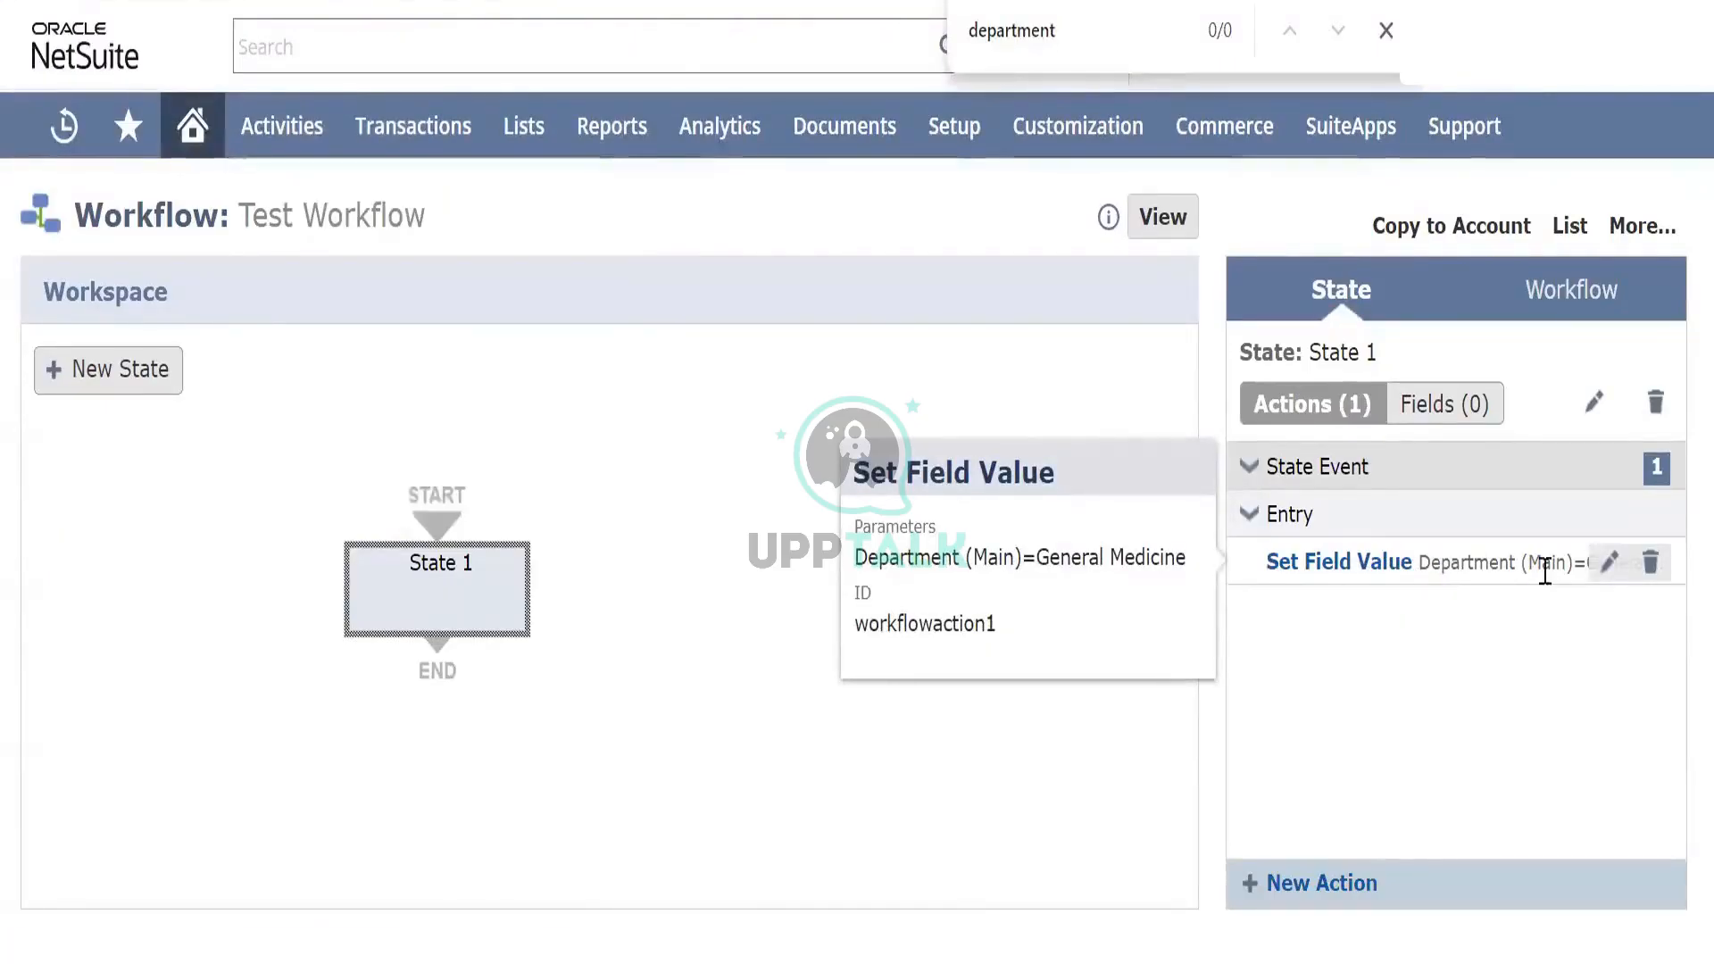
left_click(1608, 564)
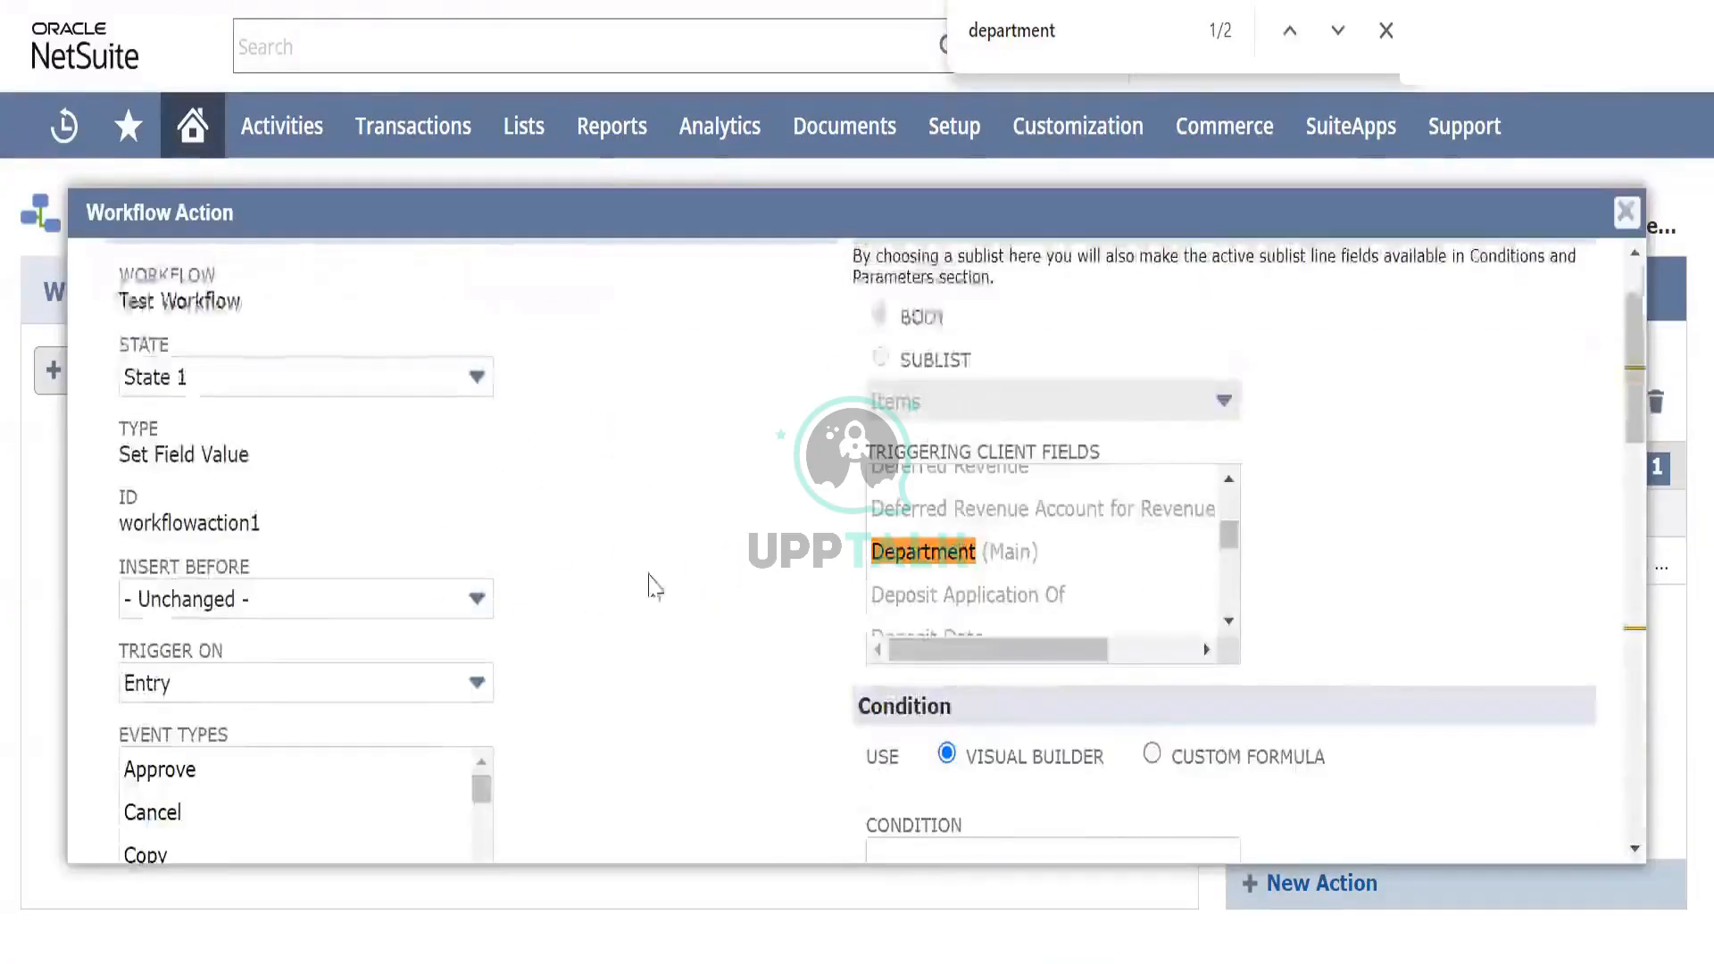
scroll(646, 520, "down", 5)
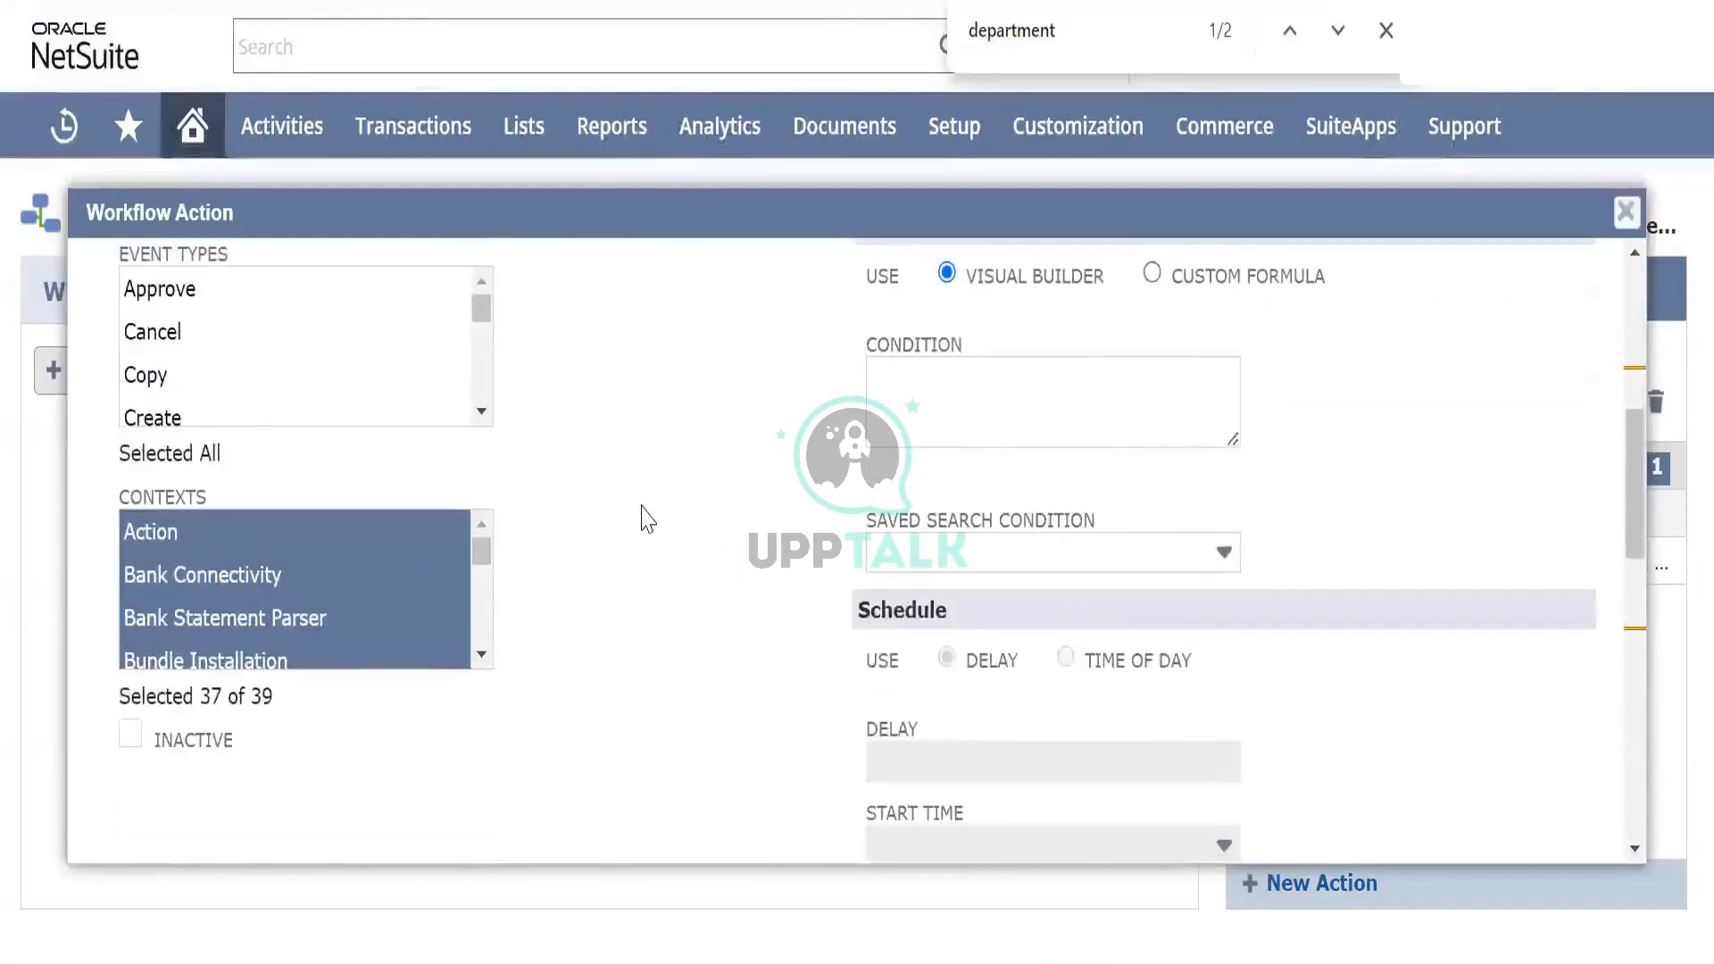
mouse_move(1054, 403)
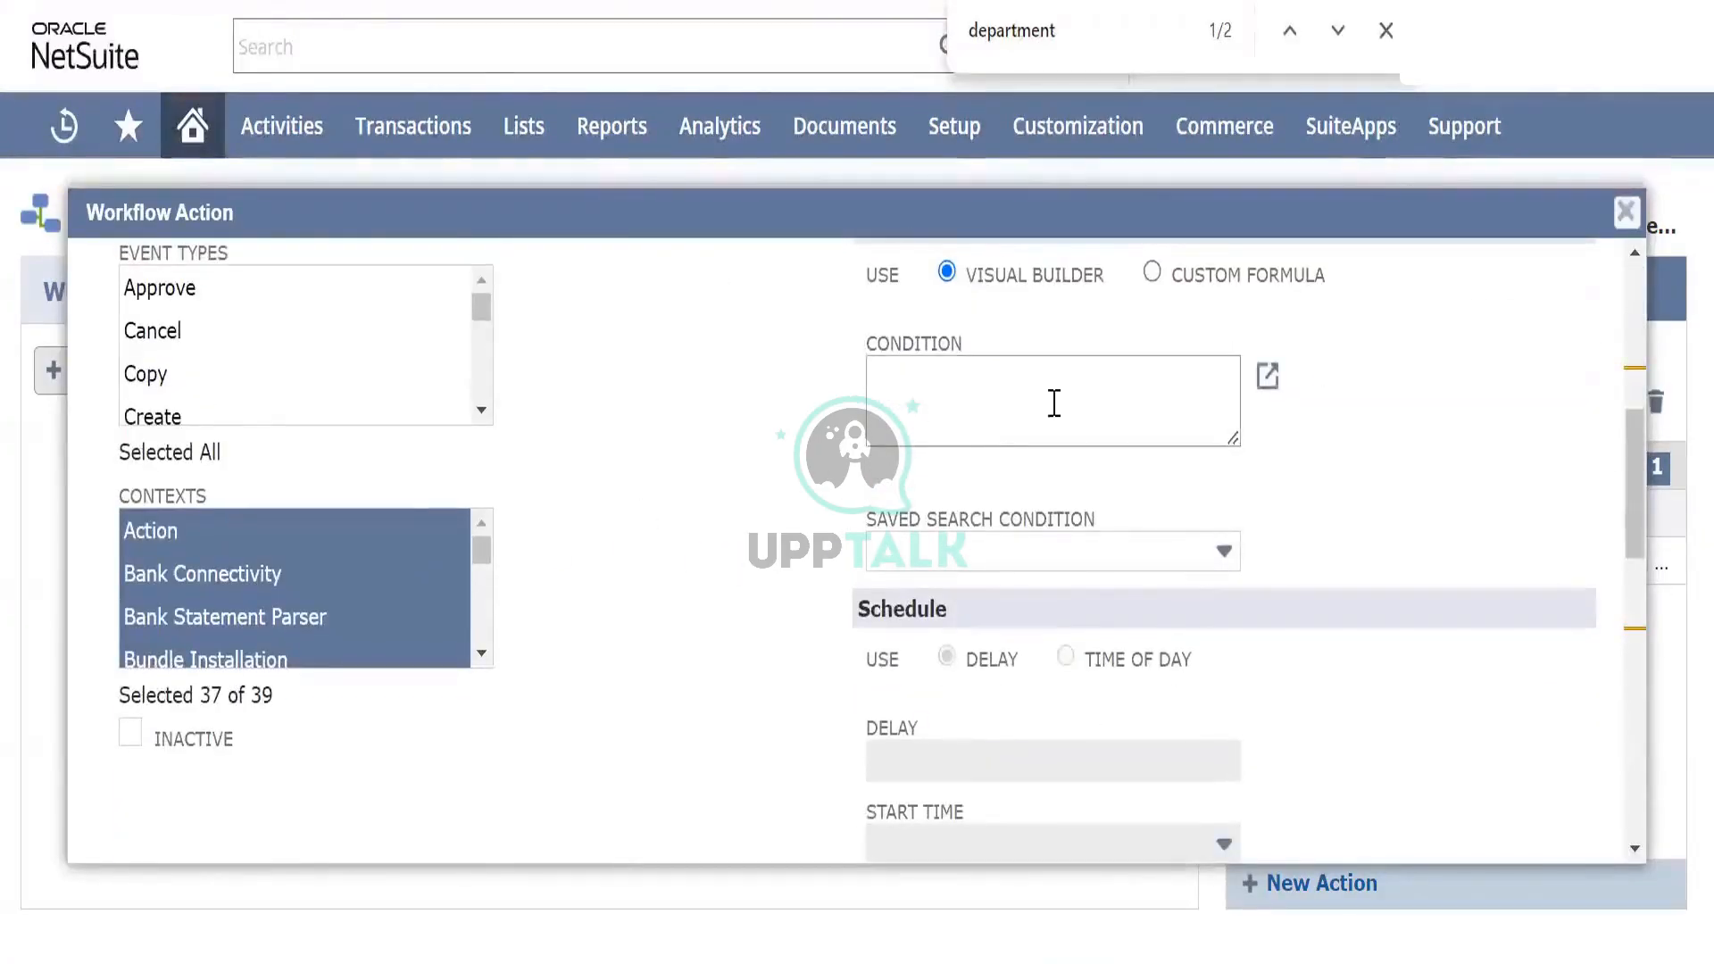
left_click(1268, 375)
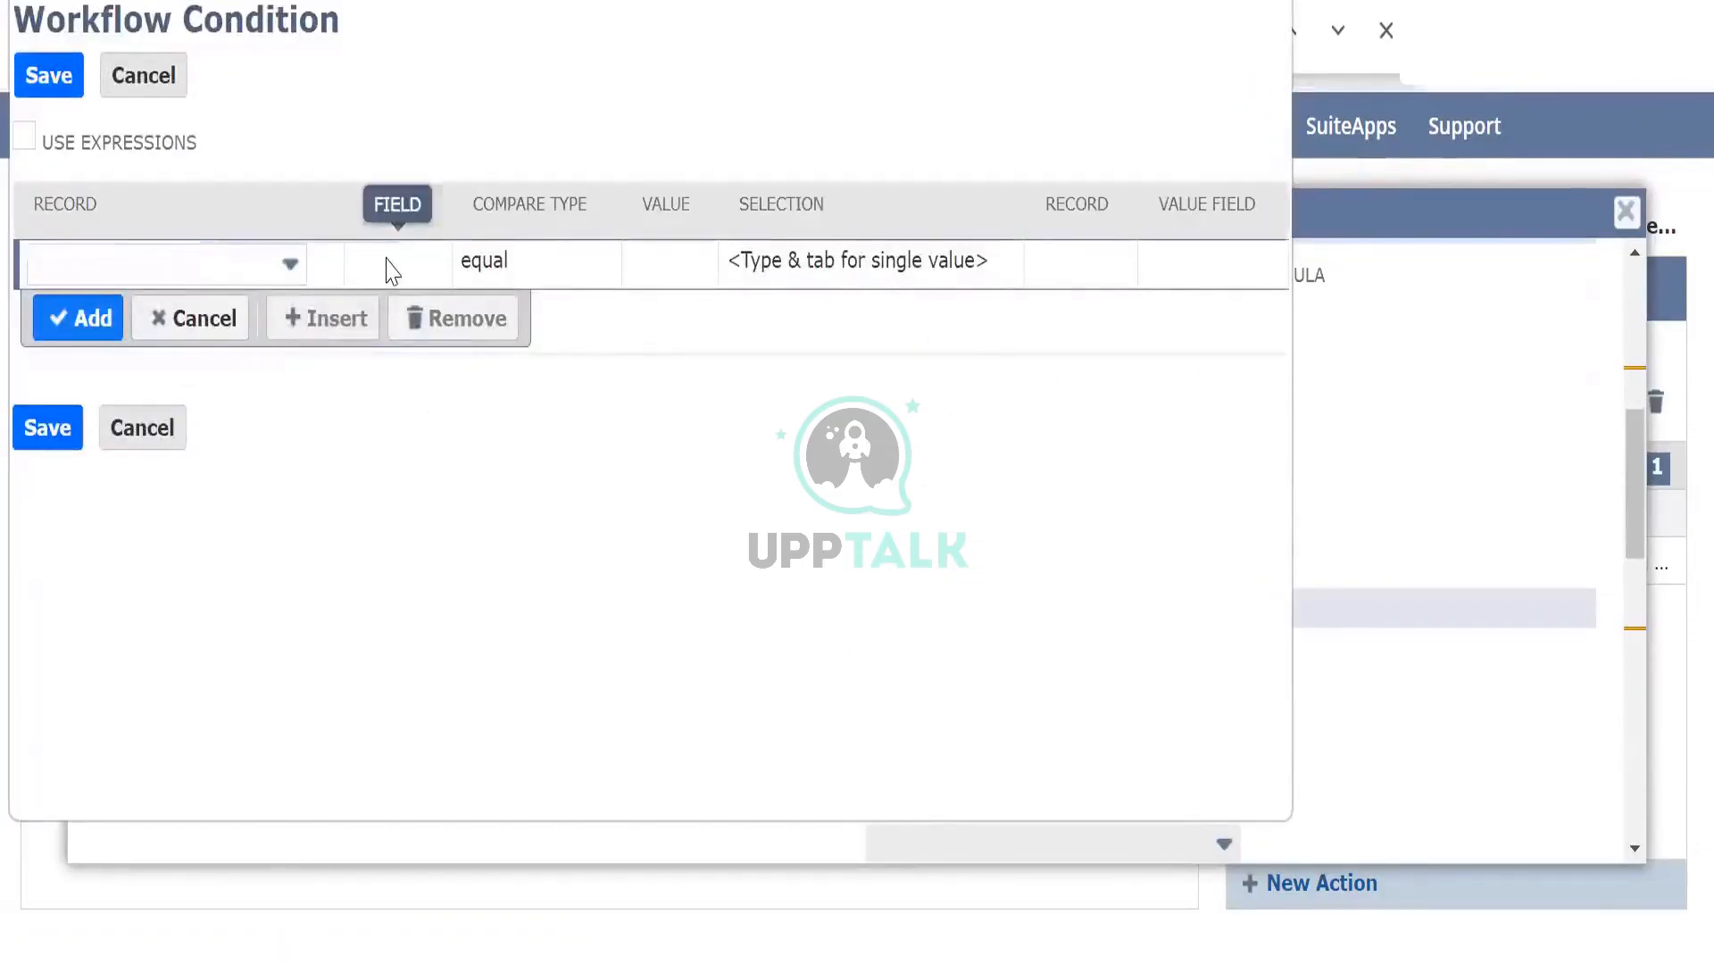
Step: Add a condition line requiring the Employee field to be any of the selected employee's name
left_click(390, 270)
type("Employee")
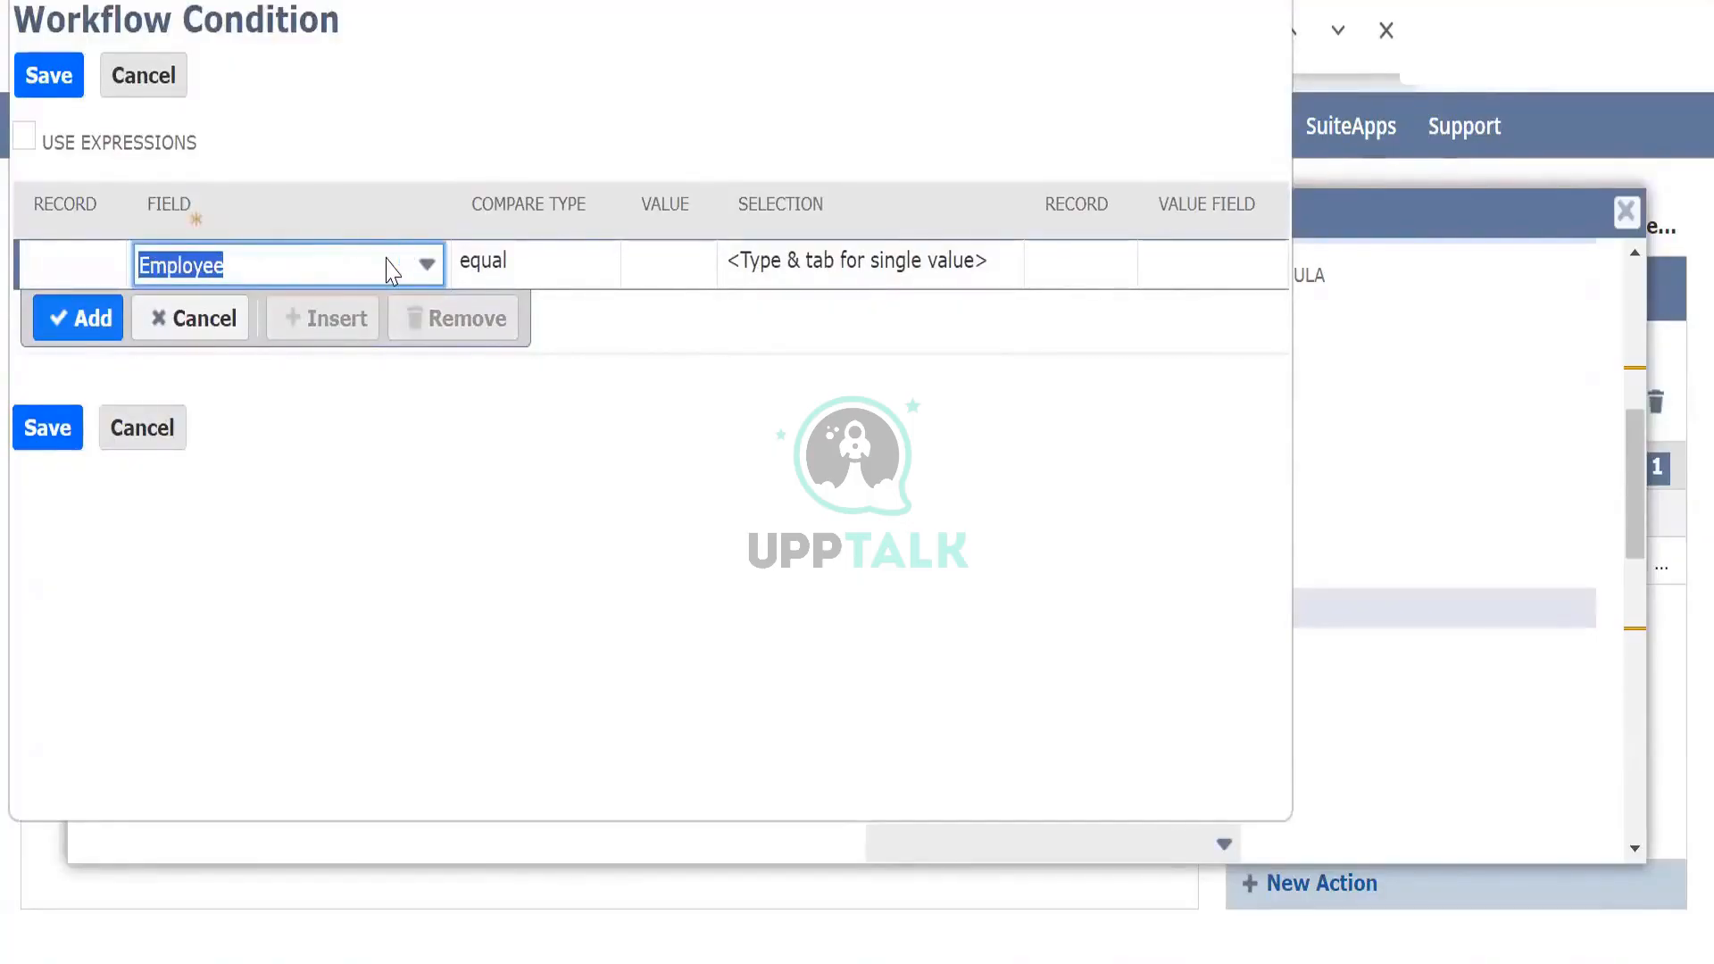
key("Tab")
type("a")
key("Tab")
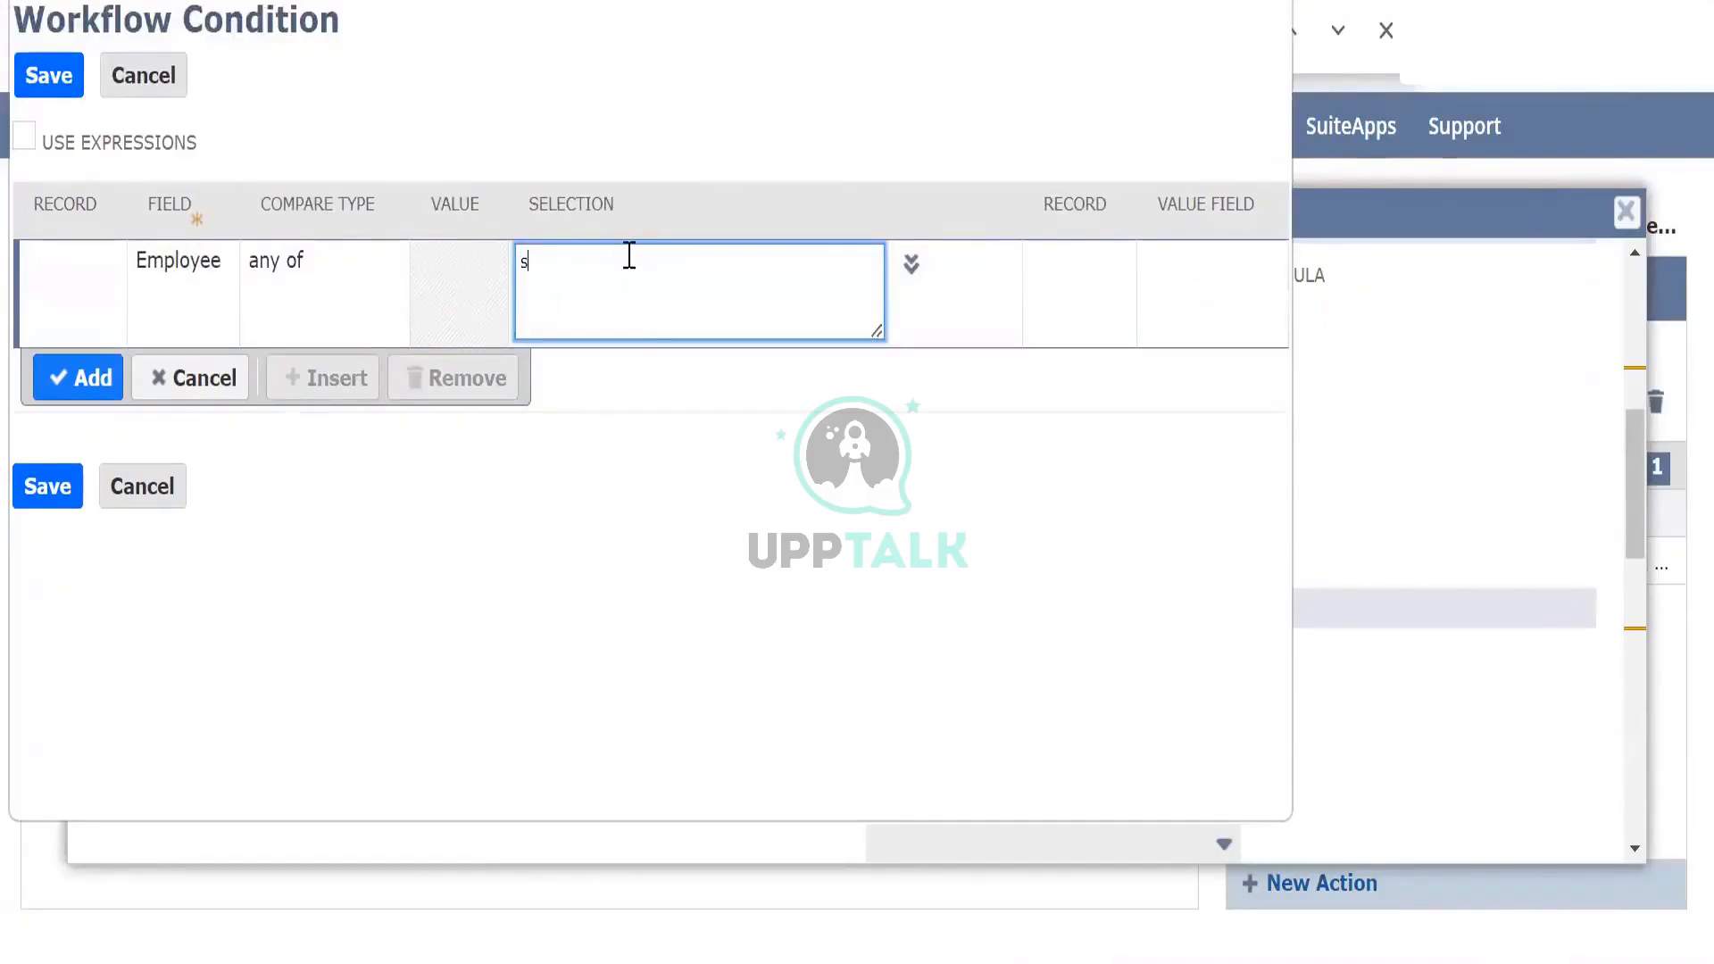
type("sarat")
left_click(907, 266)
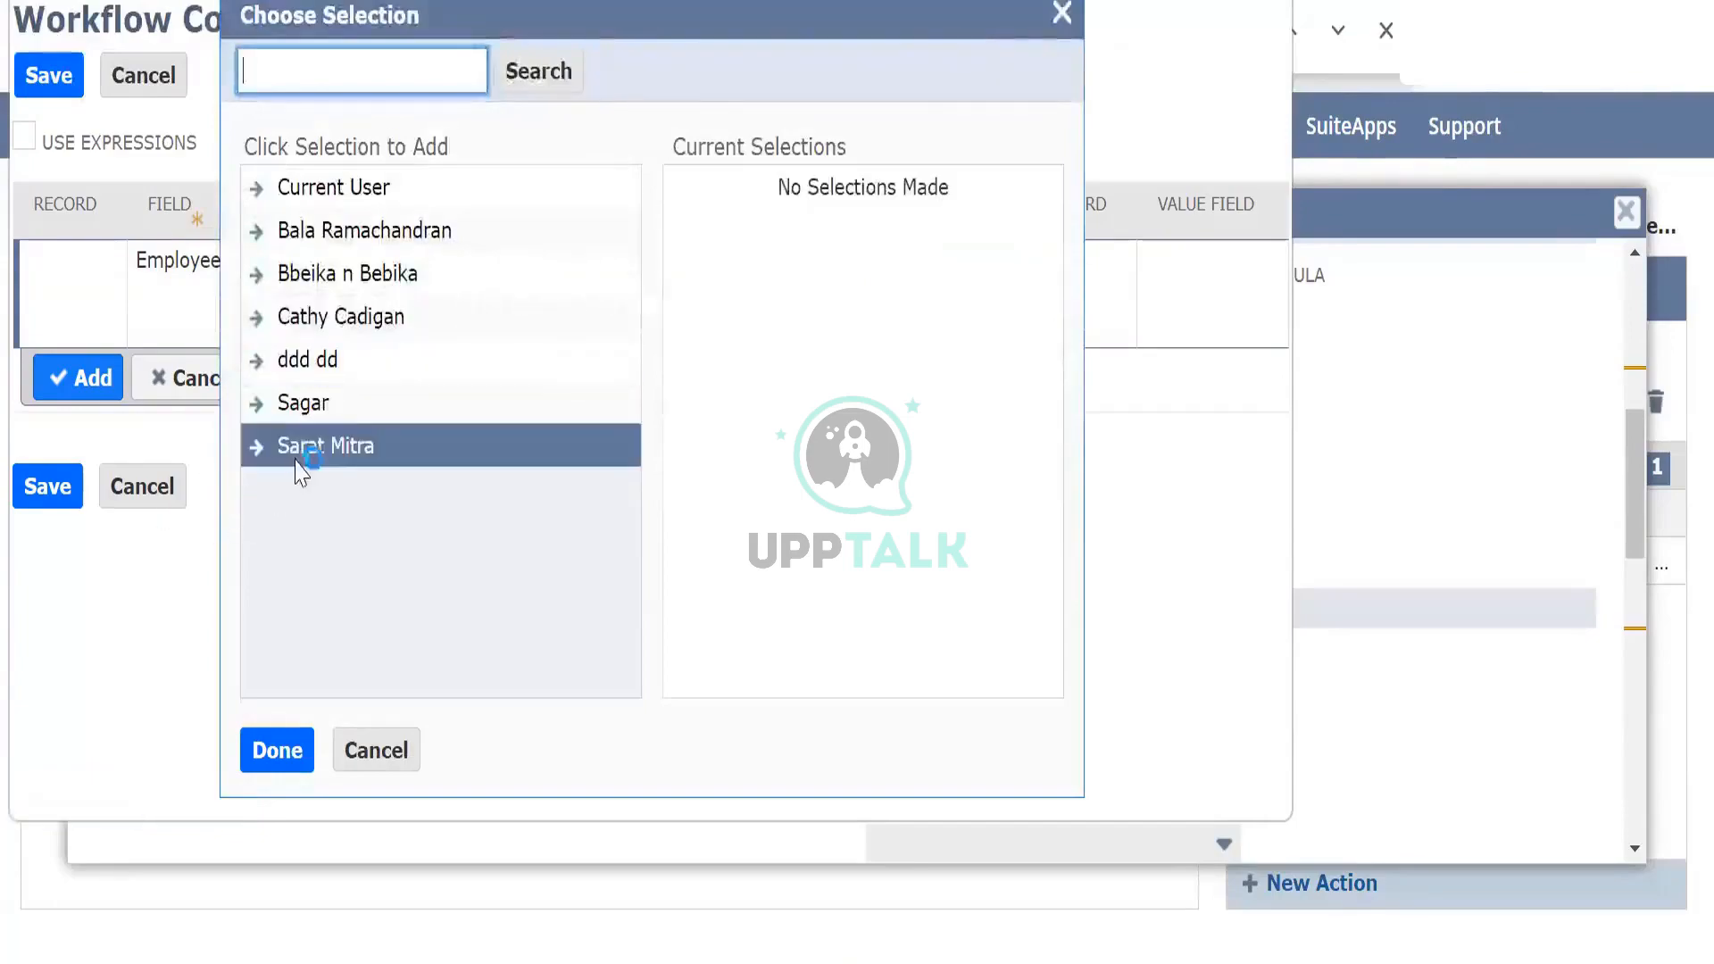
left_click(298, 449)
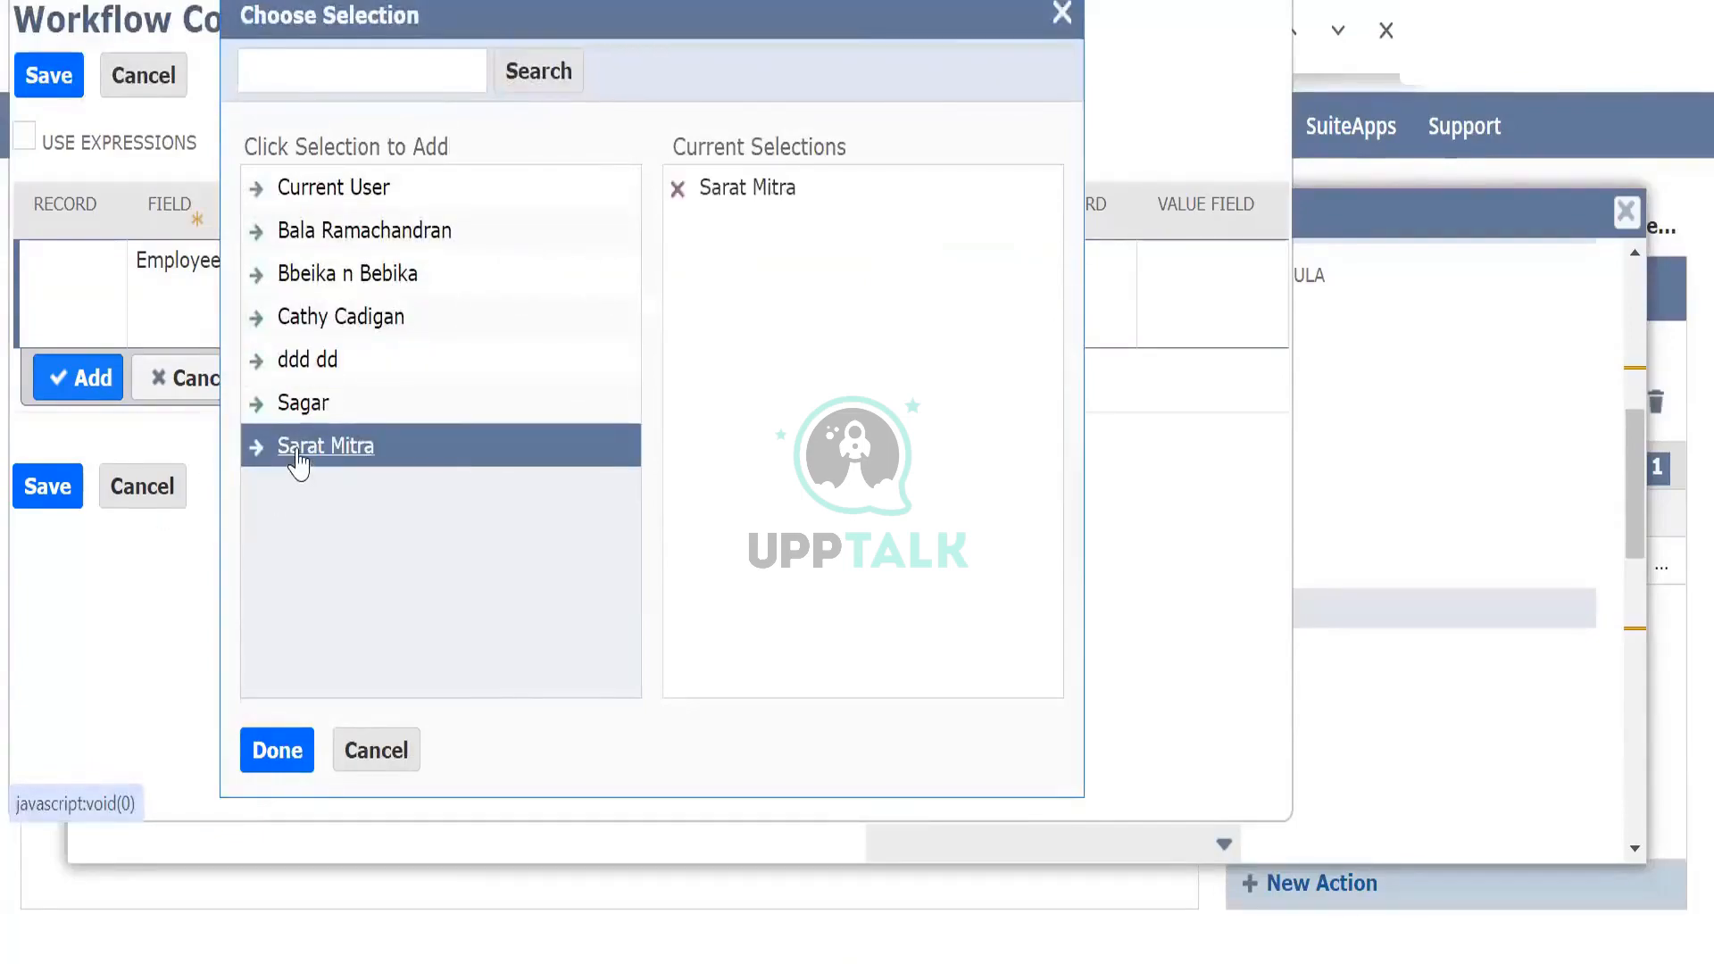
left_click(275, 752)
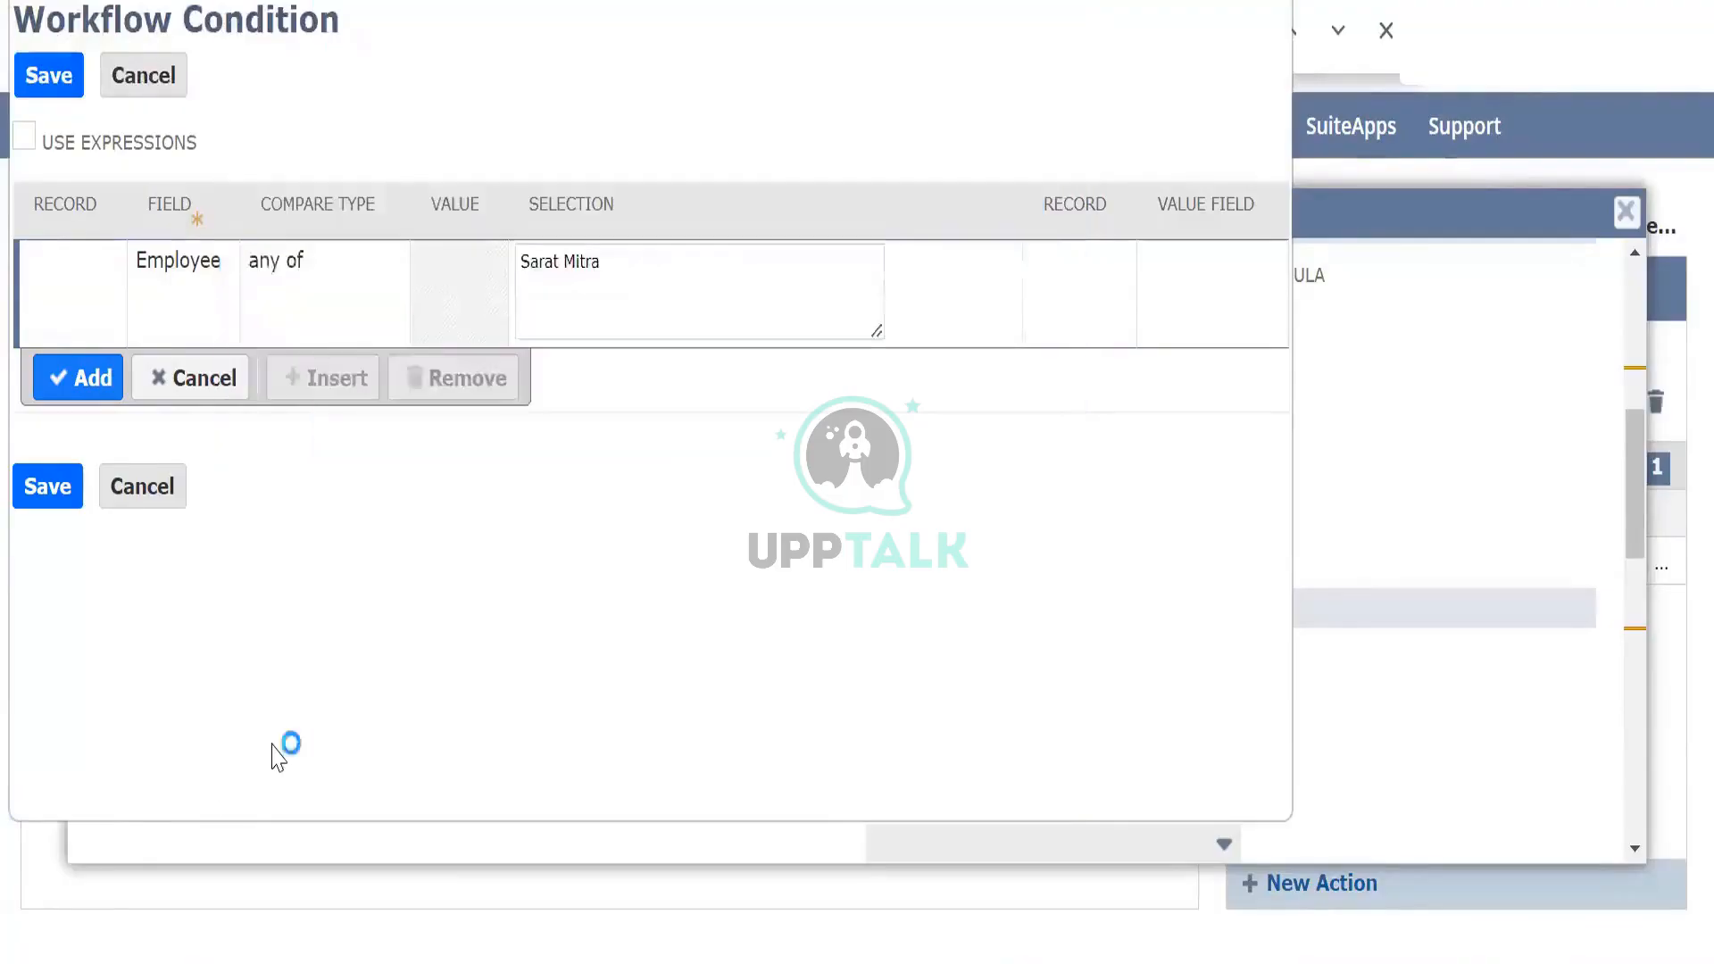
left_click(78, 377)
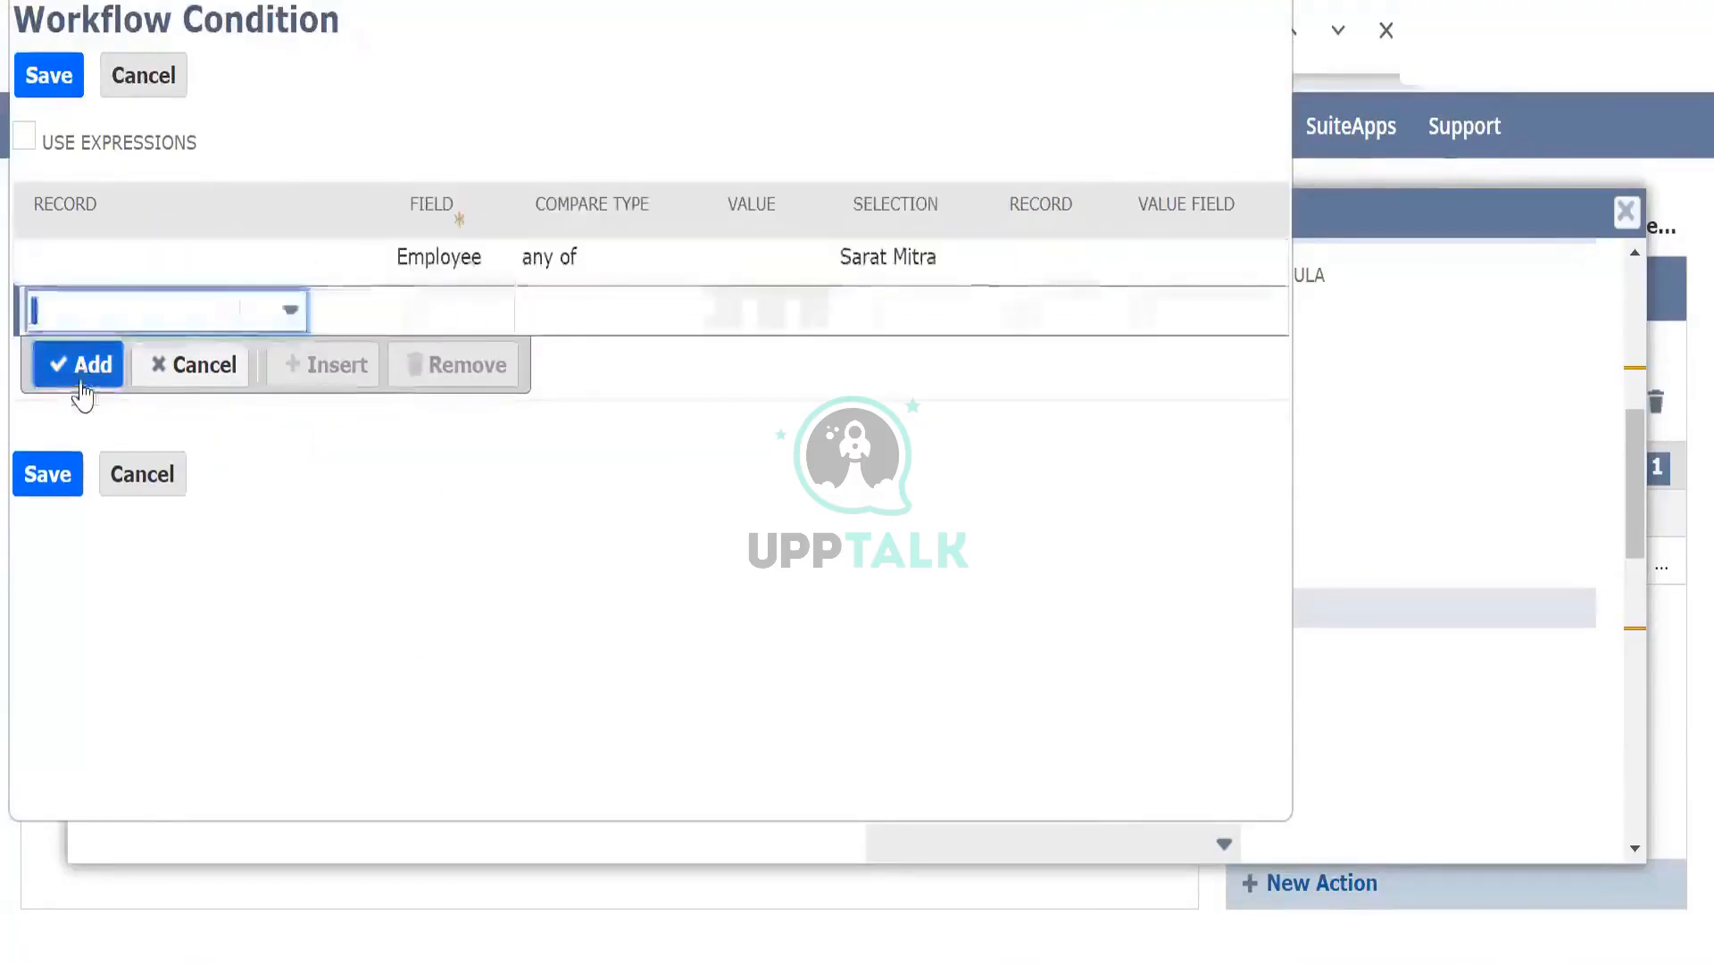
Step: Save the workflow condition and the edited Set Field Value action
left_click(46, 84)
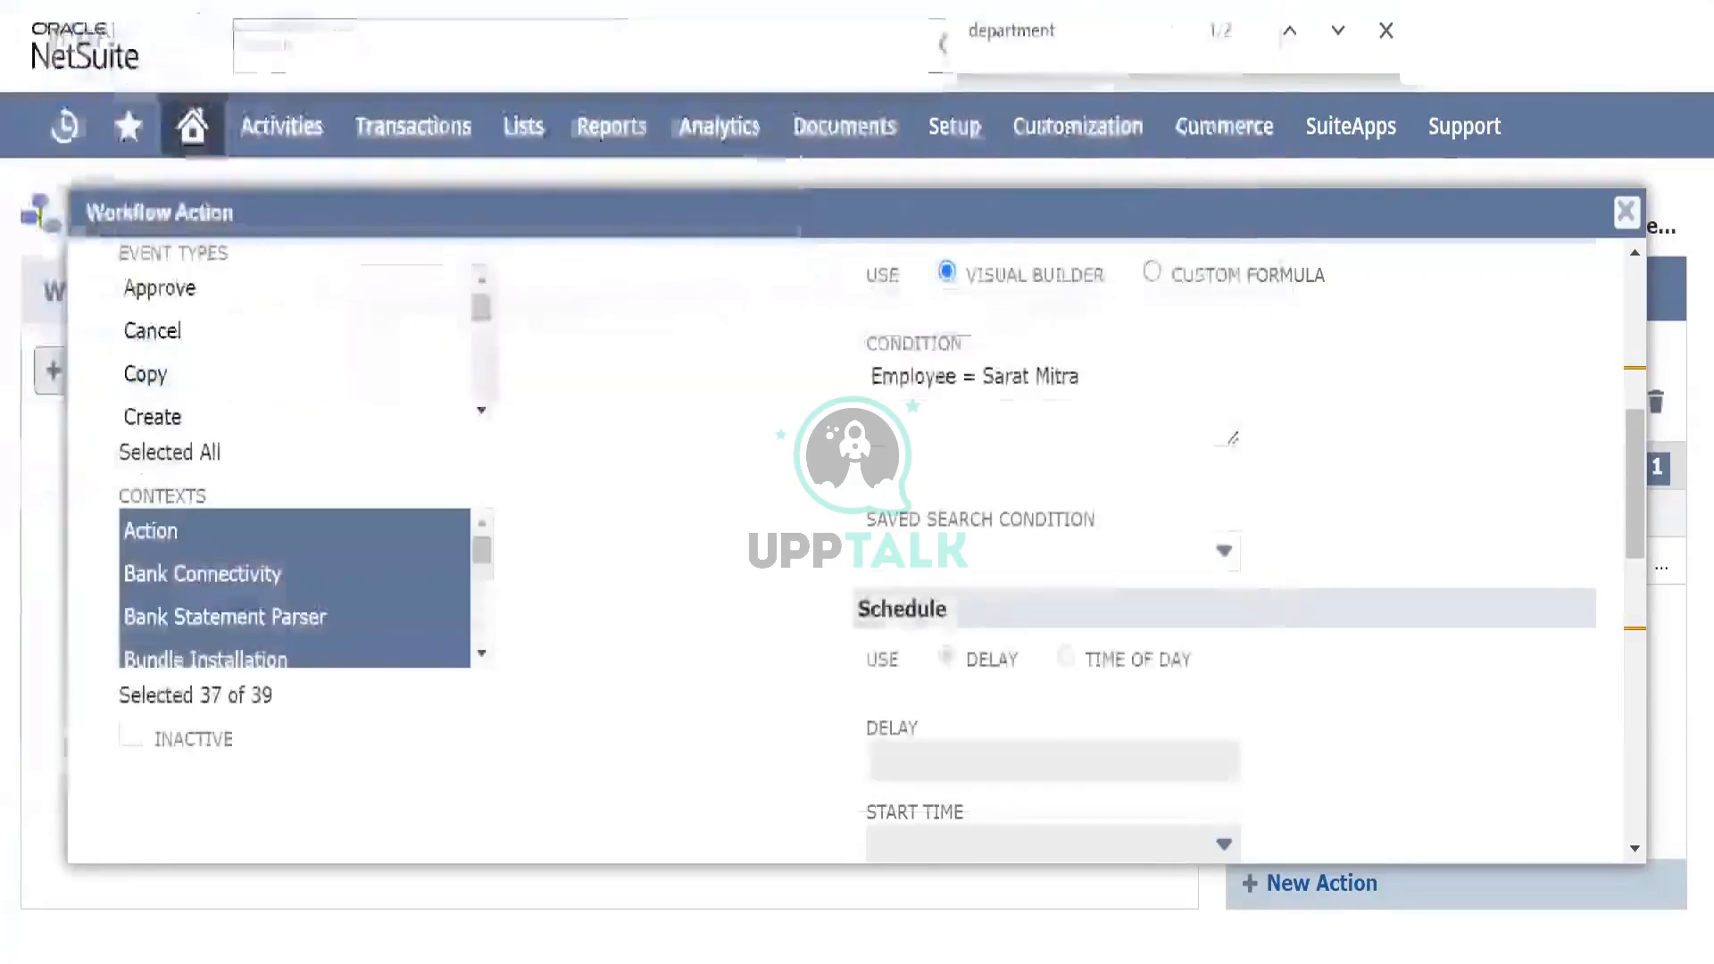
scroll(687, 438, "up", 7)
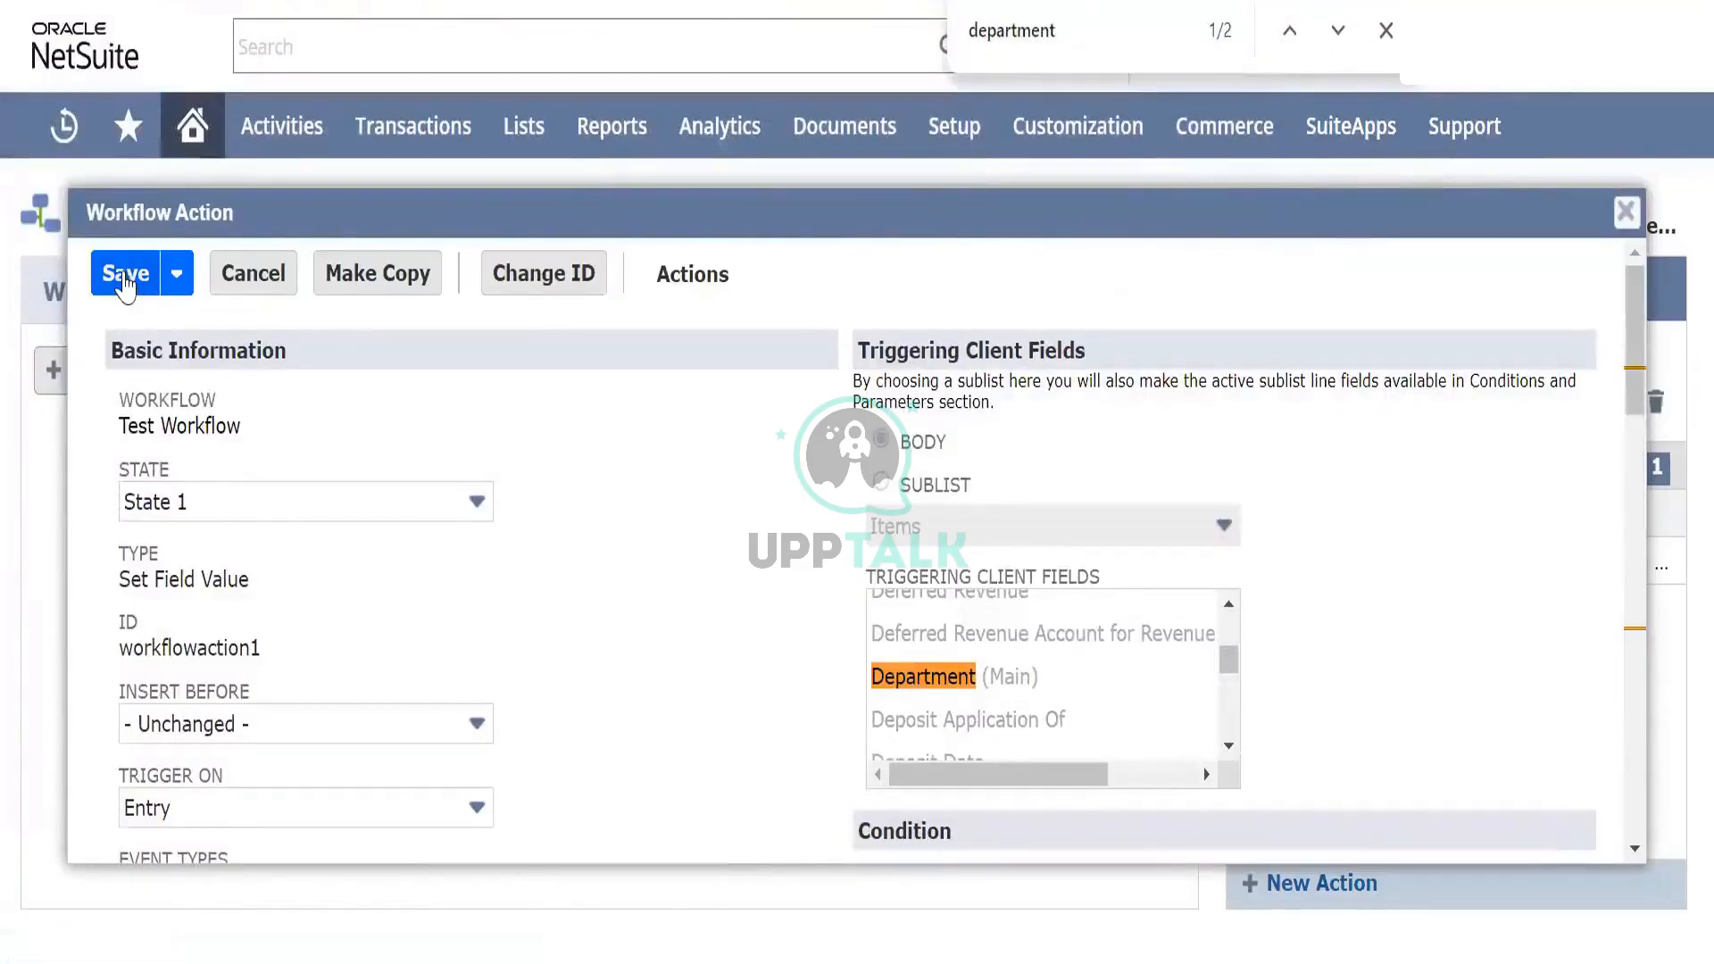
left_click(126, 274)
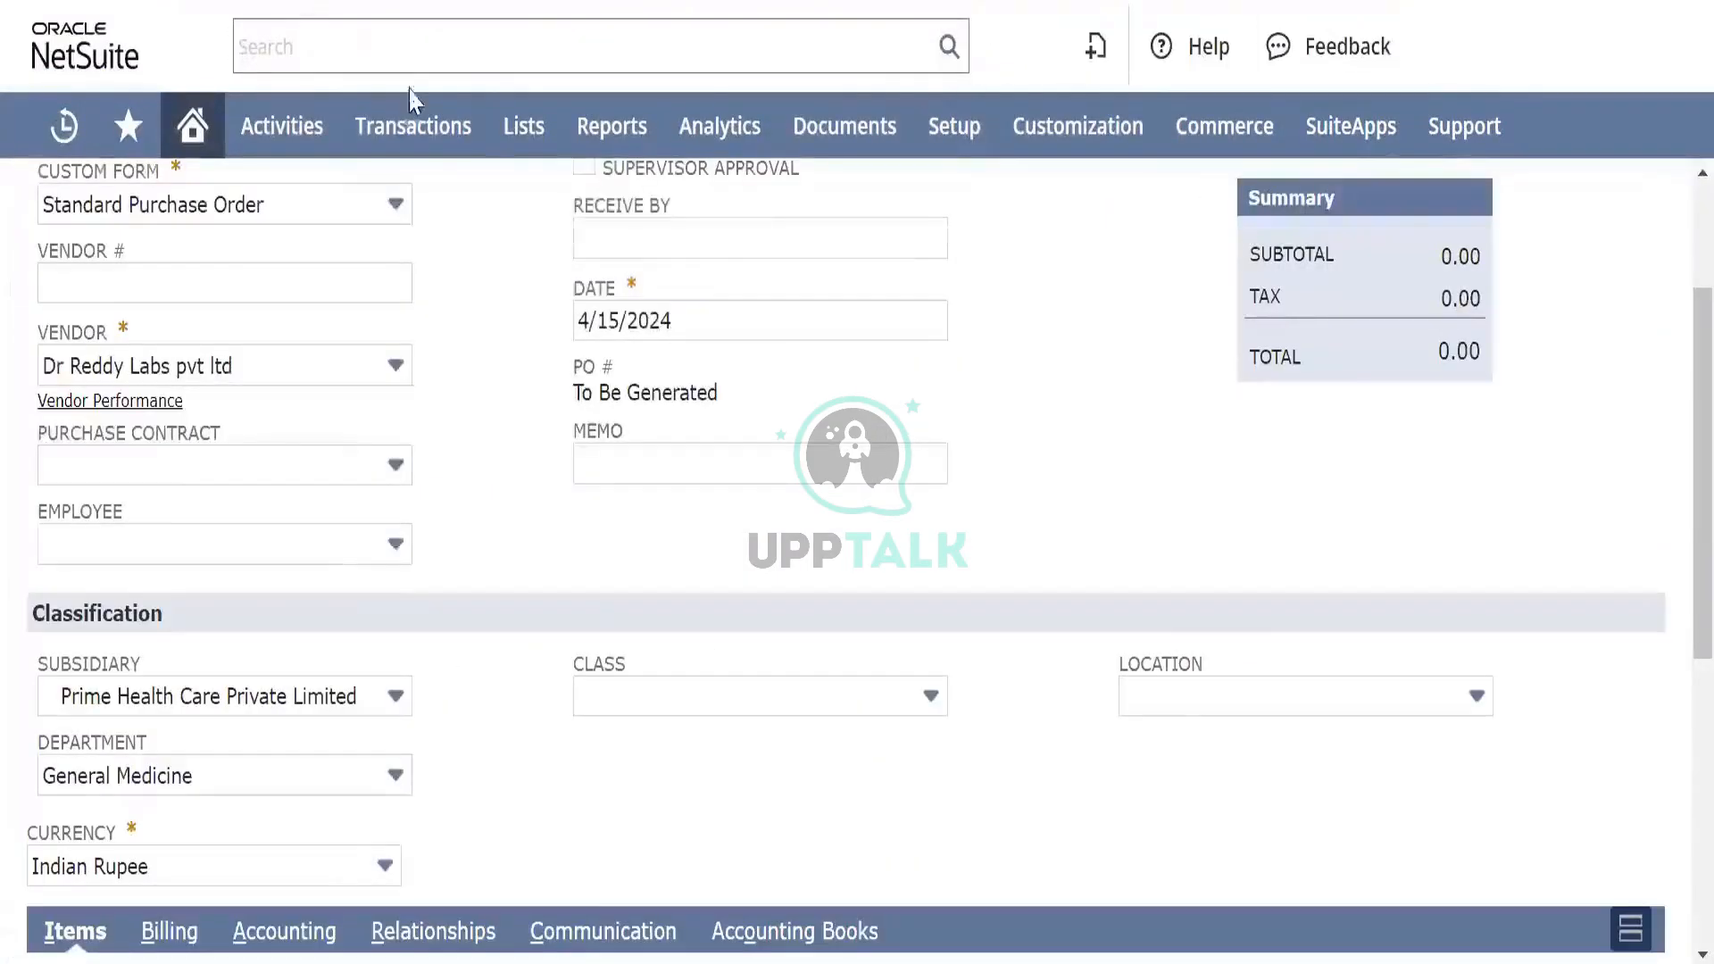
Step: Start a new purchase order and choose Dr Reddy Labs pvt ltd as the vendor
mouse_move(412, 126)
mouse_move(431, 417)
mouse_move(497, 337)
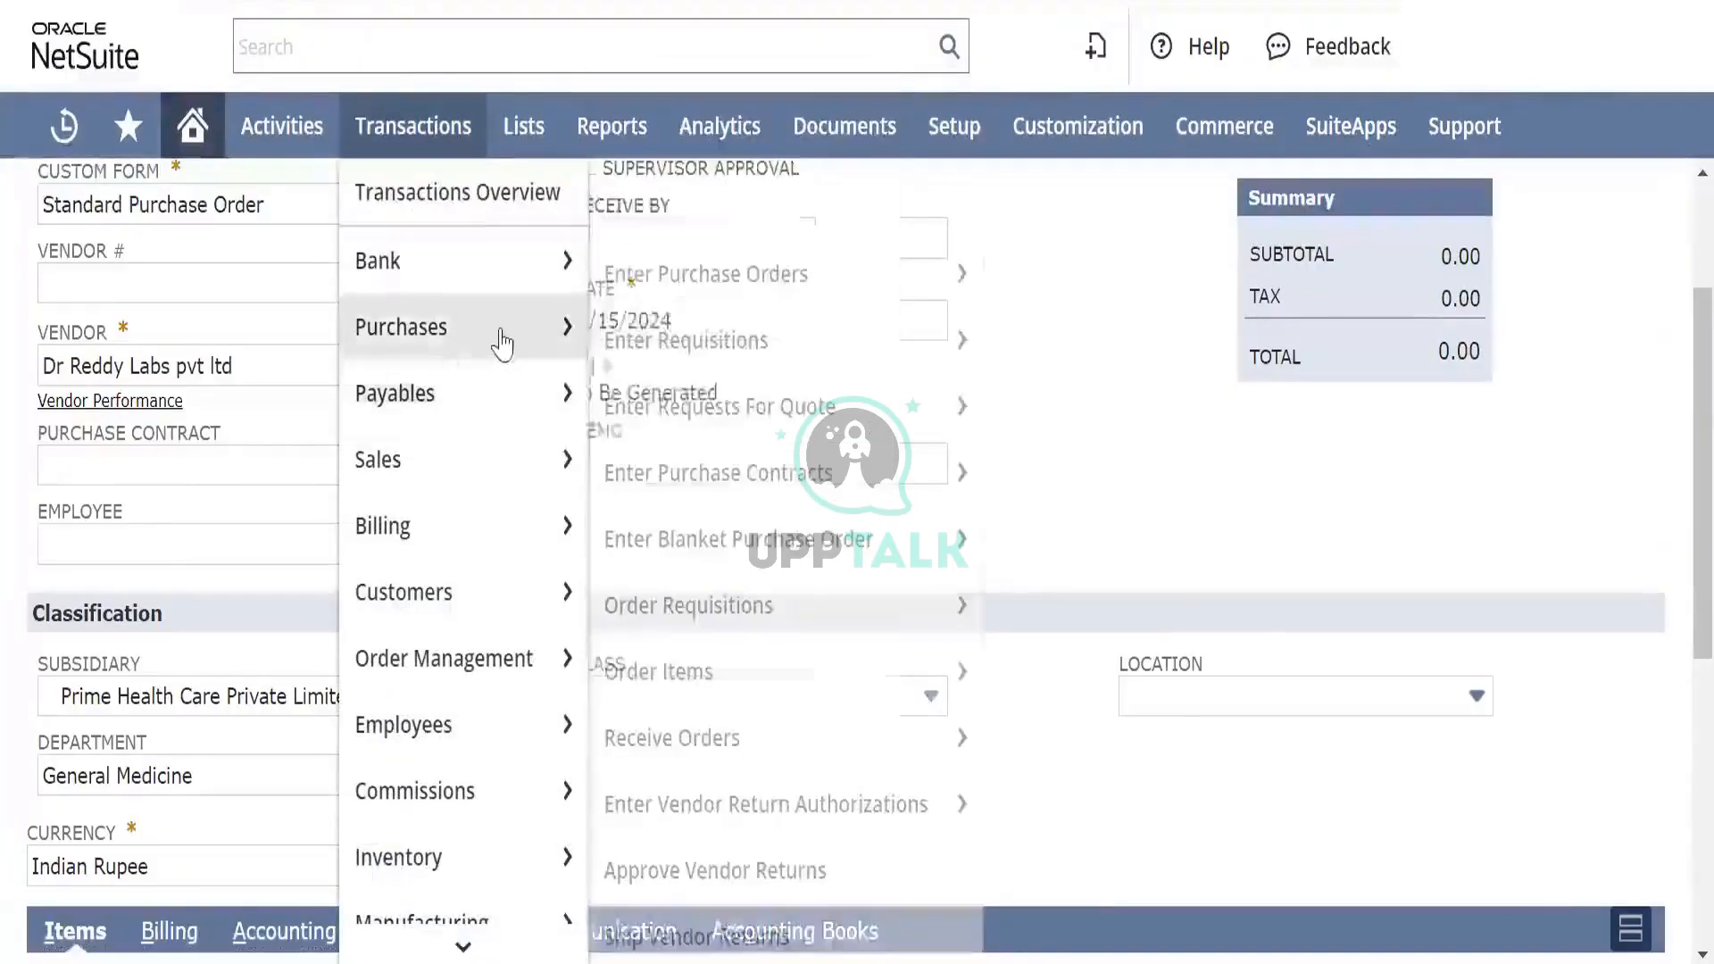
left_click(750, 275)
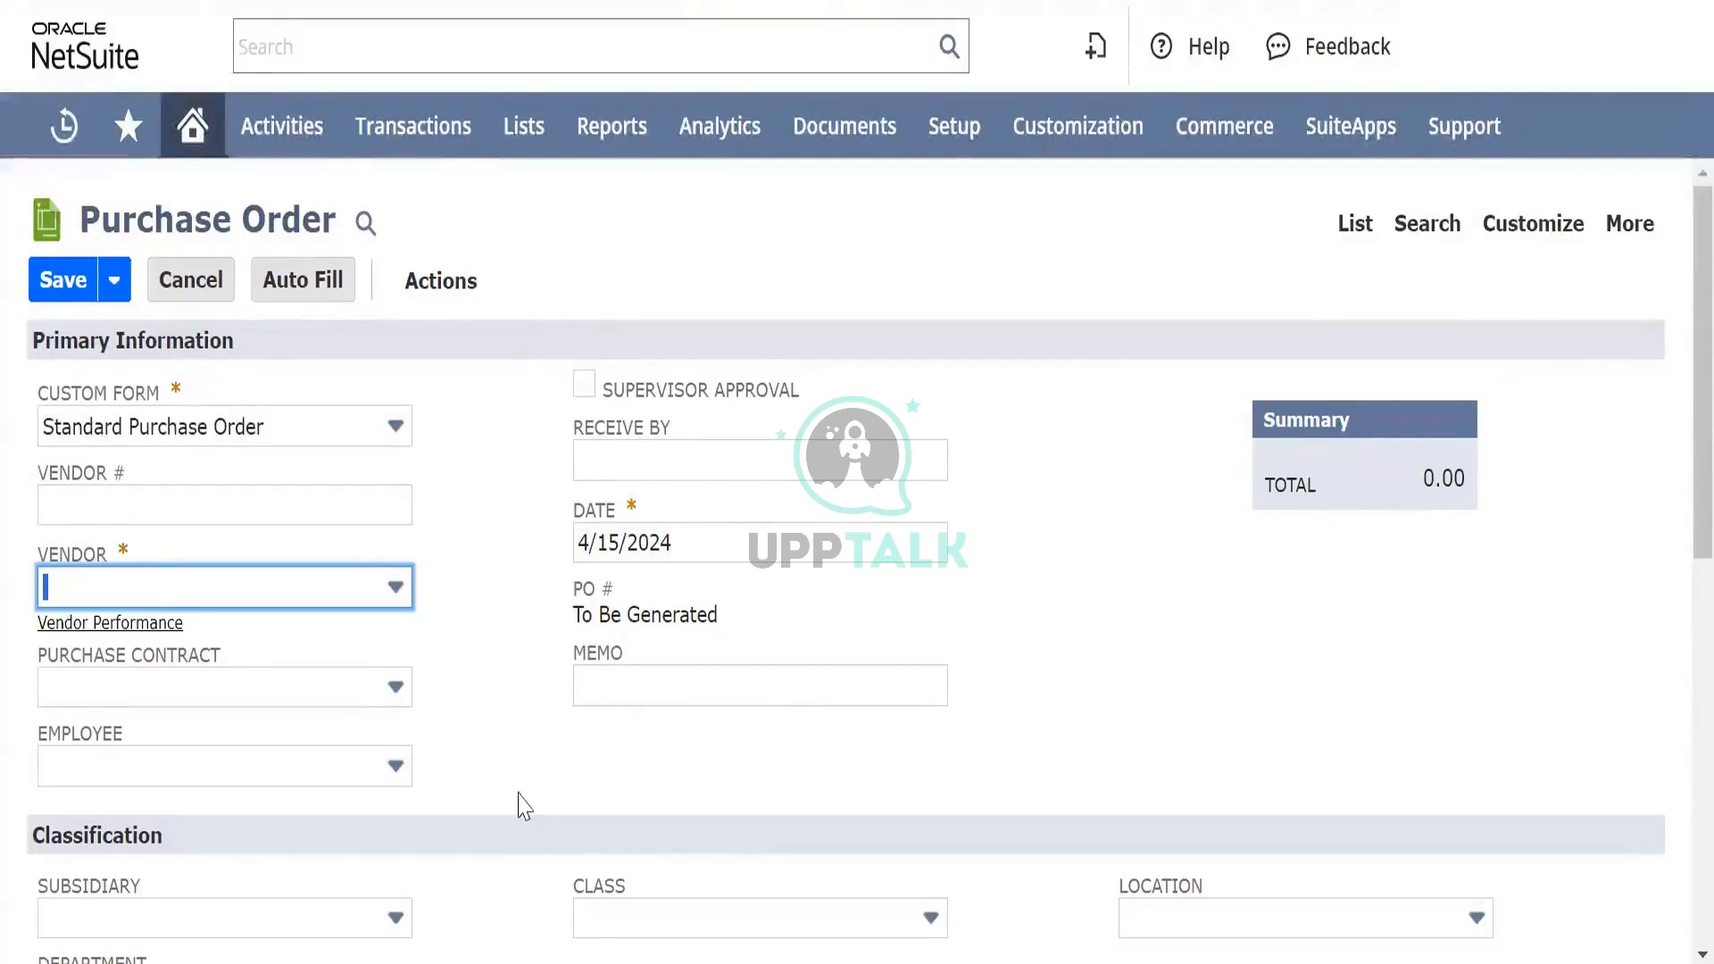
scroll(524, 806, "down", 6)
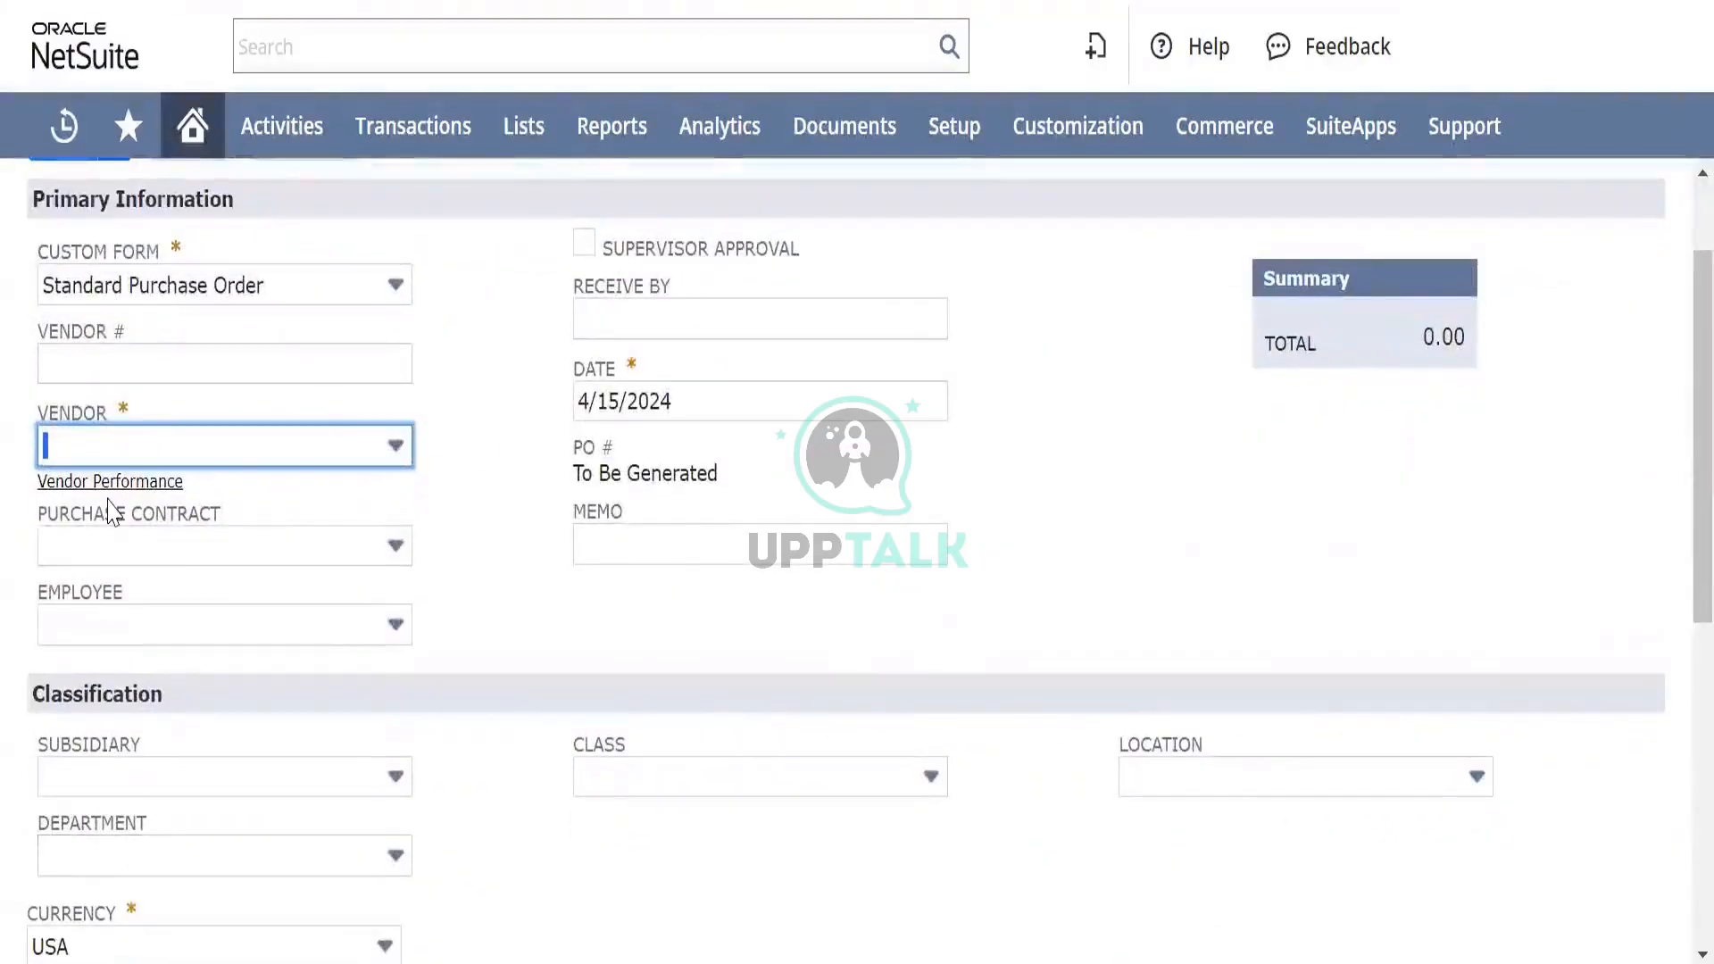
left_click(133, 446)
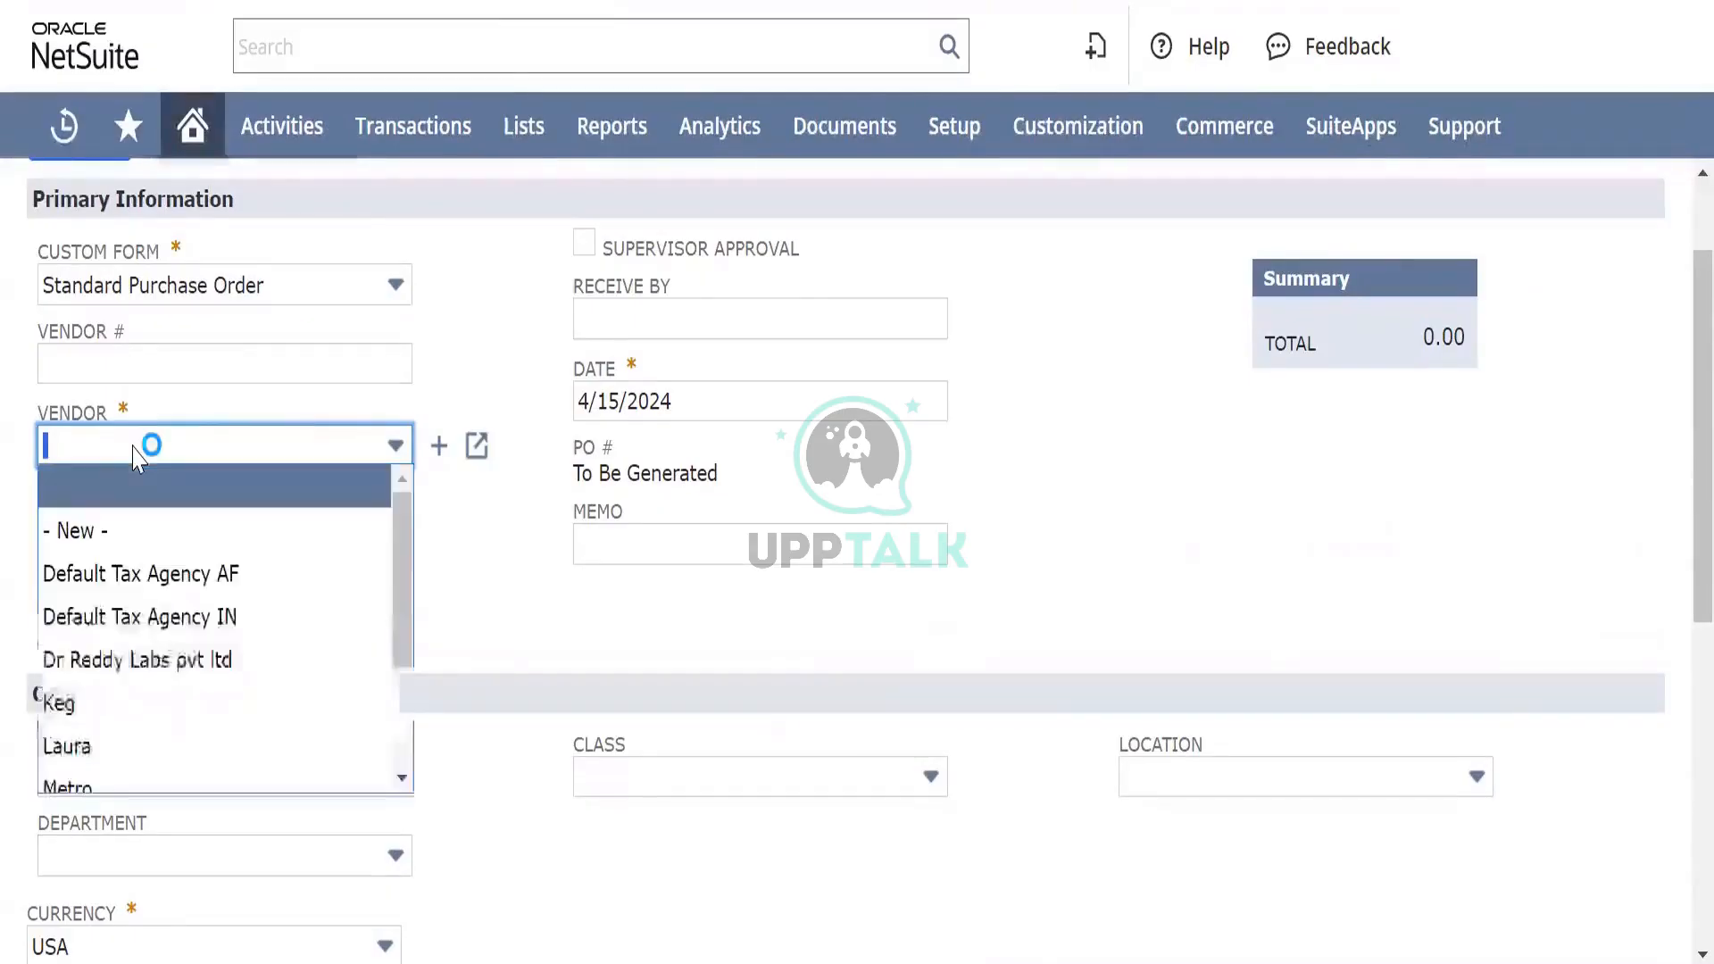
left_click(95, 666)
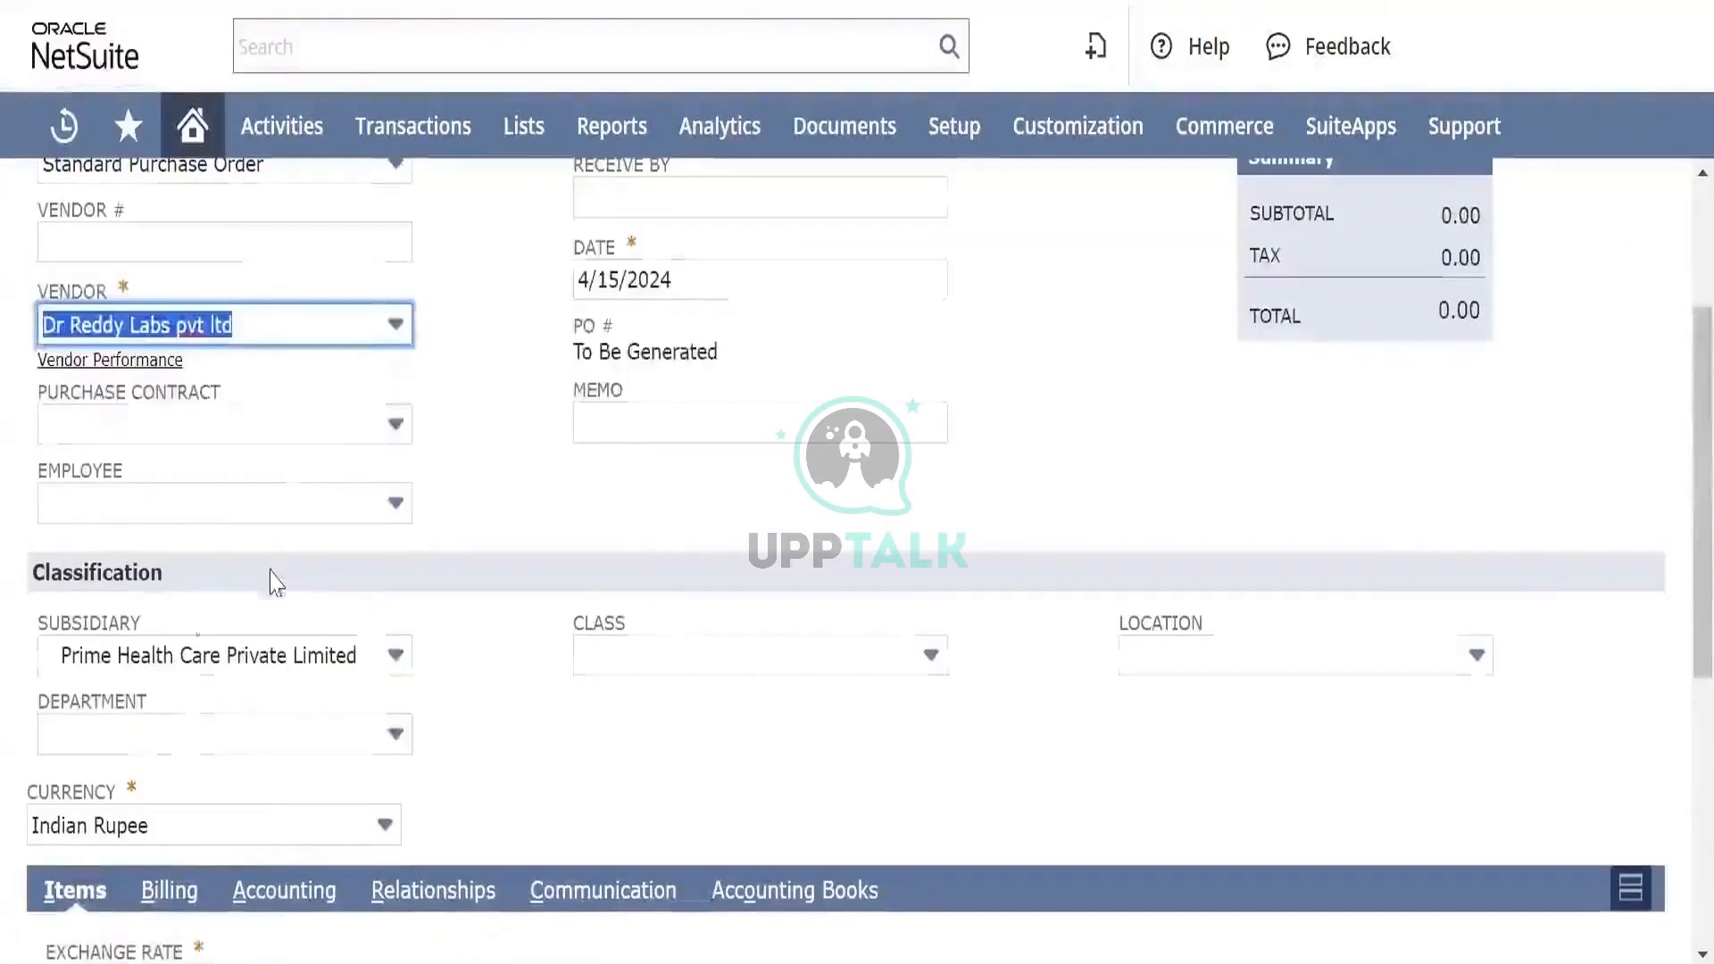
Step: Select the workflow condition's employee on the purchase order and check the Department field
left_click(272, 502)
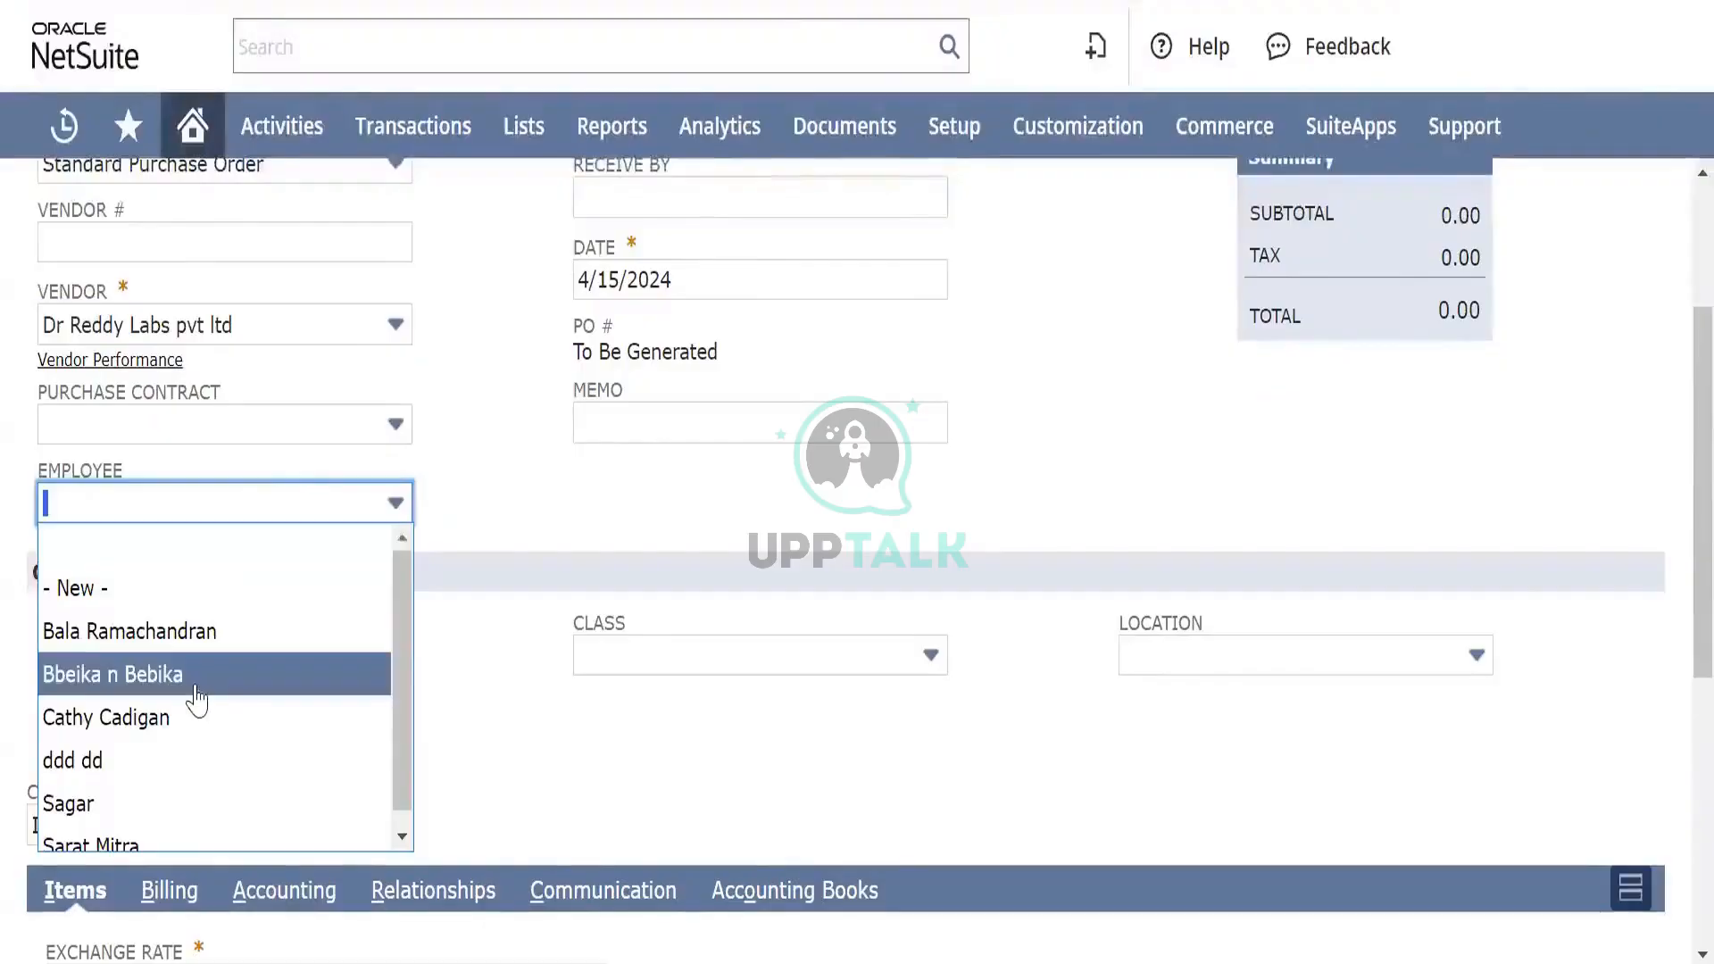
left_click(177, 835)
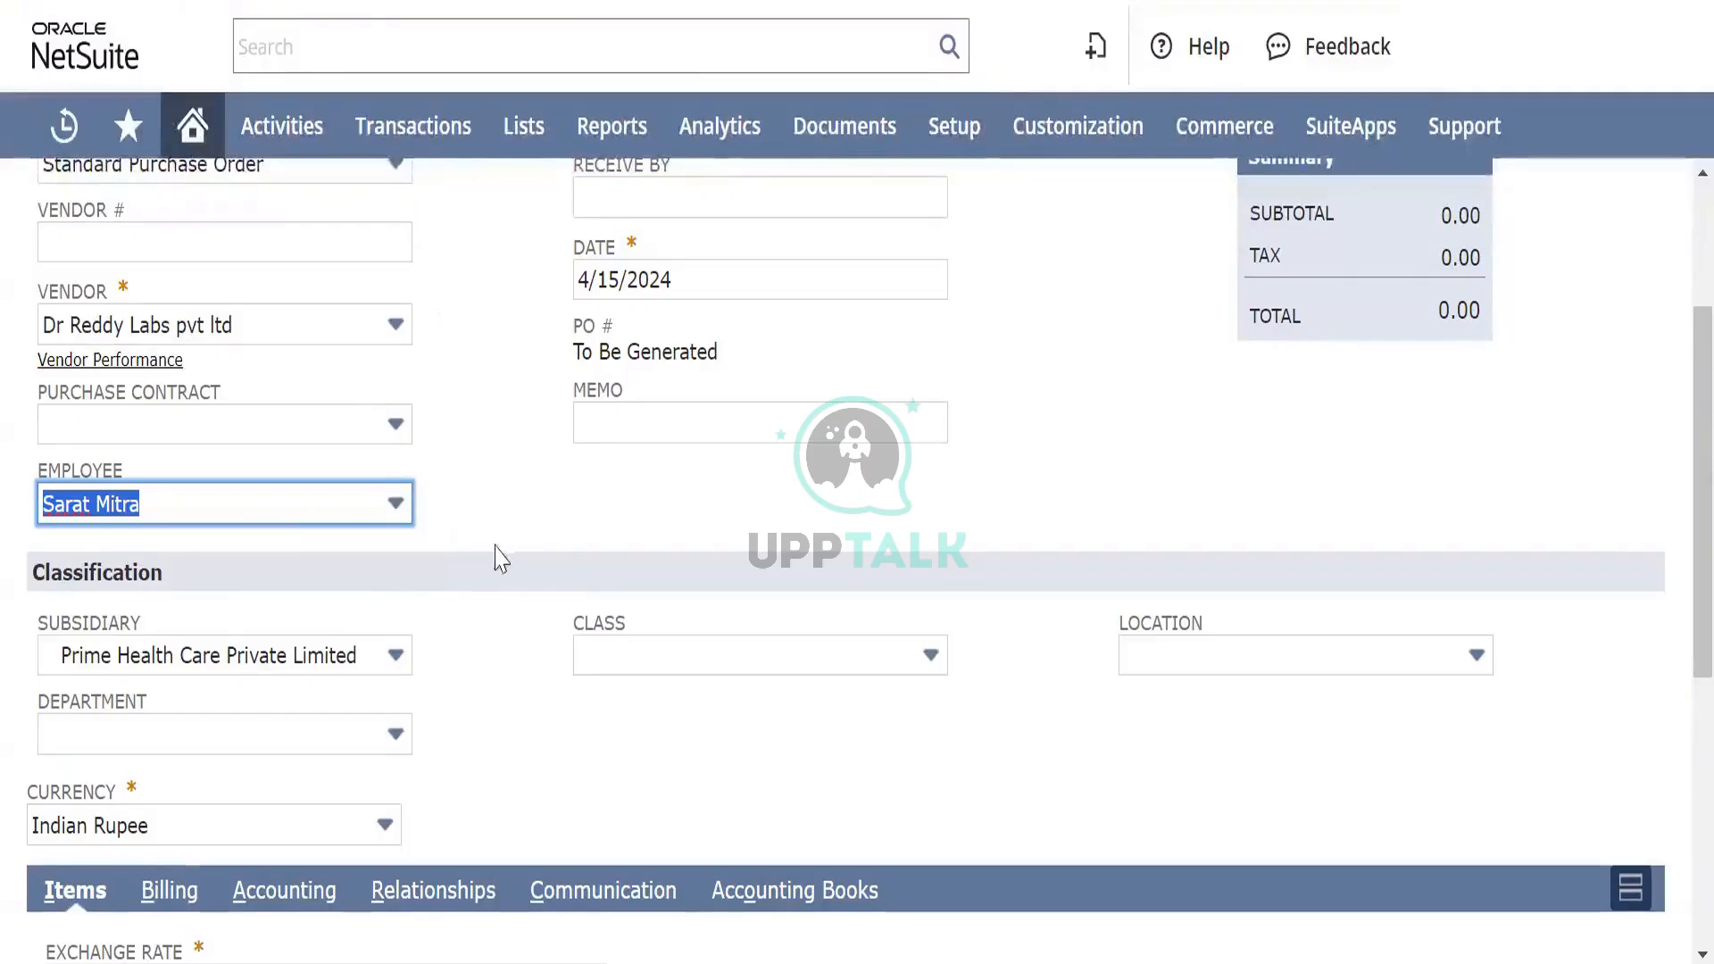
scroll(515, 322, "down", 2)
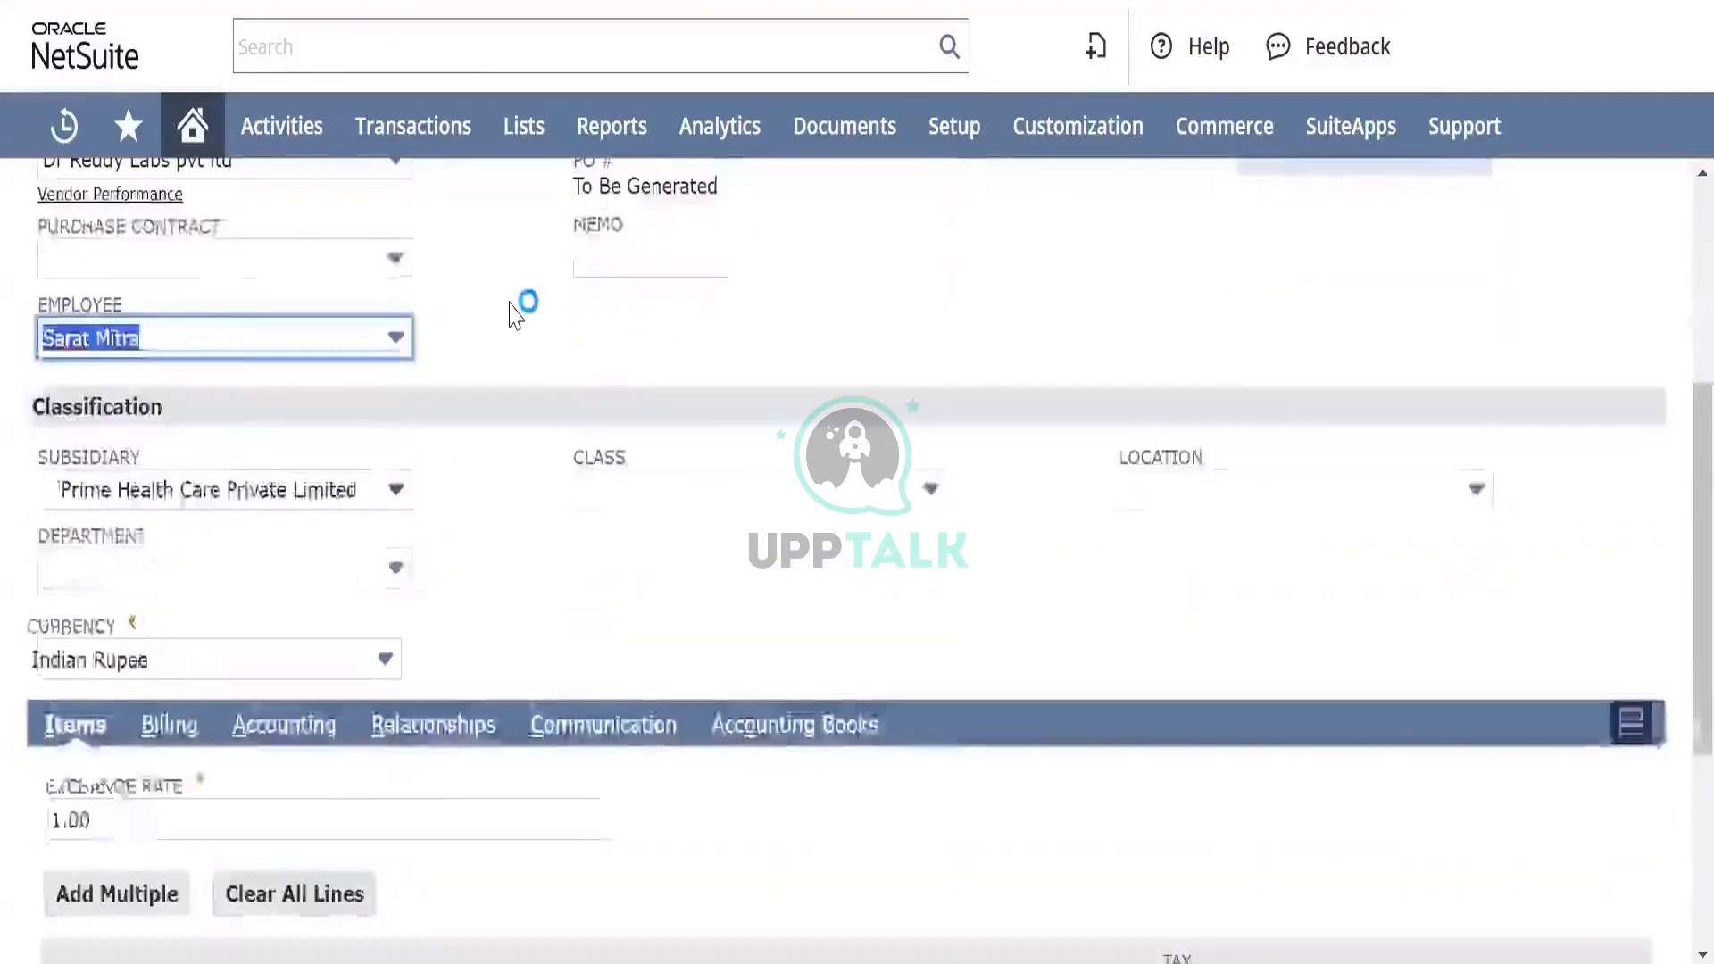
scroll(523, 303, "up", 5)
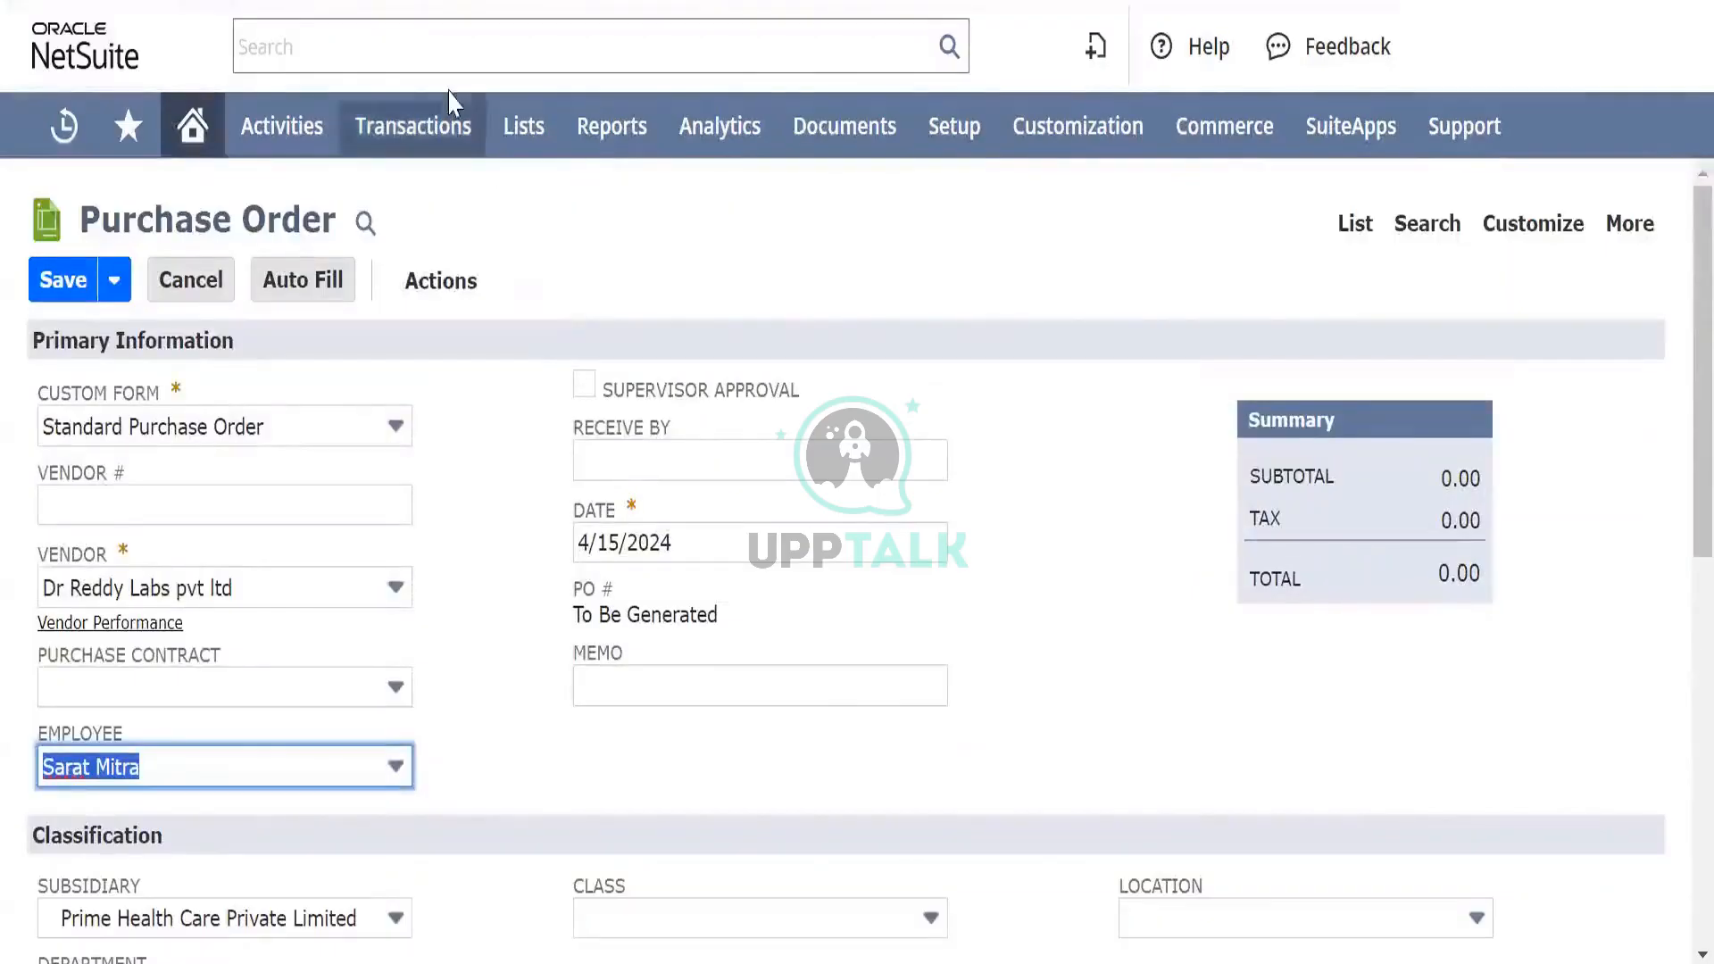
Step: Return to the workflow and reopen State 1's Set Field Value action for editing
left_click(384, 2)
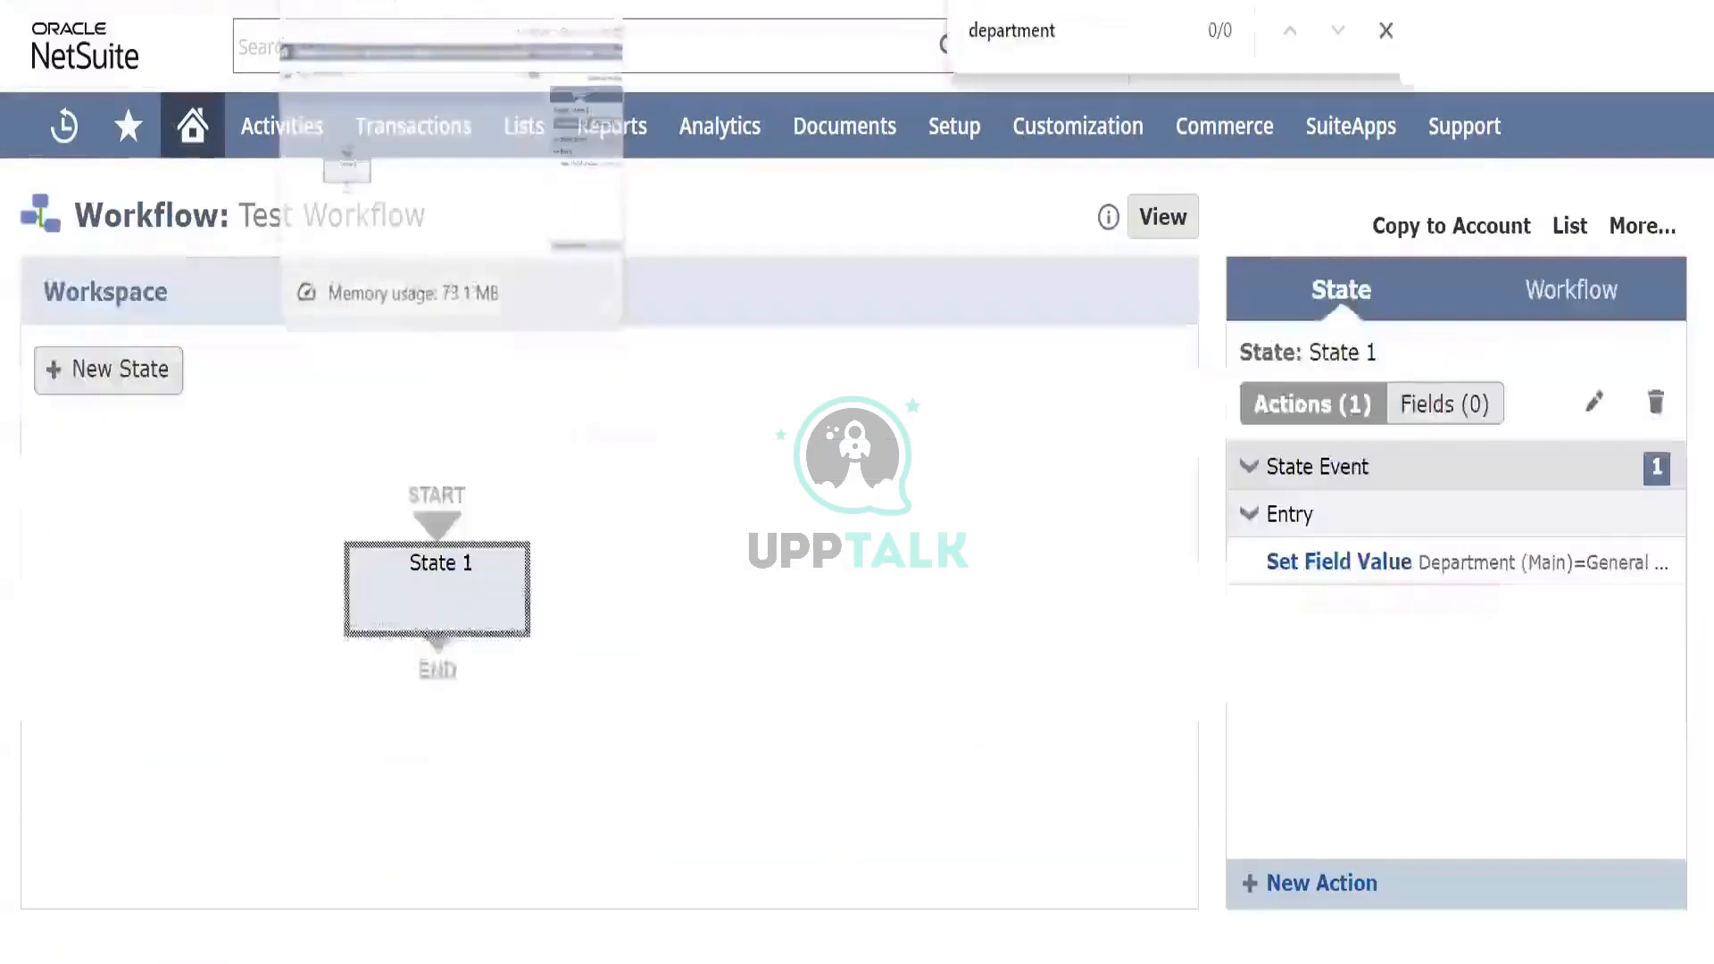
mouse_move(1567, 541)
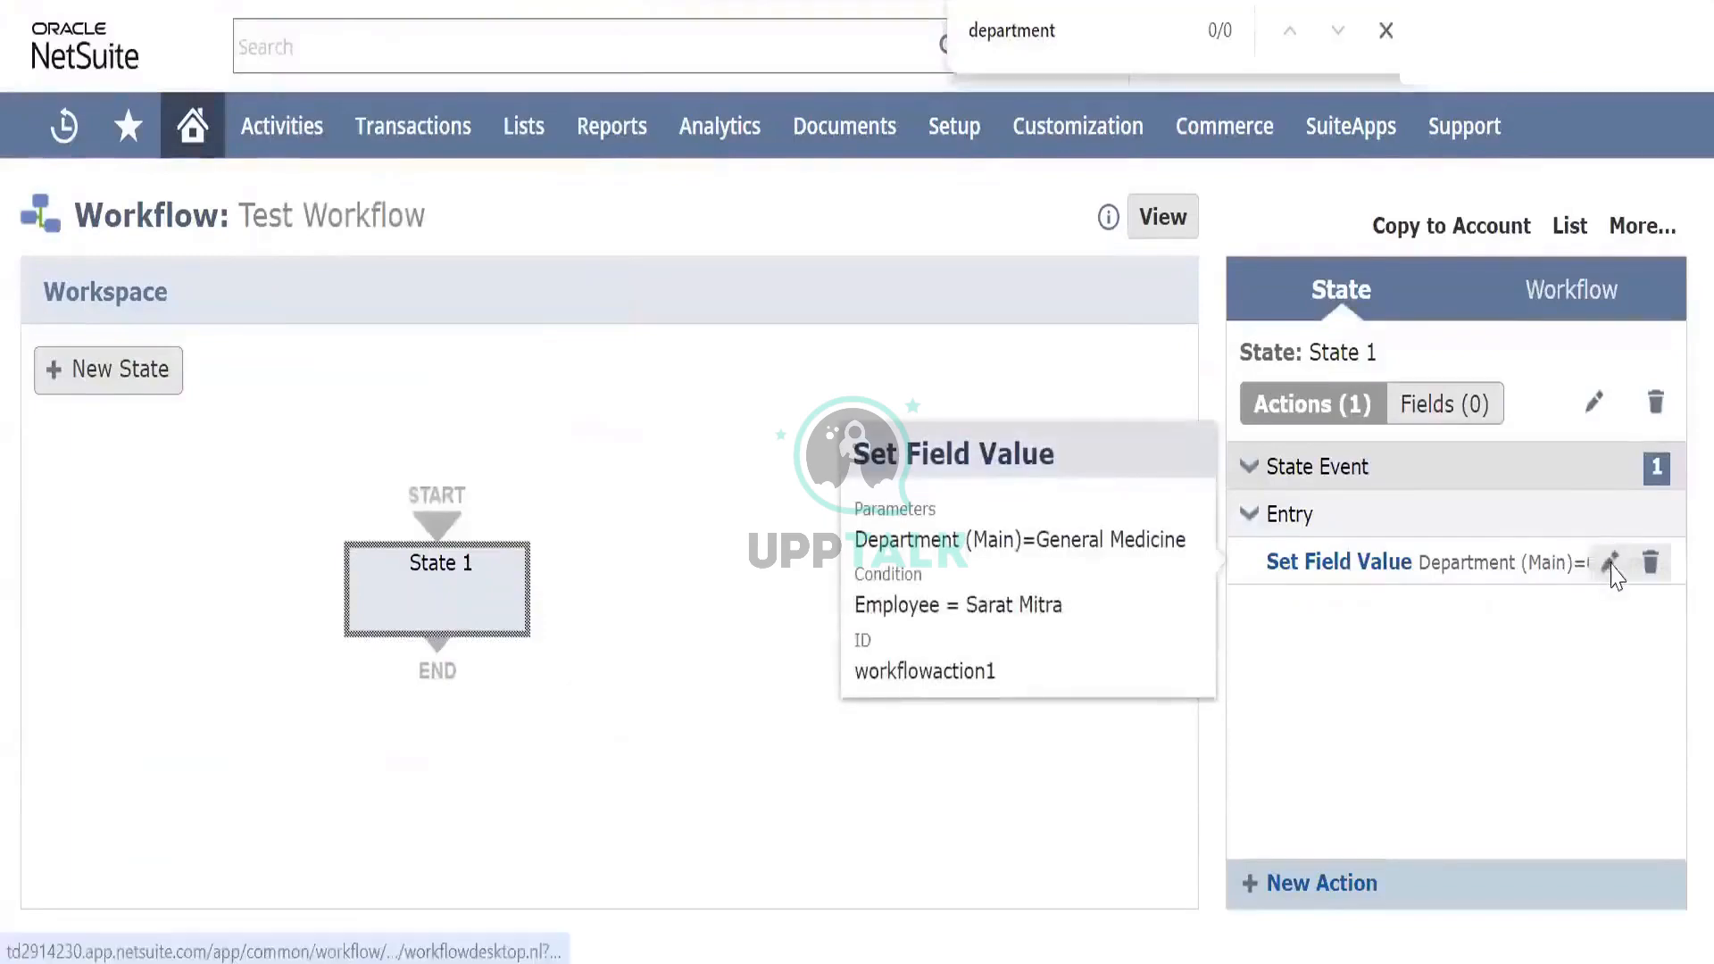
left_click(1609, 561)
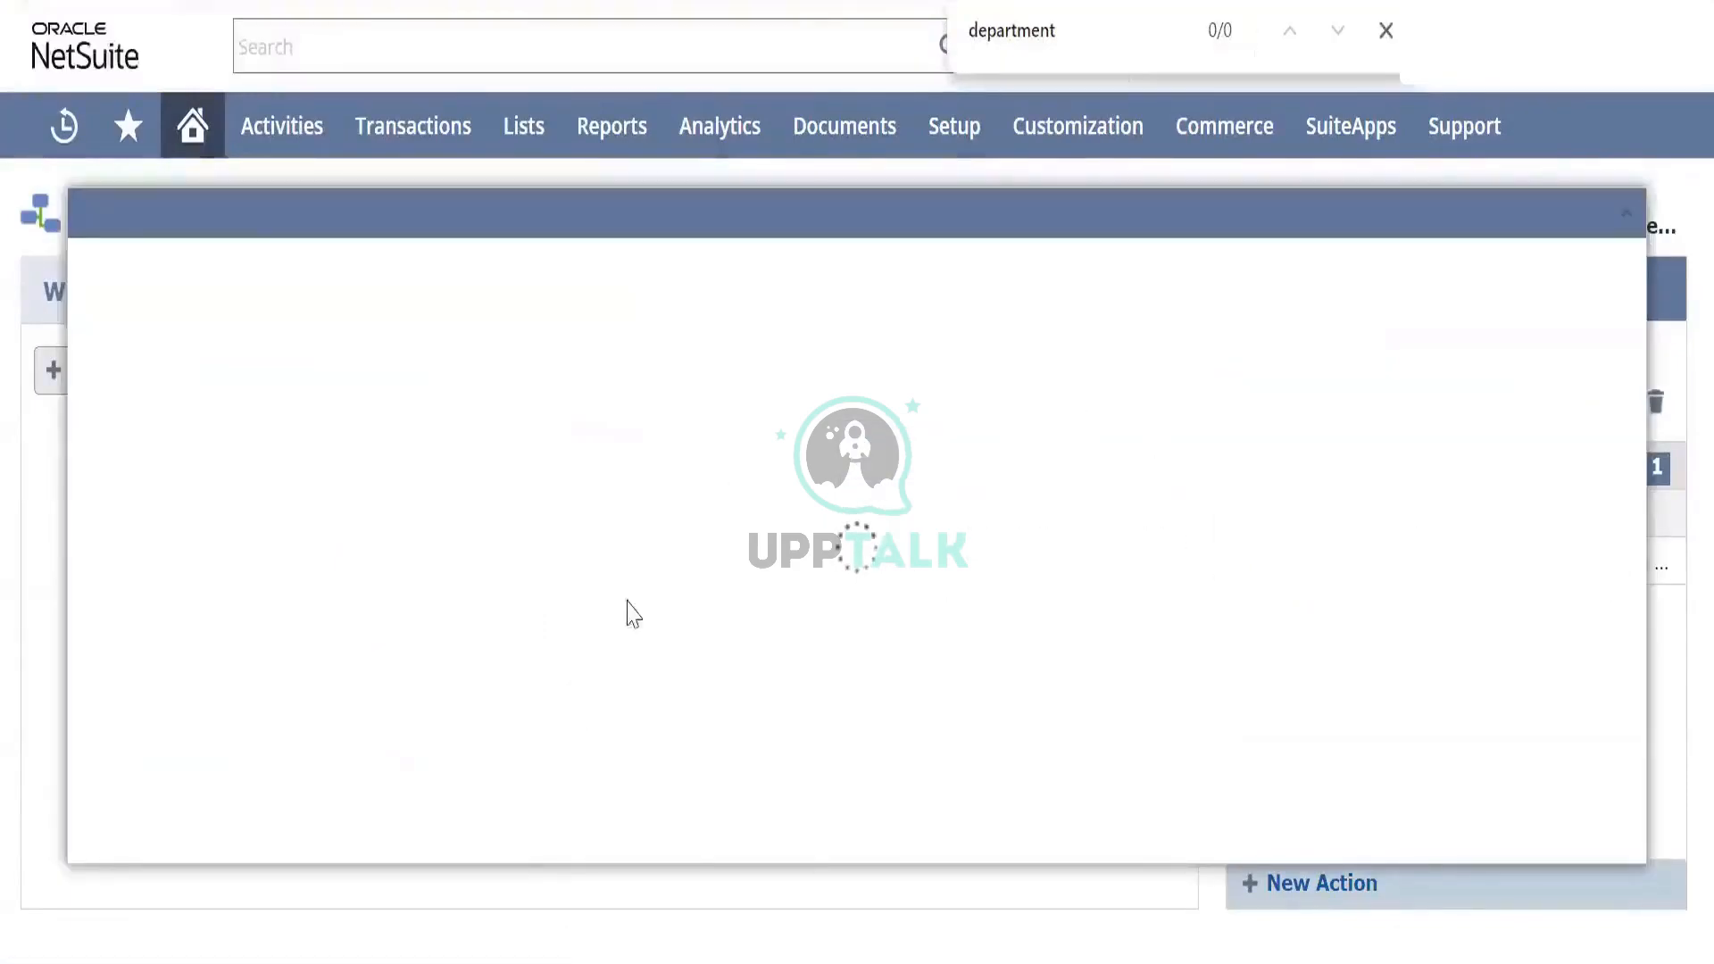
scroll(654, 679, "down", 2)
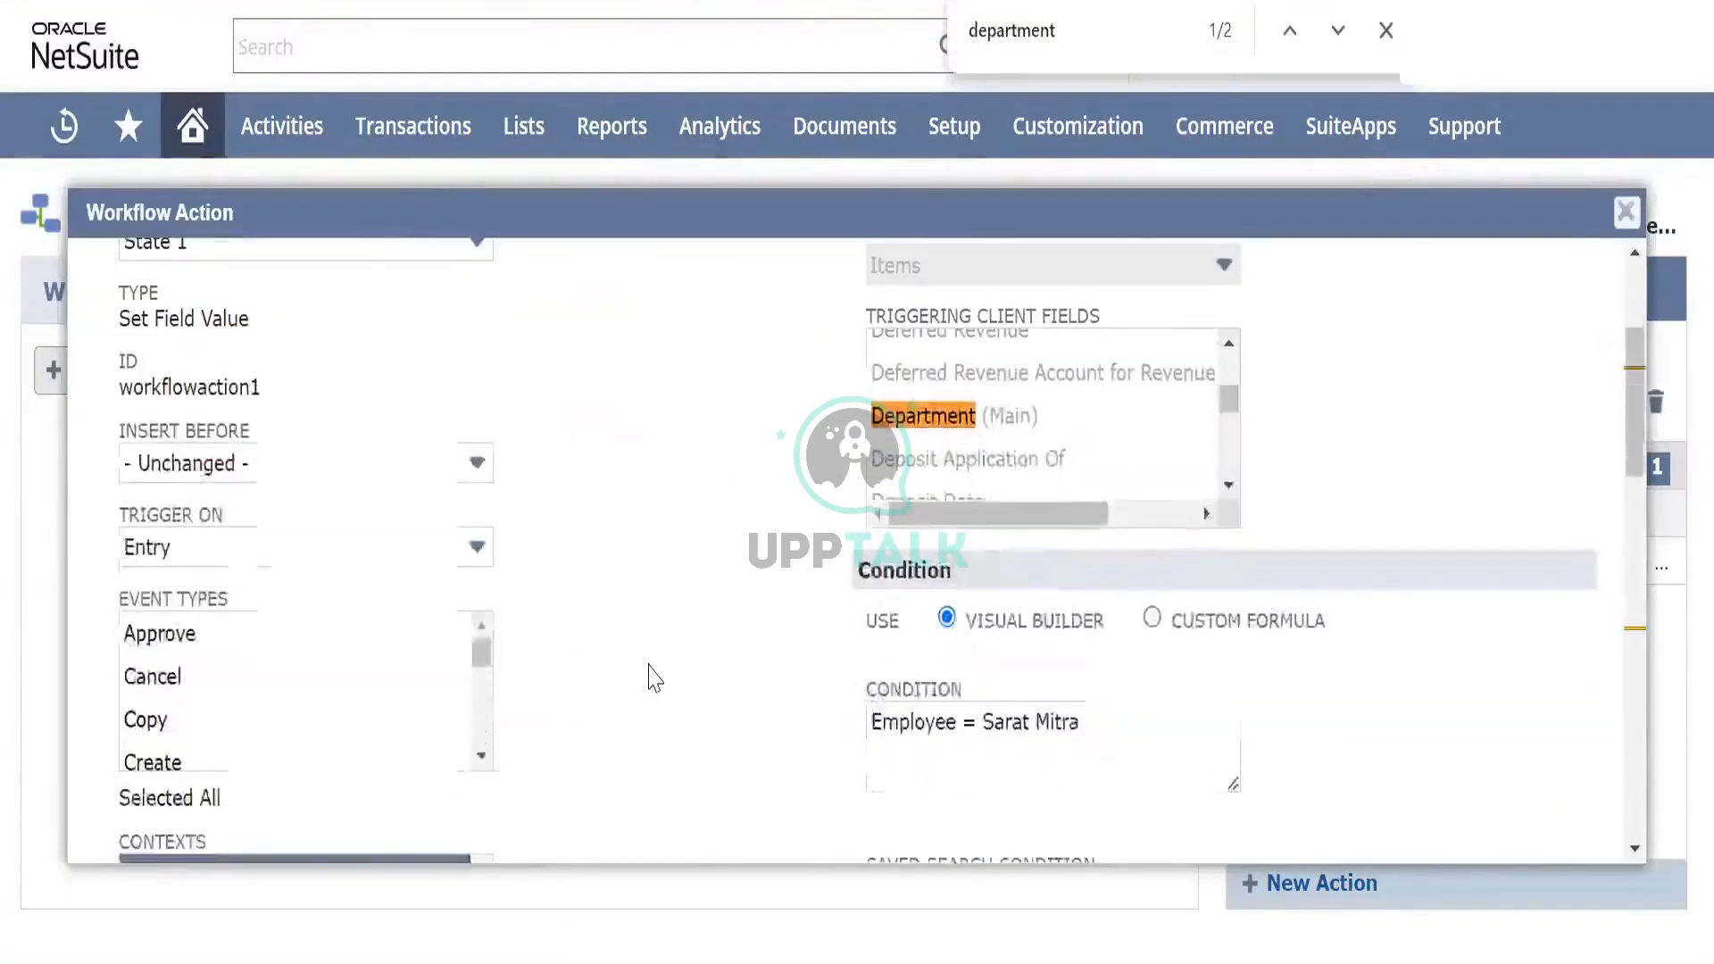
scroll(654, 678, "down", 2)
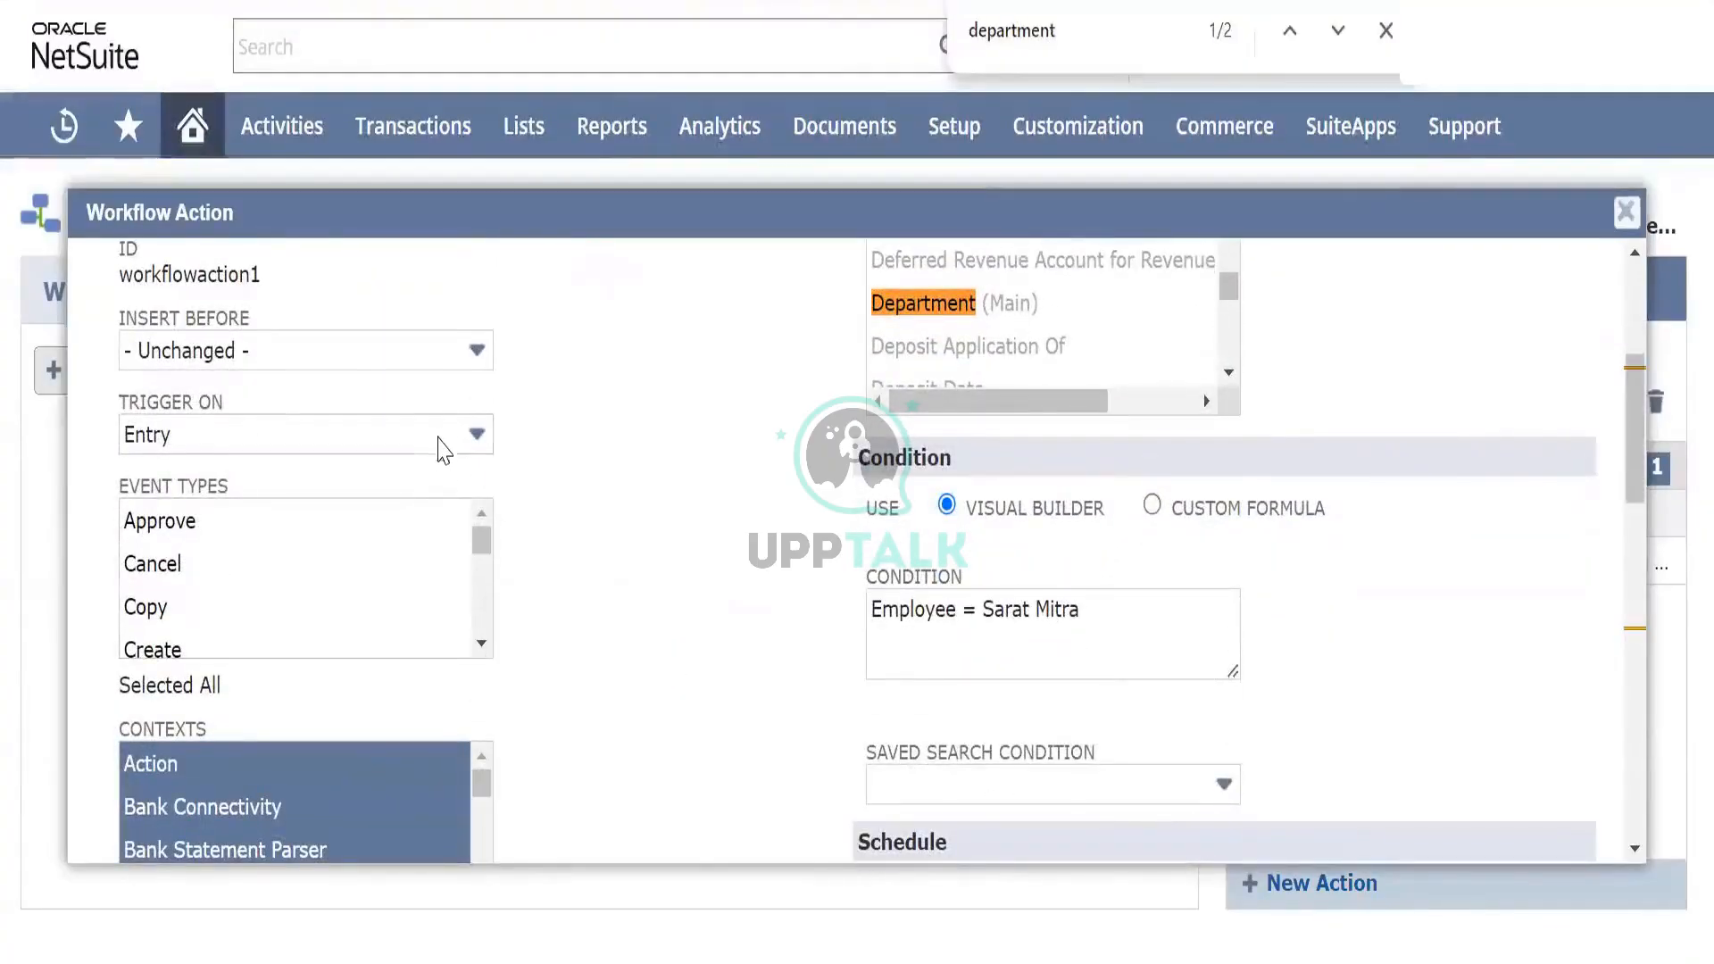
Step: Set the Set Field Value action's Trigger On option to After Field Edit
left_click(440, 442)
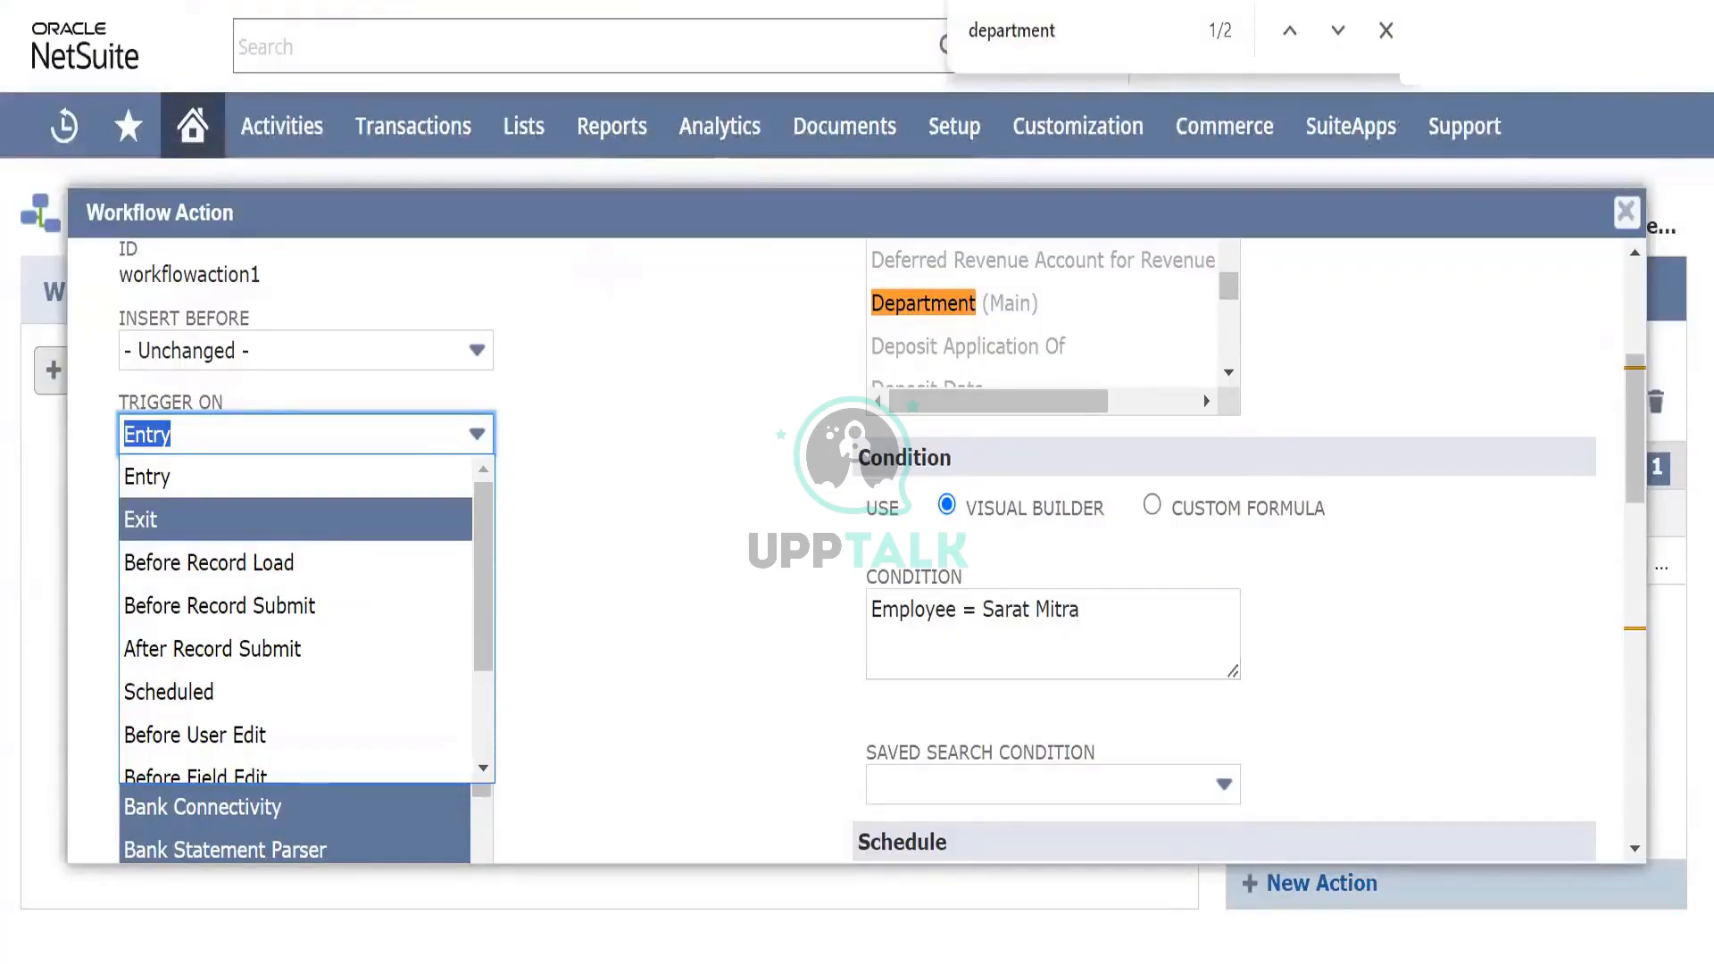
scroll(273, 687, "down", 1)
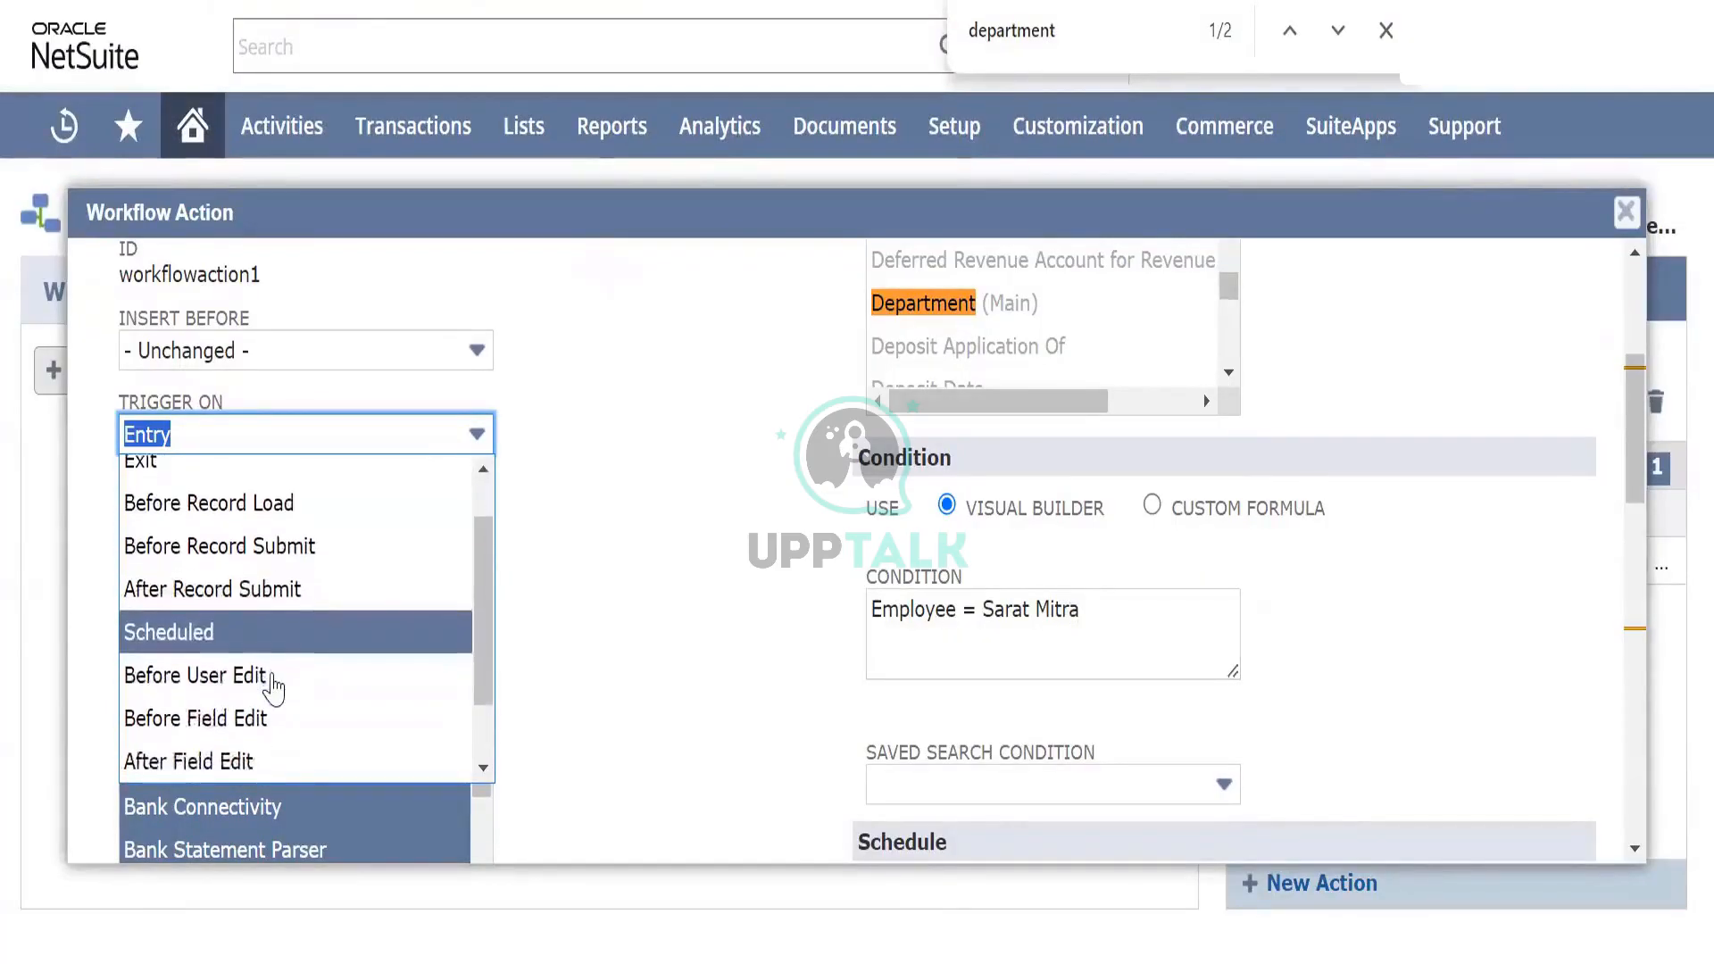
scroll(273, 687, "down", 1)
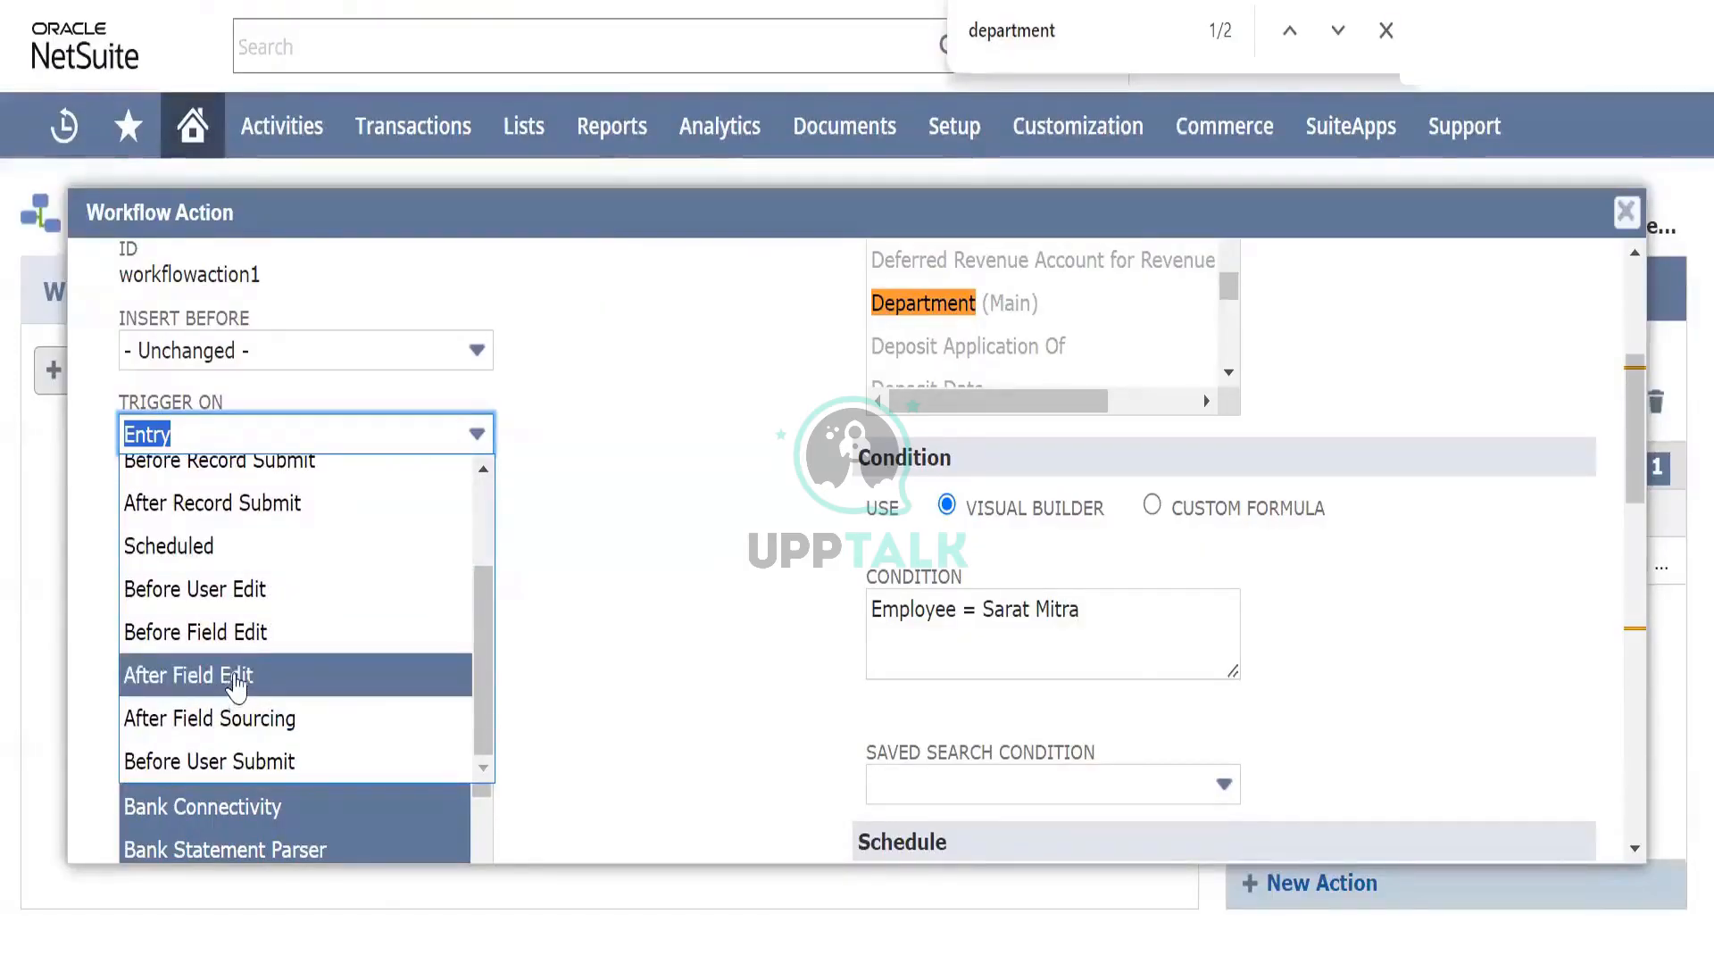
left_click(236, 681)
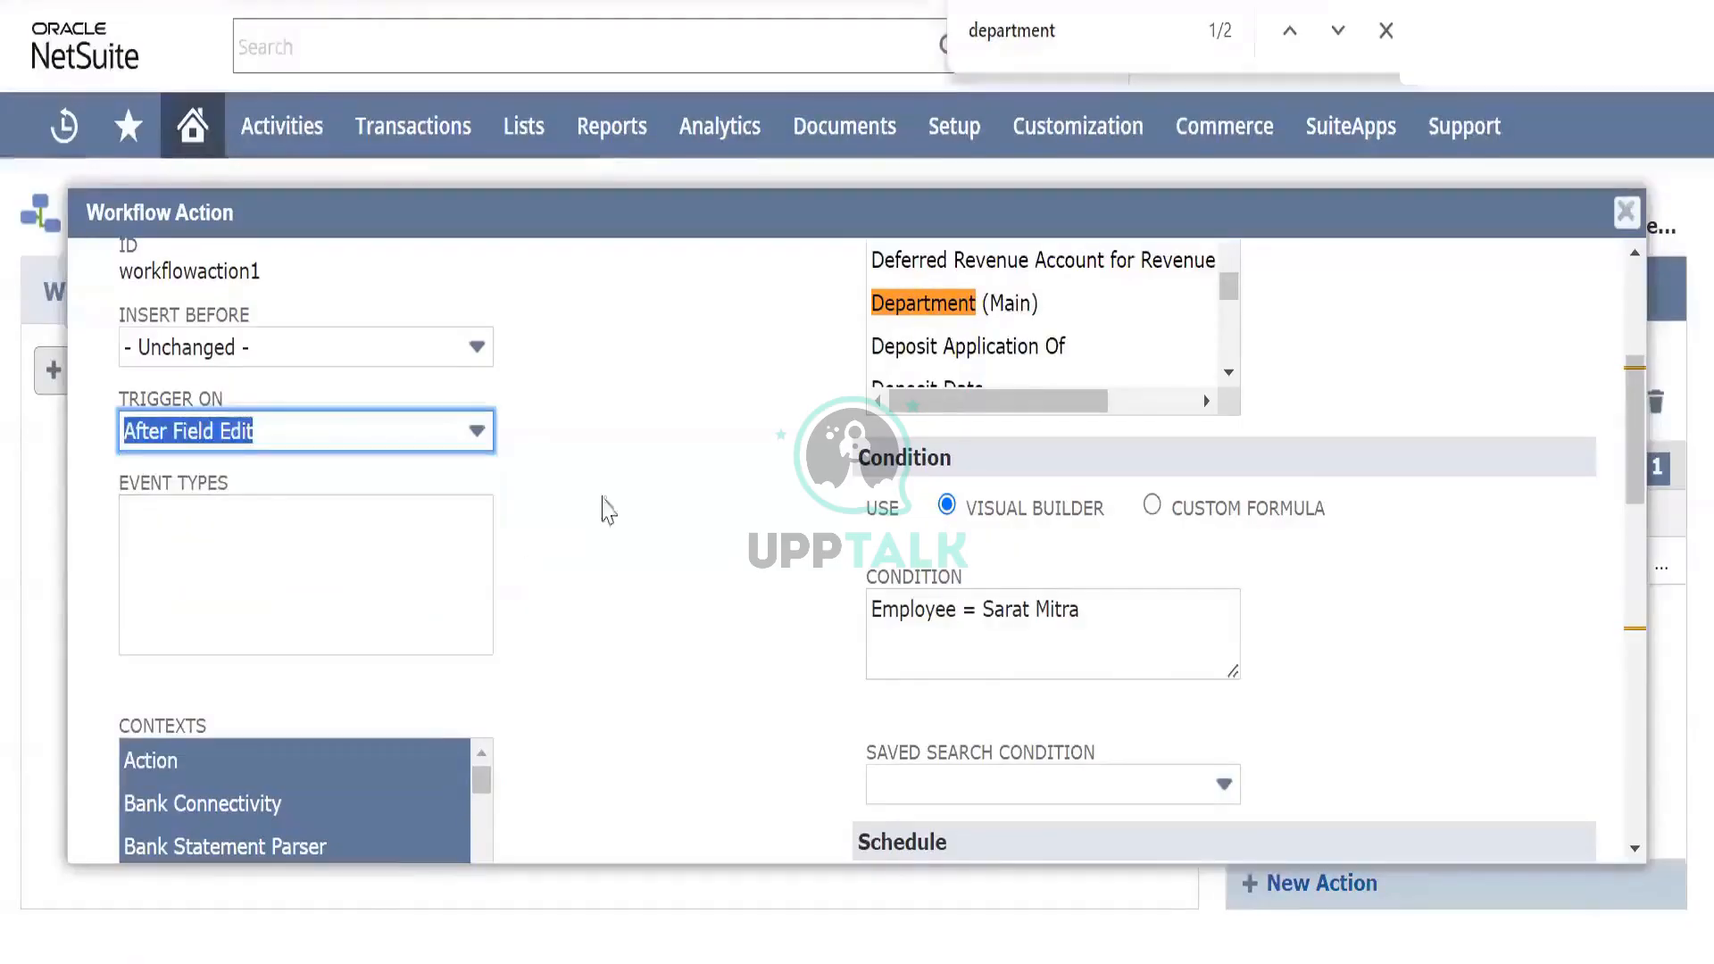
left_click(654, 444)
Step: Review the action's settings and try to save the Set Field Value action
mouse_move(940, 610)
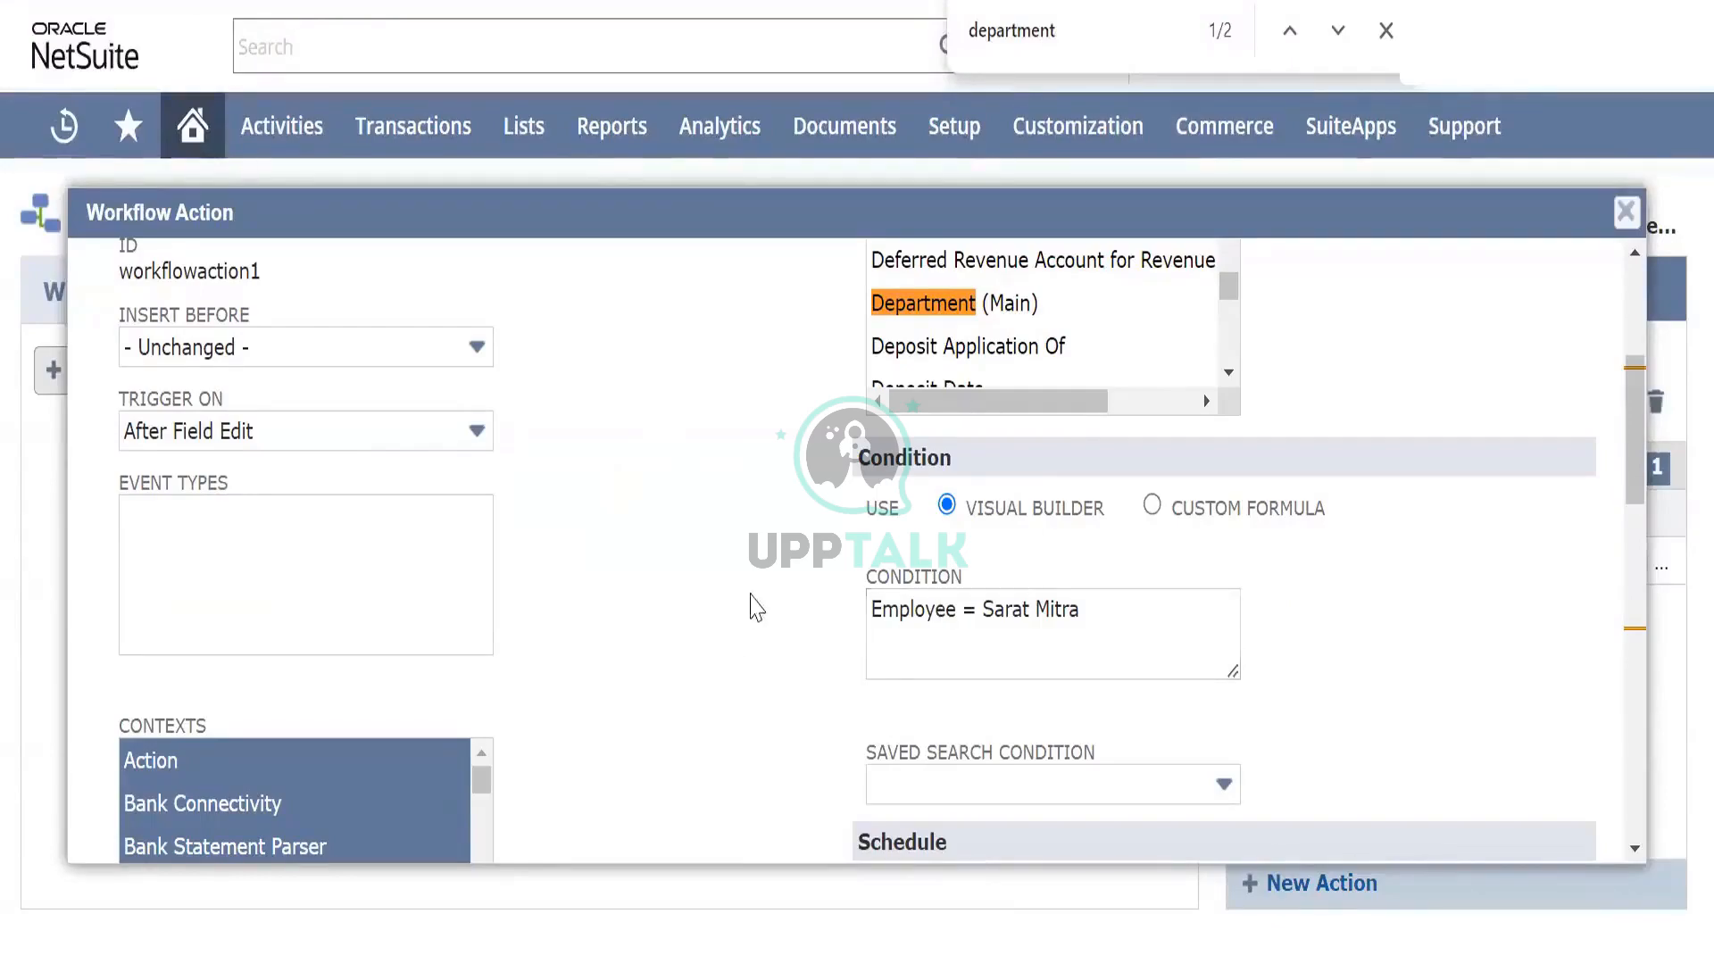
scroll(631, 567, "up", 5)
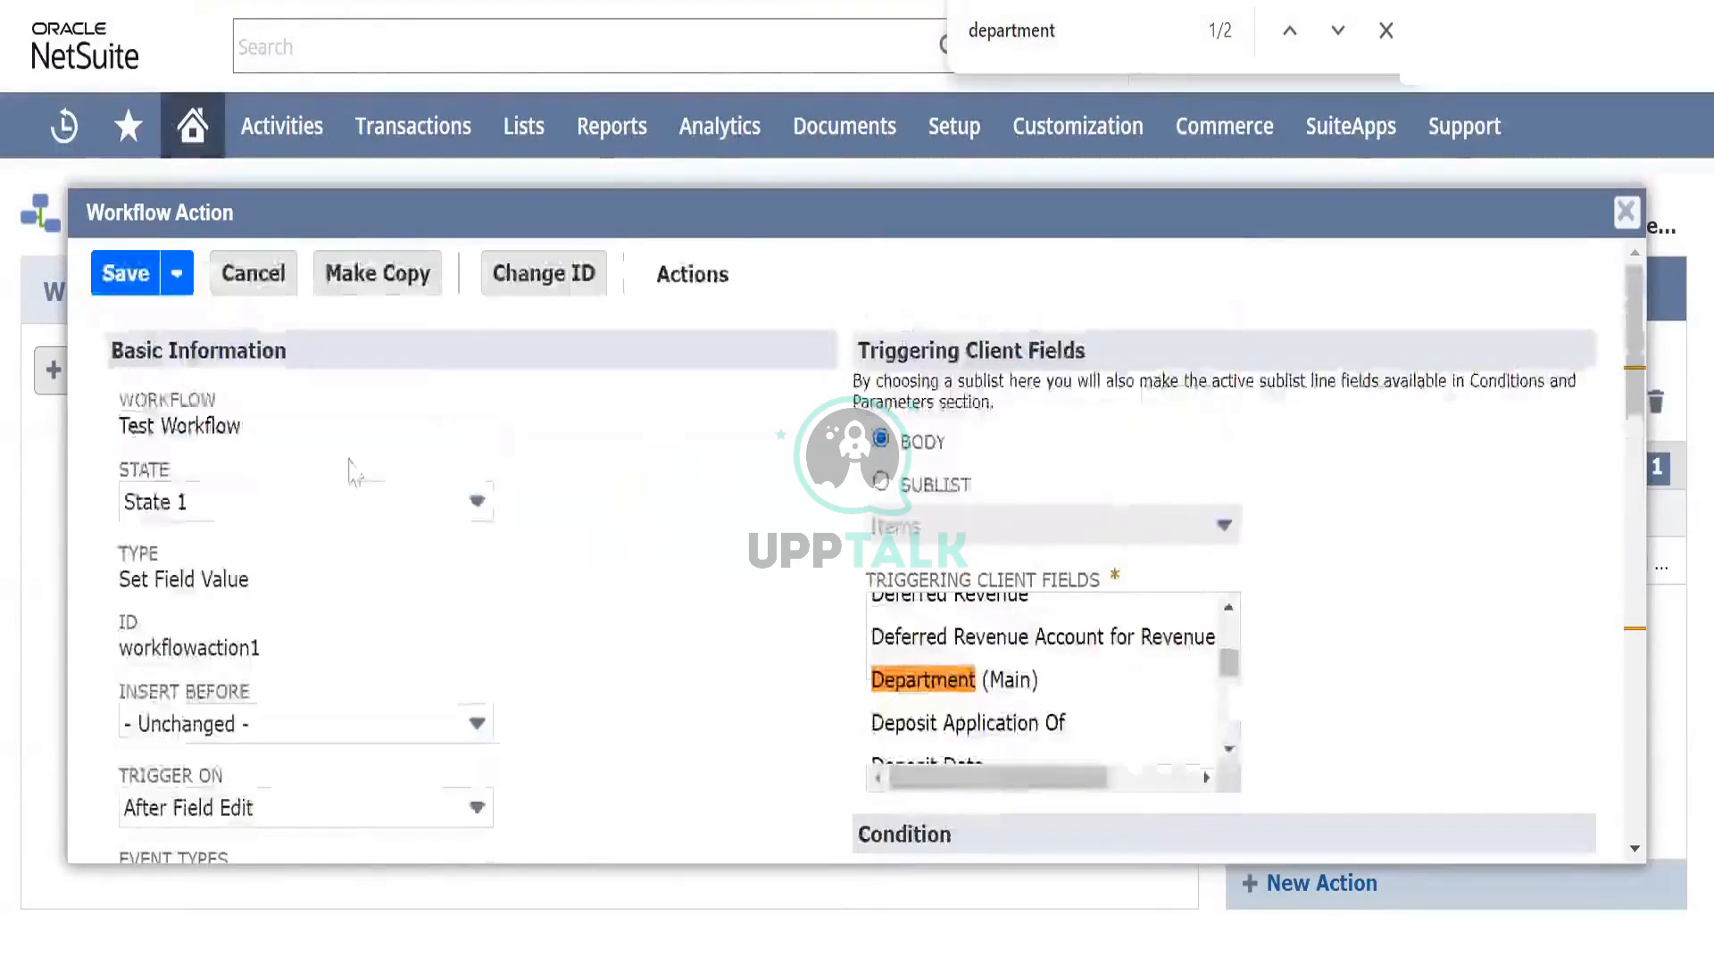
scroll(661, 520, "down", 5)
scroll(660, 520, "up", 5)
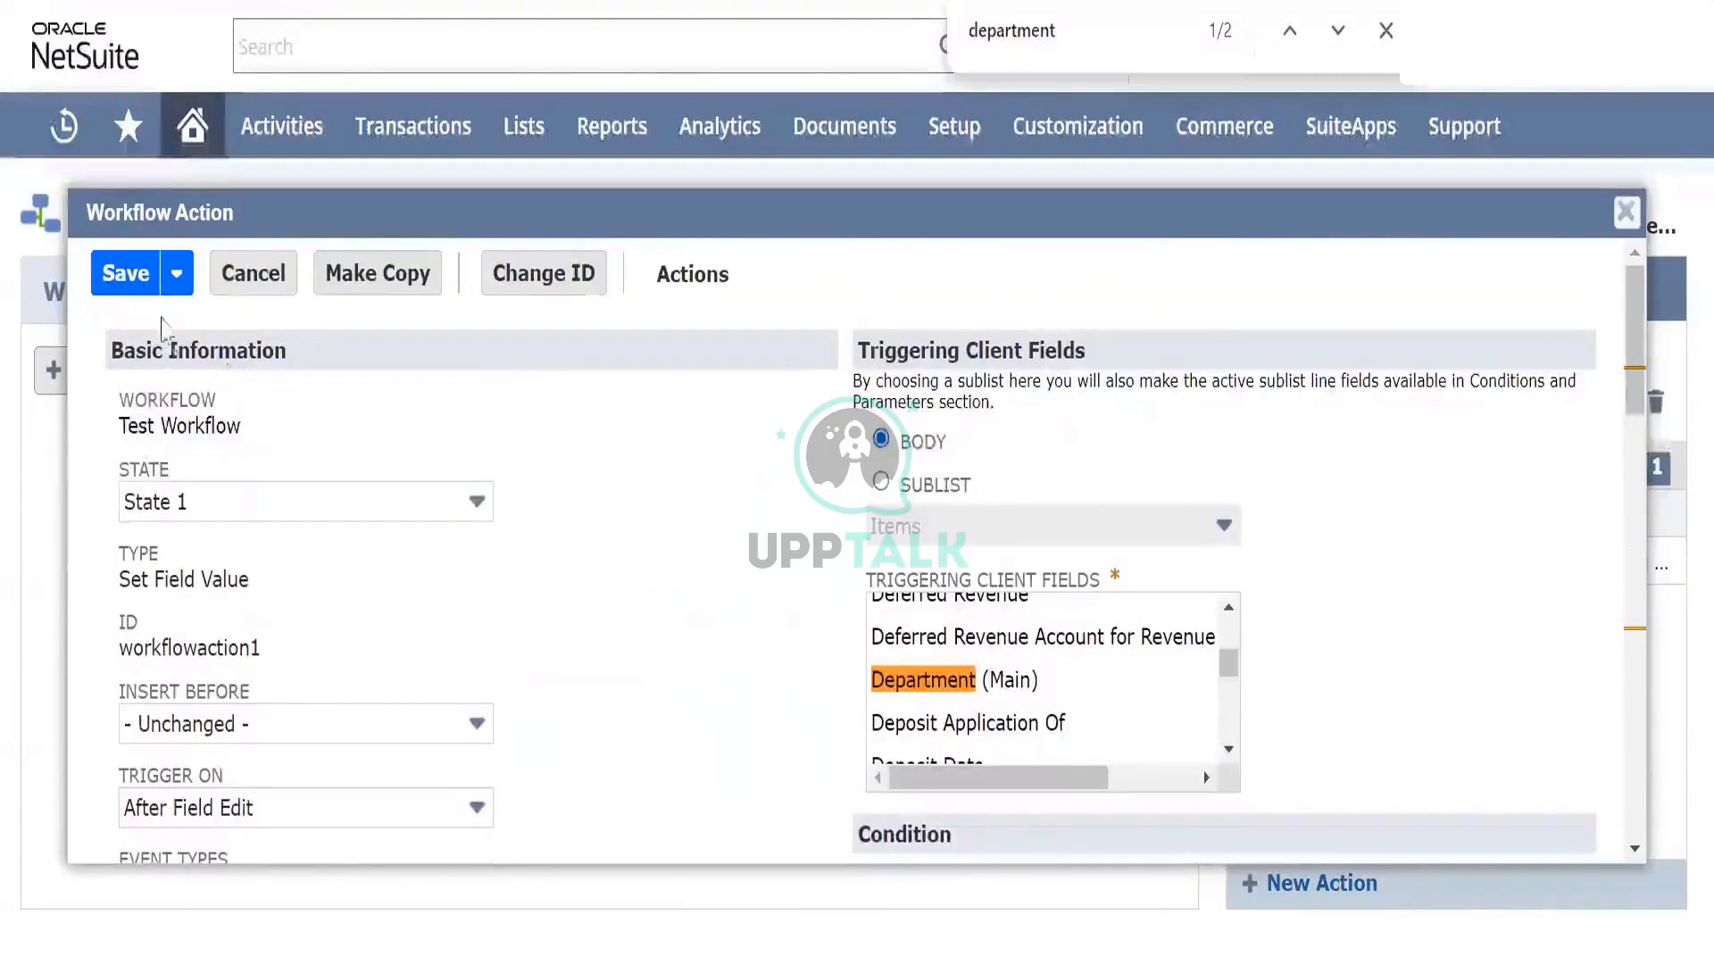
left_click(127, 275)
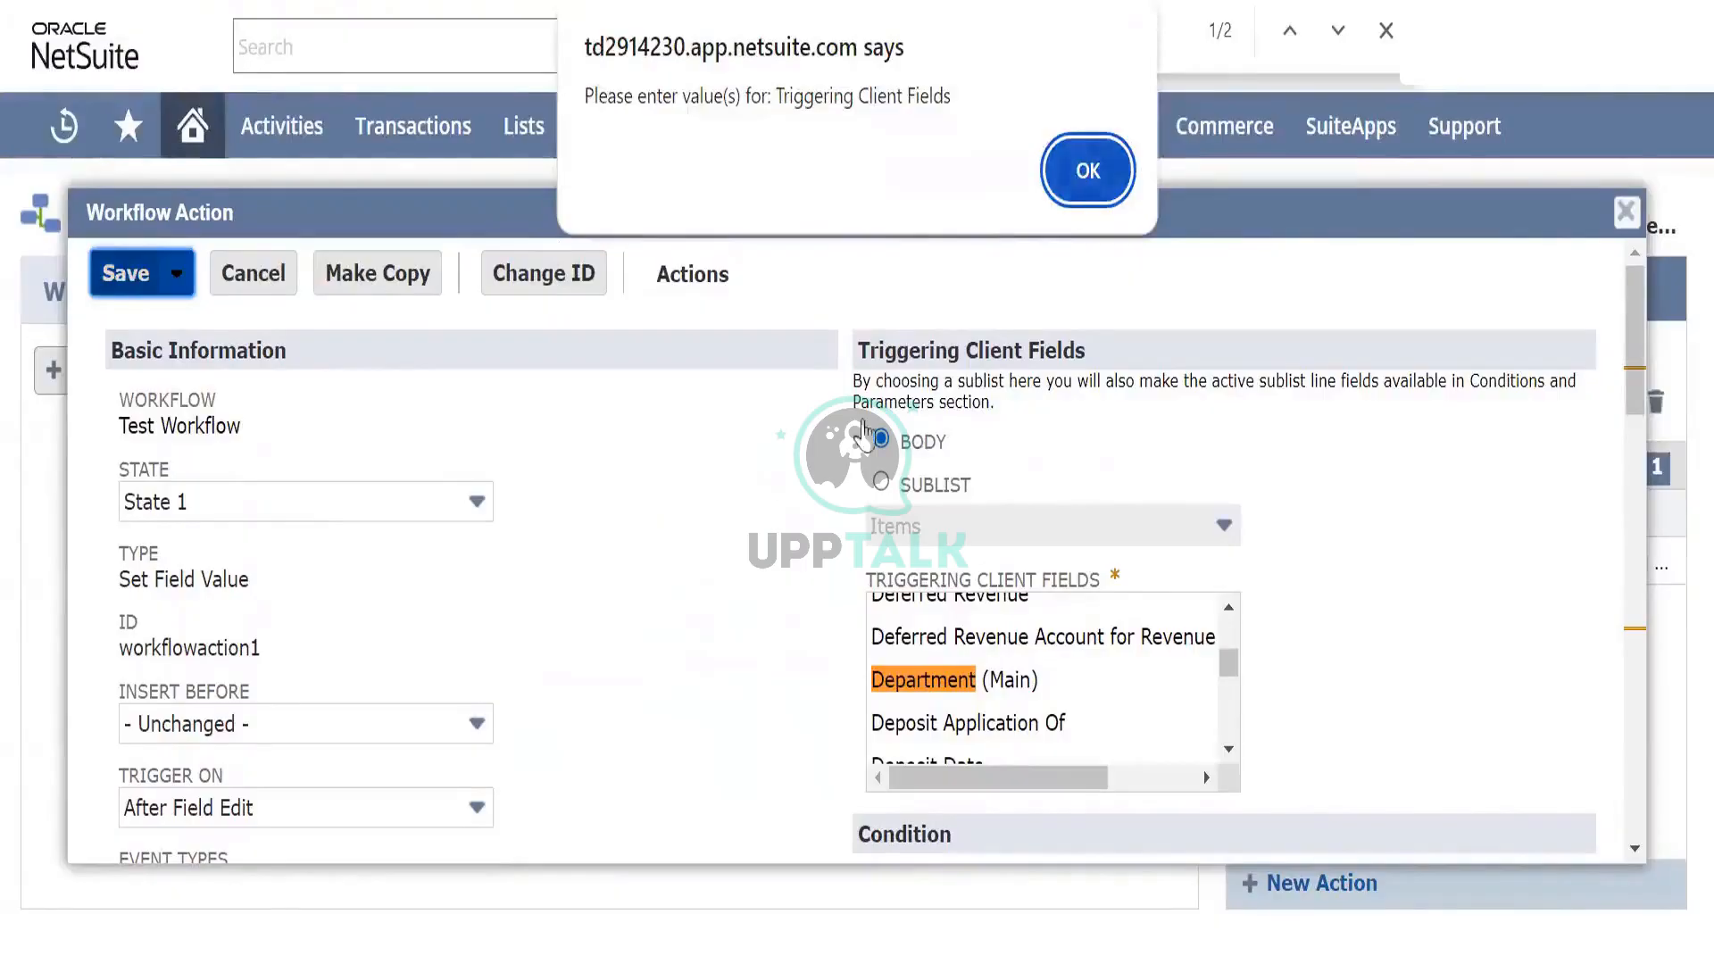
left_click(1062, 179)
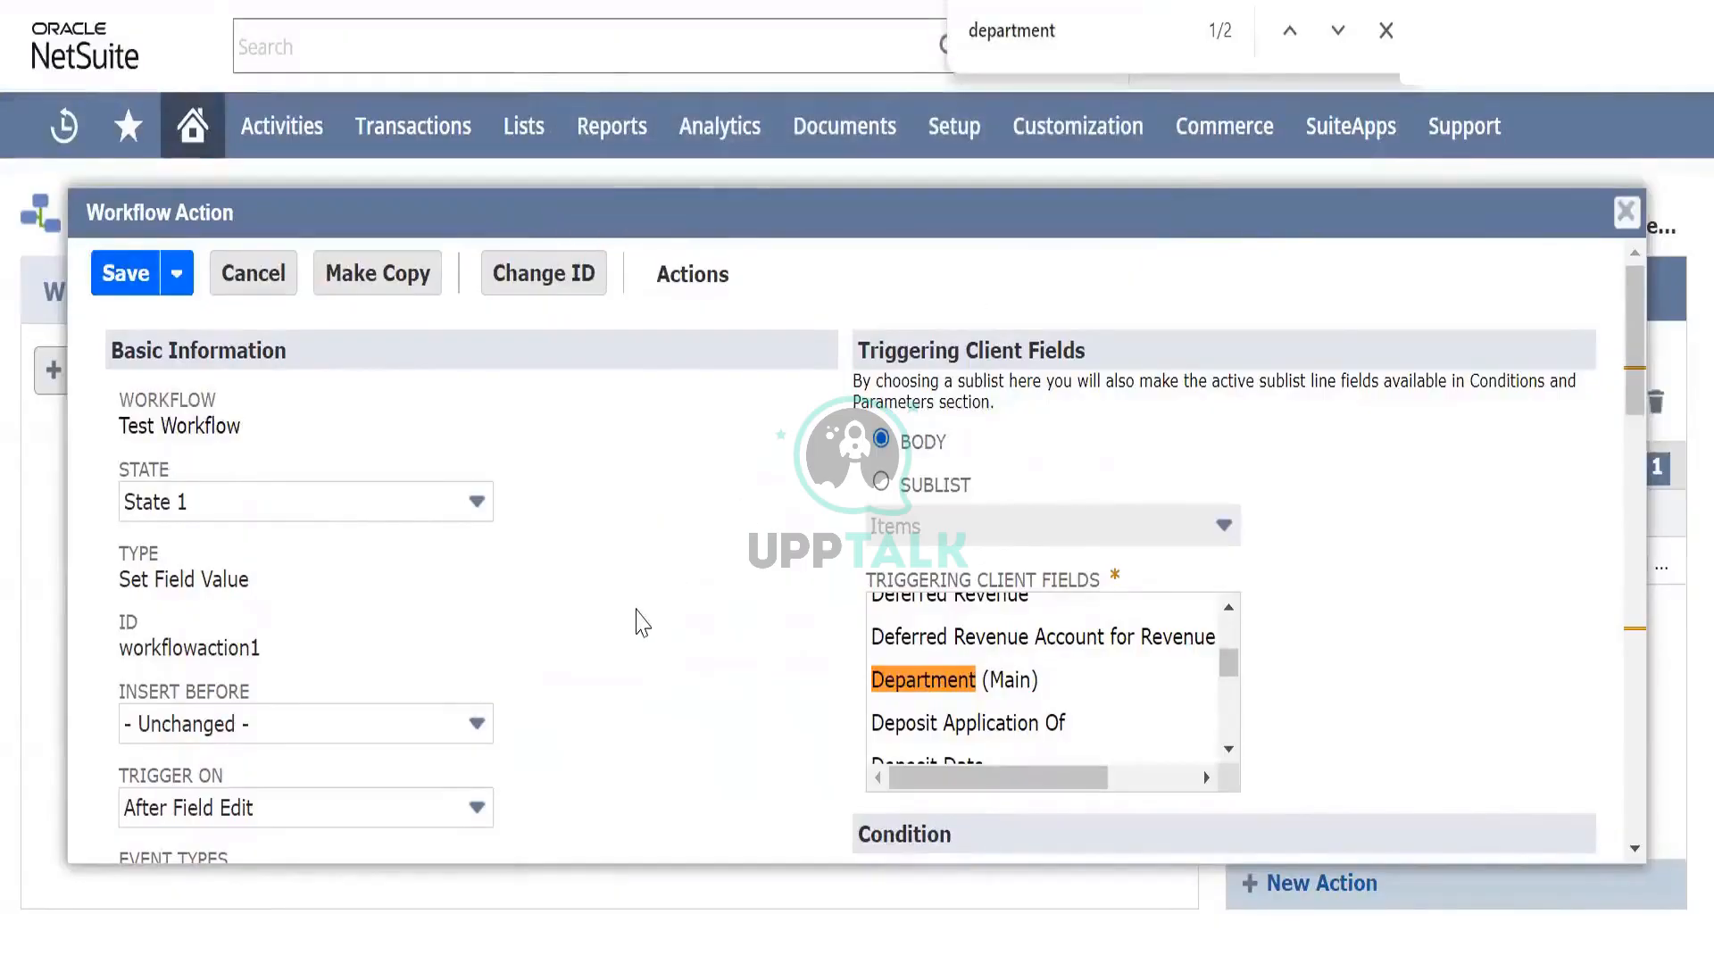
Step: Recheck the Trigger On choice and select Department (Main) as the action's triggering client field
scroll(639, 620, "down", 3)
scroll(639, 620, "up", 2)
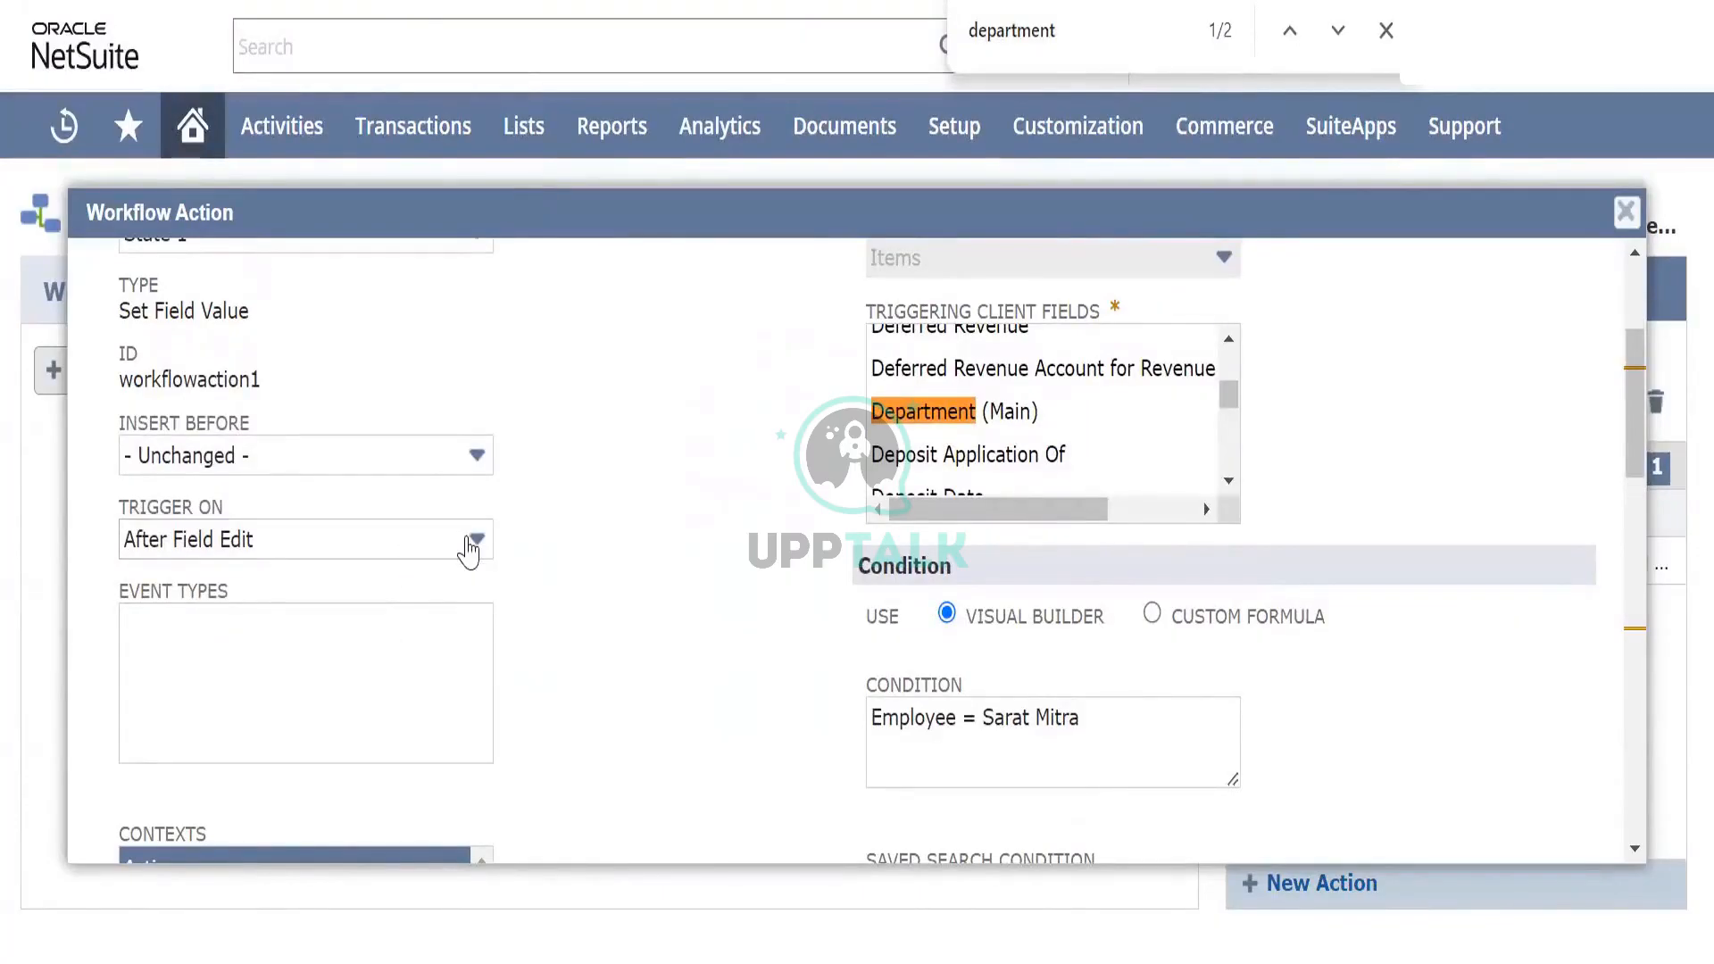
left_click(470, 547)
left_click(438, 549)
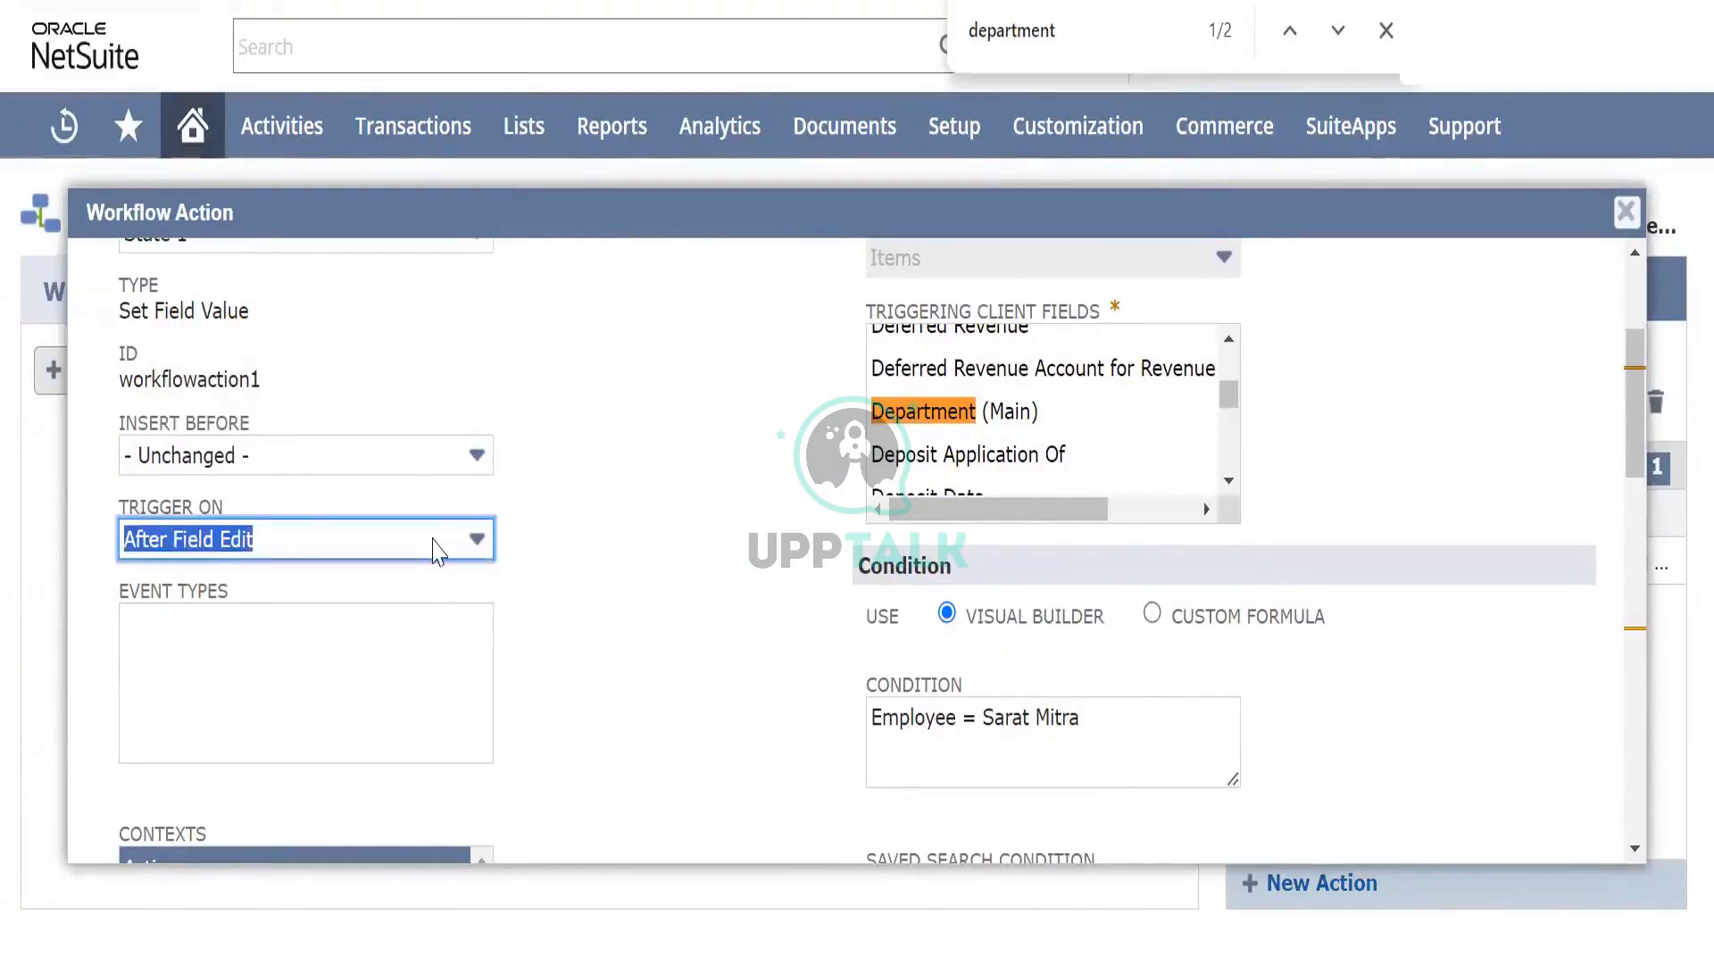
left_click(470, 547)
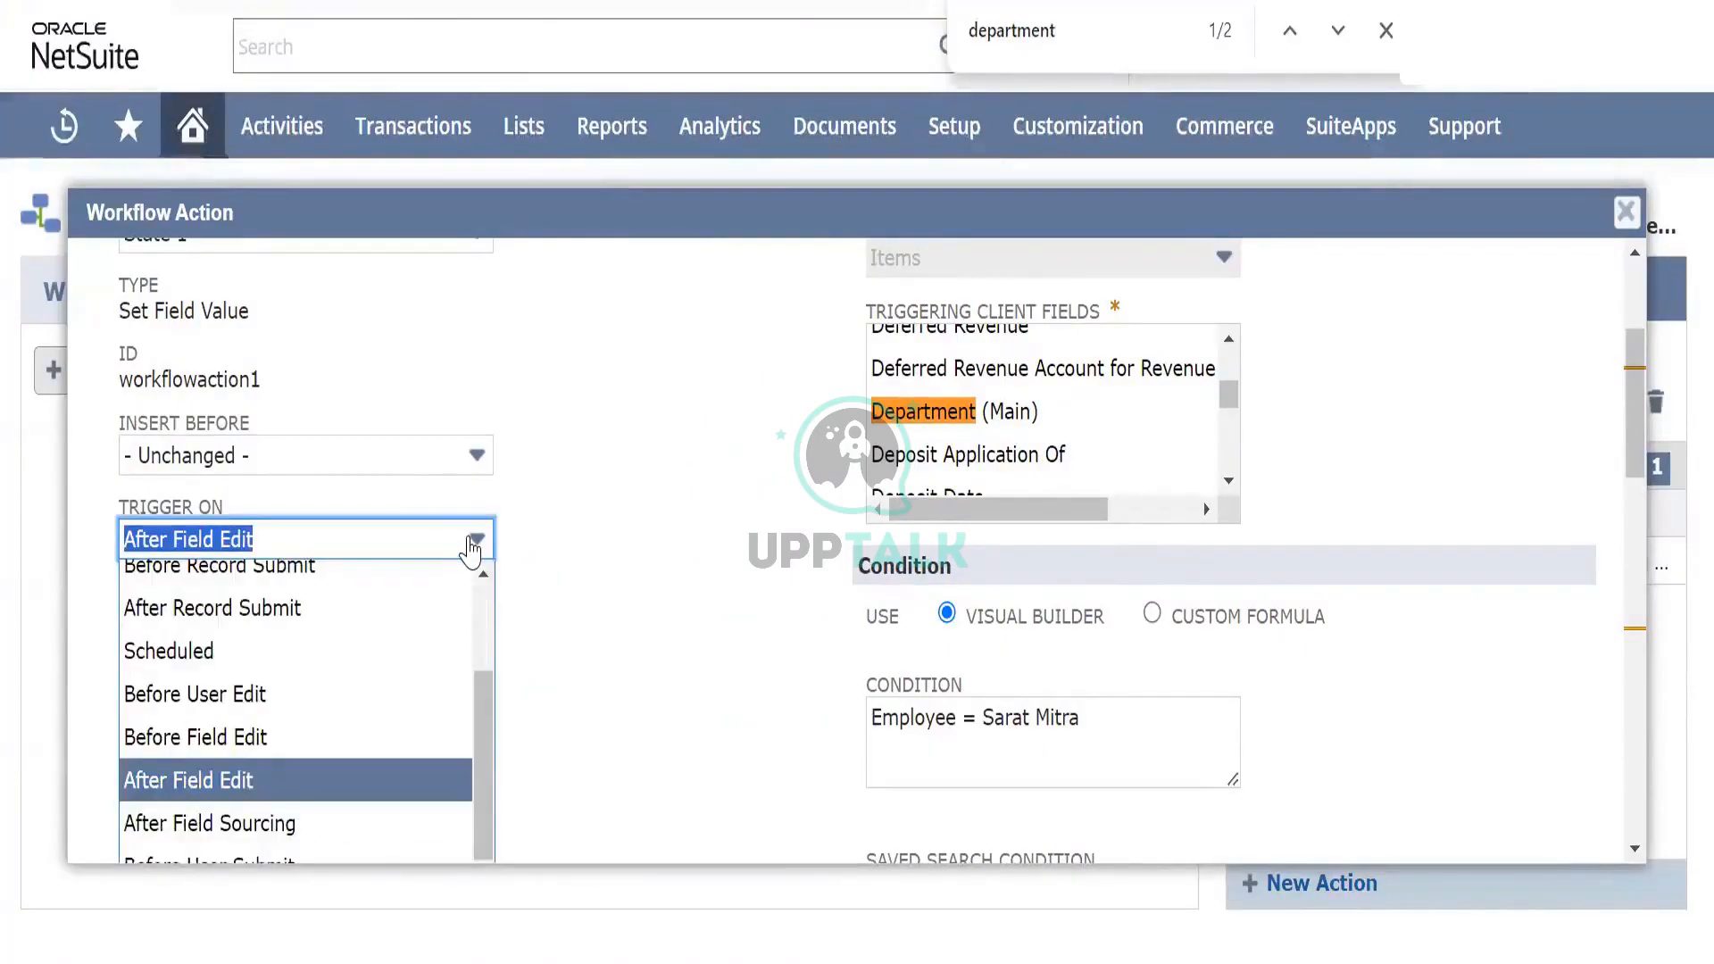
left_click(470, 547)
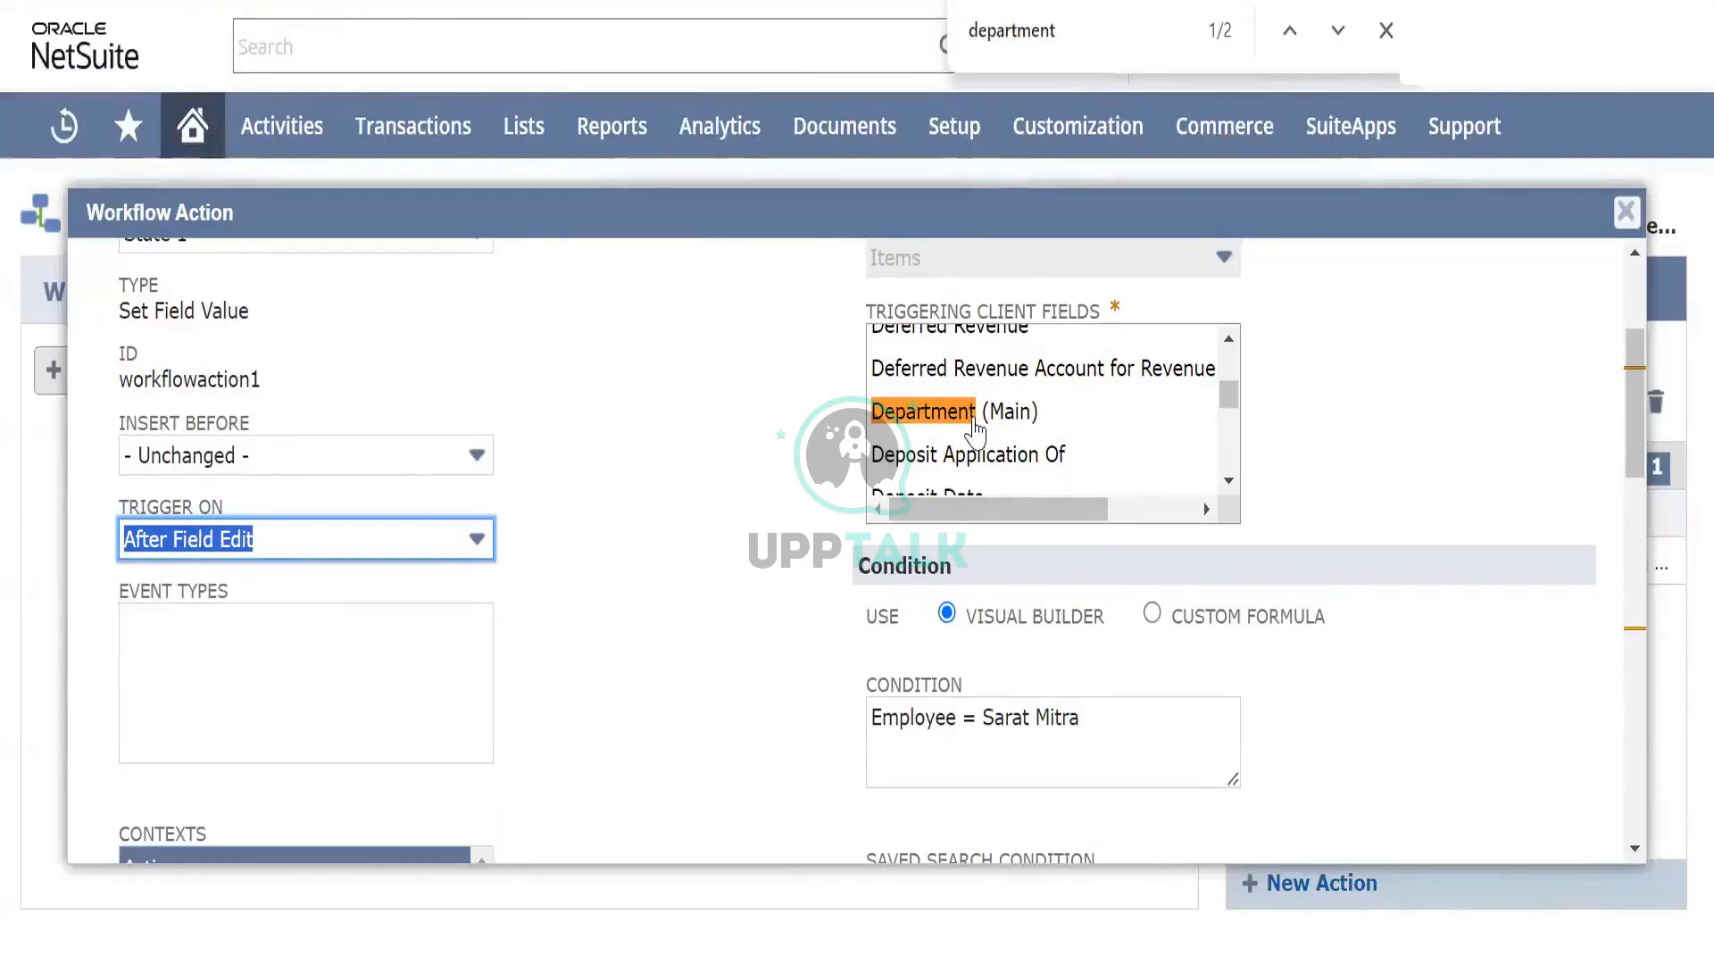
scroll(975, 433, "down", 1)
left_click(966, 397)
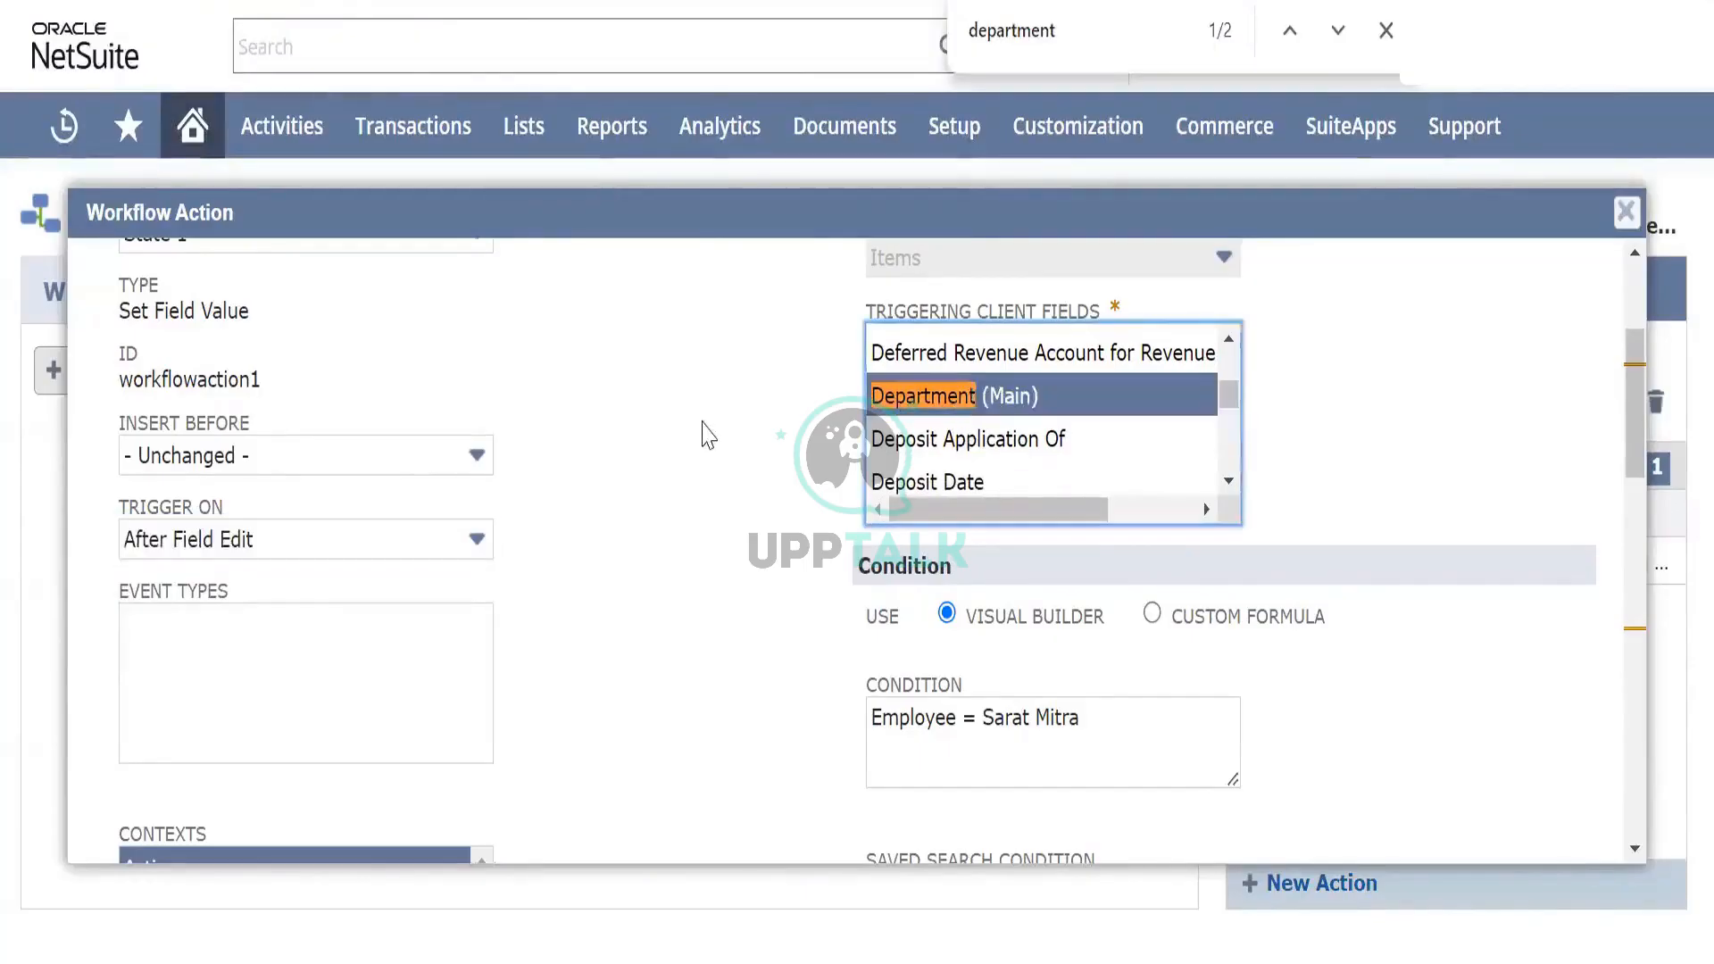
scroll(585, 348, "up", 3)
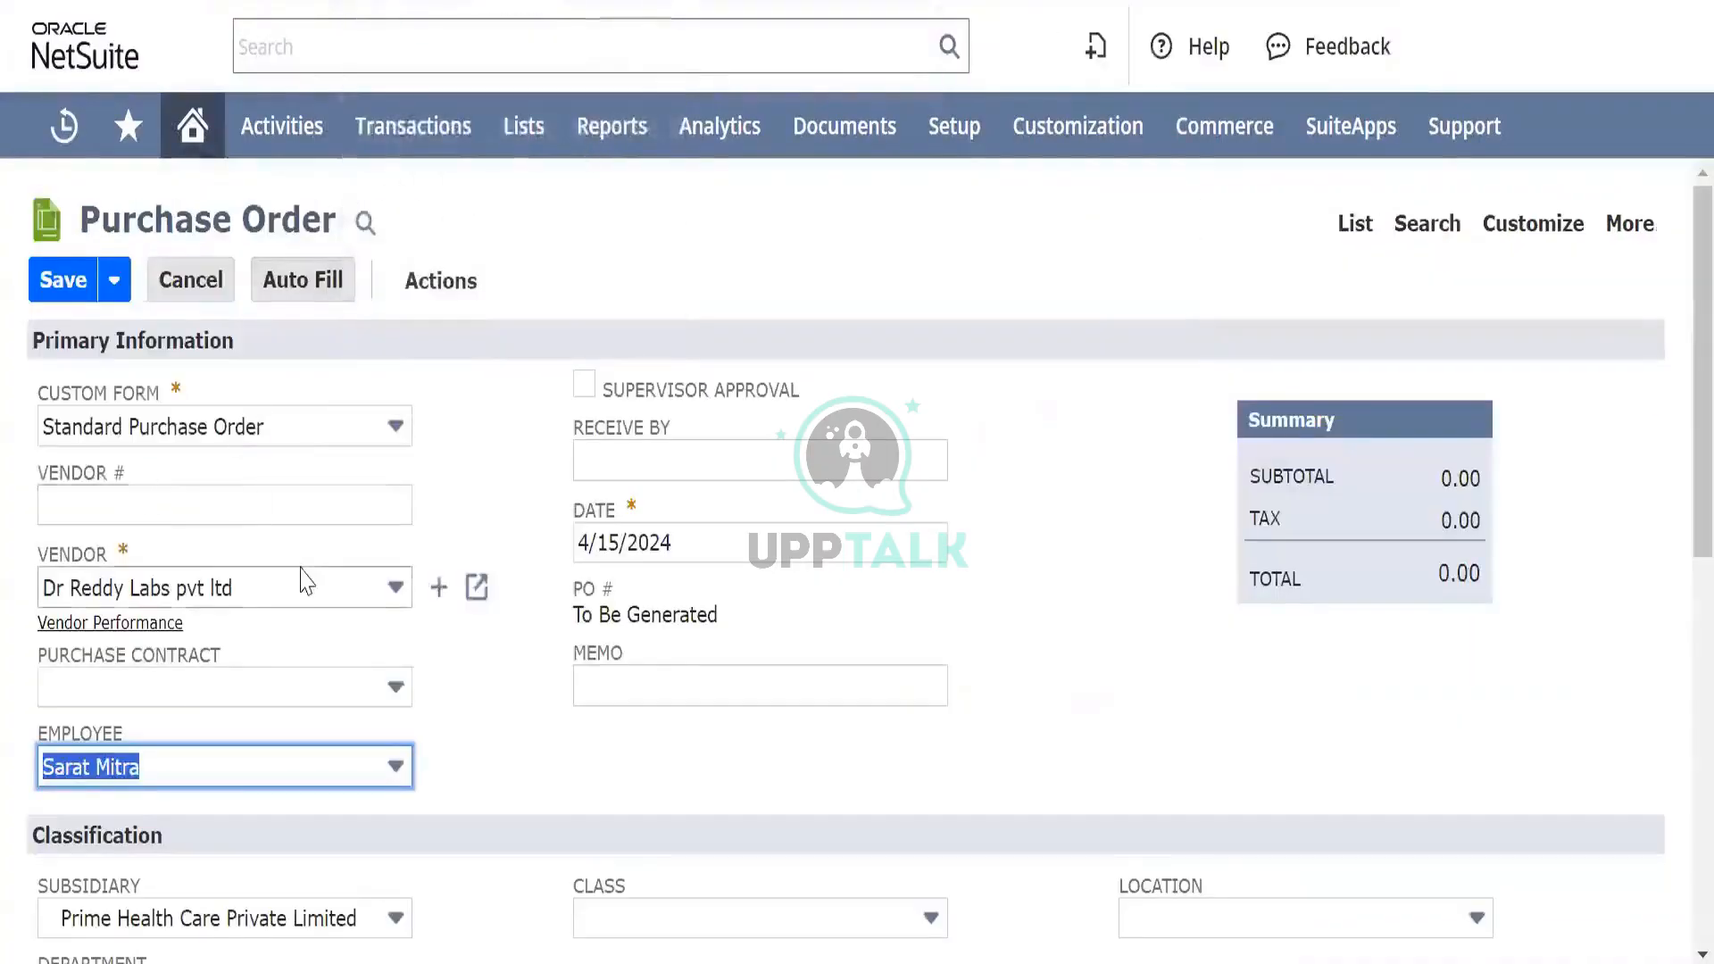
Step: Reload the purchase order form, discarding its unsaved entries, and choose Dr Reddy Labs pvt ltd as the vendor
scroll(301, 580, "down", 3)
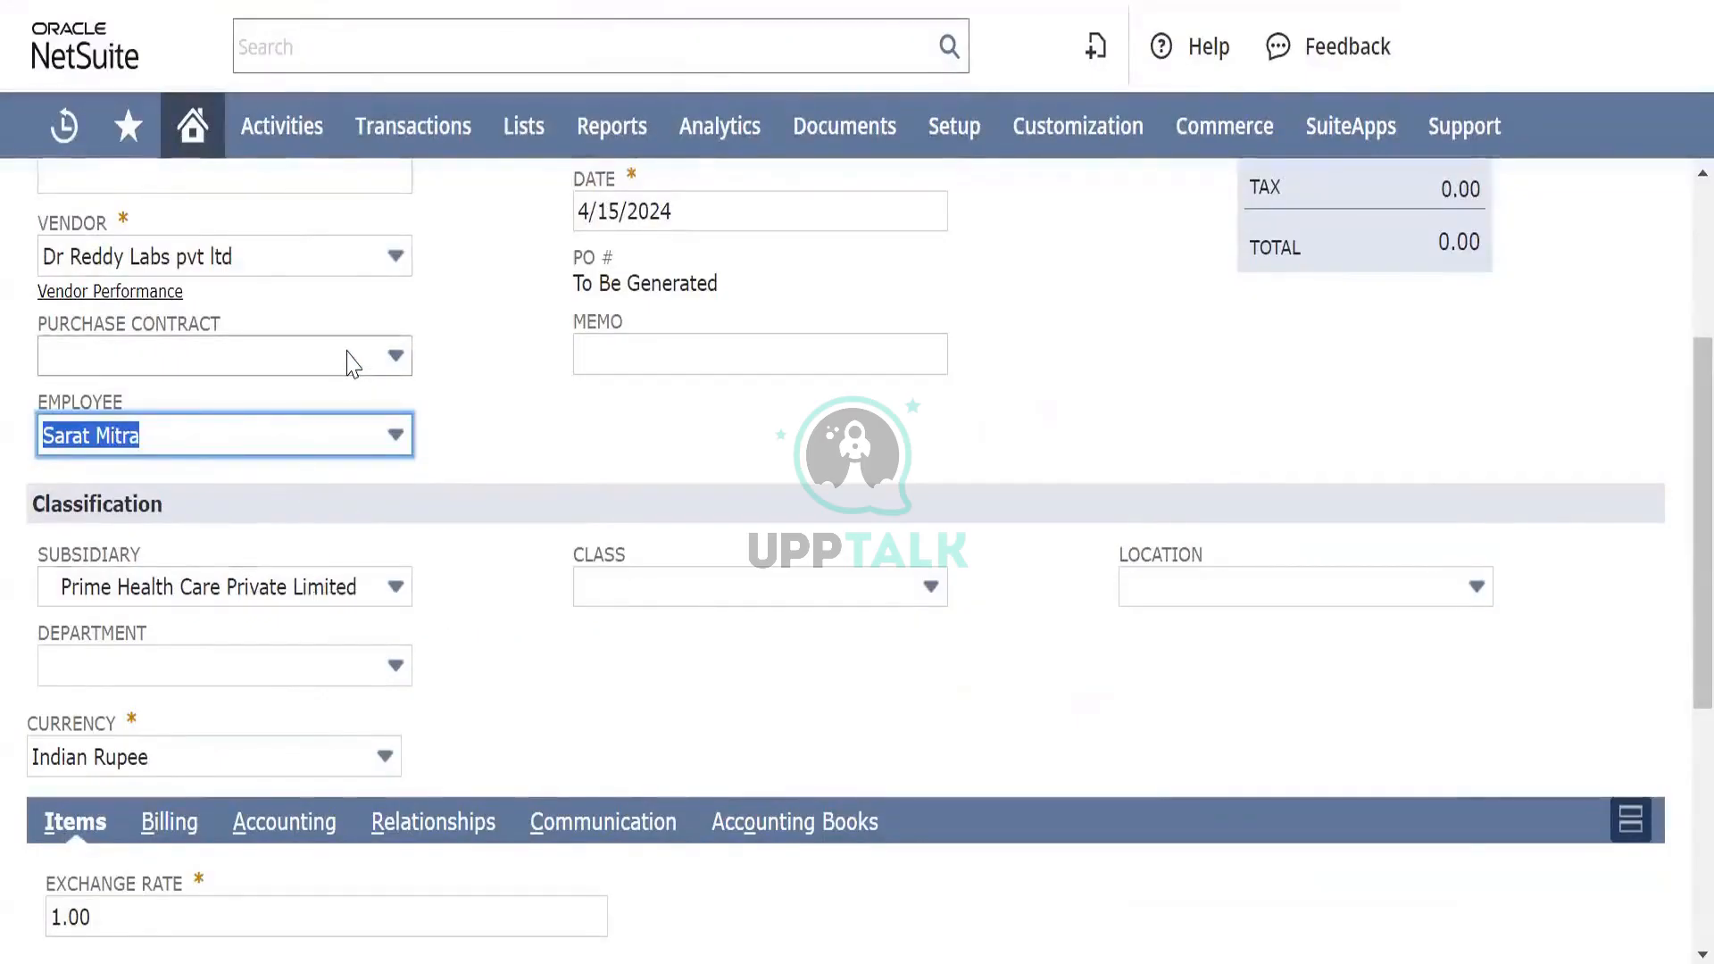
scroll(348, 363, "up", 4)
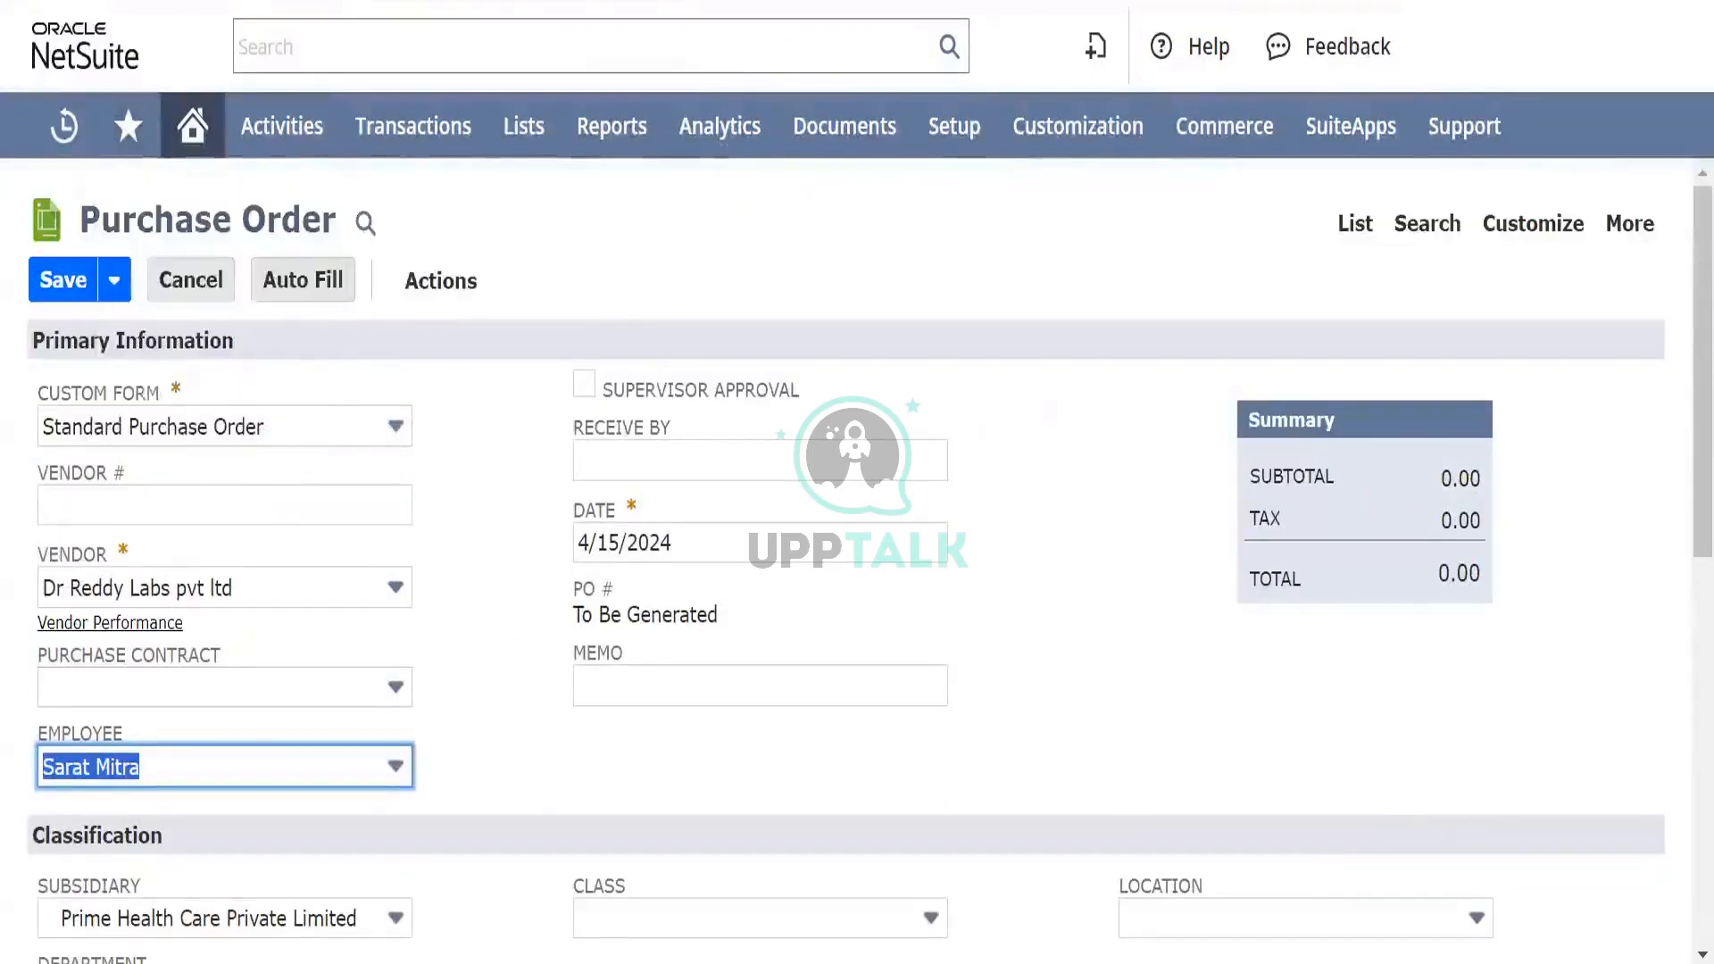
key("F5")
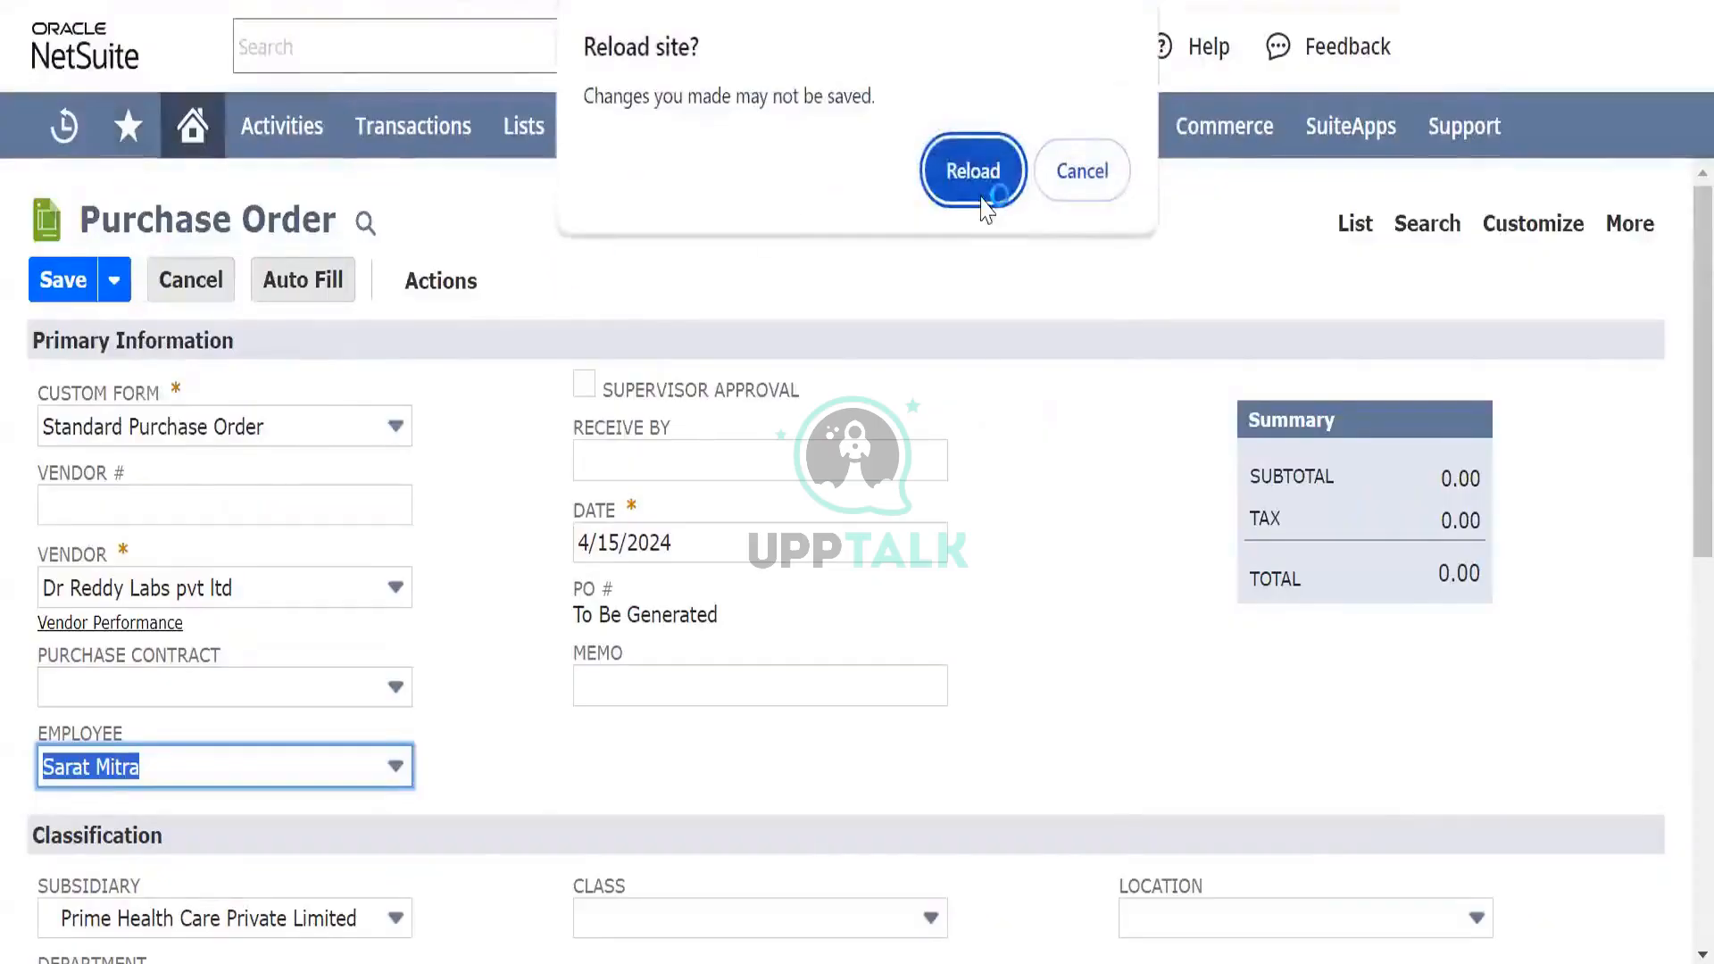
left_click(981, 196)
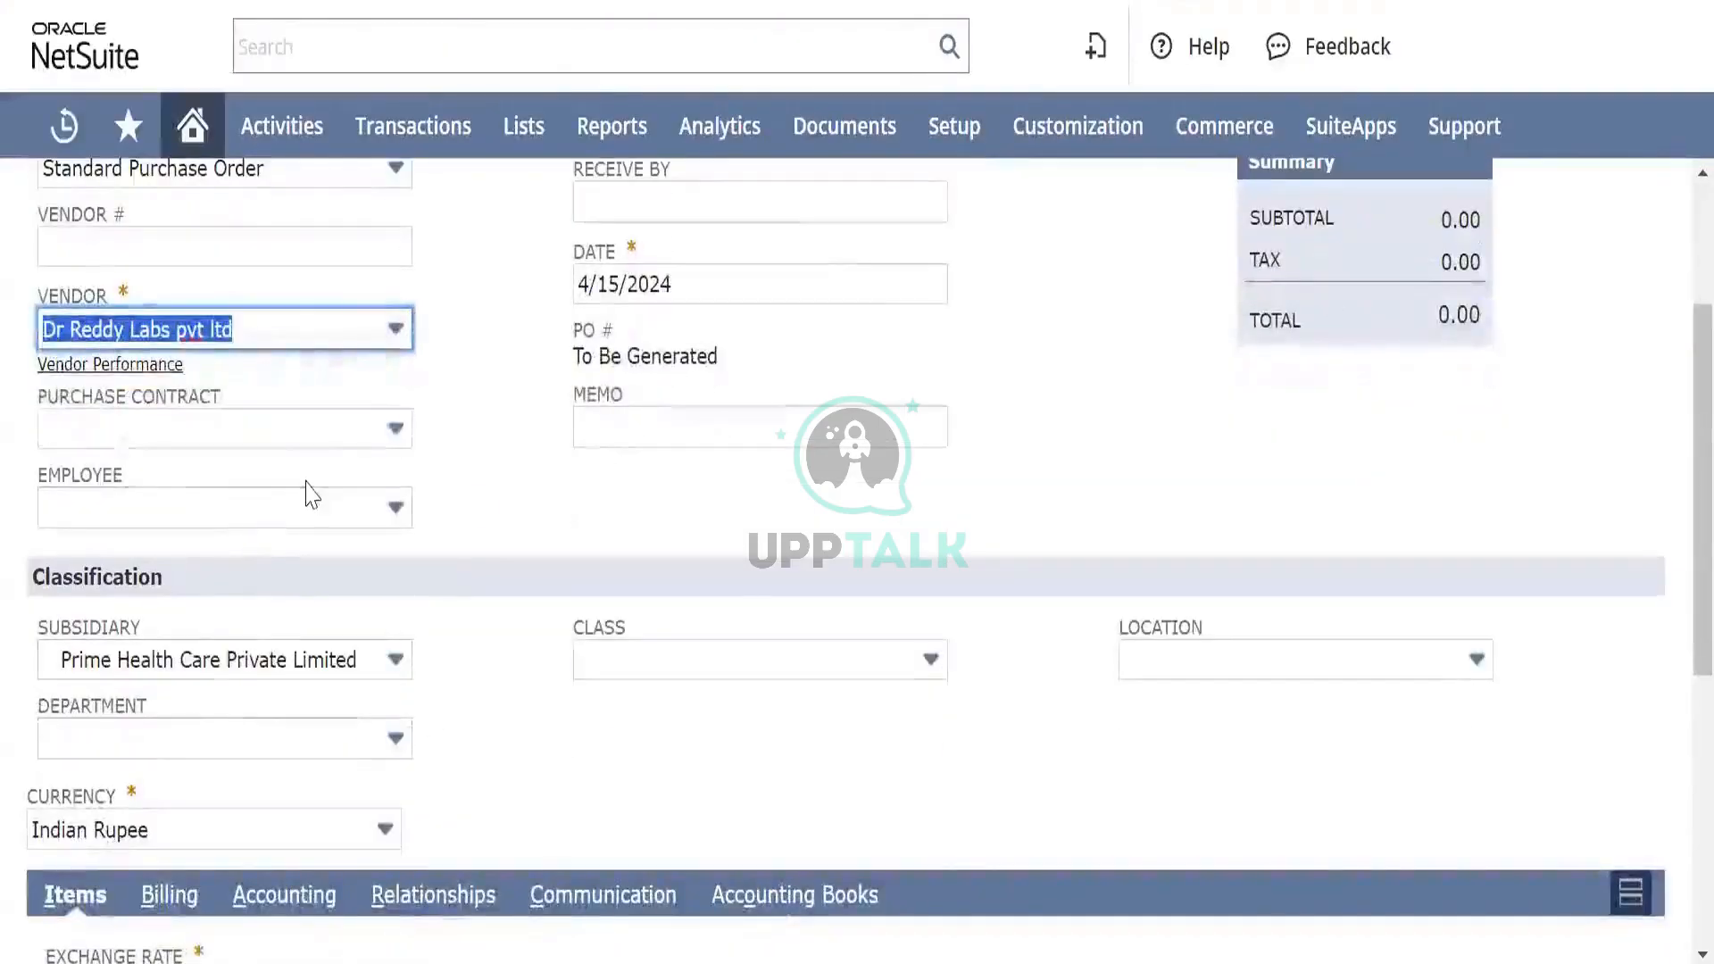
Step: Select the workflow condition's employee in the reloaded purchase order's Employee field
left_click(321, 515)
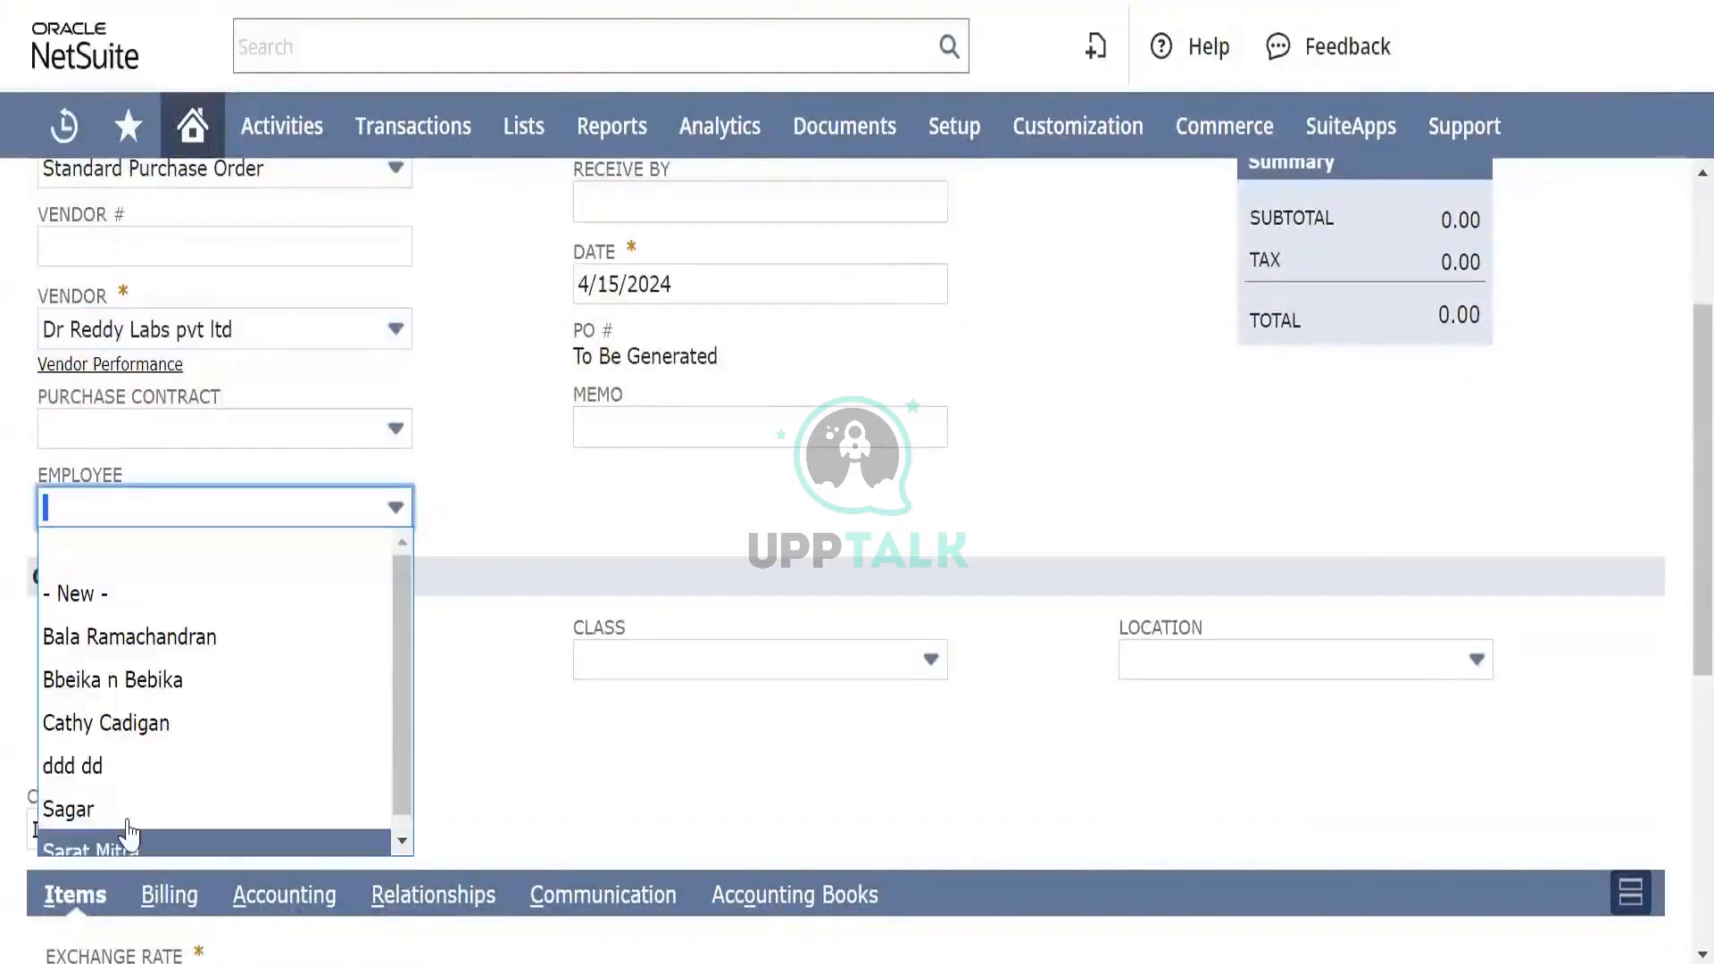
scroll(149, 785, "down", 1)
left_click(165, 830)
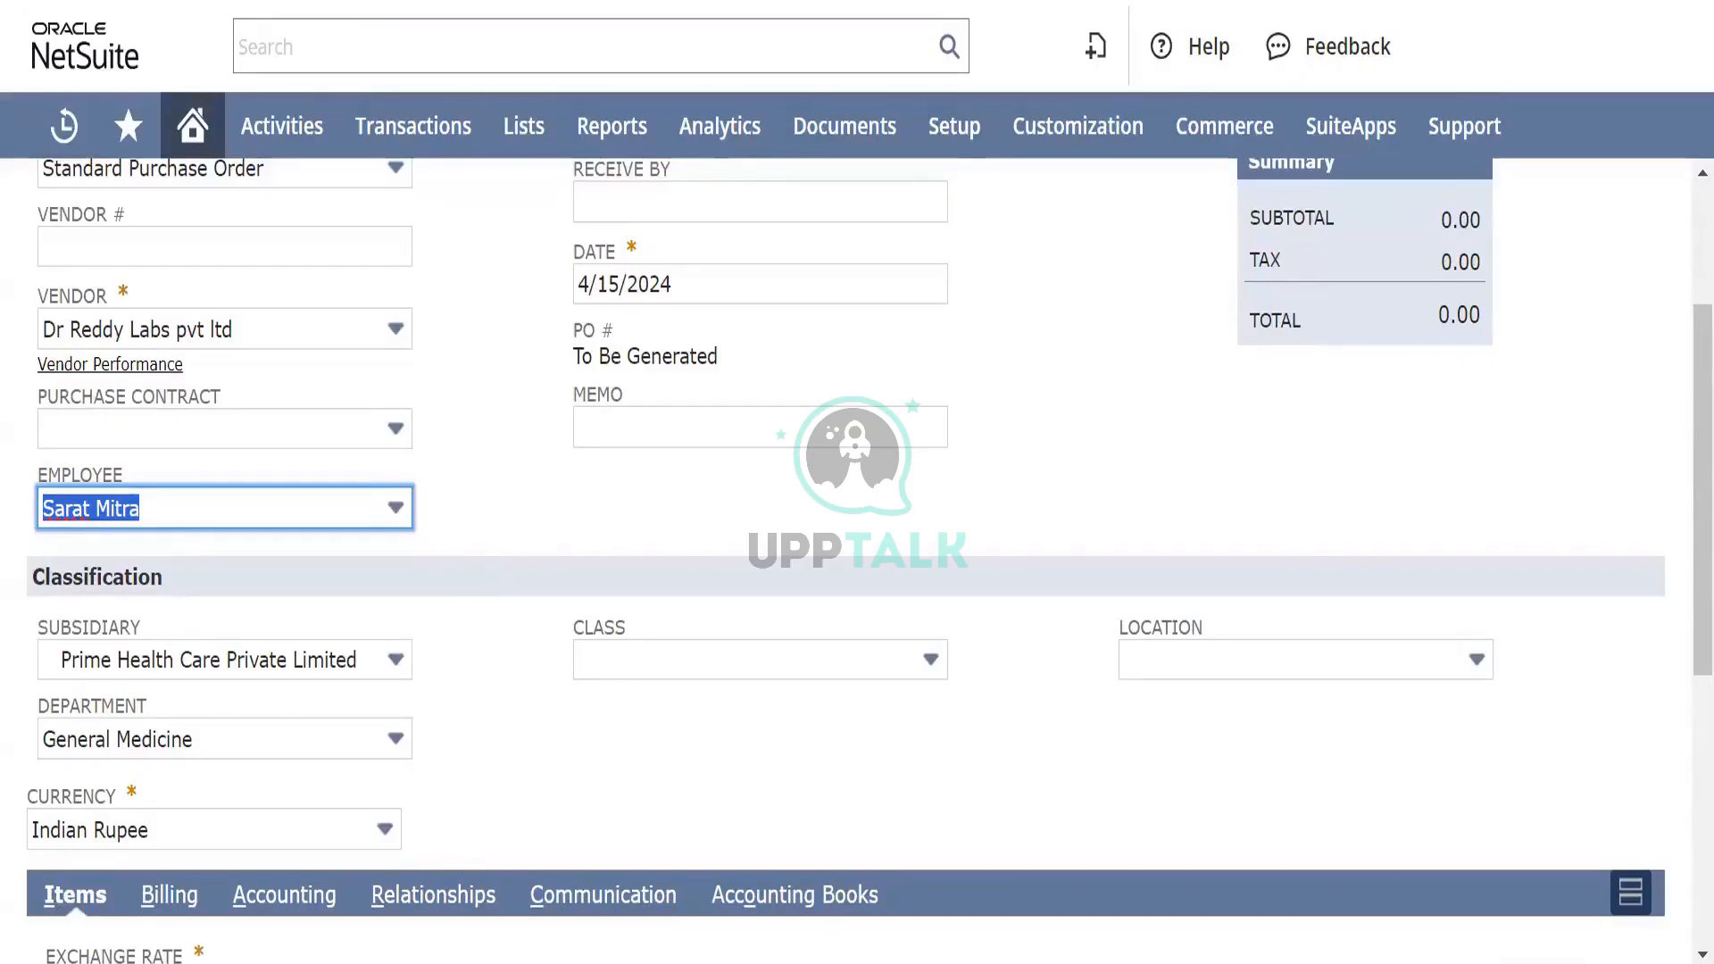
Step: Look through the action types available for State 1, including Show Message, and review Test Workflow's summary and State 1's actions
left_click(348, 2)
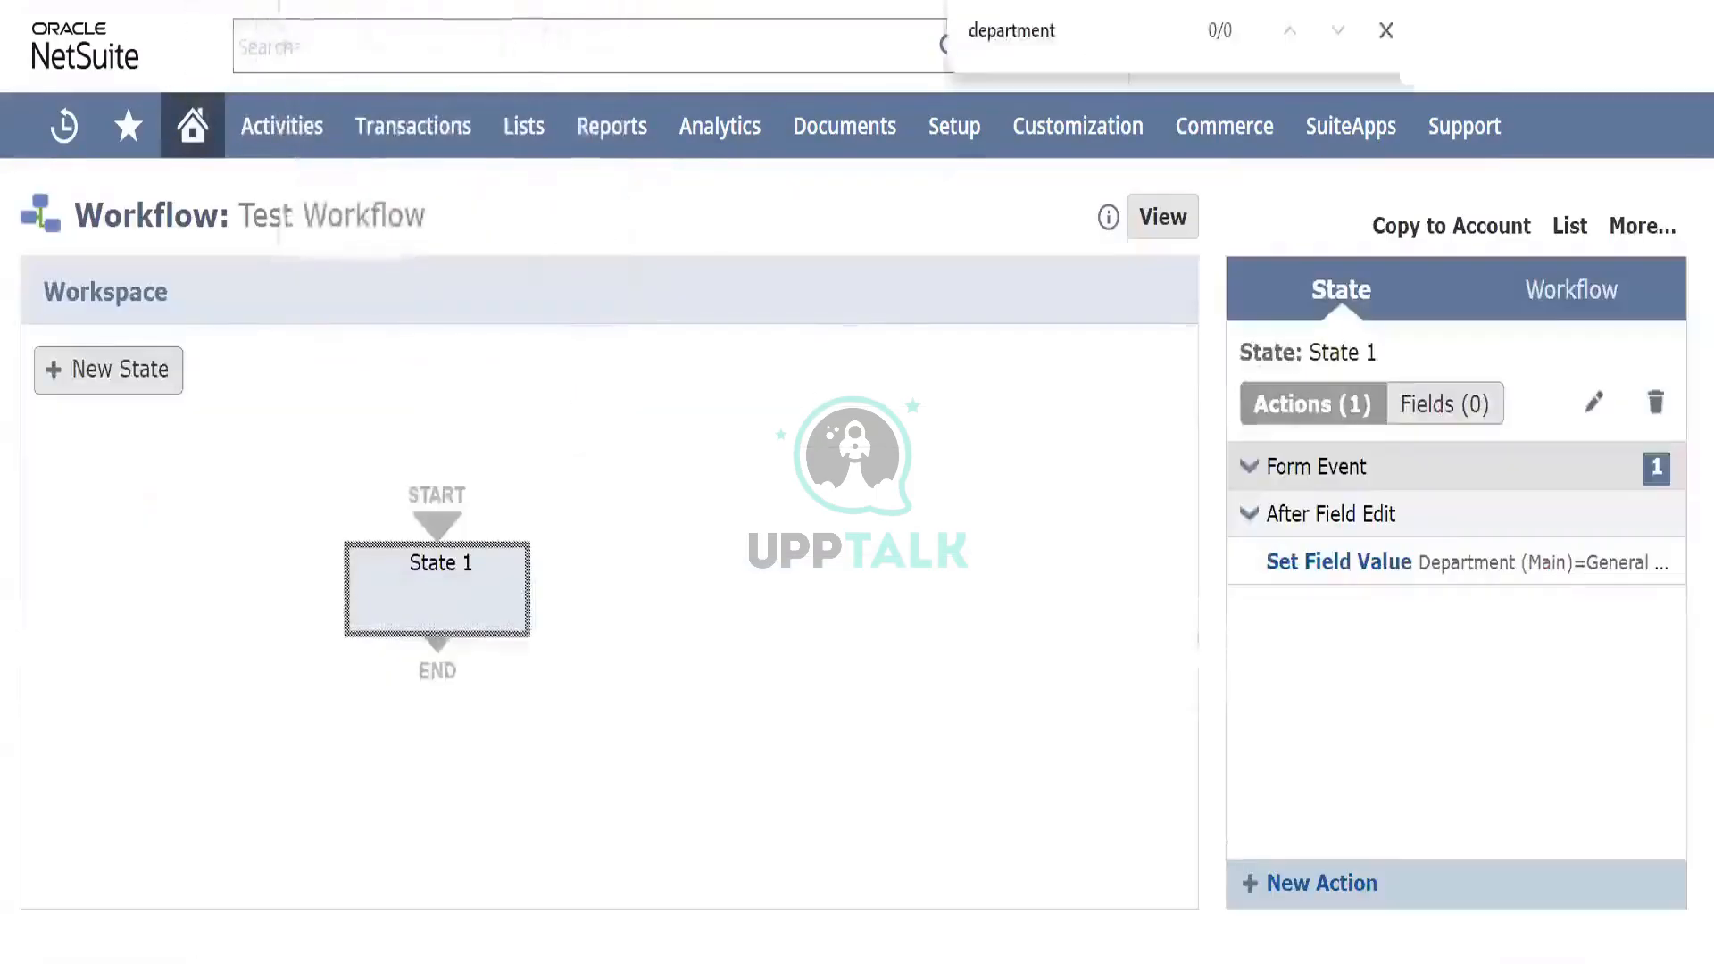
left_click(1322, 888)
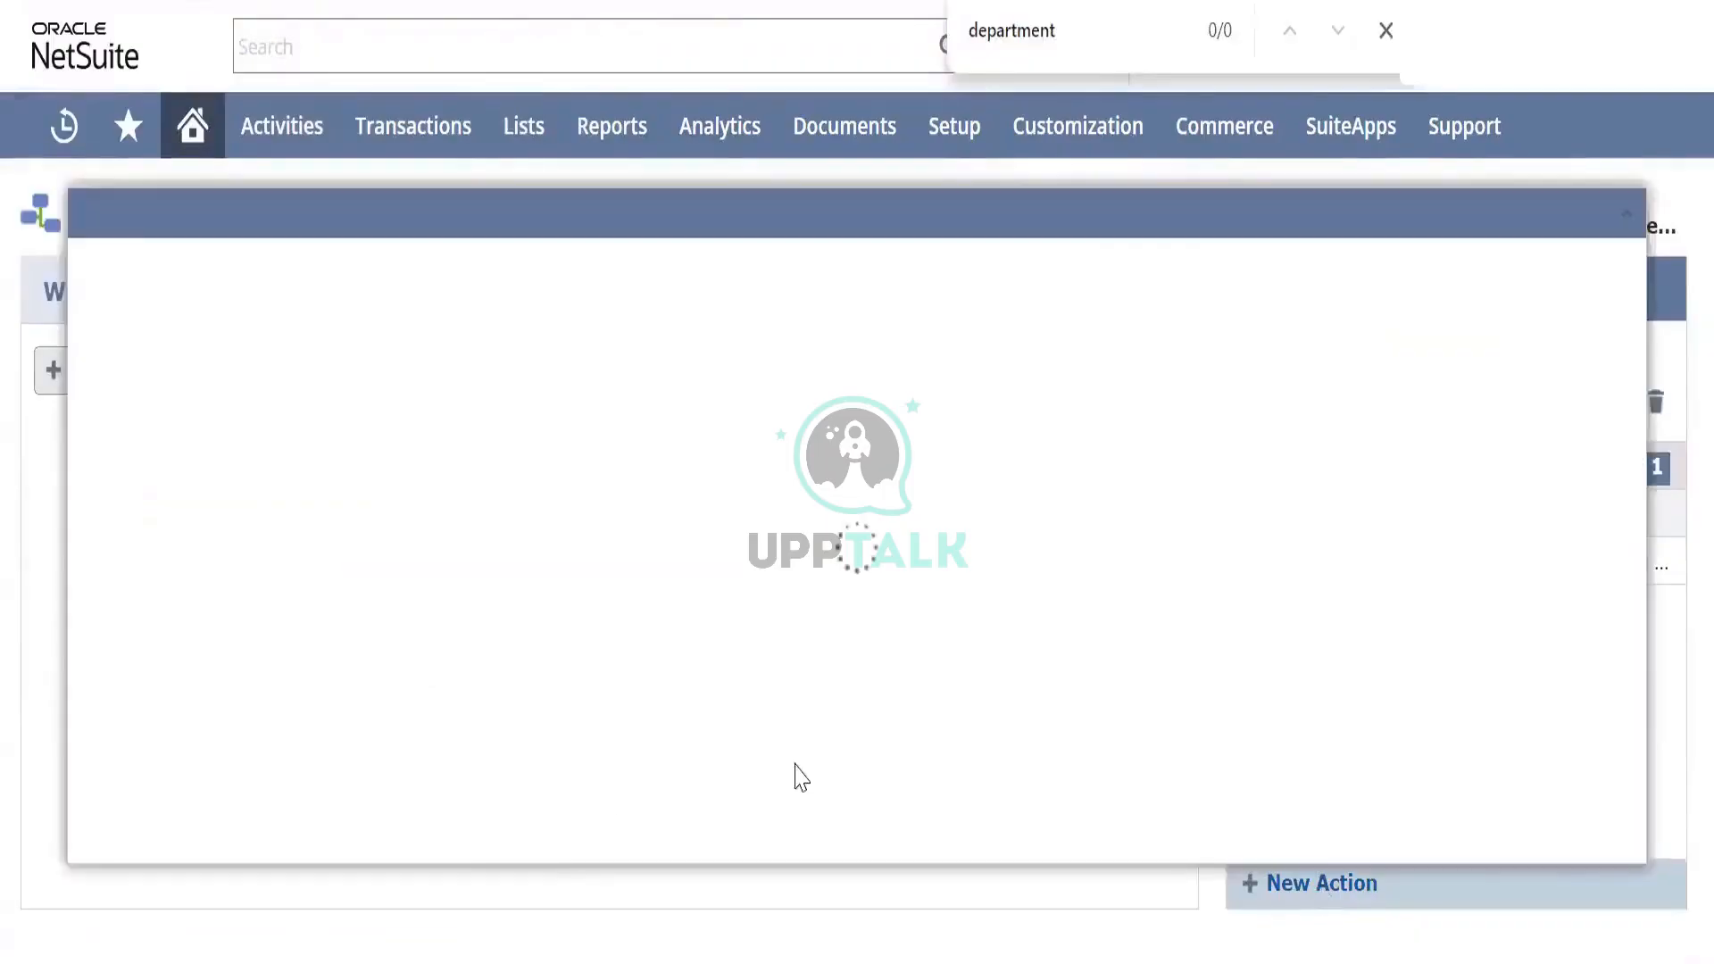
scroll(245, 679, "down", 2)
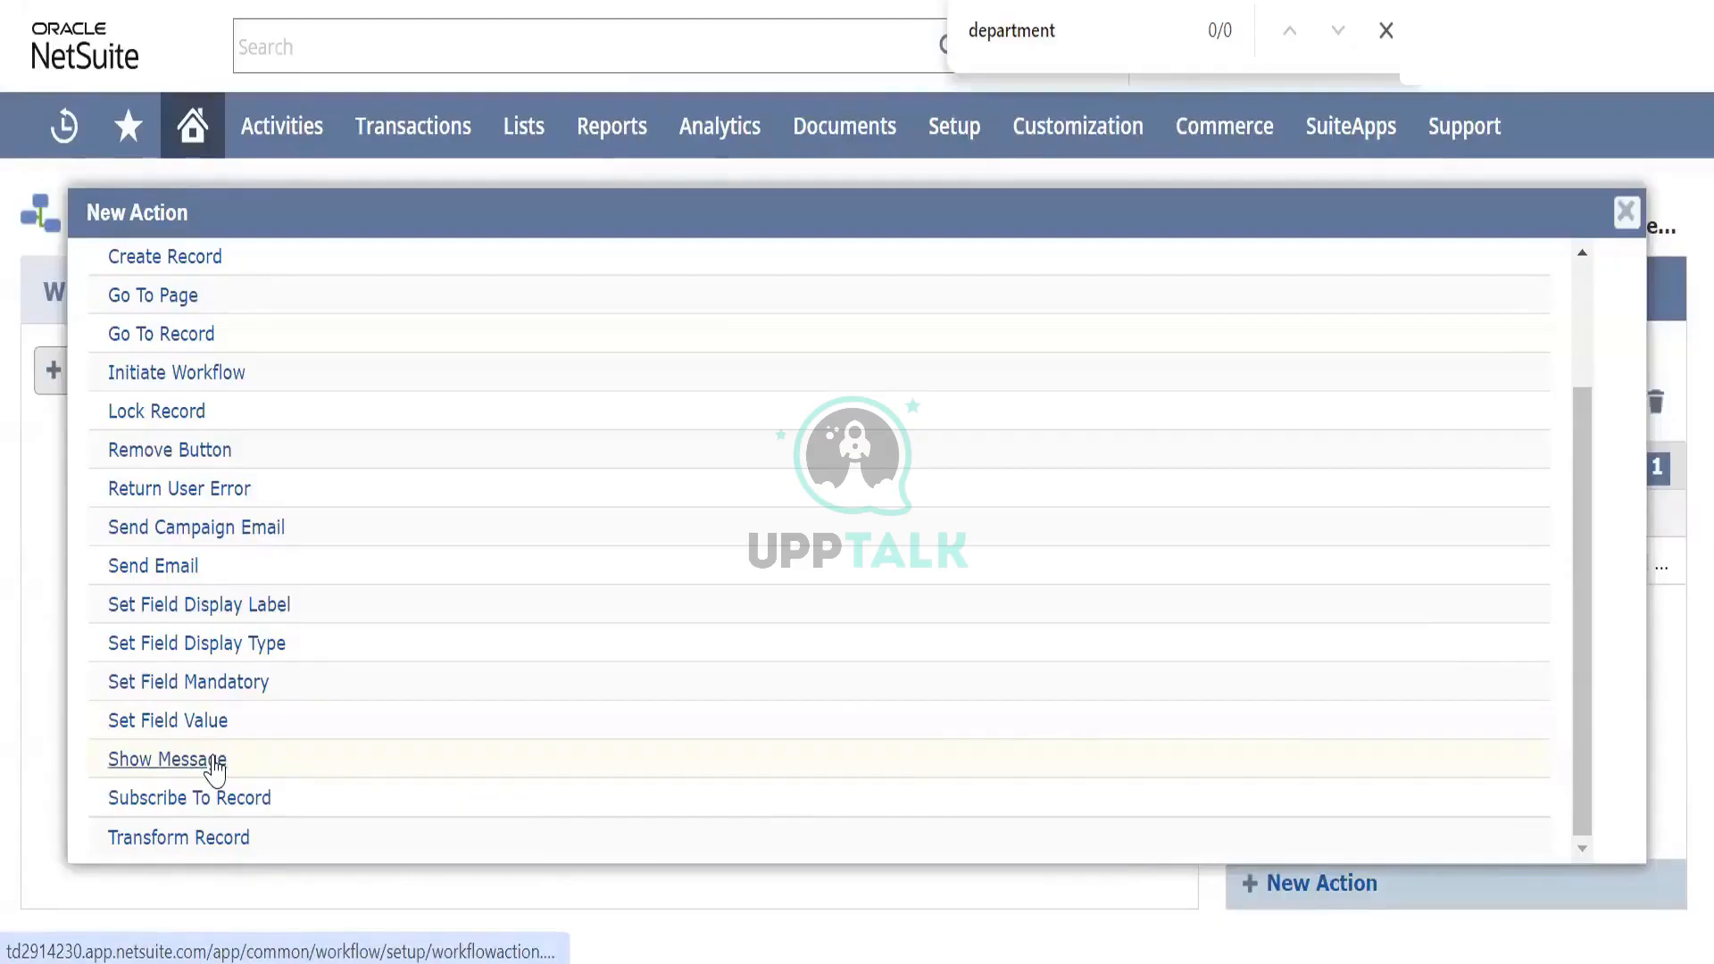
left_click(169, 761)
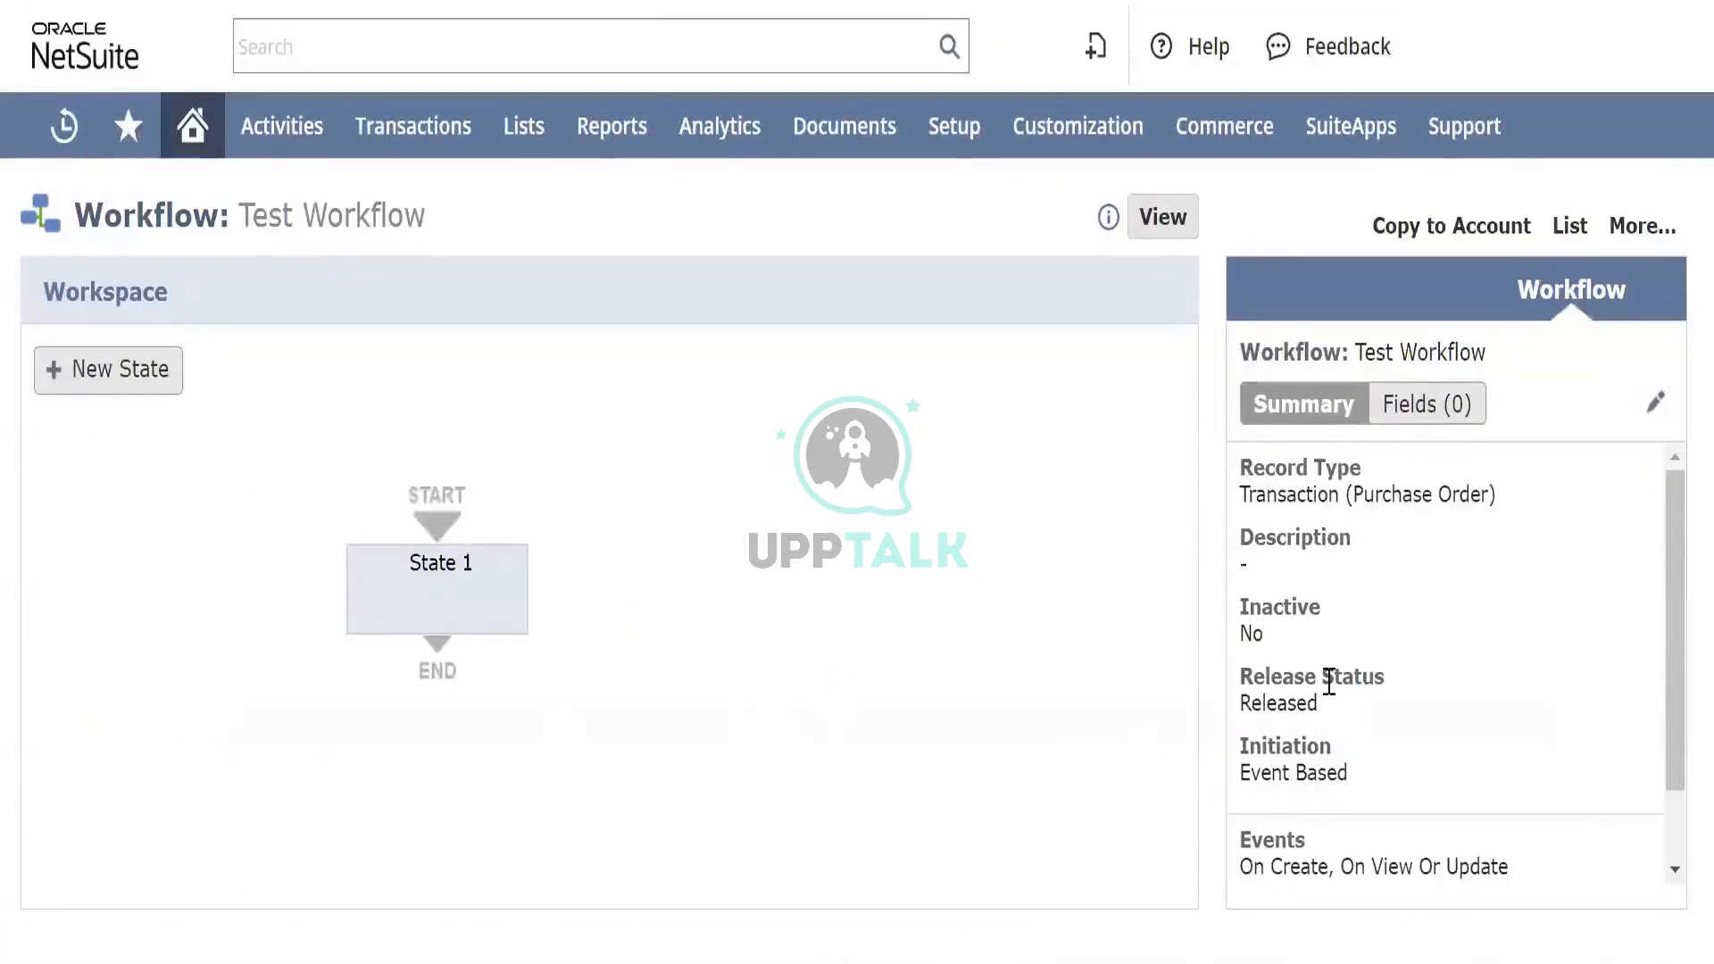
scroll(1329, 680, "down", 1)
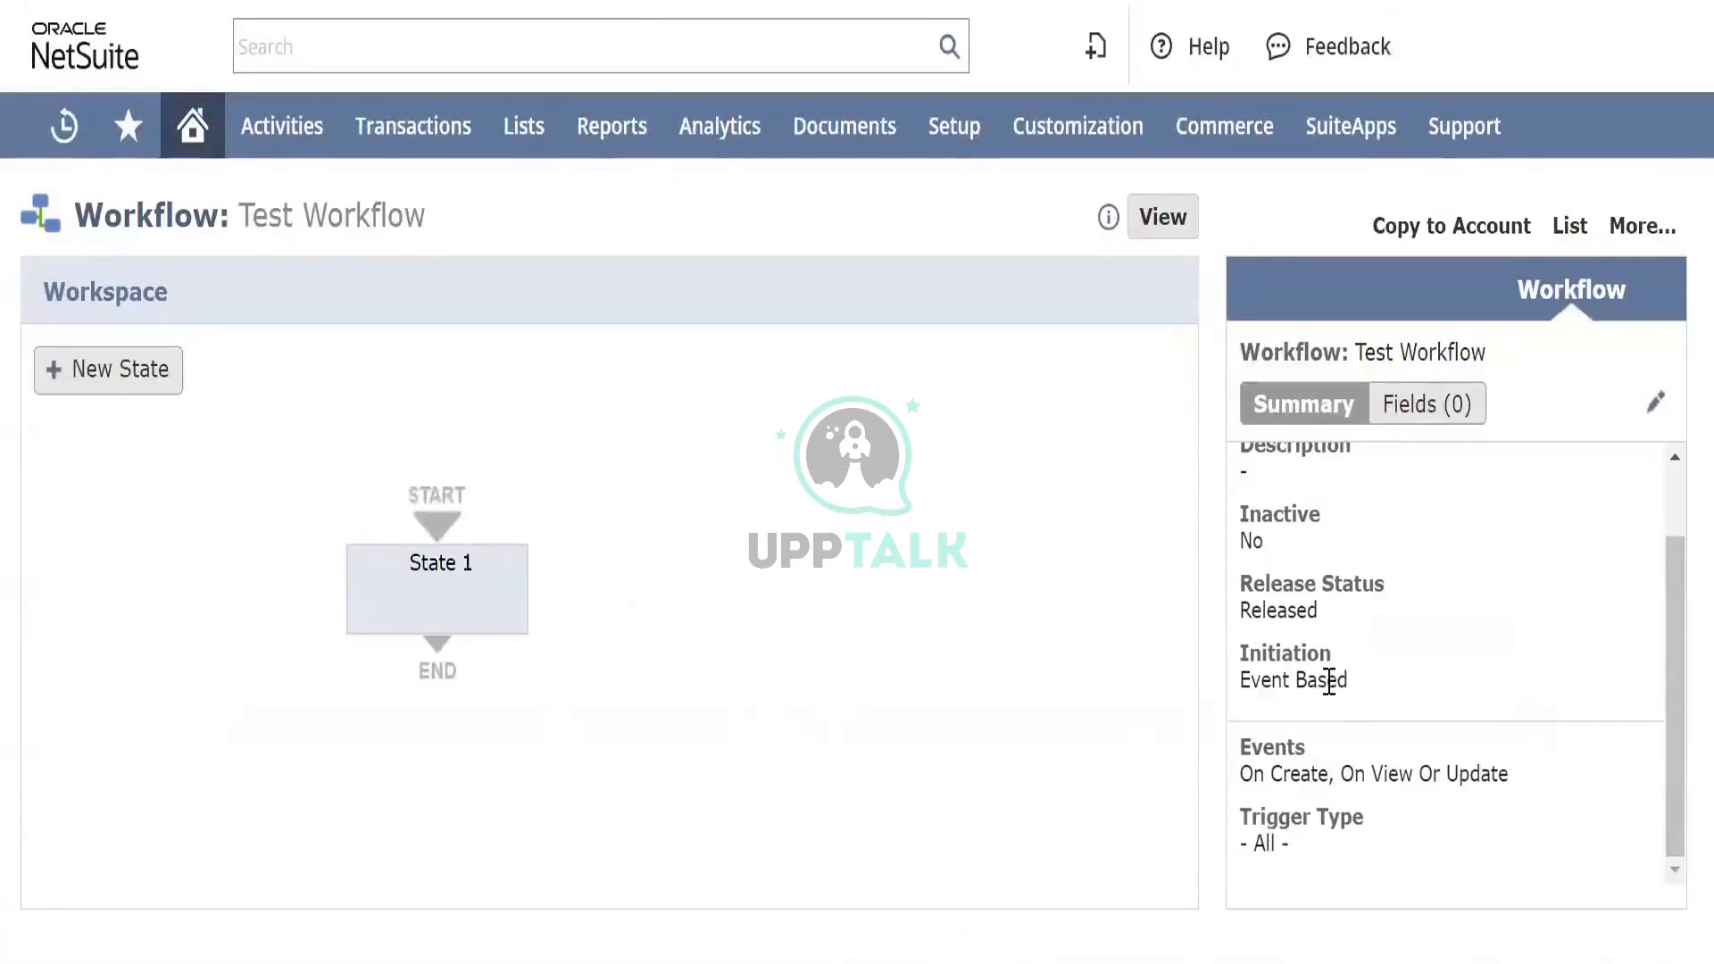
left_click(444, 601)
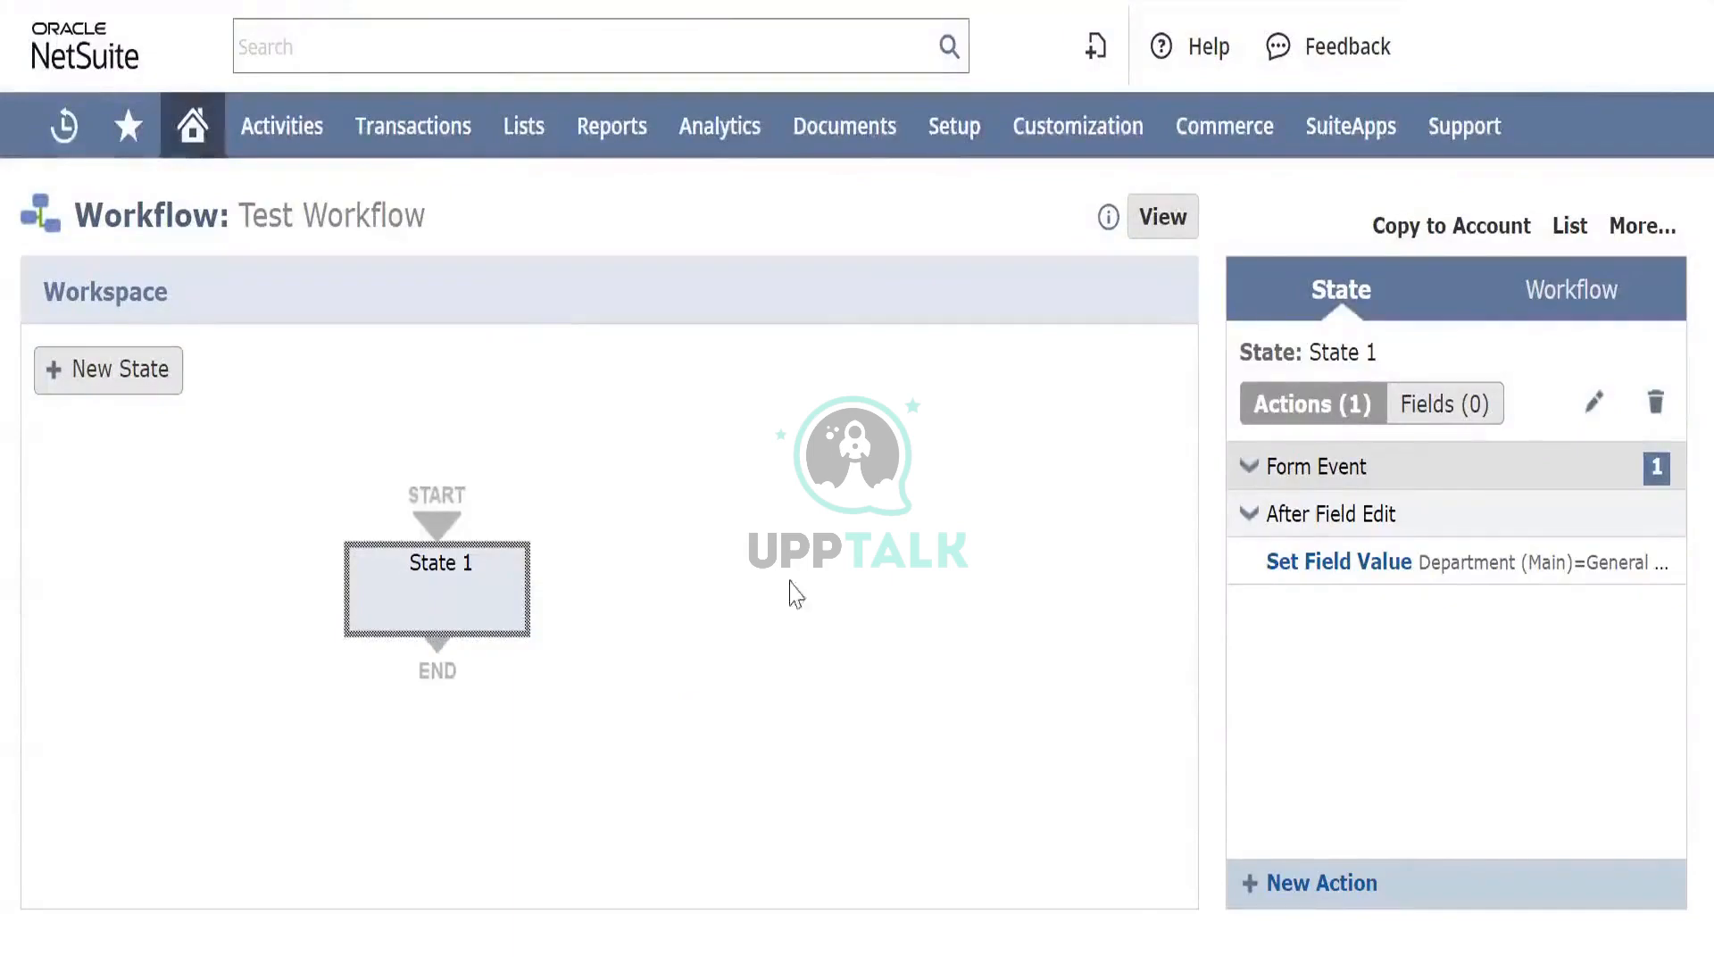
Step: Enable approval routing for purchase orders in the Accounting Preferences and save the preferences
mouse_move(960, 127)
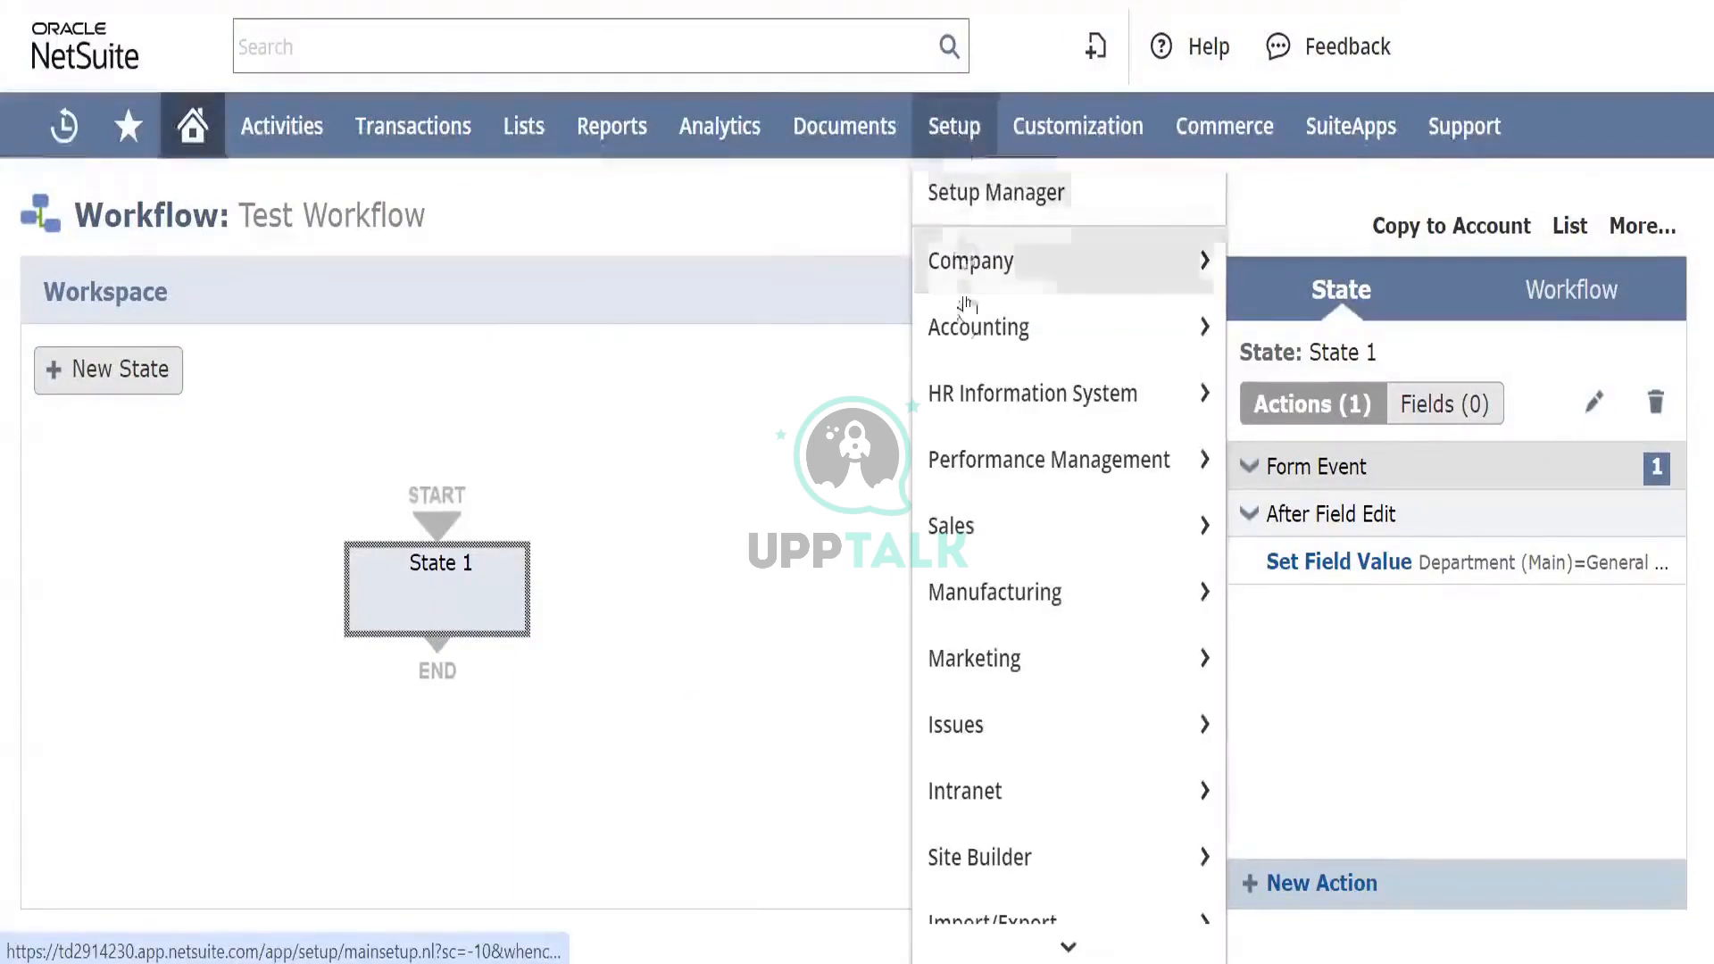
mouse_move(964, 330)
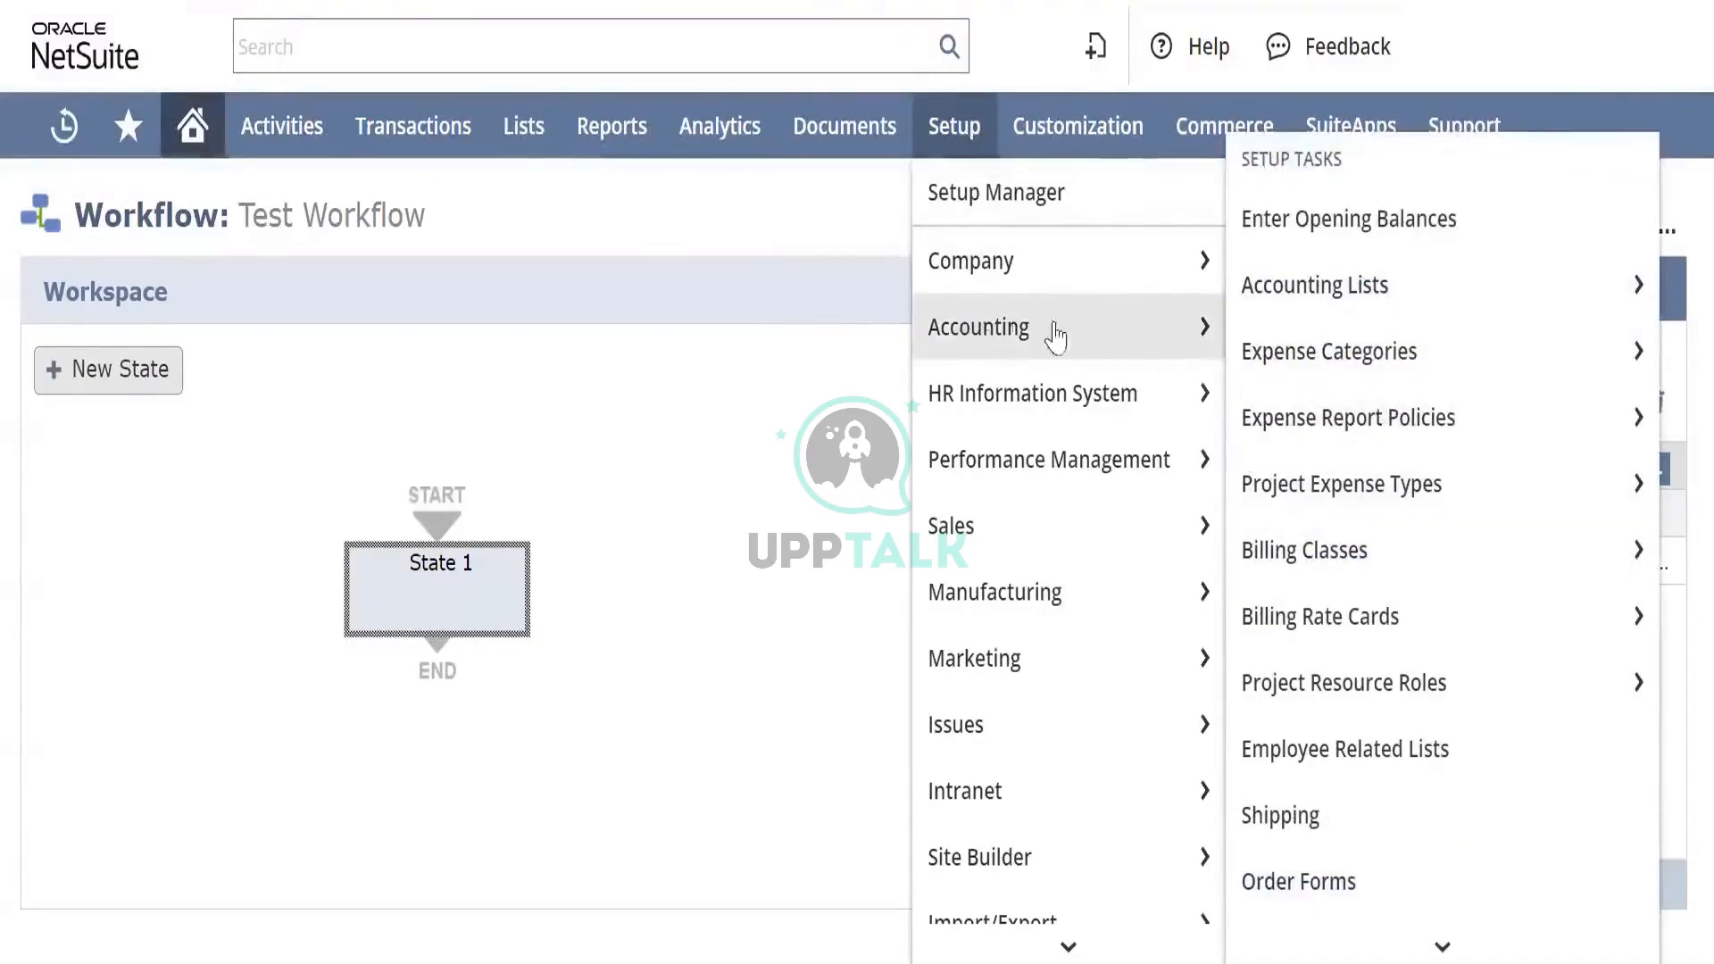
scroll(1319, 546, "down", 6)
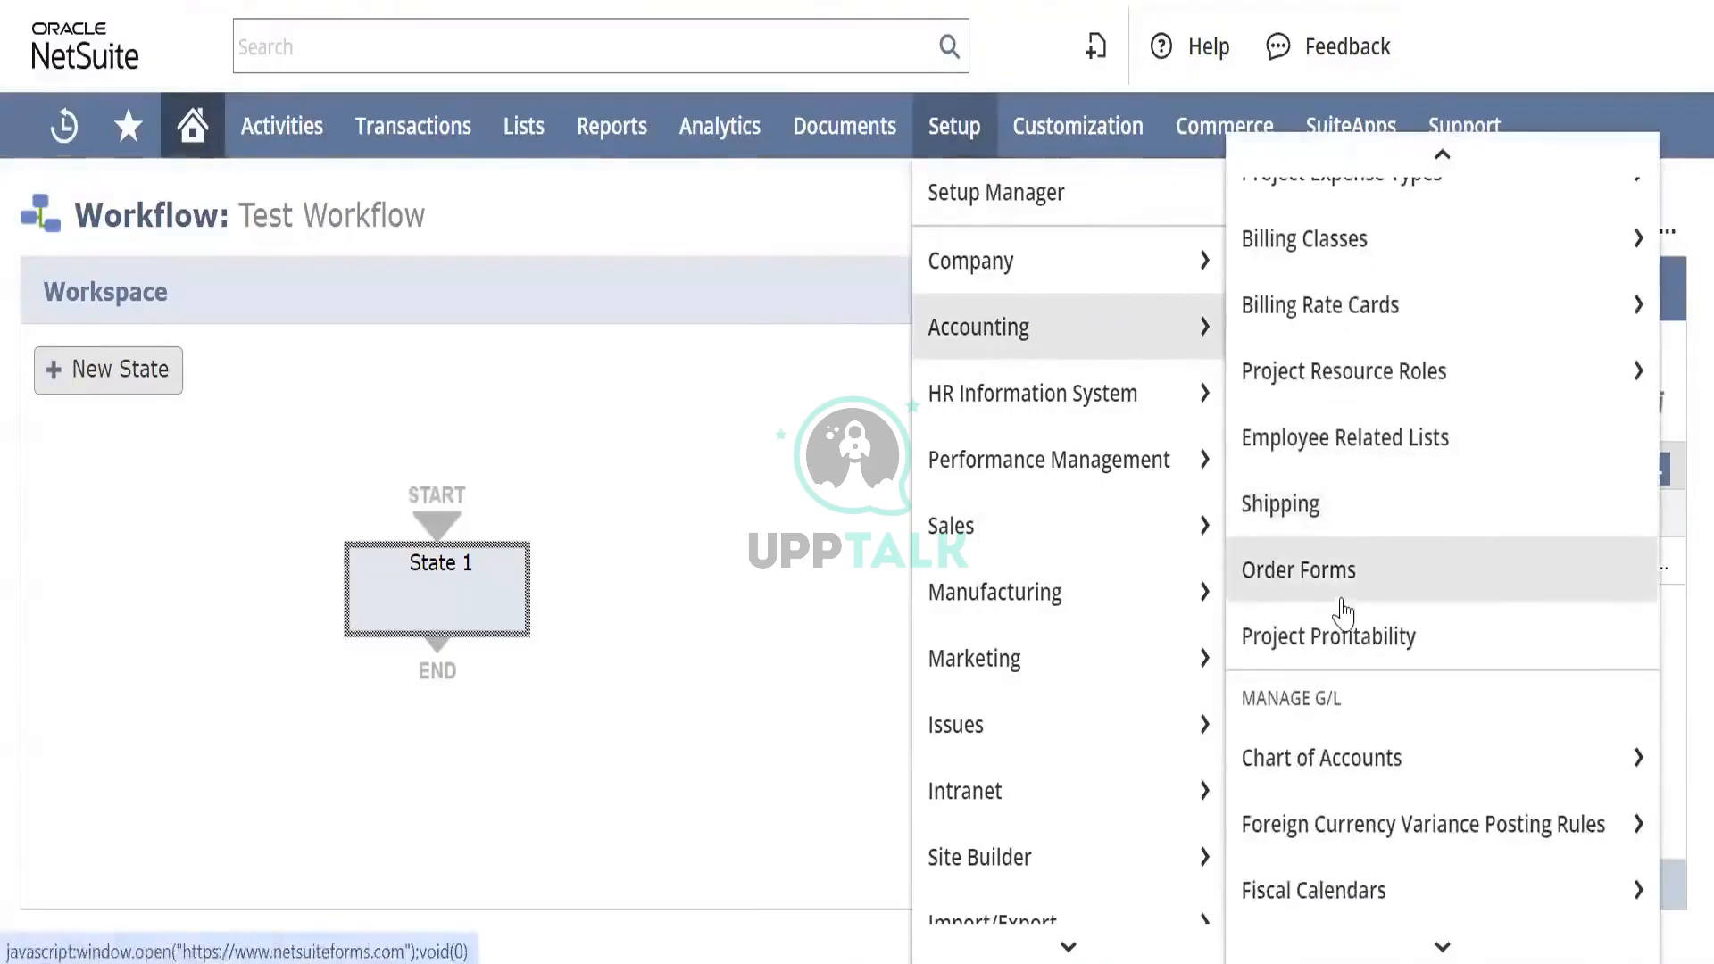
scroll(1341, 614, "down", 5)
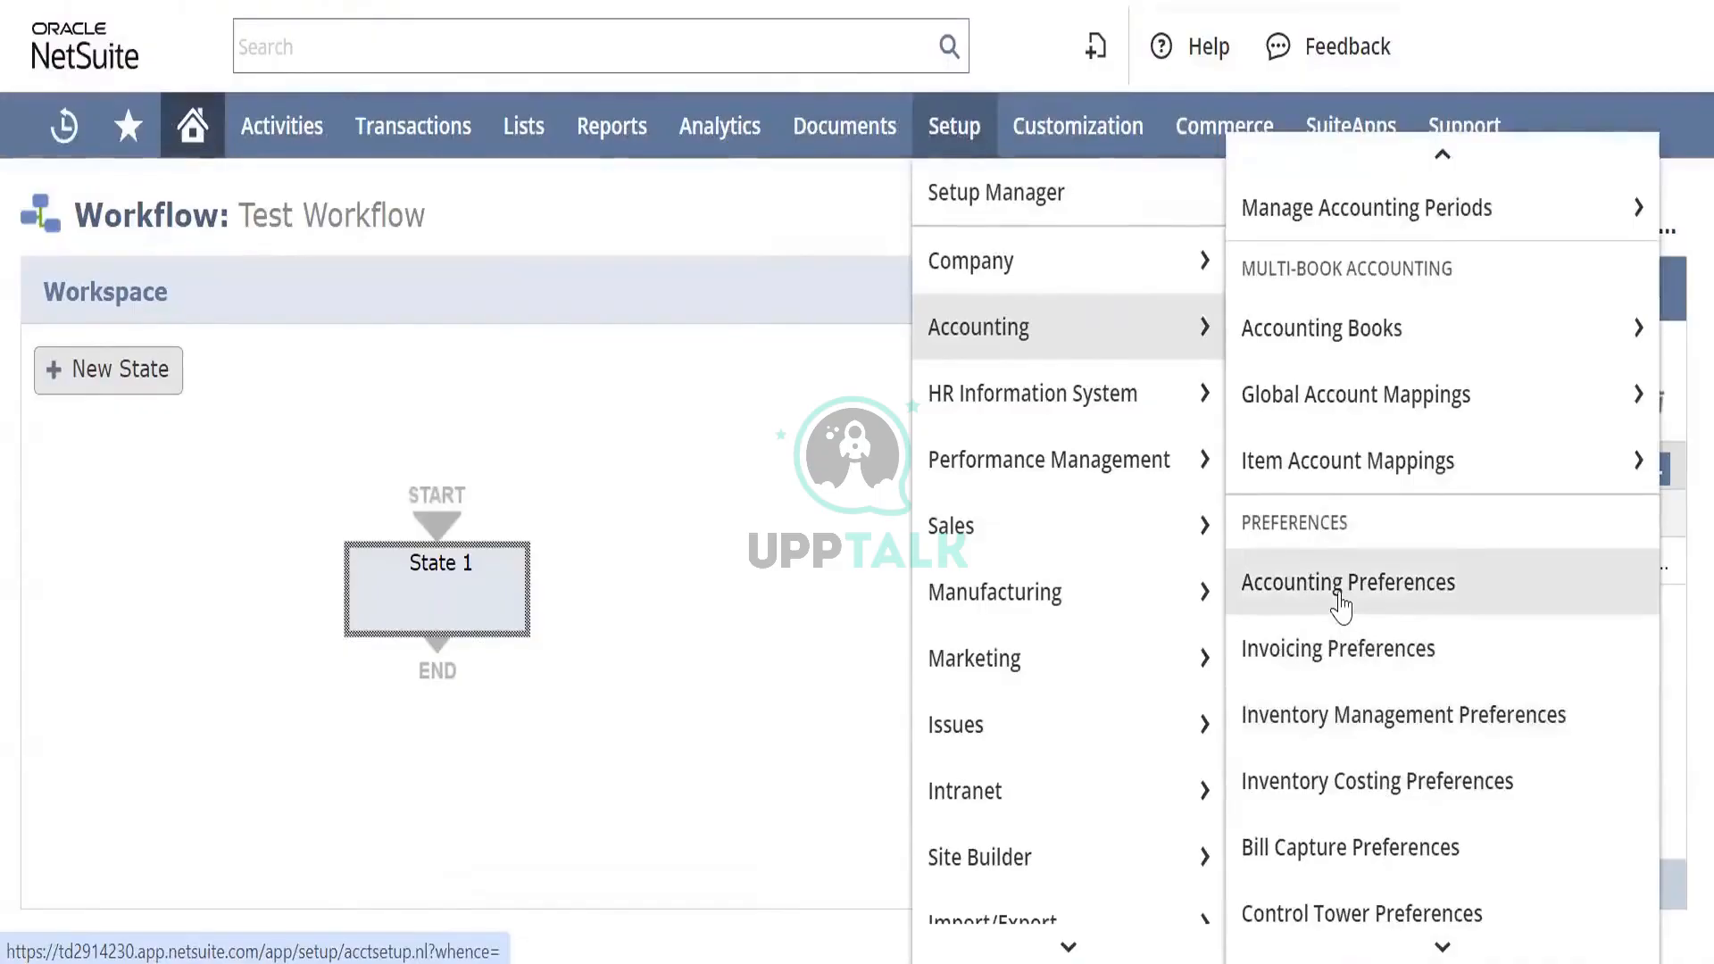
left_click(1342, 598)
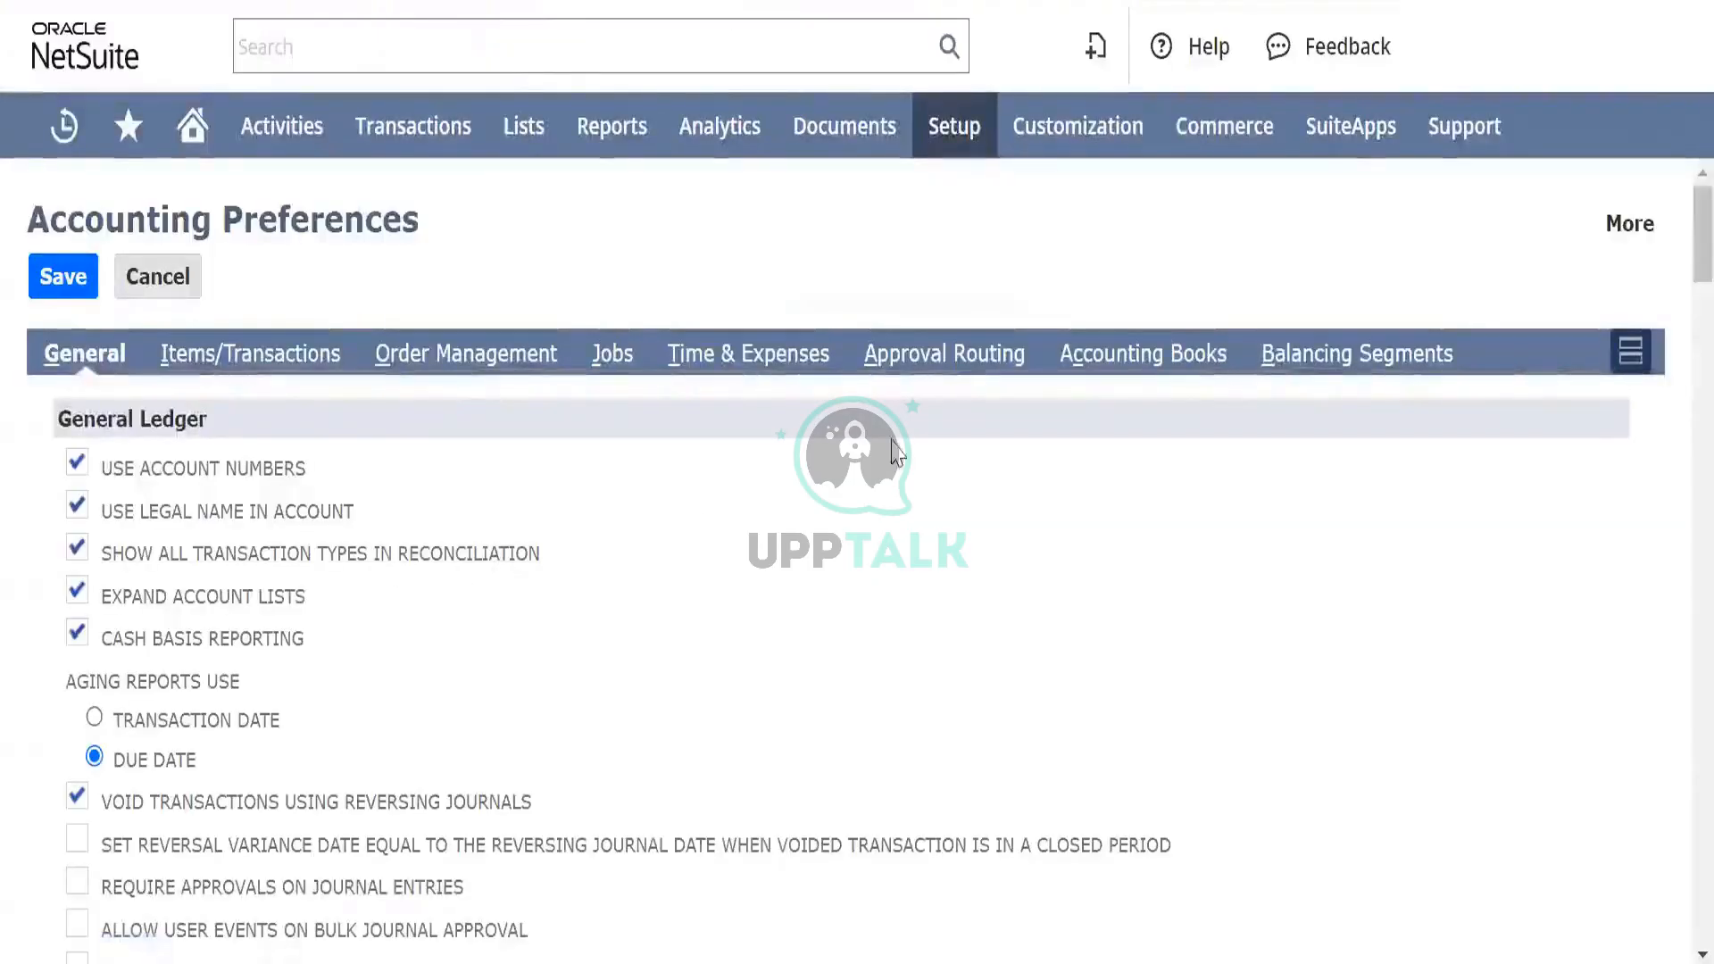
left_click(951, 357)
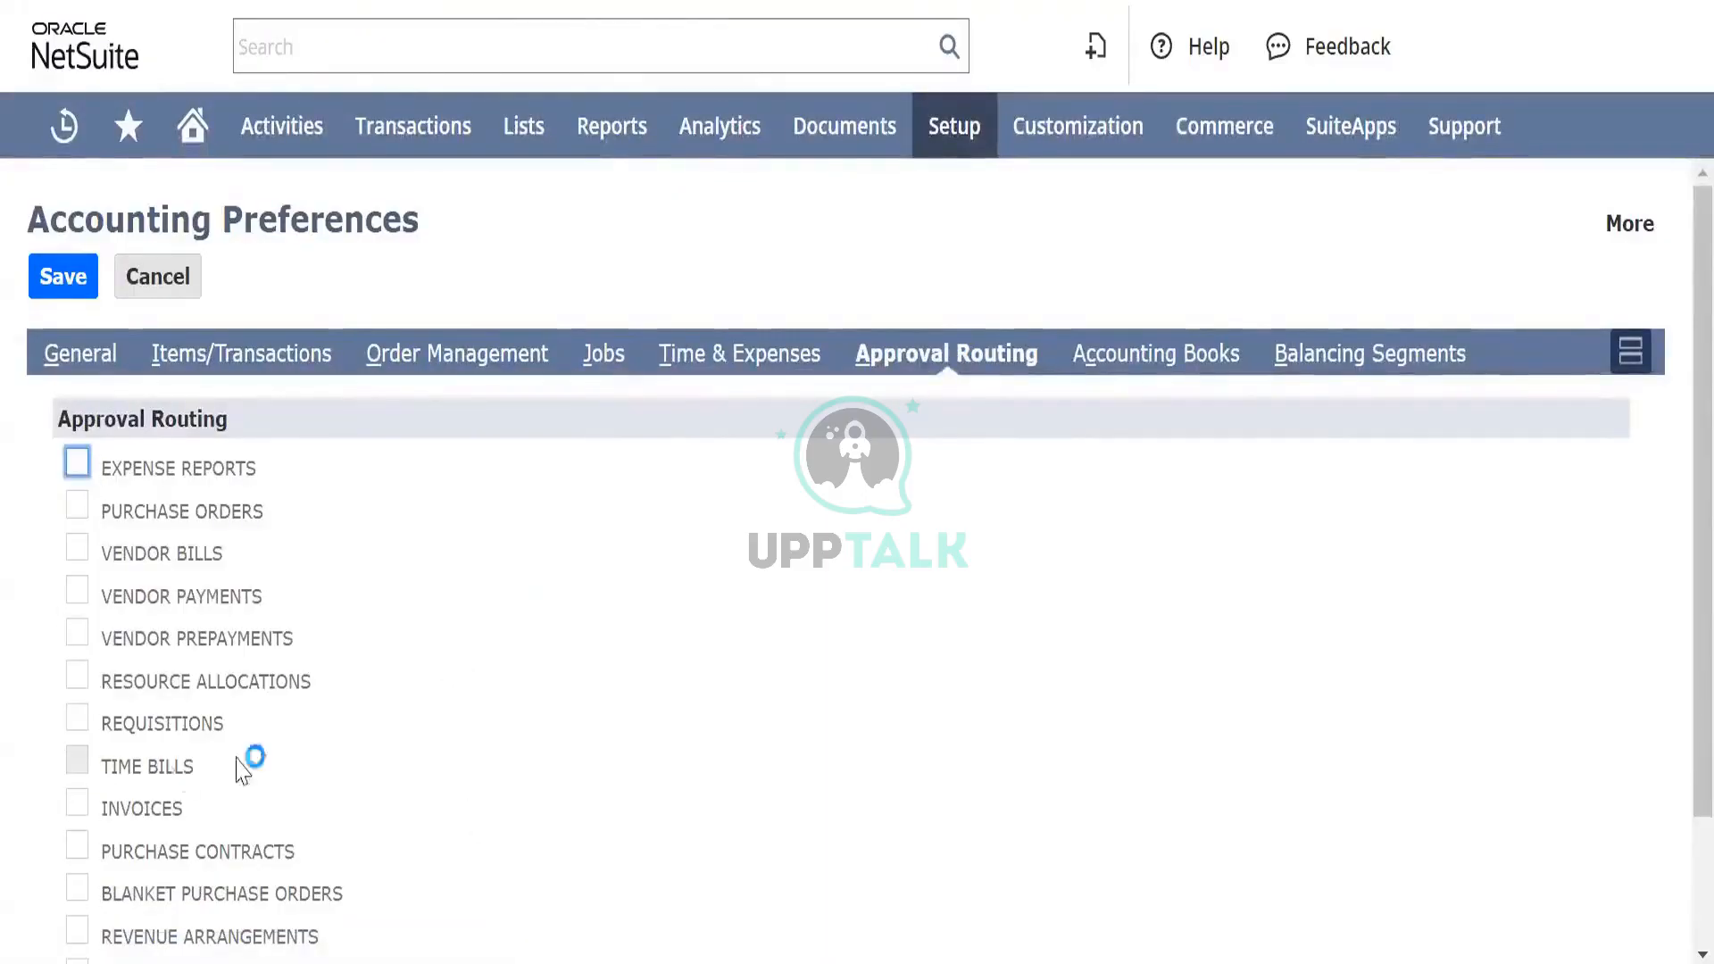
scroll(501, 775, "down", 2)
scroll(497, 773, "up", 1)
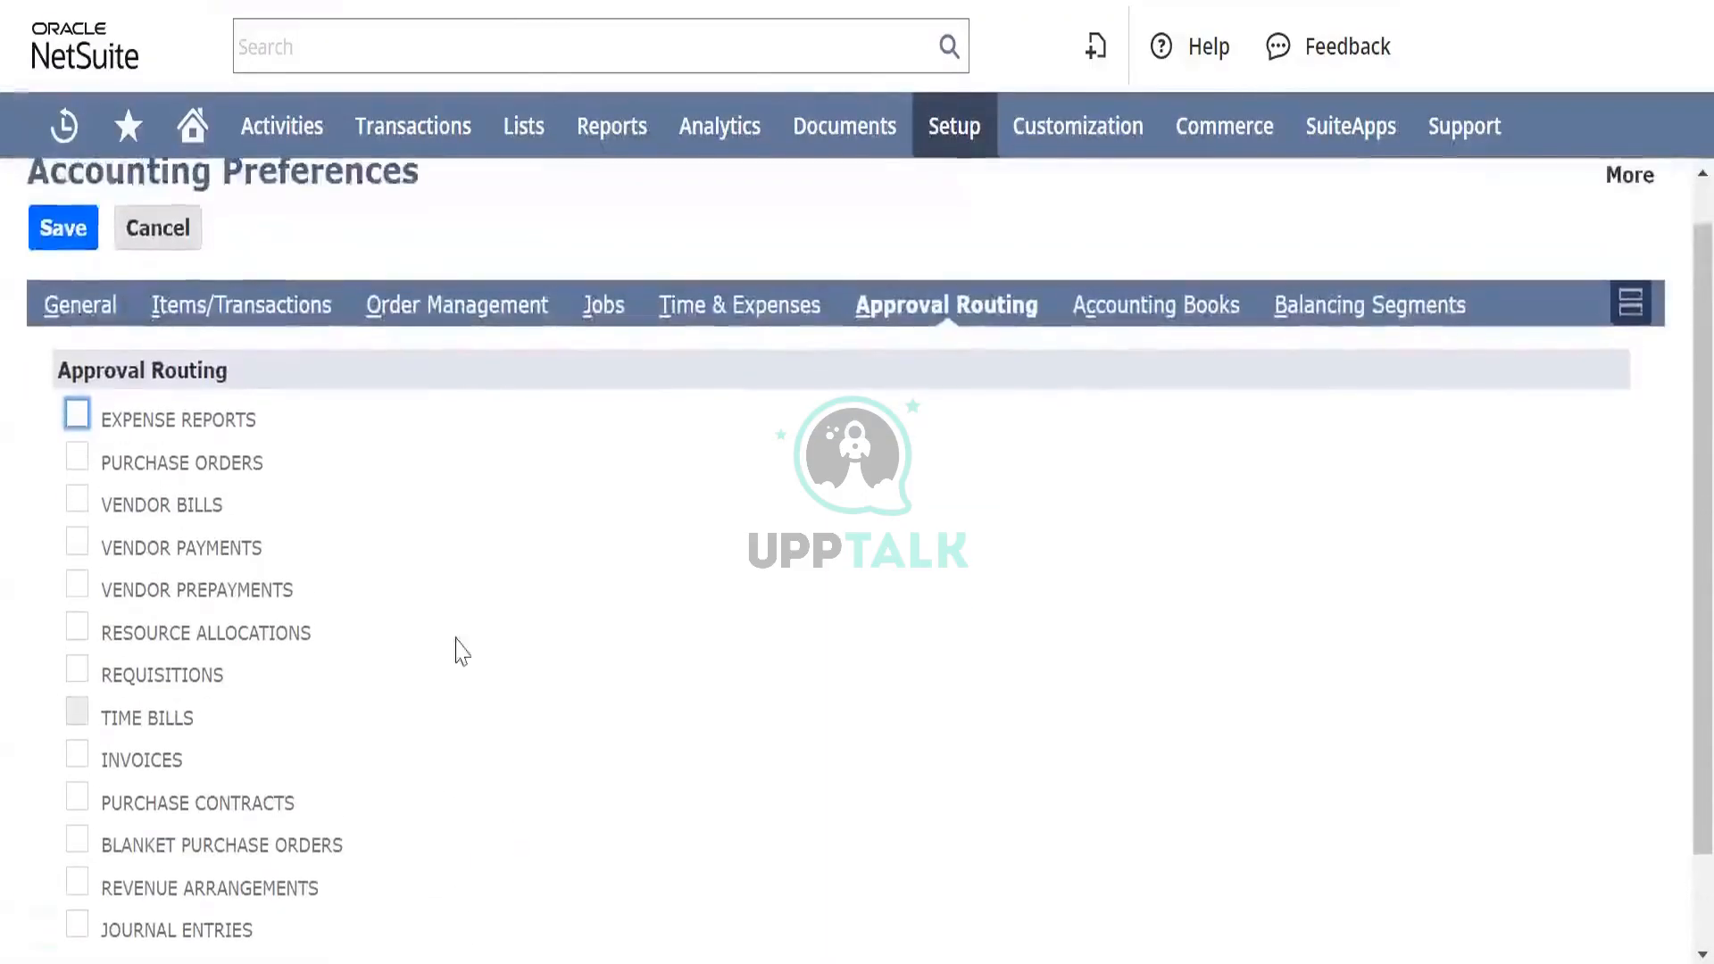
left_click(74, 466)
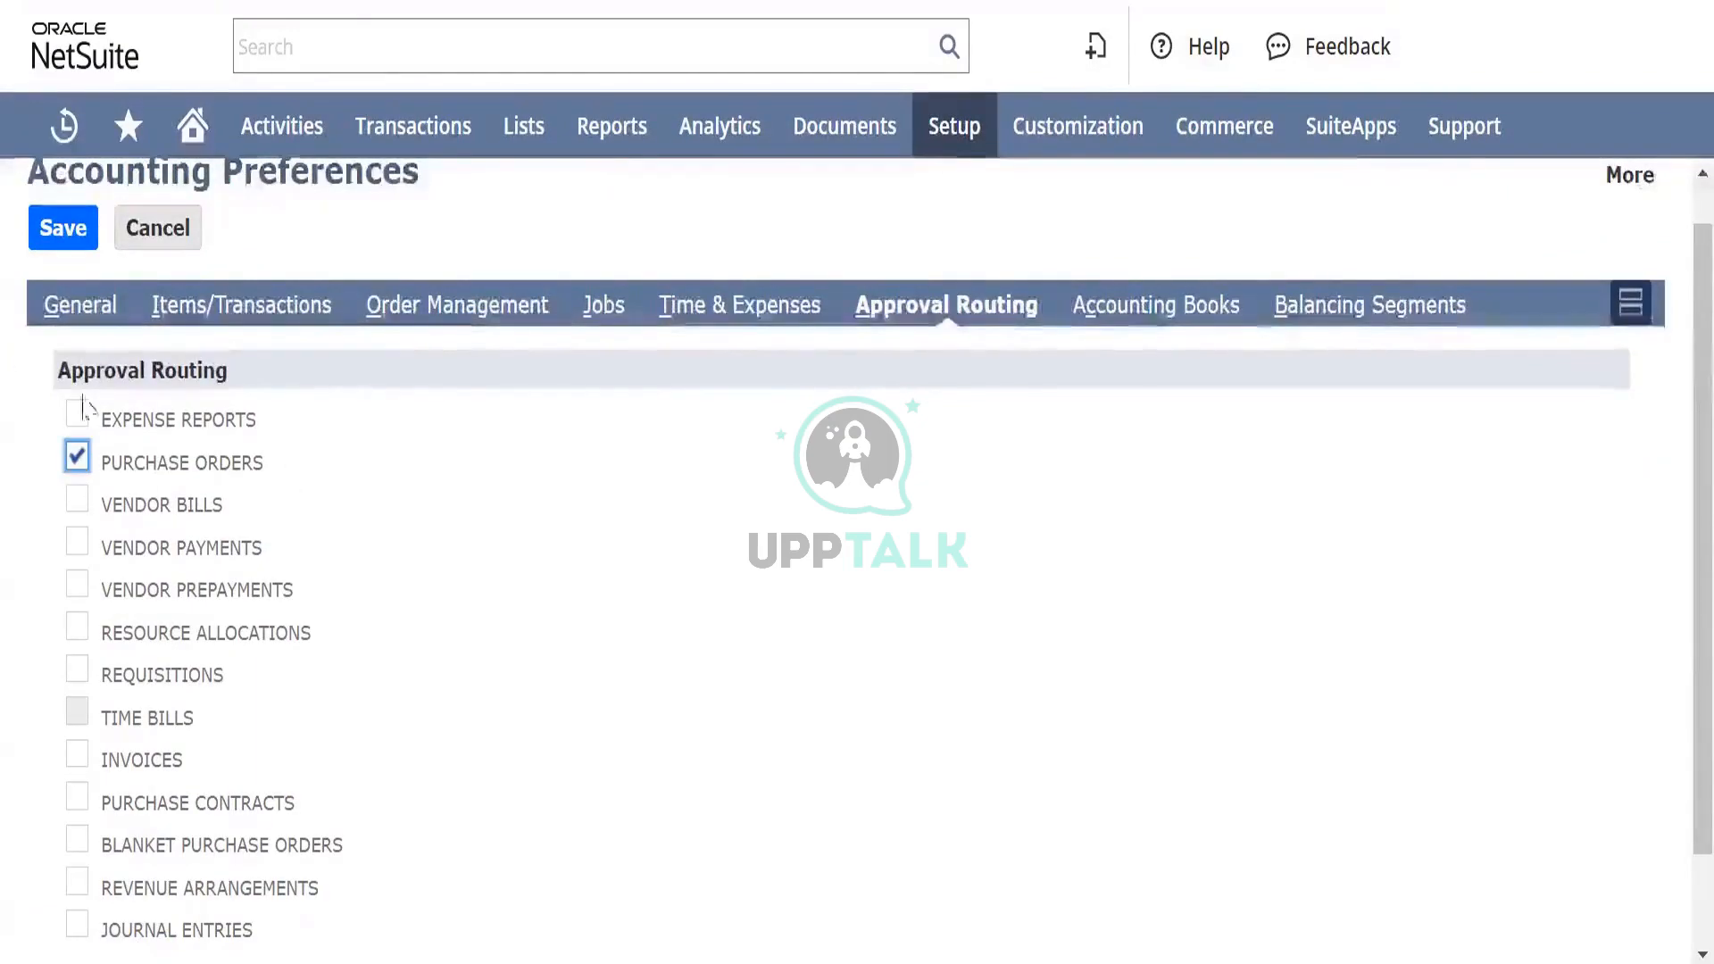
left_click(51, 234)
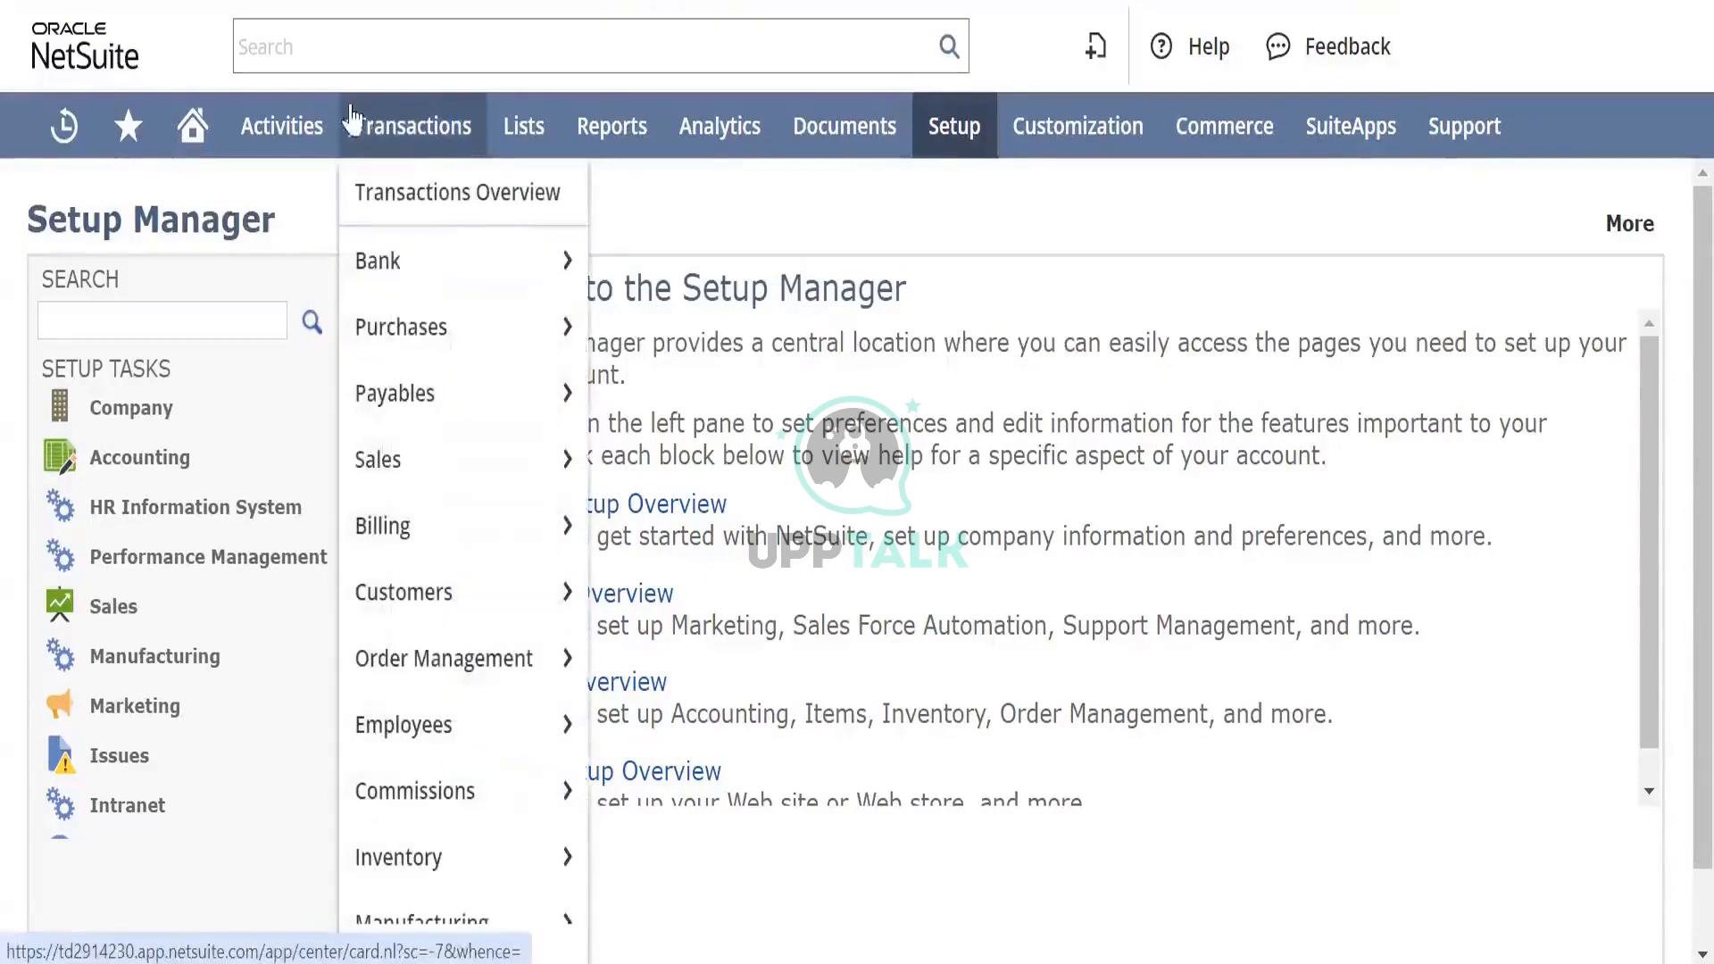
Step: Switch to the sandbox account of Head Digital Works Private Limited
mouse_move(423, 136)
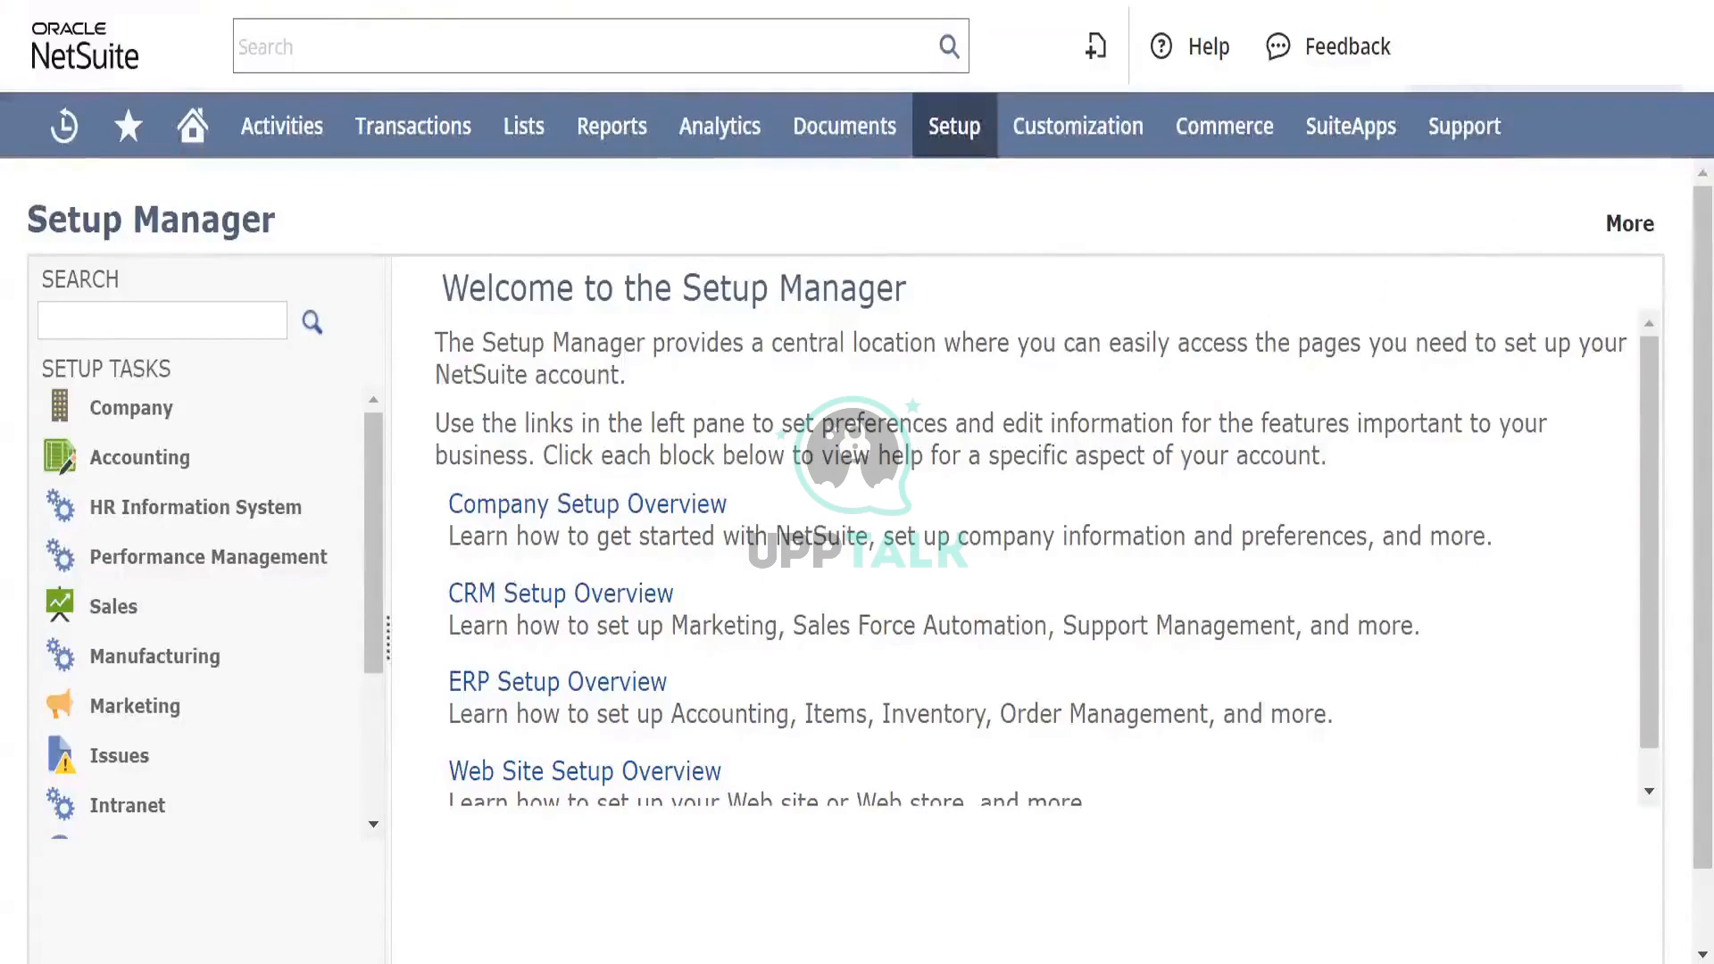
mouse_move(1544, 52)
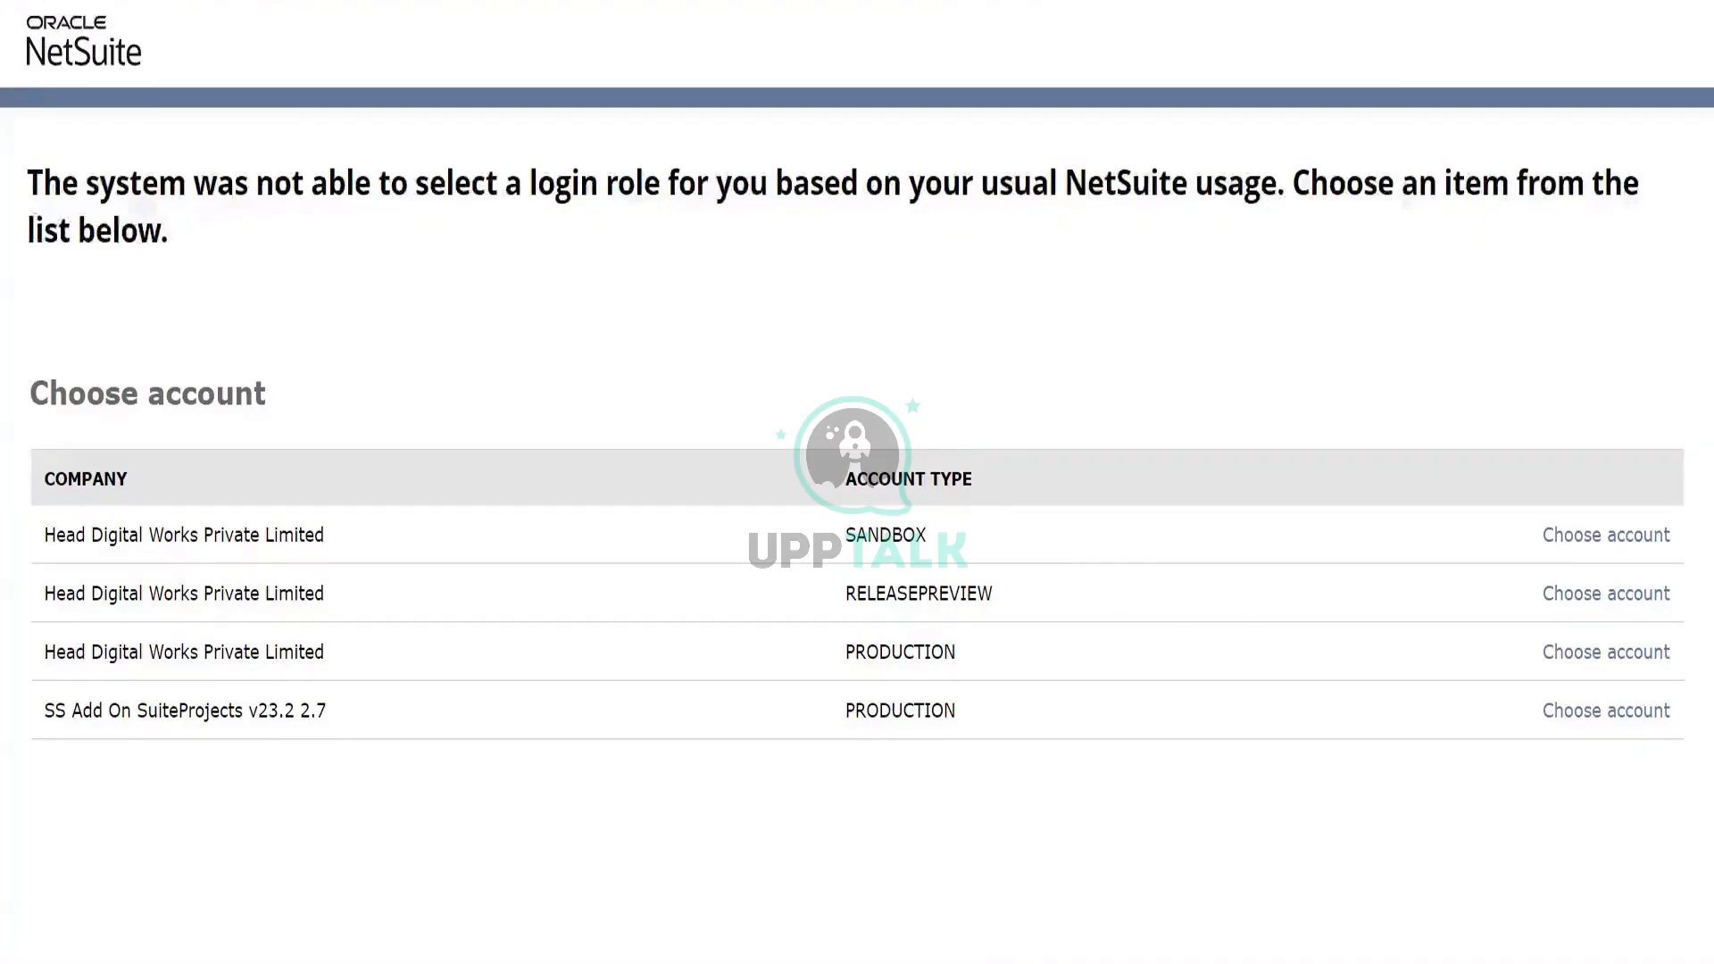
left_click(1572, 537)
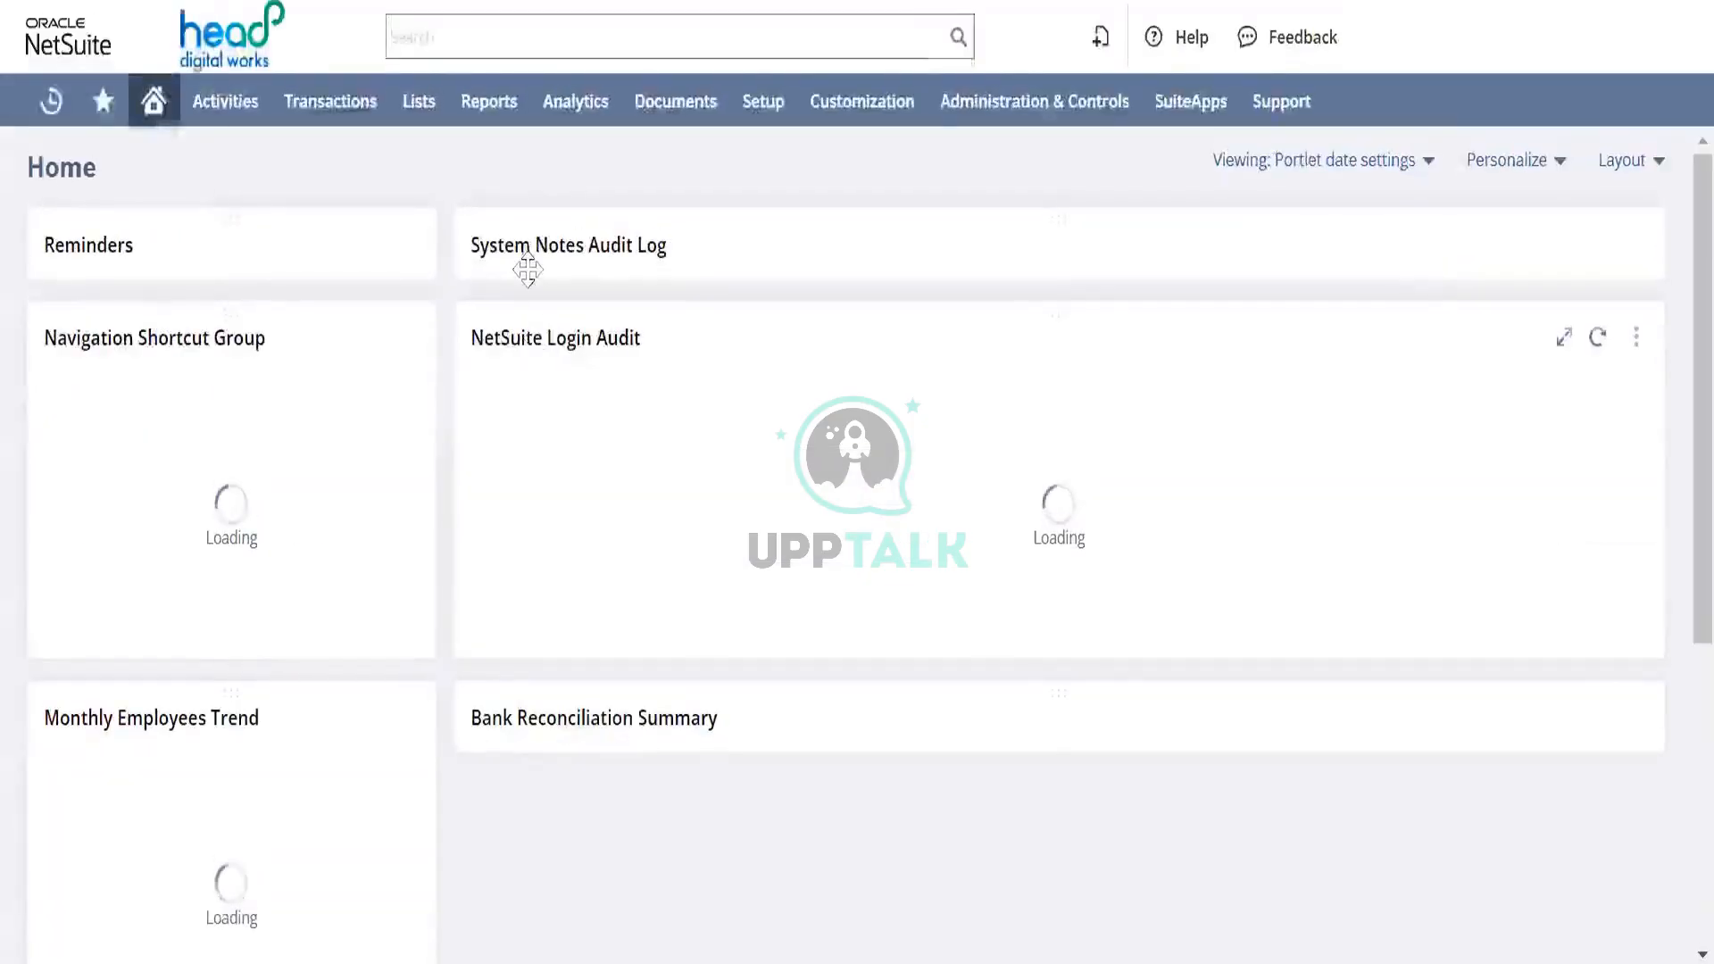
Step: Open the HDW || Purchase Order - Marketing workflow for editing and examine the actions of its Initiation state
mouse_move(1507, 67)
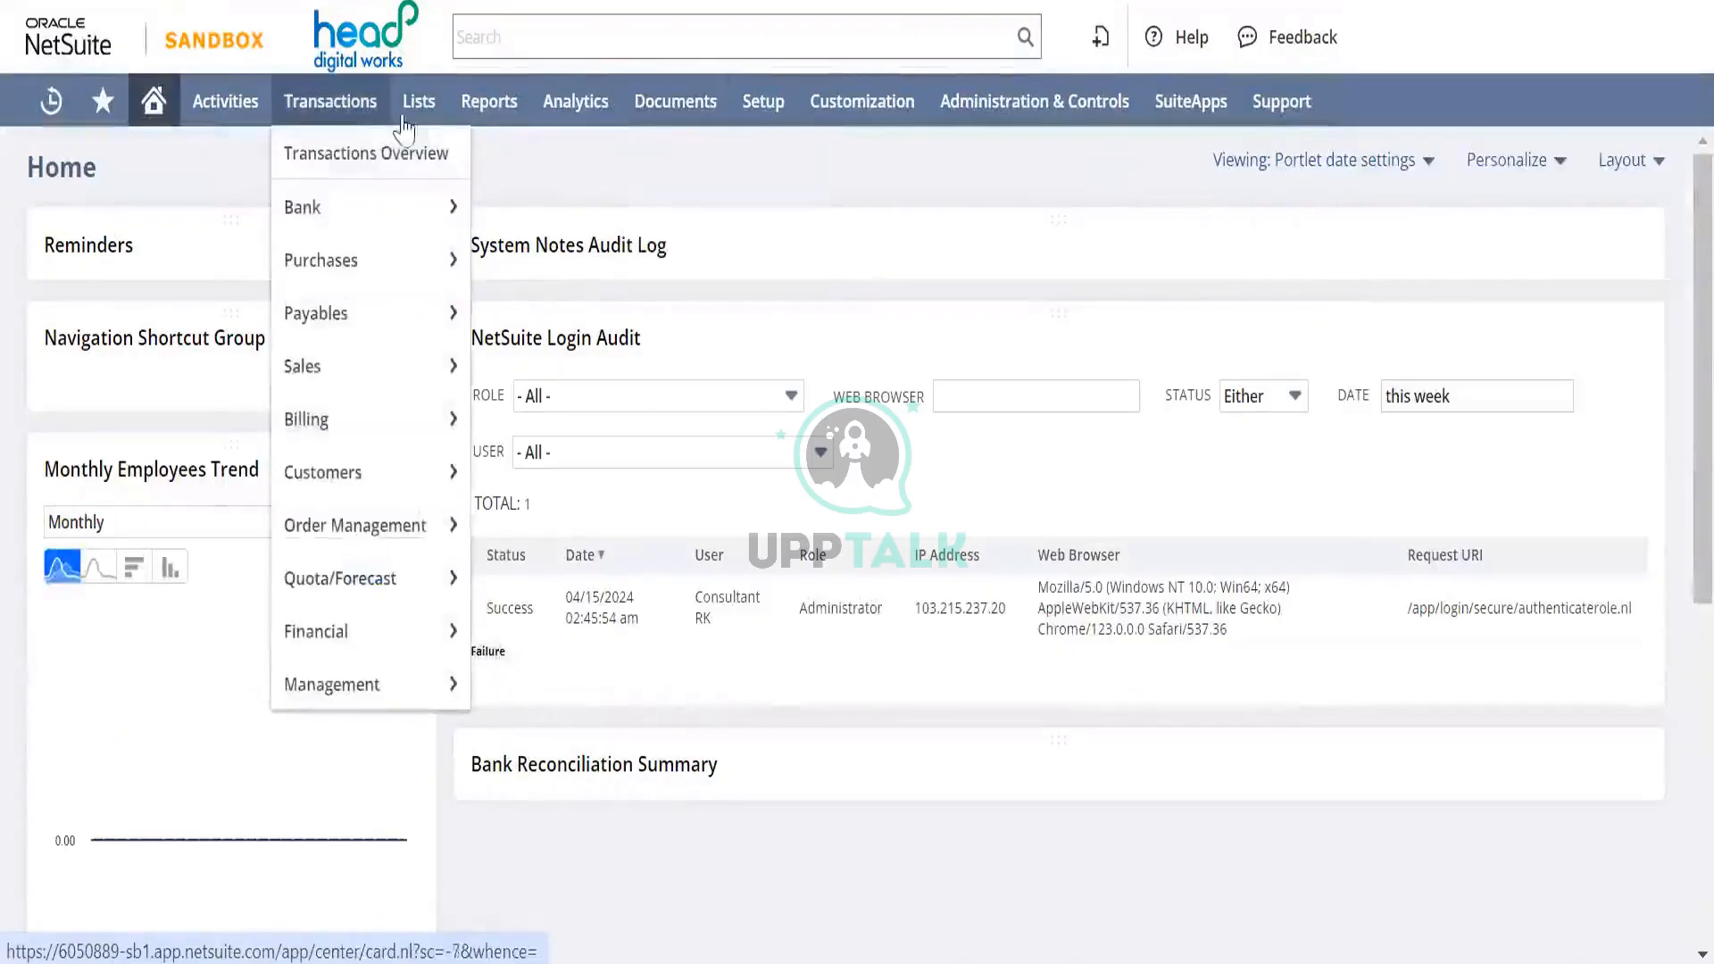
mouse_move(871, 125)
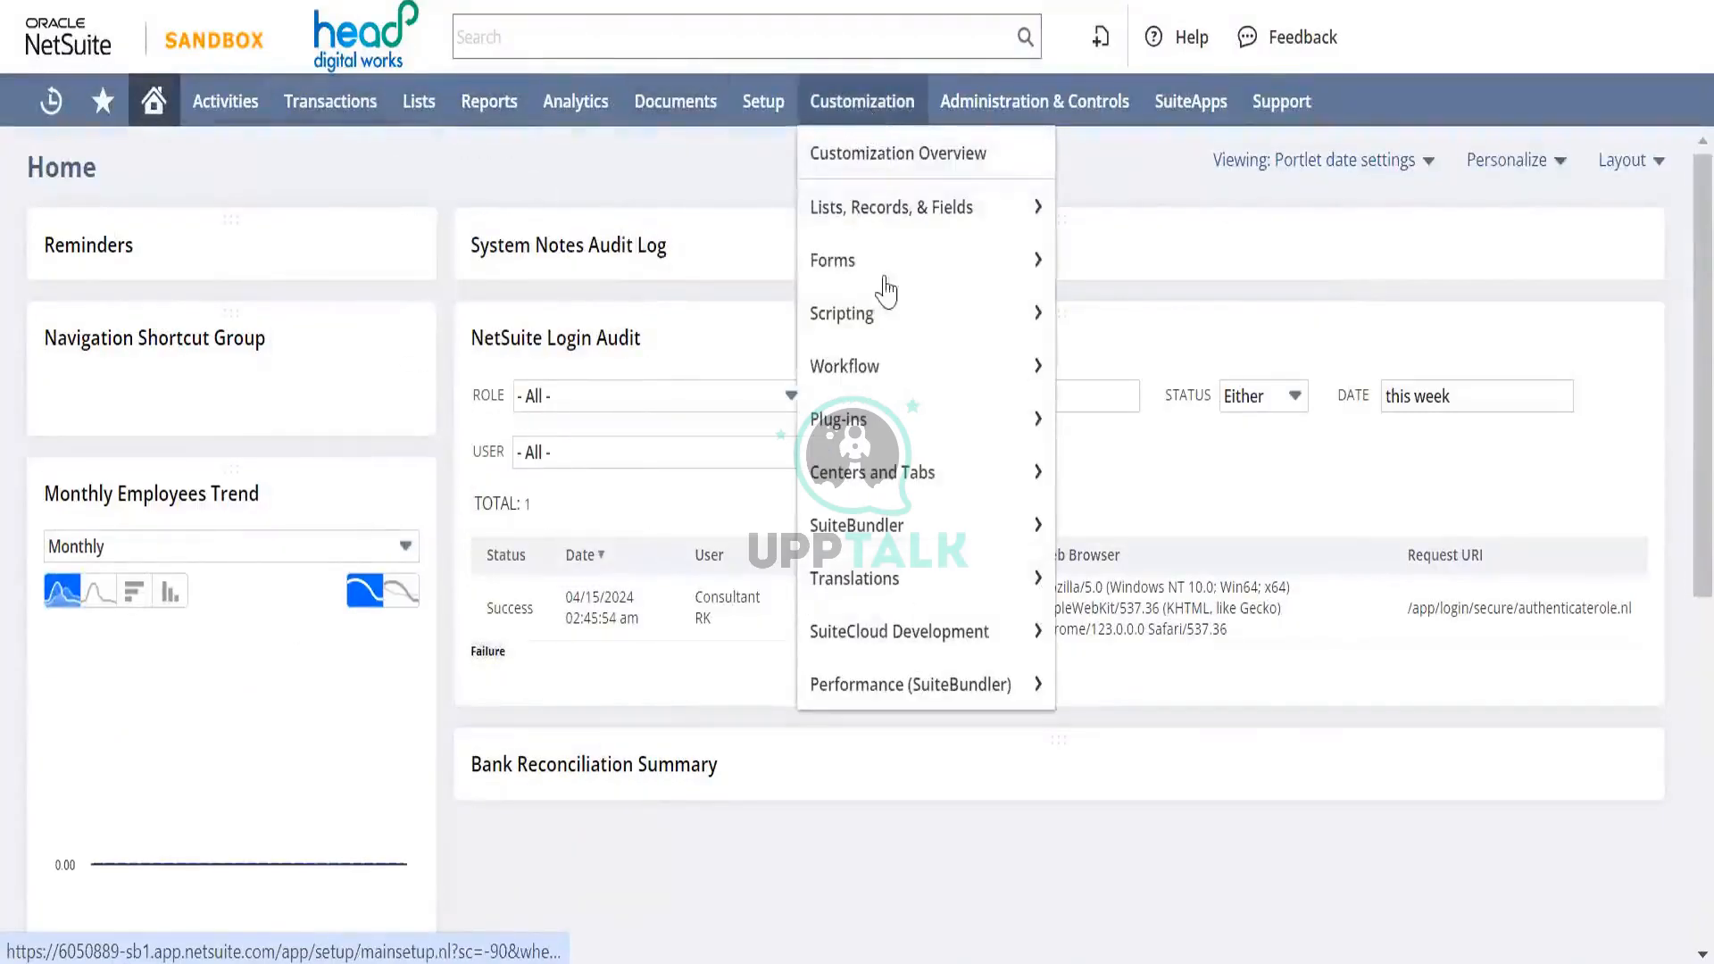
mouse_move(946, 368)
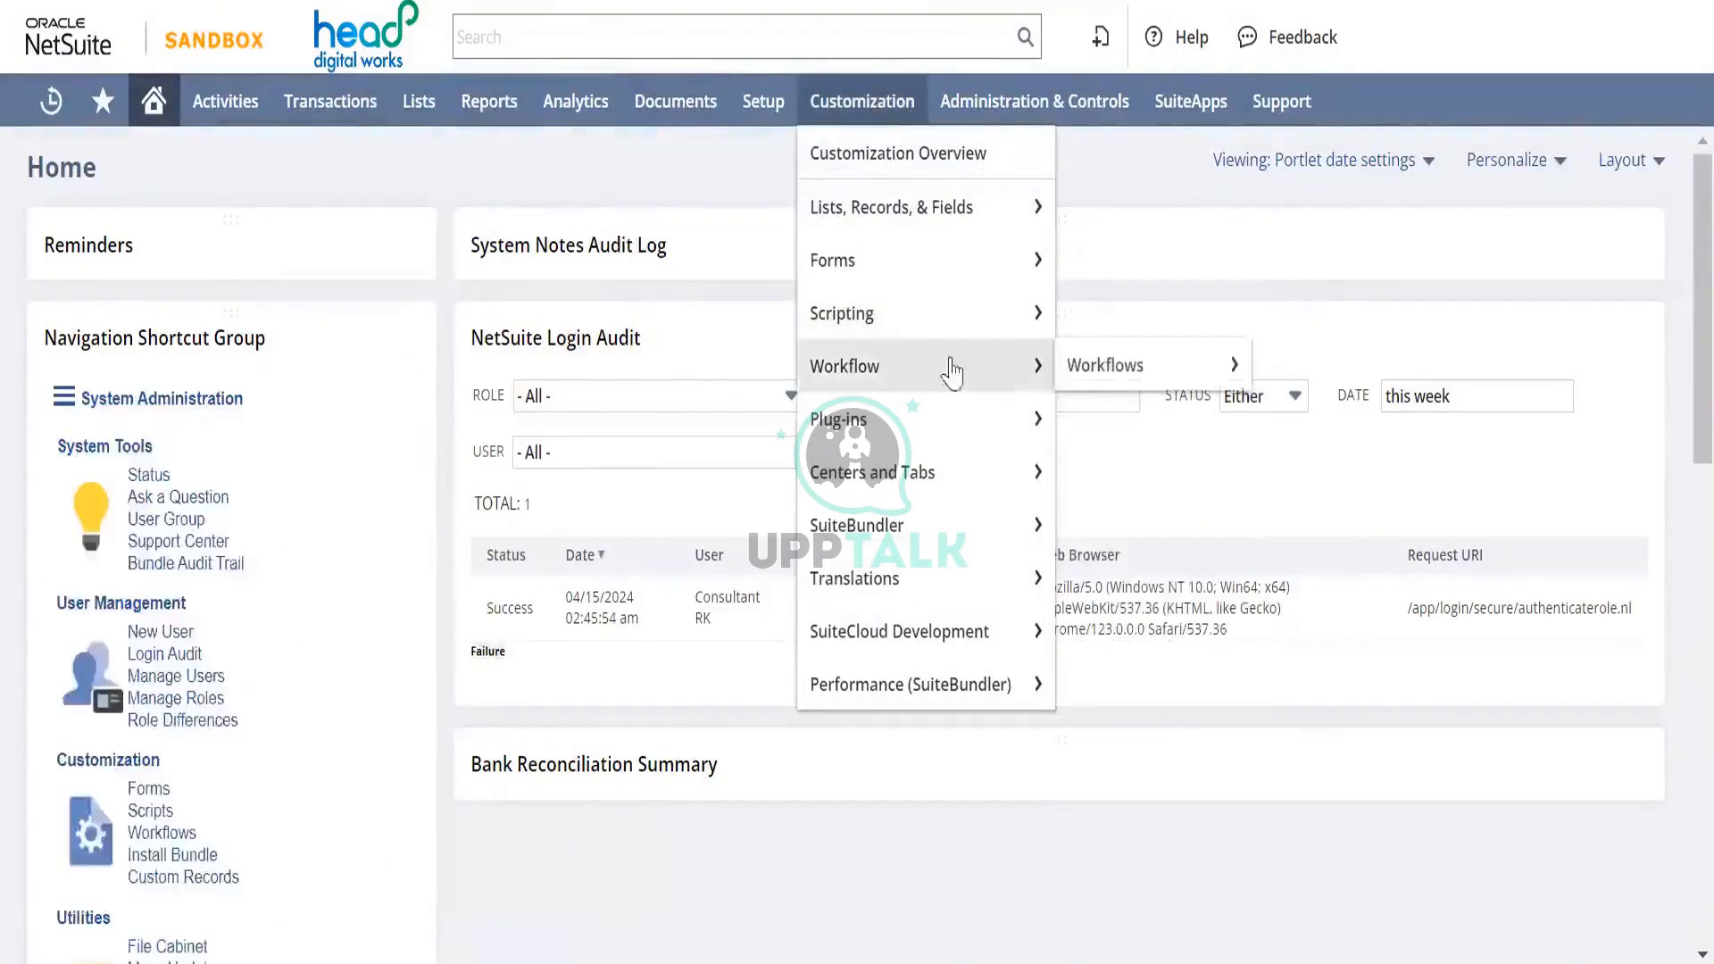
left_click(1133, 375)
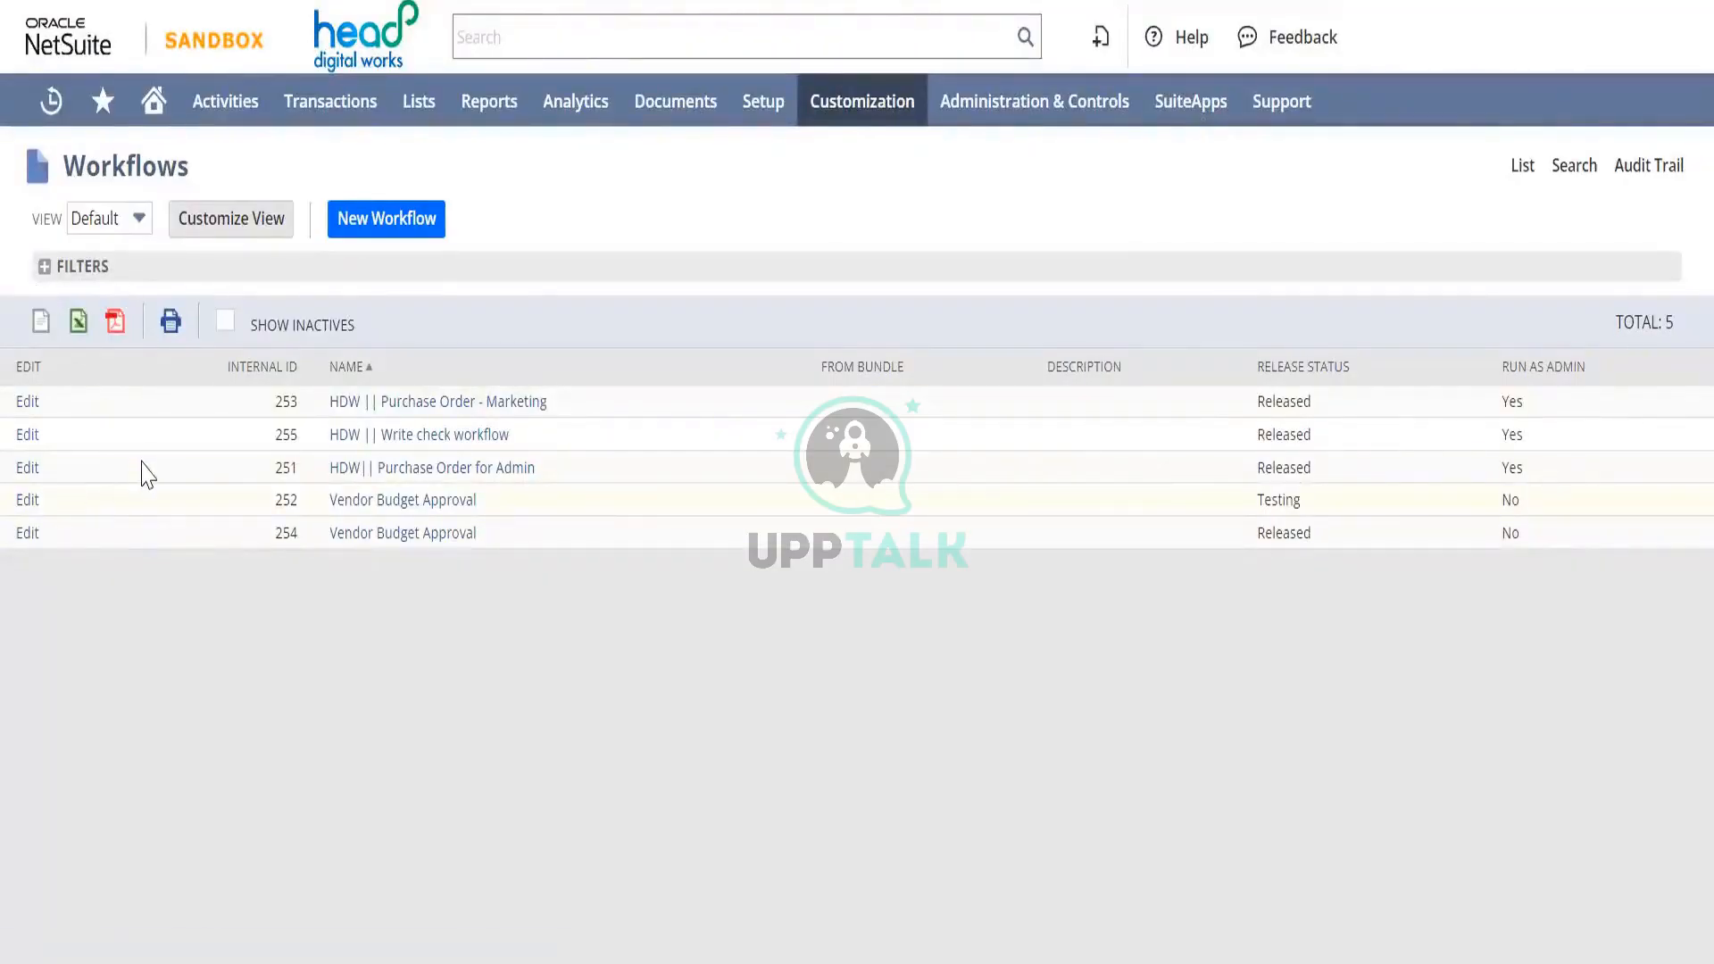
left_click(26, 402)
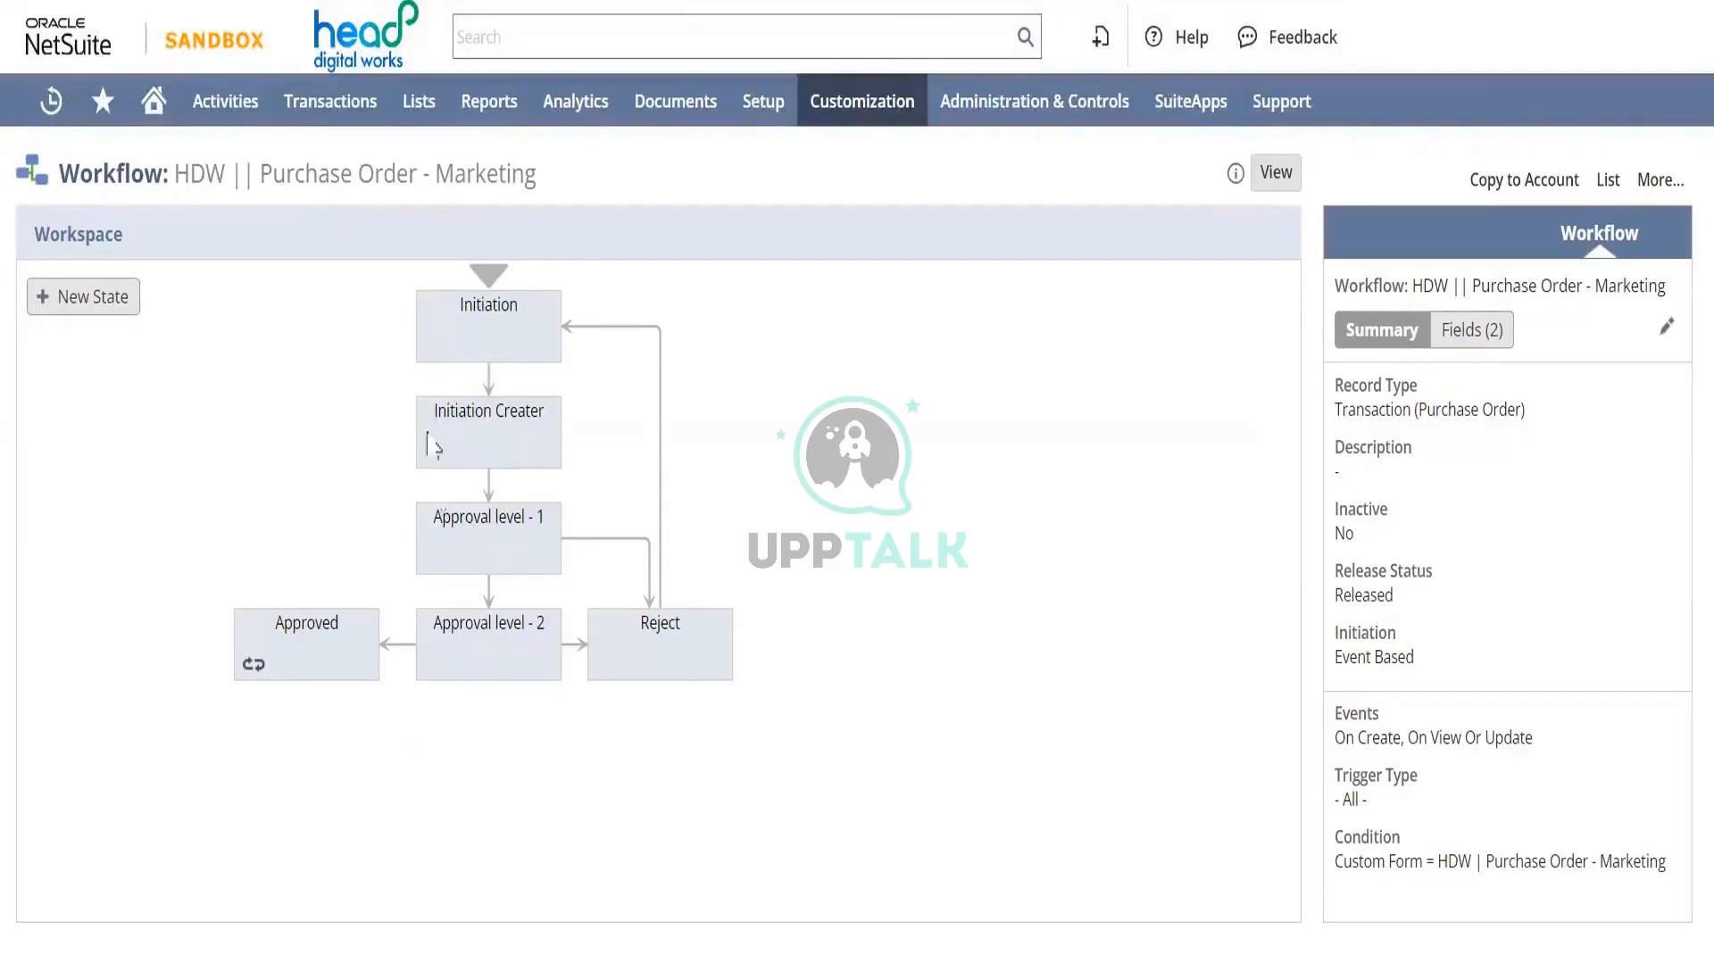
left_click(458, 337)
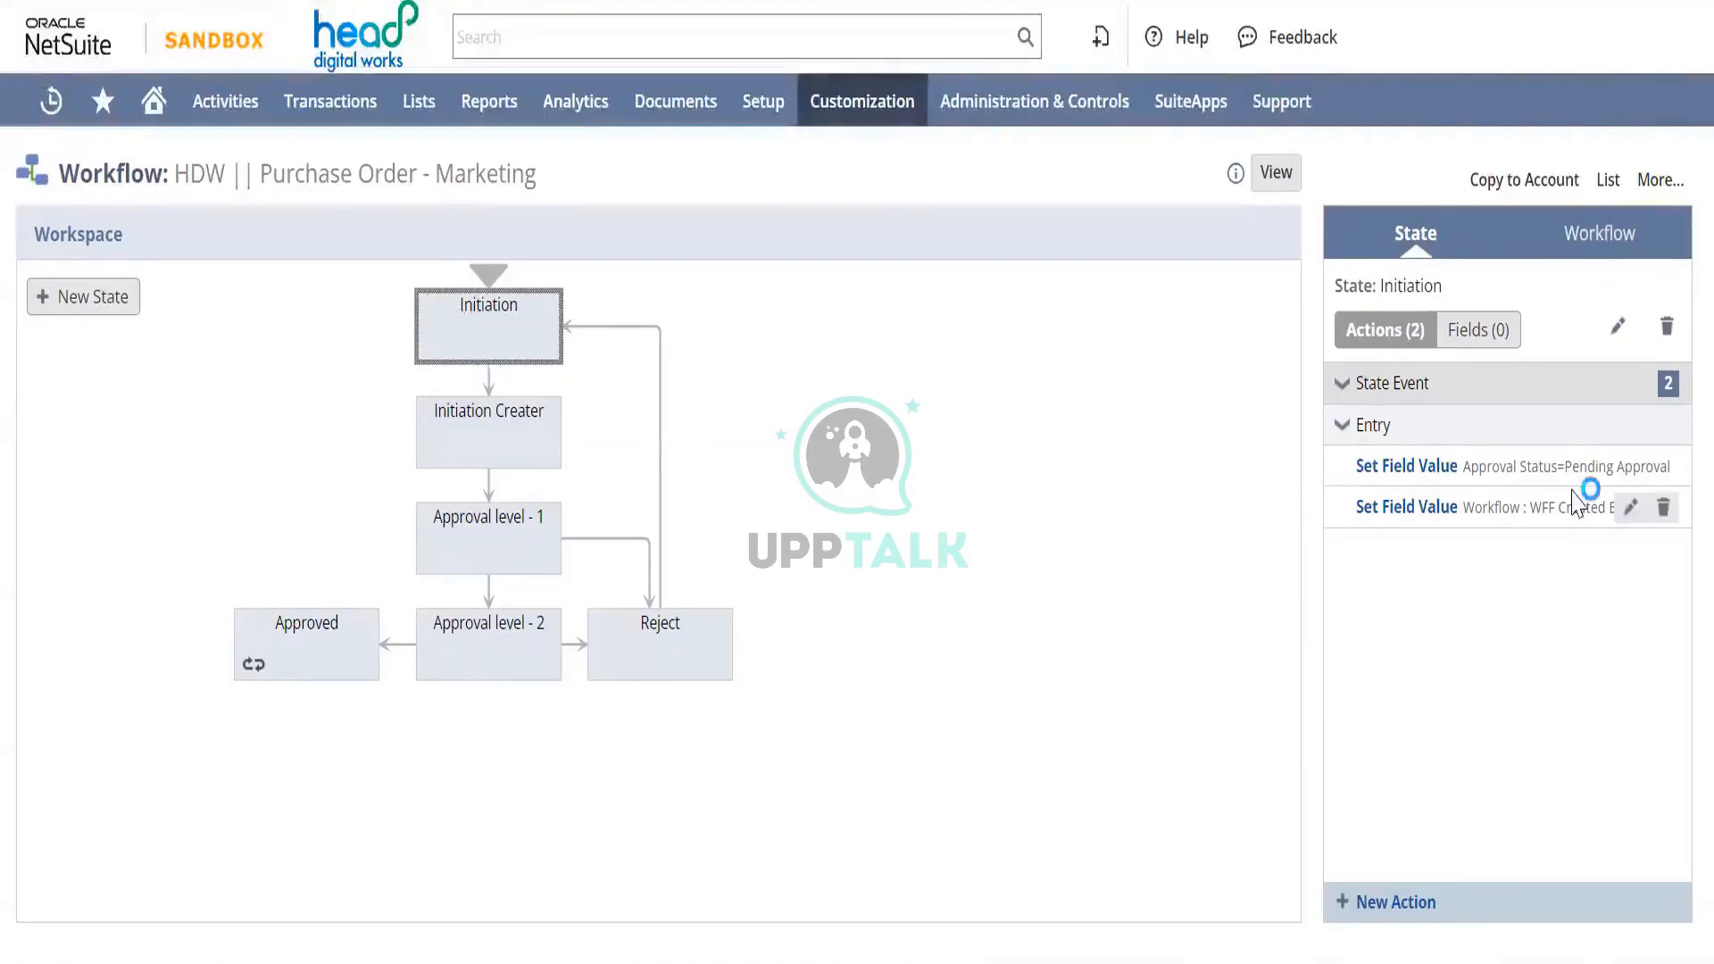
mouse_move(1532, 466)
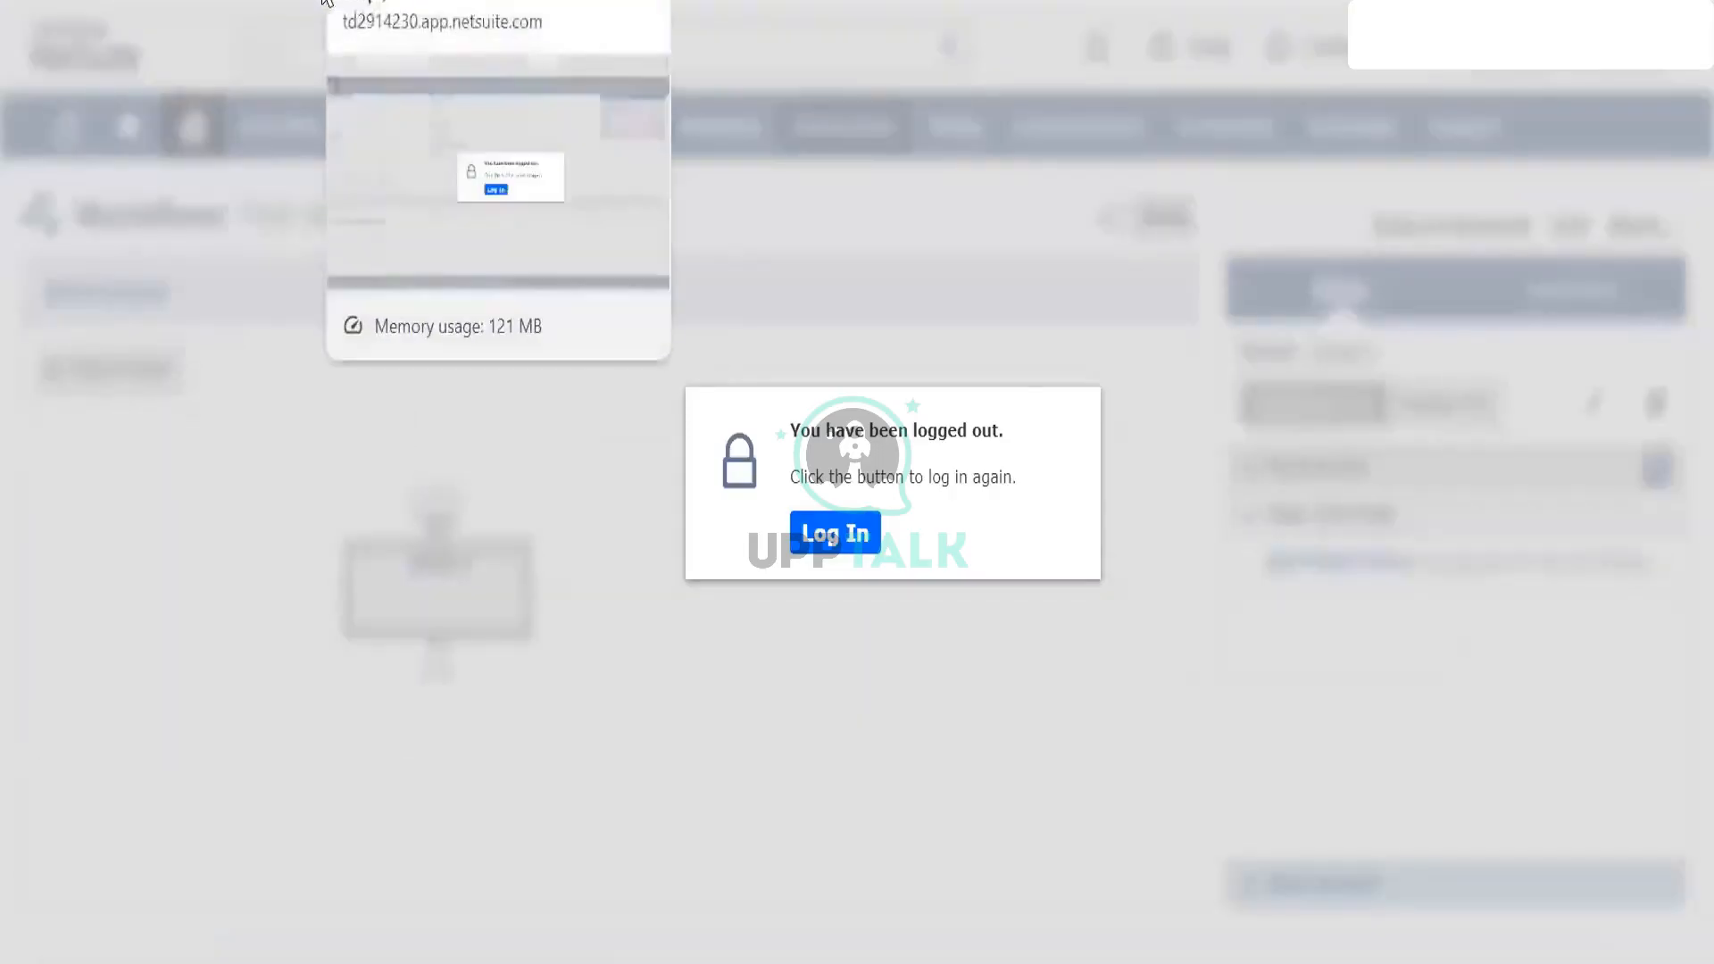
Step: Open a new purchase order form from the sandbox account in a separate browser tab
left_click(326, 1)
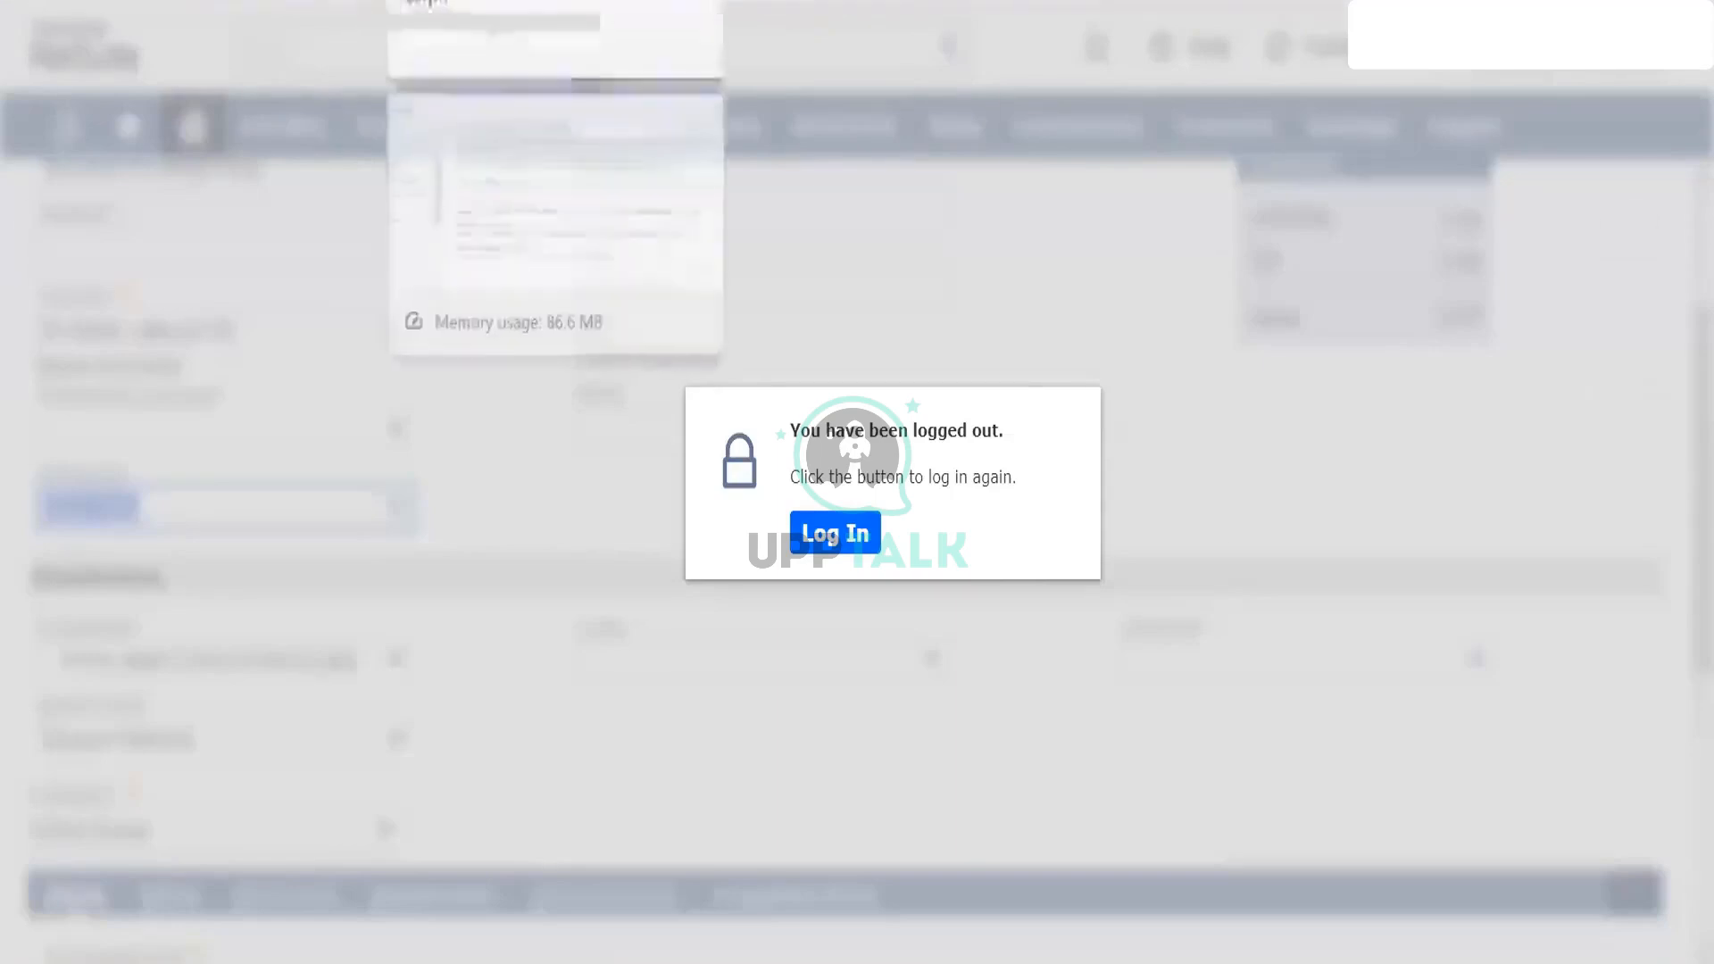
left_click(451, 1)
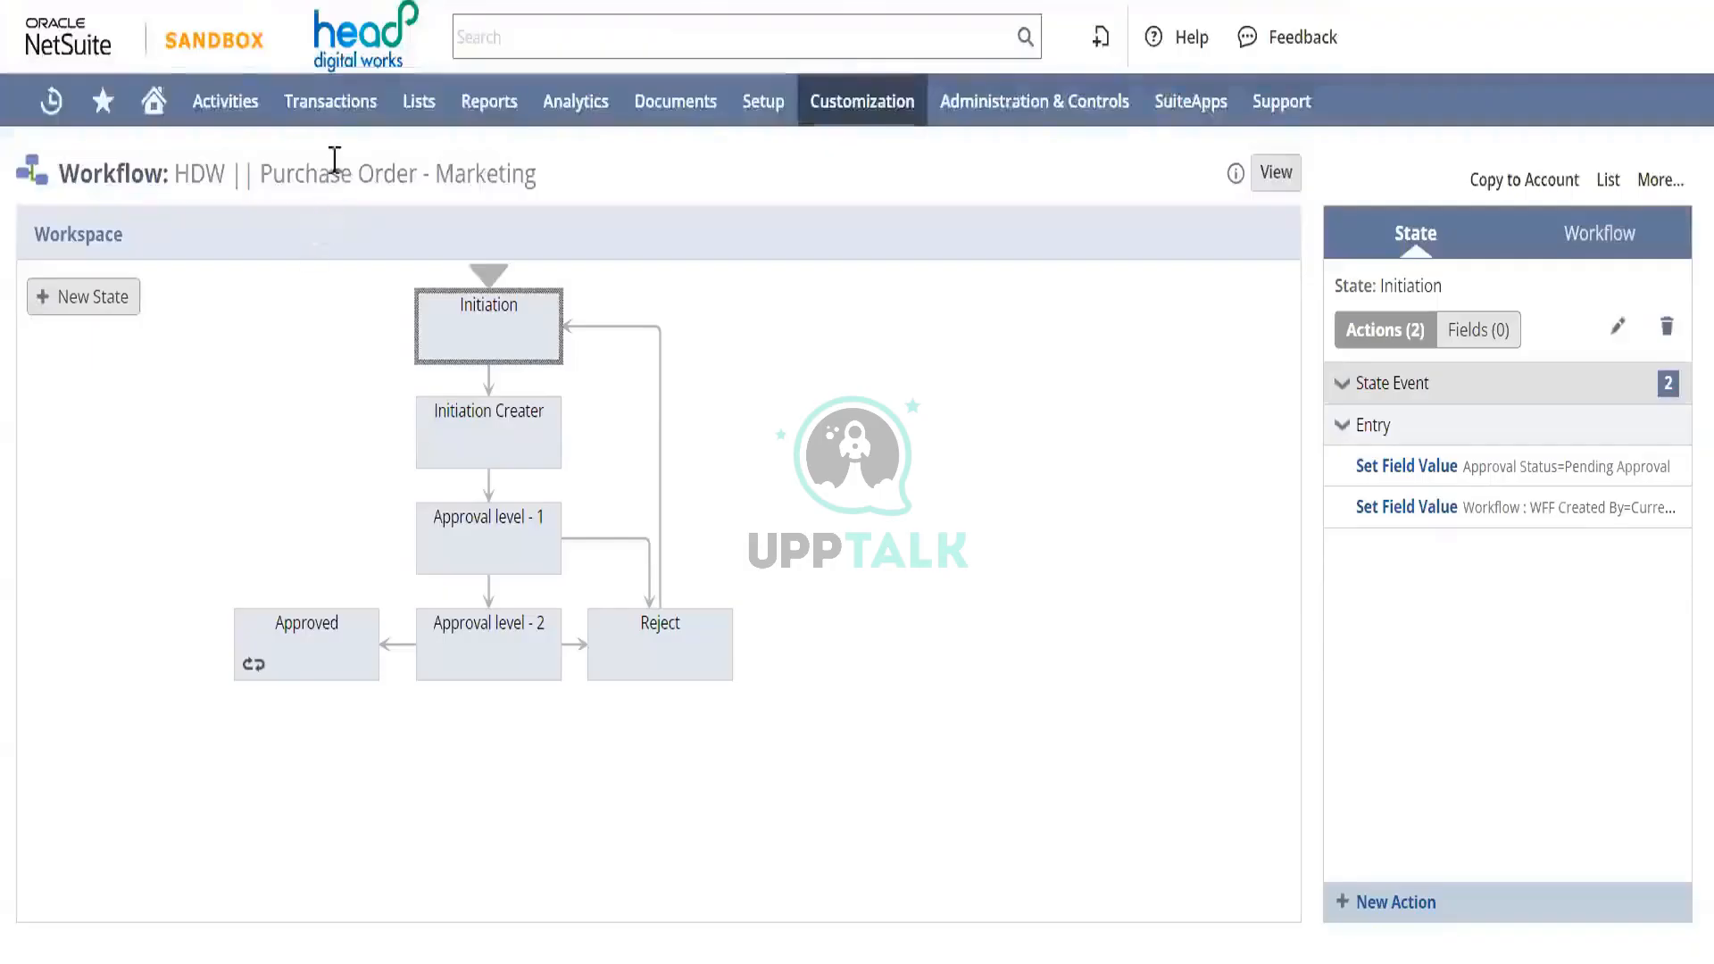
mouse_move(332, 112)
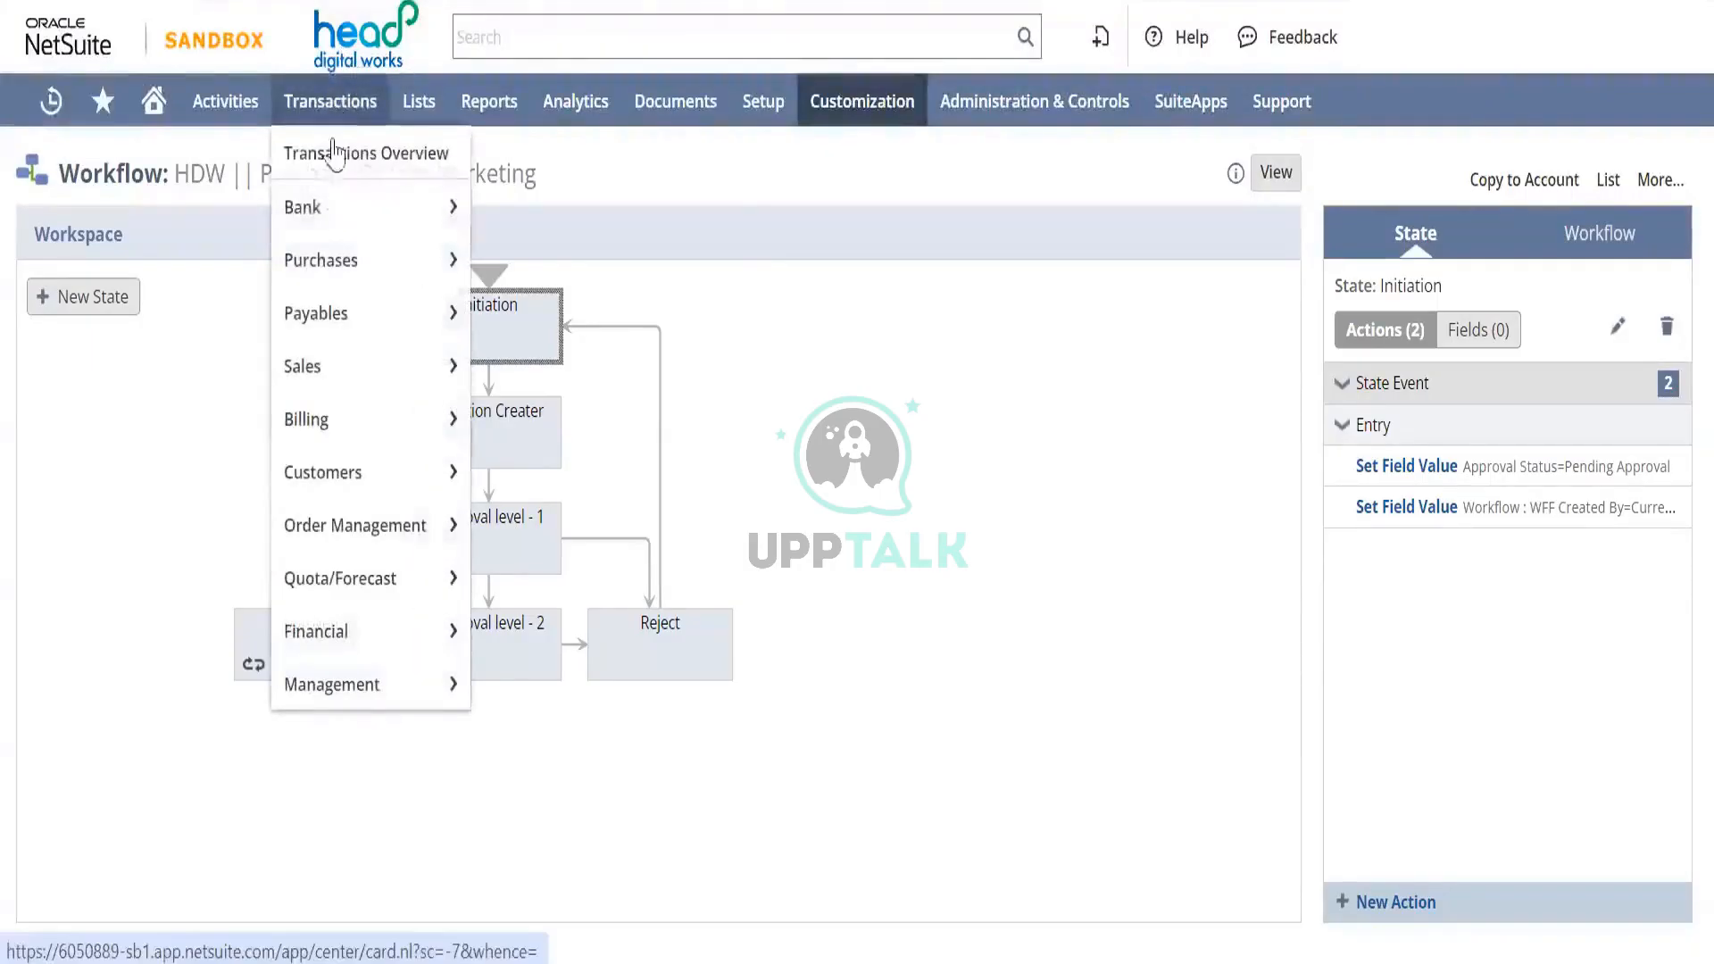
mouse_move(408, 258)
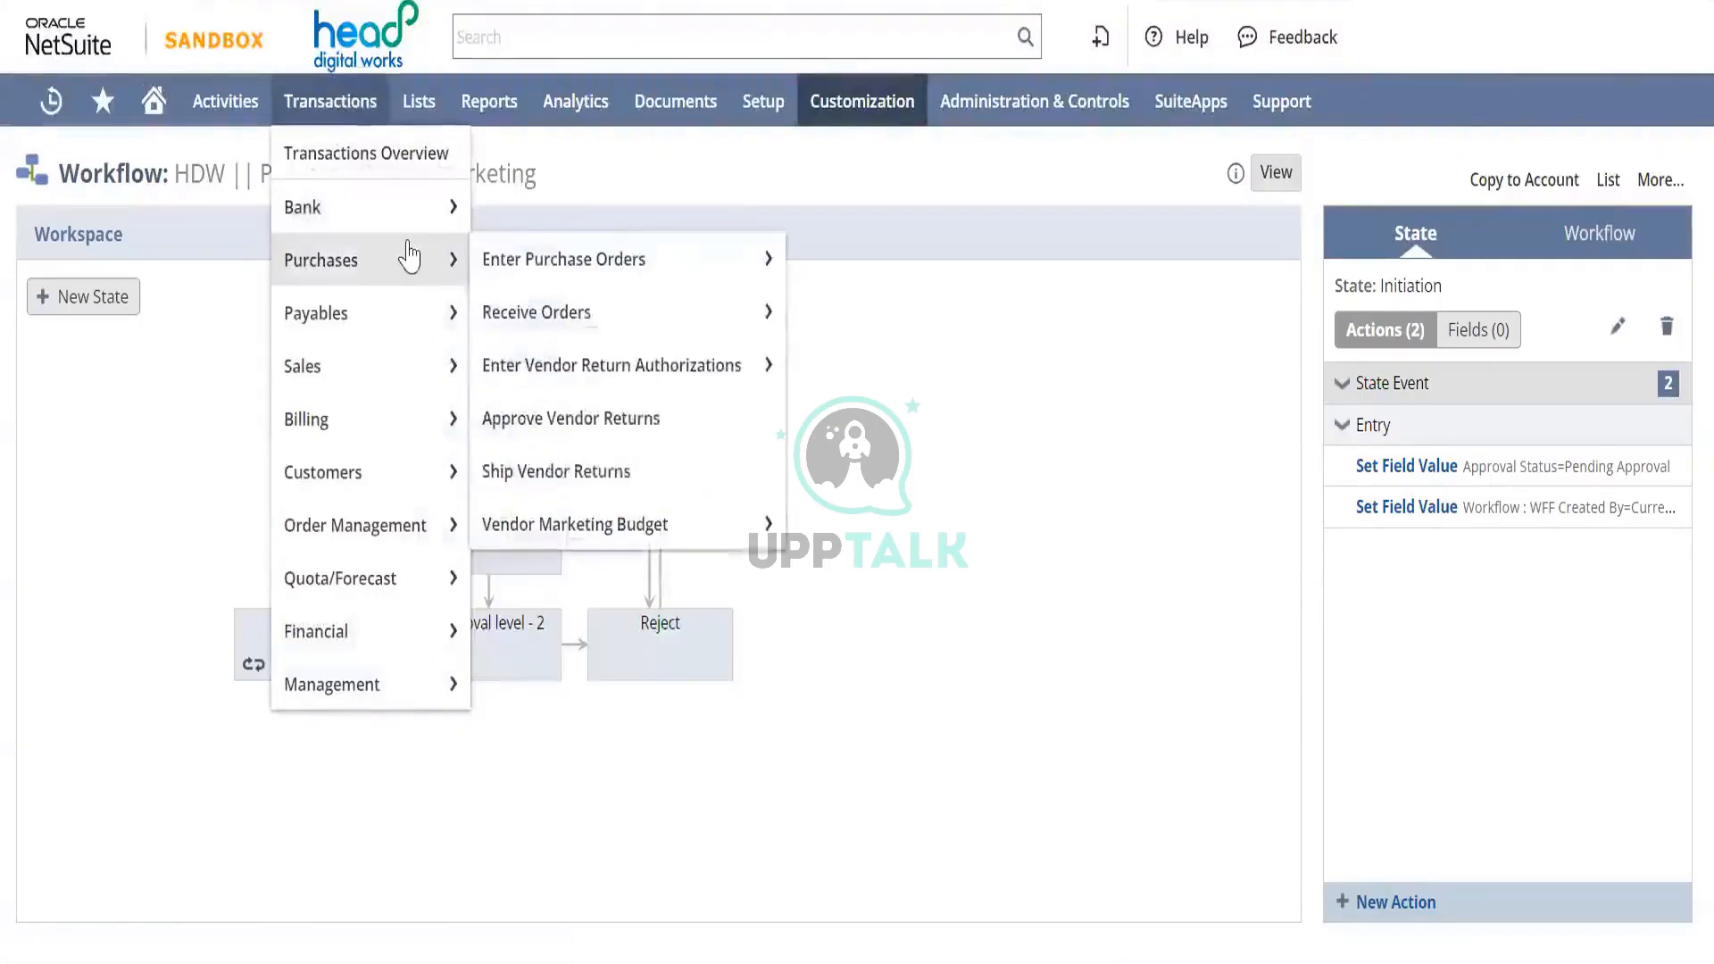
right_click(547, 264)
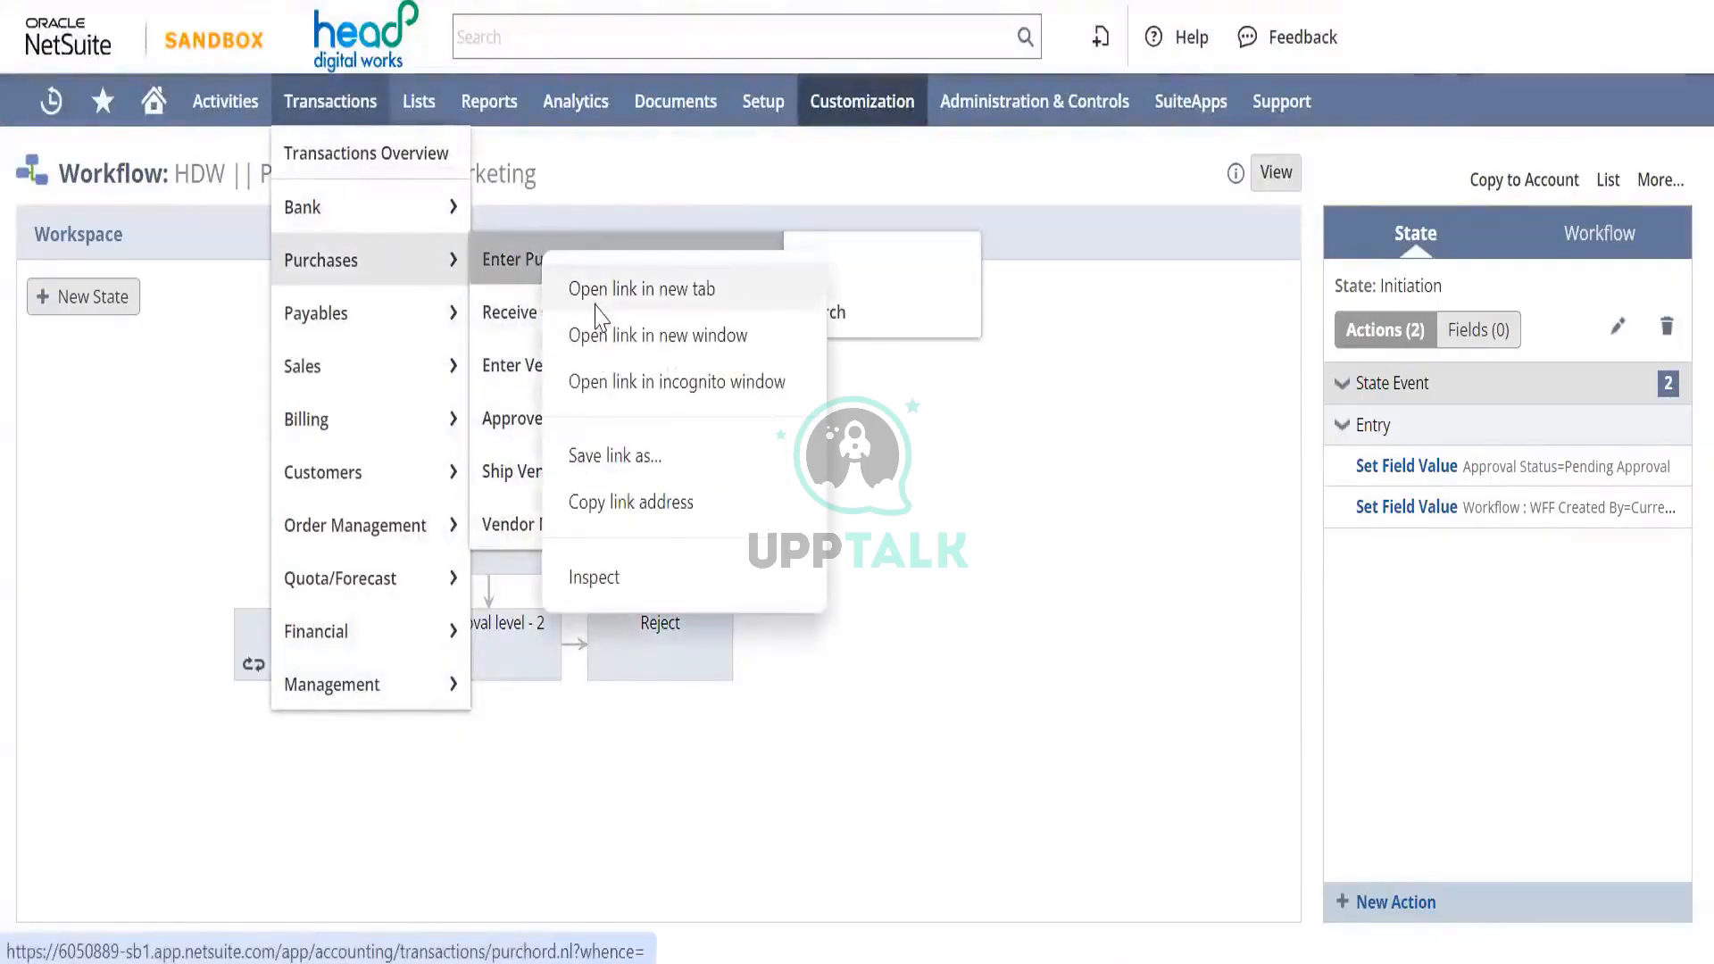
left_click(624, 290)
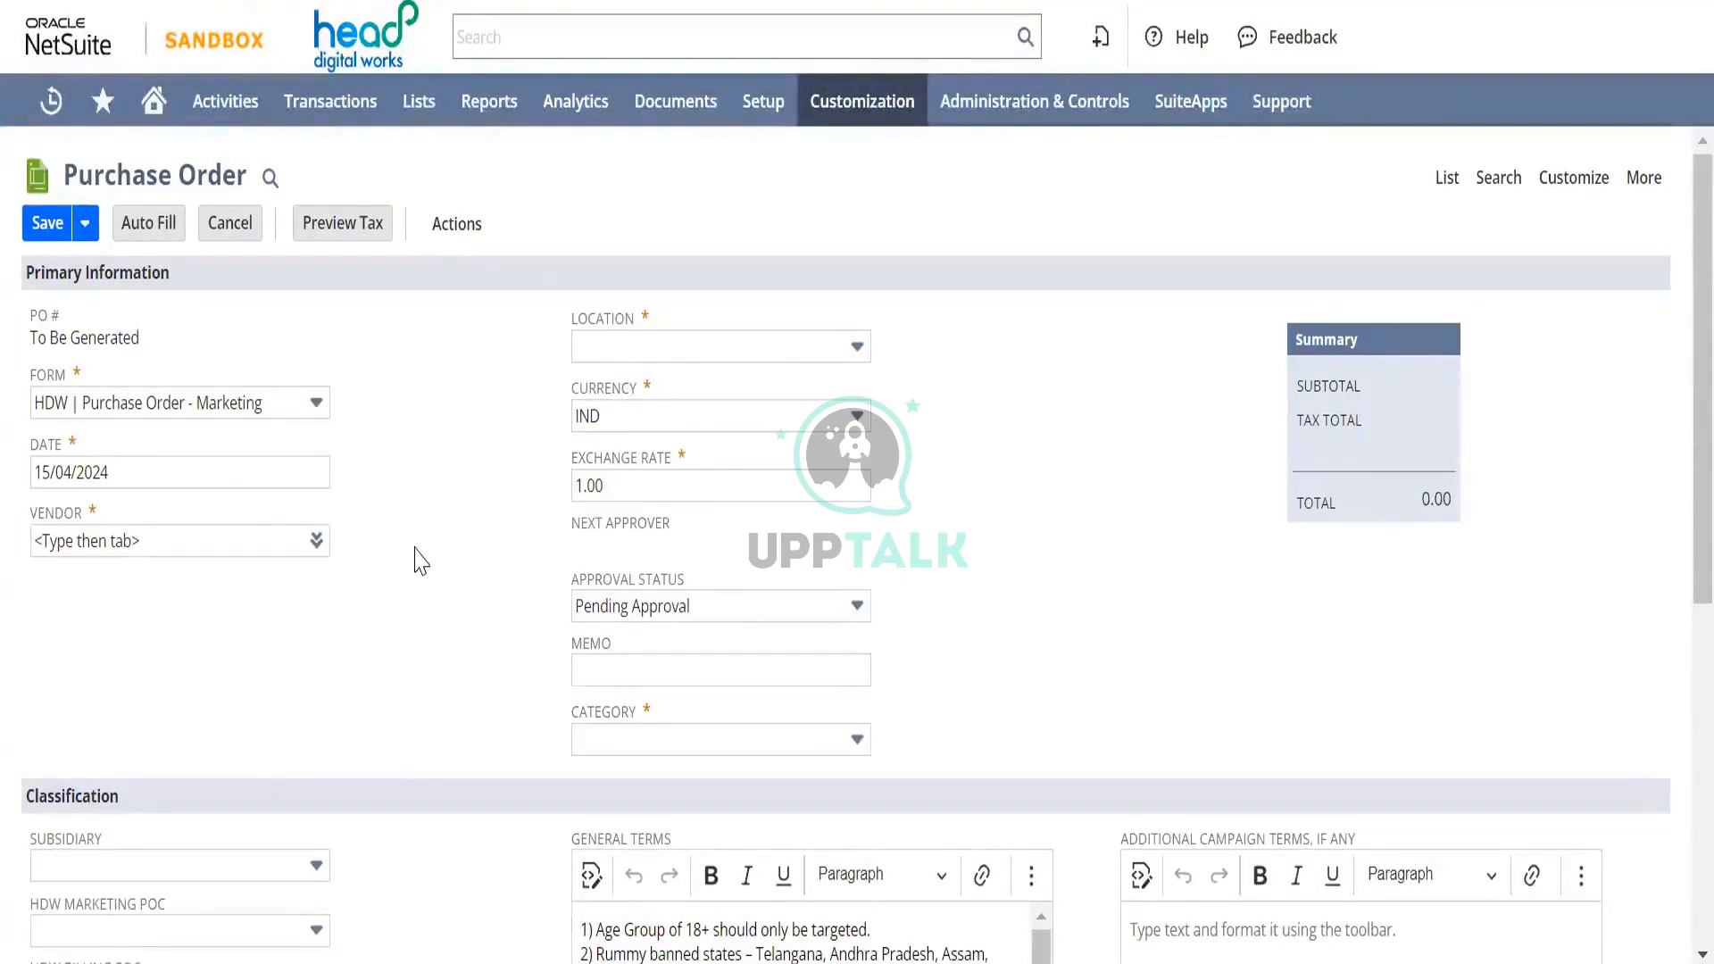
Step: Check the Approval Status field on the new purchase order and return to the marketing workflow's Initiation state
scroll(420, 560, "down", 1)
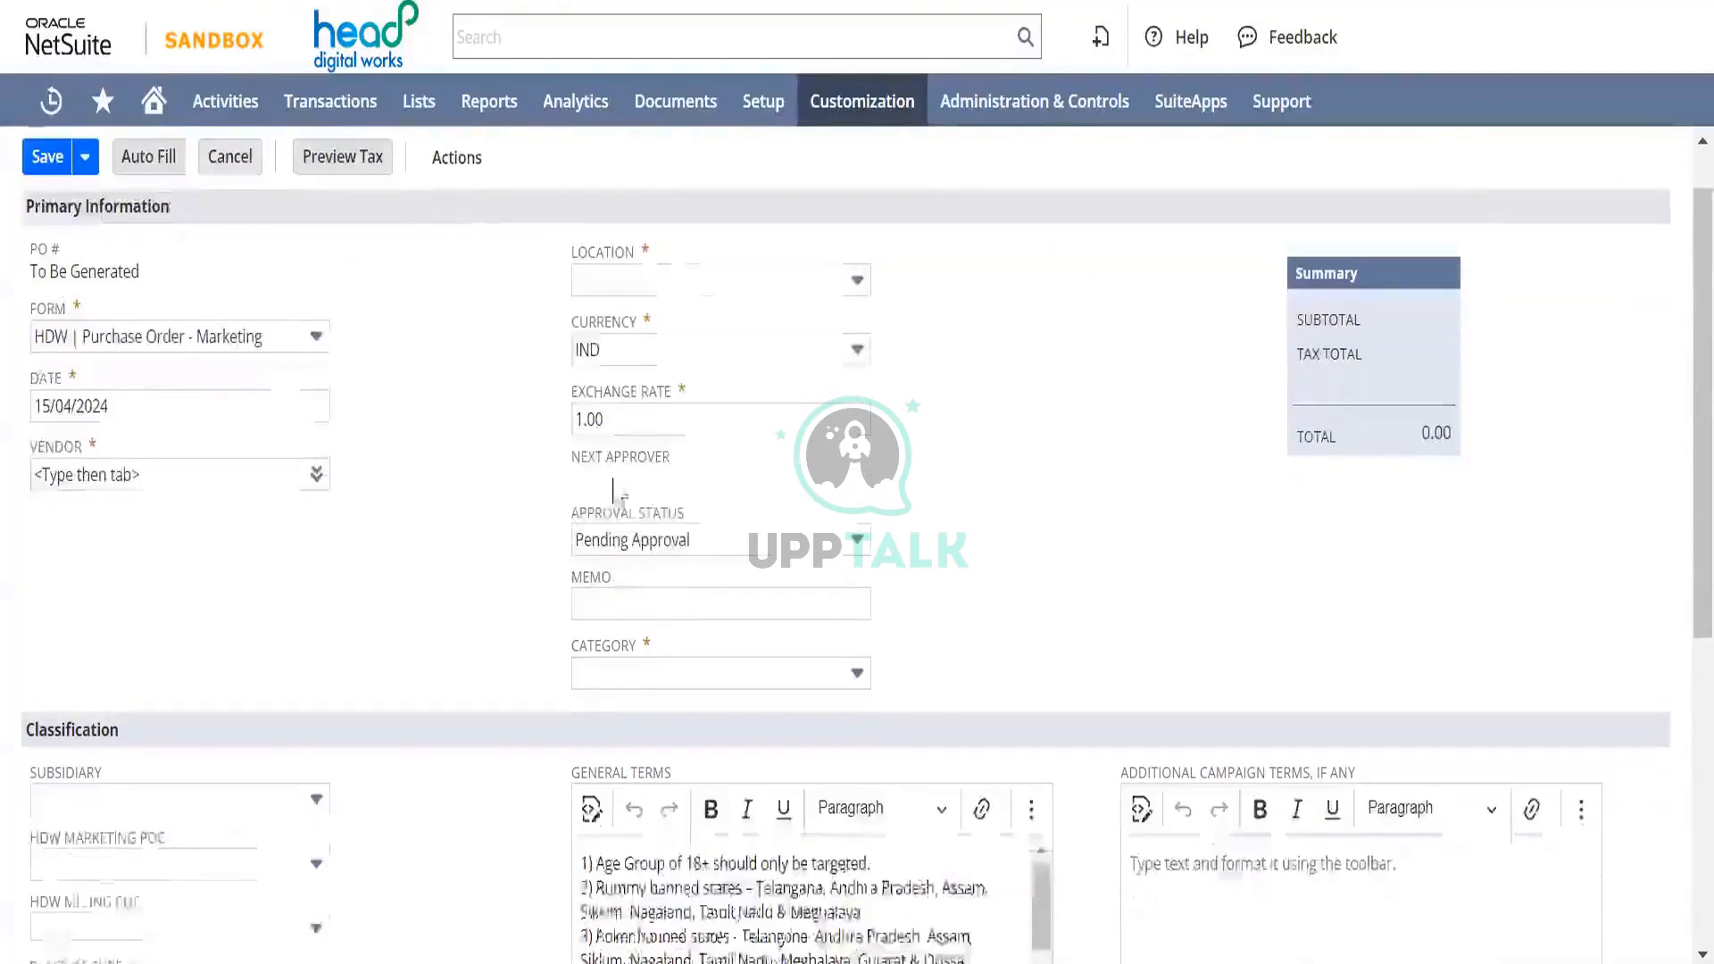
left_click(730, 540)
left_click(656, 540)
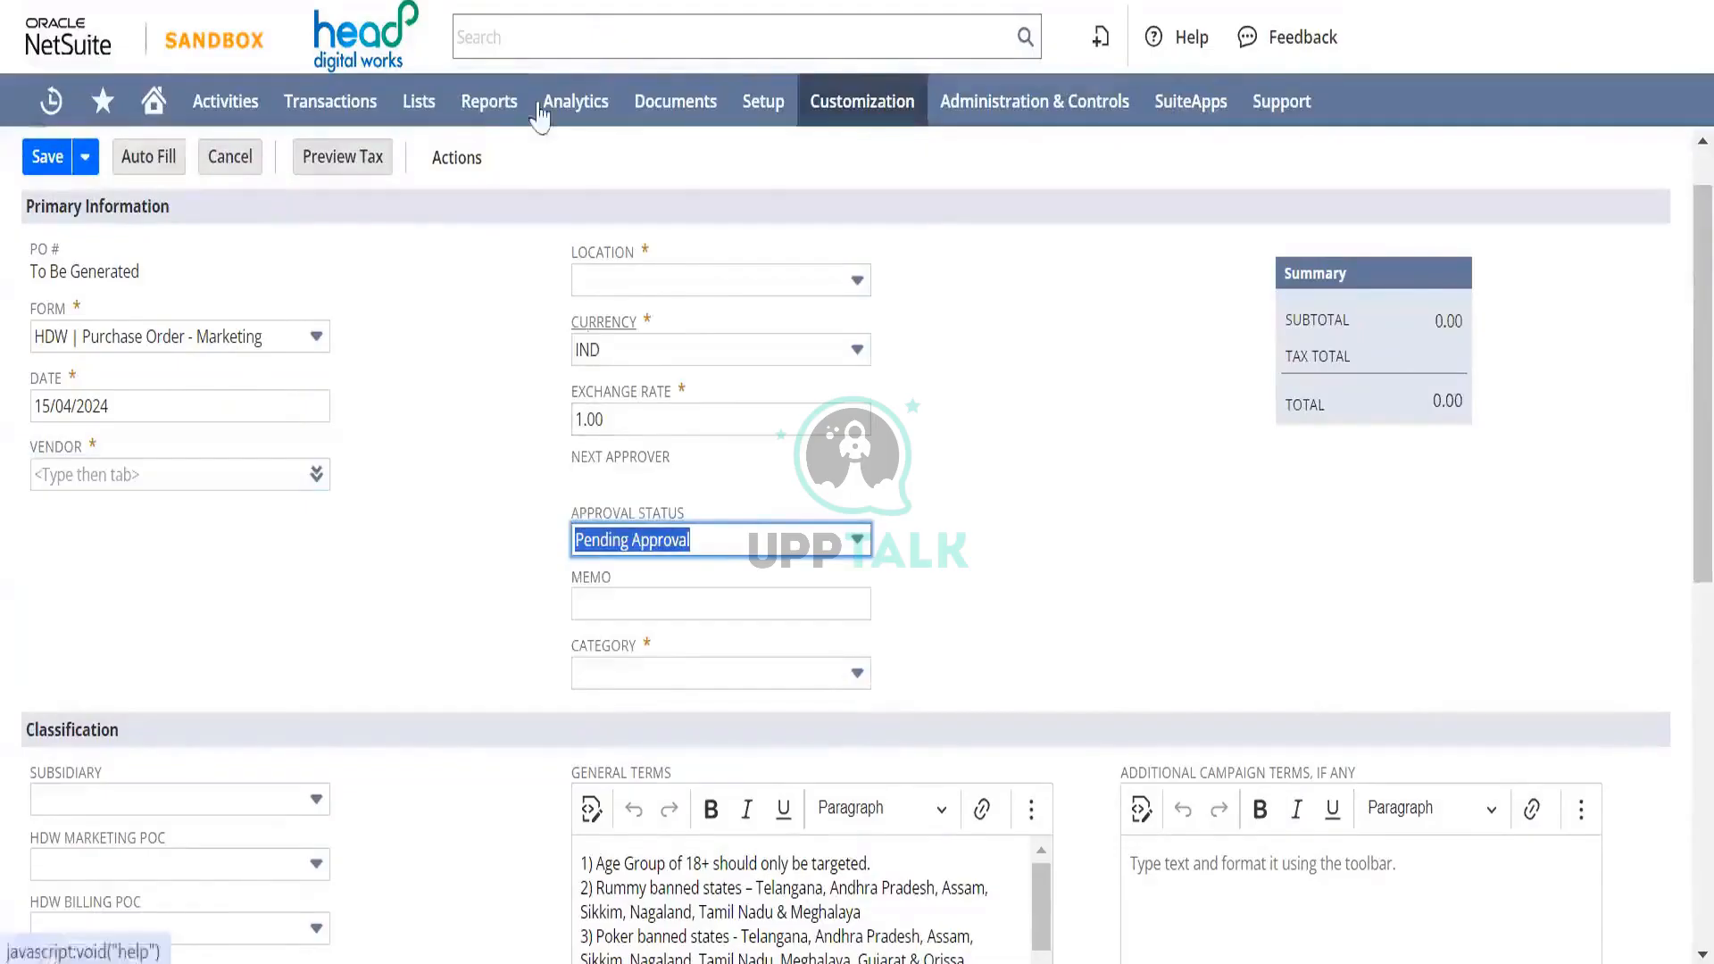
mouse_move(499, 107)
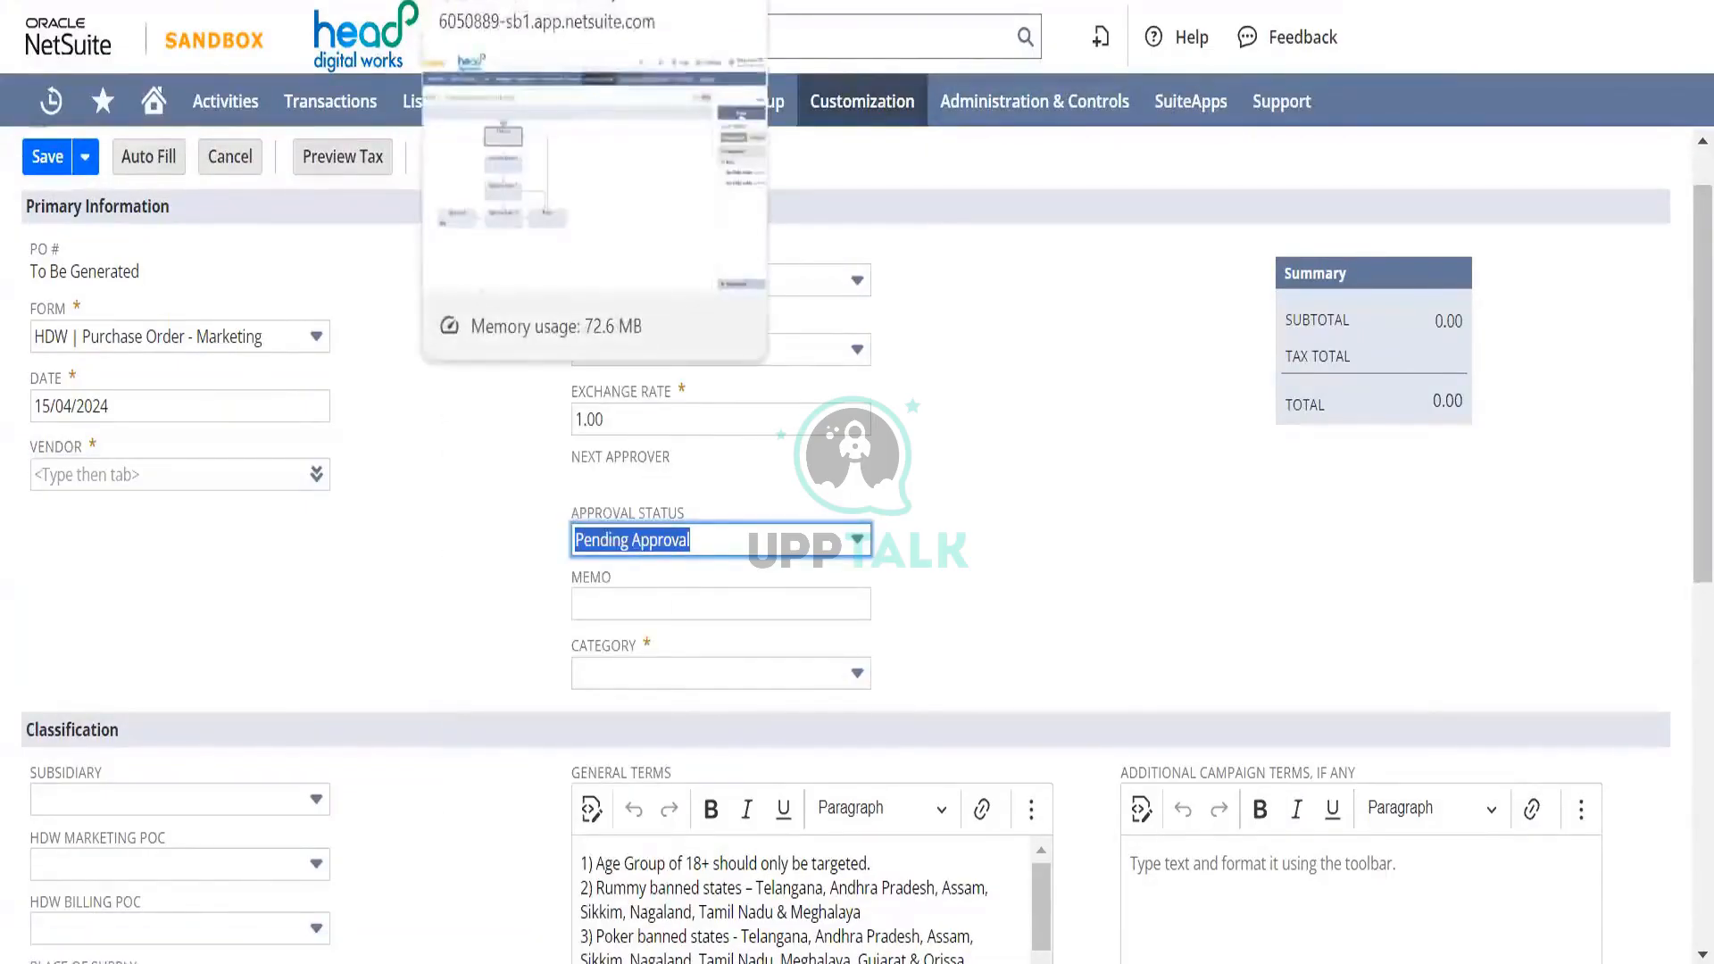
left_click(553, 1)
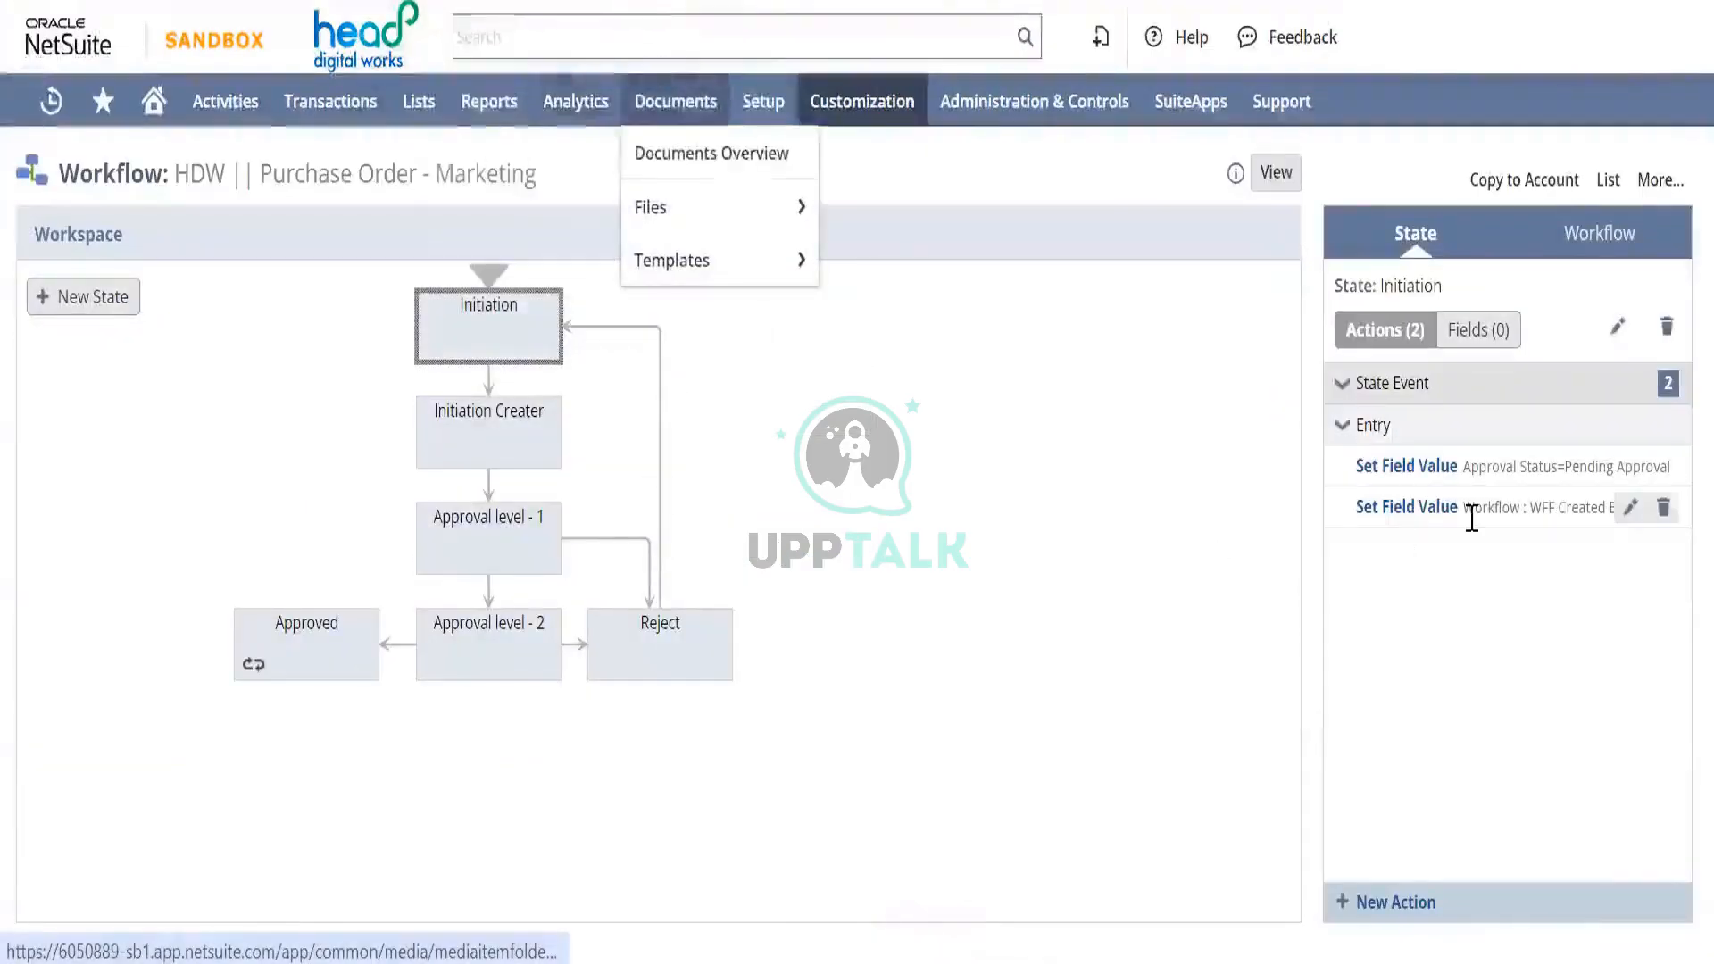
Step: Examine the Set Field Value actions of the Initiation state and compare them with those of the Initiation Creater state
mouse_move(1549, 464)
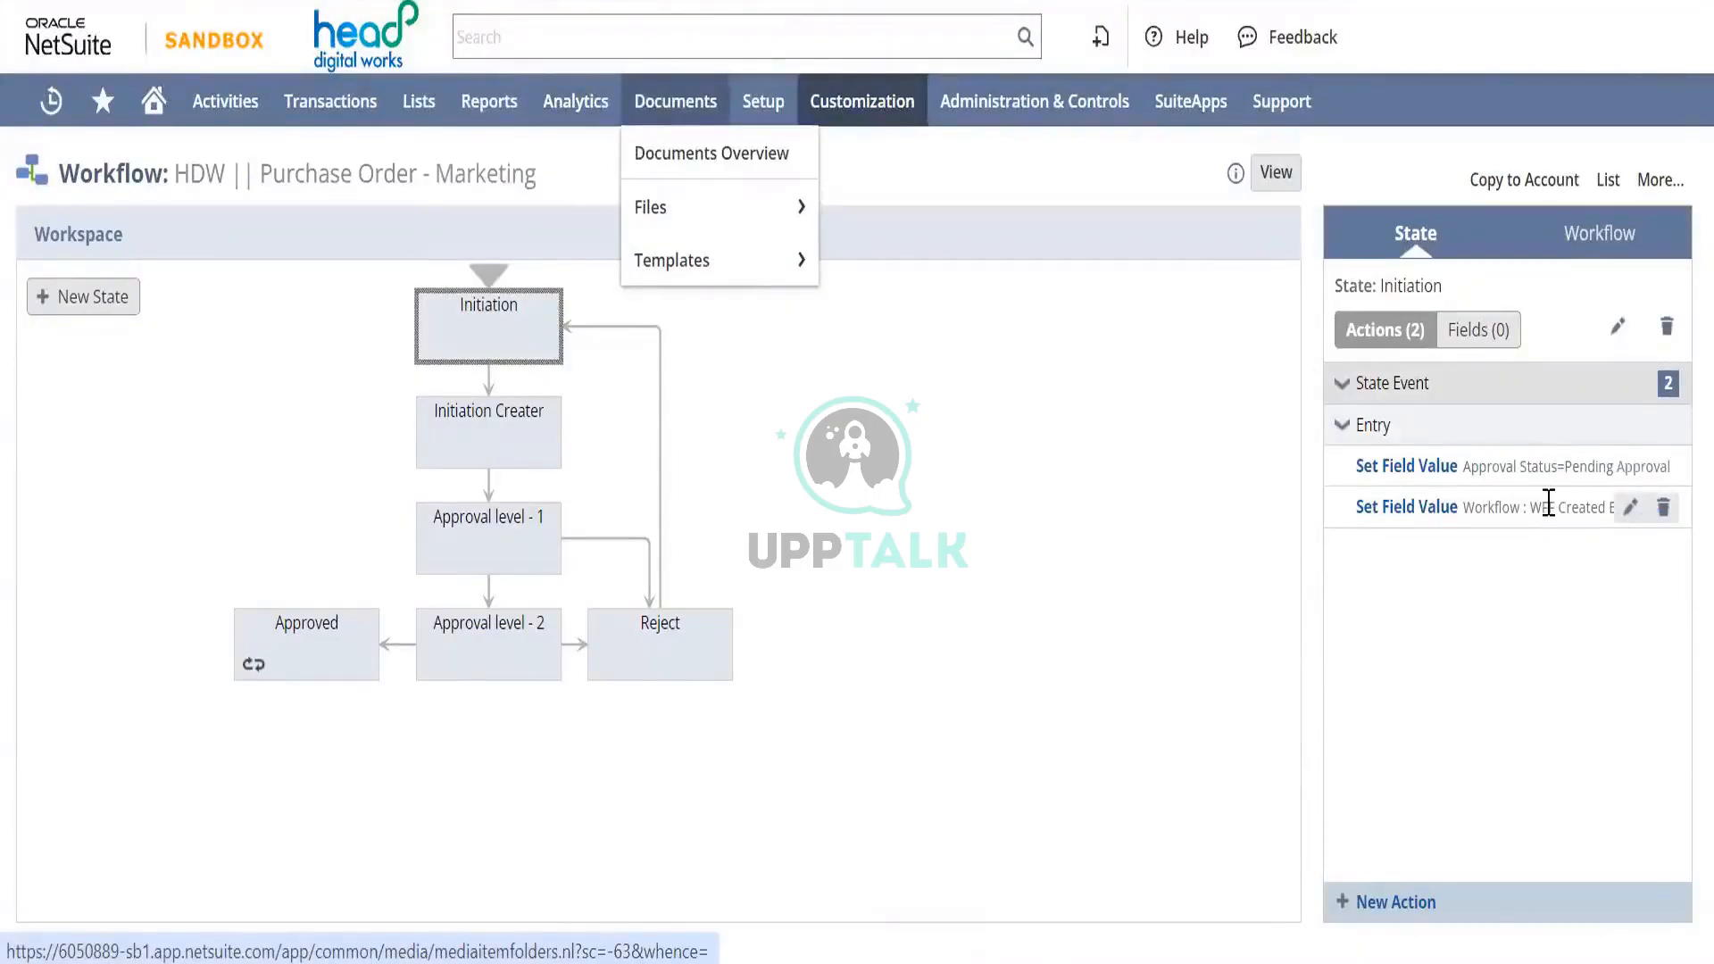
mouse_move(1548, 504)
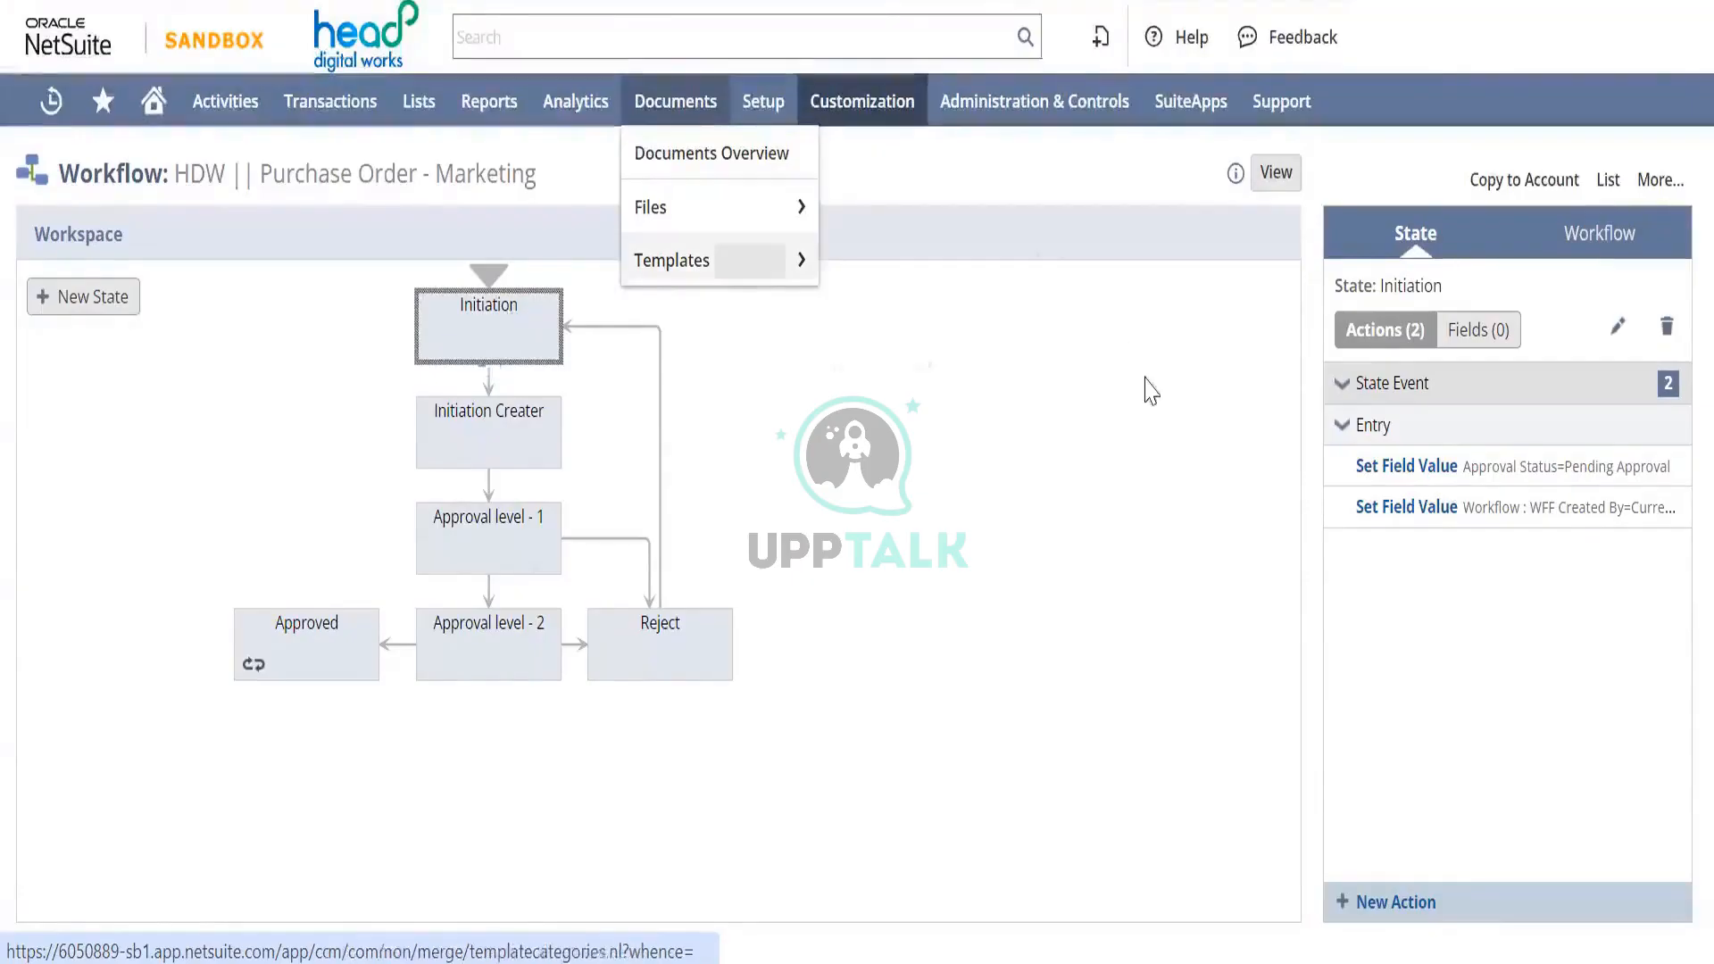
mouse_move(1416, 518)
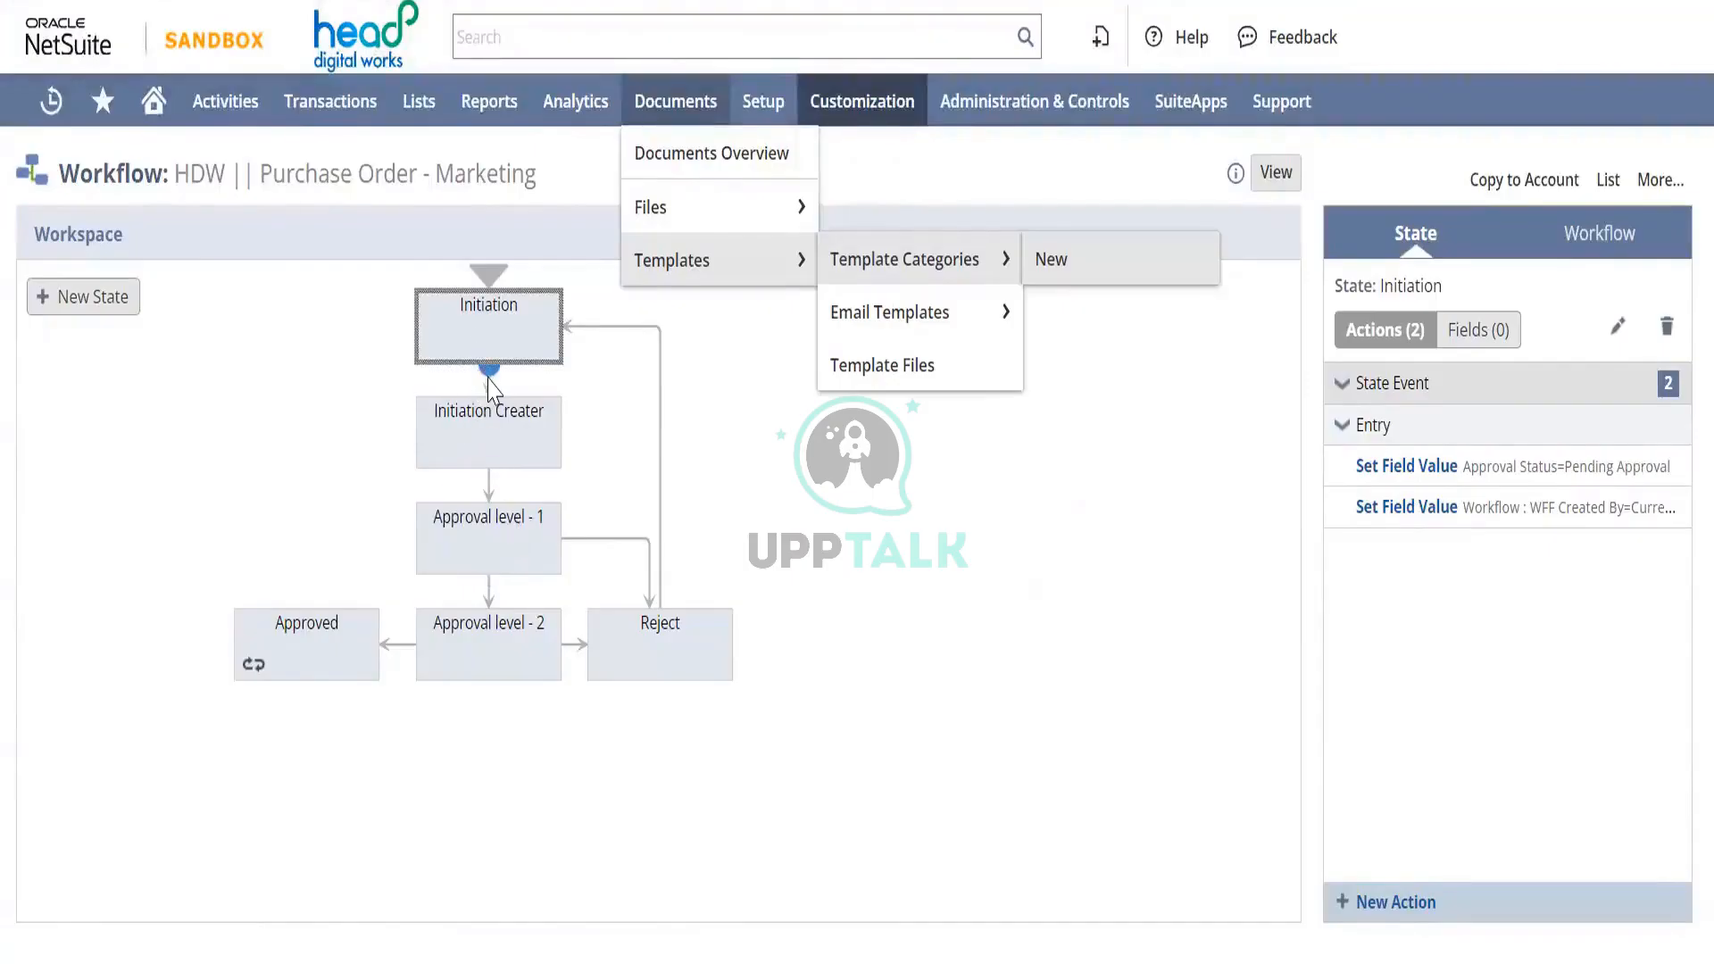
left_click(487, 412)
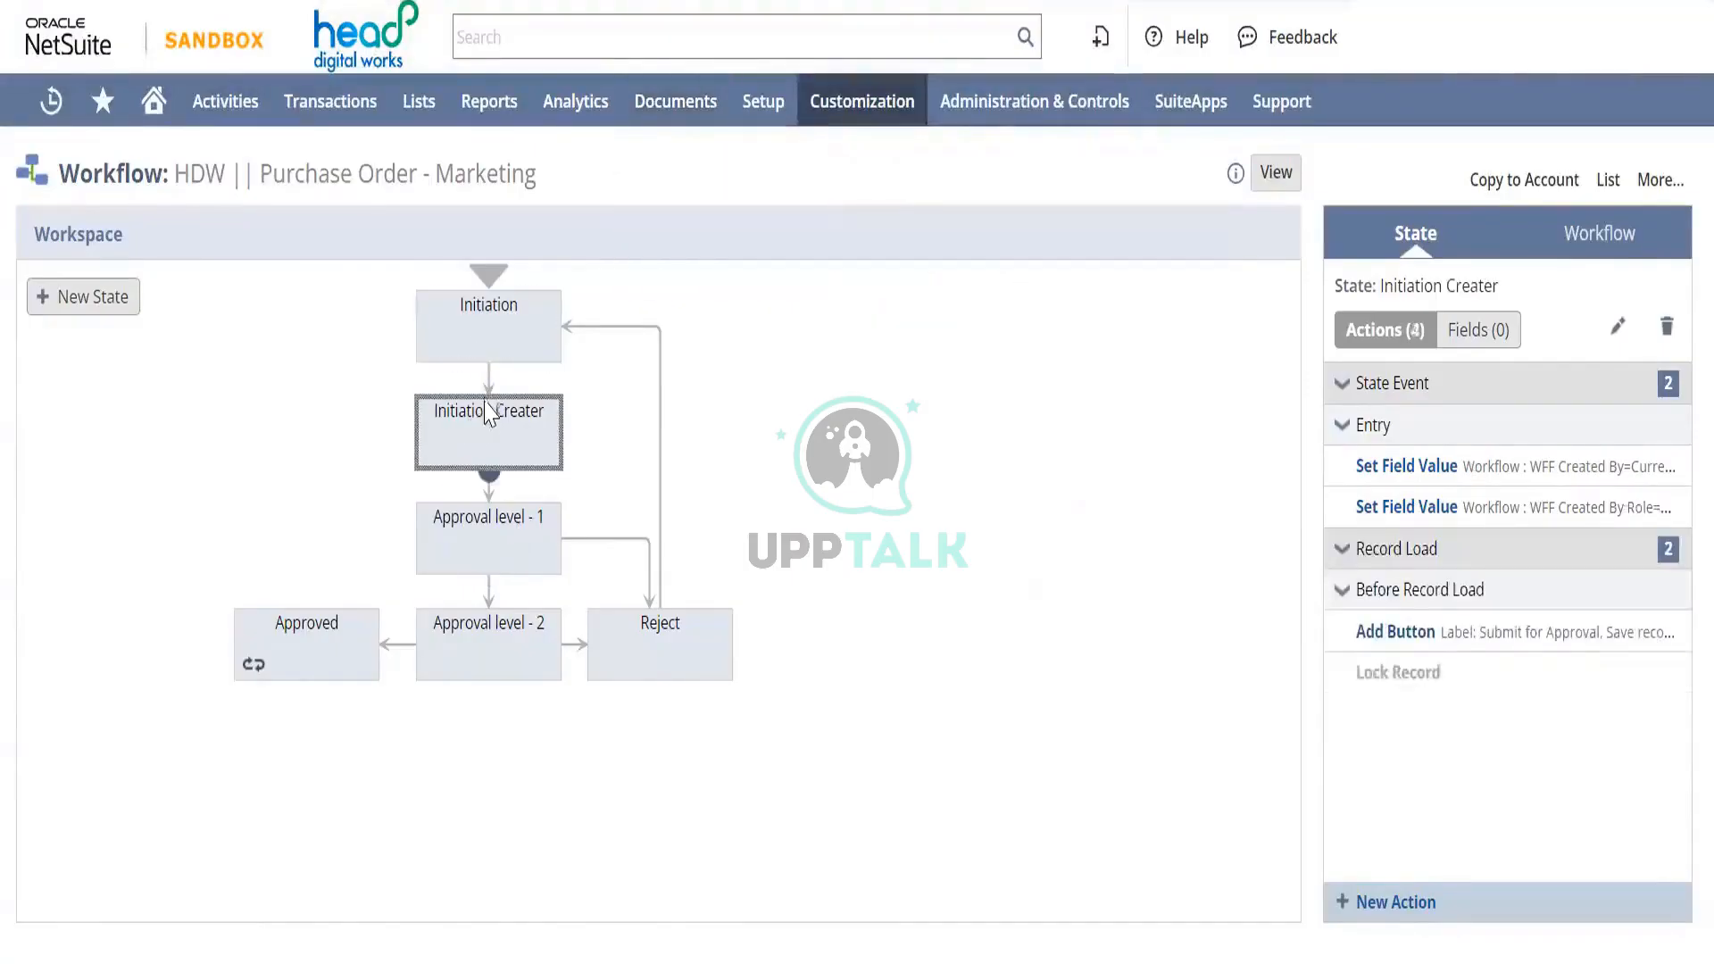
left_click(470, 320)
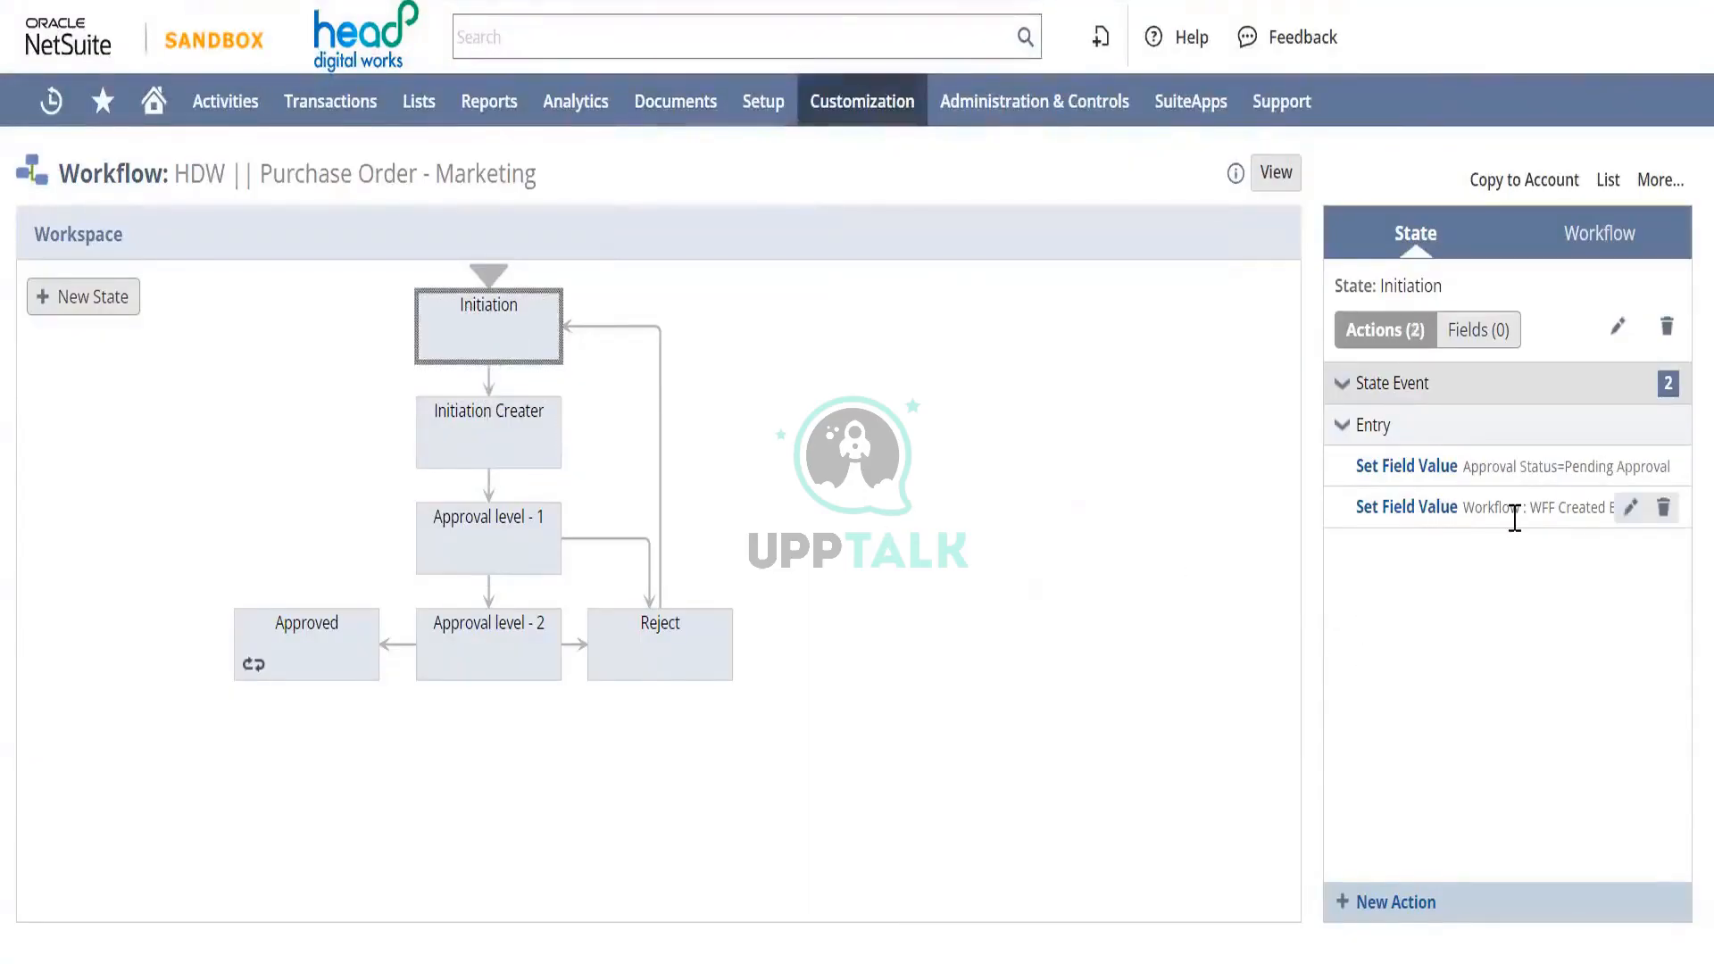
Step: Open the Initiation state's Set Field Value action for WFF Created By, review its parameters and close it without saving
mouse_move(1517, 511)
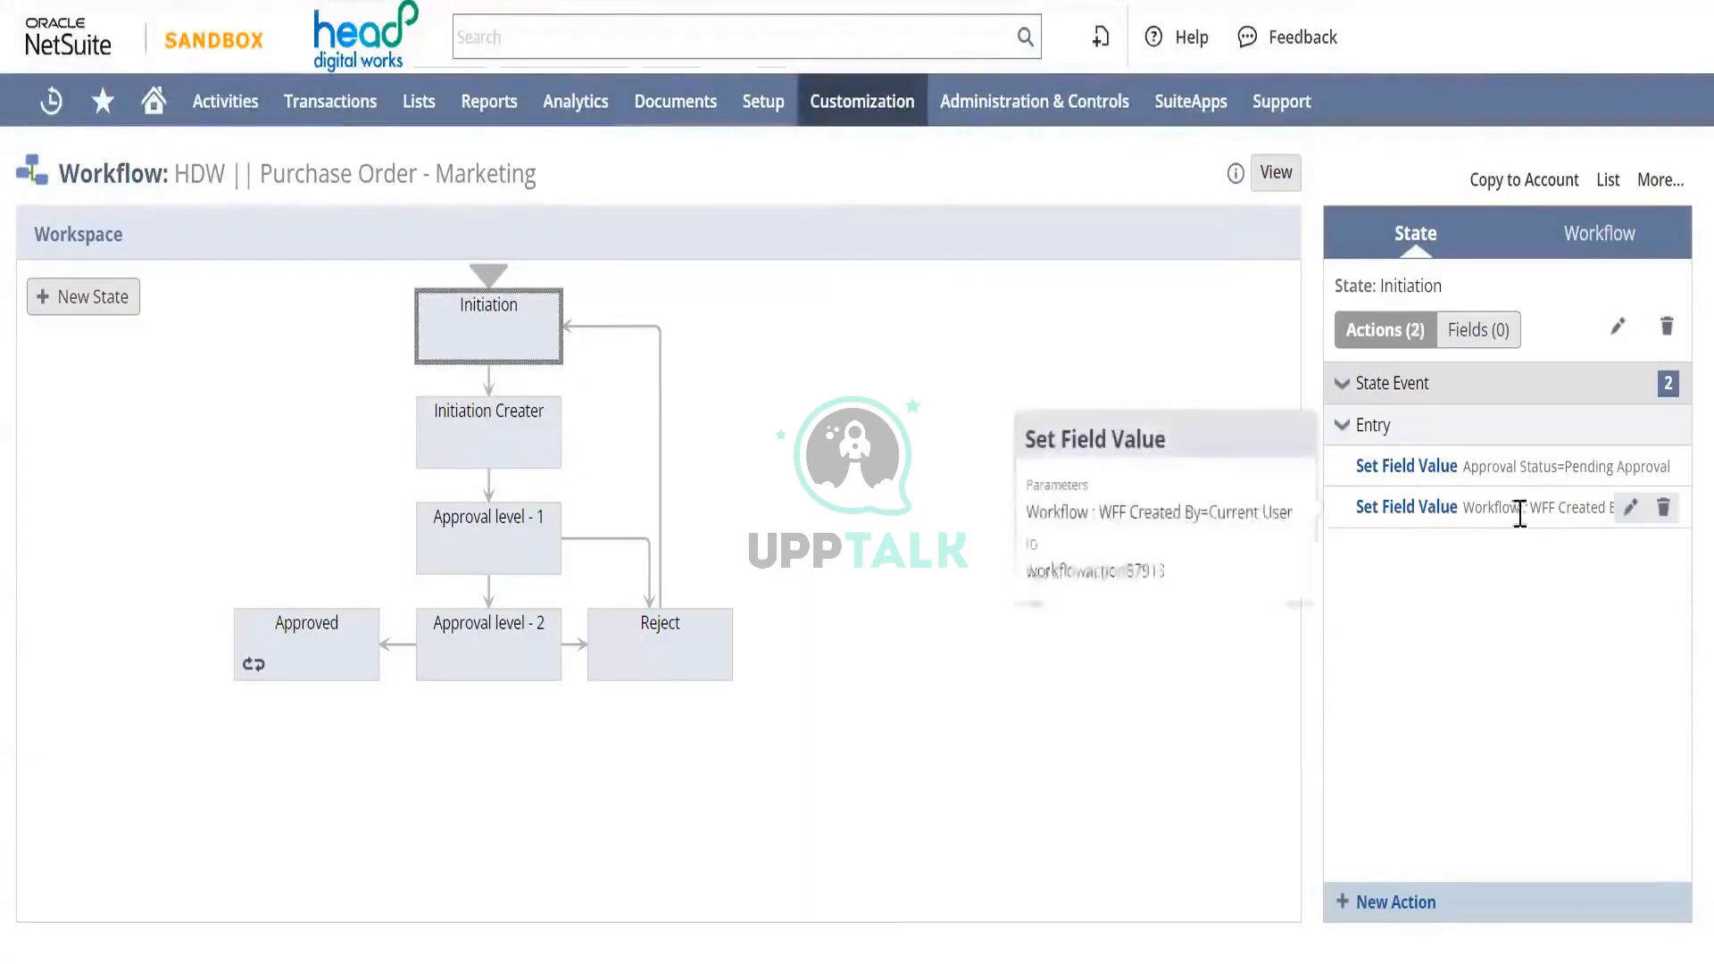
left_click(1632, 509)
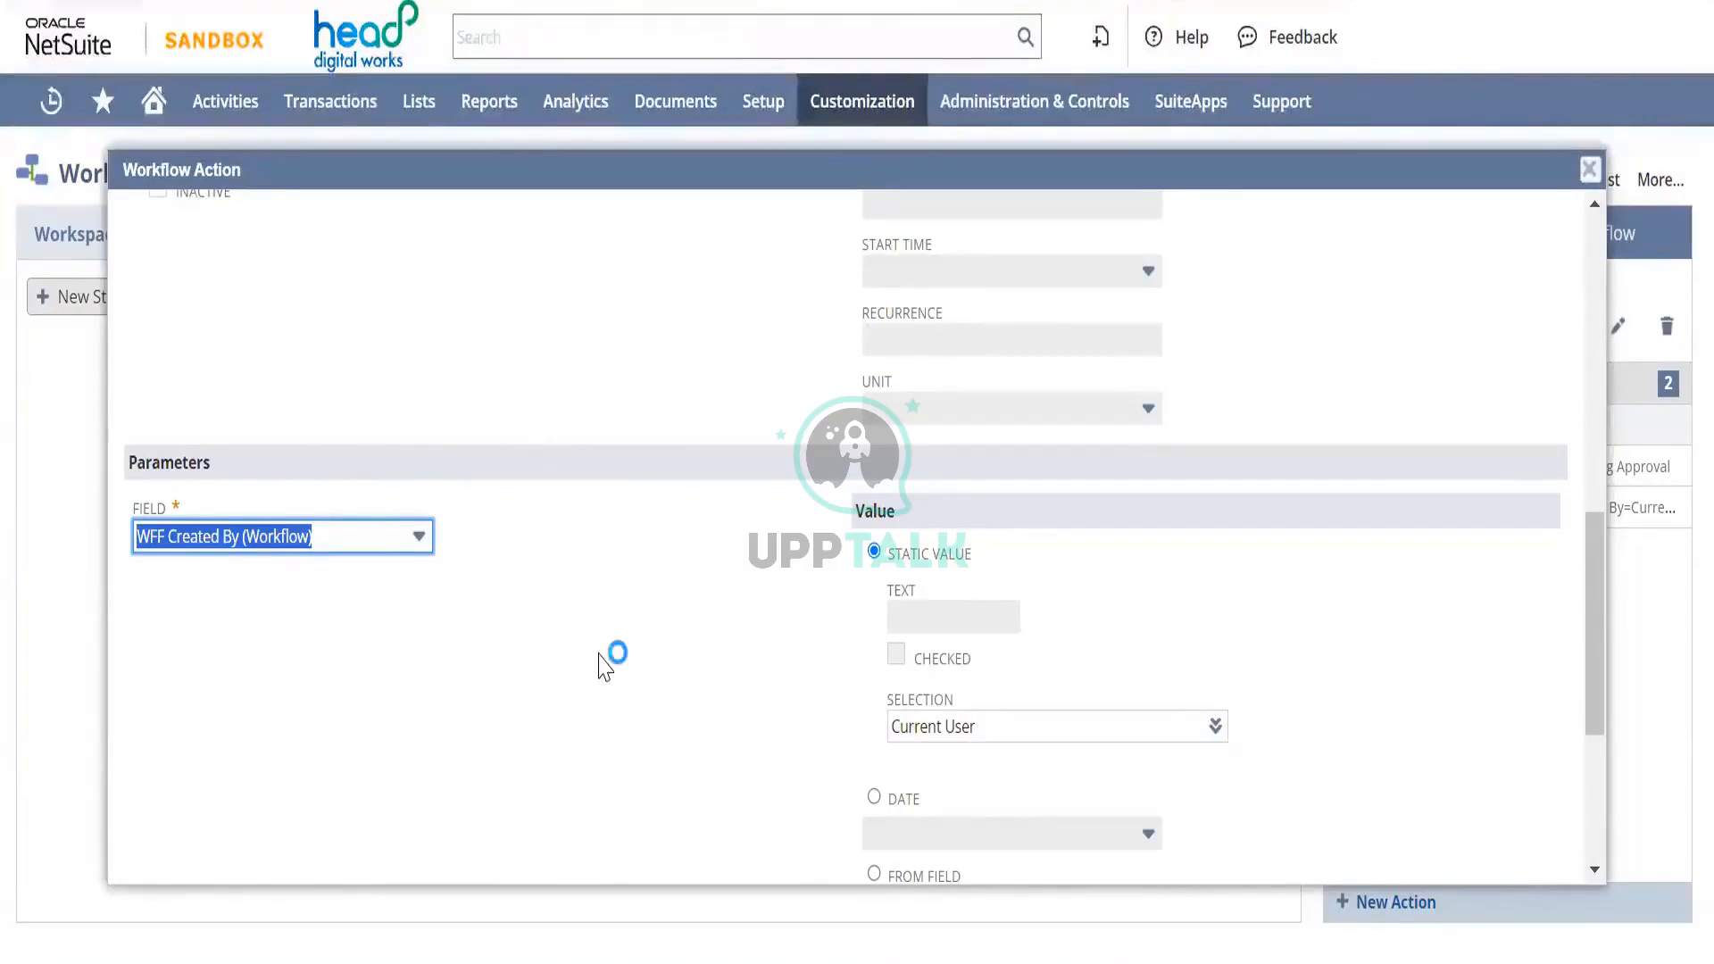
scroll(608, 657, "down", 4)
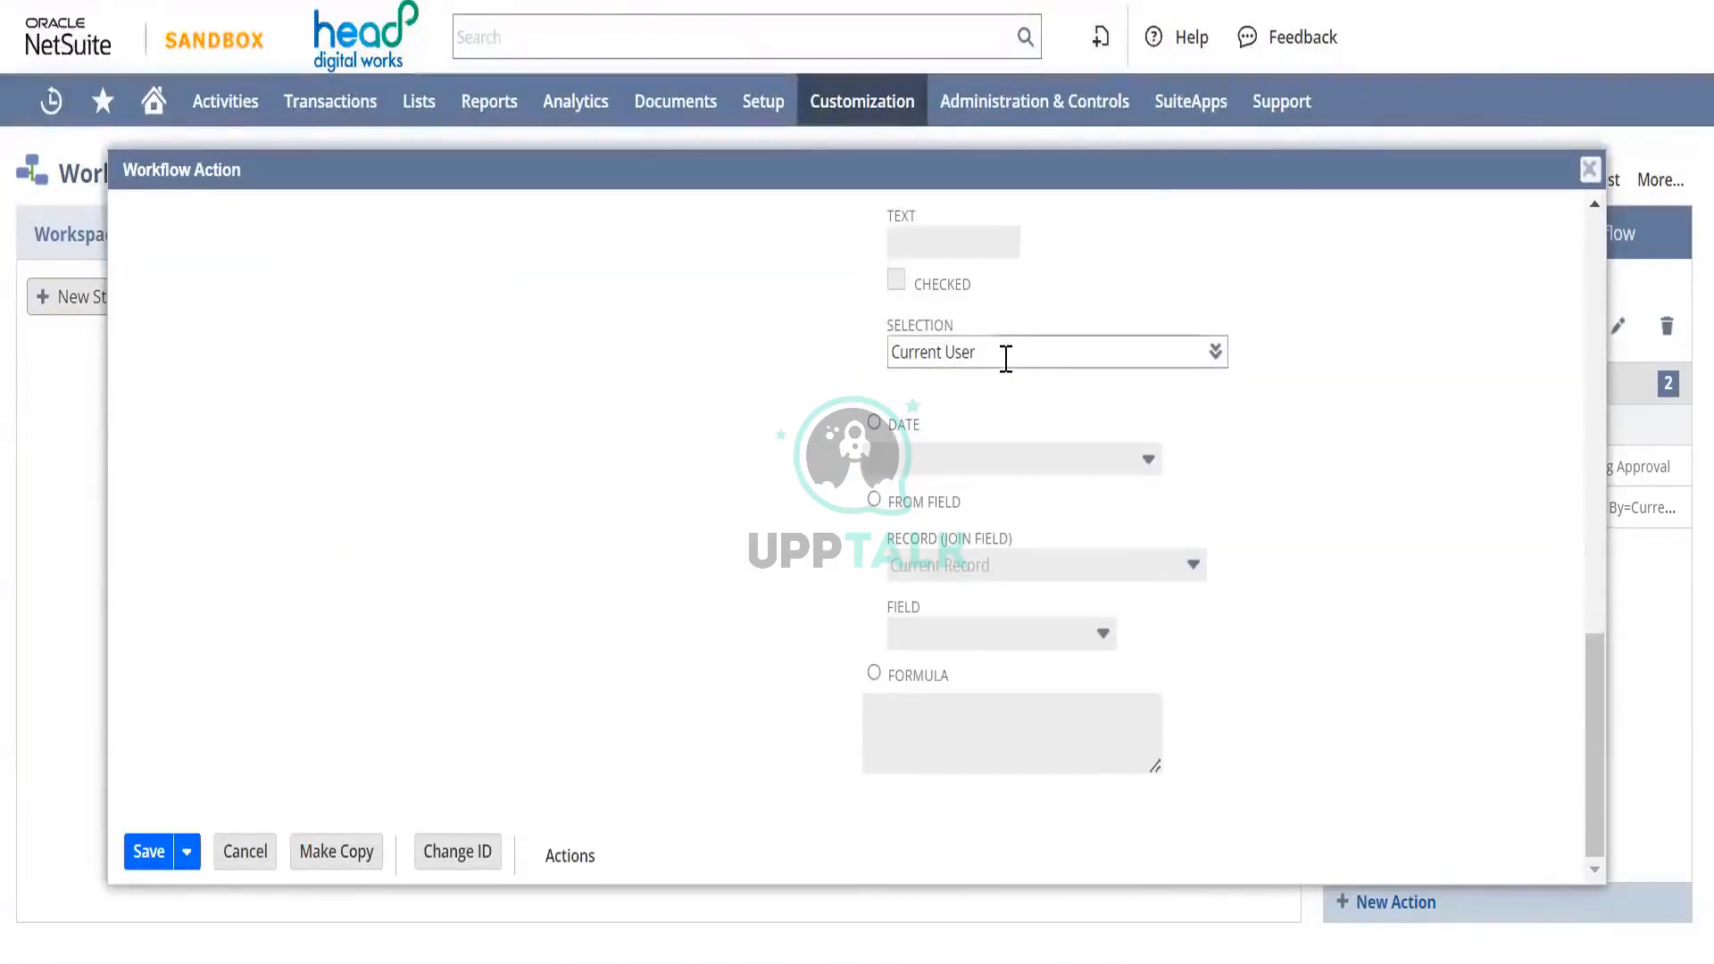
scroll(650, 373, "down", 5)
scroll(650, 373, "up", 10)
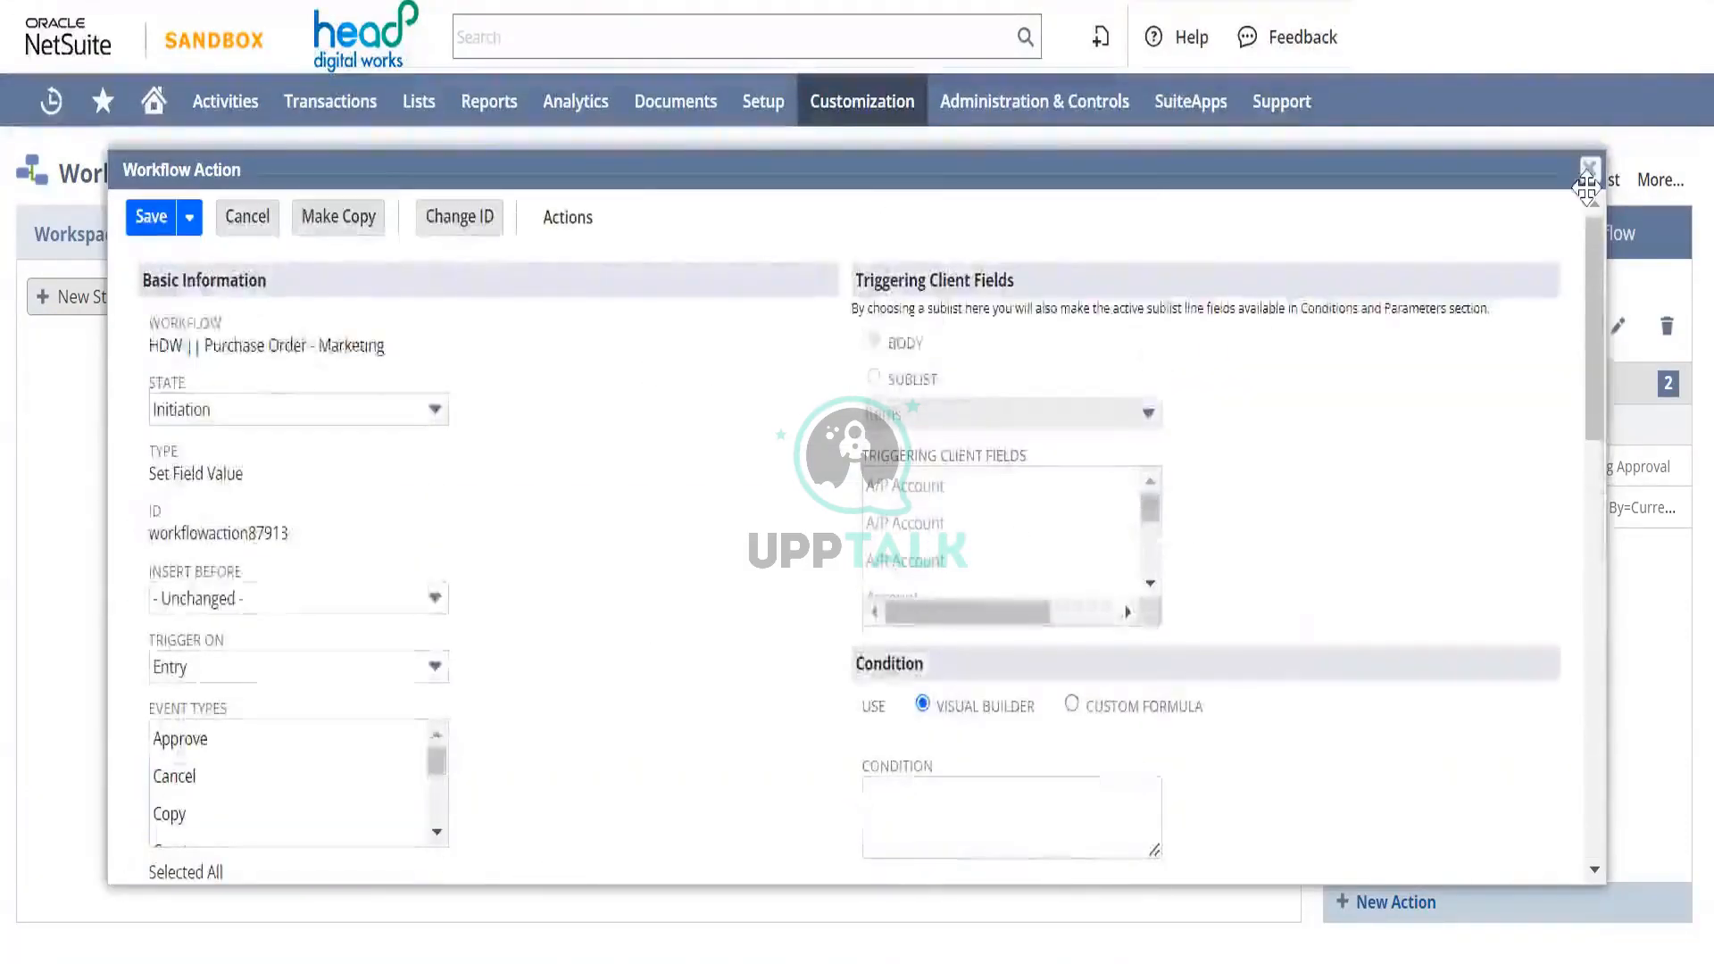
left_click(1600, 169)
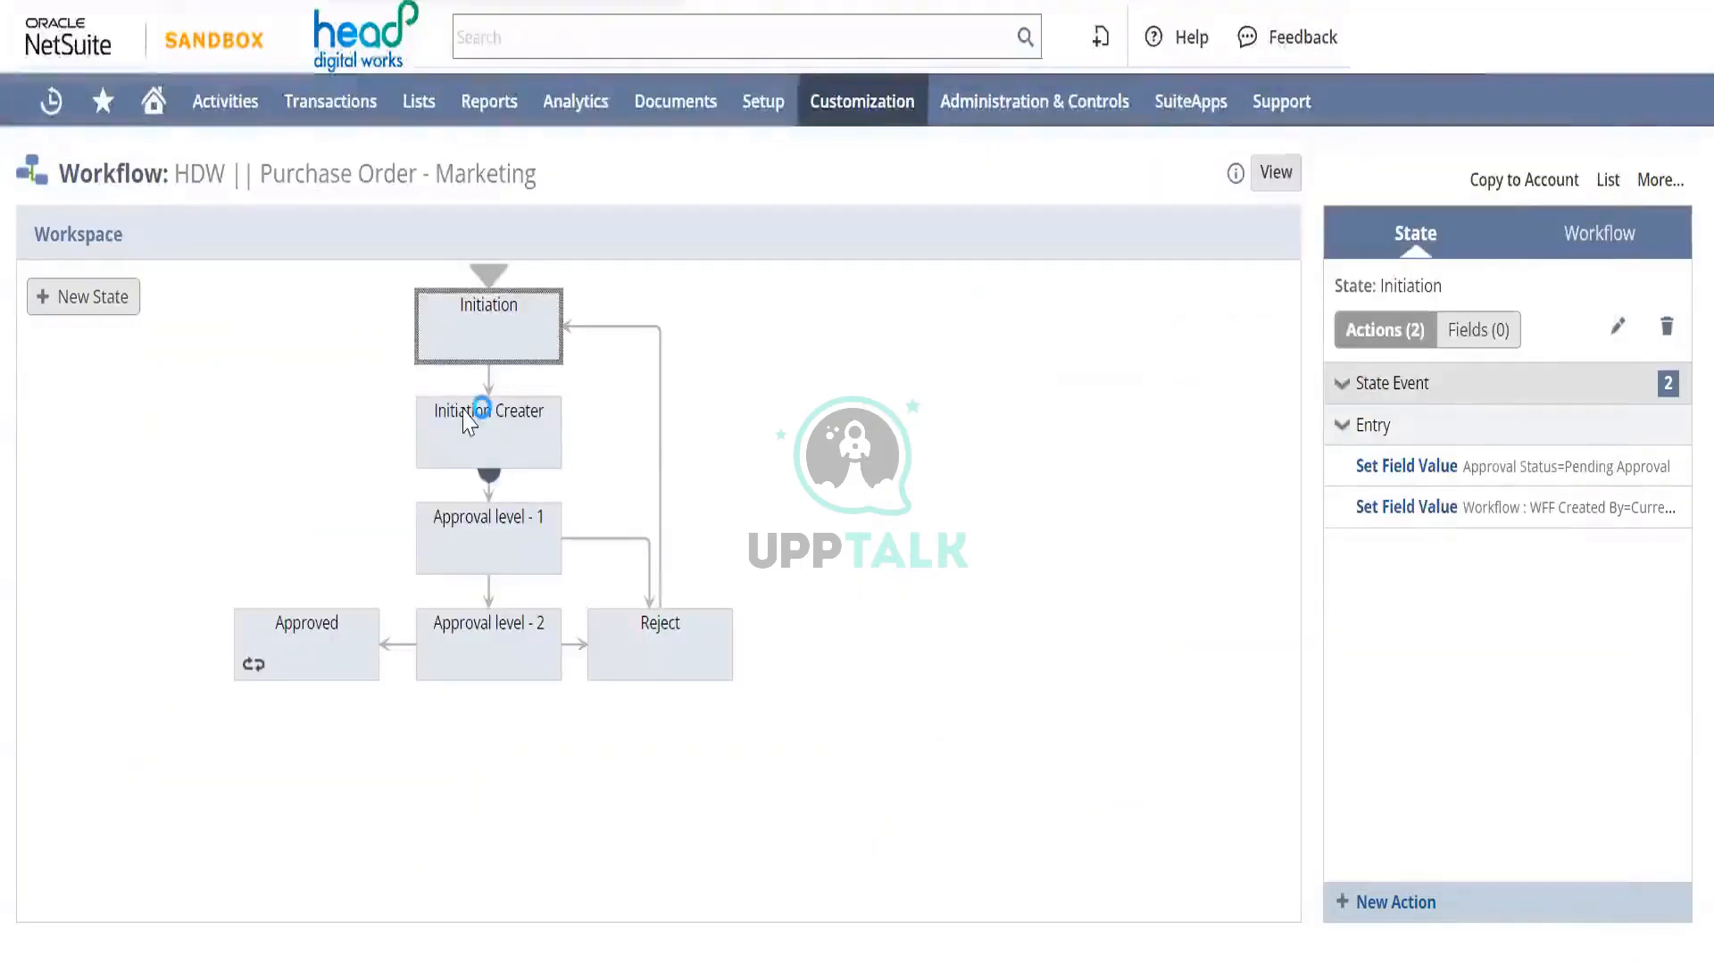
Step: Examine the Initiation Creater state's actions and the transition leading from it to Approval level - 1
left_click(479, 436)
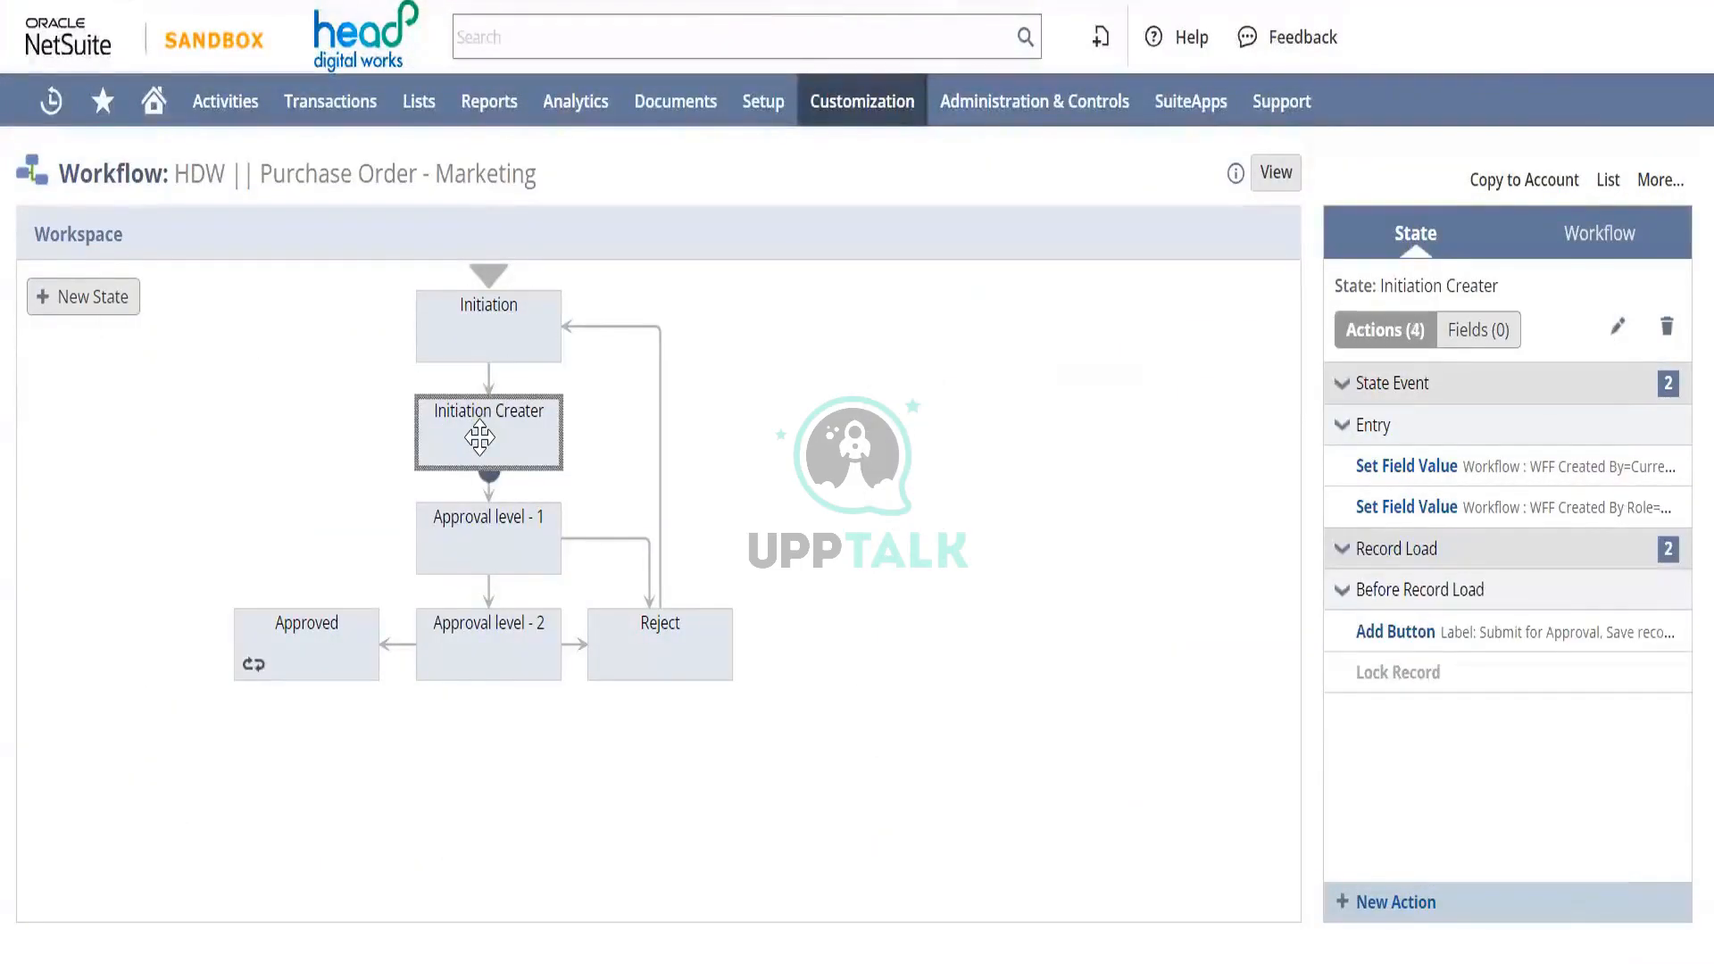
mouse_move(1596, 497)
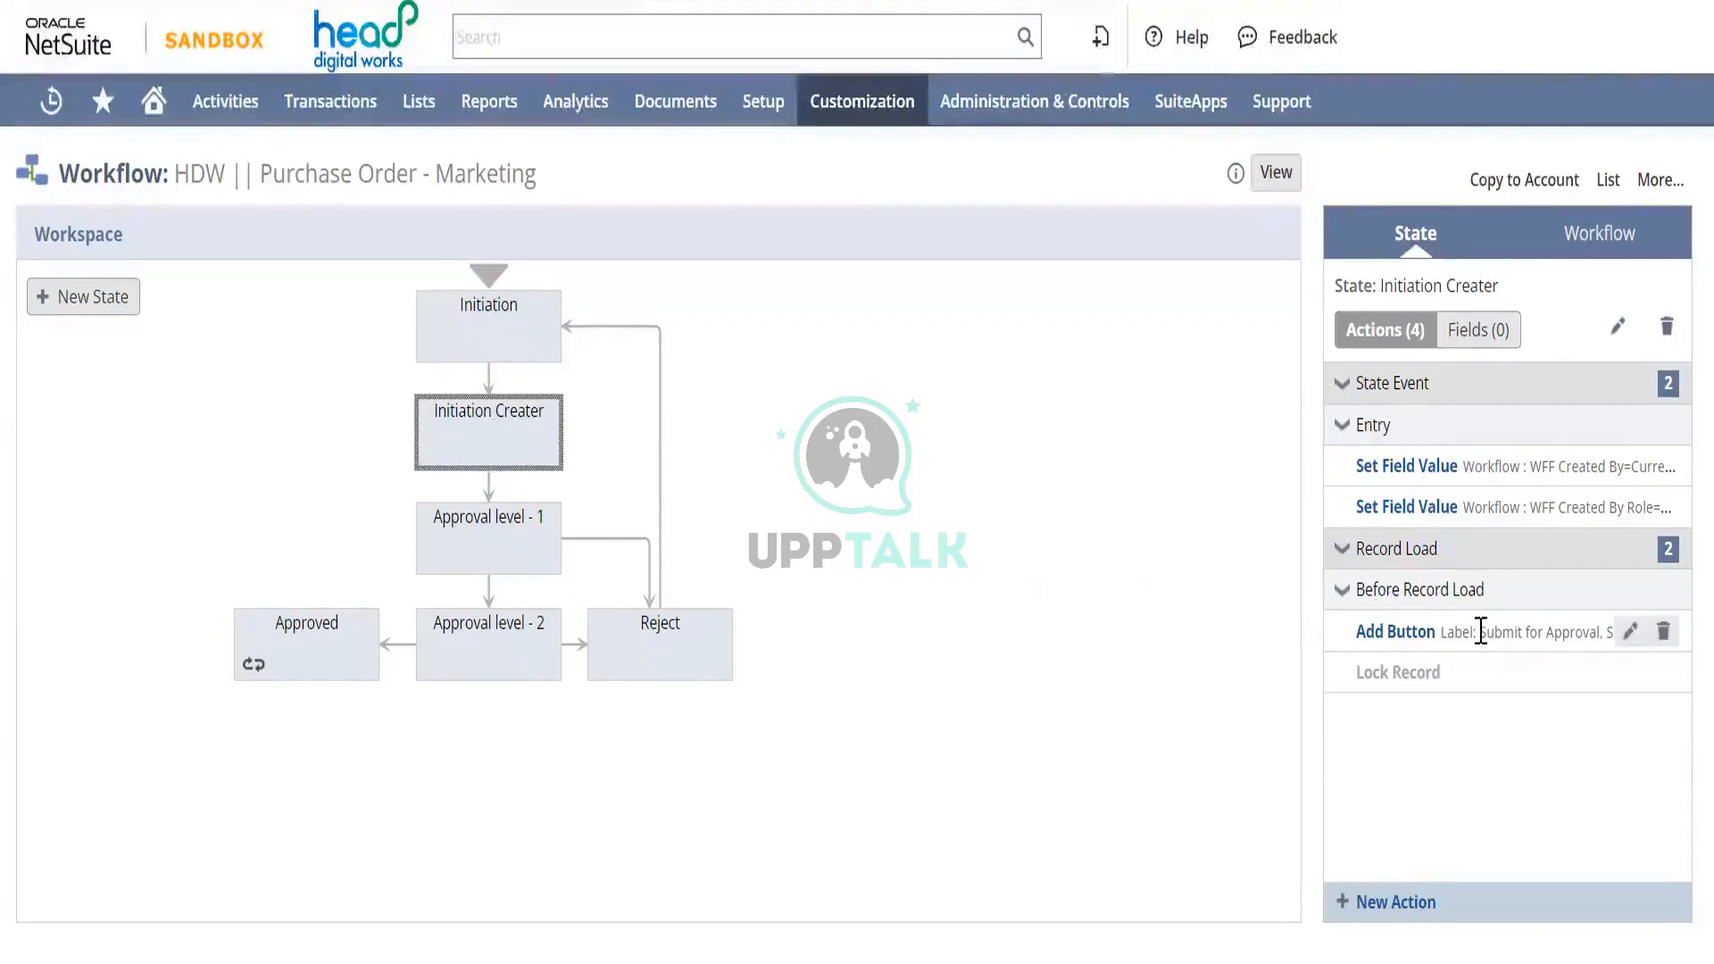
mouse_move(1480, 632)
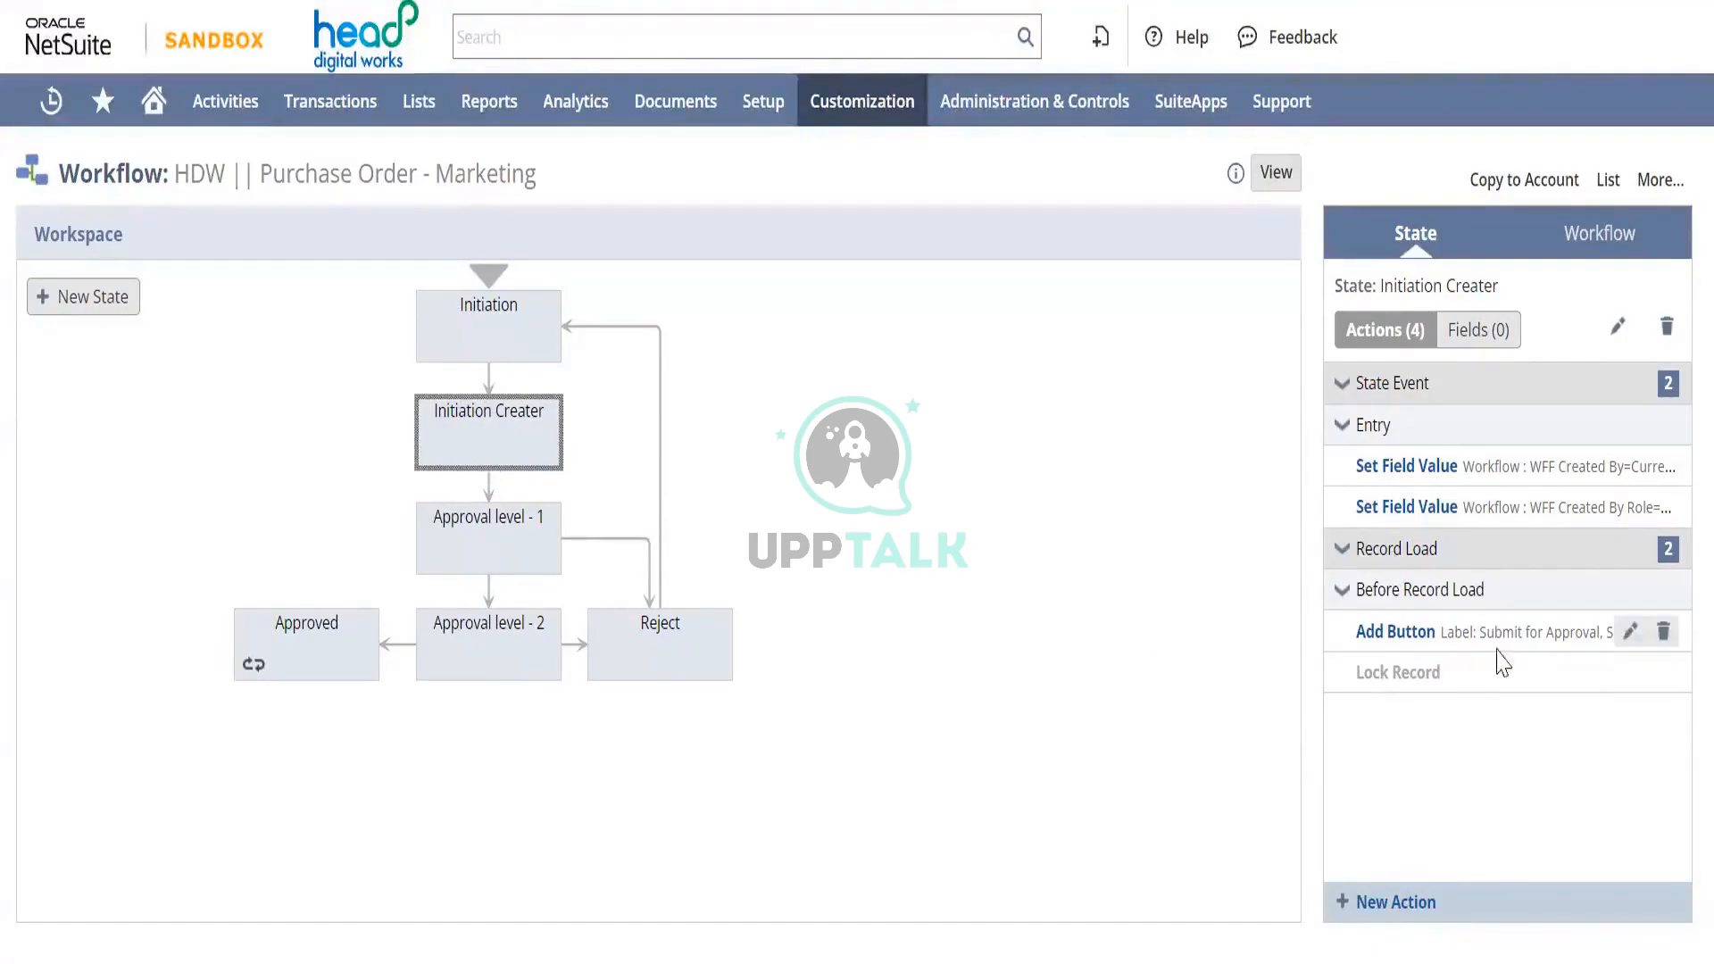
mouse_move(1537, 639)
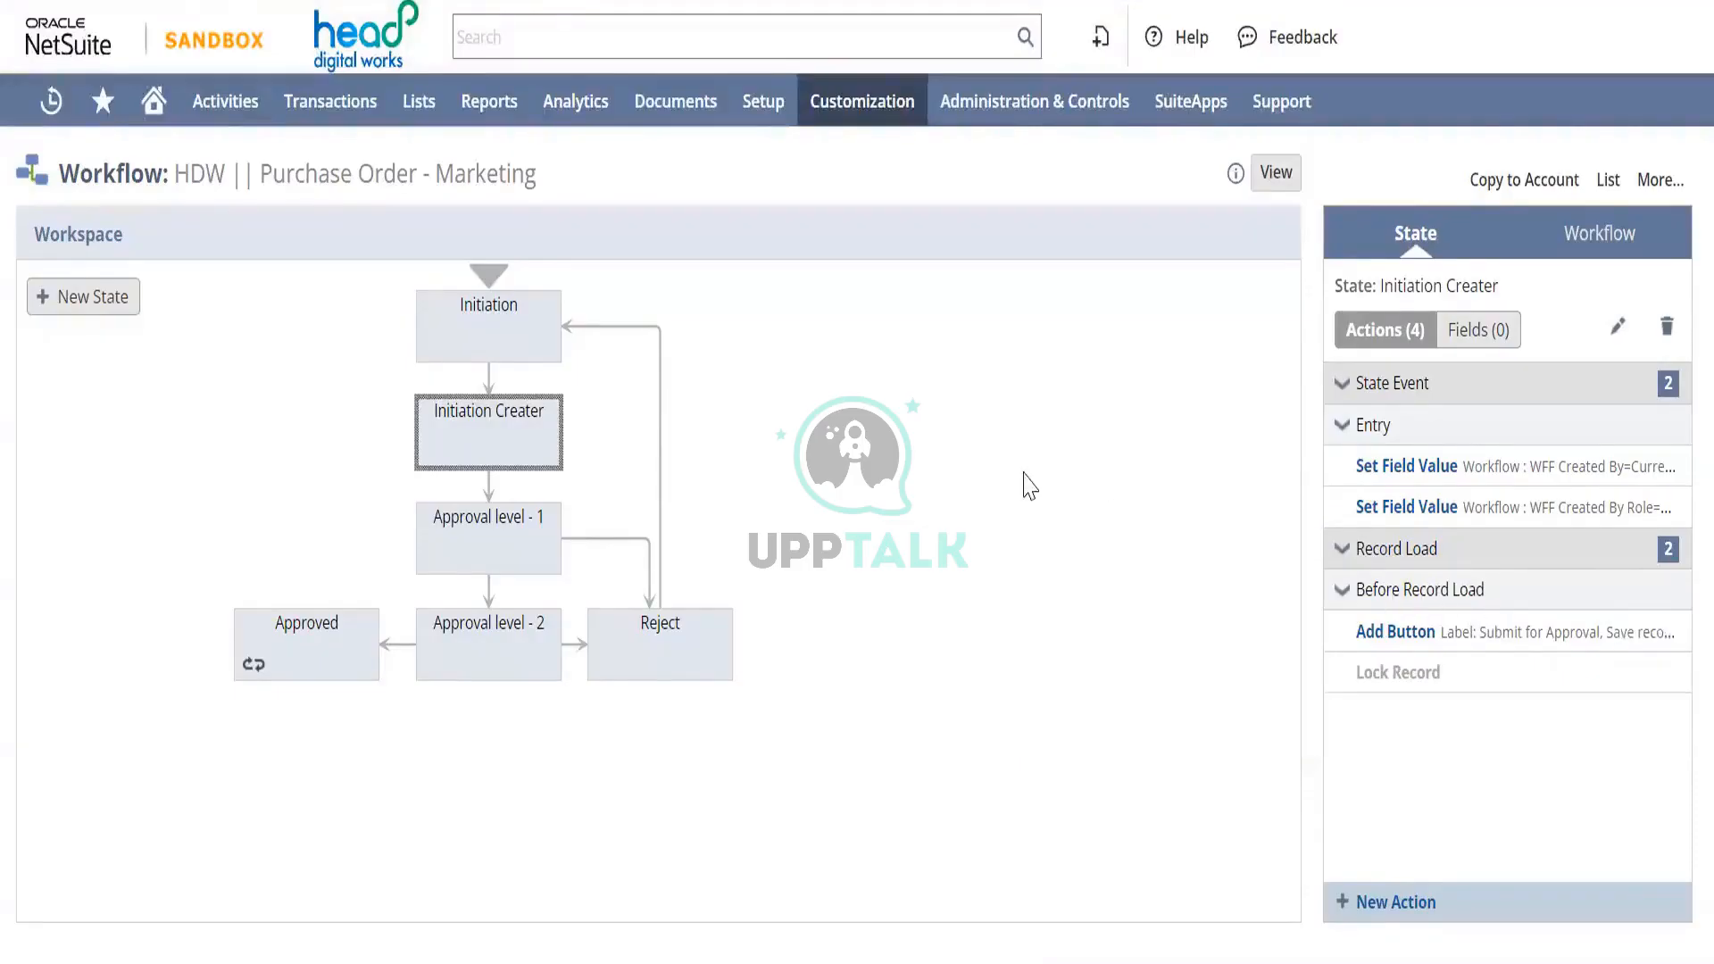
left_click(487, 483)
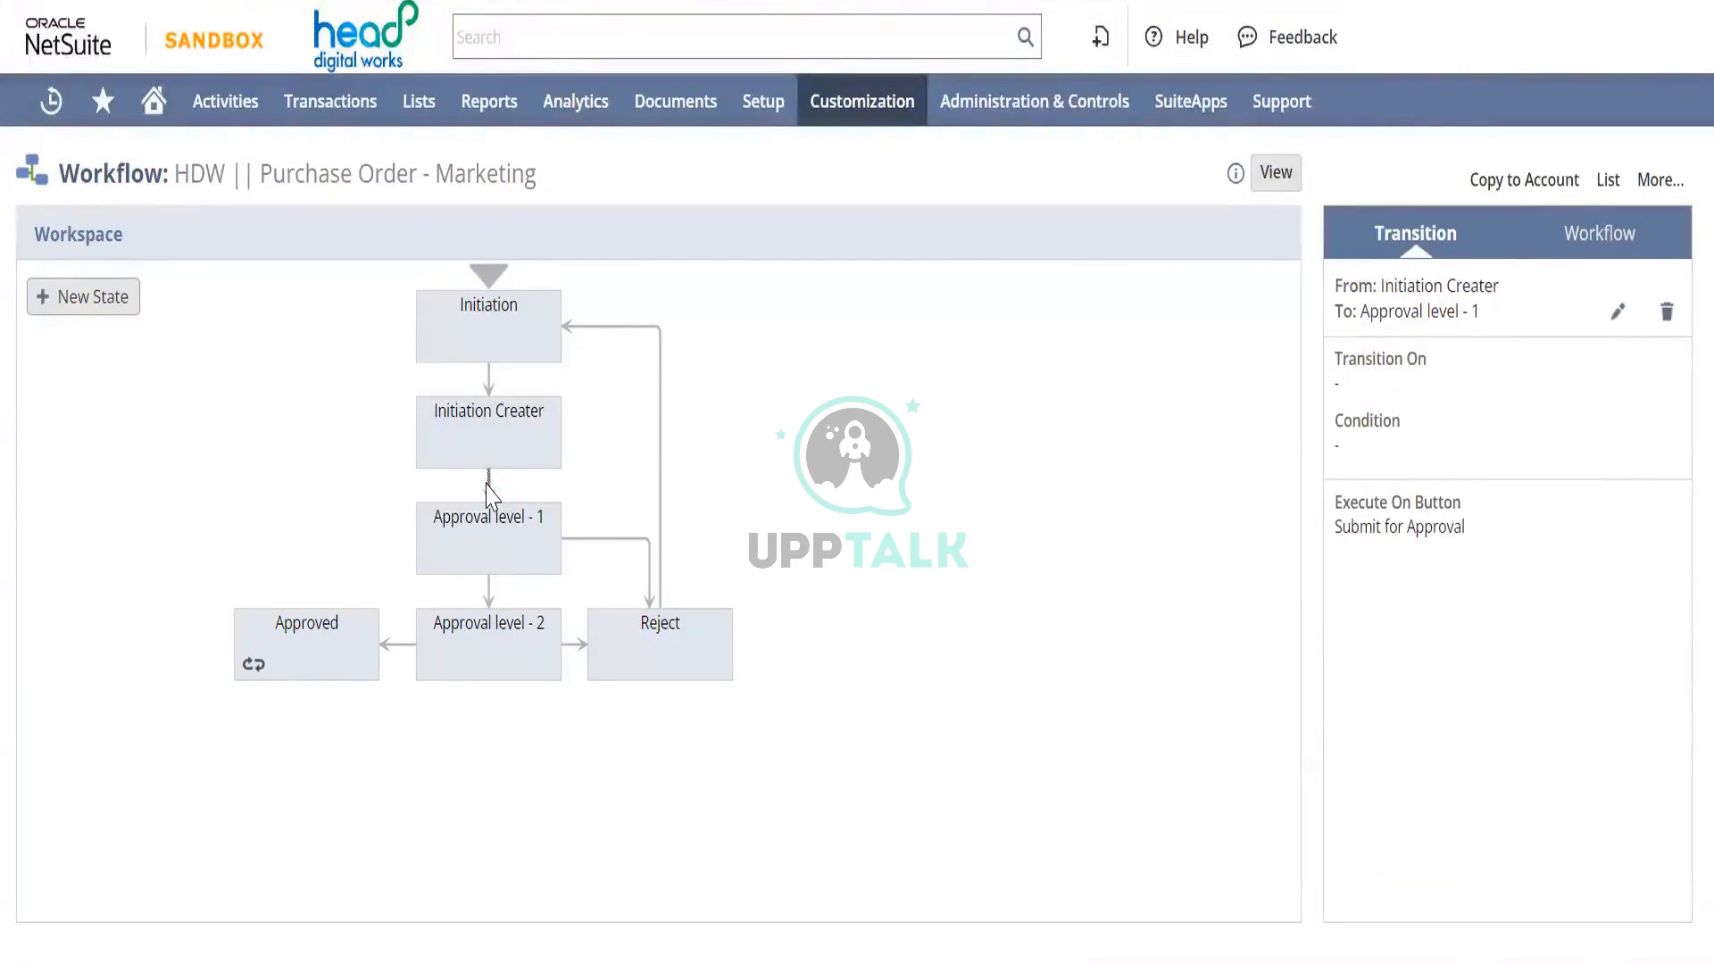
left_click(488, 489)
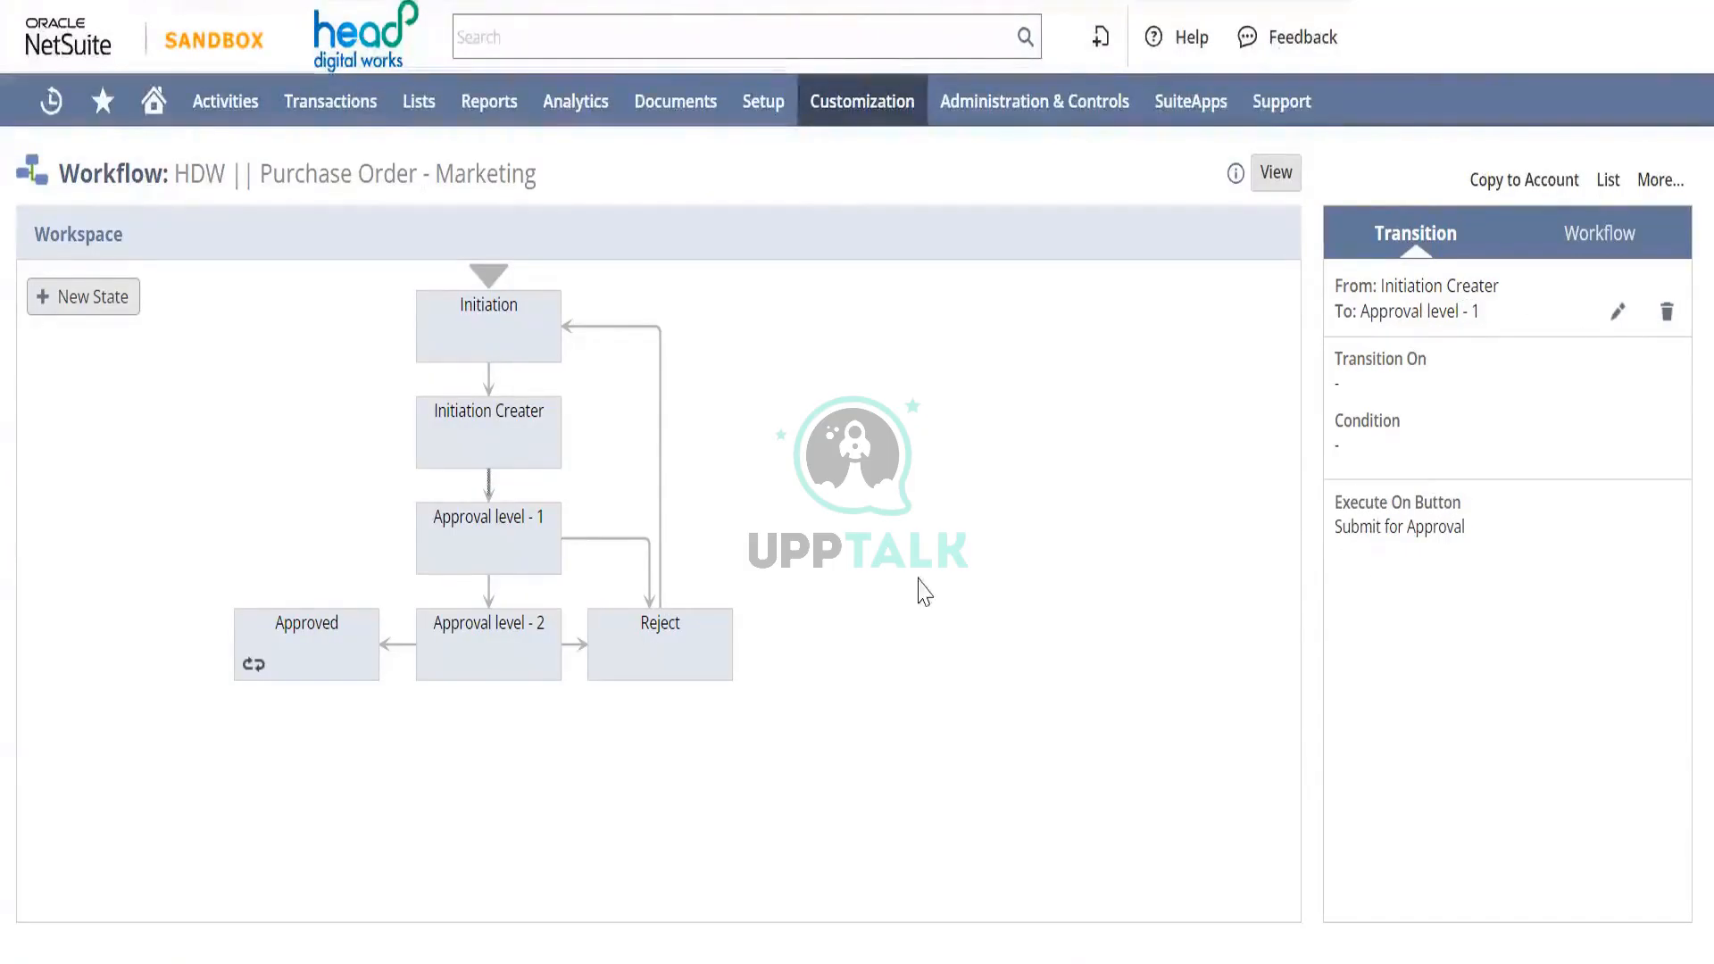
Step: Examine the Approval level - 1 state's entry actions for Approval Status and Next Approver, keeping the workflow page open without reloading
left_click(479, 543)
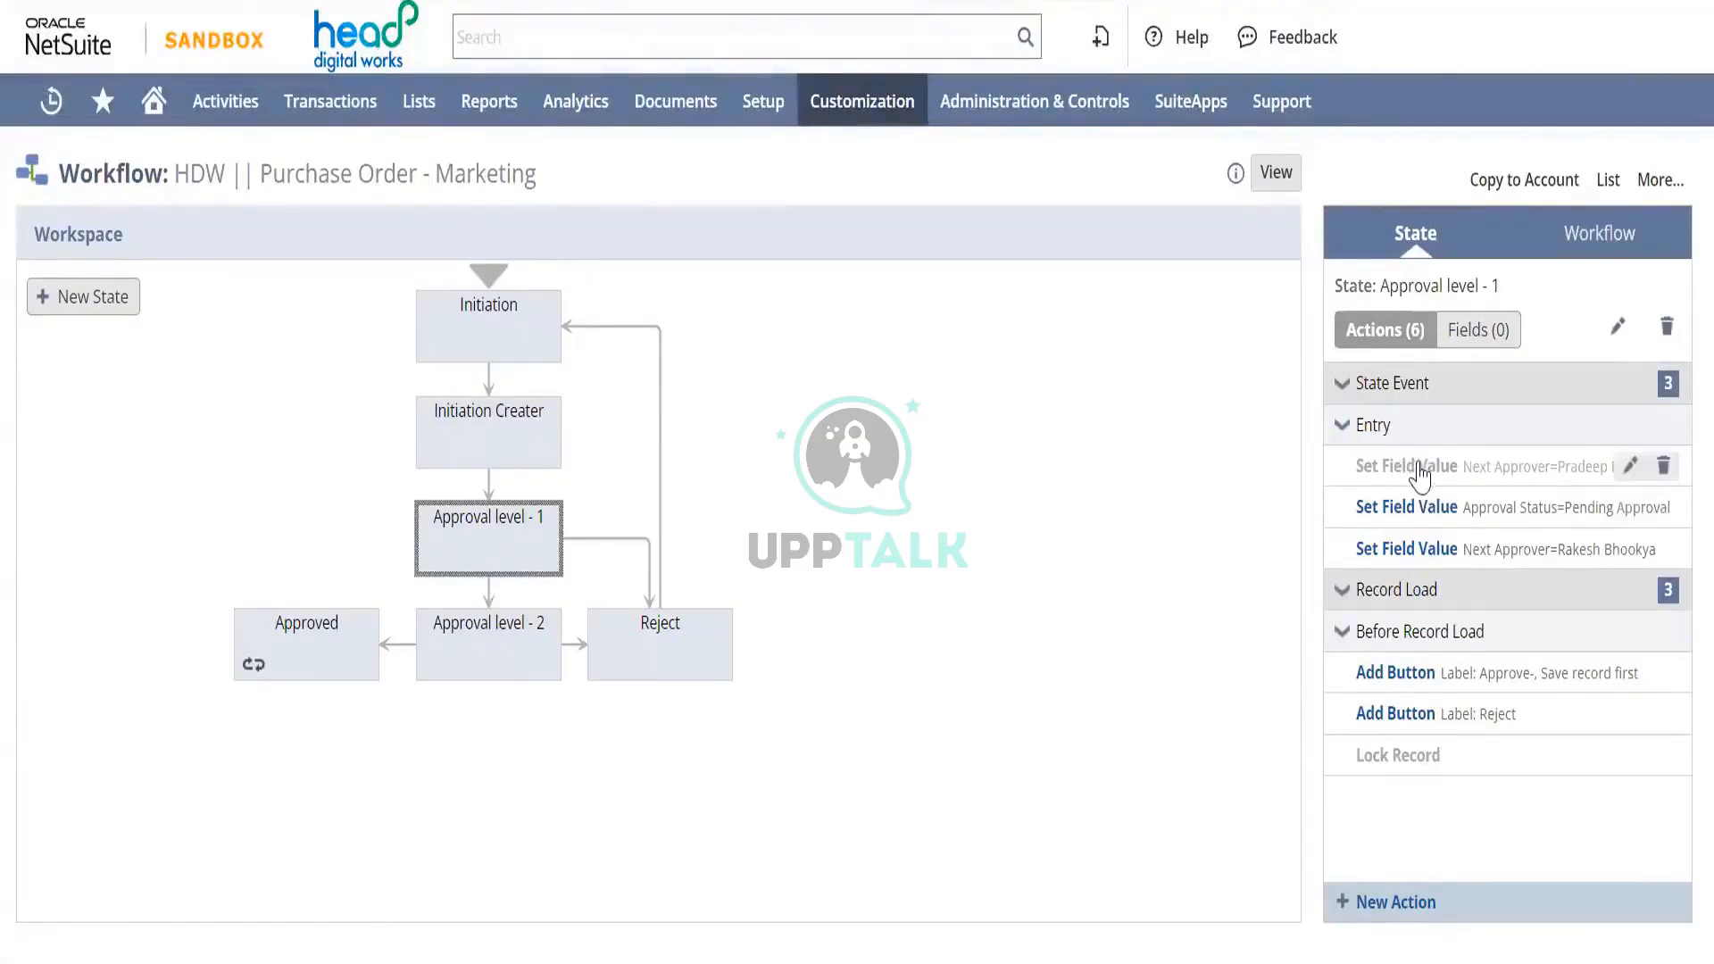
mouse_move(1453, 500)
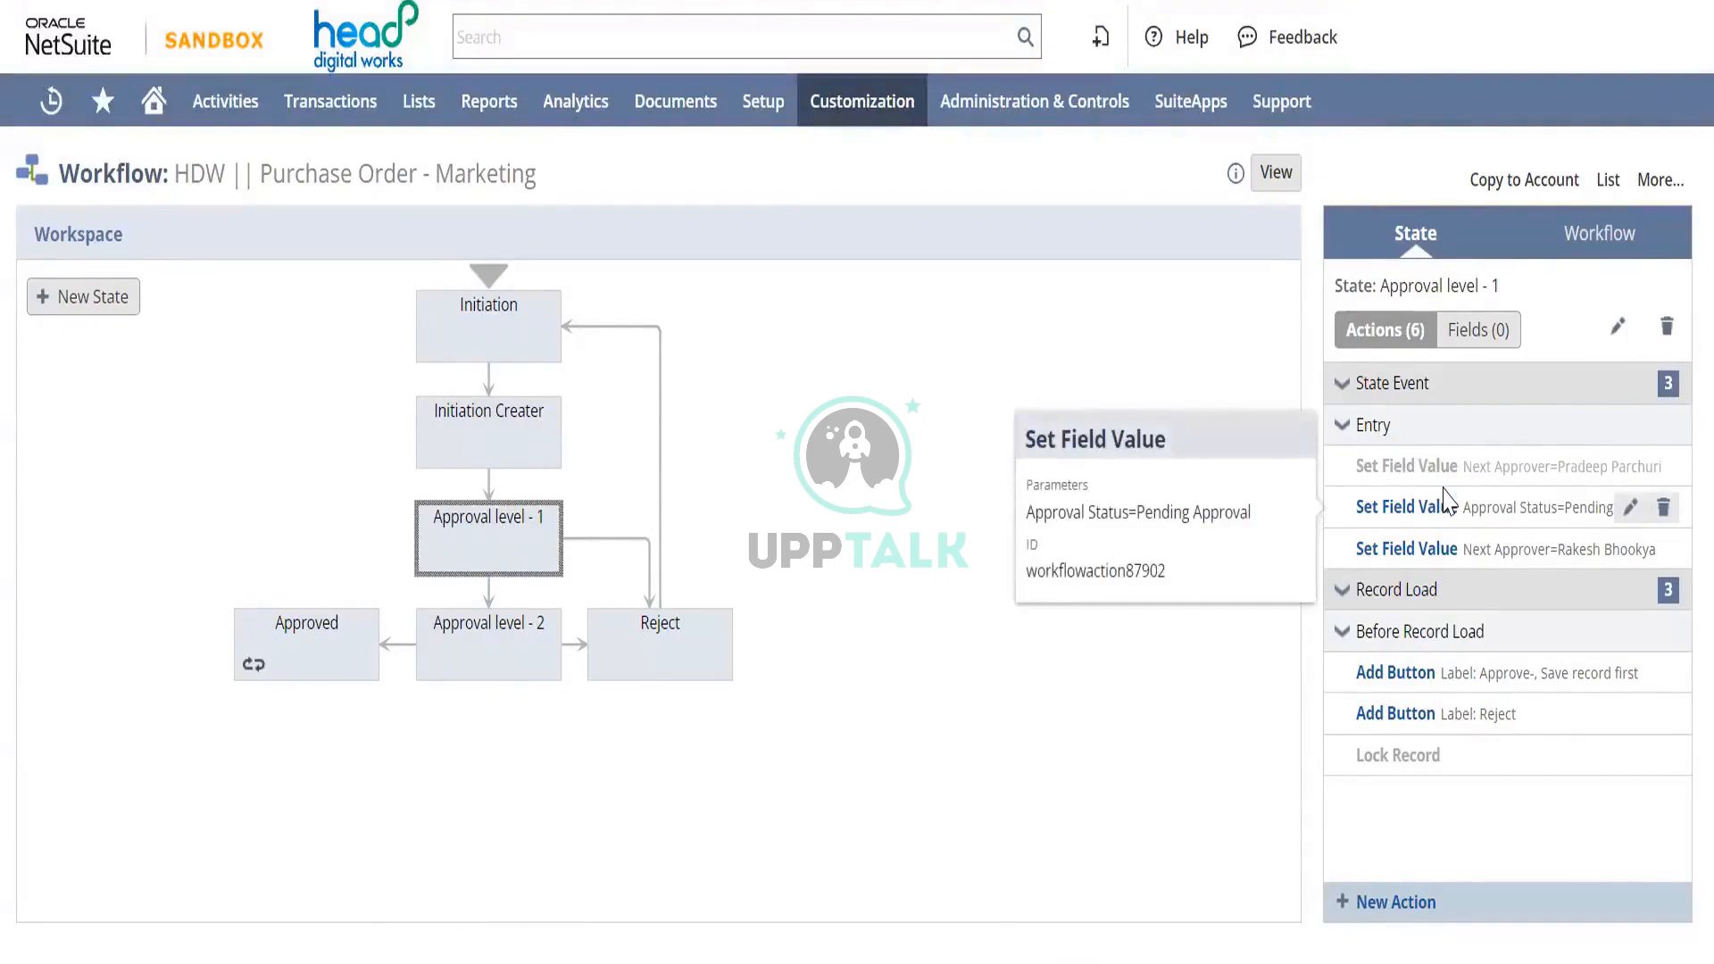
left_click(1446, 504)
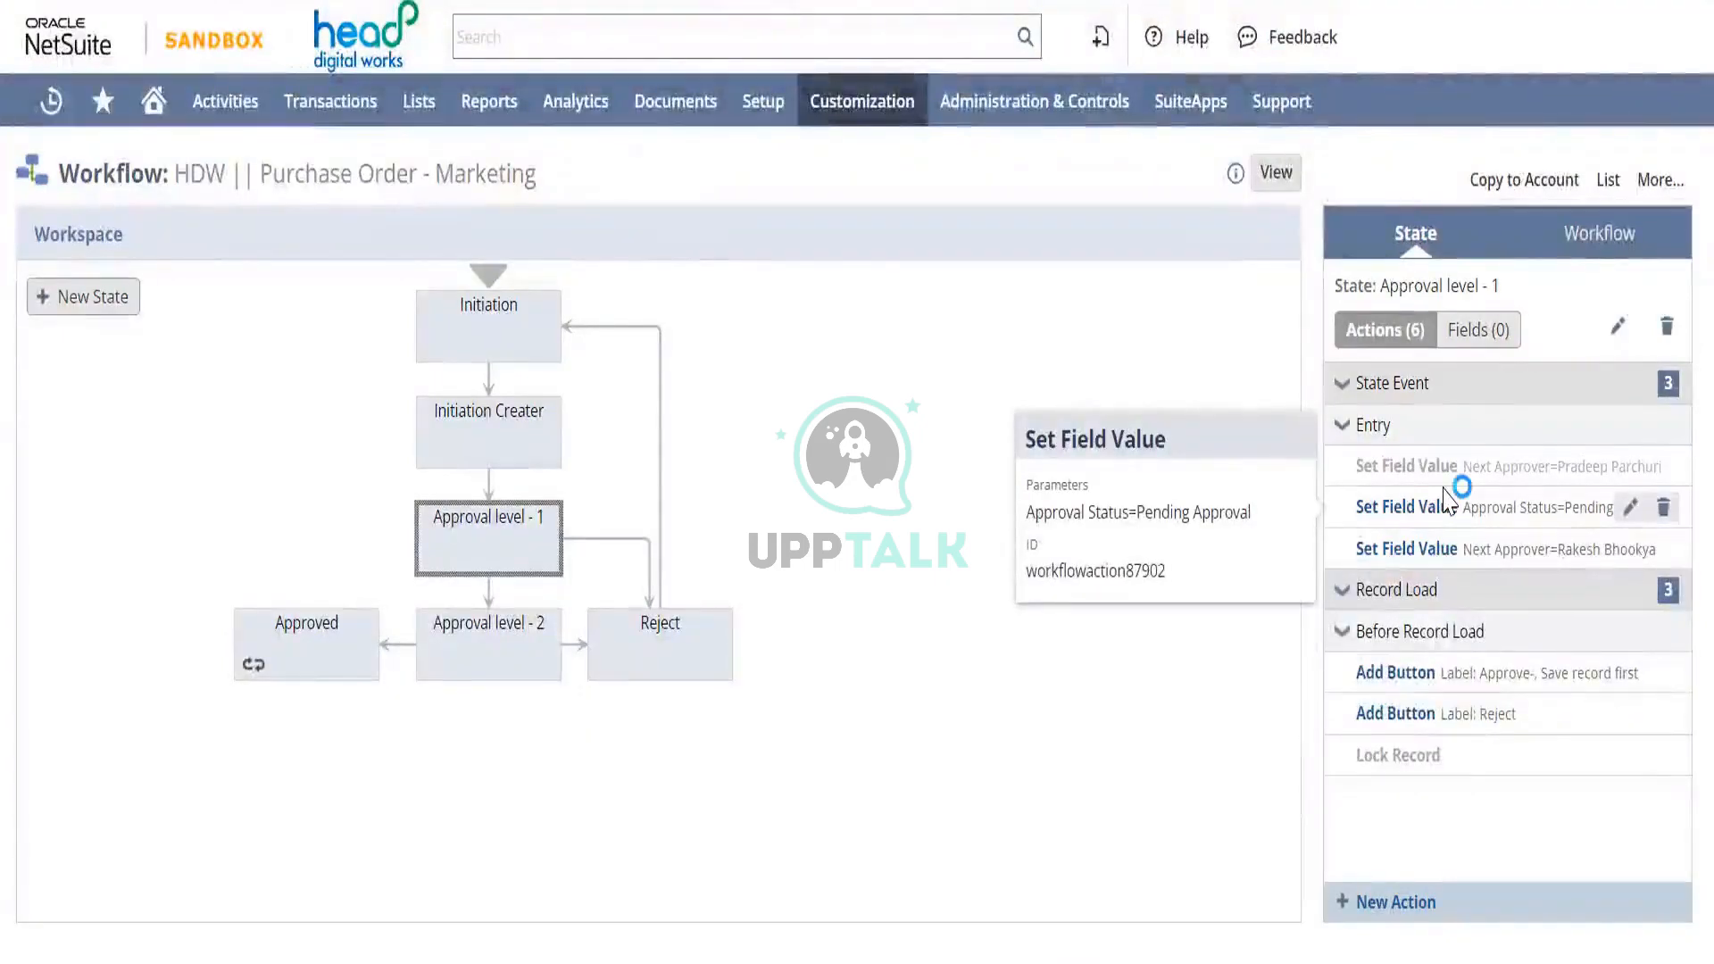
mouse_move(1515, 552)
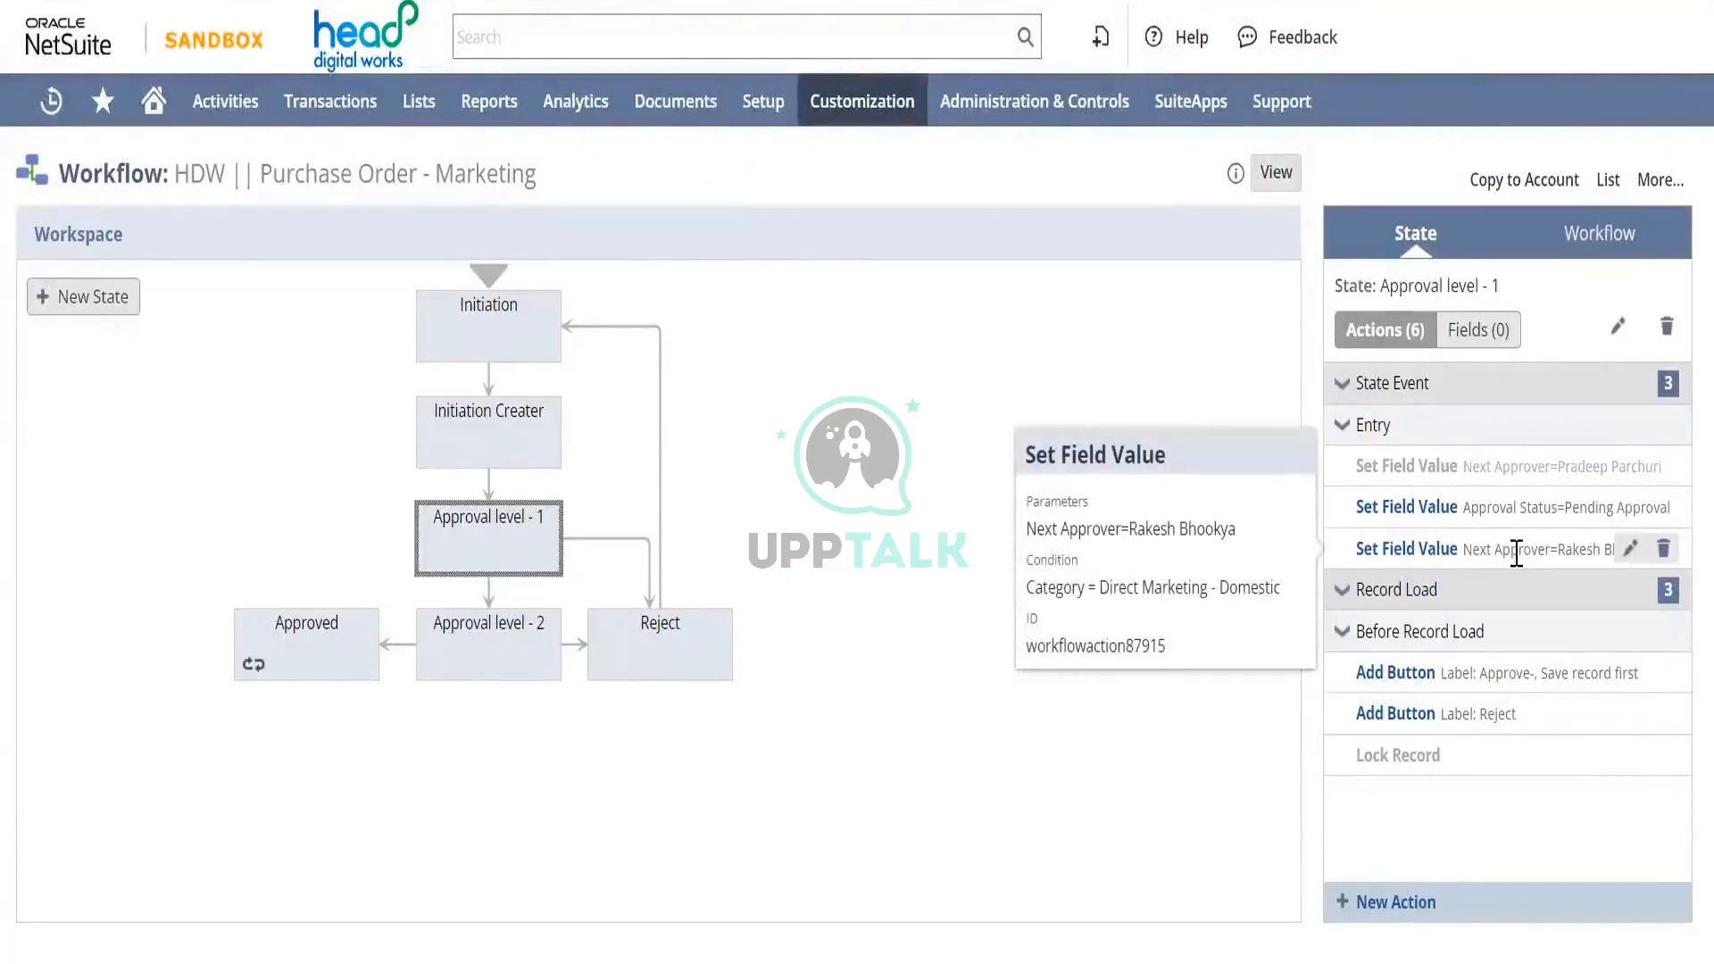
mouse_move(1485, 501)
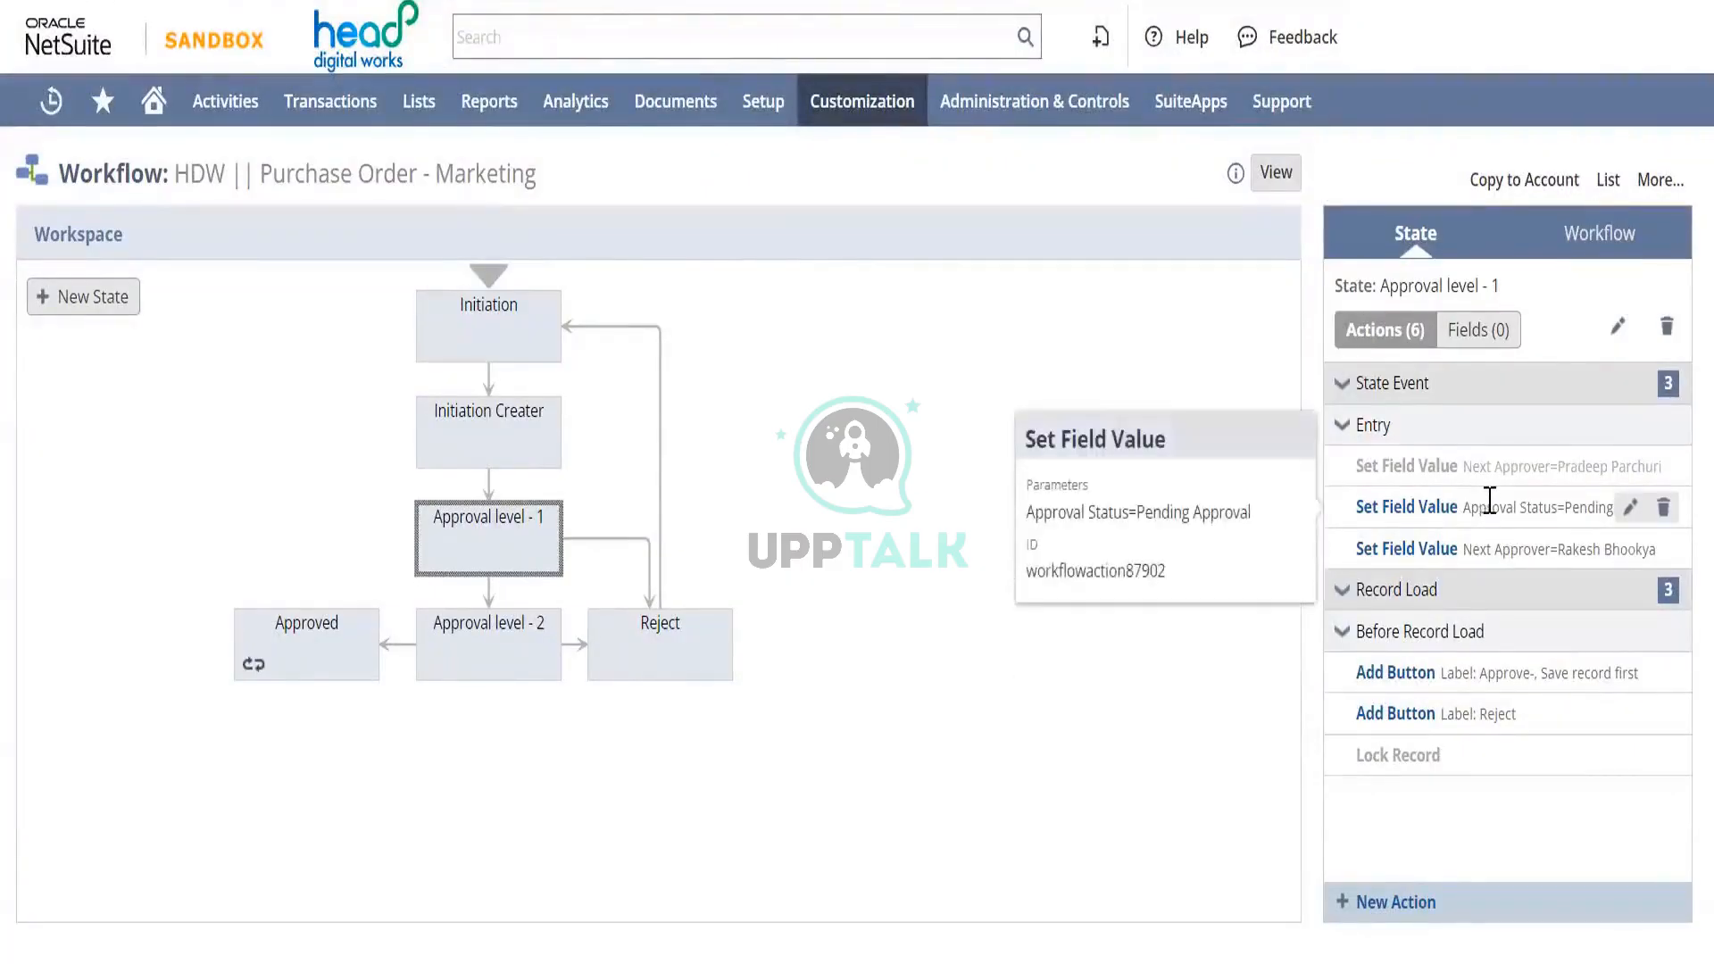
key("F5")
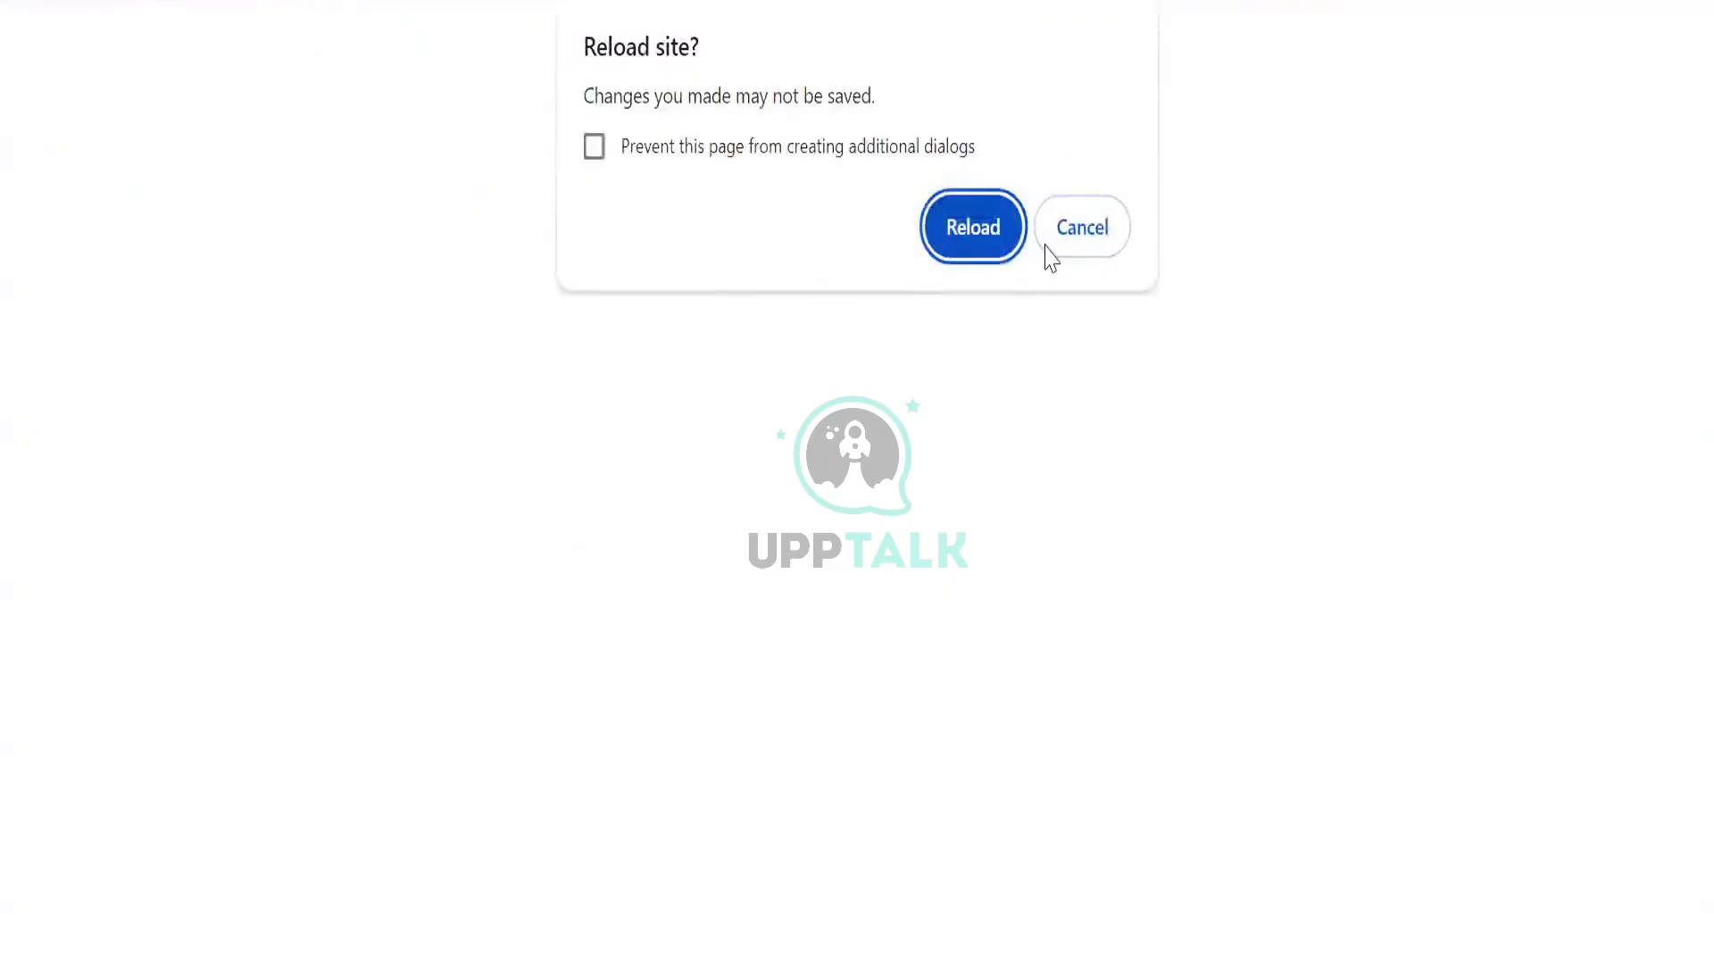
left_click(1084, 230)
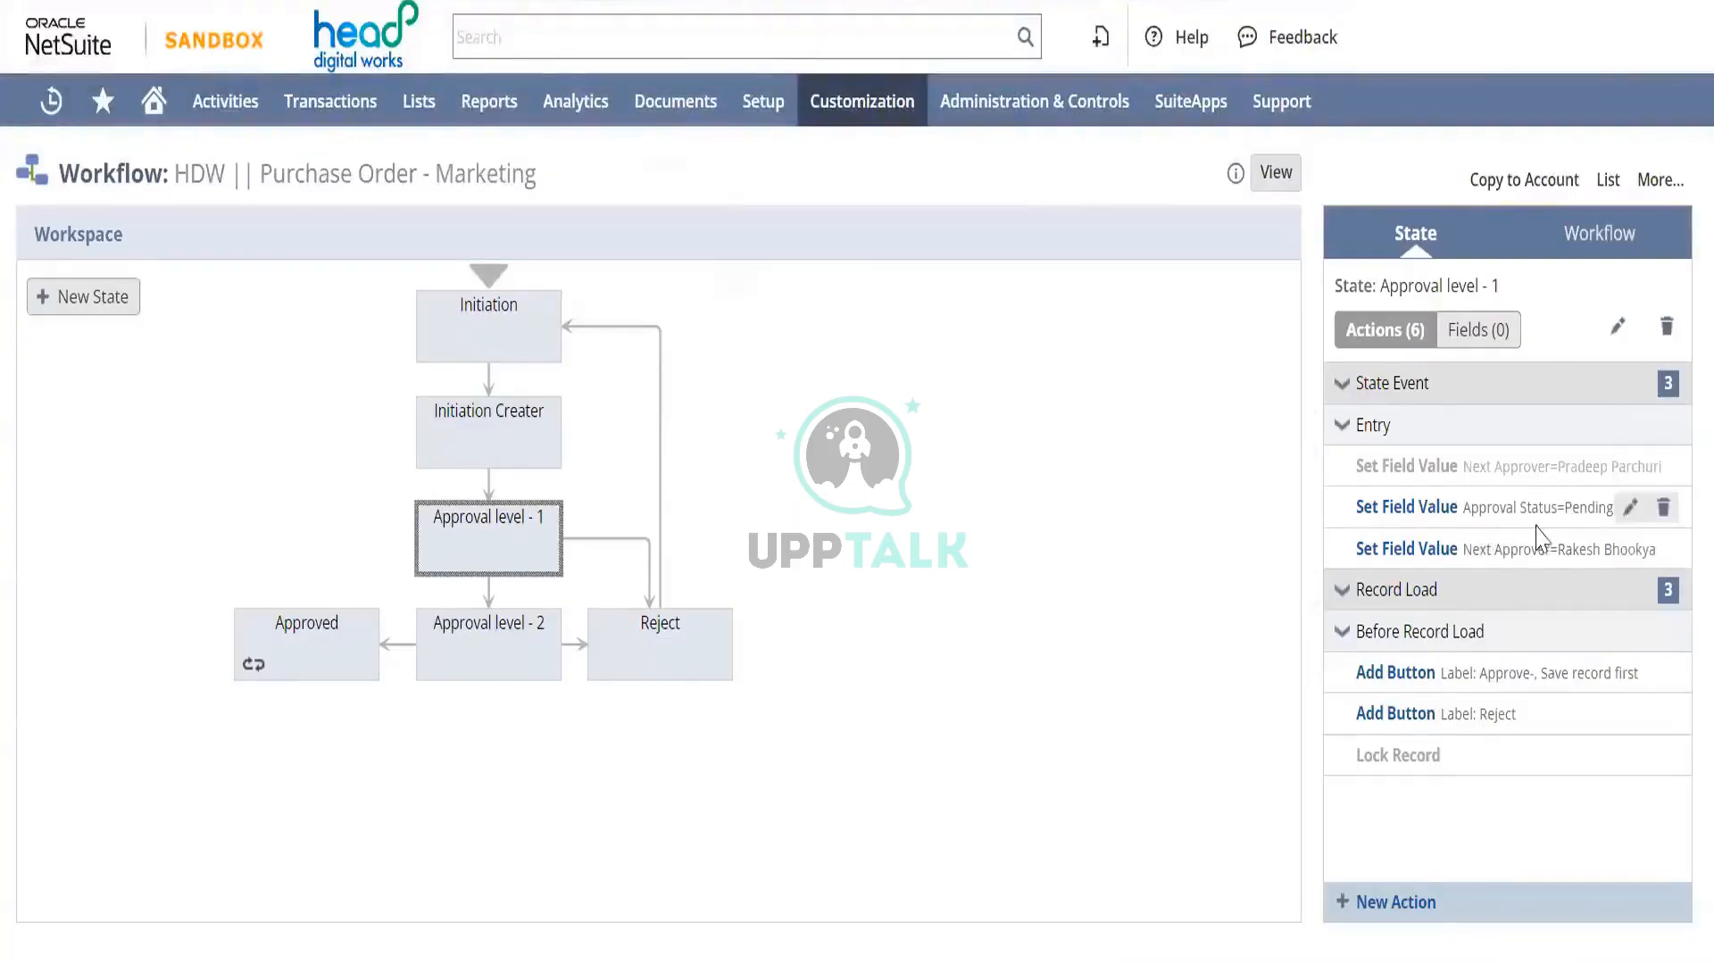
double_click(1570, 524)
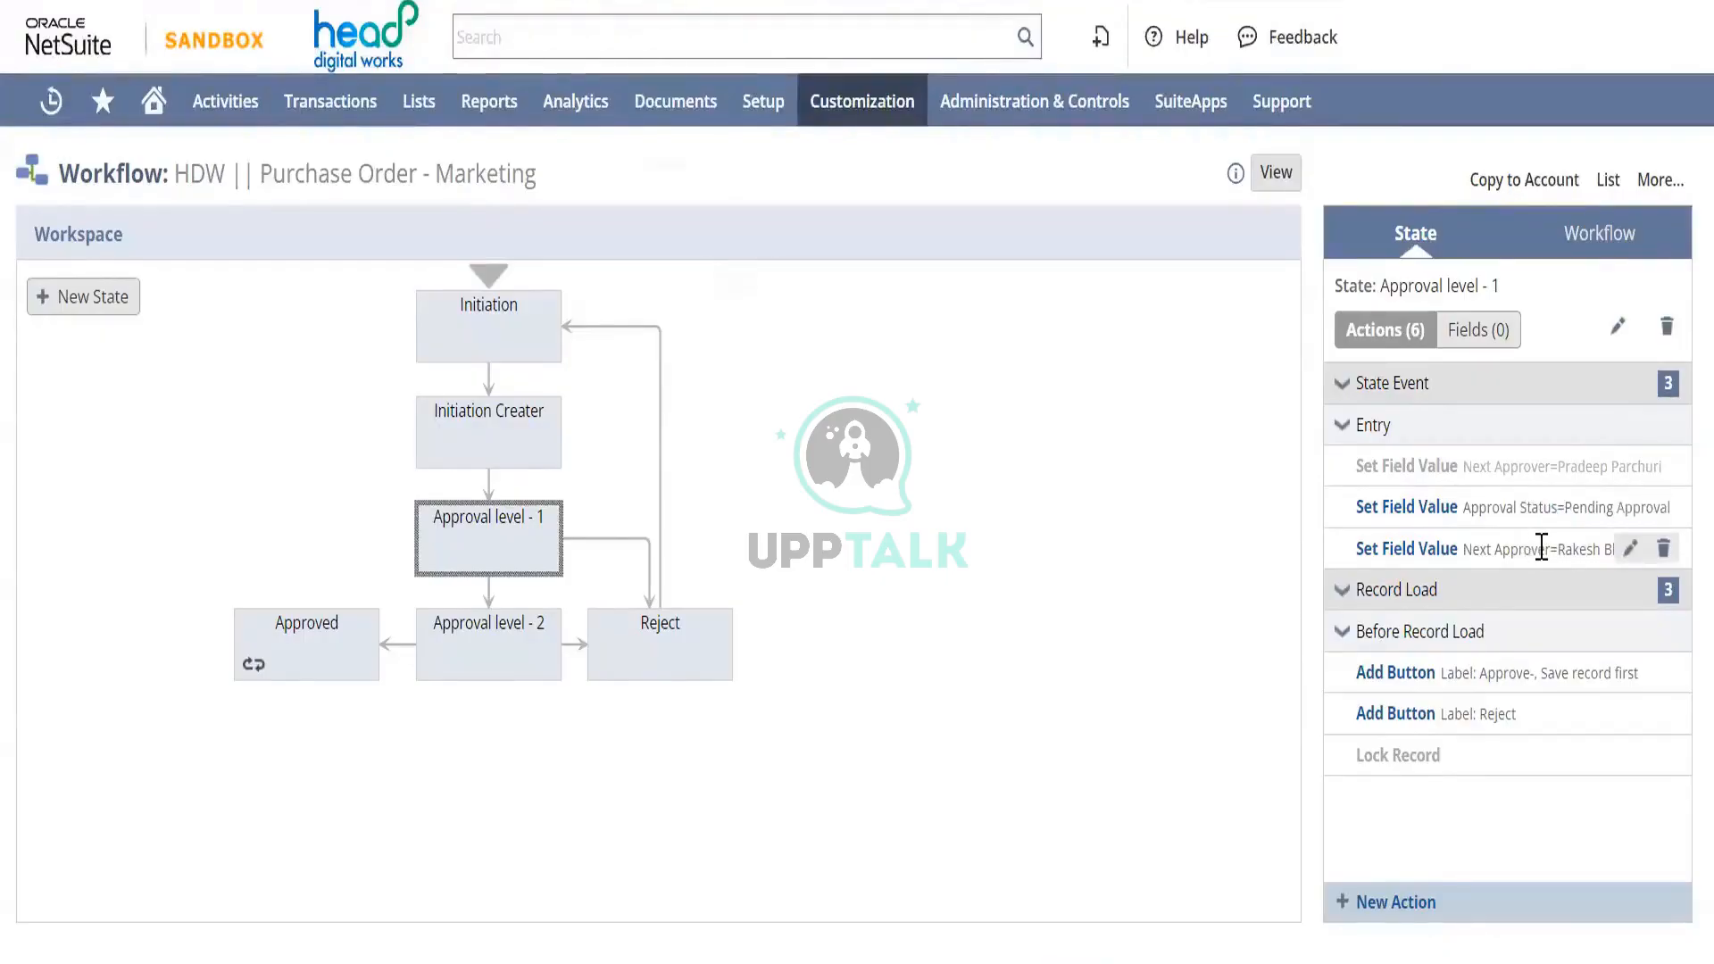
mouse_move(1549, 546)
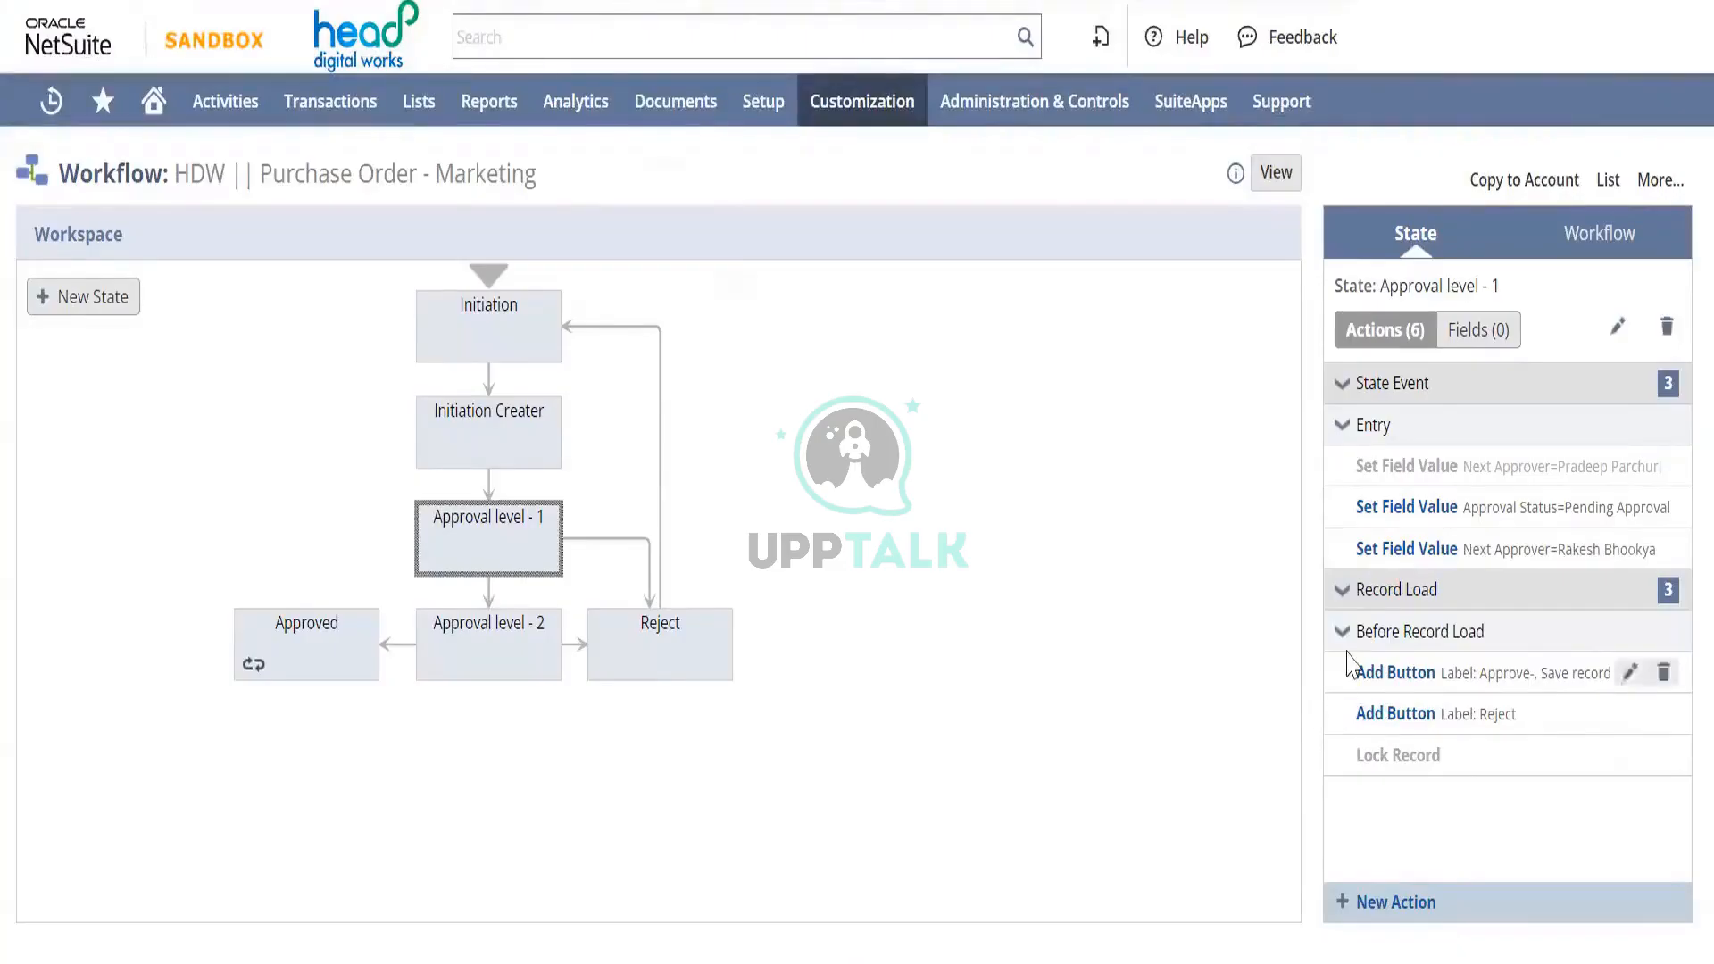
Step: Compare the button actions of Approval level - 1 with the Submit for Approval button of Initiation Creater
mouse_move(1484, 676)
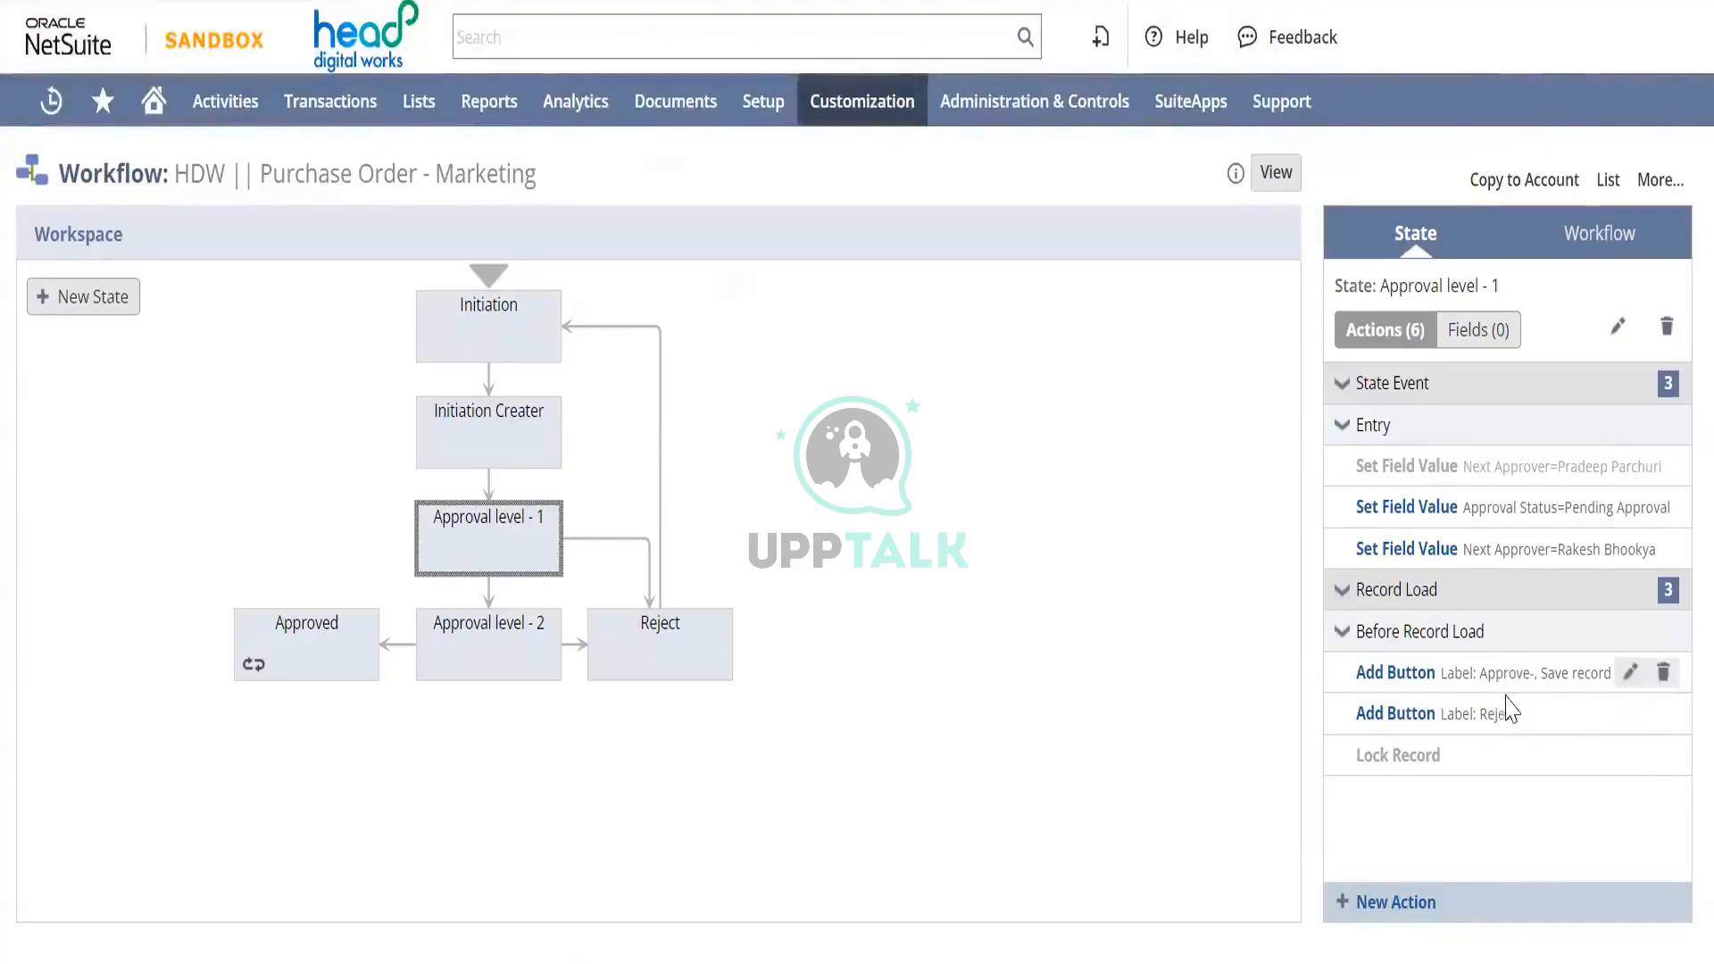
left_click(458, 453)
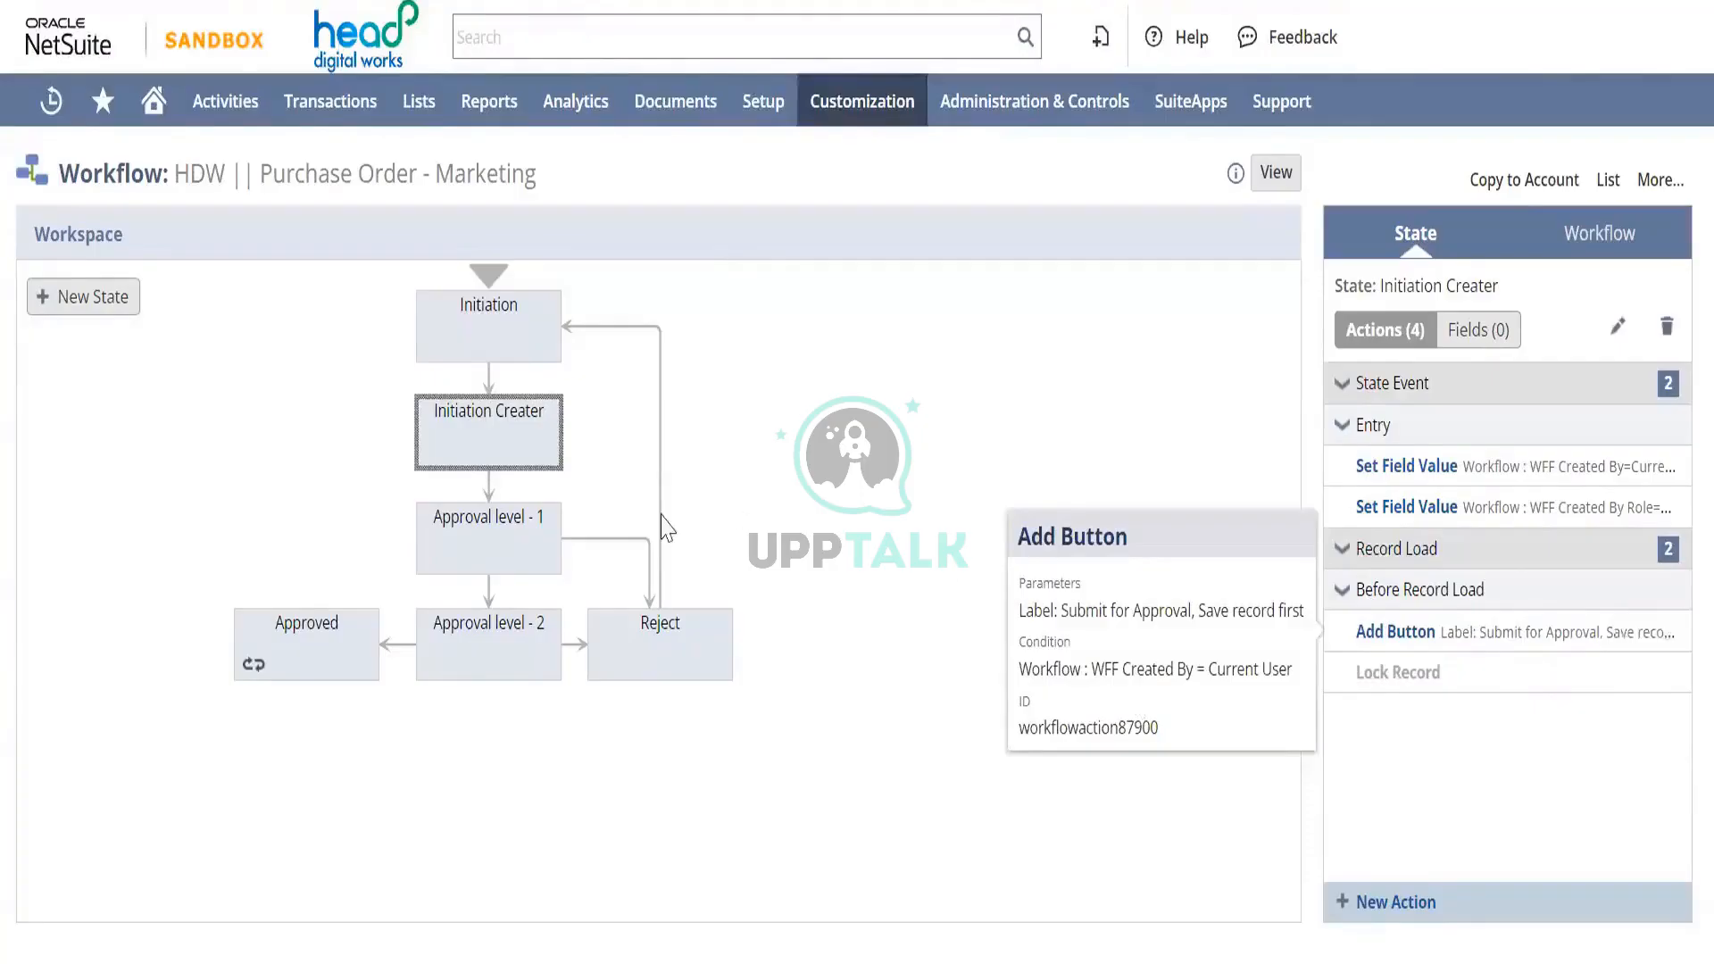
left_click(471, 541)
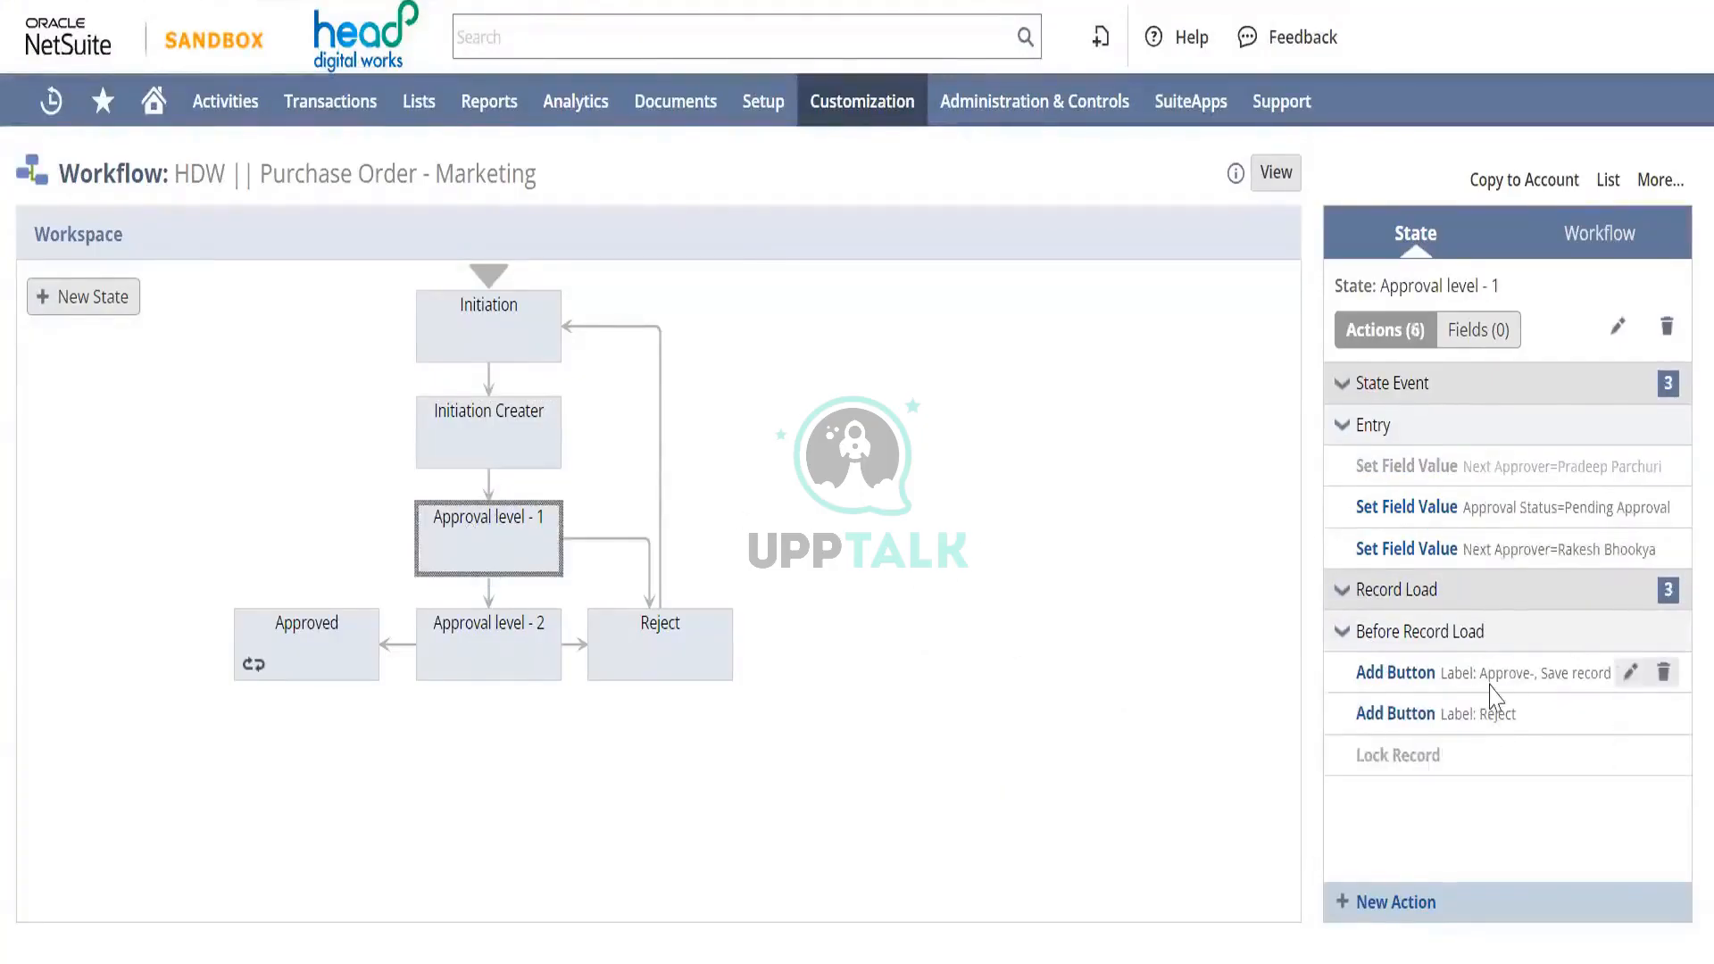
mouse_move(1499, 741)
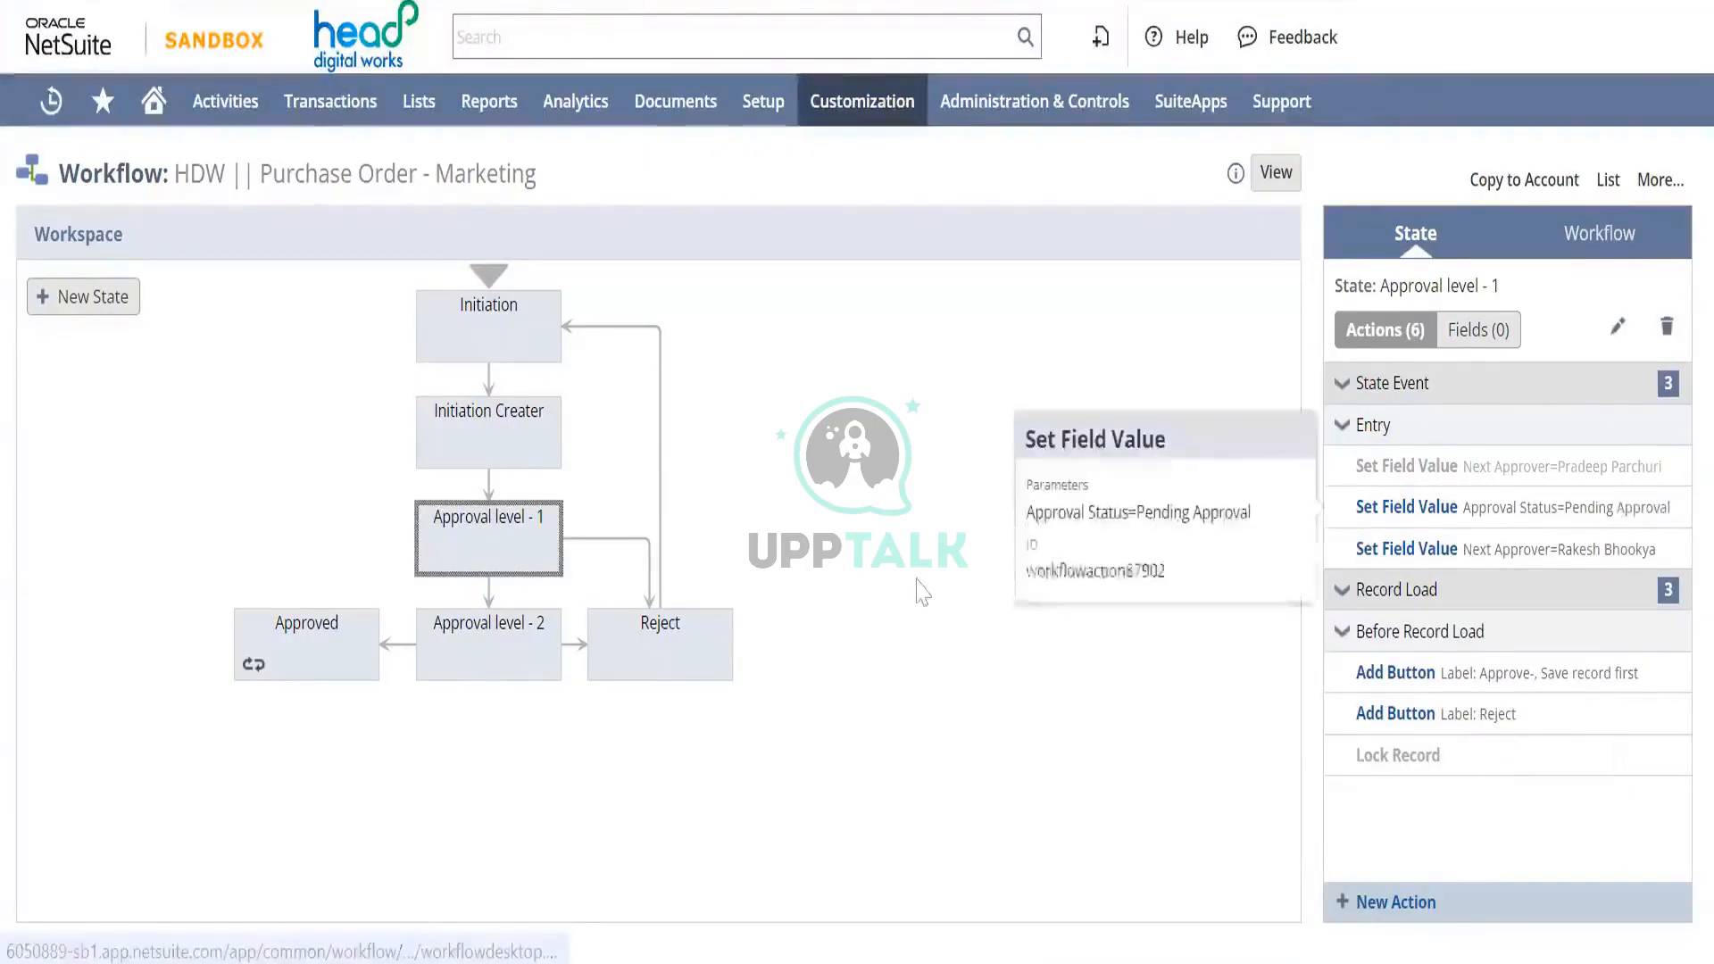
mouse_move(466, 541)
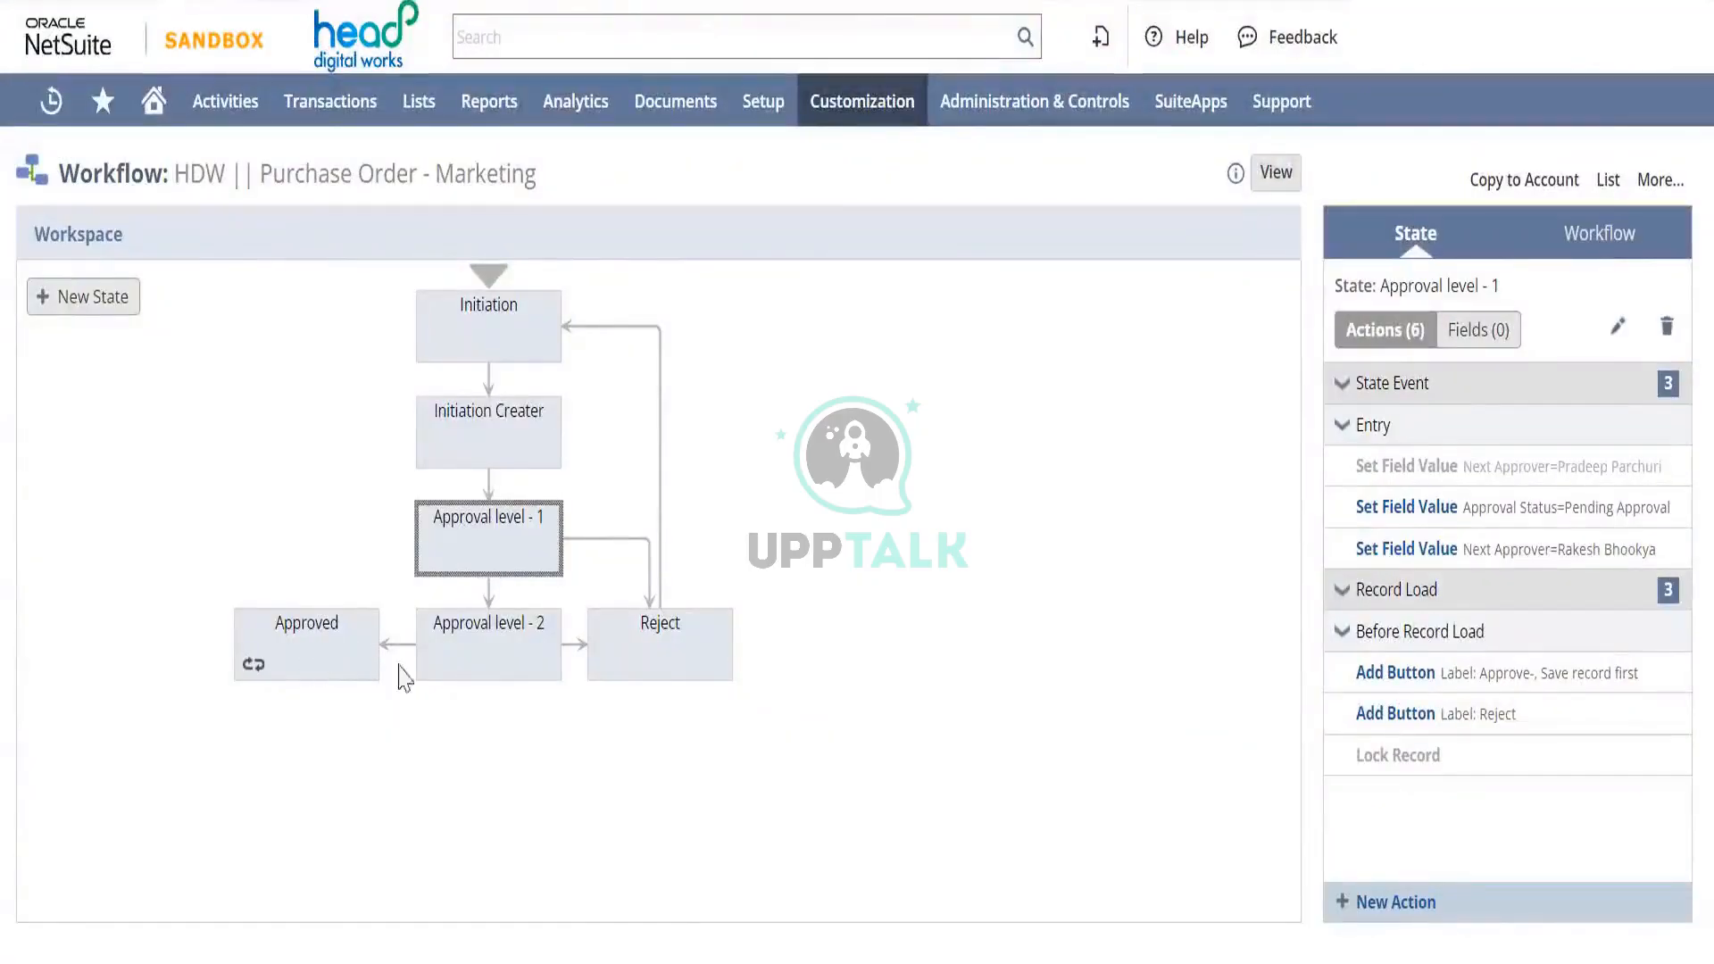
Step: Examine the Approval level - 2 state's entry actions and its approve and reject button actions
left_click(490, 636)
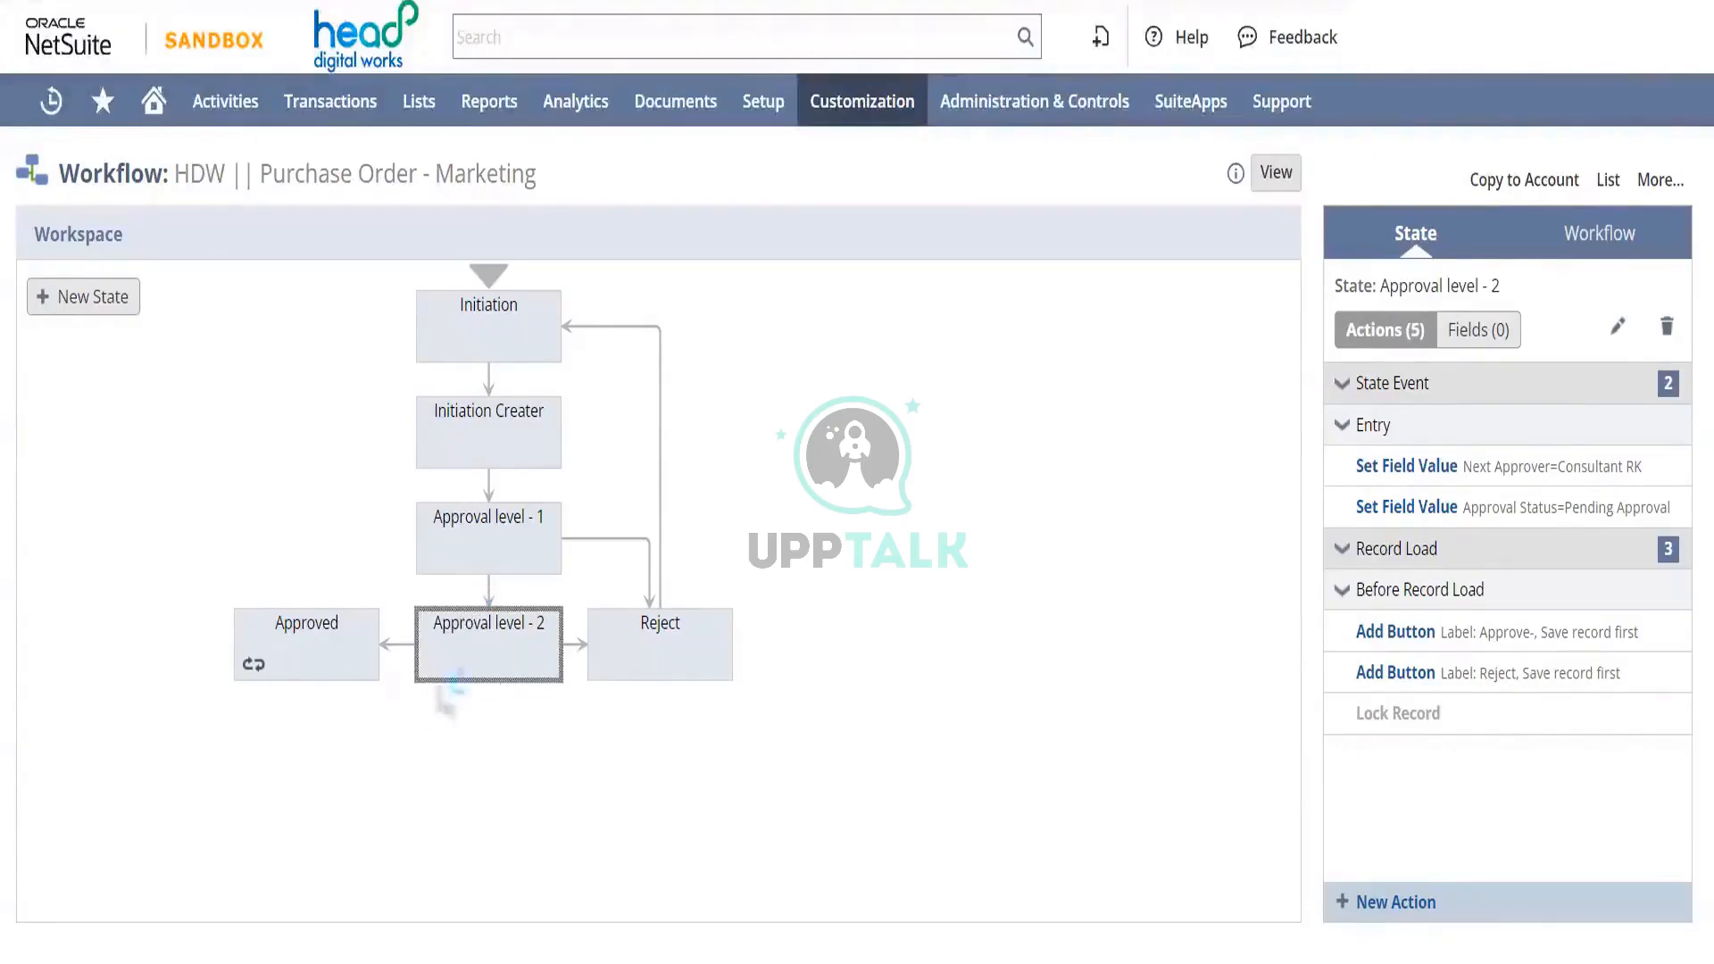
mouse_move(455, 541)
mouse_move(1548, 462)
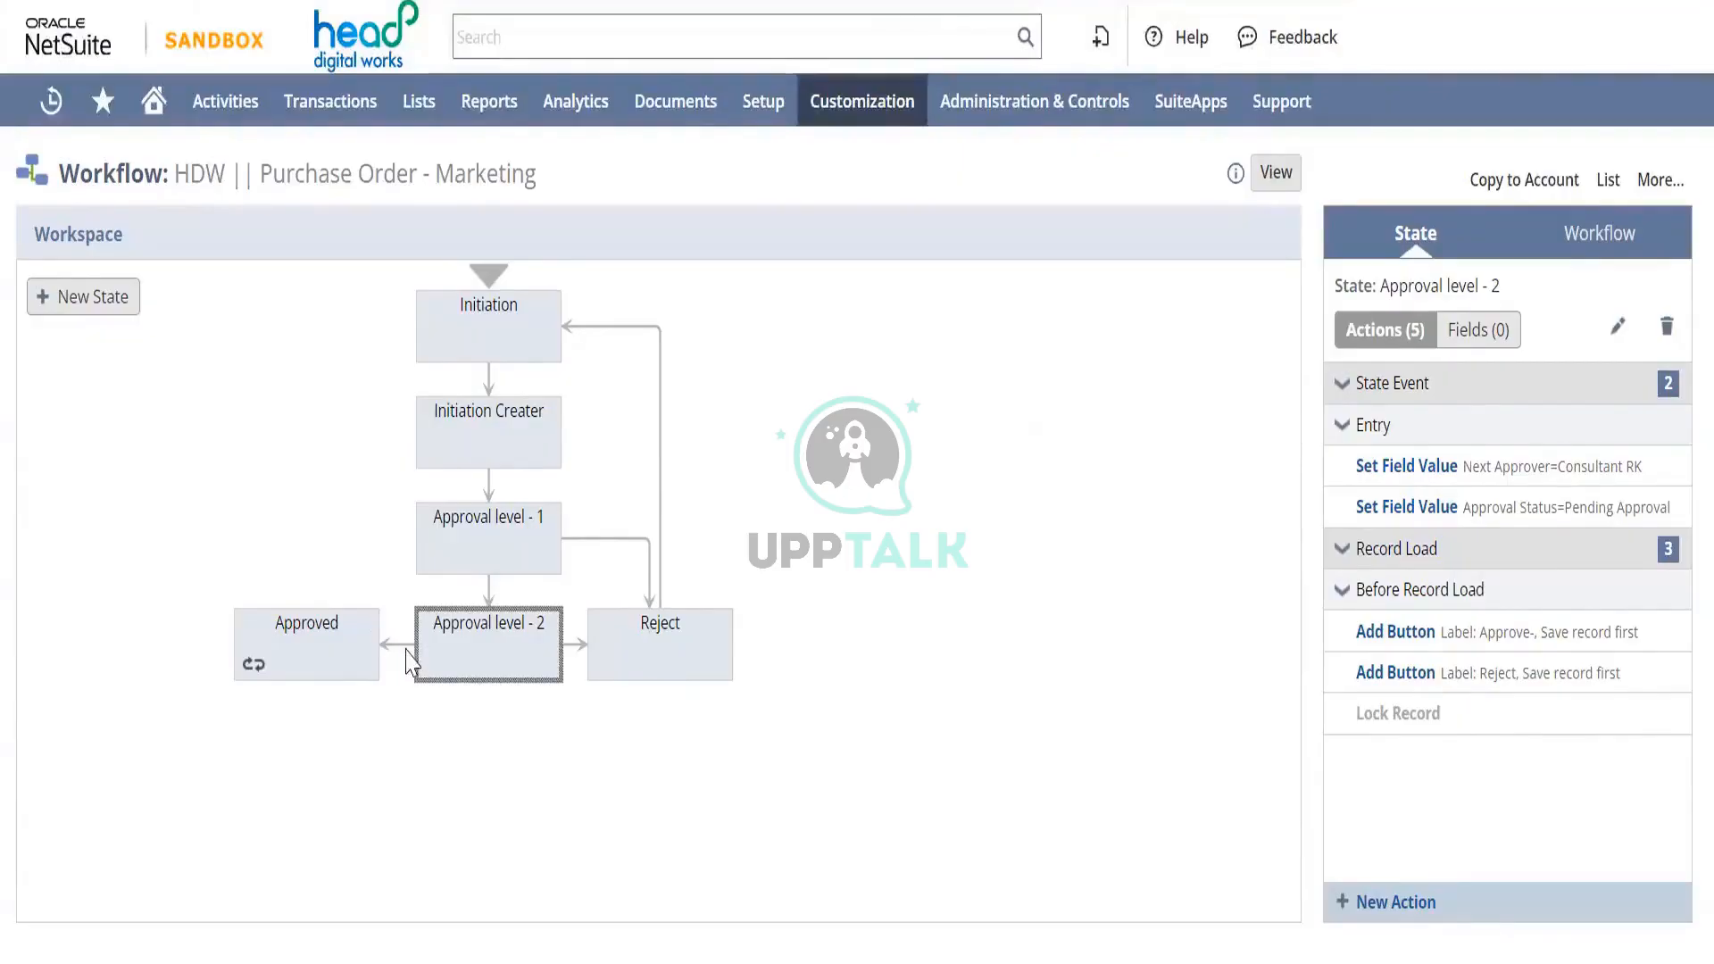
Step: Examine the Reject state's actions and its transition back to the Initiation state
left_click(633, 659)
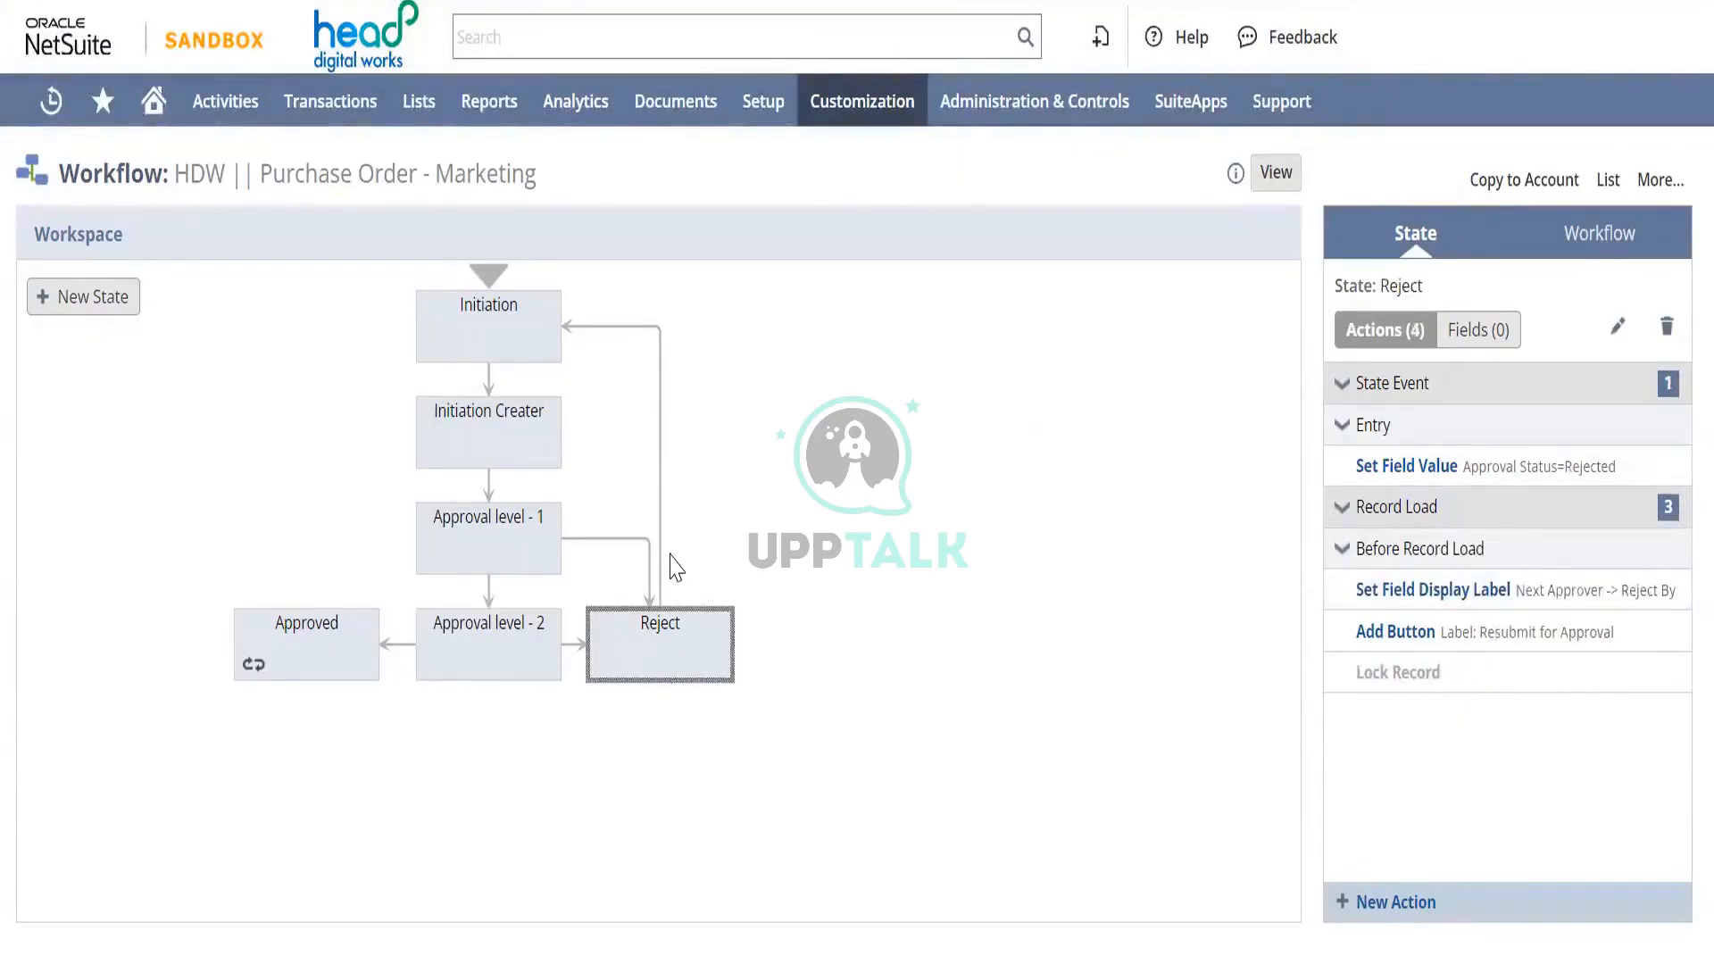
left_click(661, 504)
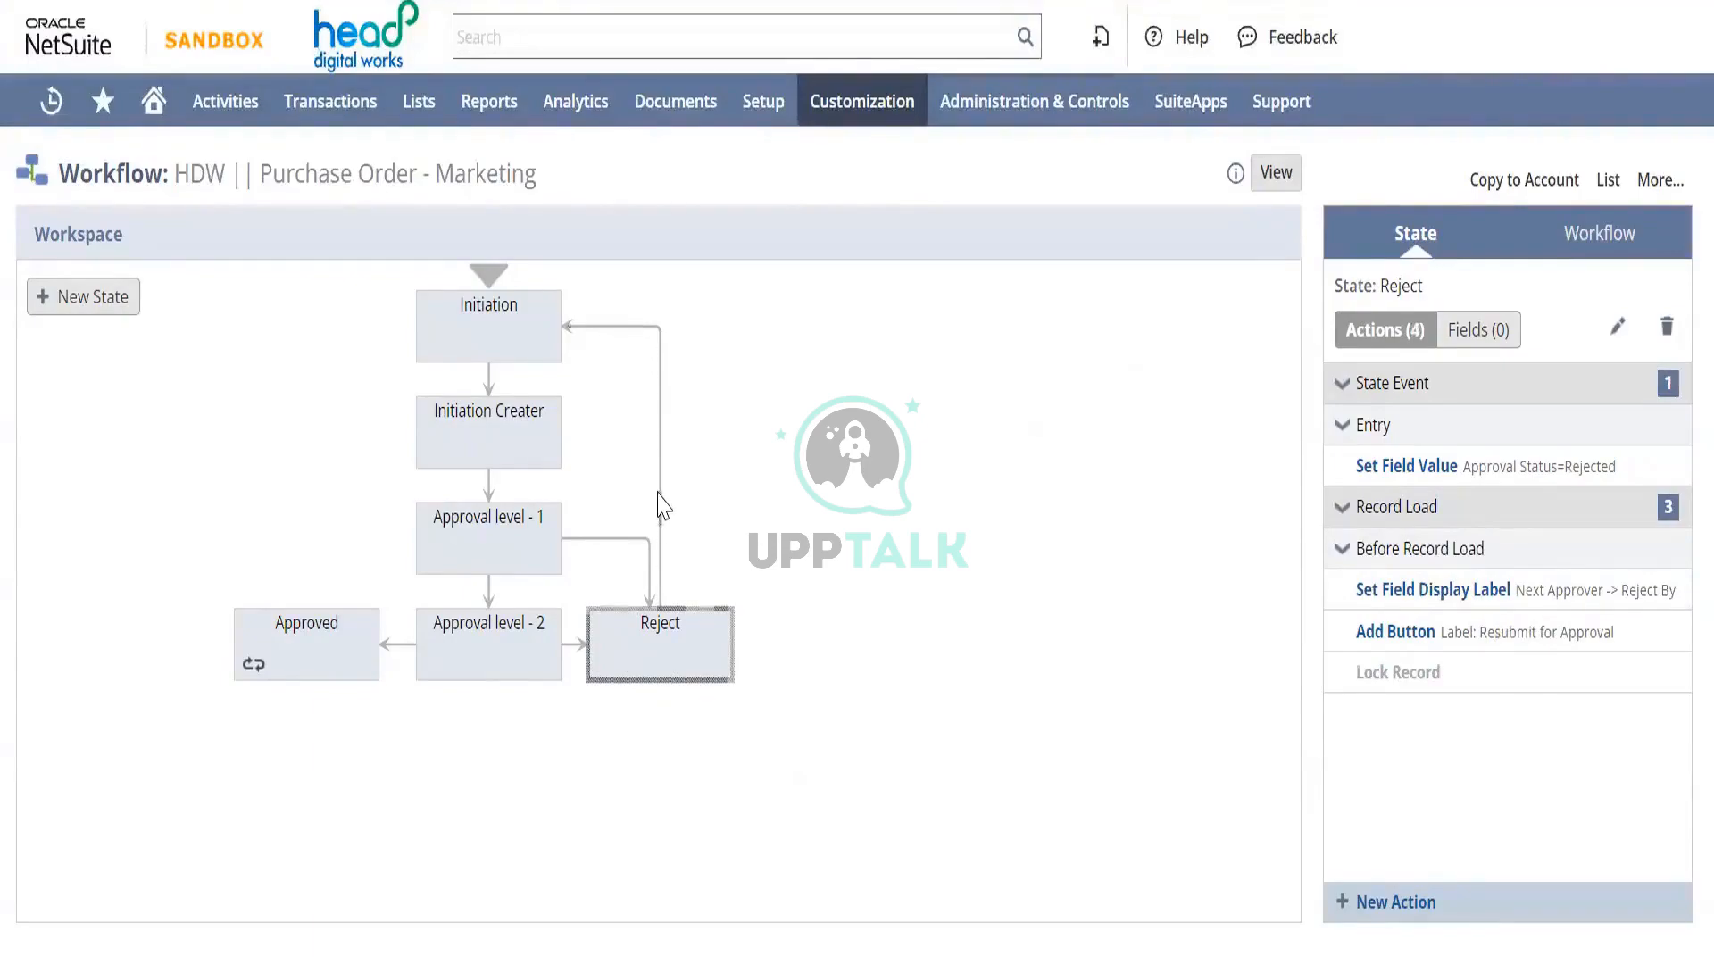